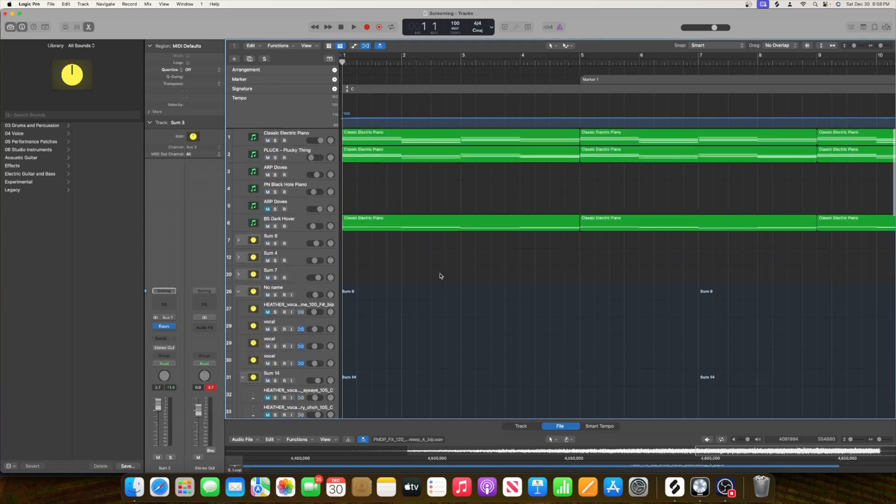
Step: Expand the INIT - Raum track stack to show its individual vocal tracks at the start of the song
{"action": "scroll", "coordinate": [464, 281], "scroll_direction": "down", "scroll_amount": 4}
{"action": "scroll", "coordinate": [465, 283], "scroll_direction": "up", "scroll_amount": 3}
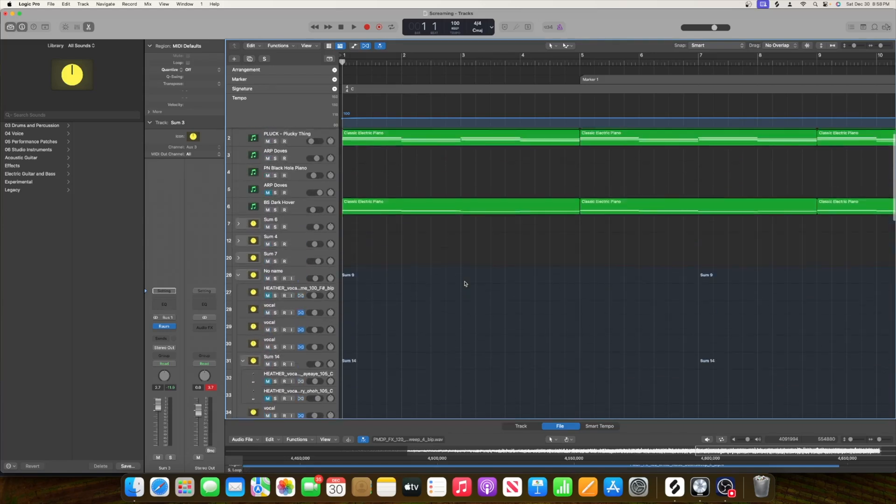
{"action": "scroll", "coordinate": [451, 254], "scroll_direction": "up", "scroll_amount": 1}
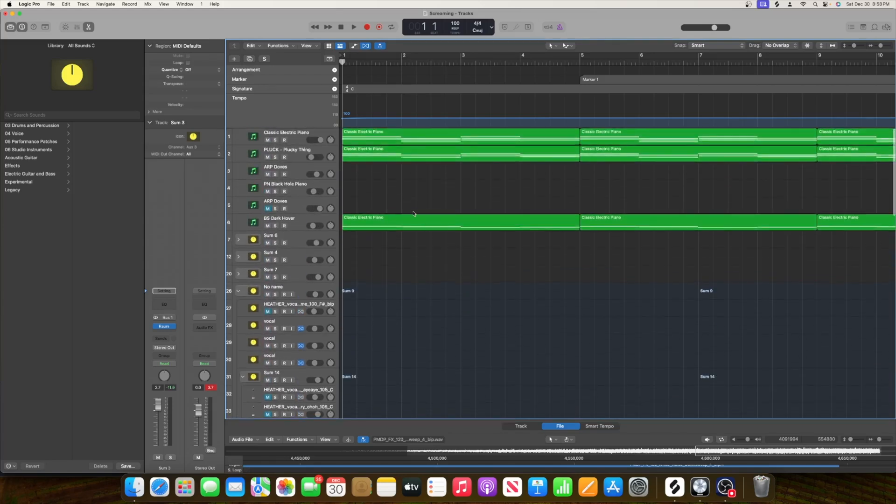
{"action": "scroll", "coordinate": [398, 211], "scroll_direction": "right", "scroll_amount": 10}
{"action": "scroll", "coordinate": [398, 211], "scroll_direction": "down", "scroll_amount": 10}
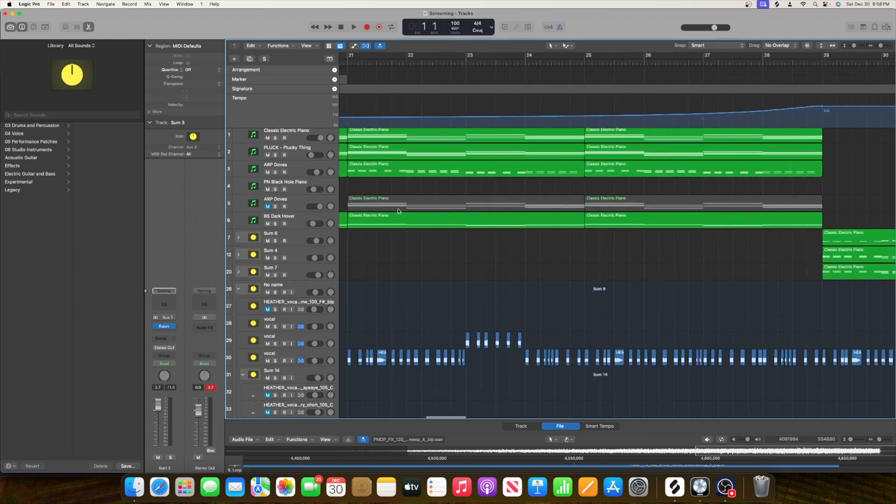
{"action": "scroll", "coordinate": [398, 211], "scroll_direction": "left", "scroll_amount": 10}
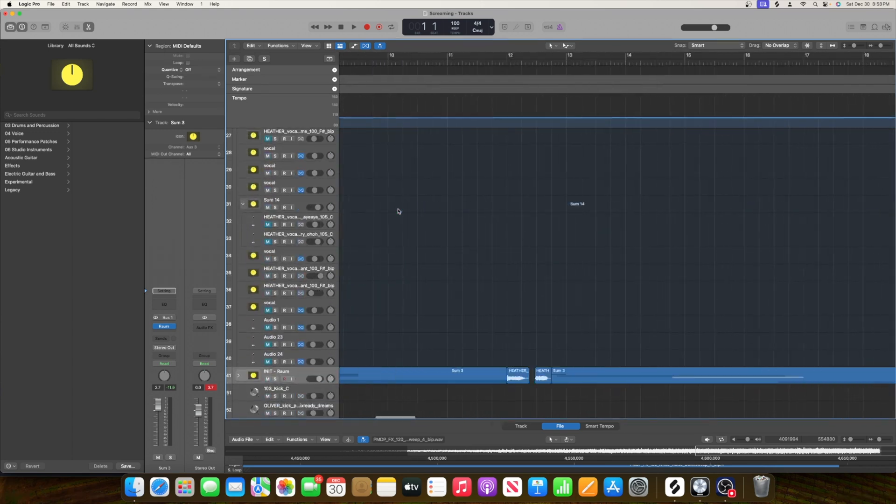
{"action": "left_click", "coordinate": [239, 377]}
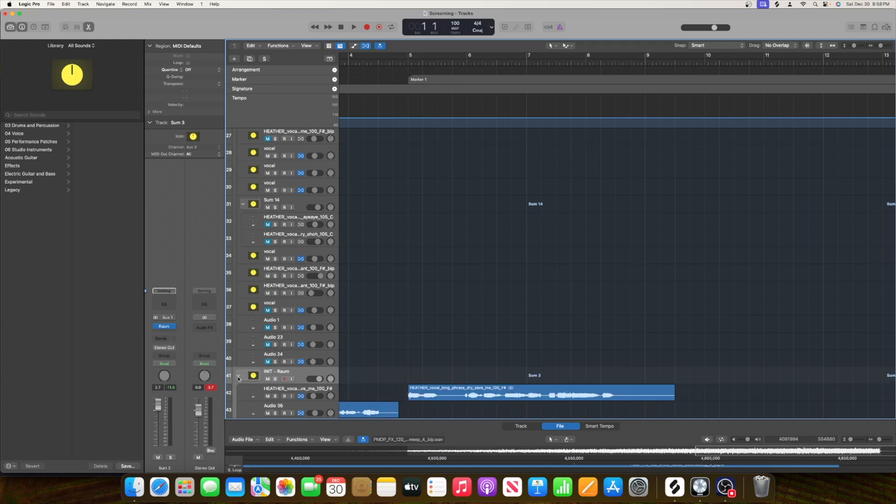
{"action": "scroll", "coordinate": [488, 335], "scroll_direction": "down", "scroll_amount": 5}
{"action": "scroll", "coordinate": [487, 334], "scroll_direction": "left", "scroll_amount": 5}
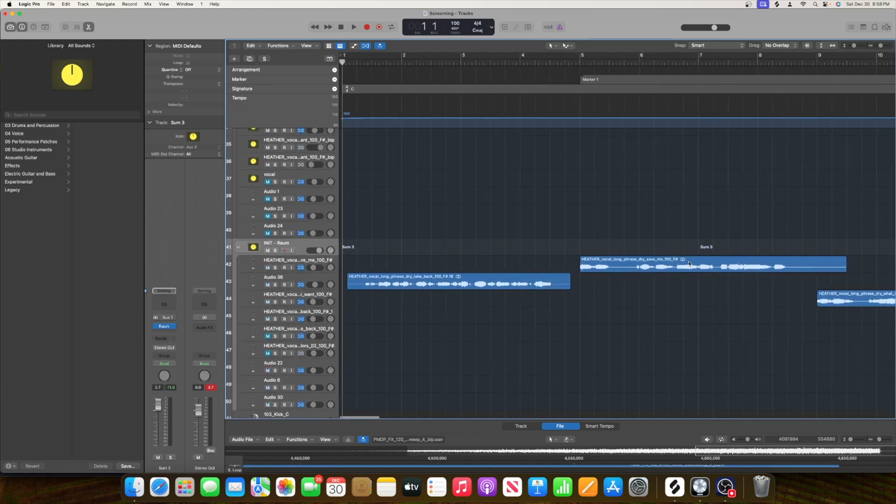
Step: Select the HEATHER vocal regions between bars 1 and 17 in the INIT - Raum stack
{"action": "left_click_drag", "start_coordinate": [881, 47], "coordinate": [851, 51]}
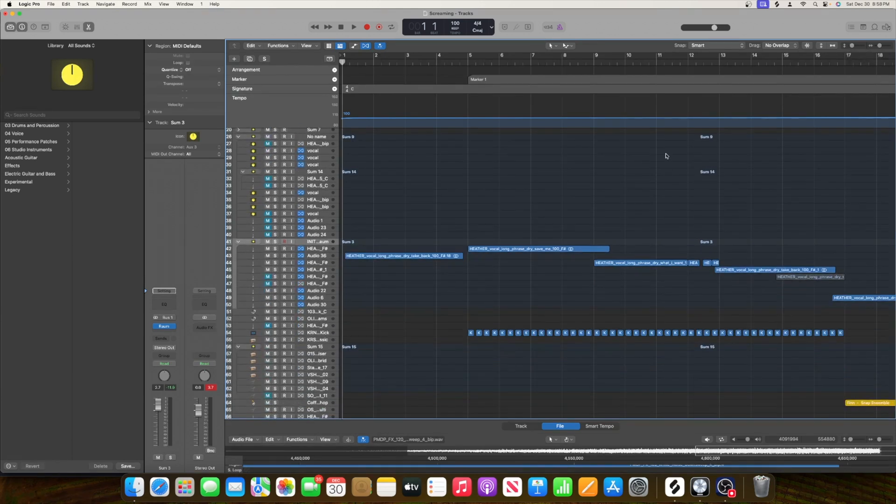
{"action": "left_click_drag", "start_coordinate": [408, 230], "coordinate": [777, 299]}
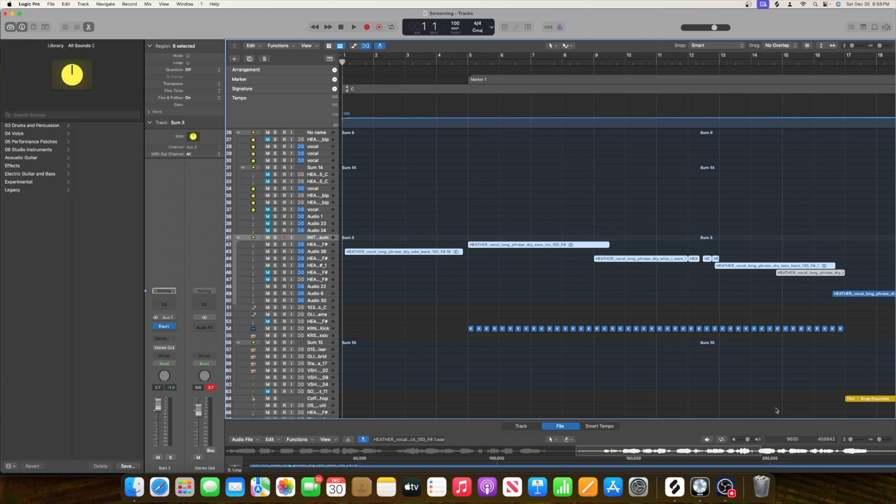
{"action": "scroll", "coordinate": [460, 245], "scroll_direction": "up", "scroll_amount": 3}
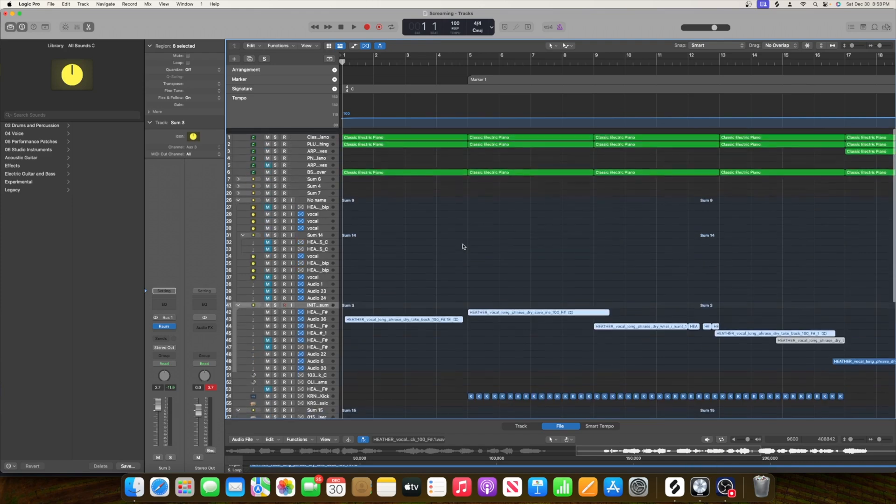
Step: Play the arrangement from the start and follow the vocal, drum and effects tracks through the build-up and drop
{"action": "scroll", "coordinate": [461, 243], "scroll_direction": "right", "scroll_amount": 5}
{"action": "scroll", "coordinate": [460, 243], "scroll_direction": "left", "scroll_amount": 3}
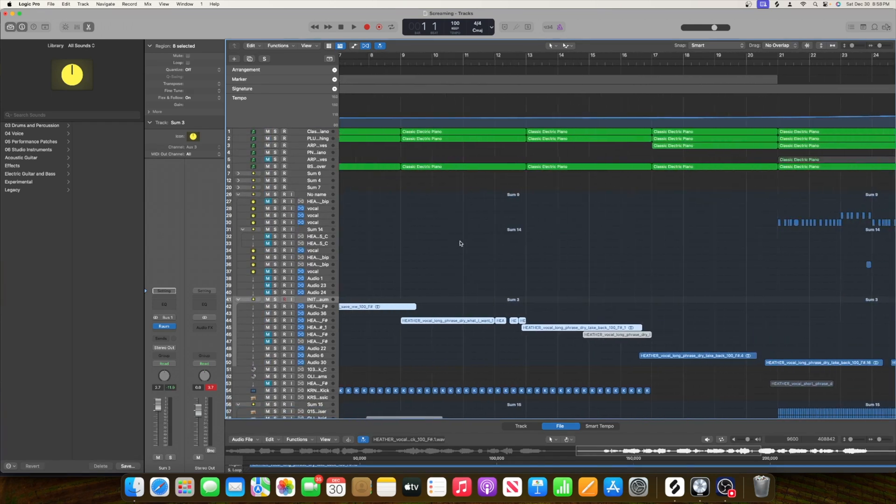
{"action": "scroll", "coordinate": [460, 243], "scroll_direction": "down", "scroll_amount": 5}
{"action": "scroll", "coordinate": [460, 243], "scroll_direction": "up", "scroll_amount": 5}
{"action": "scroll", "coordinate": [460, 244], "scroll_direction": "up", "scroll_amount": 2}
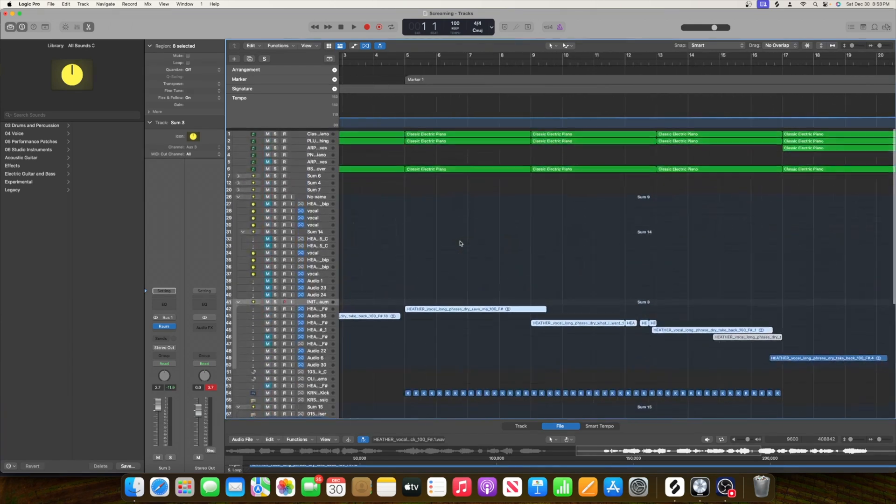
{"action": "scroll", "coordinate": [460, 244], "scroll_direction": "left", "scroll_amount": 3}
{"action": "key", "text": "space"}
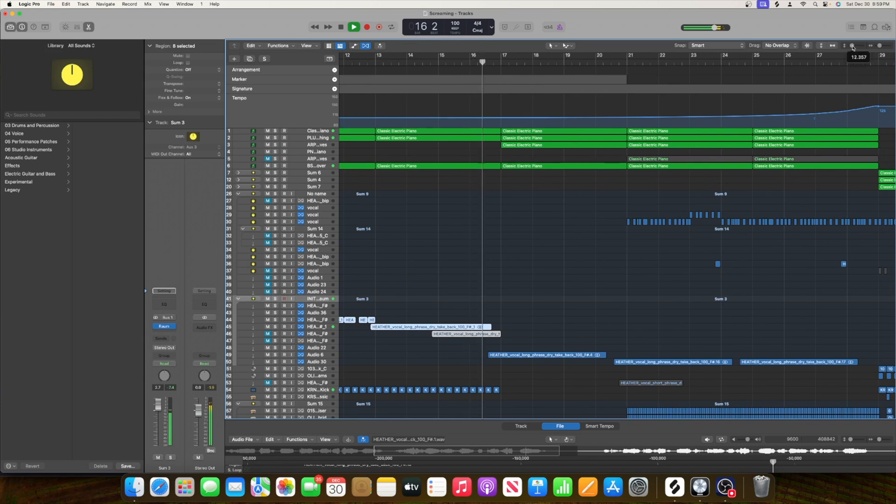
{"action": "left_click_drag", "start_coordinate": [852, 45], "coordinate": [855, 47]}
{"action": "scroll", "coordinate": [751, 255], "scroll_direction": "down", "scroll_amount": 5}
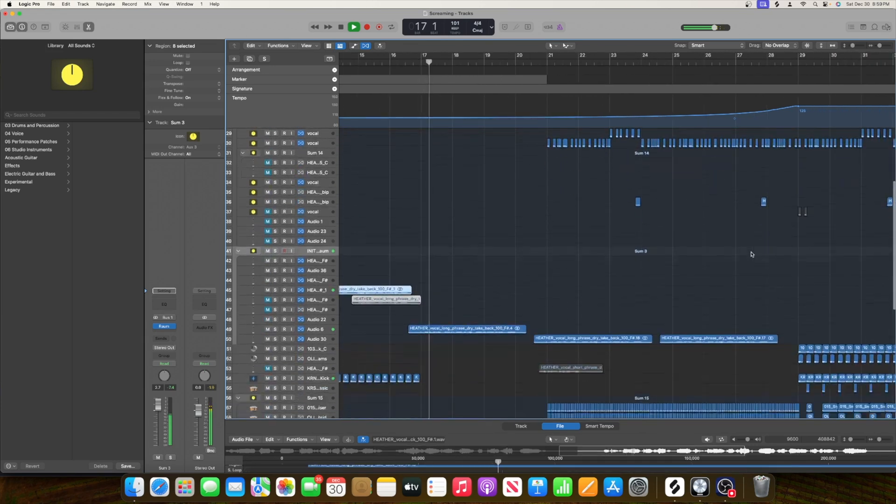
{"action": "scroll", "coordinate": [752, 254], "scroll_direction": "down", "scroll_amount": 4}
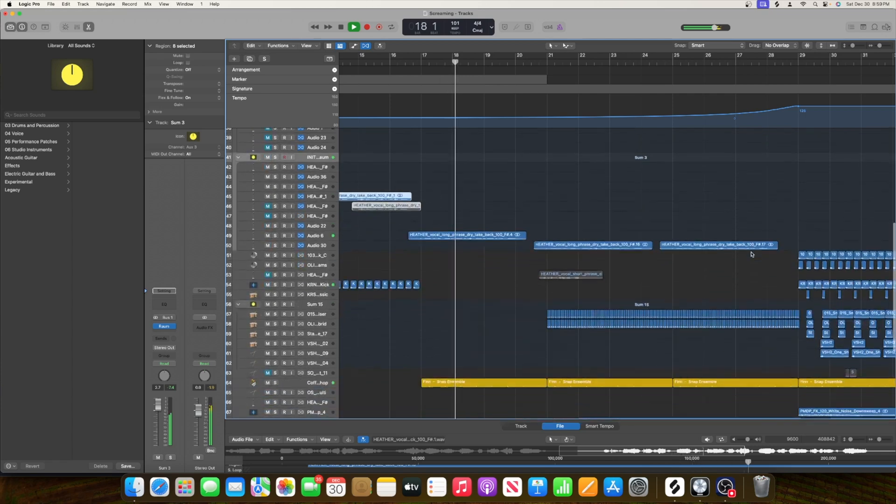
{"action": "scroll", "coordinate": [751, 254], "scroll_direction": "down", "scroll_amount": 2}
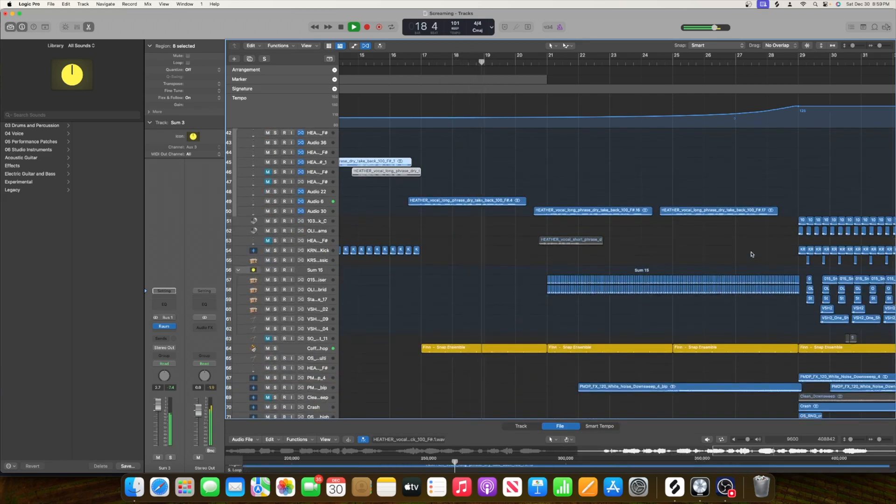
{"action": "scroll", "coordinate": [752, 255], "scroll_direction": "down", "scroll_amount": 3}
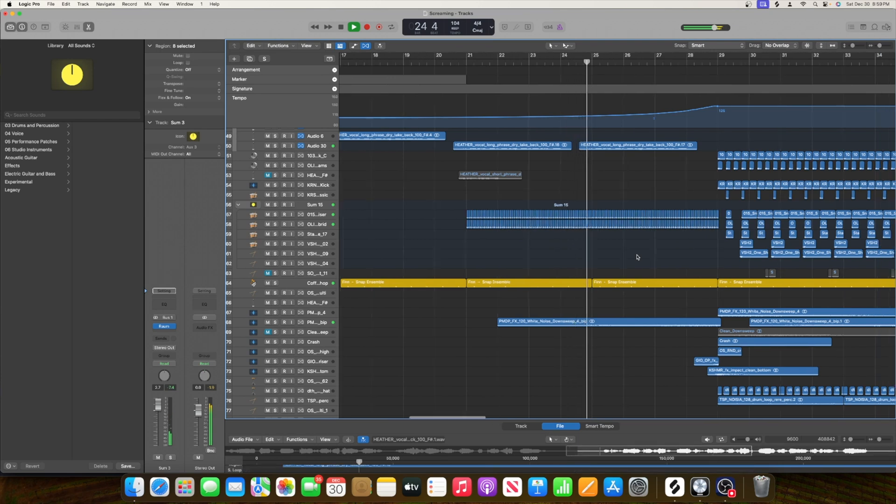
{"action": "scroll", "coordinate": [638, 257], "scroll_direction": "up", "scroll_amount": 1}
{"action": "scroll", "coordinate": [637, 257], "scroll_direction": "up", "scroll_amount": 1}
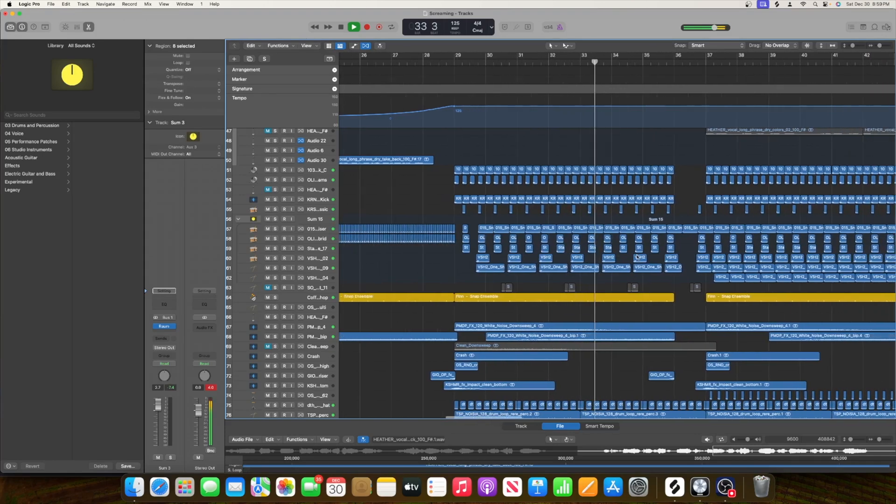
{"action": "scroll", "coordinate": [637, 256], "scroll_direction": "down", "scroll_amount": 3}
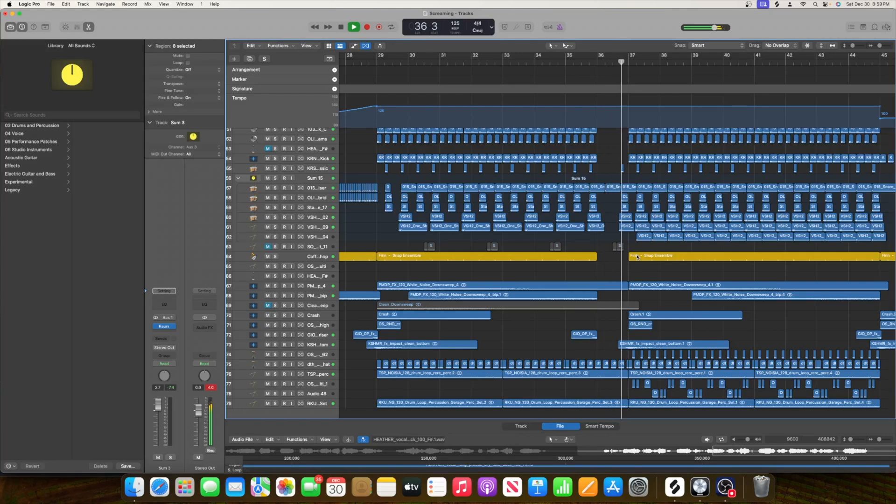
{"action": "scroll", "coordinate": [637, 257], "scroll_direction": "down", "scroll_amount": 2}
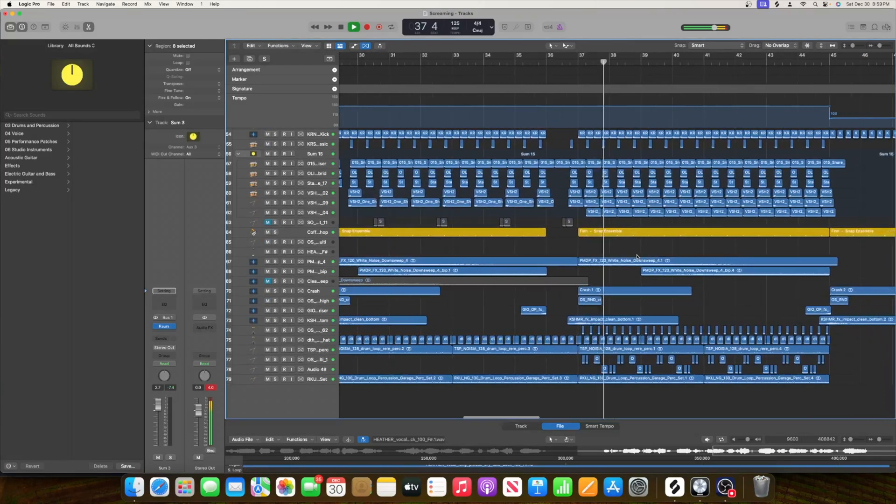
{"action": "scroll", "coordinate": [637, 256], "scroll_direction": "up", "scroll_amount": 3}
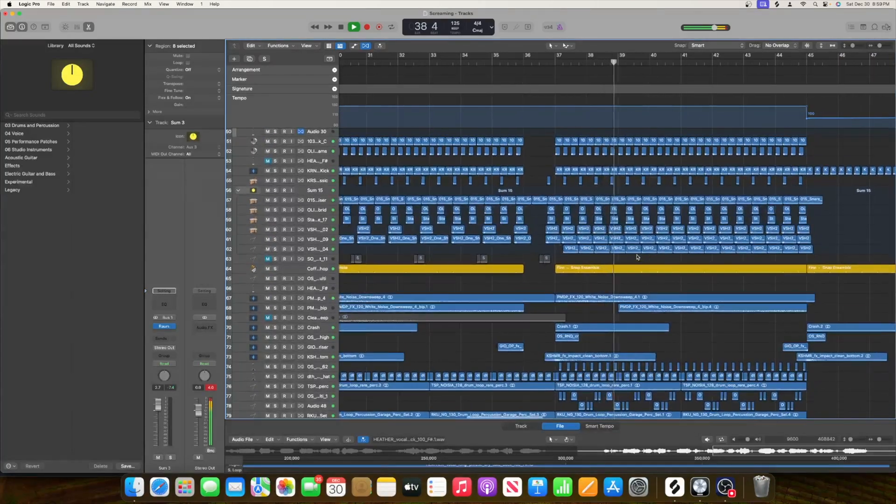
Step: Stop playback and return the playhead to the start of the song
{"action": "scroll", "coordinate": [644, 247], "scroll_direction": "left", "scroll_amount": 15}
{"action": "scroll", "coordinate": [645, 246], "scroll_direction": "up", "scroll_amount": 4}
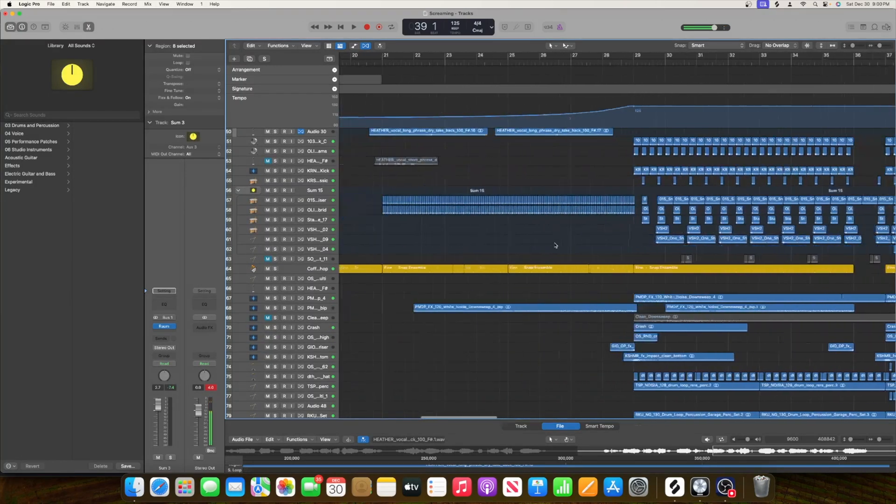
{"action": "scroll", "coordinate": [555, 246], "scroll_direction": "up", "scroll_amount": 8}
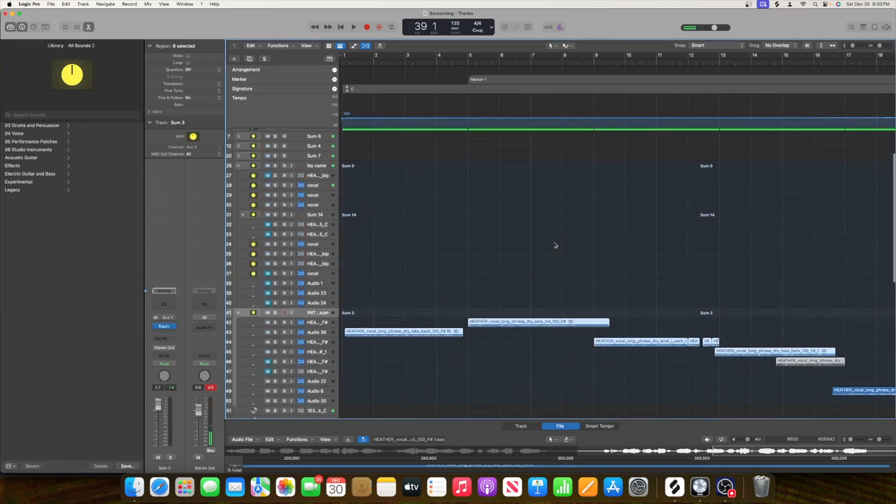
{"action": "scroll", "coordinate": [586, 261], "scroll_direction": "up", "scroll_amount": 3}
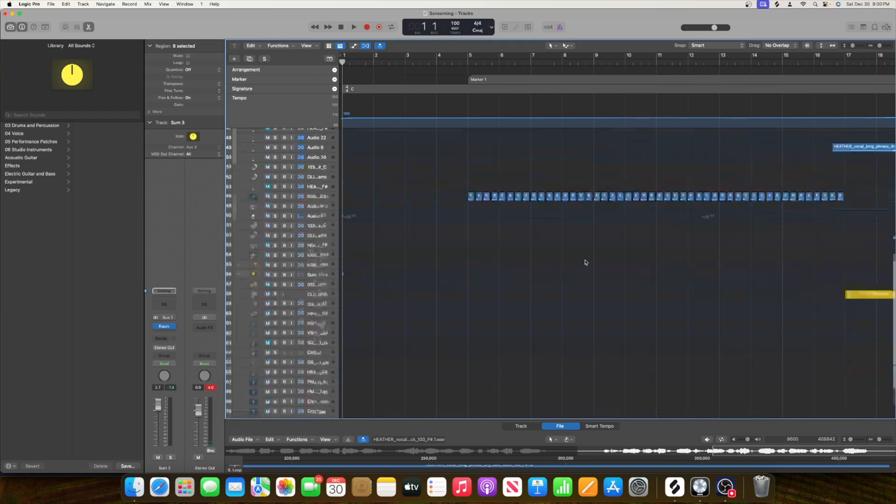
Step: Collapse the INIT - Raum and Sum 14 track stacks
{"action": "scroll", "coordinate": [586, 262], "scroll_direction": "down", "scroll_amount": 10}
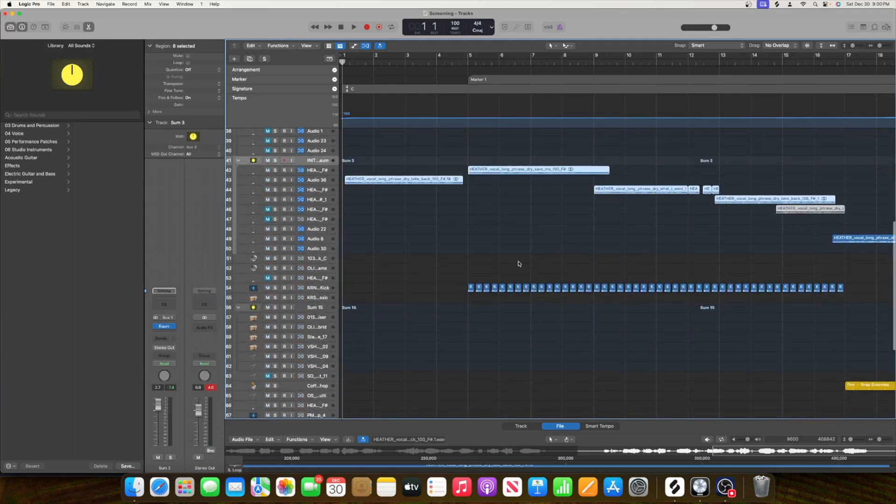
{"action": "scroll", "coordinate": [518, 264], "scroll_direction": "up", "scroll_amount": 5}
{"action": "scroll", "coordinate": [518, 262], "scroll_direction": "up", "scroll_amount": 2}
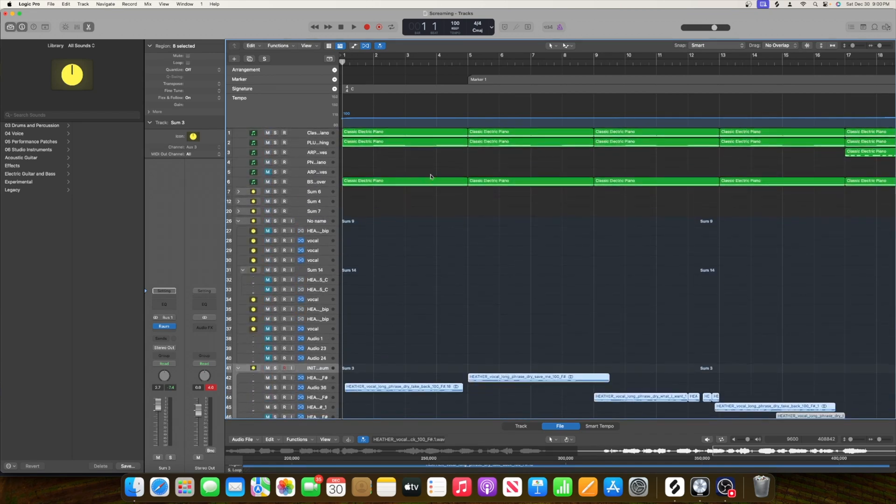
{"action": "left_click", "coordinate": [238, 368]}
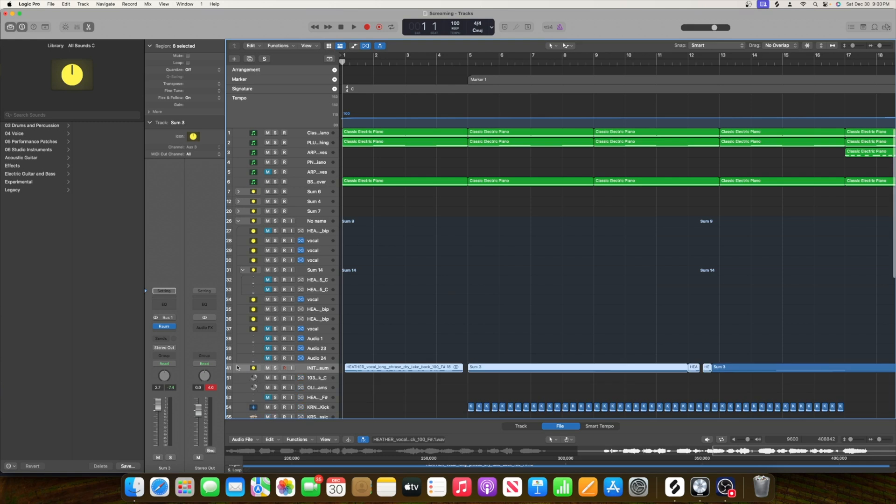
{"action": "left_click", "coordinate": [242, 271]}
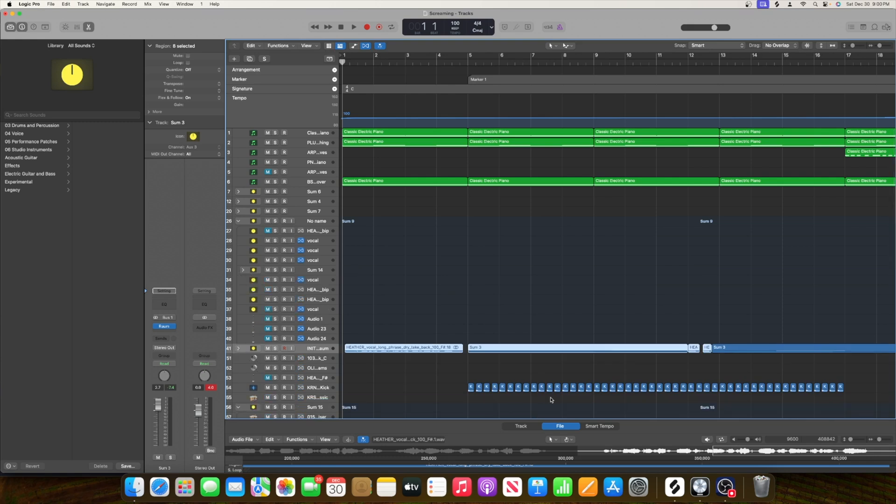
Step: Close the audio editor pane below the arrangement to enlarge the Tracks area
{"action": "scroll", "coordinate": [551, 401], "scroll_direction": "down", "scroll_amount": 7}
{"action": "scroll", "coordinate": [540, 390], "scroll_direction": "up", "scroll_amount": 7}
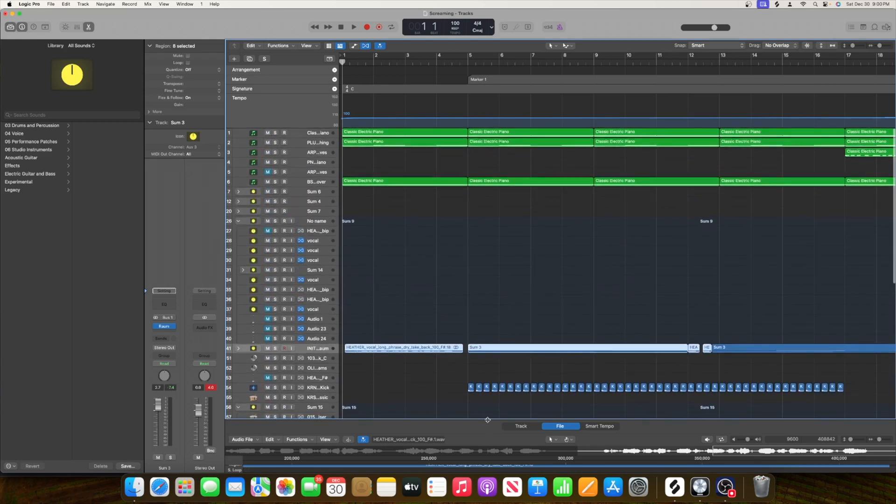
{"action": "left_click_drag", "start_coordinate": [487, 421], "coordinate": [504, 460]}
{"action": "scroll", "coordinate": [449, 362], "scroll_direction": "down", "scroll_amount": 5}
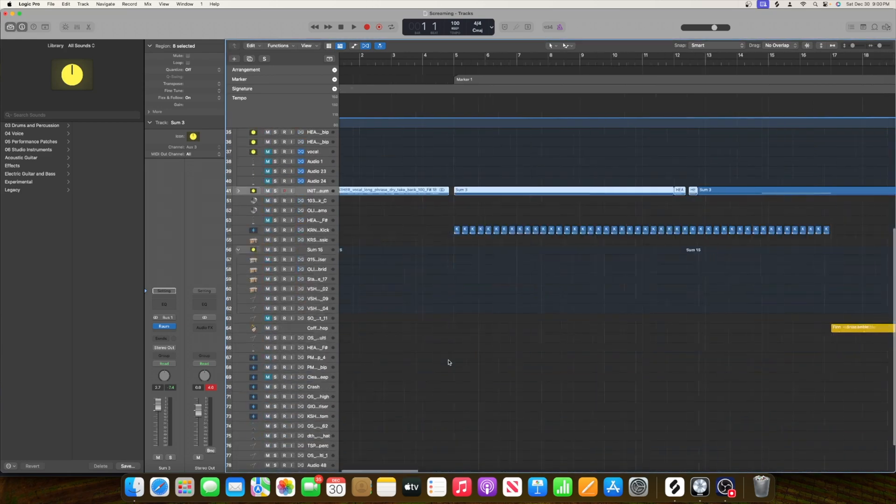
{"action": "scroll", "coordinate": [448, 363], "scroll_direction": "right", "scroll_amount": 2}
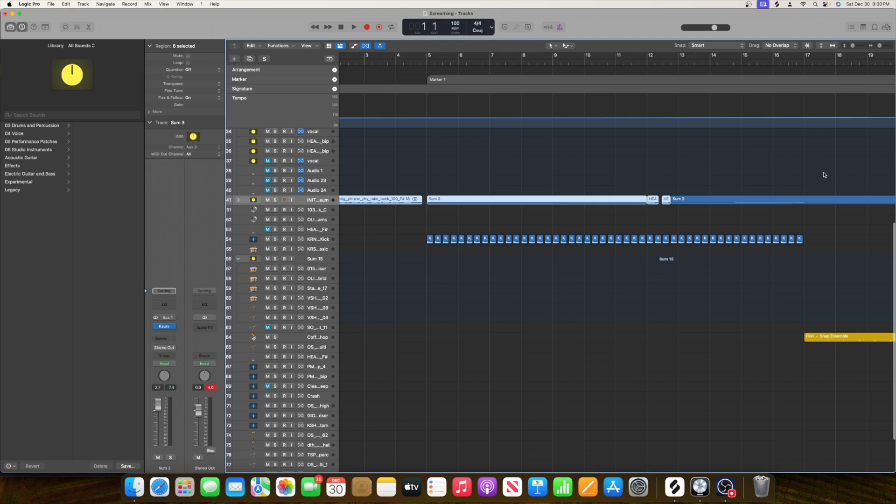
Step: Set an active cycle range from bar 1 to bar 5
{"action": "left_click_drag", "start_coordinate": [881, 47], "coordinate": [879, 47]}
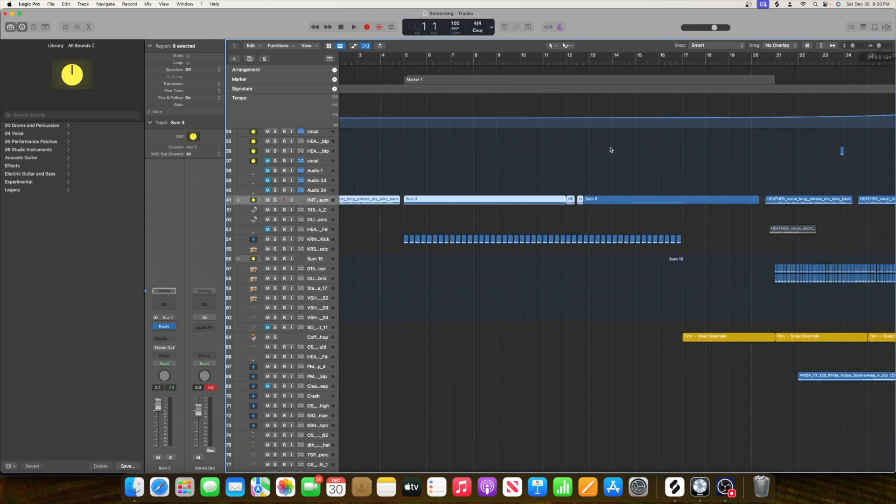
{"action": "scroll", "coordinate": [618, 148], "scroll_direction": "up", "scroll_amount": 5}
{"action": "scroll", "coordinate": [573, 160], "scroll_direction": "left", "scroll_amount": 2}
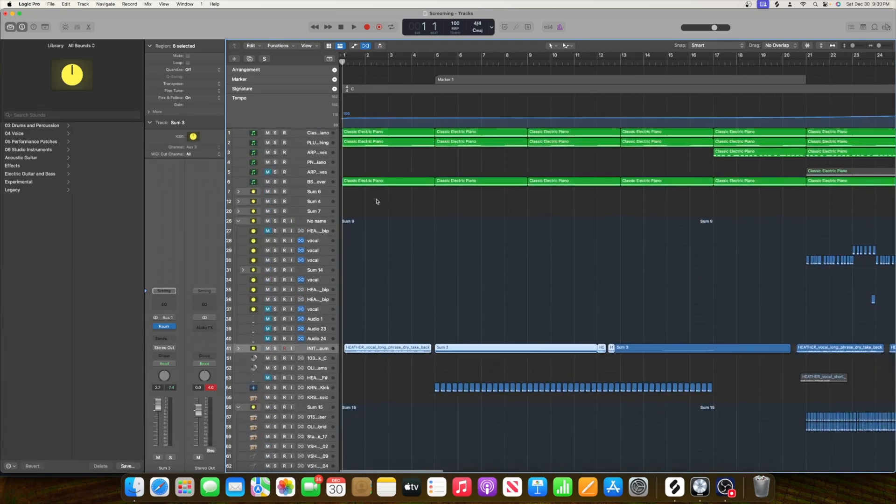
{"action": "left_click_drag", "start_coordinate": [437, 58], "coordinate": [344, 58]}
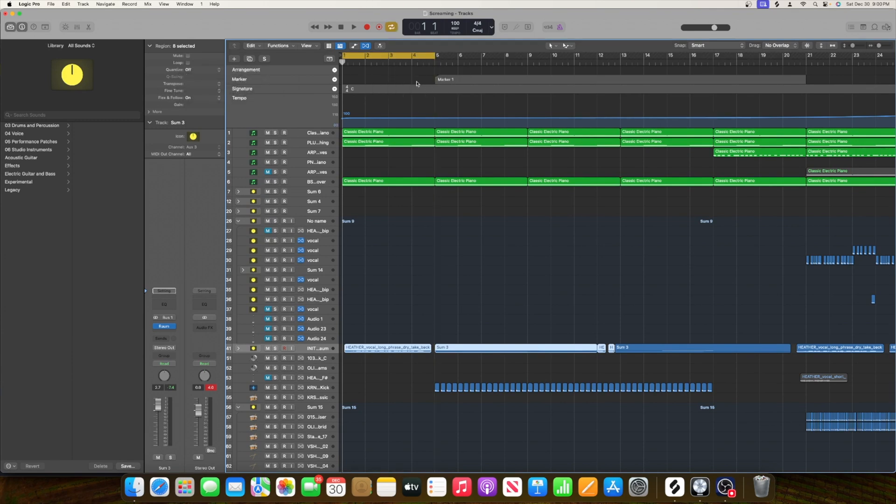
Step: Solo the Classic Electric Piano track and play the cycled section with the tracks enlarged
{"action": "left_click_drag", "start_coordinate": [879, 47], "coordinate": [881, 47]}
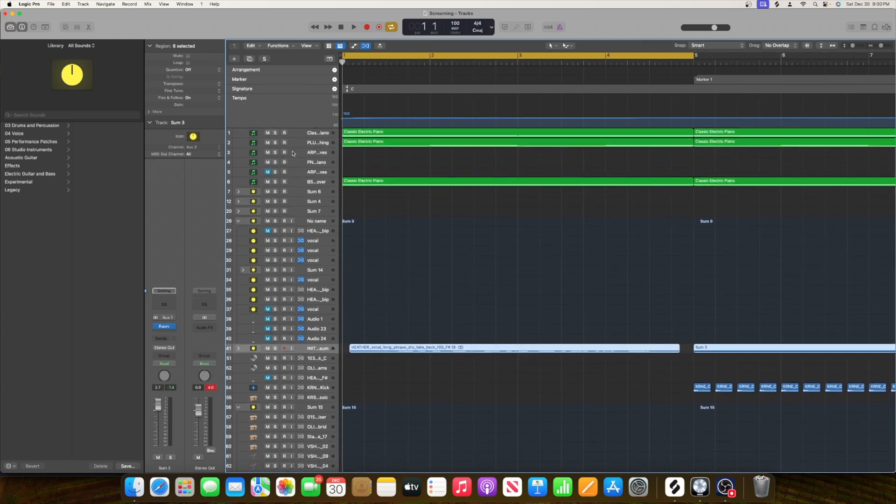
{"action": "left_click", "coordinate": [275, 134]}
{"action": "key", "text": "space"}
{"action": "left_click", "coordinate": [855, 46]}
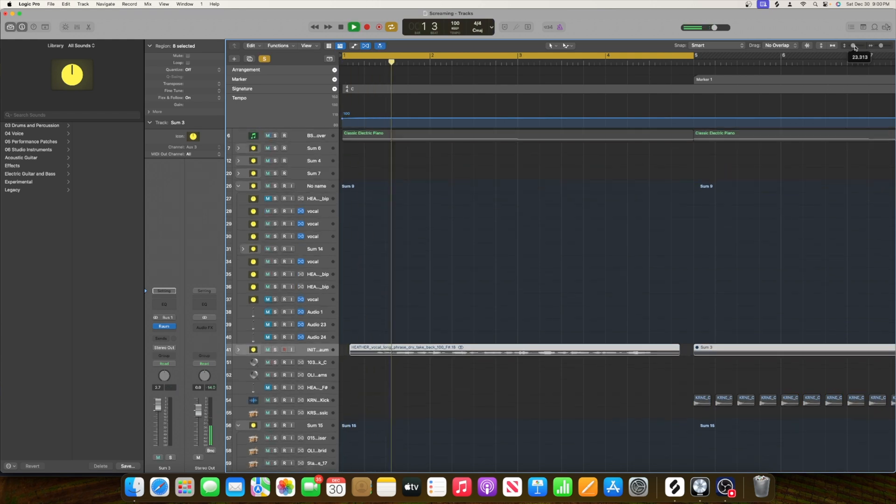
Step: Stop playback, clear the solo on the Classic Electric Piano track and show the mixer below the arrangement
{"action": "scroll", "coordinate": [638, 198], "scroll_direction": "down", "scroll_amount": 1}
{"action": "key", "text": "space"}
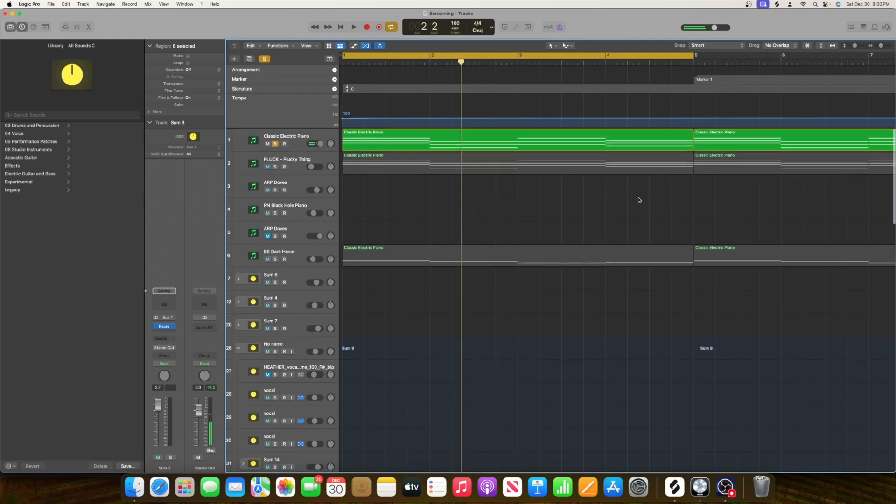
{"action": "left_click", "coordinate": [265, 59]}
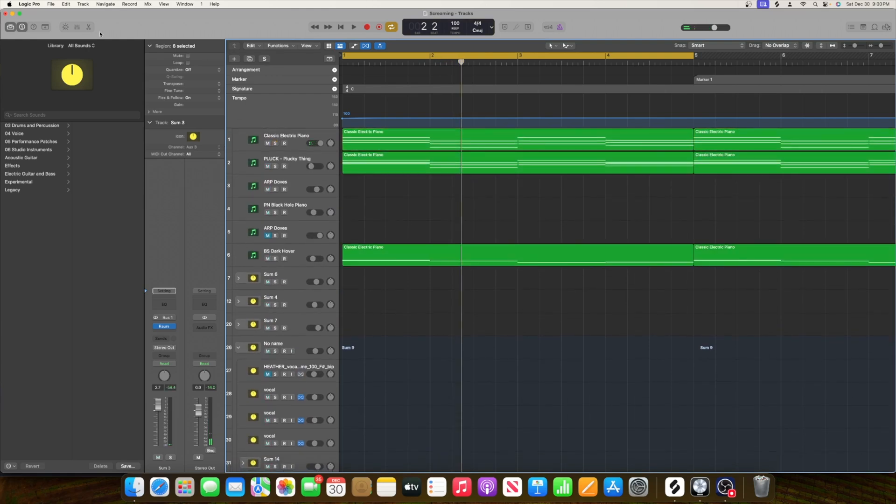
{"action": "left_click", "coordinate": [75, 28]}
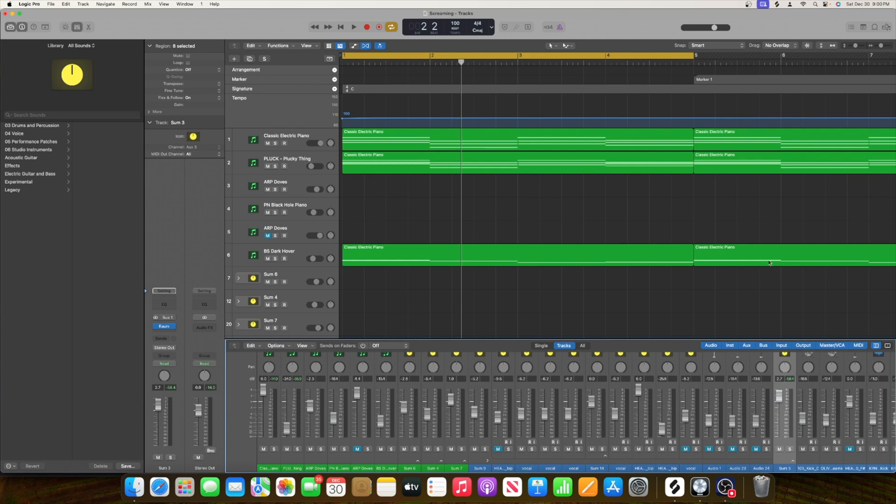
Step: Replace the cycle range with bars 37 to 41 and play that section while viewing the channel levels in the mixer
{"action": "left_click", "coordinate": [625, 60]}
{"action": "key", "text": "c"}
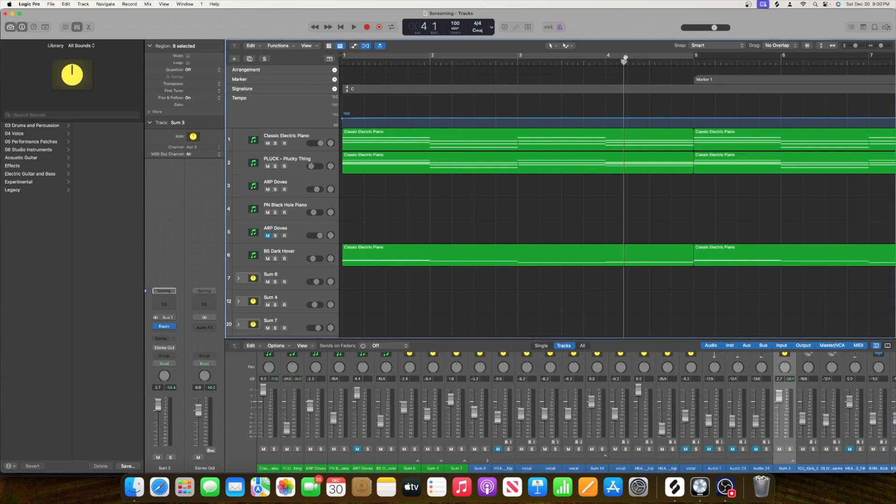
{"action": "left_click_drag", "start_coordinate": [881, 47], "coordinate": [873, 53]}
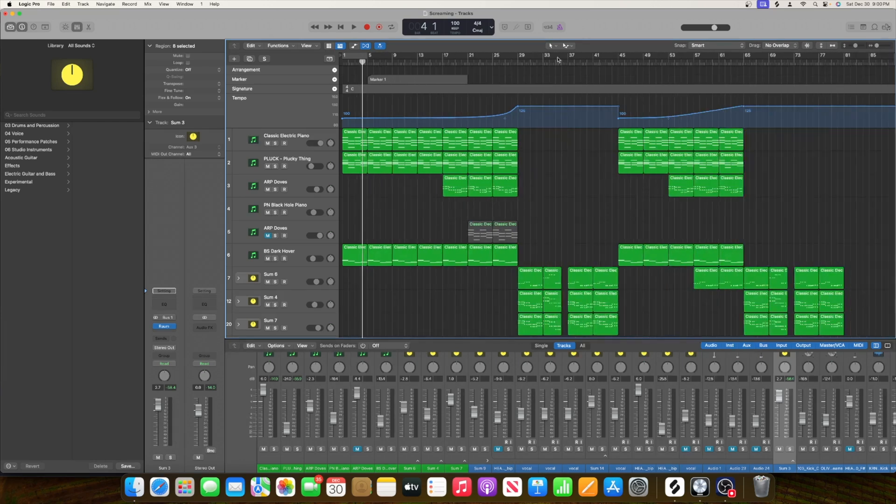
{"action": "left_click_drag", "start_coordinate": [569, 58], "coordinate": [594, 61]}
{"action": "key", "text": "space"}
{"action": "scroll", "coordinate": [684, 417], "scroll_direction": "right", "scroll_amount": 10}
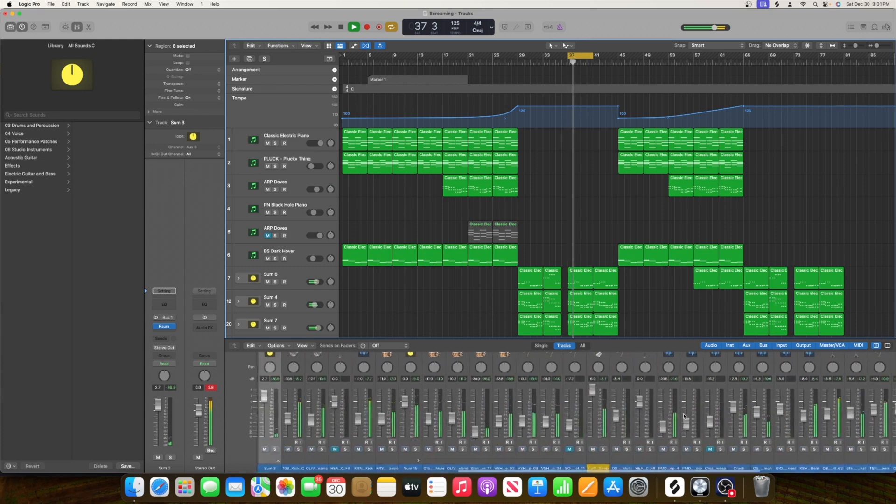
{"action": "key", "text": "space"}
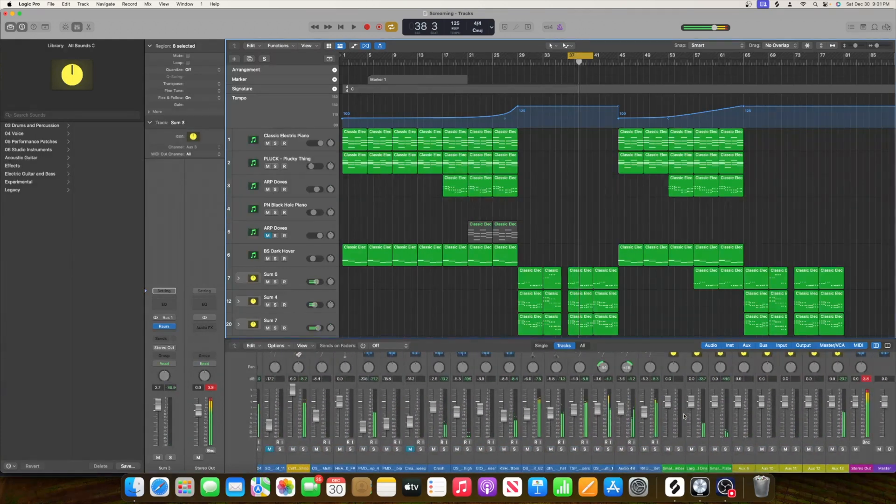
Step: Select all channel strips in the mixer and lower their faders together while the cycled section plays
{"action": "scroll", "coordinate": [686, 410], "scroll_direction": "up", "scroll_amount": 10}
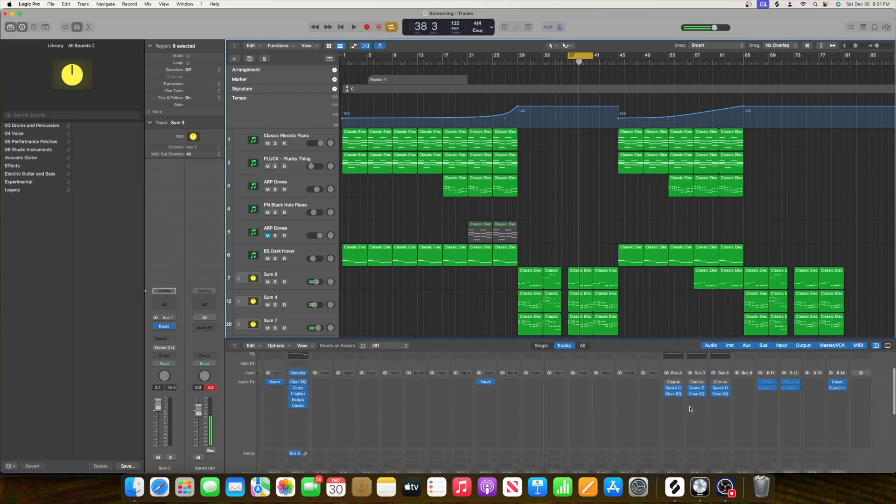
{"action": "left_click", "coordinate": [655, 366]}
{"action": "scroll", "coordinate": [654, 365], "scroll_direction": "left", "scroll_amount": 15}
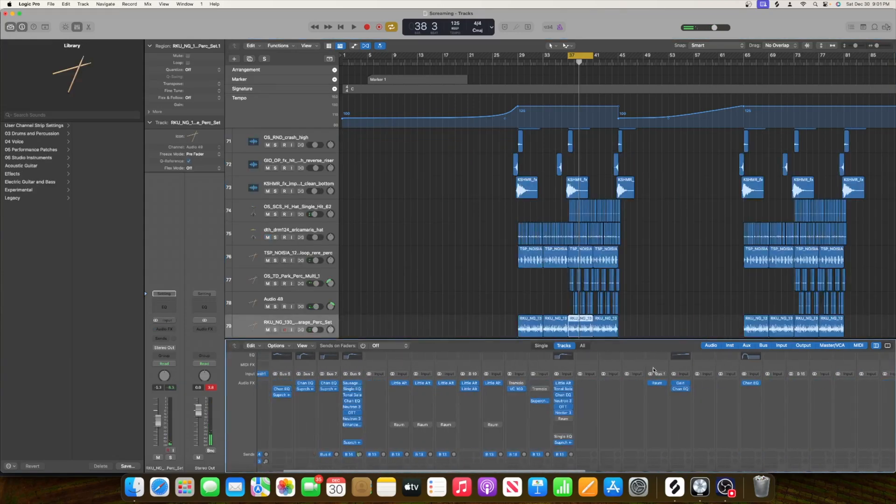
{"action": "scroll", "coordinate": [288, 376], "scroll_direction": "up", "scroll_amount": 5}
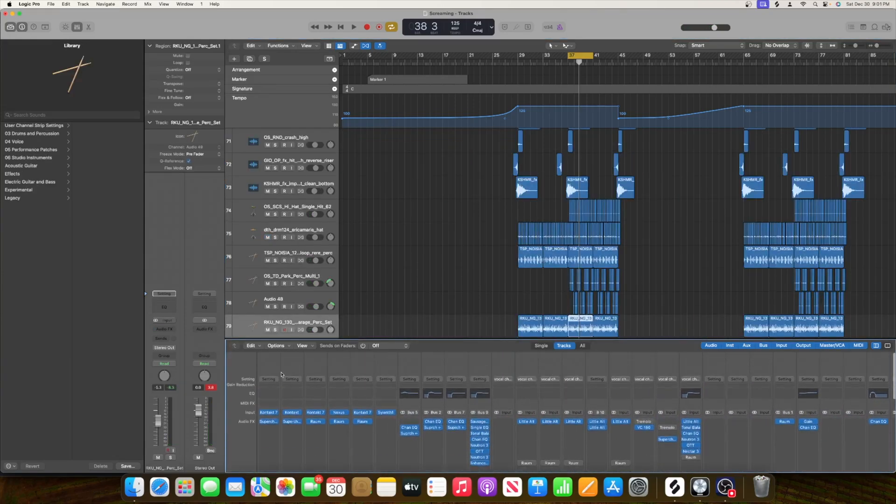
{"action": "key", "text": "super+a"}
{"action": "scroll", "coordinate": [397, 409], "scroll_direction": "down", "scroll_amount": 10}
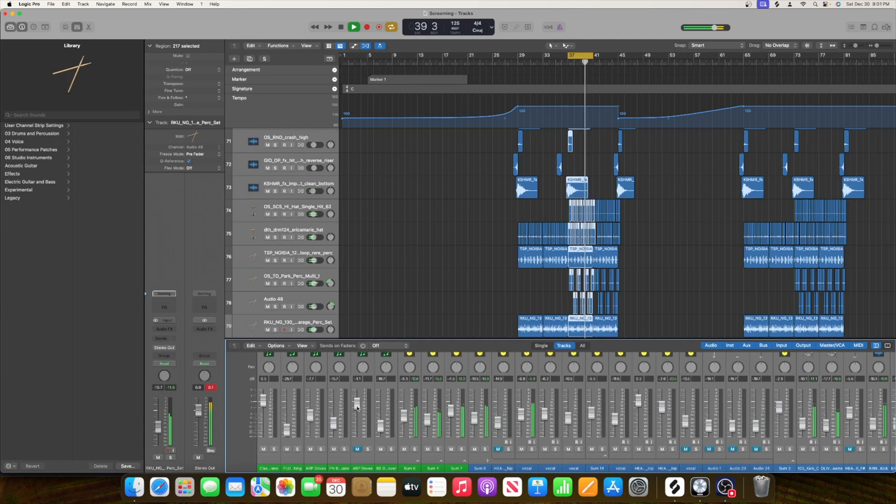
Step: Reset the Stereo Out peak display and lower all faders further between playbacks, bringing Classic Electric Piano to -5.4 dB
{"action": "left_click", "coordinate": [211, 388]}
{"action": "key", "text": "space"}
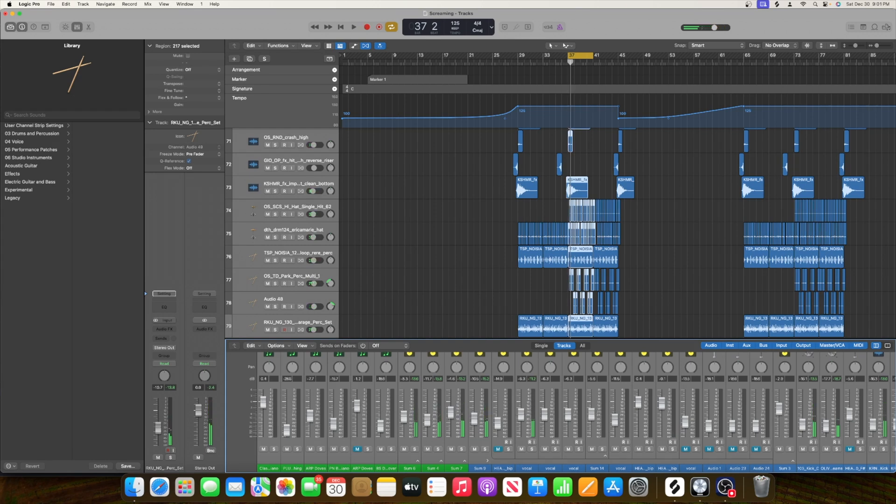
{"action": "key", "text": "space"}
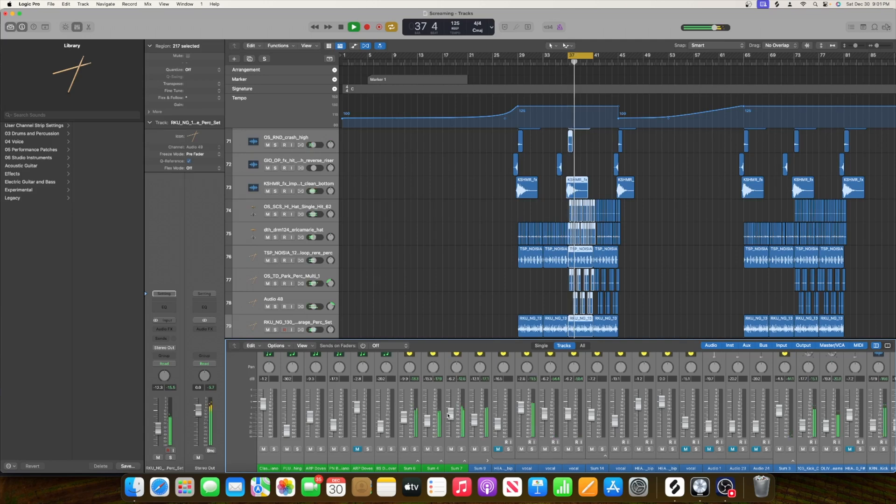
{"action": "key", "text": "space"}
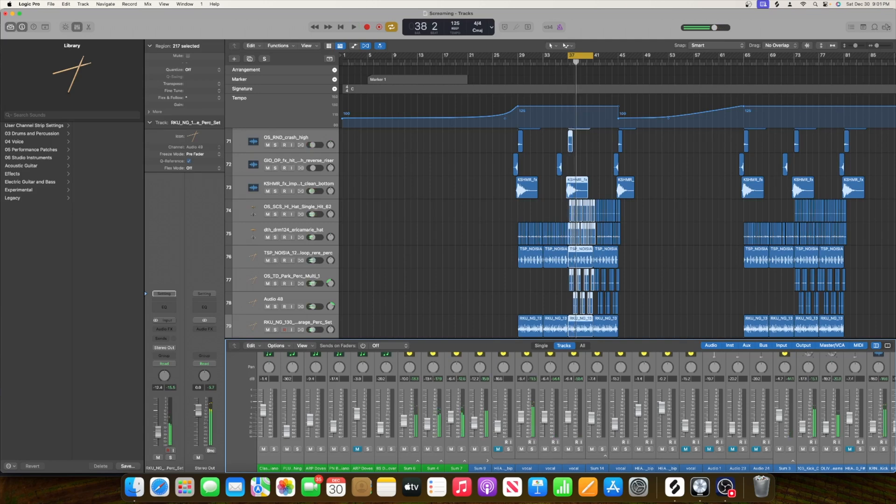
{"action": "key", "text": "space"}
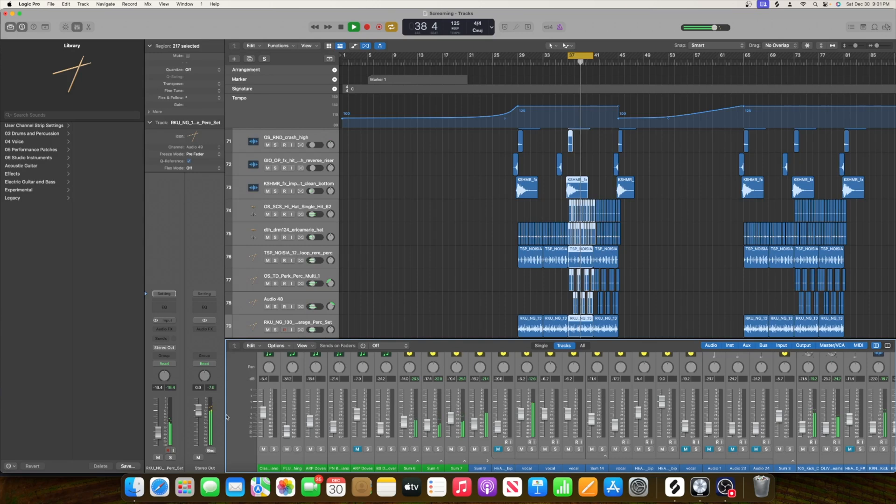
{"action": "key", "text": "space"}
Step: Switch to OBS and set the macOS Screen Capture audio level to -3.0 dB while the cycled section plays
{"action": "left_click", "coordinate": [725, 487]}
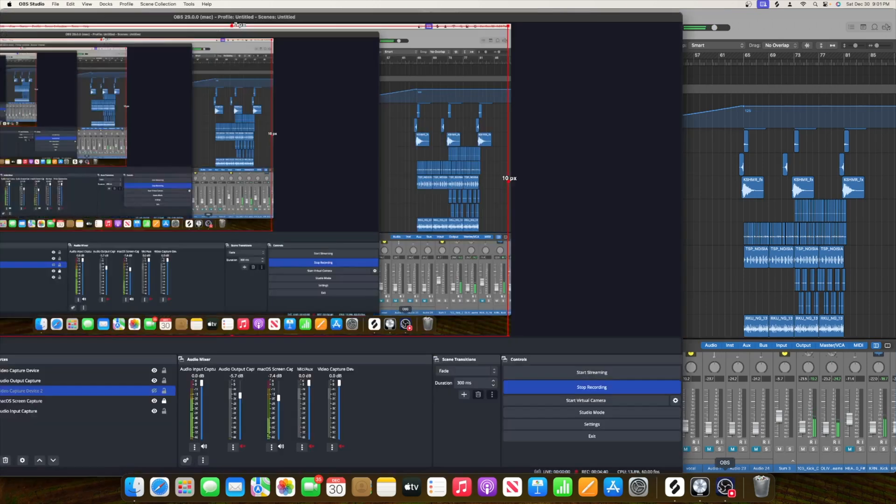
{"action": "left_click", "coordinate": [714, 292]}
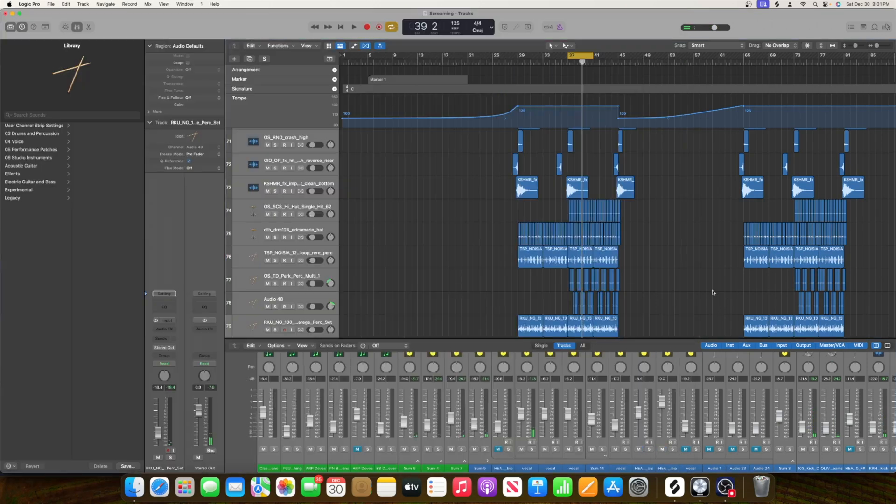
{"action": "key", "text": "space"}
{"action": "left_click", "coordinate": [726, 496]}
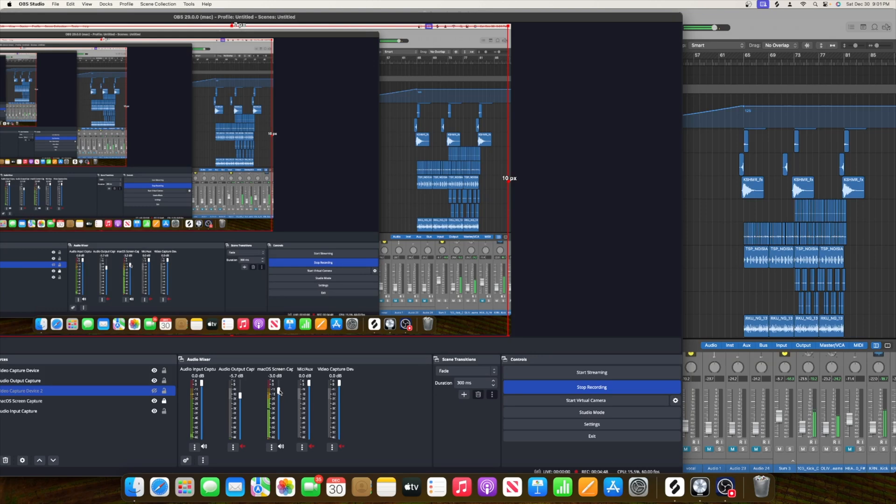
{"action": "left_click", "coordinate": [734, 298]}
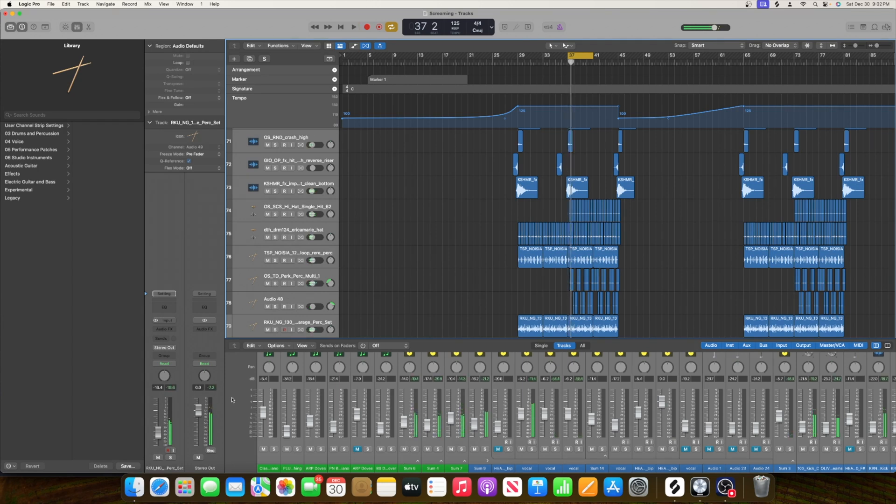
Step: Reset the Stereo Out peak display and lower all channel faders together, bringing Classic Electric Piano to -7.5 dB
{"action": "left_click", "coordinate": [211, 388]}
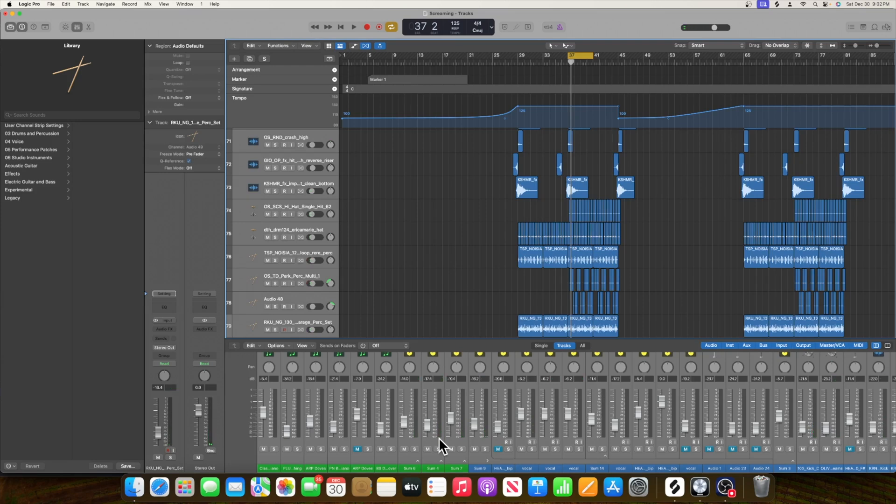
{"action": "scroll", "coordinate": [441, 446], "scroll_direction": "right", "scroll_amount": 5}
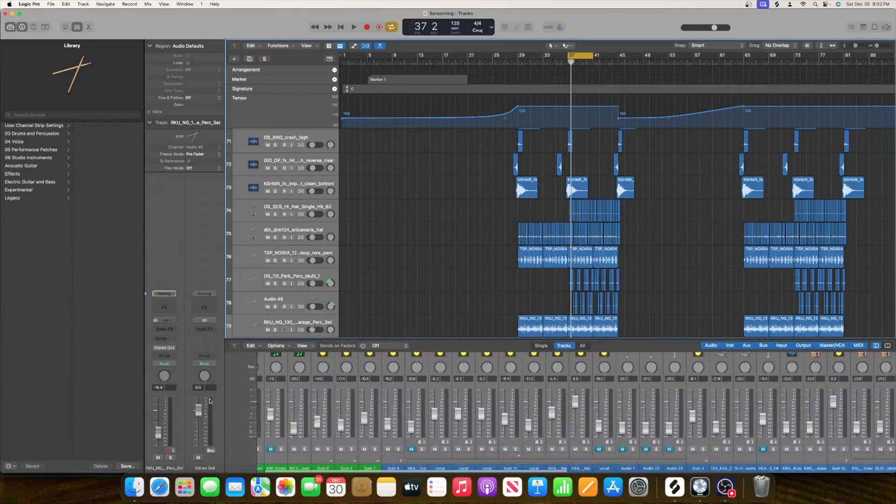
{"action": "scroll", "coordinate": [455, 405], "scroll_direction": "left", "scroll_amount": 5}
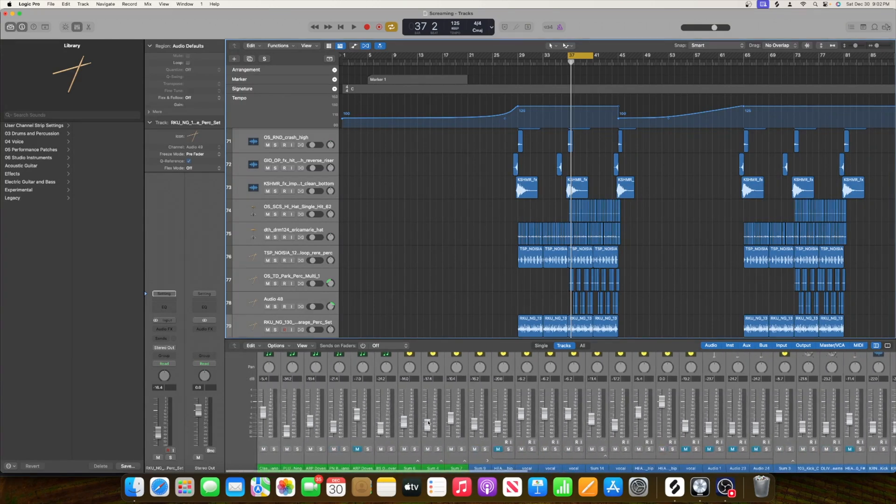
{"action": "left_click_drag", "start_coordinate": [662, 402], "coordinate": [662, 411]}
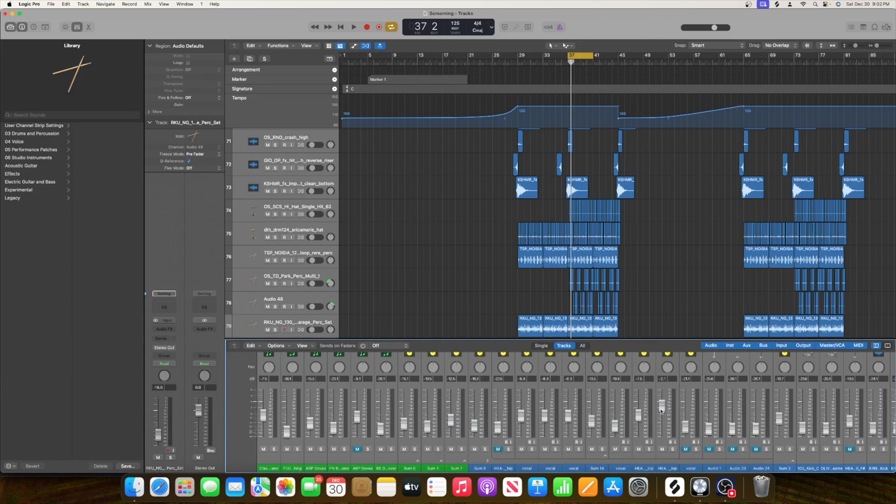
{"action": "scroll", "coordinate": [580, 419], "scroll_direction": "right", "scroll_amount": 3}
{"action": "scroll", "coordinate": [580, 419], "scroll_direction": "left", "scroll_amount": 3}
Step: Turn off the cycle range and play from bar 1 with the Classic Electric Piano track selected
{"action": "left_click", "coordinate": [580, 58]}
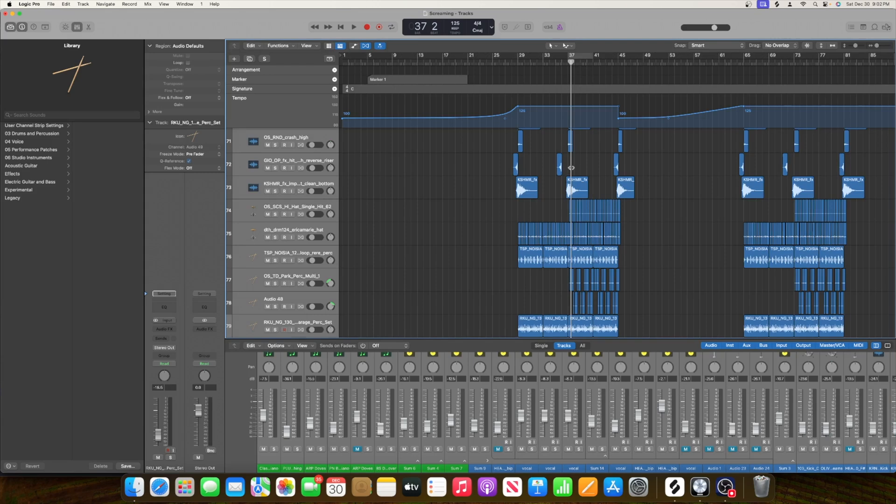
{"action": "scroll", "coordinate": [562, 181], "scroll_direction": "up", "scroll_amount": 5}
{"action": "scroll", "coordinate": [562, 181], "scroll_direction": "up", "scroll_amount": 3}
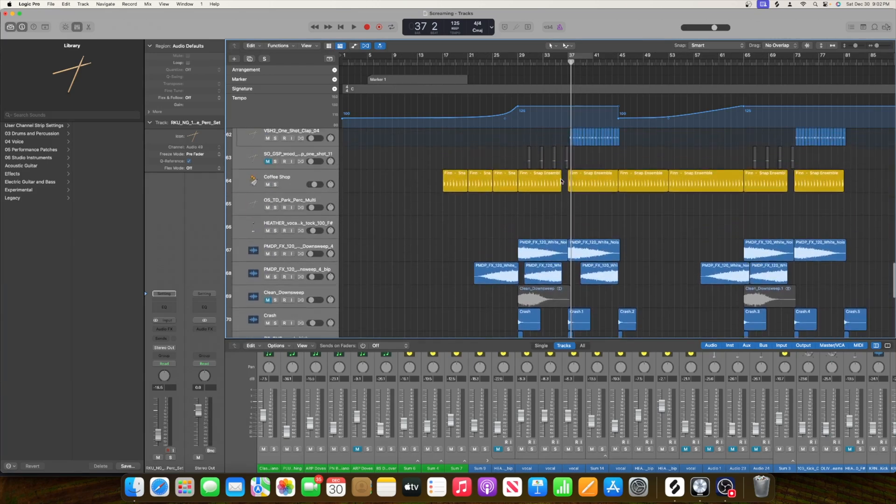
{"action": "key", "text": "Return"}
{"action": "scroll", "coordinate": [561, 180], "scroll_direction": "up", "scroll_amount": 15}
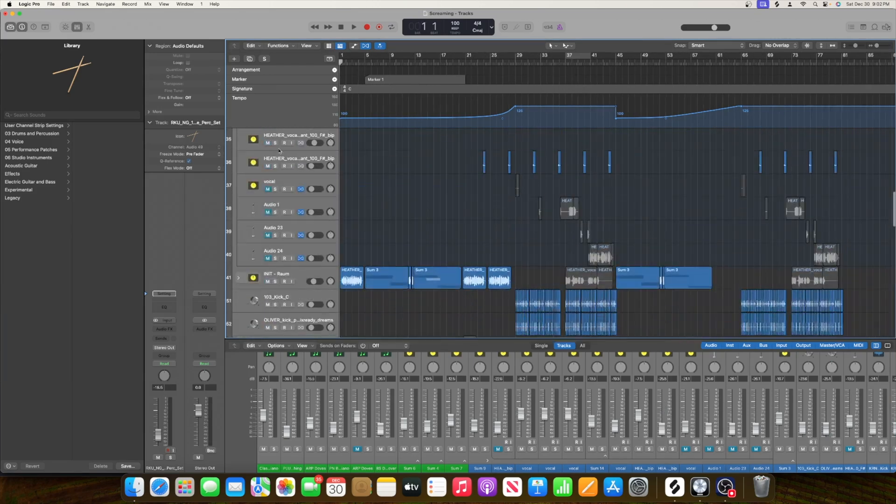
{"action": "scroll", "coordinate": [261, 133], "scroll_direction": "up", "scroll_amount": 5}
{"action": "left_click", "coordinate": [302, 138]}
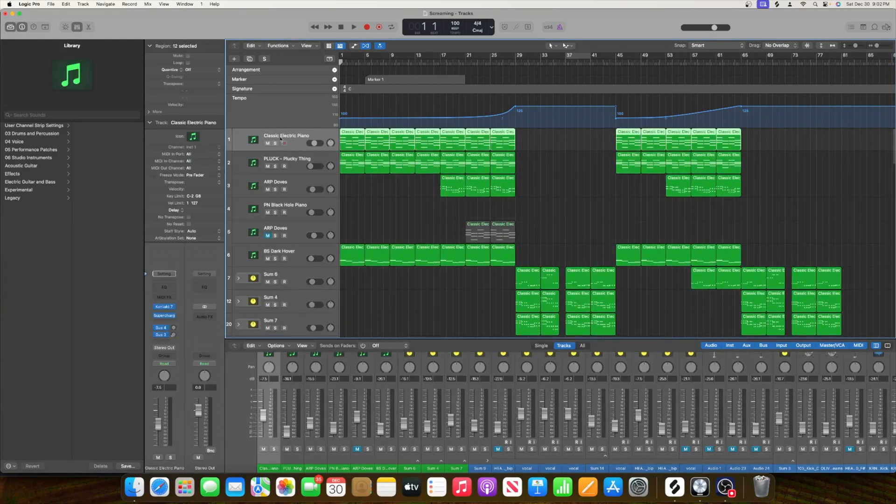
{"action": "key", "text": "space"}
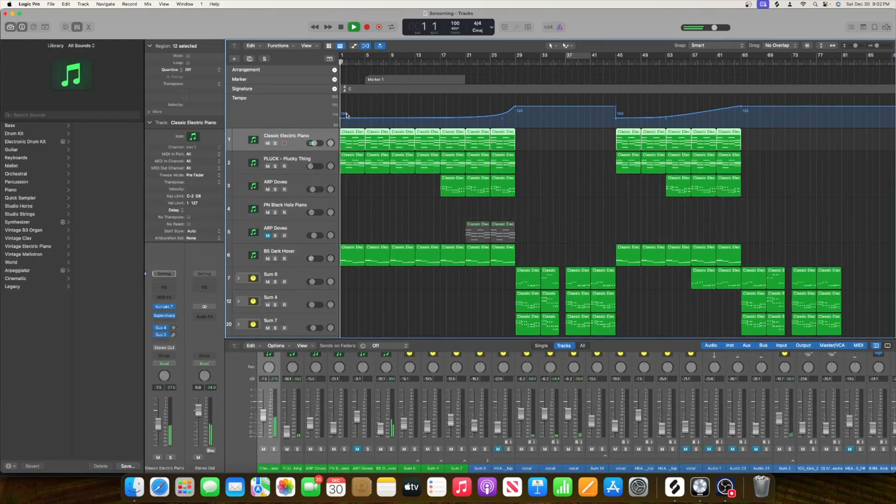
Step: With bars 1 to 5 cycled, solo the Classic Electric Piano track and remove its Supercharger plug-in
{"action": "left_click", "coordinate": [366, 57]}
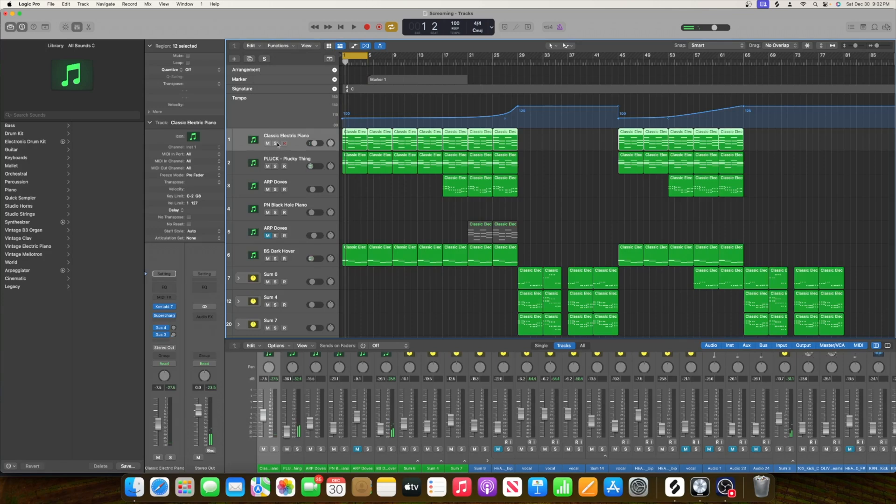
{"action": "key", "text": "s"}
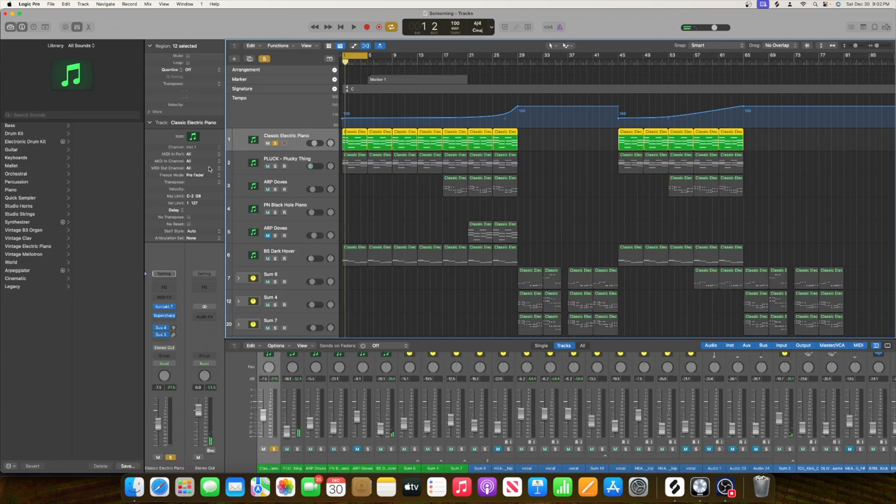
{"action": "left_click", "coordinate": [174, 317]}
{"action": "left_click", "coordinate": [185, 308]}
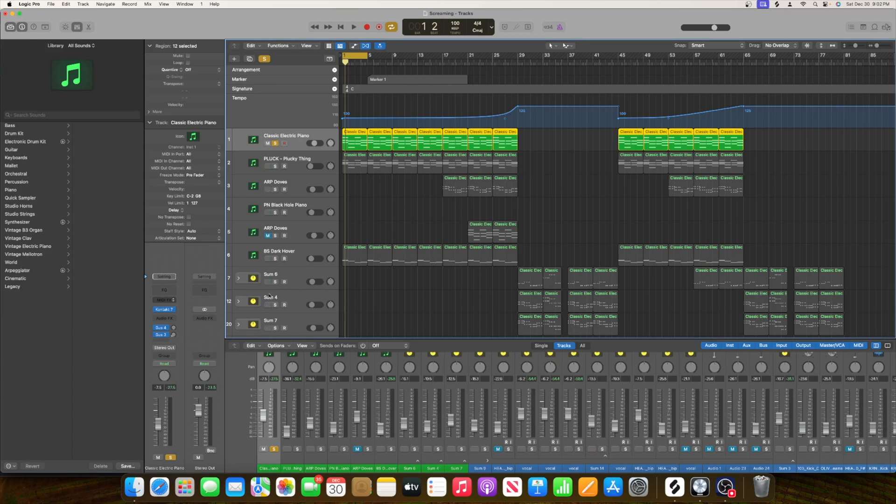
Step: Play the soloed Classic Electric Piano track and raise its fader between playbacks
{"action": "key", "text": "space"}
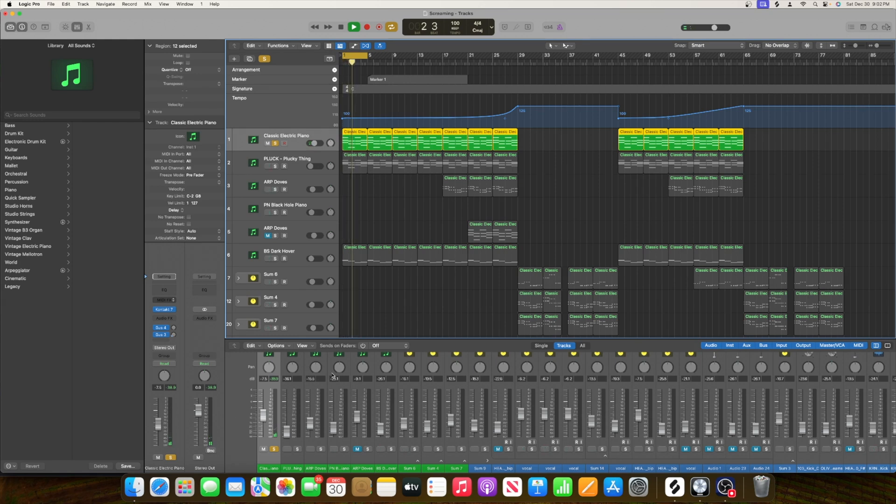
{"action": "key", "text": "space"}
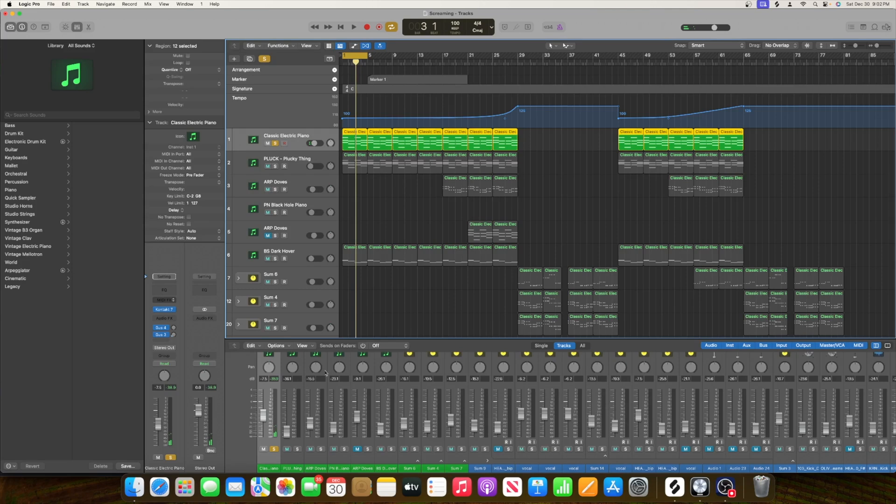
{"action": "scroll", "coordinate": [507, 409], "scroll_direction": "left", "scroll_amount": 5}
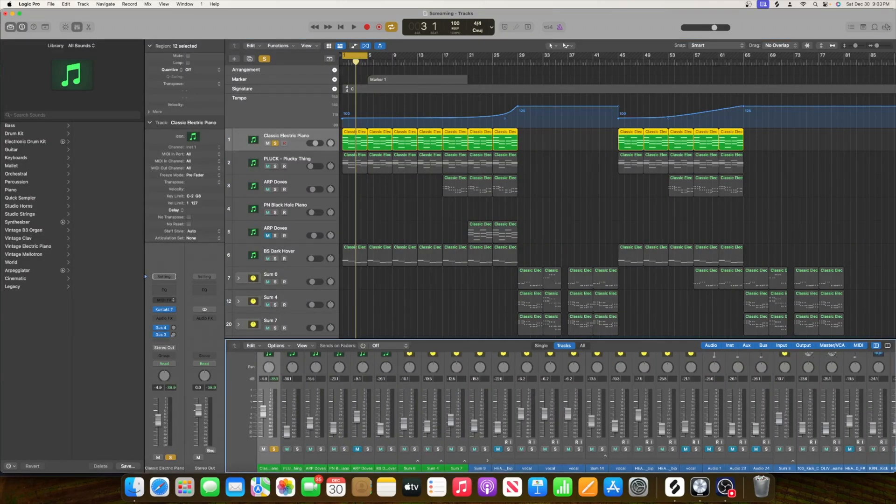
{"action": "key", "text": "space"}
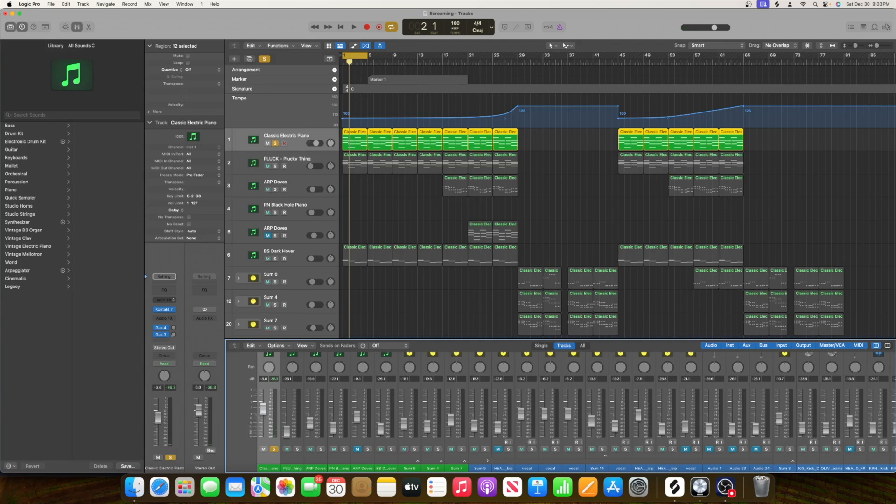
Step: Add a Channel EQ to the Classic Electric Piano track and turn on its low-cut band with a 48 dB/Oct slope
{"action": "key", "text": "space"}
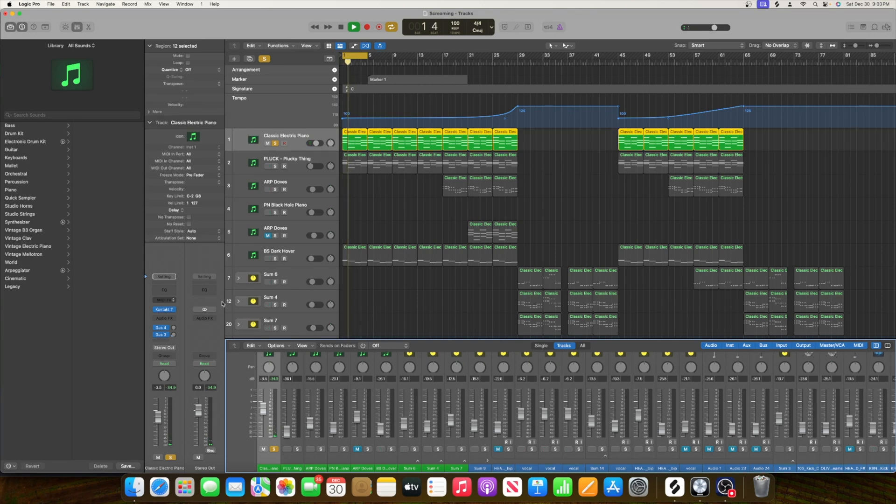
{"action": "key", "text": "space"}
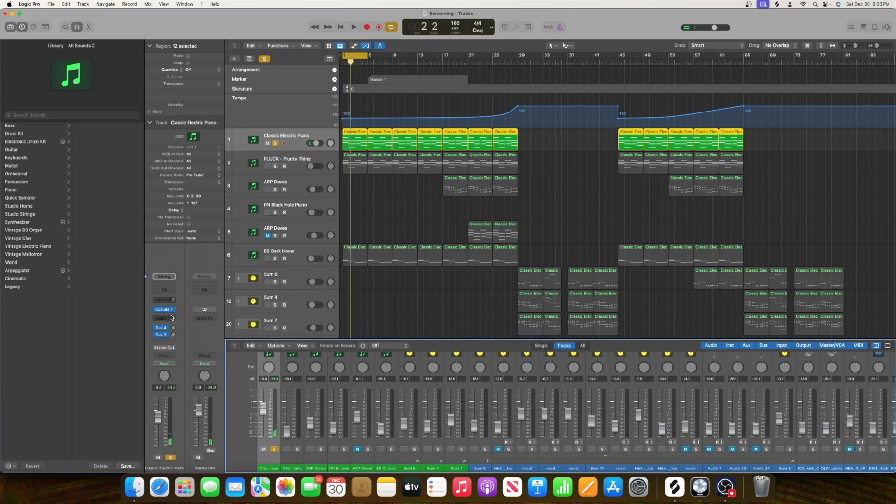
{"action": "left_click", "coordinate": [164, 291]}
{"action": "key", "text": "space"}
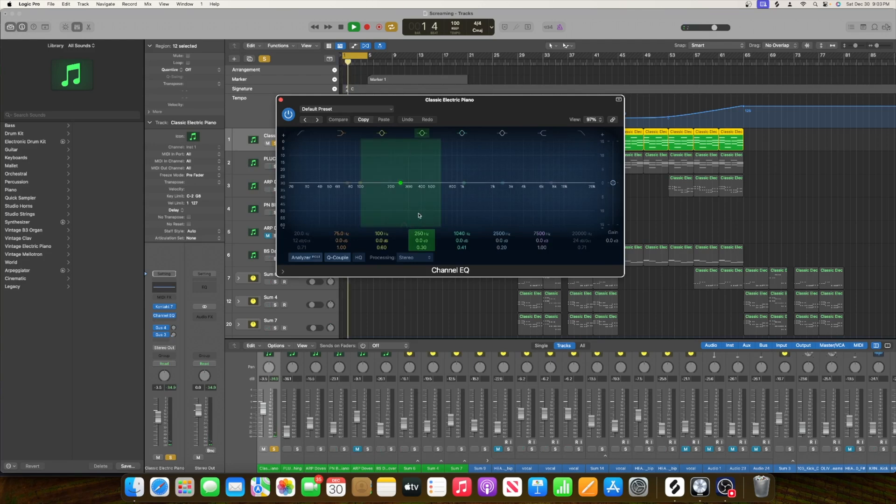
{"action": "left_click", "coordinate": [306, 241]}
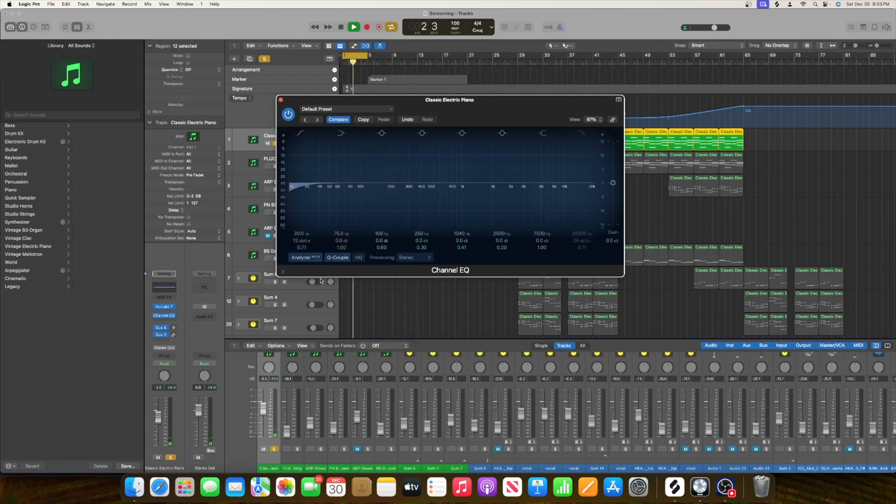
{"action": "left_click_drag", "start_coordinate": [306, 241], "coordinate": [306, 237]}
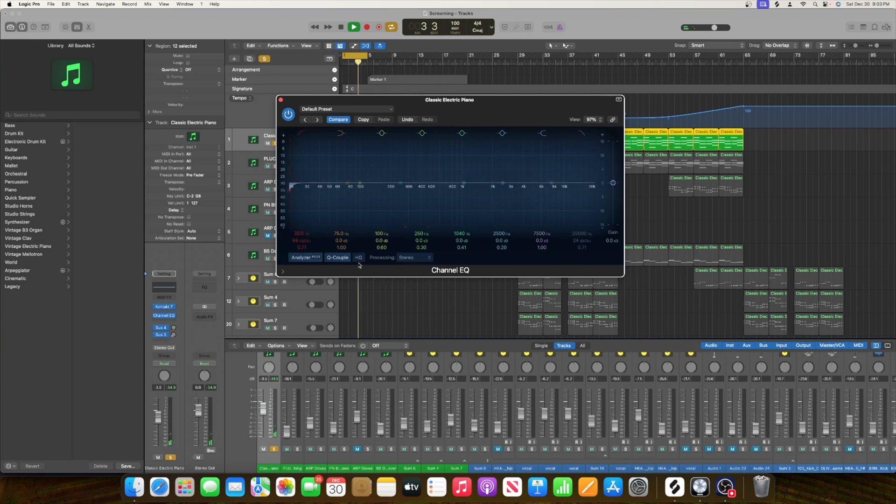
Step: Sweep the low-cut frequency upward during playback and settle it at about 153 Hz
{"action": "left_click_drag", "start_coordinate": [301, 234], "coordinate": [302, 190]}
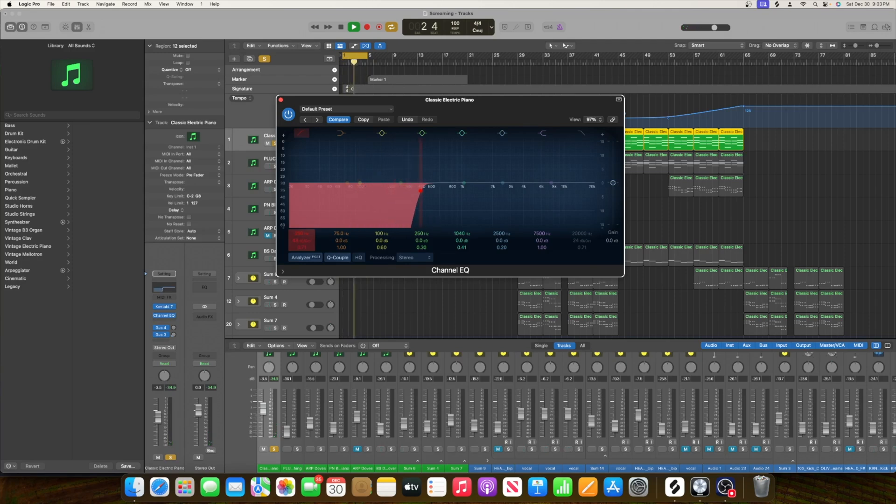
{"action": "left_click_drag", "start_coordinate": [301, 190], "coordinate": [302, 198]}
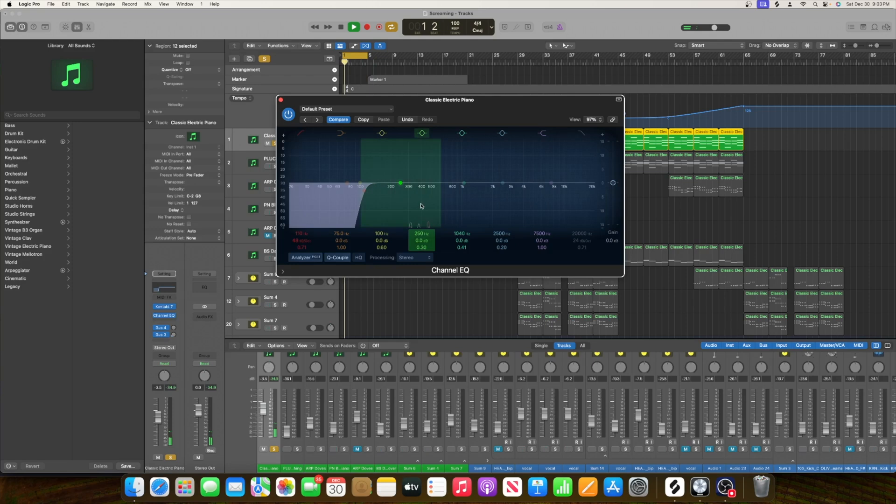
{"action": "left_click_drag", "start_coordinate": [365, 195], "coordinate": [379, 193]}
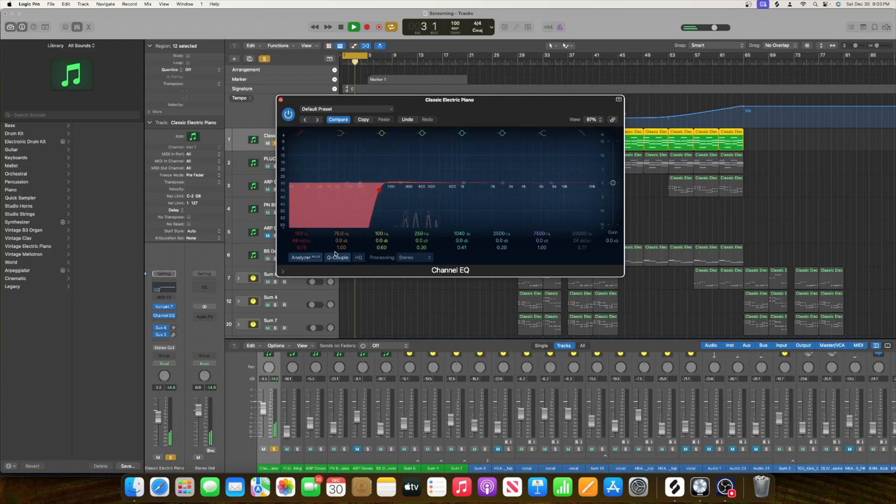
{"action": "key", "text": "space"}
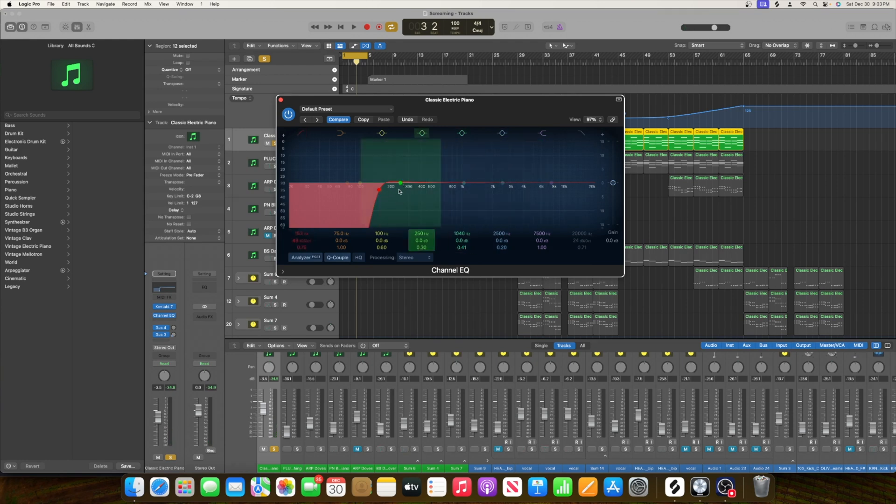
Step: Boost the 250 Hz EQ band with a Q of 1.40, adjusting it during playback to 380 Hz and +3.5 dB
{"action": "left_click_drag", "start_coordinate": [402, 185], "coordinate": [427, 171]}
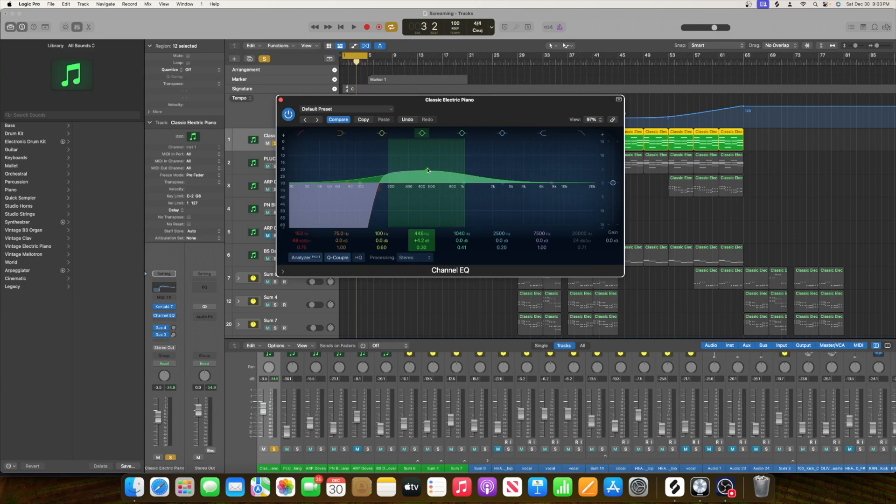
{"action": "left_click_drag", "start_coordinate": [427, 242], "coordinate": [427, 221]}
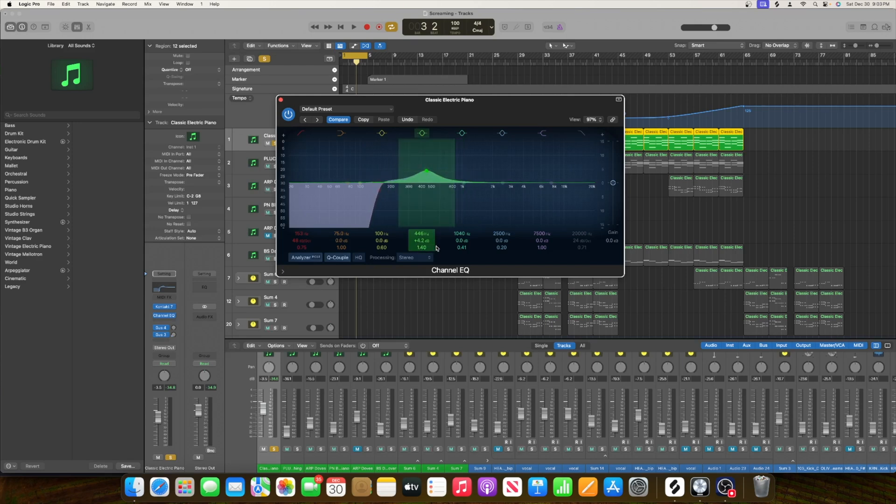
{"action": "mouse_move", "coordinate": [426, 171]}
{"action": "left_mouse_down"}
{"action": "mouse_move", "coordinate": [411, 170]}
{"action": "mouse_move", "coordinate": [426, 176]}
{"action": "mouse_move", "coordinate": [415, 177]}
{"action": "left_mouse_up"}
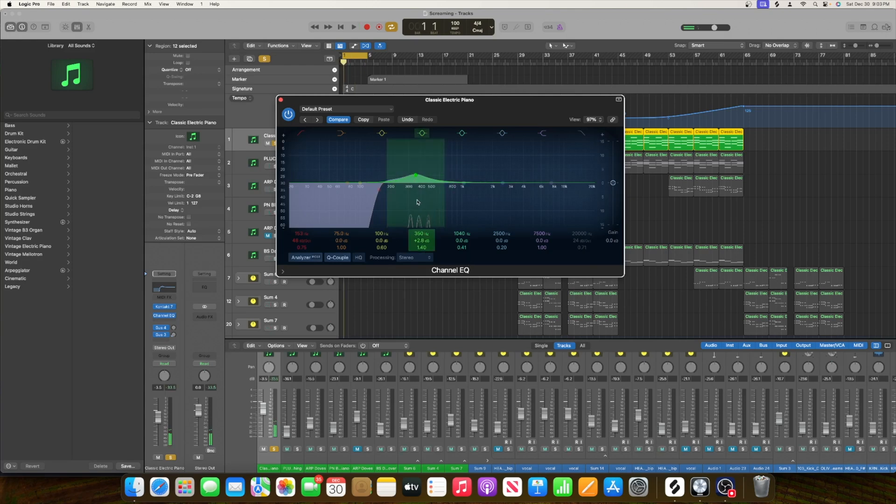
{"action": "mouse_move", "coordinate": [415, 177]}
{"action": "left_mouse_down"}
{"action": "mouse_move", "coordinate": [425, 136]}
{"action": "mouse_move", "coordinate": [411, 166]}
{"action": "mouse_move", "coordinate": [415, 179]}
{"action": "left_mouse_up"}
{"action": "key", "text": "space"}
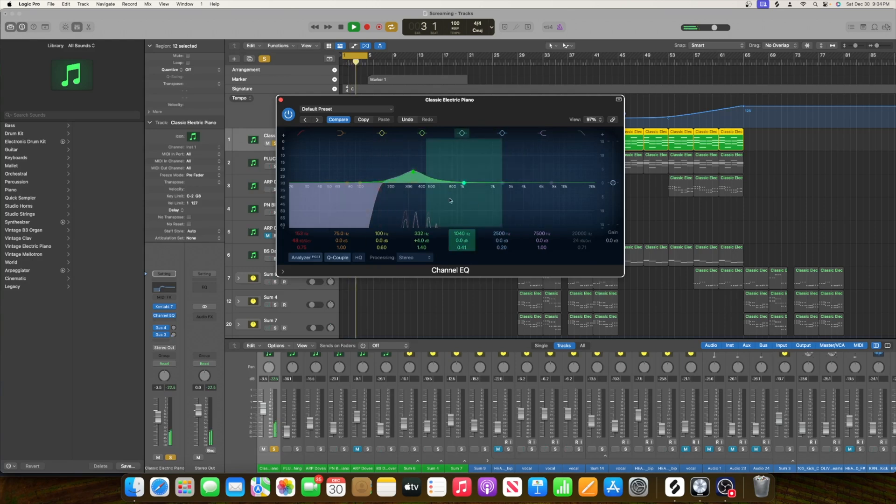
{"action": "left_click_drag", "start_coordinate": [412, 172], "coordinate": [413, 176]}
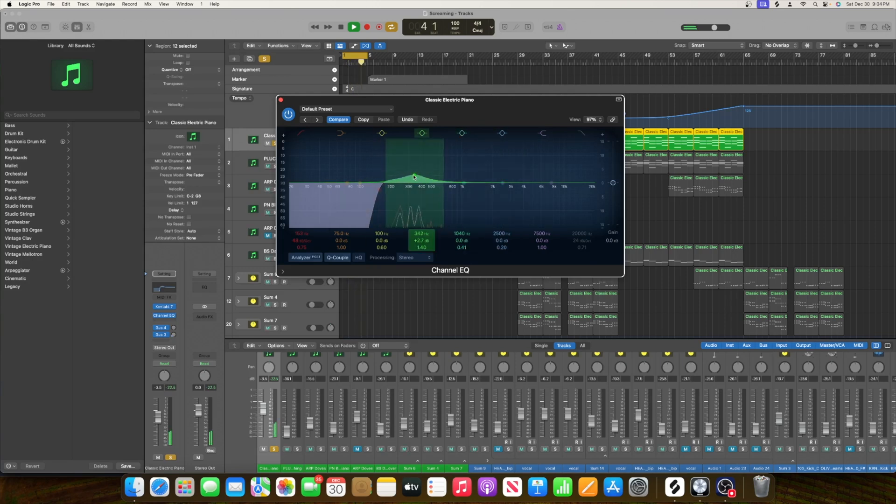
{"action": "key", "text": "space"}
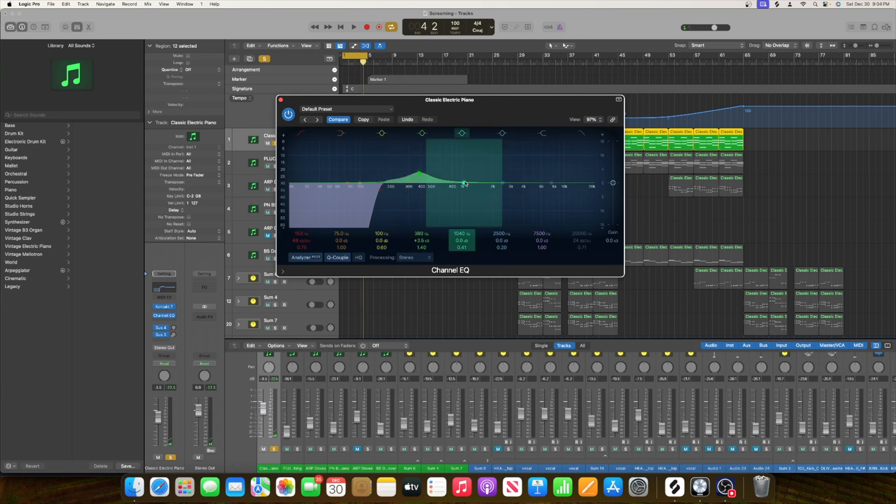
Step: Set the 1040 Hz EQ band to 2080 Hz, -1.6 dB and Q 0.83, and shift the low cut to 161 Hz
{"action": "left_click_drag", "start_coordinate": [415, 176], "coordinate": [470, 196]}
{"action": "key", "text": "space"}
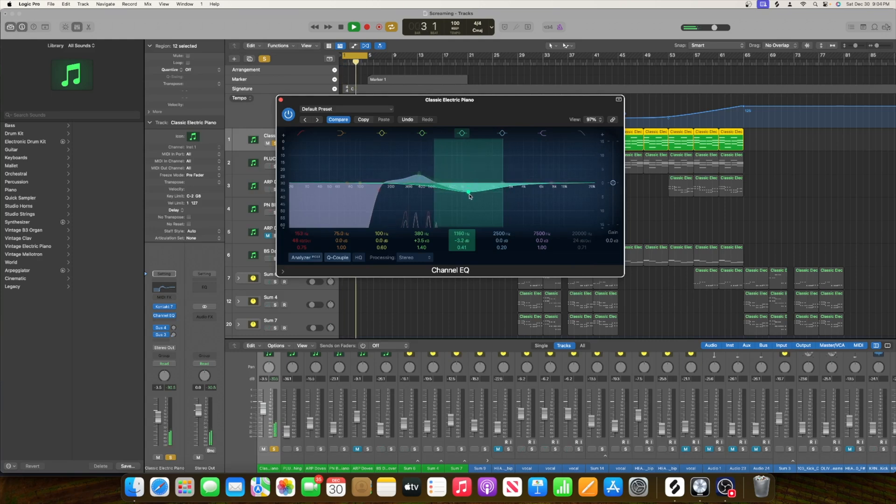
{"action": "left_click_drag", "start_coordinate": [462, 250], "coordinate": [463, 248]}
{"action": "left_click_drag", "start_coordinate": [469, 193], "coordinate": [495, 187]}
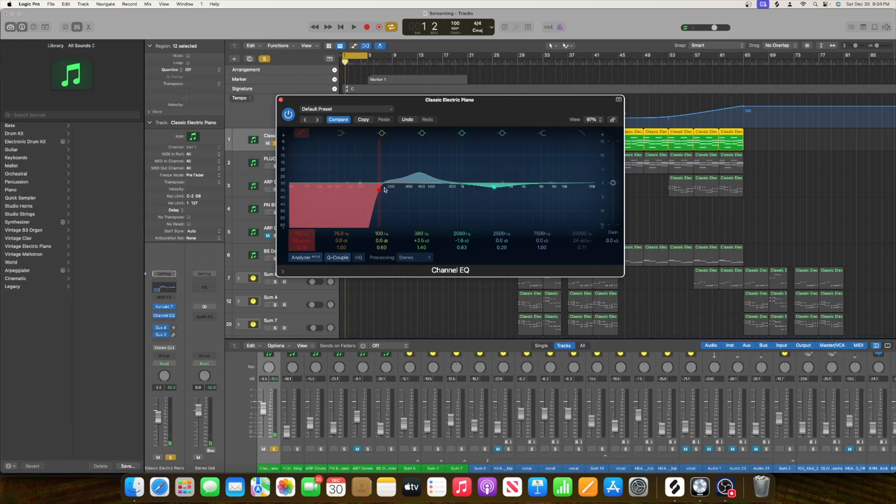
{"action": "left_click_drag", "start_coordinate": [379, 192], "coordinate": [374, 193]}
{"action": "key", "text": "space"}
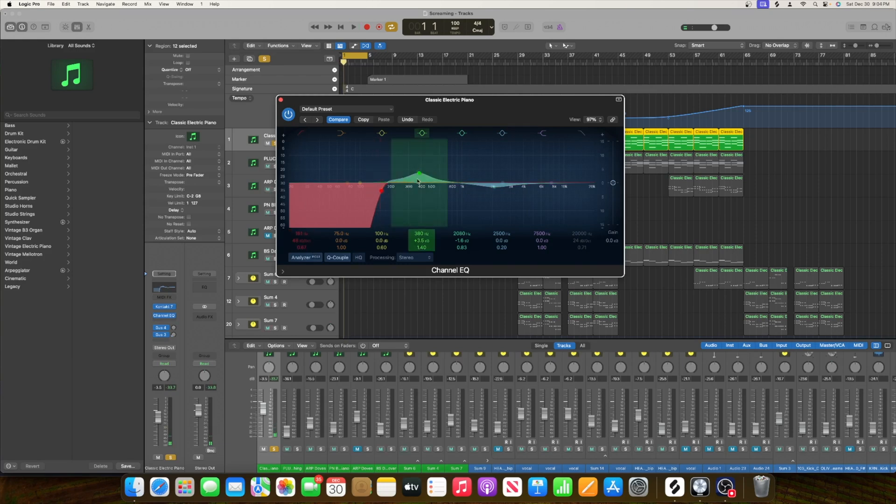
Step: Try the 380 Hz boost at 545 Hz and +5.5 dB during playback, and take the change back
{"action": "left_click_drag", "start_coordinate": [420, 175], "coordinate": [436, 169]}
{"action": "key", "text": "space"}
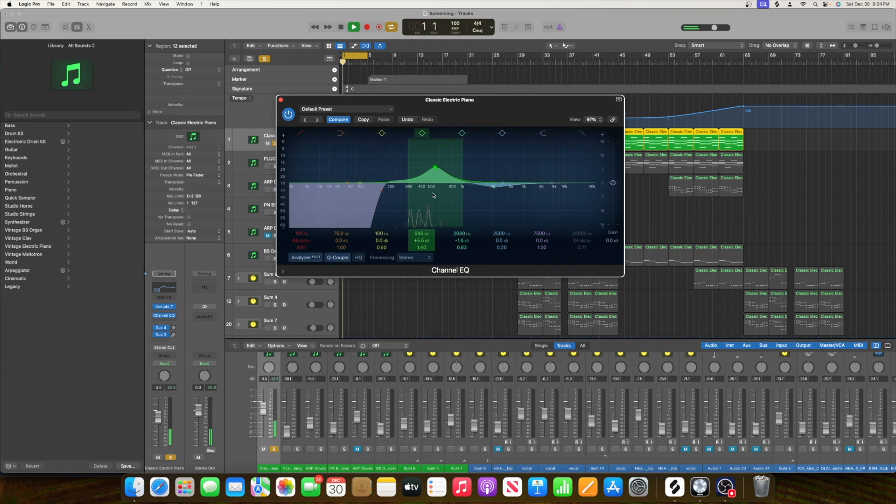
{"action": "key", "text": "super+z"}
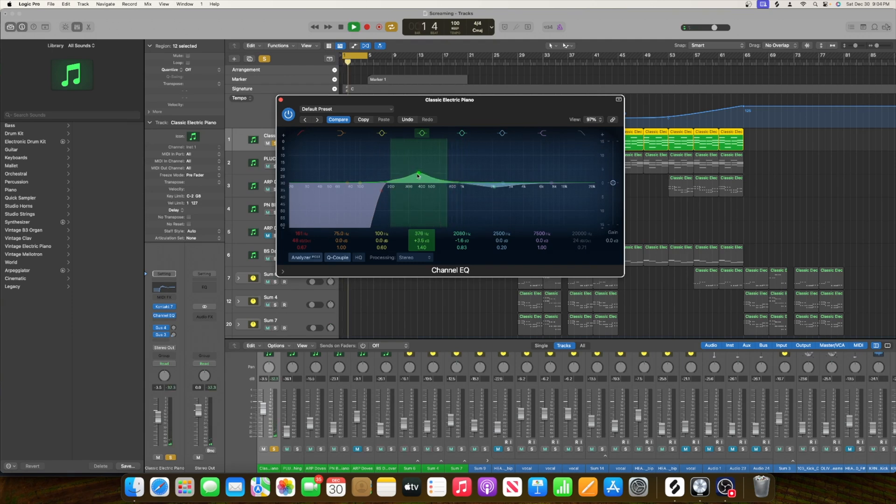
Step: Change the upper-mid EQ cut into a +2.6 dB boost at 2140 Hz, return the playhead to bar 1, and close the Channel EQ
{"action": "left_click", "coordinate": [495, 187]}
{"action": "left_click_drag", "start_coordinate": [498, 192], "coordinate": [495, 174]}
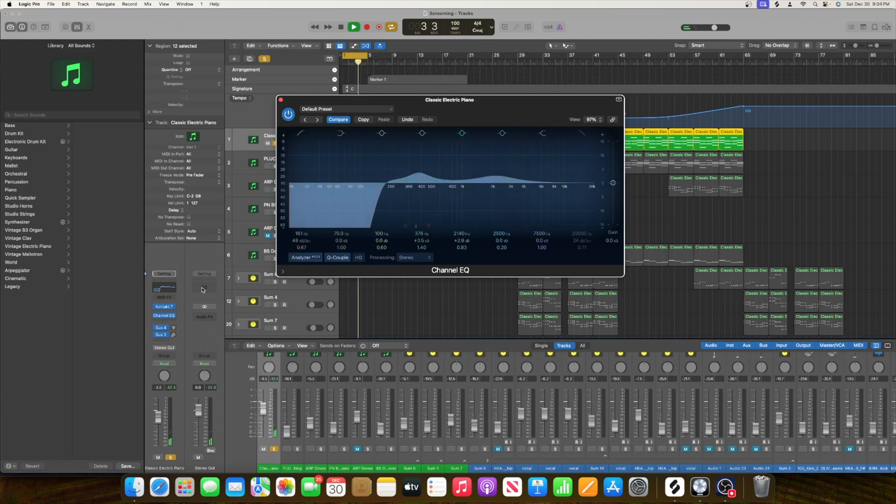
{"action": "key", "text": "space"}
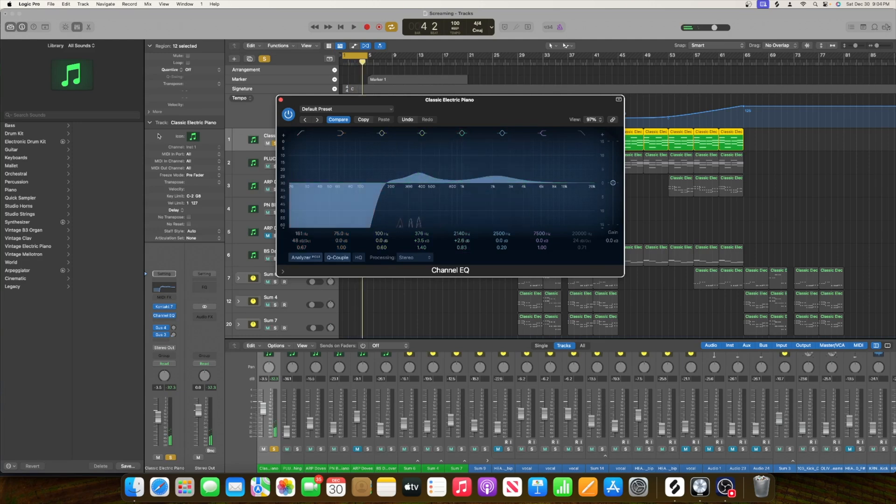
{"action": "key", "text": "Return"}
{"action": "left_click", "coordinate": [281, 100]}
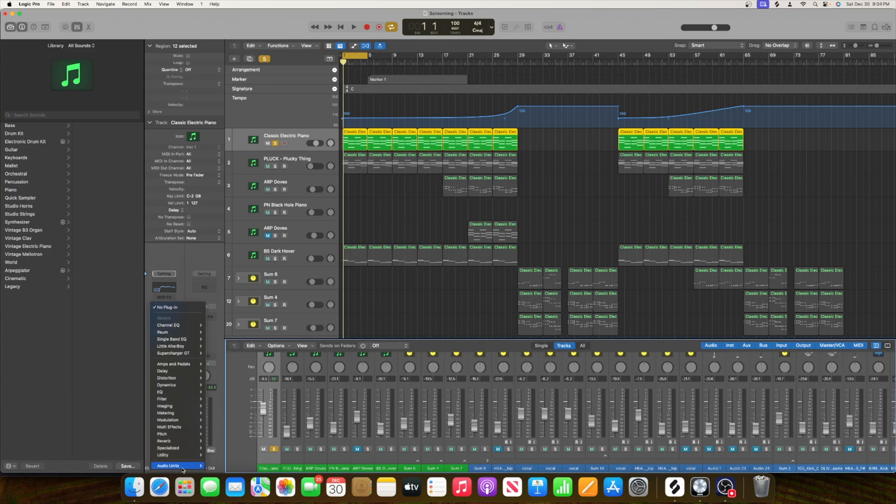
Step: Insert the iZotope Neutron 3 Compressor after the Channel EQ on the Classic Electric Piano track
{"action": "mouse_move", "coordinate": [184, 466]}
{"action": "mouse_move", "coordinate": [222, 453]}
{"action": "mouse_move", "coordinate": [267, 452]}
{"action": "mouse_move", "coordinate": [268, 299]}
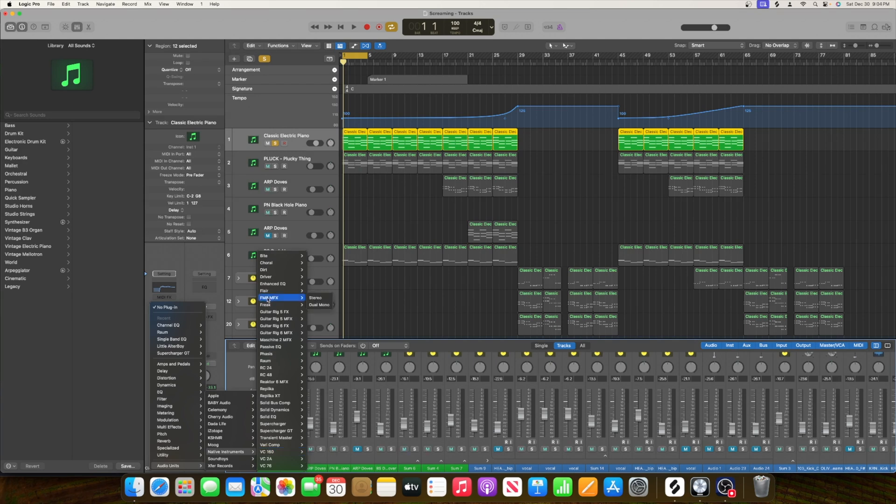
{"action": "mouse_move", "coordinate": [279, 411]}
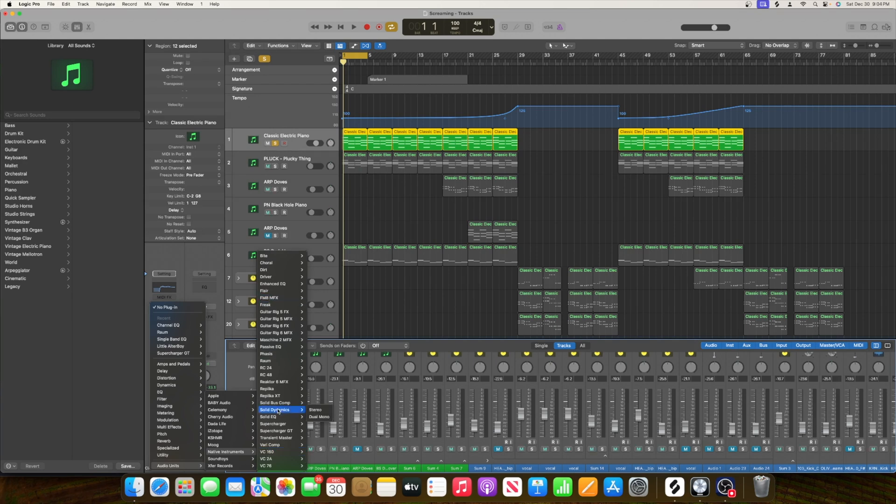
{"action": "mouse_move", "coordinate": [231, 431]}
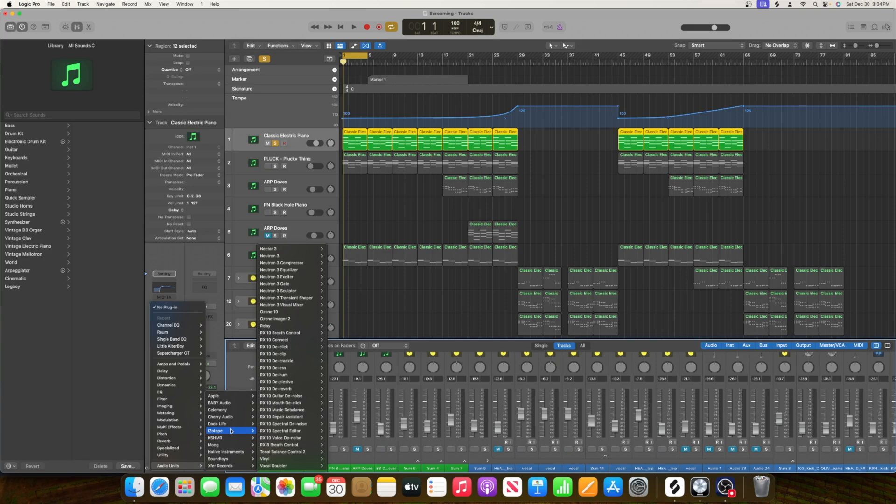
{"action": "mouse_move", "coordinate": [296, 264]}
{"action": "left_click", "coordinate": [337, 262]}
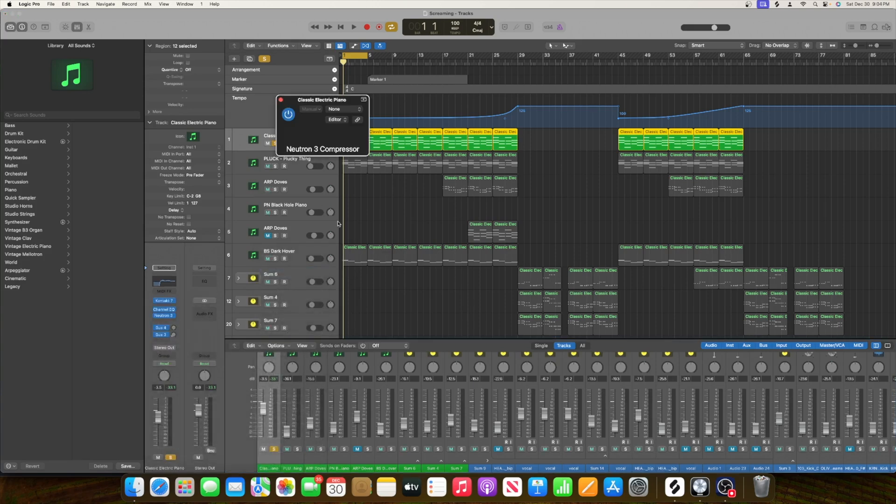
{"action": "left_click", "coordinate": [421, 281]}
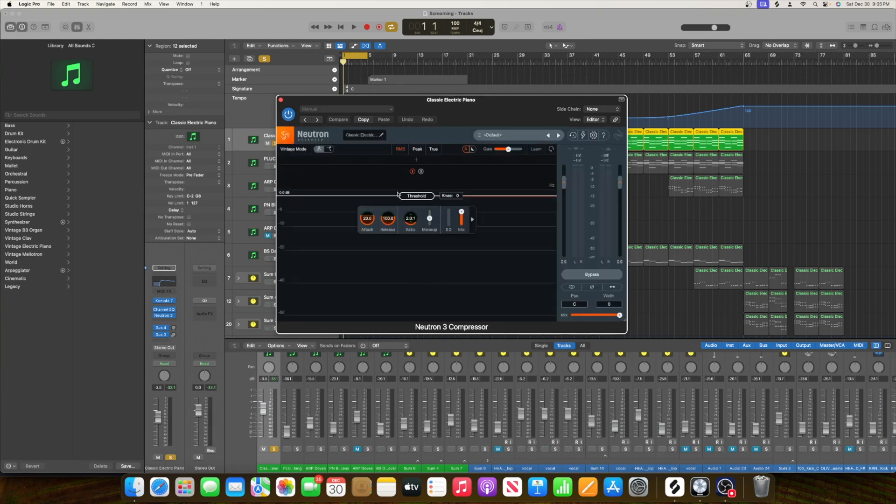
Step: Play the piano briefly through the compressor and lower its threshold to -0.1 dB
{"action": "key", "text": "space"}
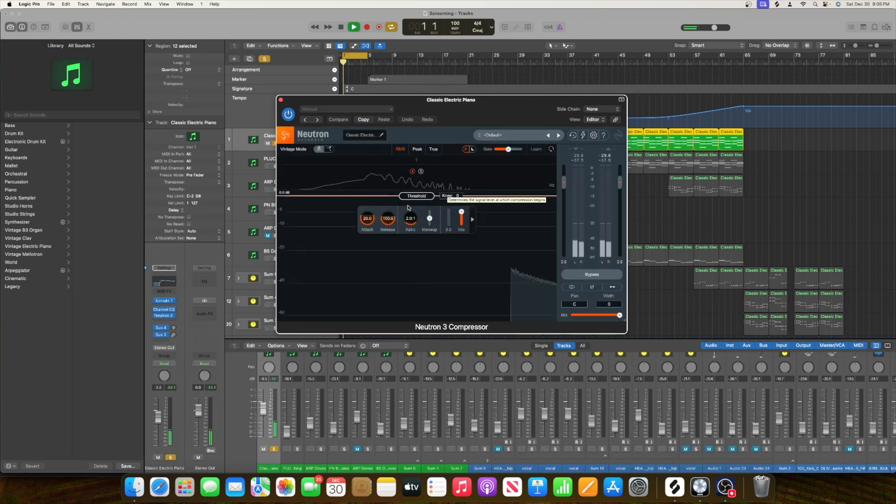
{"action": "key", "text": "space"}
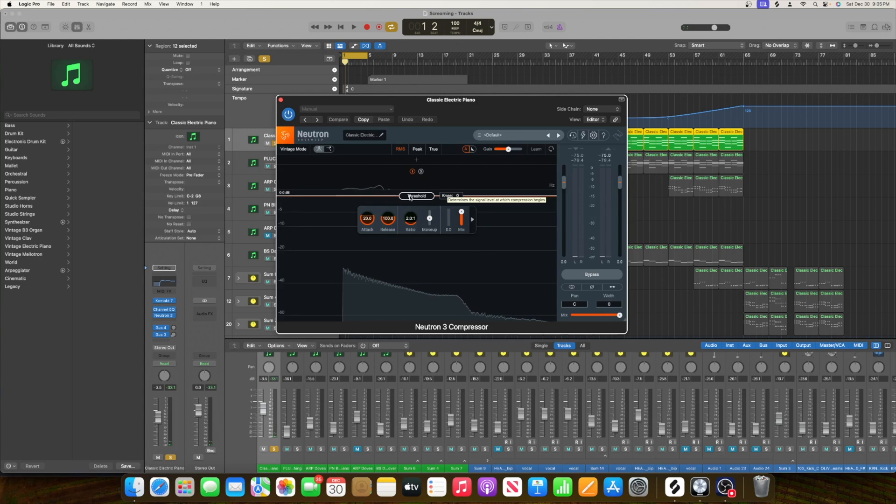
{"action": "left_click_drag", "start_coordinate": [410, 196], "coordinate": [404, 198]}
Step: Play and pause the soloed piano repeatedly to examine its peaks and decay in the compressor's level display
{"action": "key", "text": "space"}
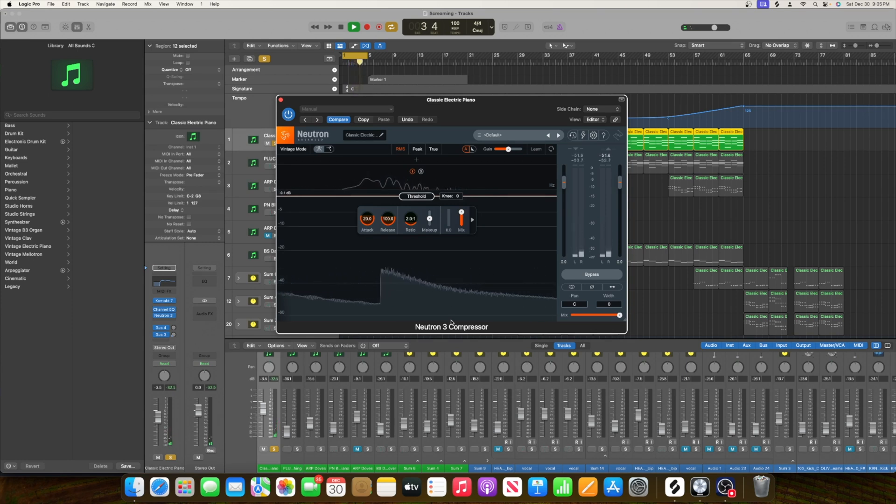
{"action": "key", "text": "space"}
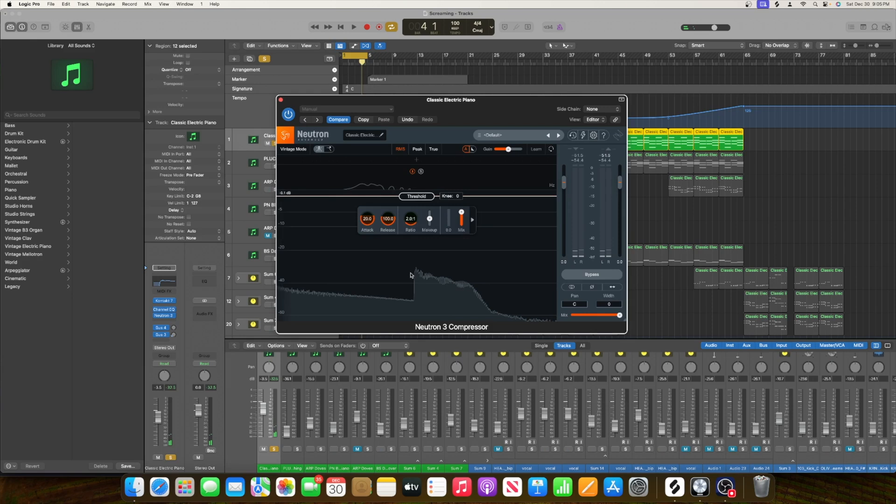
{"action": "key", "text": "space"}
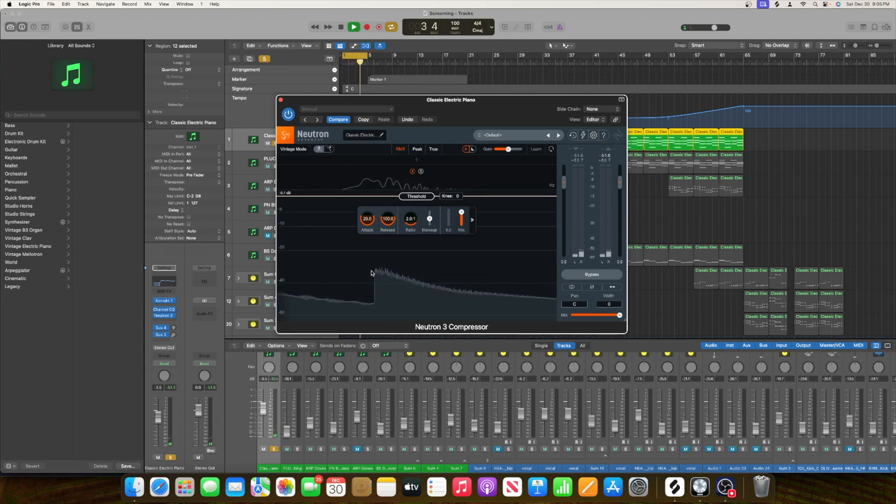
{"action": "key", "text": "space"}
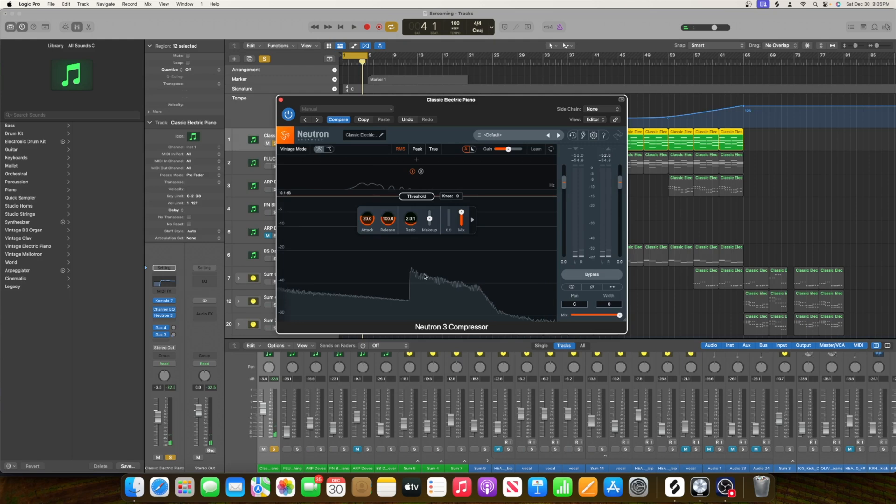
{"action": "key", "text": "space"}
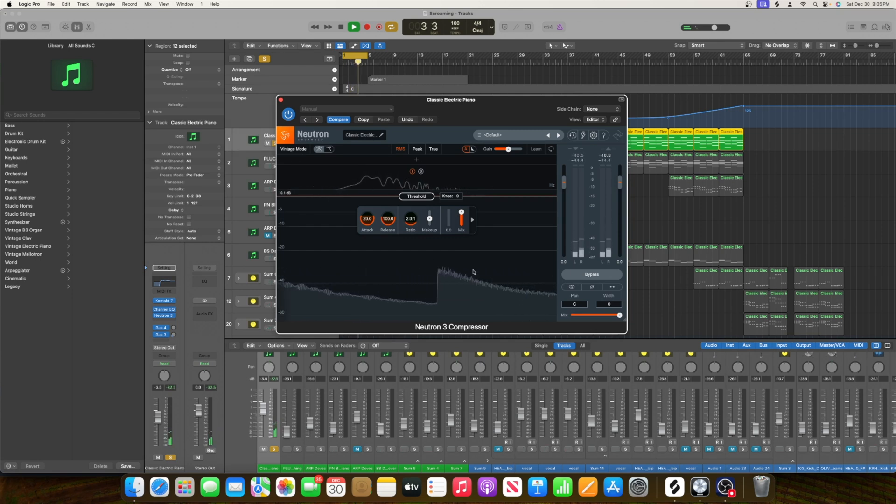
Step: Try a threshold of -44.3 dB with a gentler ratio on the Neutron 3 Compressor while playing the soloed piano
{"action": "key", "text": "space"}
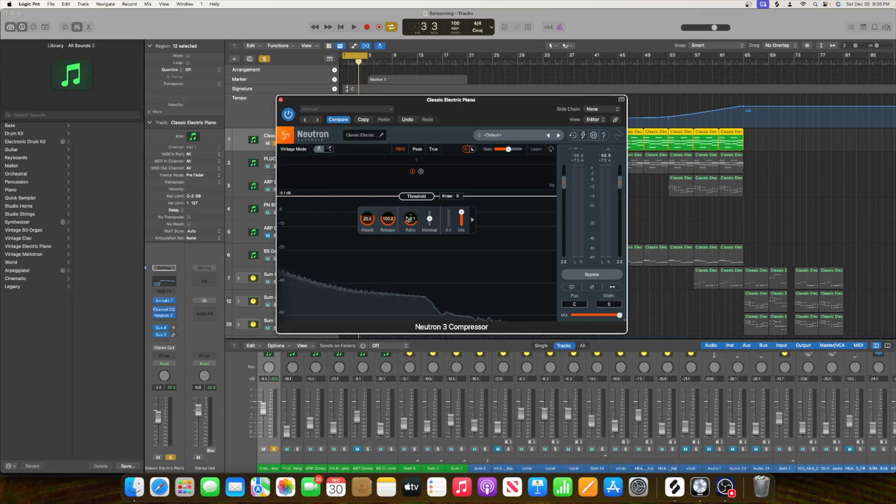
{"action": "left_click_drag", "start_coordinate": [409, 209], "coordinate": [415, 295]}
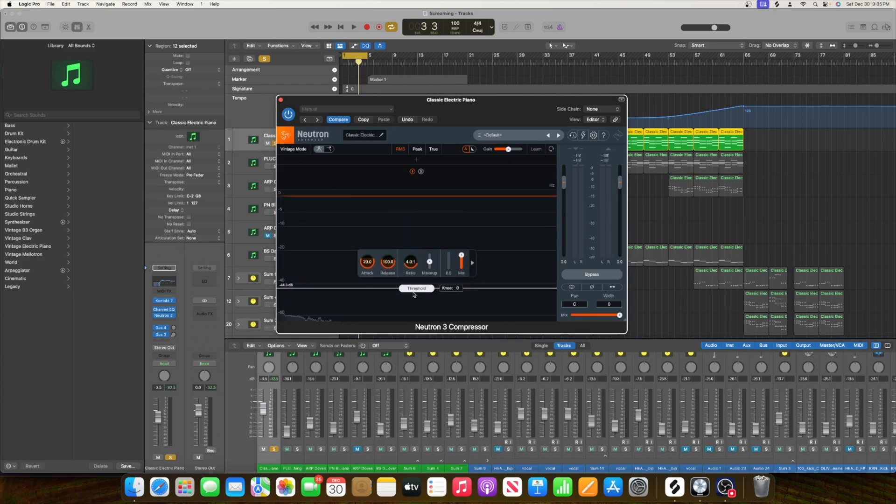
{"action": "key", "text": "space"}
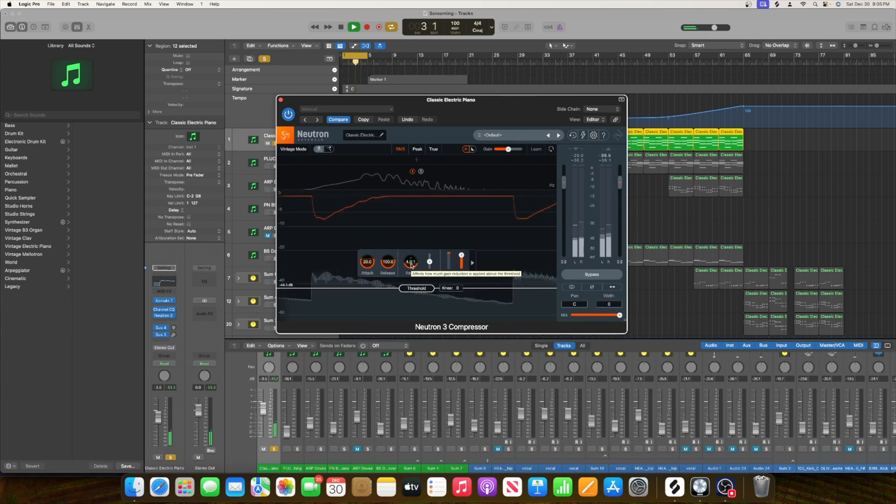
{"action": "left_click_drag", "start_coordinate": [410, 268], "coordinate": [409, 279]}
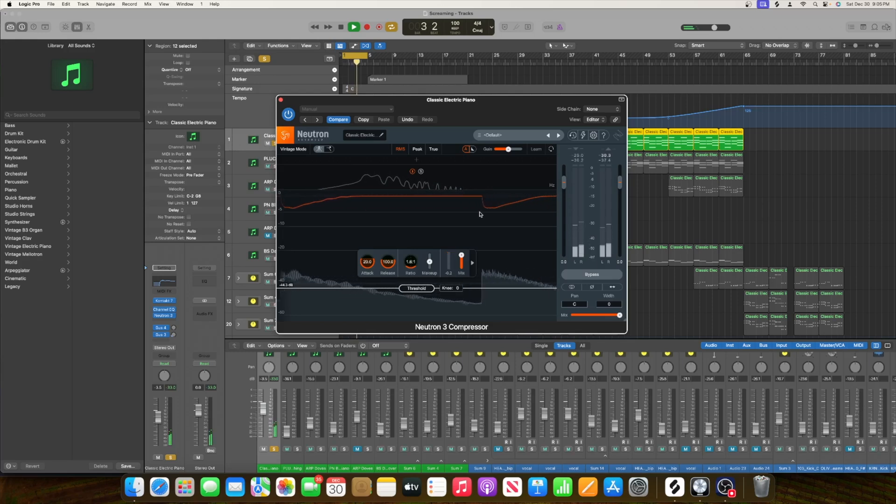
Step: Set the compressor's ratio to 3.2:1 and raise its threshold to -33.6 dB, playing the piano to judge the gain reduction
{"action": "left_click_drag", "start_coordinate": [413, 288], "coordinate": [415, 276]}
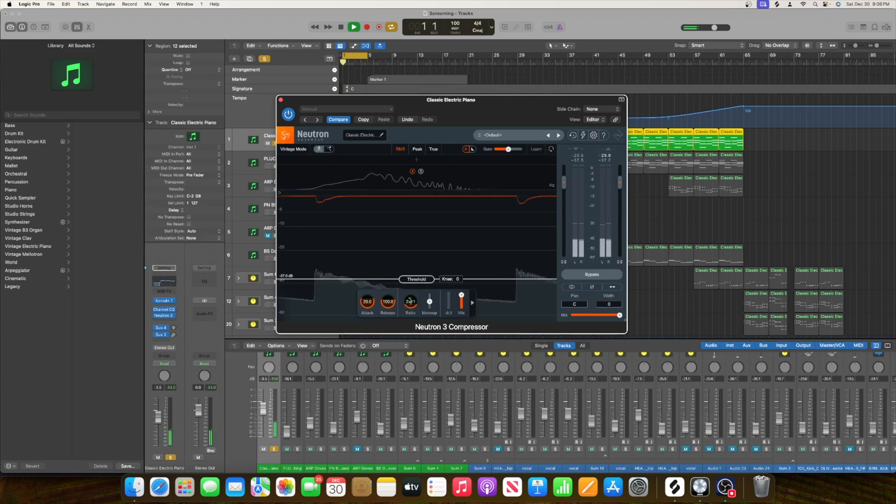
{"action": "key", "text": "space"}
{"action": "left_click_drag", "start_coordinate": [411, 304], "coordinate": [413, 307]}
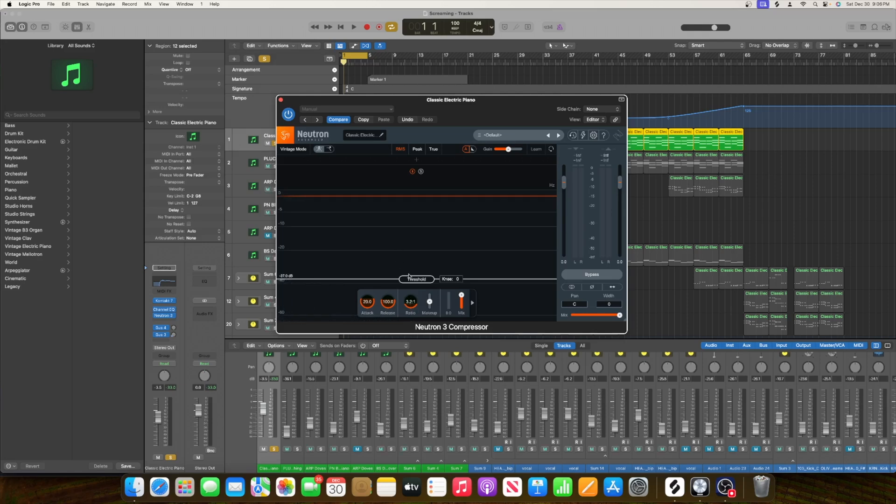
{"action": "key", "text": "space"}
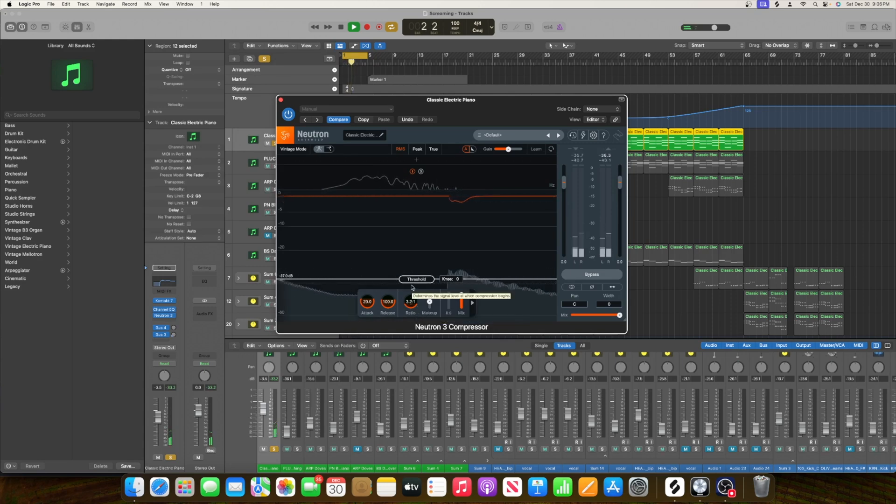
{"action": "key", "text": "space"}
{"action": "left_click_drag", "start_coordinate": [395, 279], "coordinate": [383, 271]}
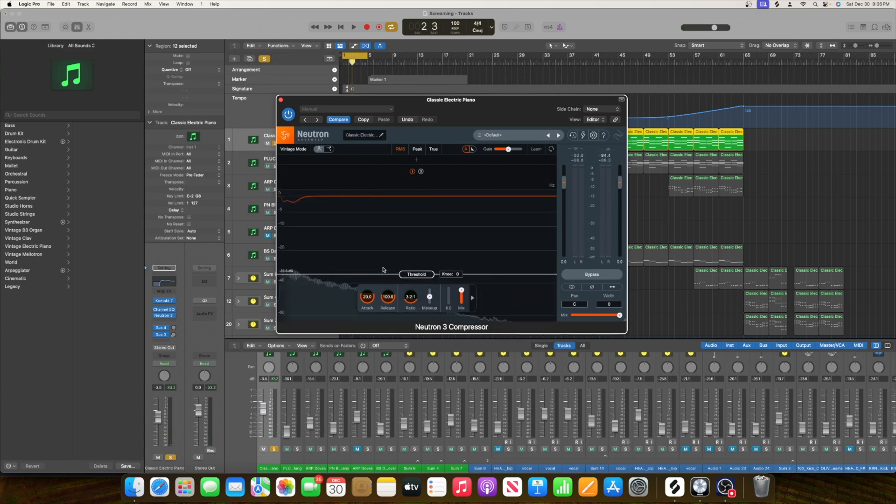
Step: Play the piano through the compressor and set its attack to 23.6 and its release to 189.8
{"action": "key", "text": "space"}
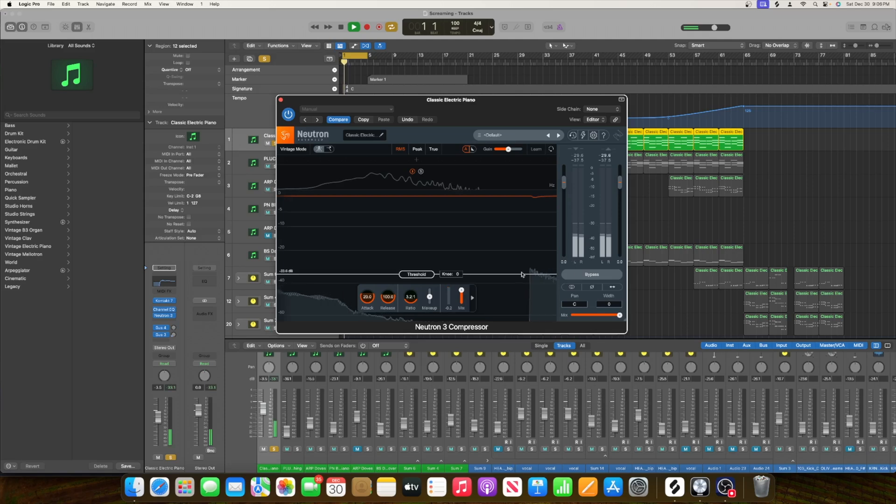
{"action": "key", "text": "space"}
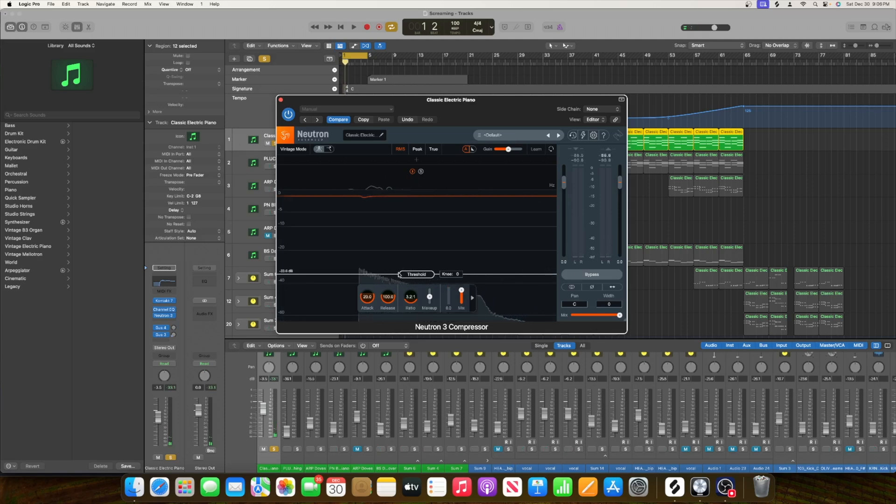
{"action": "key", "text": "space"}
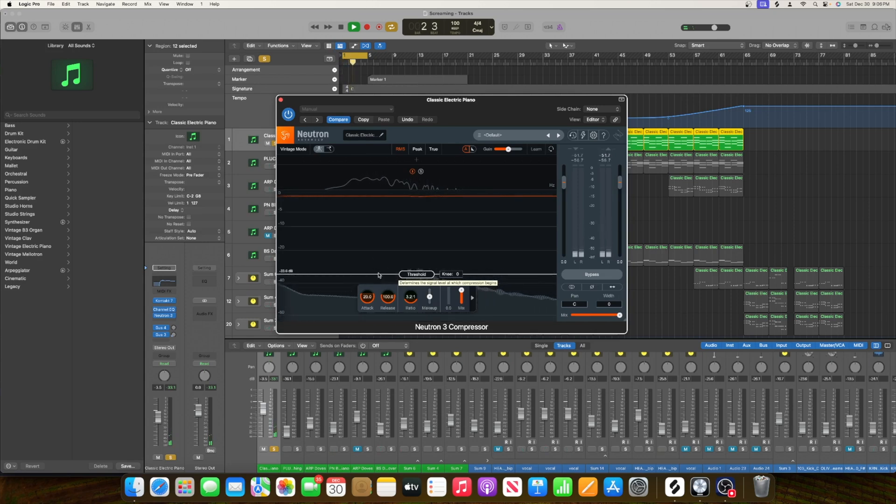
{"action": "left_click_drag", "start_coordinate": [370, 299], "coordinate": [388, 291]}
{"action": "key", "text": "space"}
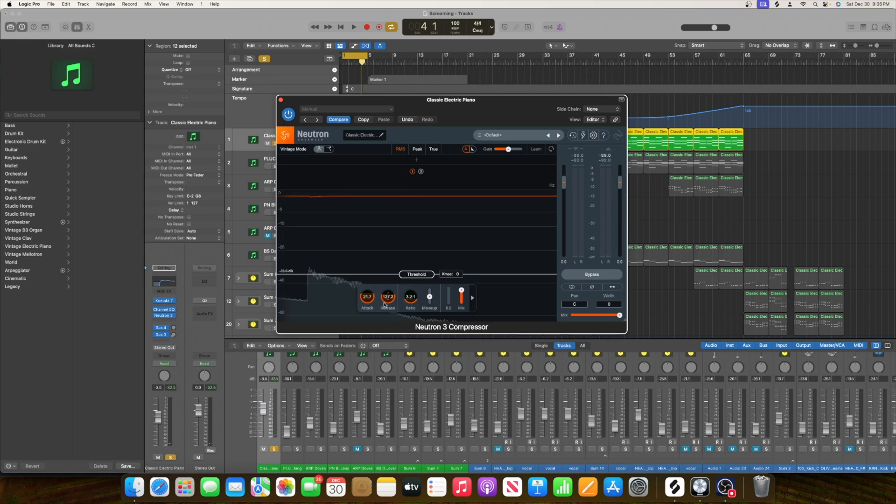
{"action": "left_click_drag", "start_coordinate": [438, 100], "coordinate": [610, 90]}
{"action": "left_click_drag", "start_coordinate": [536, 296], "coordinate": [536, 290]}
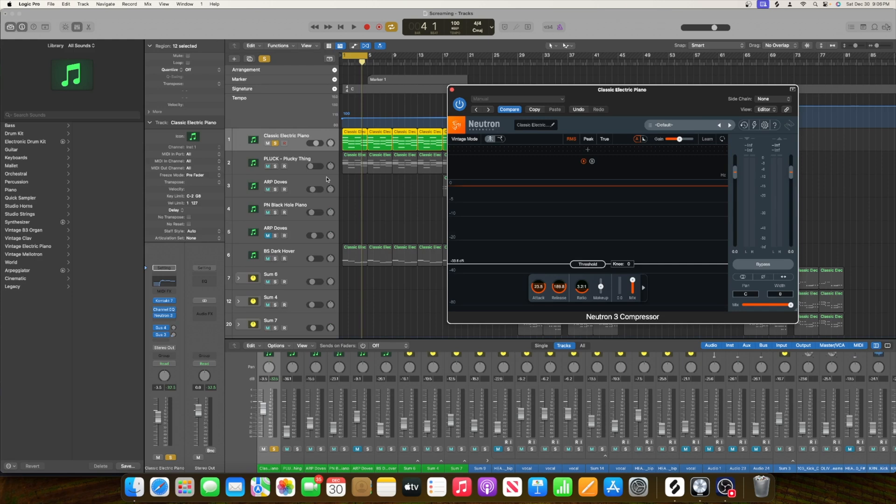
Step: Close the Neutron 3 Compressor window and briefly play the soloed piano in the arrangement
{"action": "left_click", "coordinate": [296, 167]}
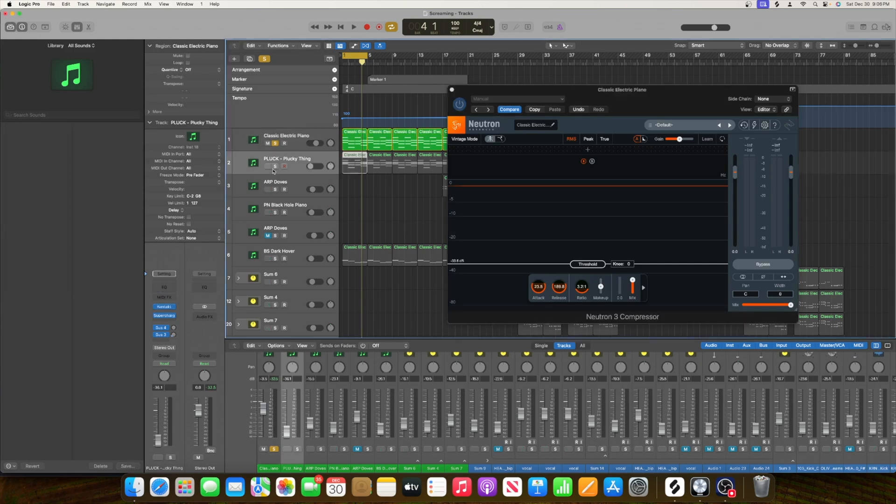
{"action": "left_click_drag", "start_coordinate": [645, 109], "coordinate": [372, 79]}
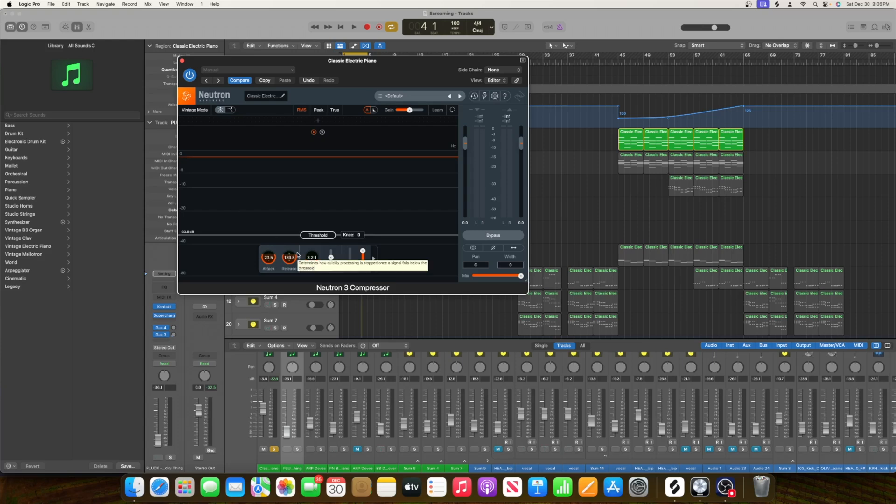
{"action": "scroll", "coordinate": [540, 286], "scroll_direction": "down", "scroll_amount": 4}
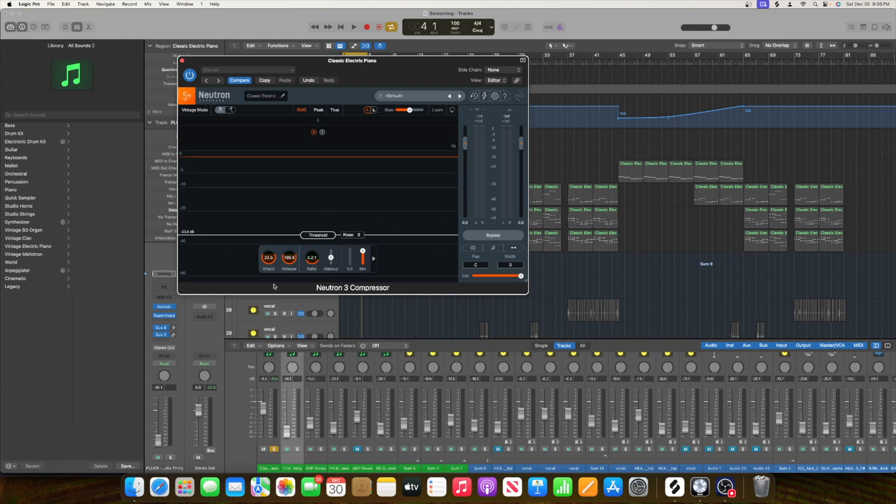
{"action": "left_click", "coordinate": [182, 60]}
{"action": "scroll", "coordinate": [382, 249], "scroll_direction": "up", "scroll_amount": 4}
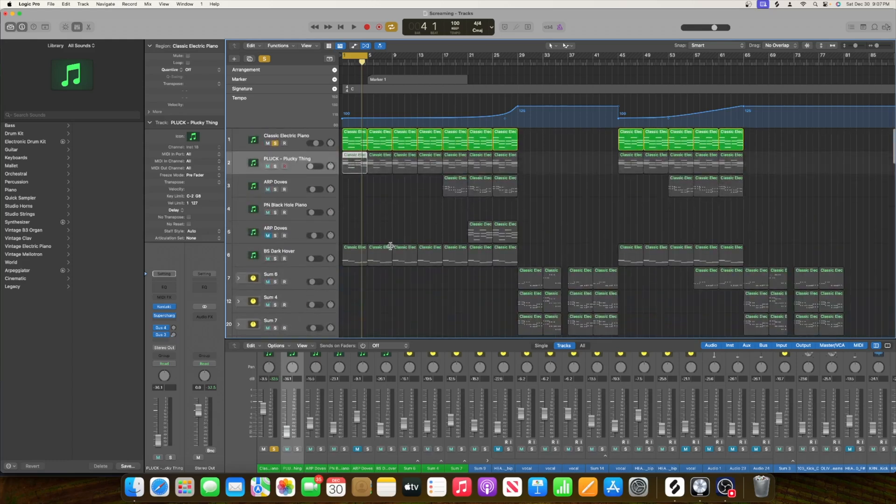
{"action": "key", "text": "space"}
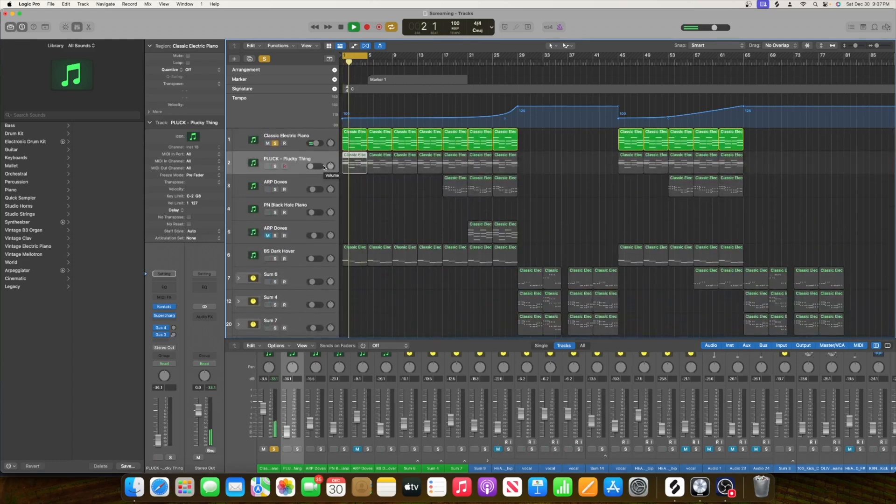
{"action": "key", "text": "space"}
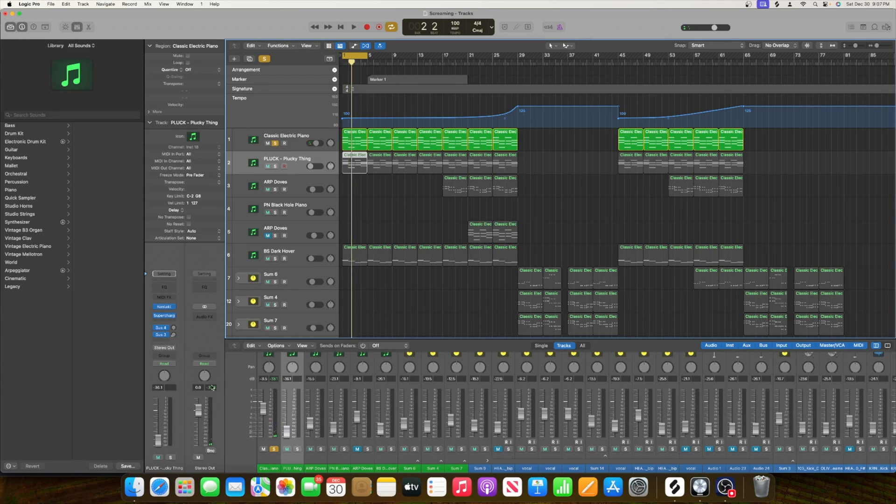
Step: Insert the Native Instruments Raum reverb after the compressor on the Classic Electric Piano track
{"action": "key", "text": "Up"}
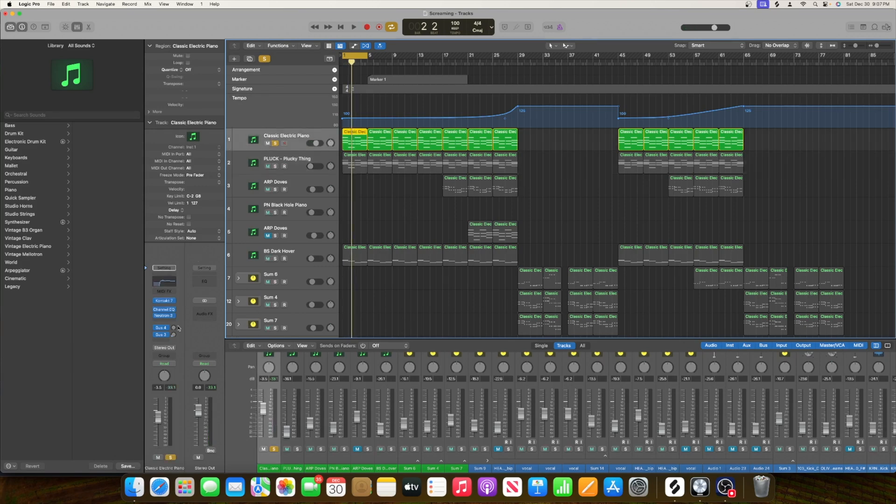
{"action": "left_click", "coordinate": [163, 322]}
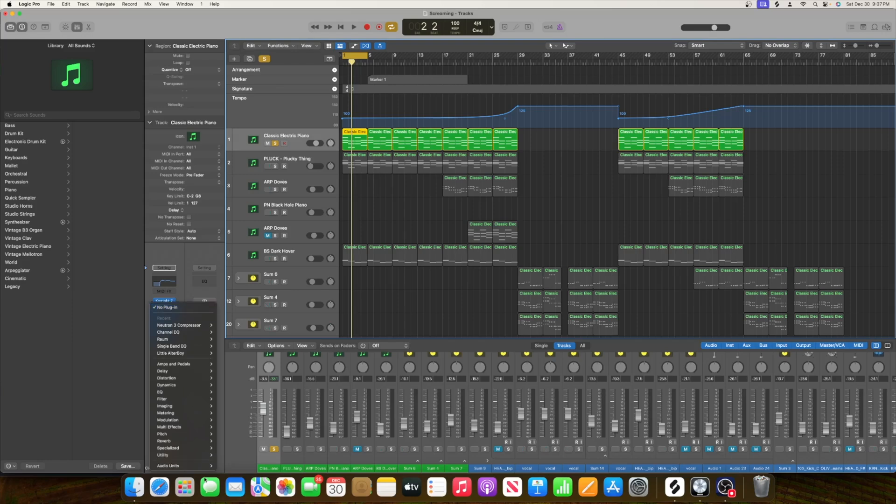
{"action": "mouse_move", "coordinate": [200, 468]}
{"action": "mouse_move", "coordinate": [252, 461]}
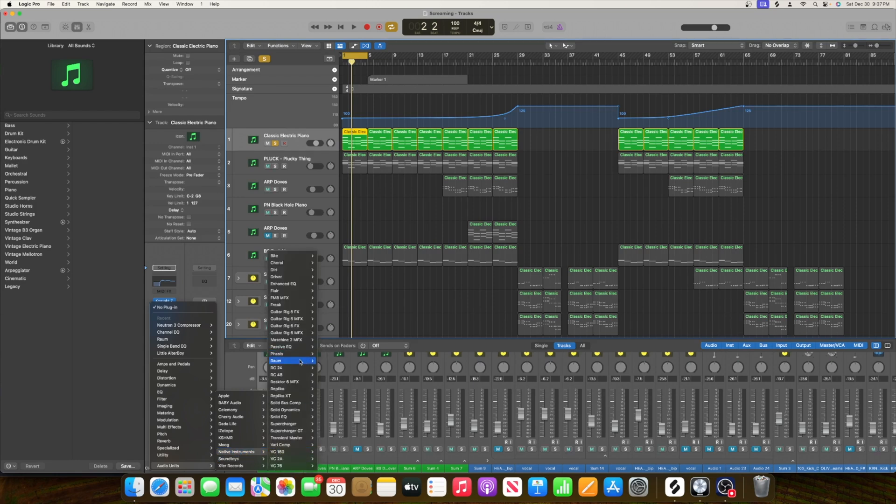
{"action": "mouse_move", "coordinate": [305, 372]}
{"action": "left_click", "coordinate": [327, 360]}
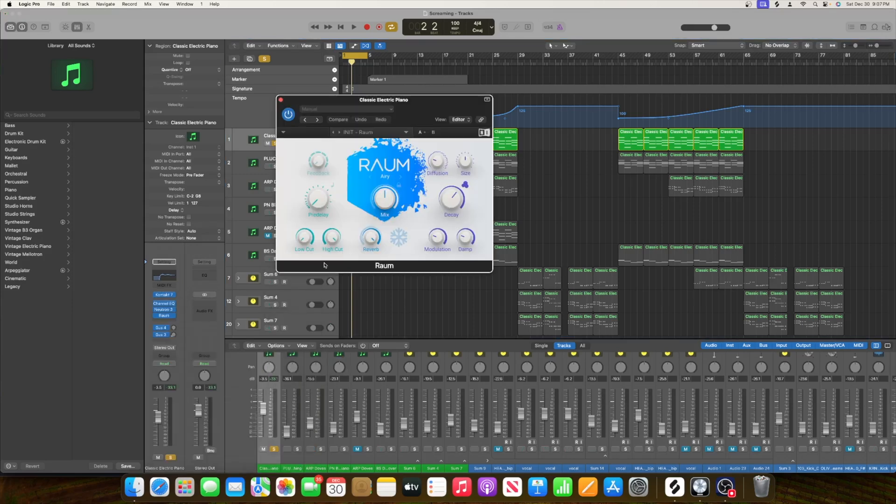
Step: Lower Raum's mix to about 21.5% while listening to the piano, close its window, and stop playback
{"action": "left_click_drag", "start_coordinate": [381, 197], "coordinate": [382, 218]}
{"action": "key", "text": "space"}
{"action": "left_click_drag", "start_coordinate": [382, 199], "coordinate": [377, 210]}
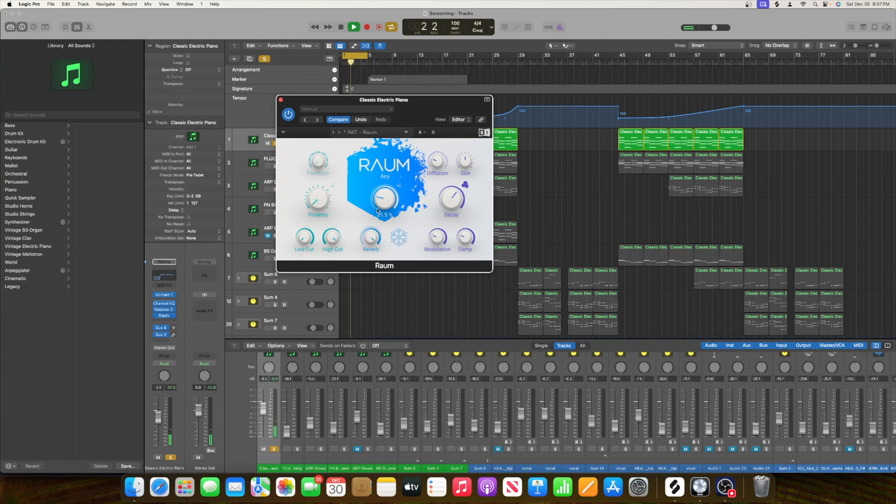
{"action": "left_click", "coordinate": [281, 99]}
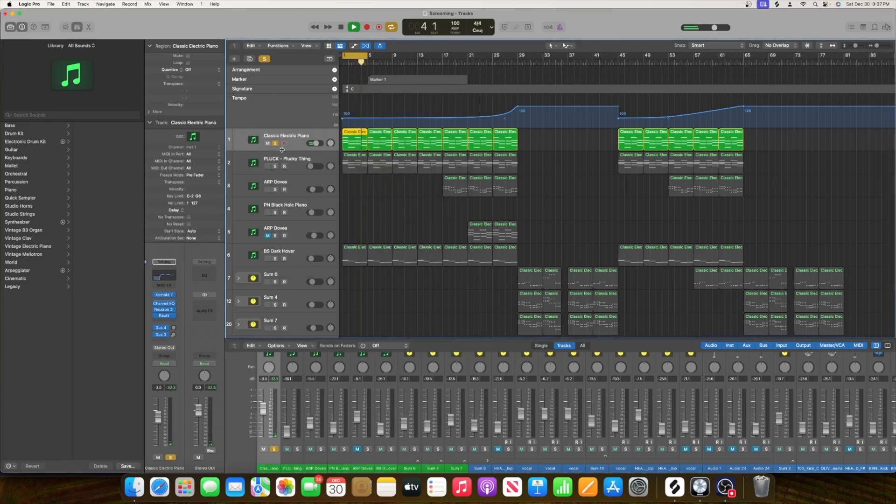
{"action": "key", "text": "space"}
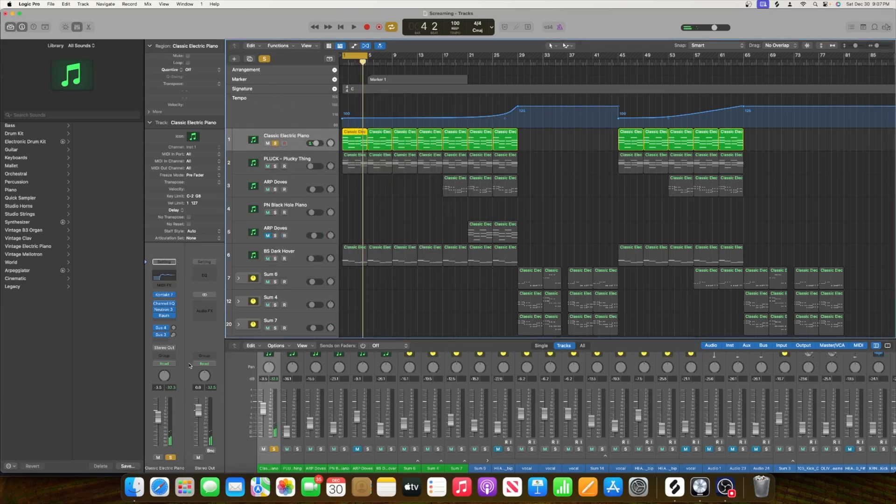
Step: Insert the iZotope Ozone Imager 2 after Raum on the Classic Electric Piano track
{"action": "left_click", "coordinate": [172, 322]}
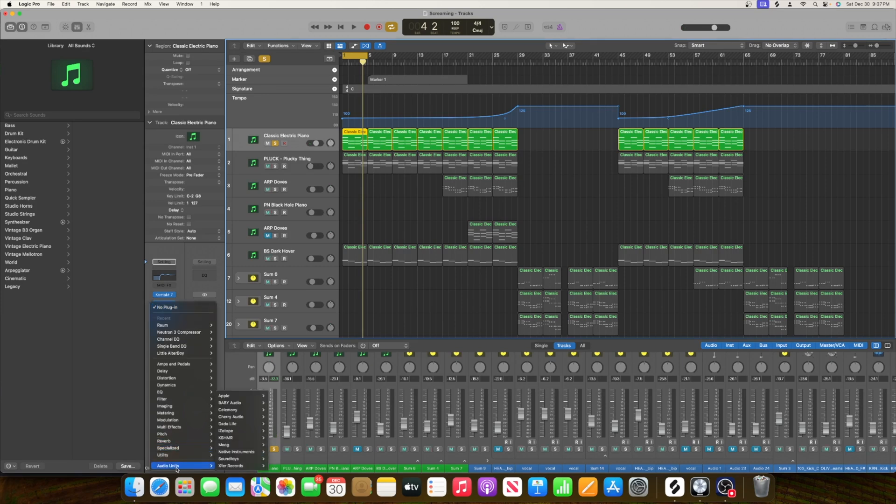
{"action": "mouse_move", "coordinate": [170, 410]}
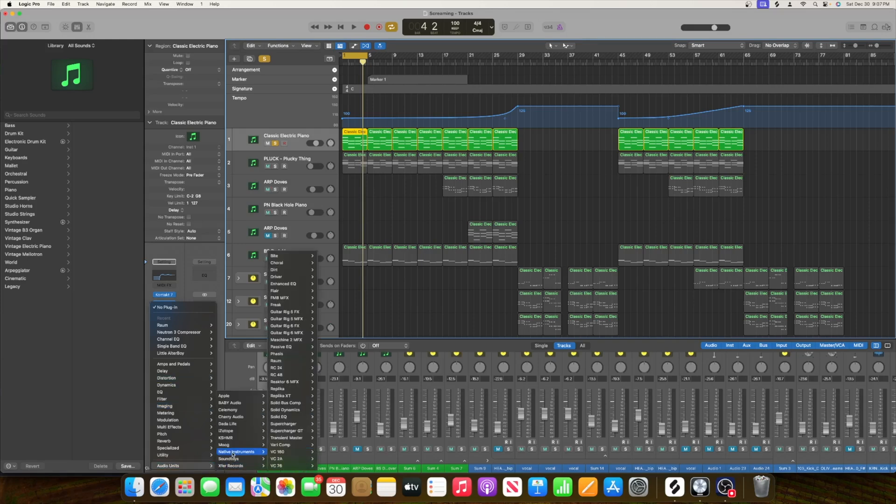
{"action": "mouse_move", "coordinate": [229, 431]}
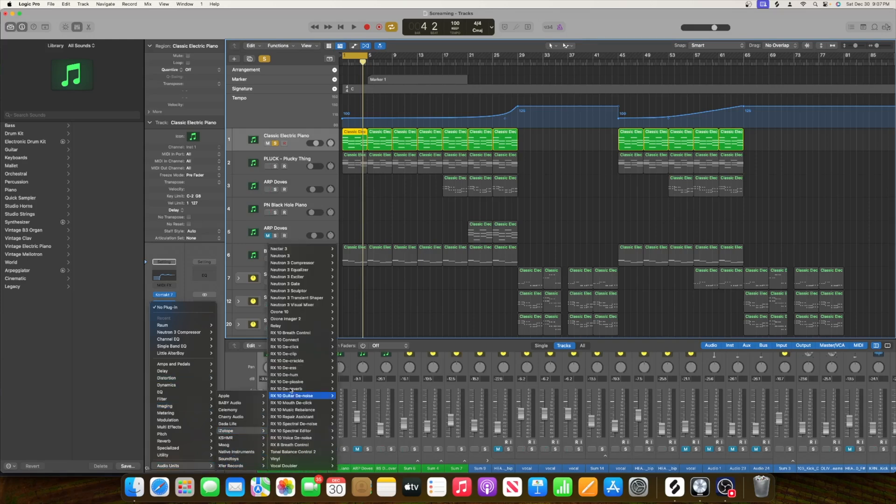
{"action": "mouse_move", "coordinate": [302, 333]}
{"action": "mouse_move", "coordinate": [304, 307]}
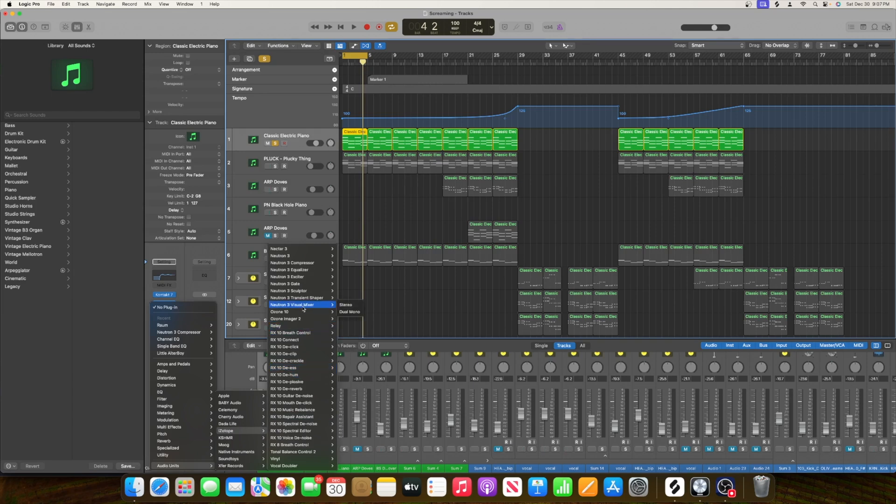
{"action": "left_click", "coordinate": [347, 320]}
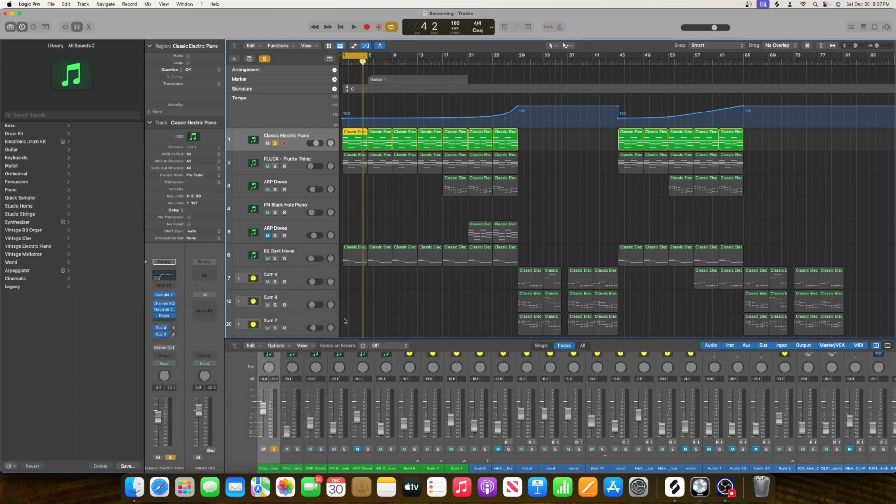
Step: Enable Stereoize at 11.2 ms, show the Polar Level view, and raise the imager's width to about 50% during playback
{"action": "left_click", "coordinate": [509, 153]}
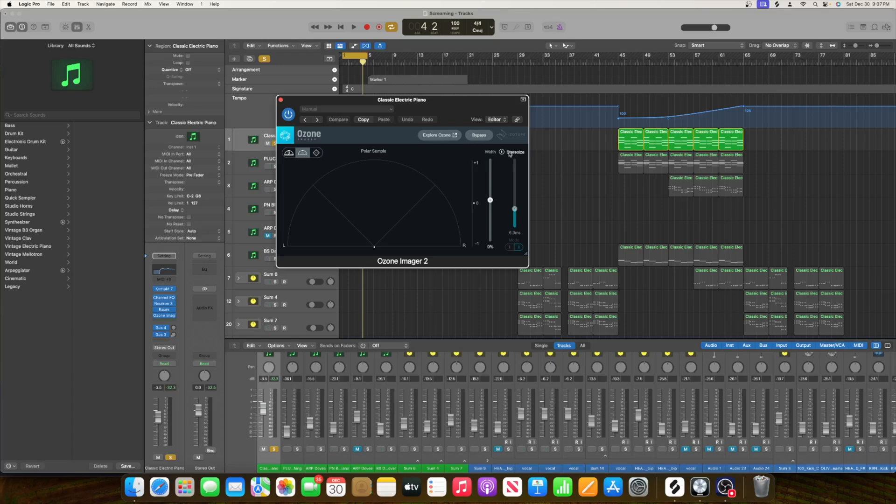
{"action": "key", "text": "space"}
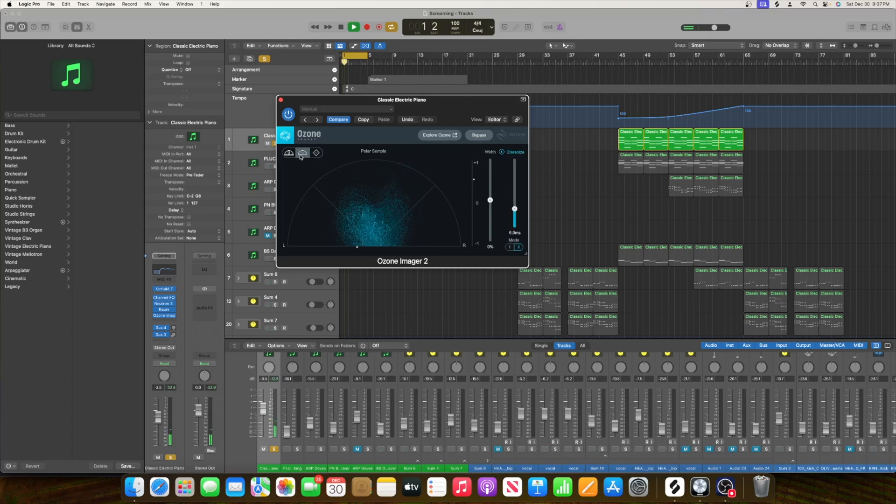
{"action": "left_click", "coordinate": [293, 156]}
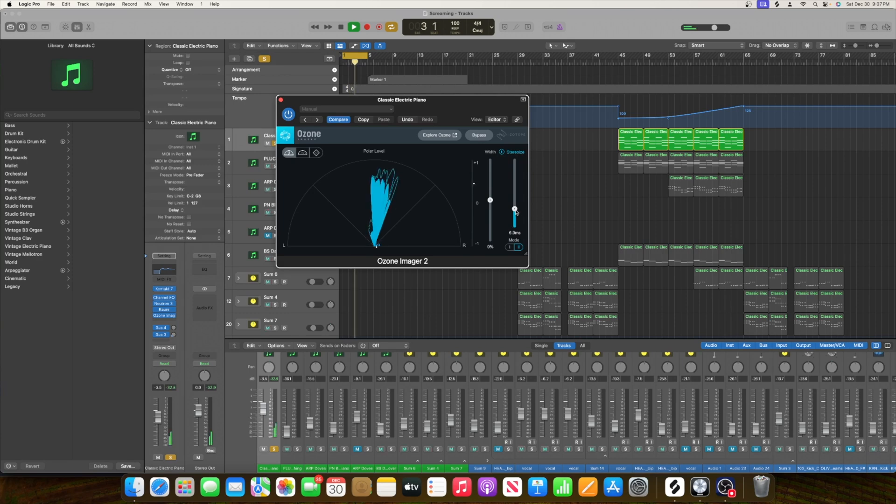
{"action": "left_click_drag", "start_coordinate": [515, 211], "coordinate": [490, 180]}
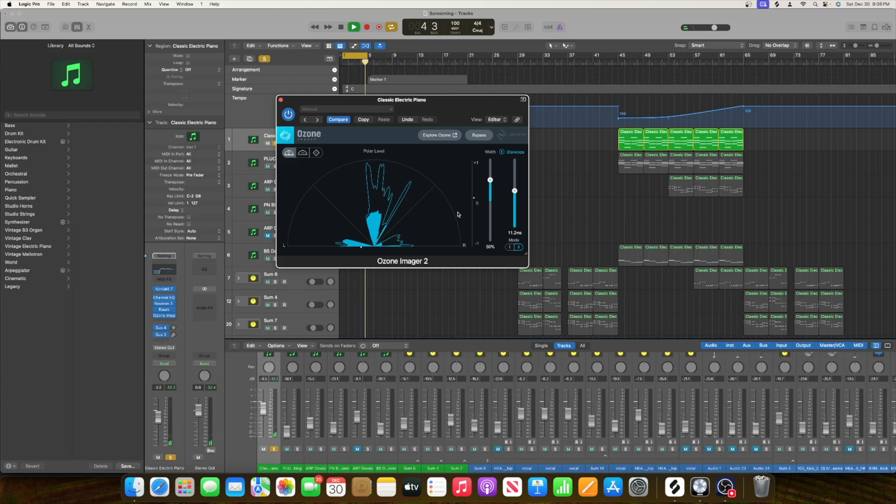
Step: Close the imager on Classic Electric Piano, then switch the solo to the PLUCK - Plucky Thing track and select it
{"action": "left_click", "coordinate": [281, 100]}
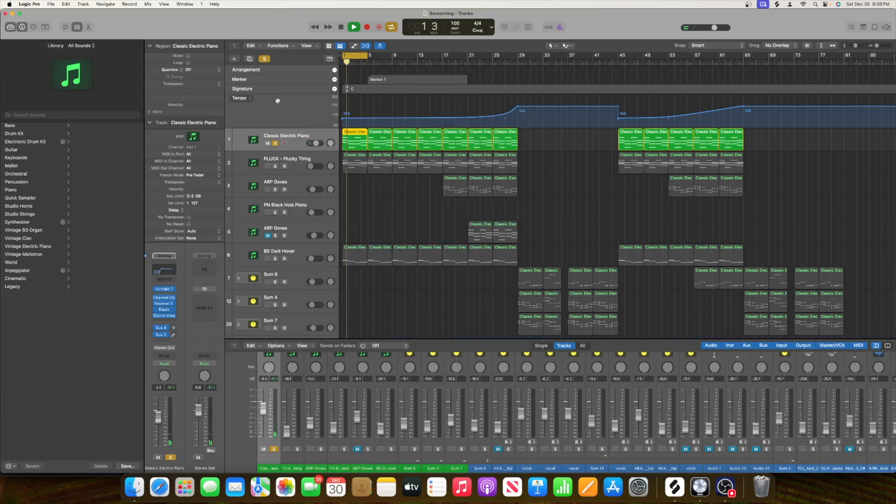
{"action": "key", "text": "space"}
{"action": "left_click", "coordinate": [276, 167]}
{"action": "left_click", "coordinate": [275, 143]}
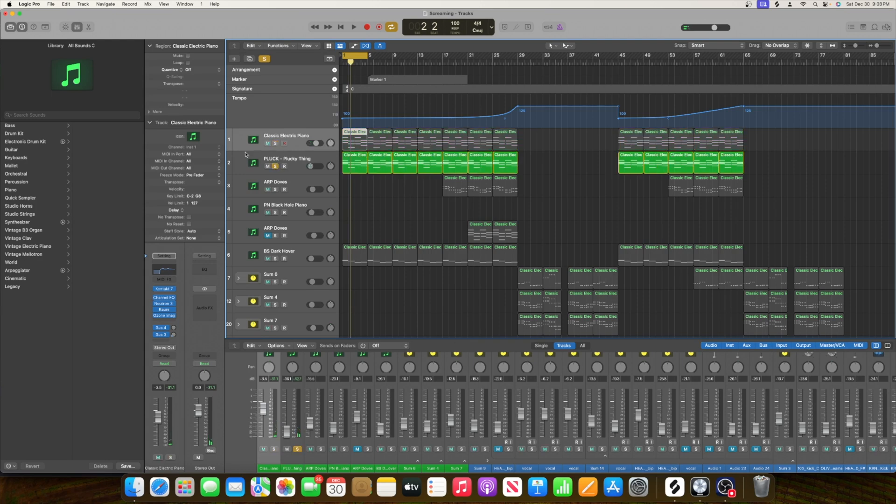
{"action": "left_click", "coordinate": [297, 168]}
{"action": "key", "text": "space"}
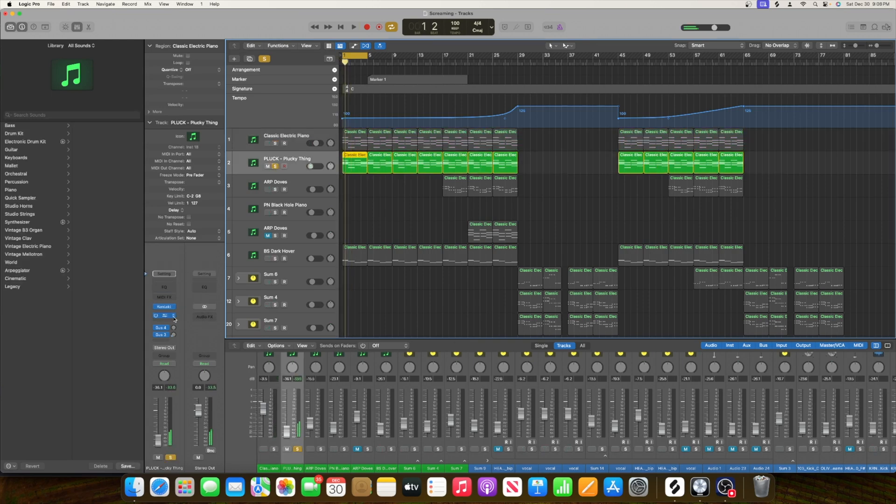
Step: Add a Channel EQ to the PLUCK - Plucky Thing track and stop playback
{"action": "left_click", "coordinate": [173, 317]}
{"action": "left_click", "coordinate": [180, 308]}
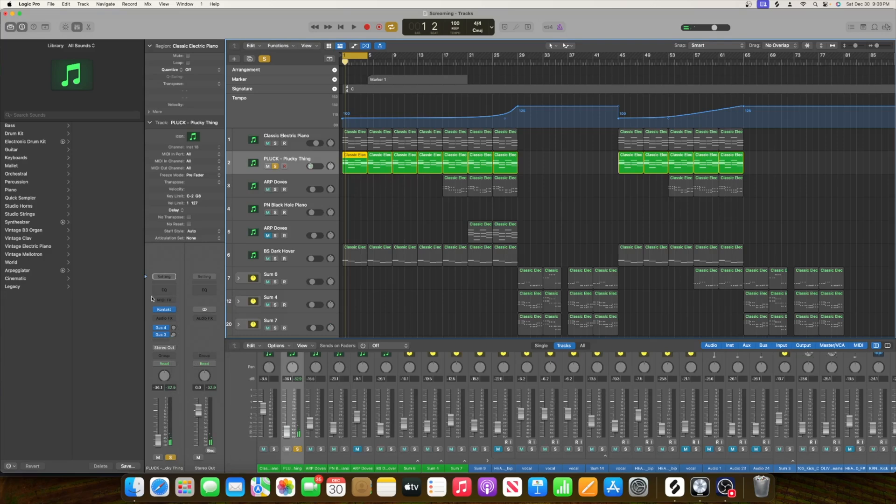
{"action": "double_click", "coordinate": [163, 290]}
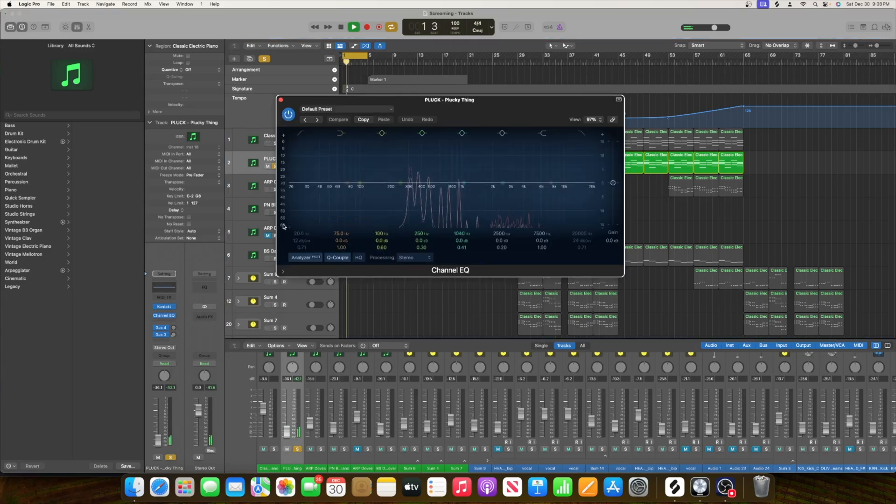
{"action": "key", "text": "space"}
Step: Enable a 48 dB/oct low cut at about 177 Hz on the pluck's EQ, adjusting it during playback
{"action": "left_click", "coordinate": [301, 133]}
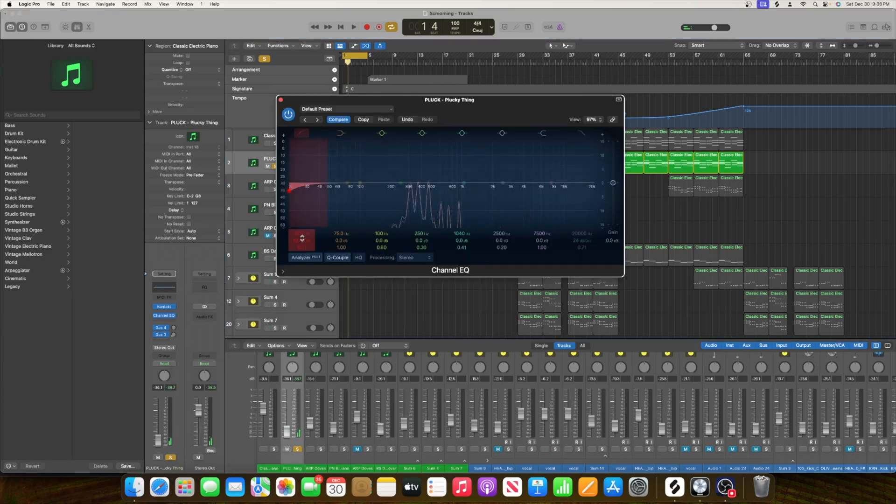
{"action": "left_click_drag", "start_coordinate": [290, 190], "coordinate": [386, 190]}
{"action": "key", "text": "space"}
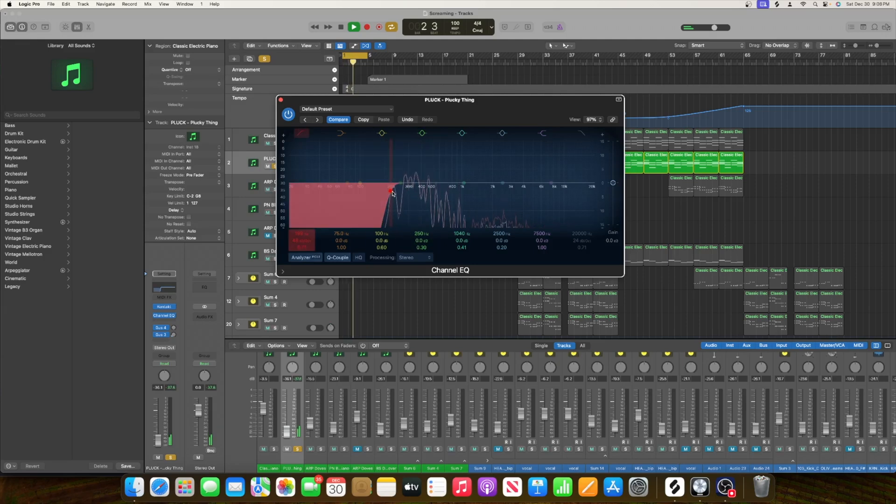
{"action": "left_click_drag", "start_coordinate": [393, 194], "coordinate": [386, 191]}
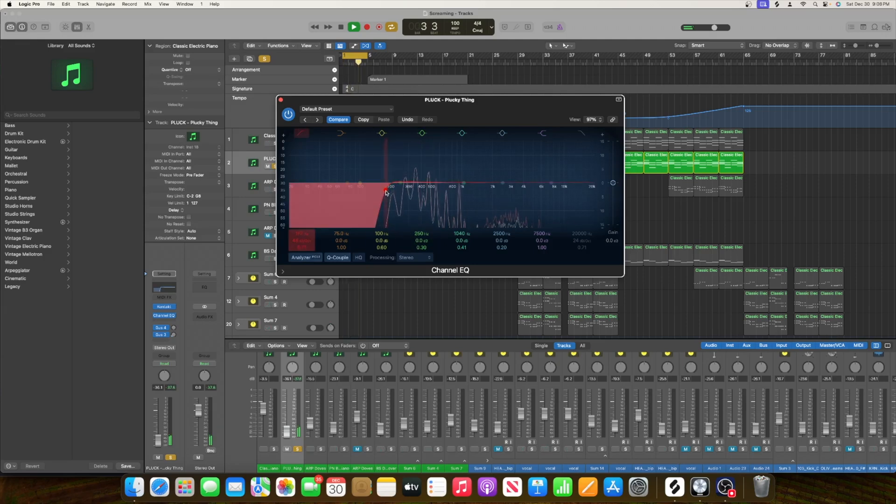
{"action": "key", "text": "space"}
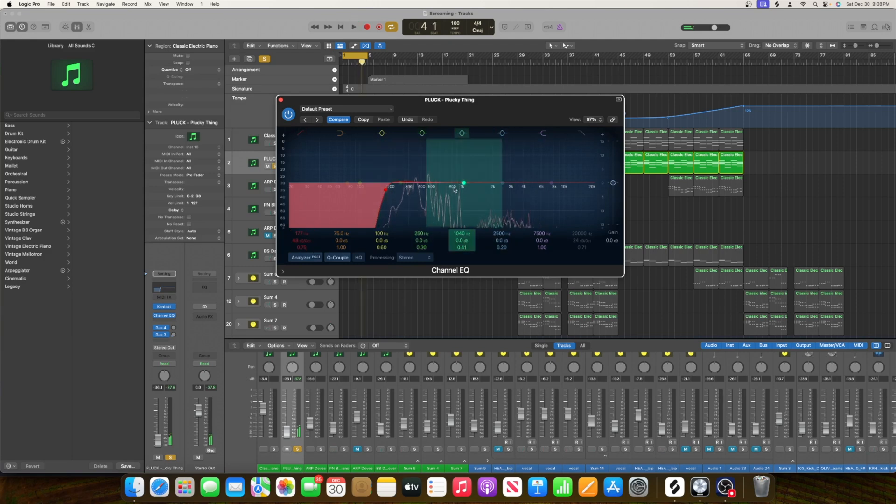
Step: Boost the pluck's upper mids by 2.0 dB at 2840 Hz with a Q of 1.40
{"action": "left_click_drag", "start_coordinate": [502, 184], "coordinate": [505, 177]}
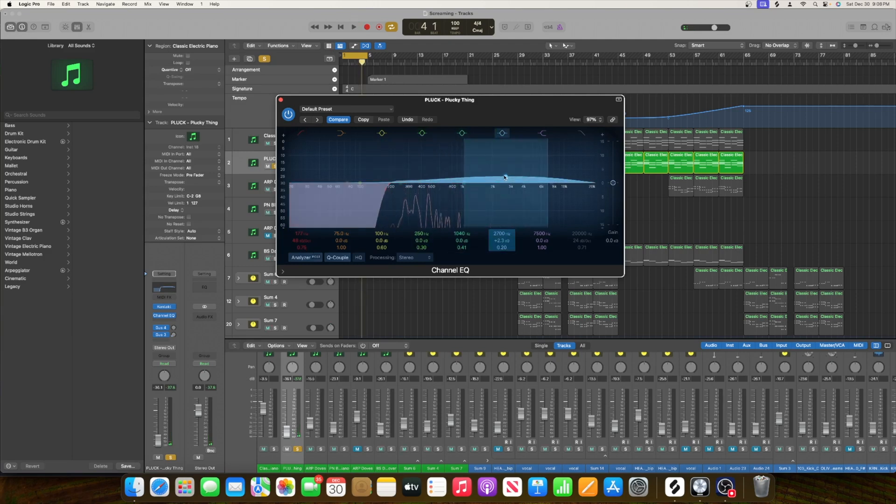
{"action": "scroll", "coordinate": [506, 177], "scroll_direction": "up", "scroll_amount": 4}
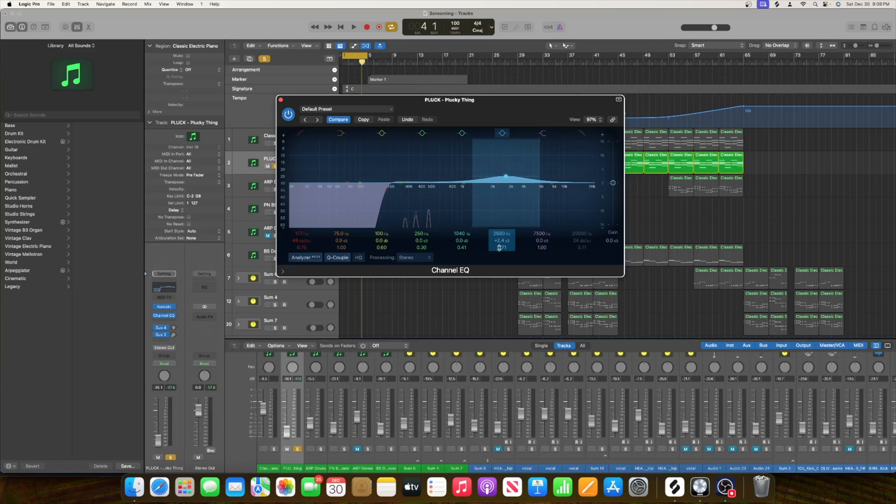
{"action": "left_click_drag", "start_coordinate": [505, 178], "coordinate": [507, 180]}
{"action": "key", "text": "space"}
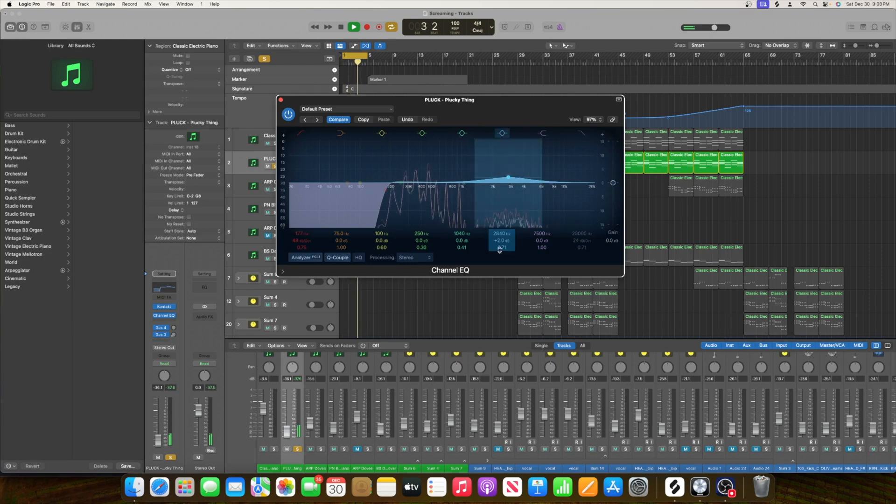
{"action": "left_click_drag", "start_coordinate": [501, 248], "coordinate": [502, 244]}
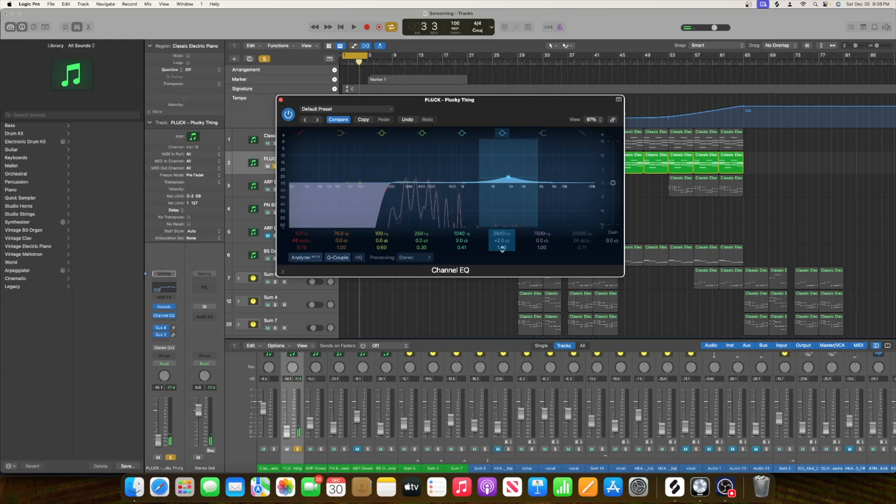
Step: Boost the pluck's low mids by 2.3 dB at 464 Hz with Q 0.63, enable the high cut, and close the EQ
{"action": "left_click_drag", "start_coordinate": [464, 182], "coordinate": [464, 182]}
{"action": "left_click_drag", "start_coordinate": [401, 183], "coordinate": [425, 164]}
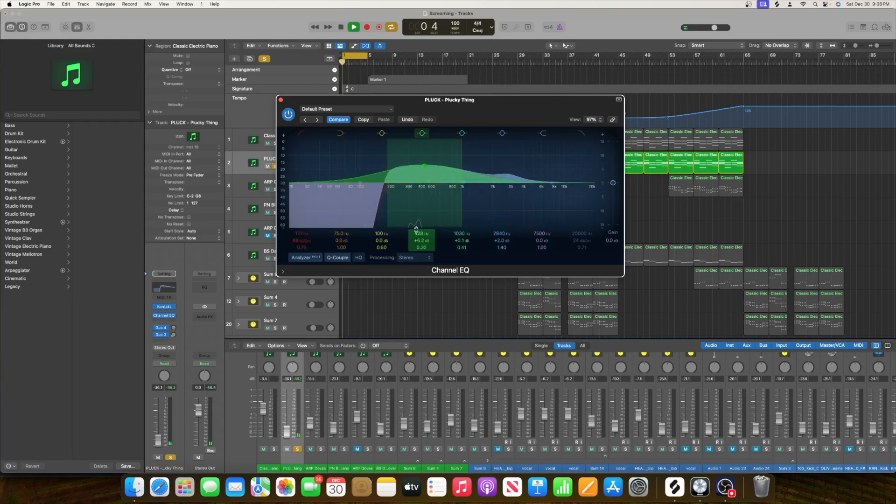
{"action": "left_click_drag", "start_coordinate": [423, 249], "coordinate": [423, 248]}
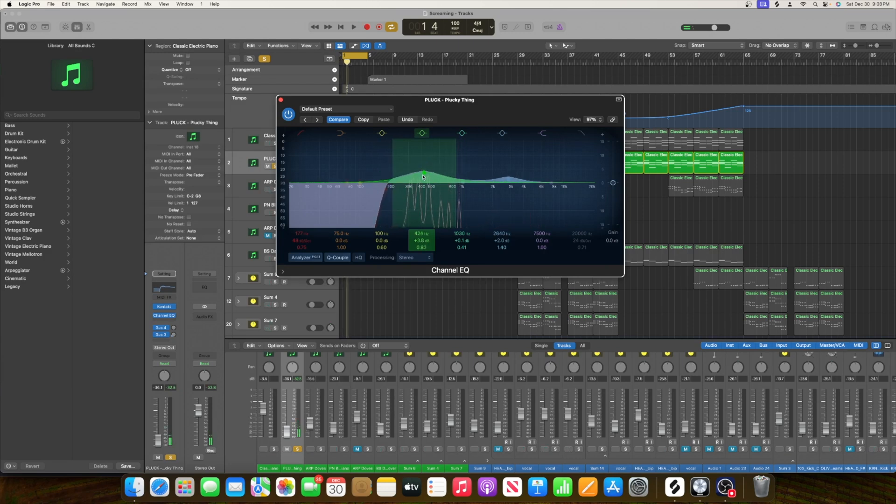
{"action": "key", "text": "space"}
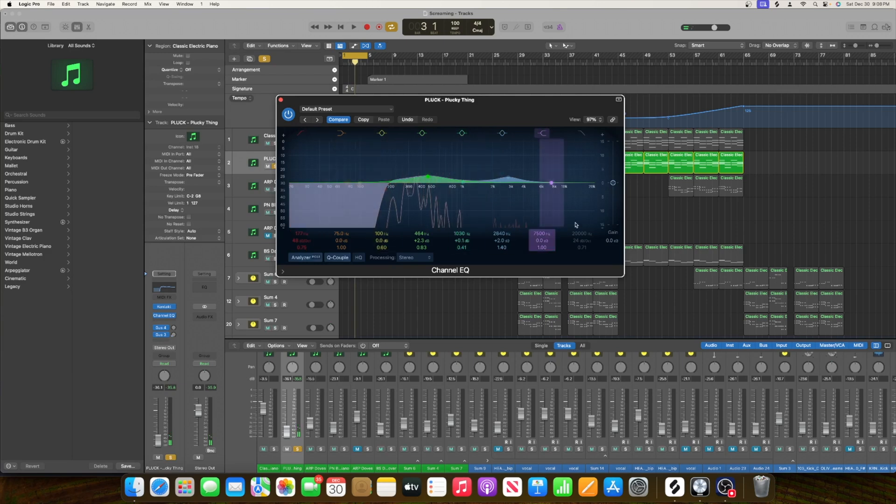
{"action": "left_click", "coordinate": [582, 134]}
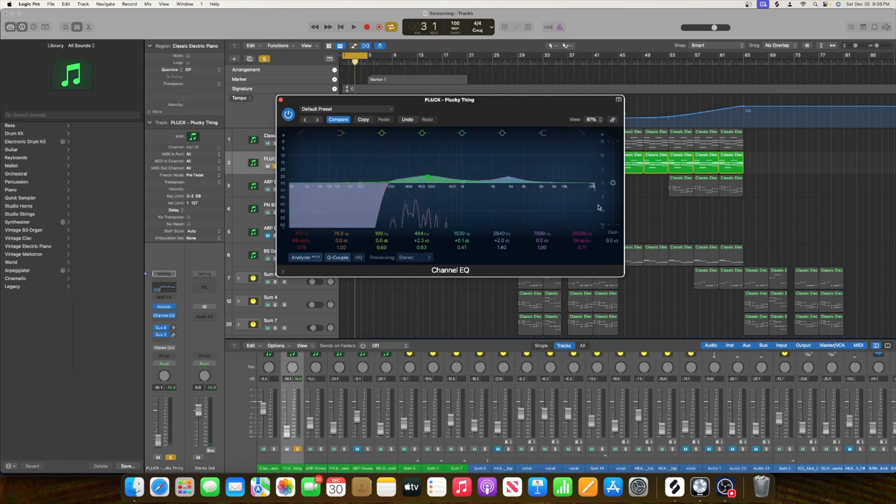
{"action": "left_click", "coordinate": [281, 100]}
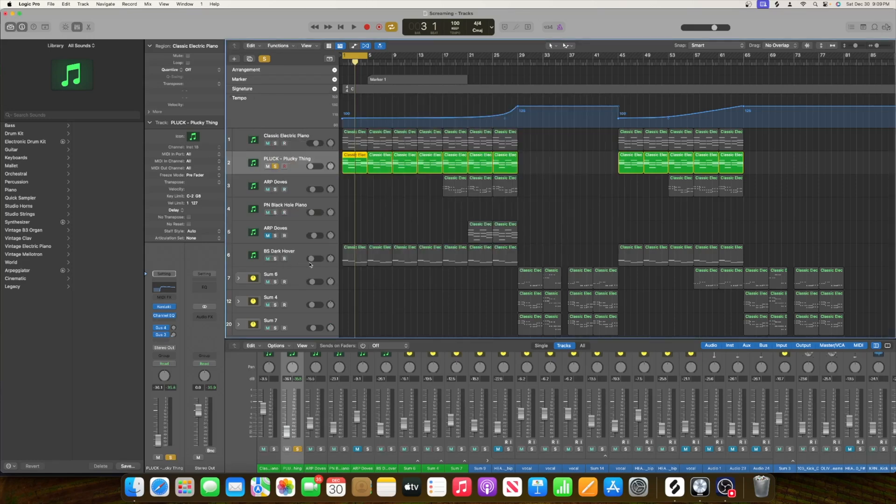
Step: Insert the Neutron 3 Compressor after the pluck's EQ, audition the track, and move the plug-in window clear of the track headers
{"action": "left_click", "coordinate": [165, 316]}
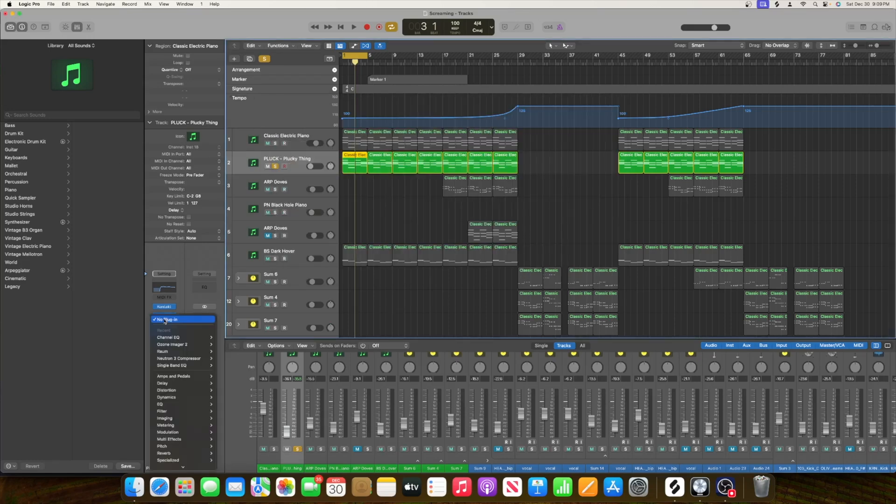
{"action": "mouse_move", "coordinate": [192, 359]}
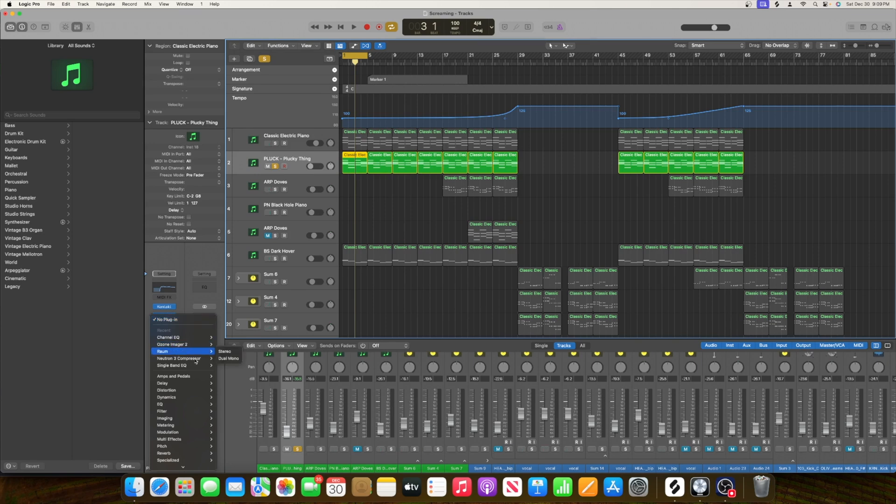
{"action": "left_click", "coordinate": [222, 359]}
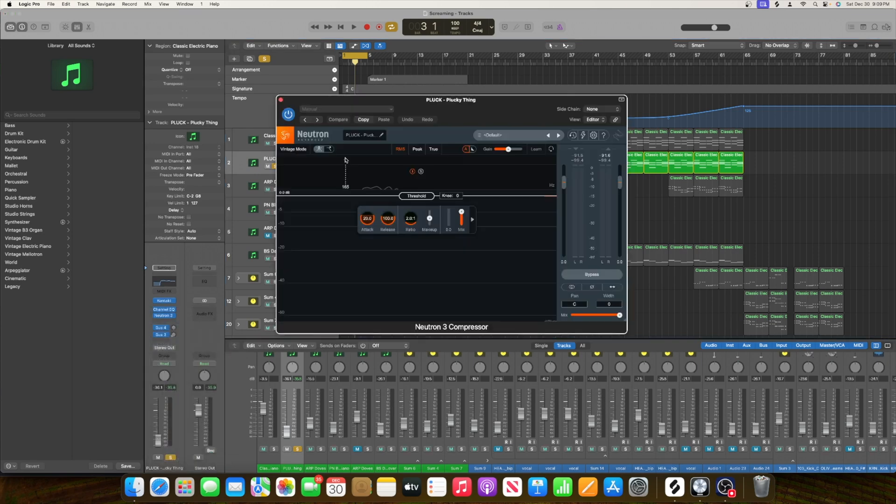
{"action": "key", "text": "space"}
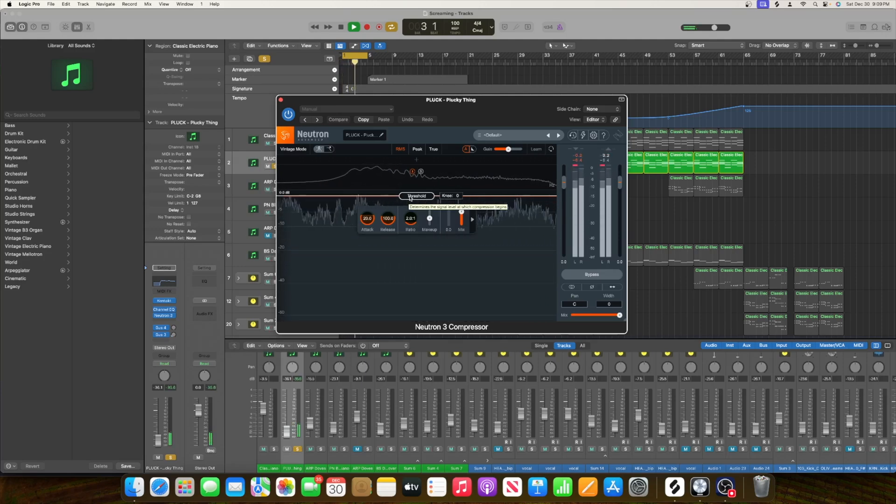
{"action": "key", "text": "space"}
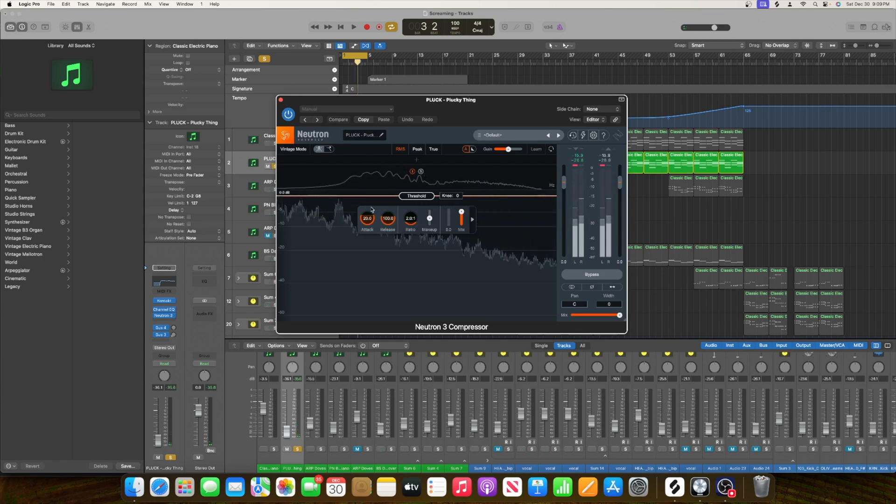
{"action": "left_click_drag", "start_coordinate": [474, 112], "coordinate": [566, 70]}
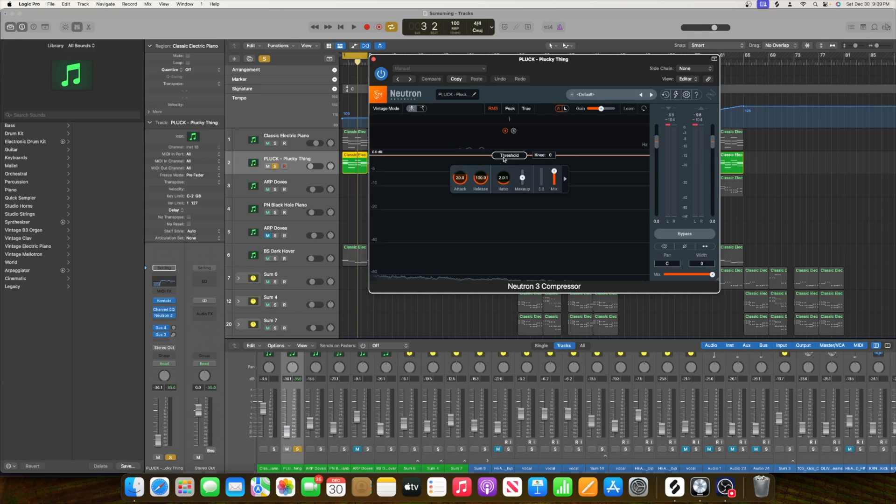
Step: Lower the compressor threshold so it only catches the pluck's peaks, fine-tuning it during playback
{"action": "left_click_drag", "start_coordinate": [504, 159], "coordinate": [501, 191]}
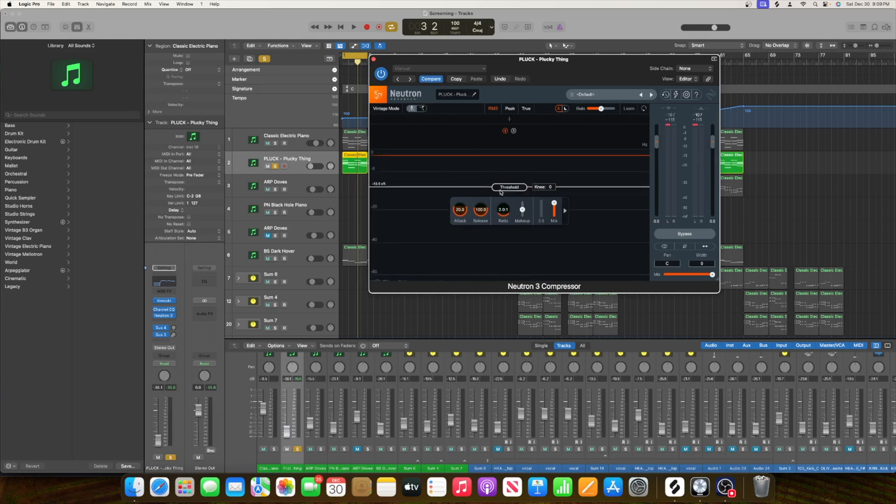
{"action": "key", "text": "space"}
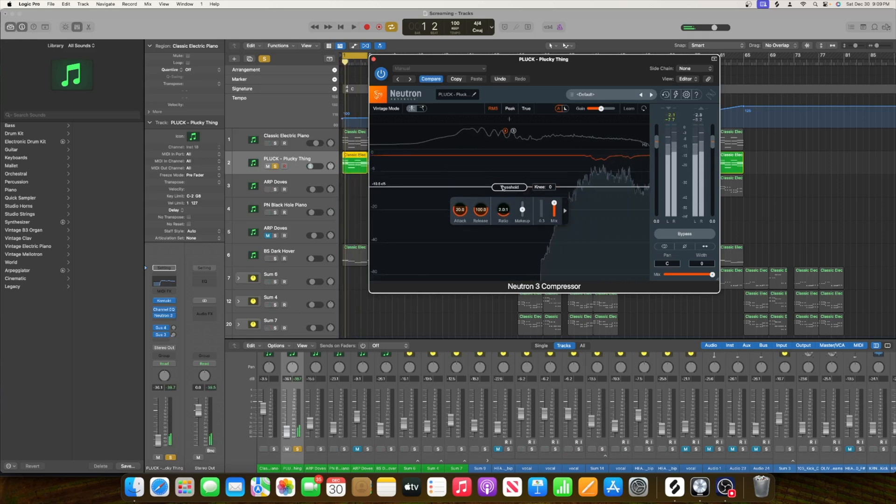
{"action": "mouse_move", "coordinate": [502, 188]}
{"action": "left_mouse_down"}
{"action": "mouse_move", "coordinate": [503, 172]}
{"action": "mouse_move", "coordinate": [498, 189]}
{"action": "left_mouse_up"}
{"action": "key", "text": "space"}
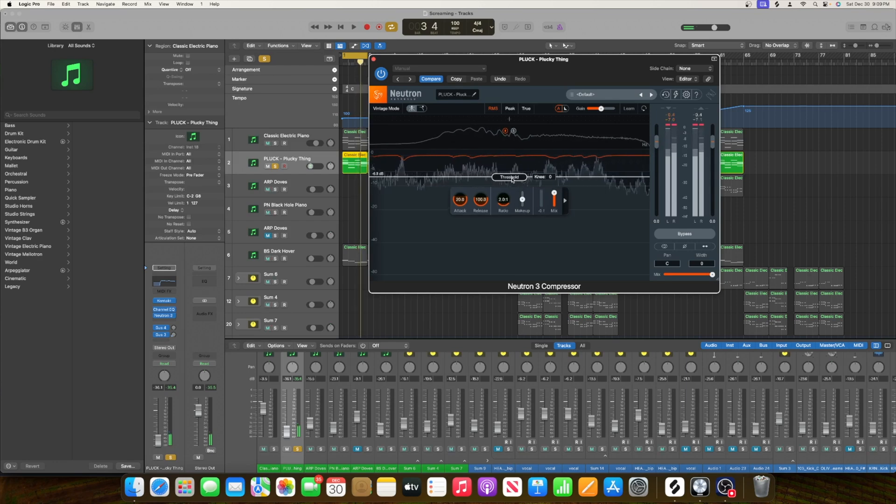
{"action": "key", "text": "space"}
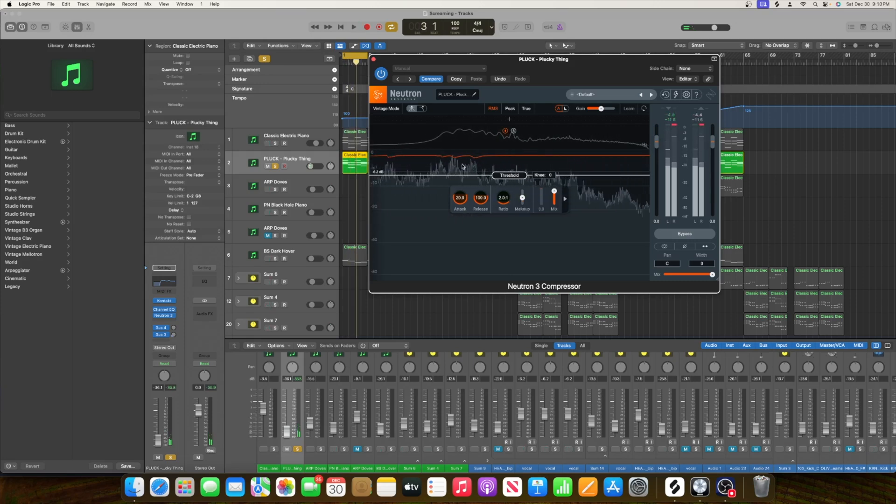
Step: Set the compressor to a ratio of 2.8:1, attack 32.3 and release 101.7, audition it, and close its window
{"action": "key", "text": "space"}
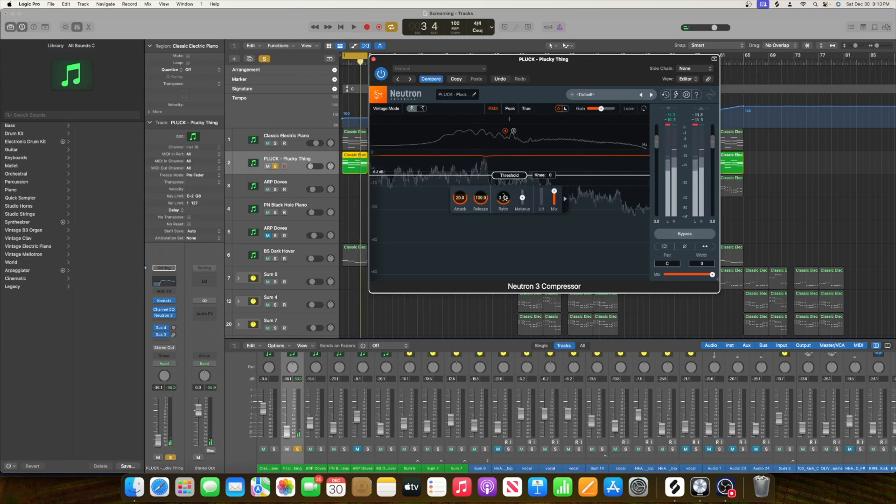
{"action": "left_click_drag", "start_coordinate": [482, 201], "coordinate": [460, 197]}
{"action": "key", "text": "space"}
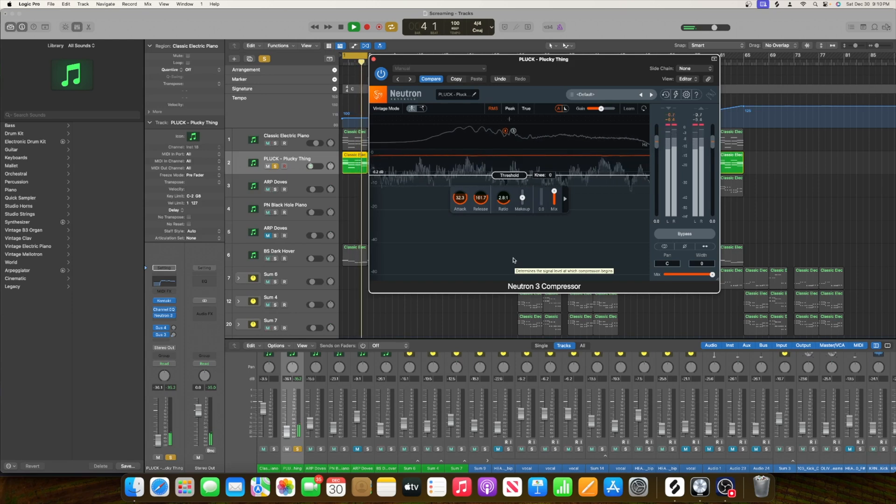
{"action": "key", "text": "space"}
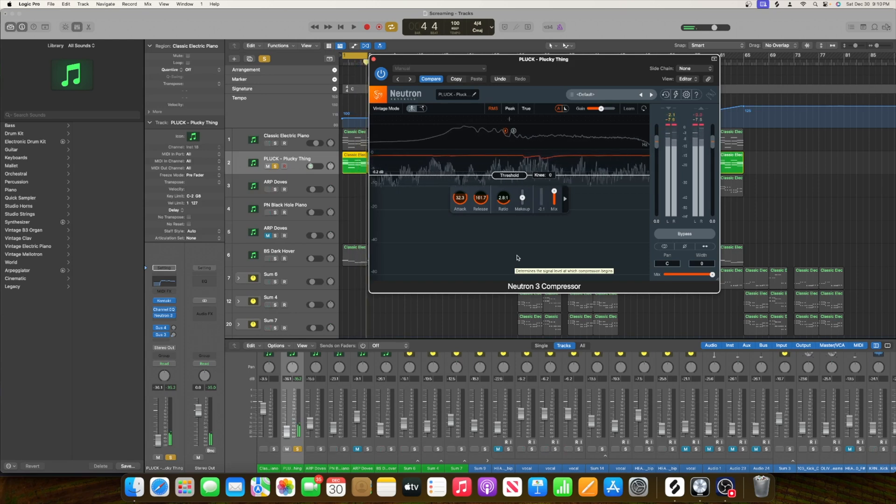
{"action": "left_click", "coordinate": [374, 60]}
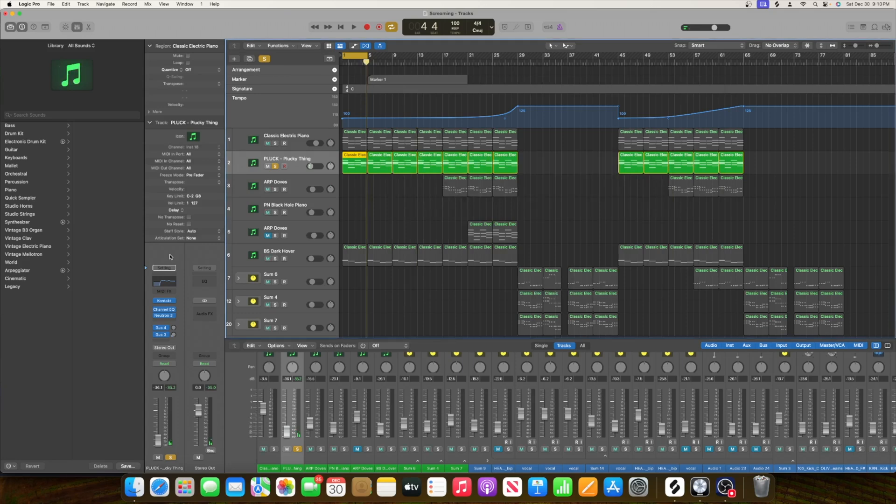
Step: Insert the Ozone Imager 2 after the pluck's compressor, enable Stereoize, and start playback
{"action": "left_click", "coordinate": [161, 322]}
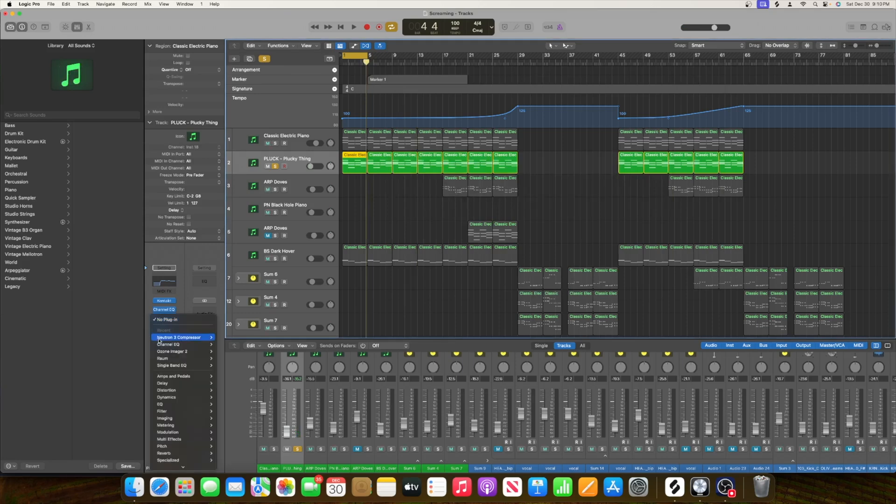
{"action": "left_click", "coordinate": [222, 353]}
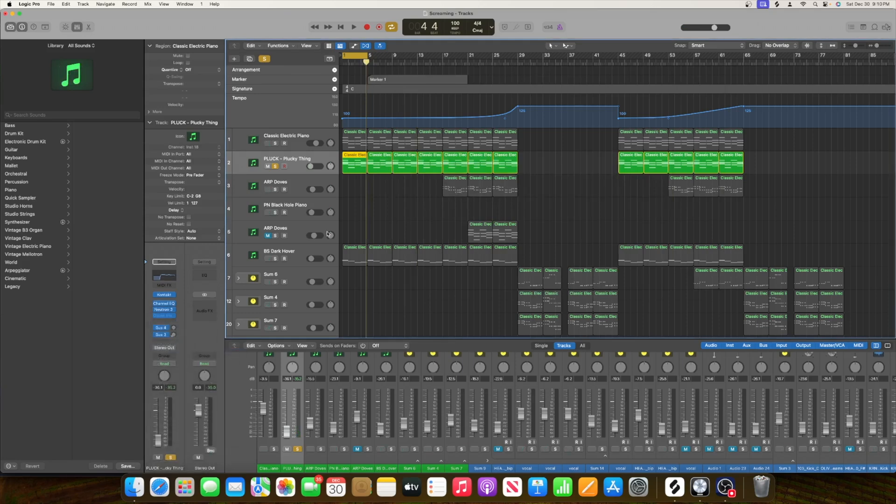
{"action": "left_click", "coordinate": [502, 152]}
{"action": "key", "text": "space"}
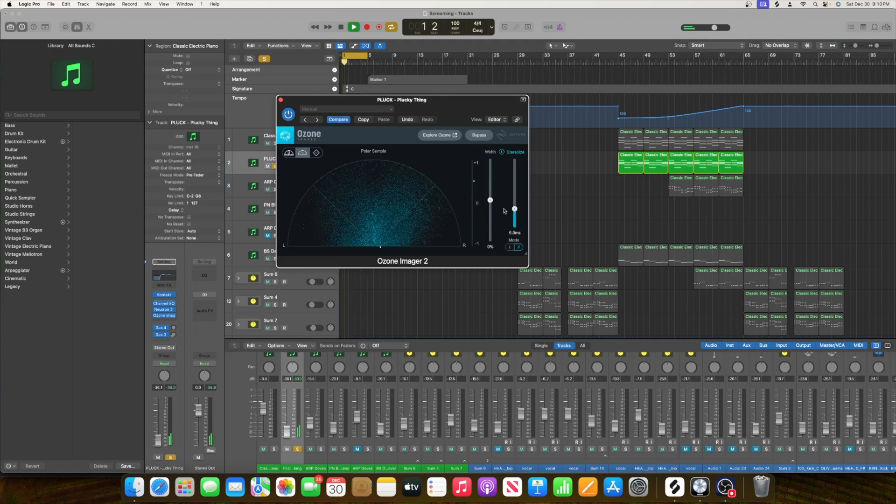
Step: Show the imager's Polar Level view, widen the pluck's stereo width to 48%, audition it, and close the plug-in window
{"action": "left_click", "coordinate": [289, 153]}
{"action": "key", "text": "space"}
{"action": "left_click_drag", "start_coordinate": [490, 201], "coordinate": [490, 181]}
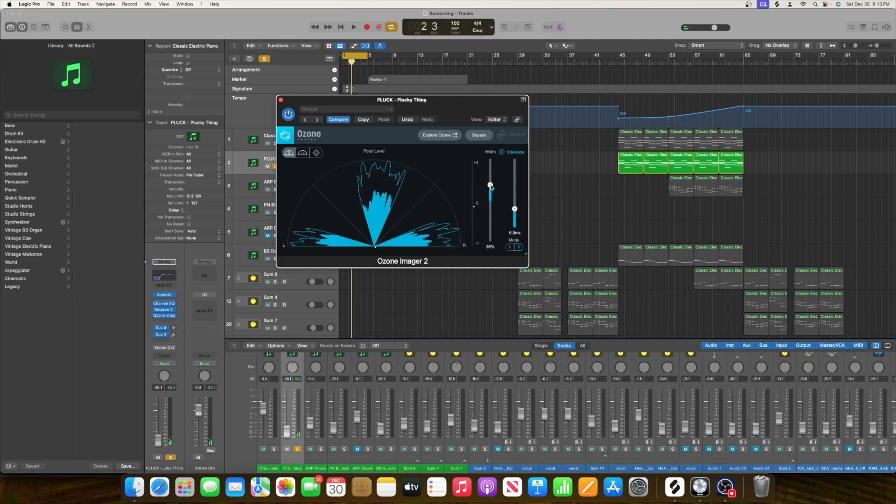
{"action": "key", "text": "space"}
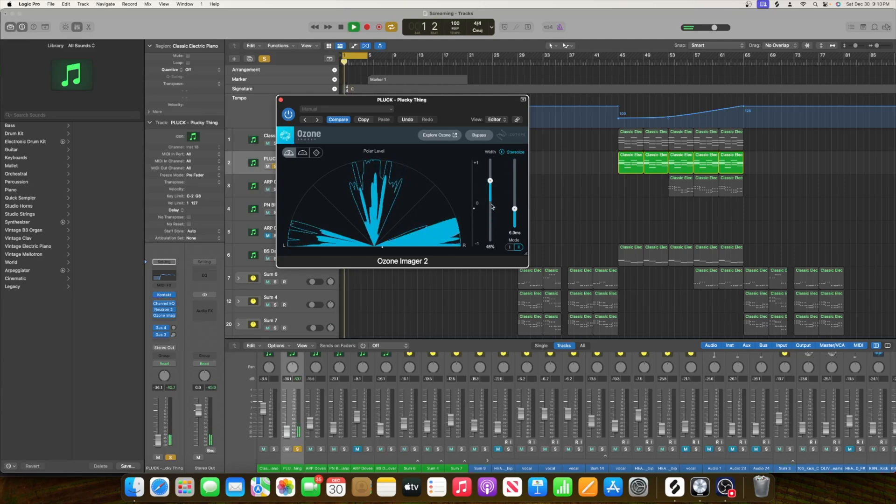
{"action": "left_click", "coordinate": [281, 100]}
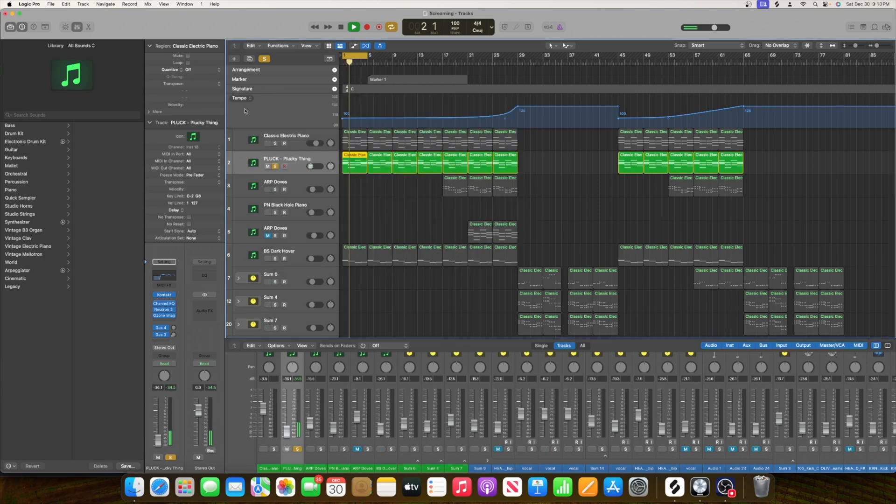
Step: Solo the BS Dark Hover track instead of PLUCK - Plucky Thing, audition it from the start, and select the track
{"action": "key", "text": "z"}
{"action": "key", "text": "z"}
{"action": "key", "text": "space"}
{"action": "left_click", "coordinate": [275, 259]}
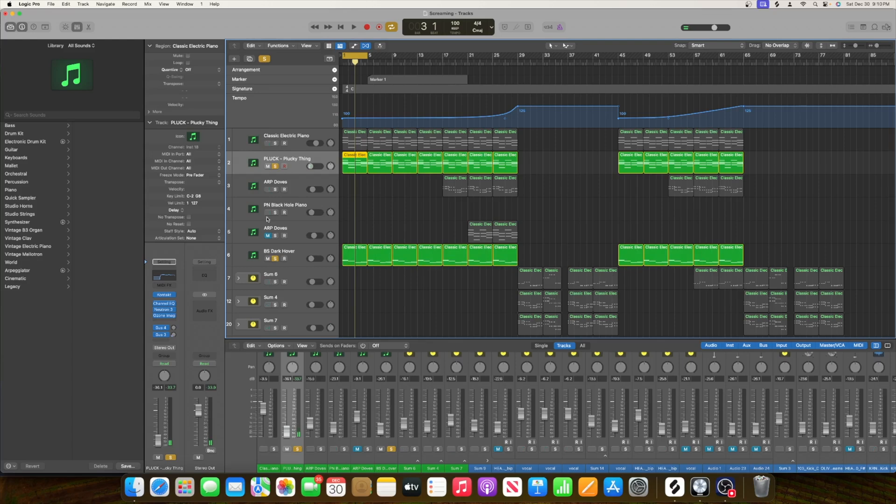
{"action": "left_click", "coordinate": [275, 167]}
{"action": "key", "text": "Return"}
{"action": "key", "text": "space"}
{"action": "scroll", "coordinate": [325, 251], "scroll_direction": "down", "scroll_amount": 4}
{"action": "scroll", "coordinate": [325, 251], "scroll_direction": "up", "scroll_amount": 2}
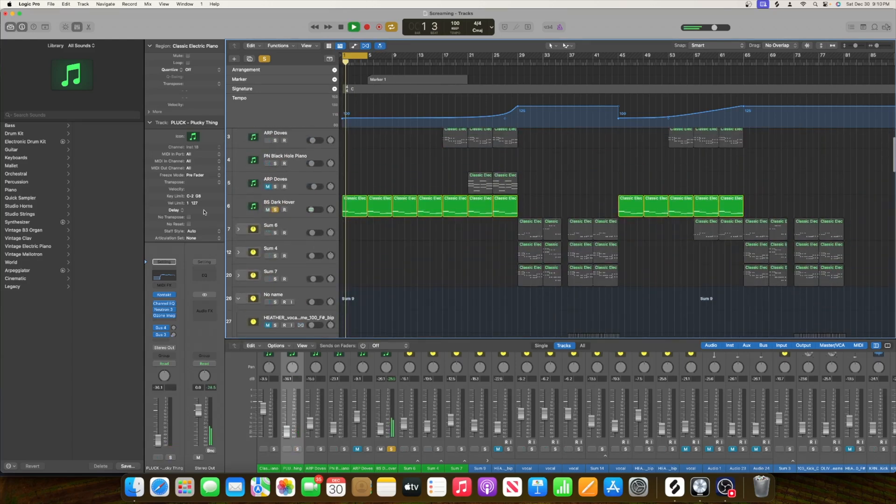
{"action": "left_click", "coordinate": [300, 202]}
{"action": "key", "text": "space"}
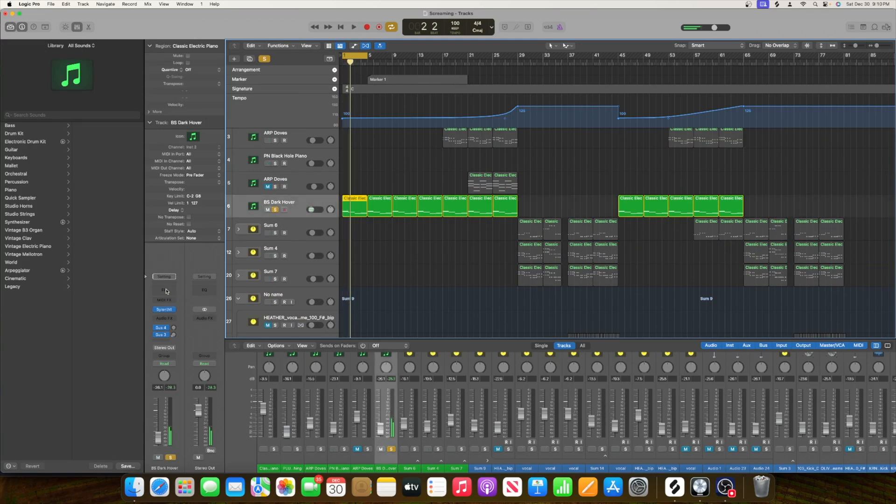
Step: Add a Channel EQ to BS Dark Hover and enable a high-cut filter at 386 Hz with an 18 dB/Oct slope
{"action": "left_click", "coordinate": [164, 290]}
{"action": "left_click", "coordinate": [582, 133]}
{"action": "key", "text": "space"}
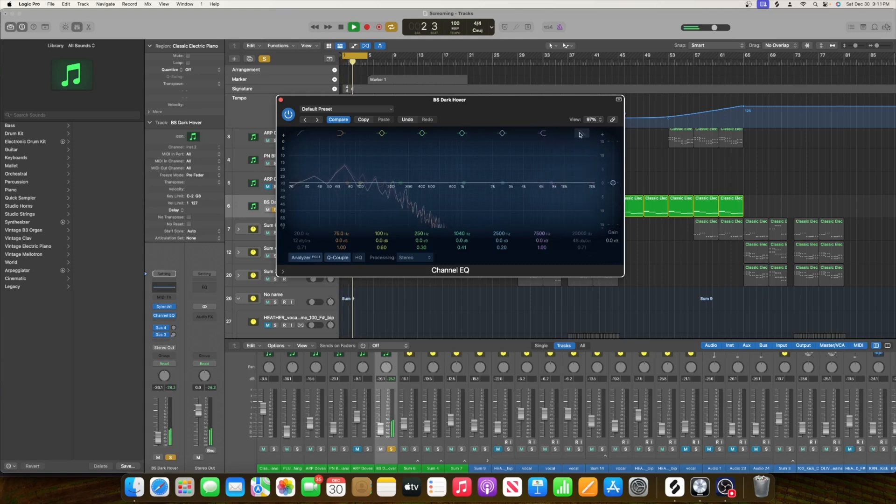
{"action": "left_click_drag", "start_coordinate": [582, 234], "coordinate": [582, 259]}
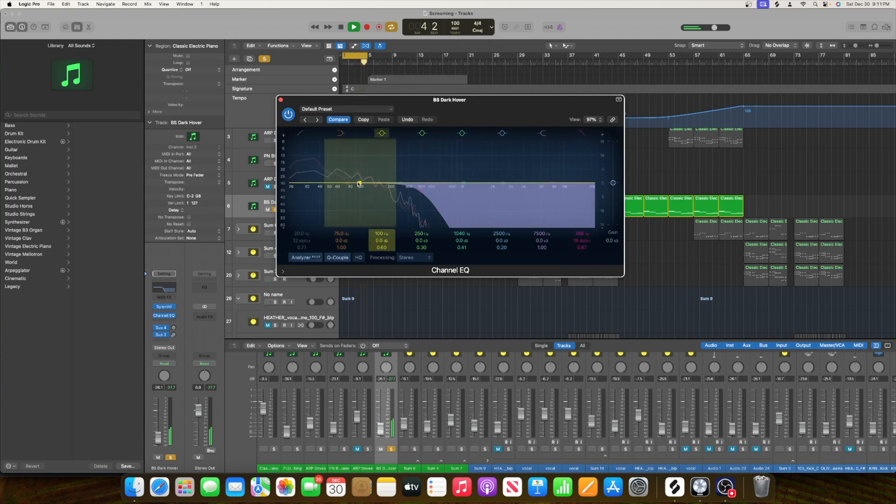
Step: Boost the BS Dark Hover bass by 3.2 dB at 108 Hz, auditioning the change, and close the EQ window
{"action": "left_click_drag", "start_coordinate": [359, 184], "coordinate": [353, 173]}
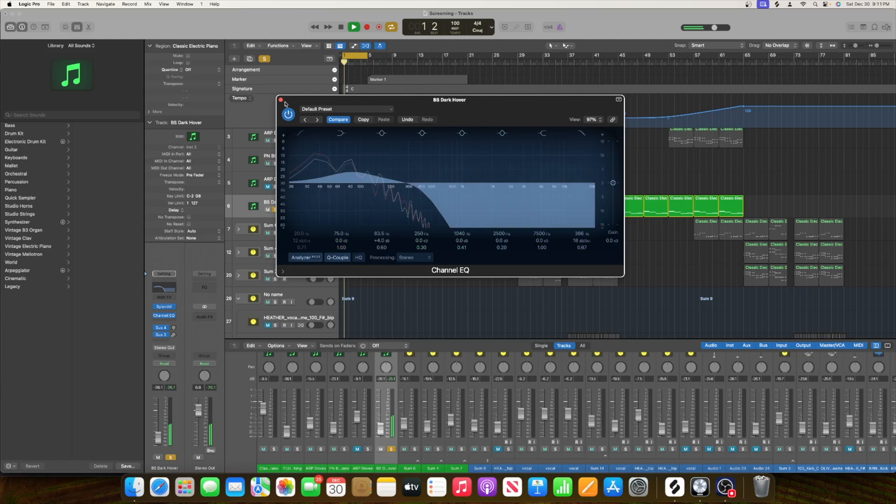
{"action": "key", "text": "space"}
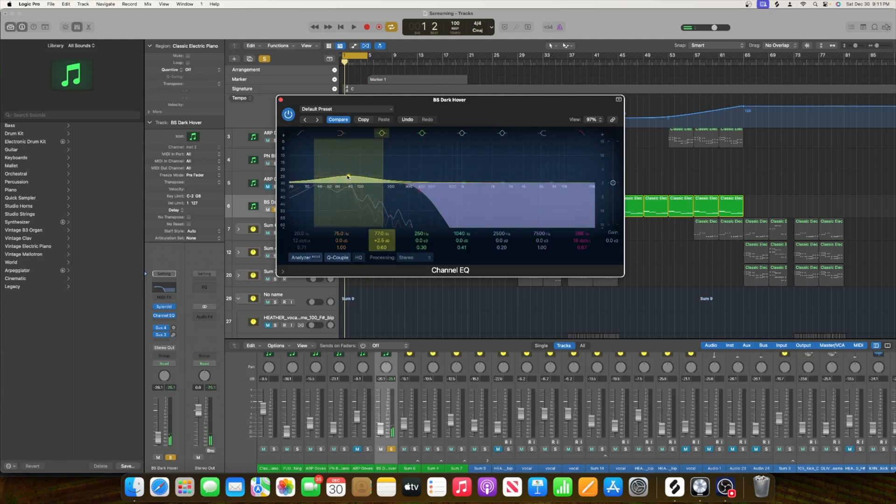
{"action": "left_click_drag", "start_coordinate": [386, 183], "coordinate": [397, 182]}
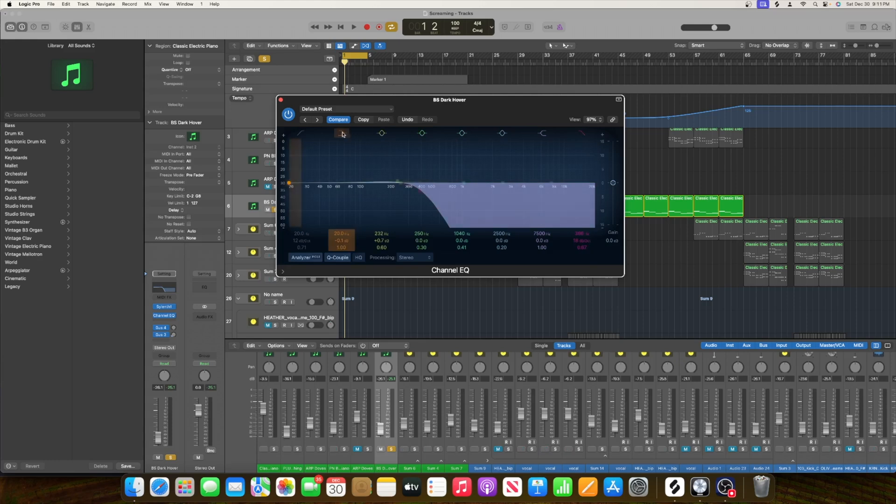
{"action": "left_click_drag", "start_coordinate": [398, 182], "coordinate": [330, 178]}
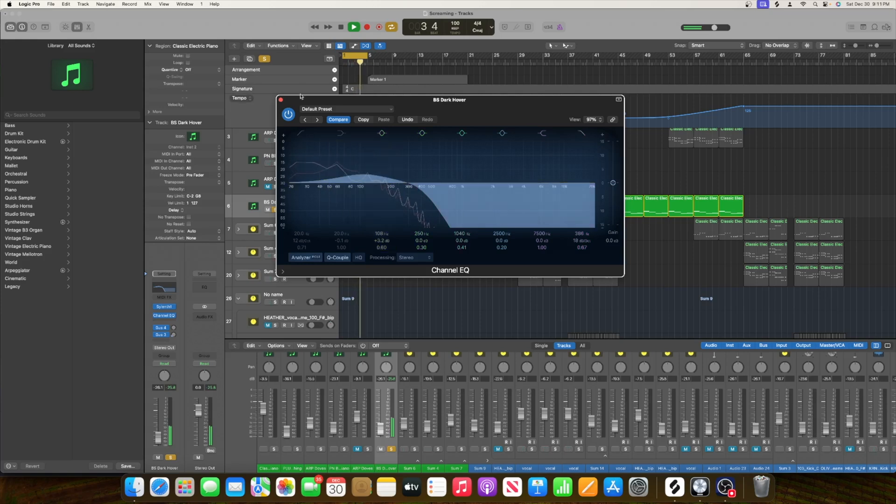
{"action": "key", "text": "space"}
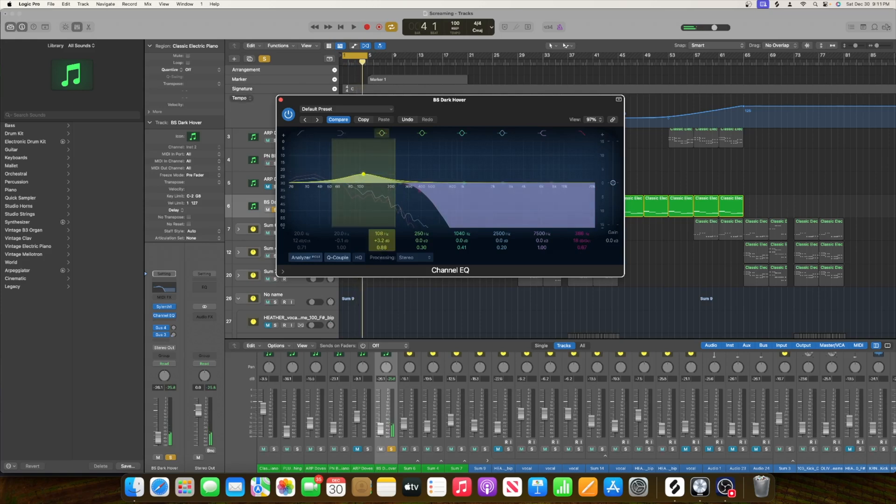
{"action": "left_click", "coordinate": [281, 100]}
Step: Solo the PLUCK - Plucky Thing and Classic Electric Piano tracks alongside BS Dark Hover and audition all three from the start
{"action": "scroll", "coordinate": [276, 187], "scroll_direction": "up", "scroll_amount": 3}
{"action": "left_click", "coordinate": [275, 167]}
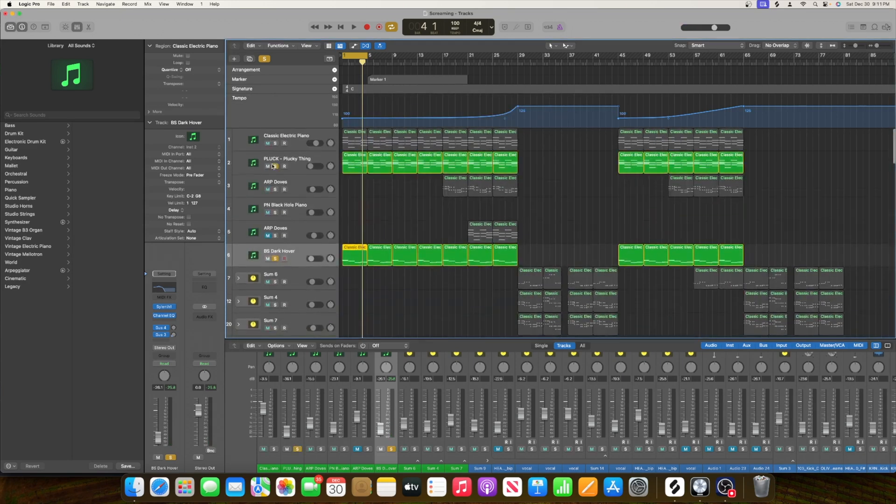
{"action": "left_click", "coordinate": [275, 143]}
{"action": "key", "text": "Return"}
{"action": "key", "text": "space"}
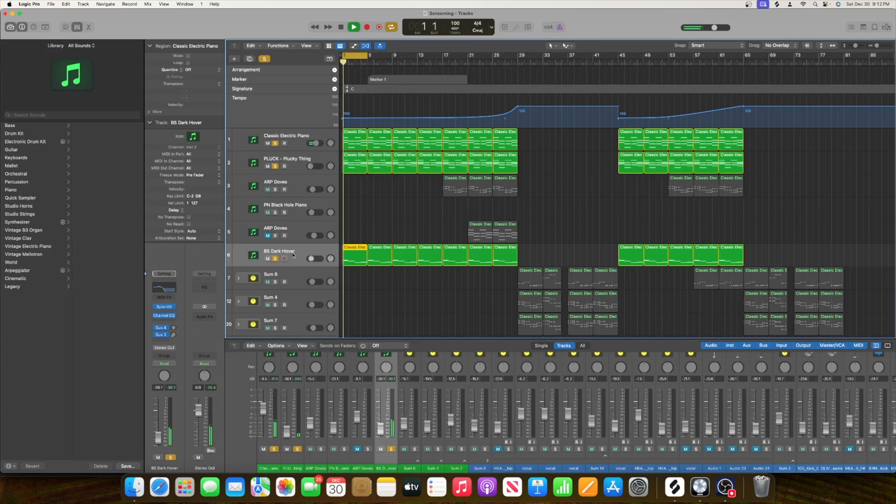
{"action": "scroll", "coordinate": [293, 254], "scroll_direction": "down", "scroll_amount": 5}
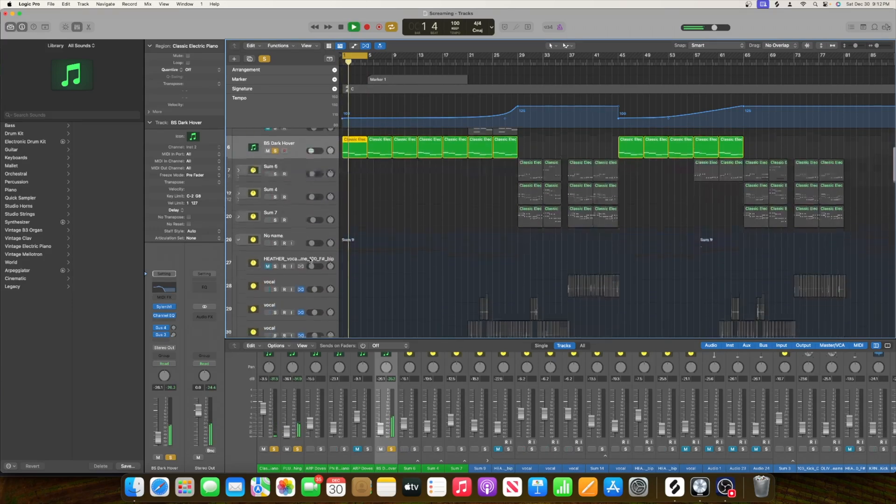
{"action": "scroll", "coordinate": [310, 260], "scroll_direction": "up", "scroll_amount": 4}
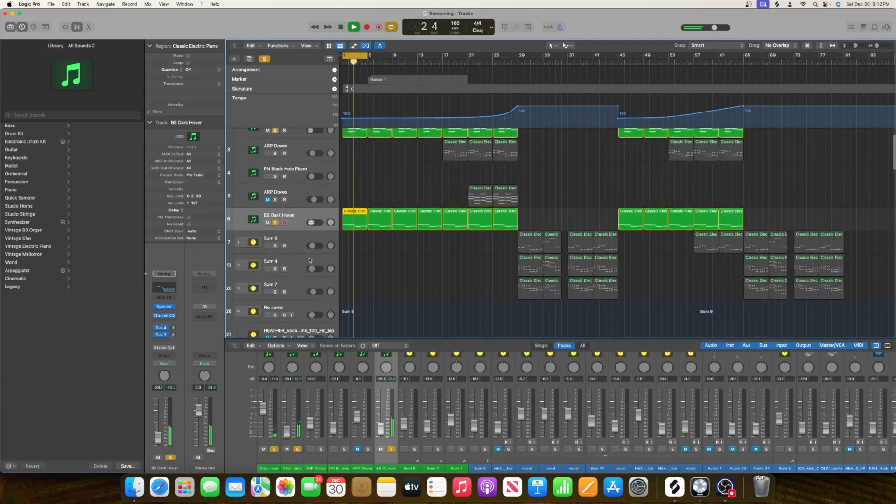
{"action": "key", "text": "space"}
Step: Insert the Neutron 3 Compressor after the bass's EQ, move its window off the track headers, and leave only BS Dark Hover soloed during playback
{"action": "left_click", "coordinate": [165, 322]}
{"action": "left_click", "coordinate": [225, 351]}
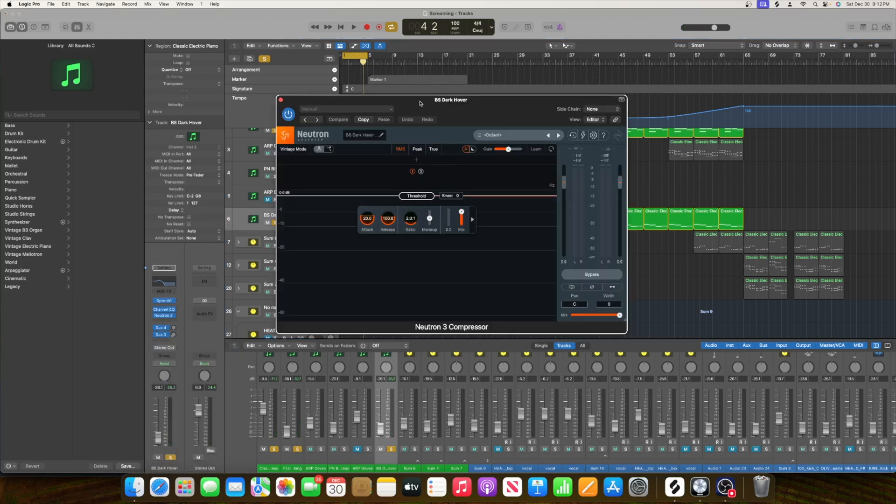
{"action": "left_click_drag", "start_coordinate": [418, 102], "coordinate": [544, 77]}
{"action": "key", "text": "space"}
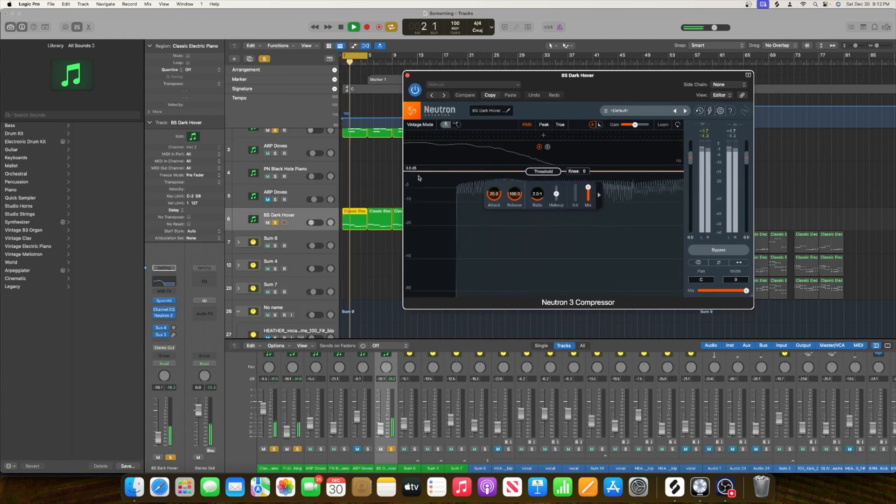
{"action": "scroll", "coordinate": [334, 264], "scroll_direction": "up", "scroll_amount": 2}
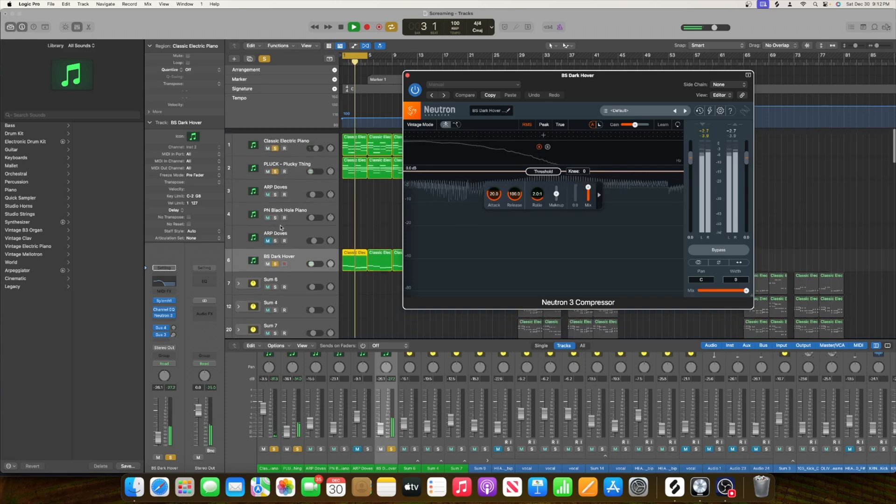
{"action": "left_click", "coordinate": [339, 249]}
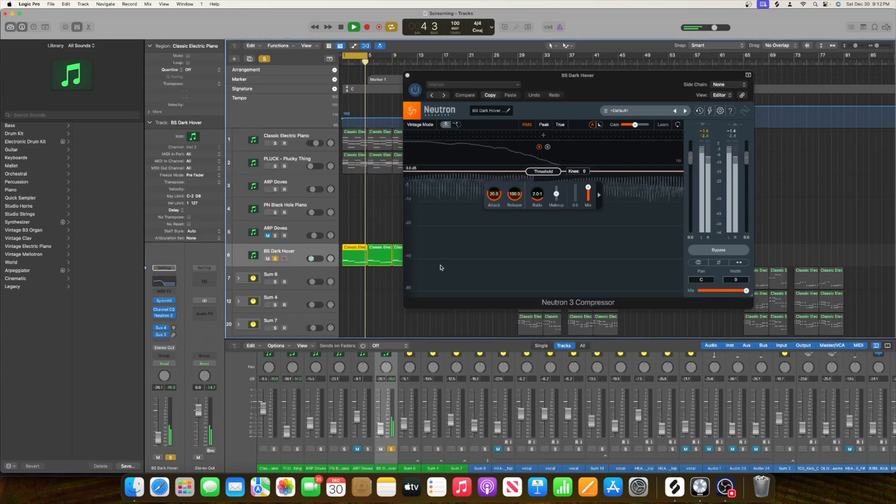
Step: Lower the bass compressor's threshold to -4.1 dB and audition the result
{"action": "key", "text": "space"}
{"action": "left_click_drag", "start_coordinate": [554, 172], "coordinate": [555, 185]}
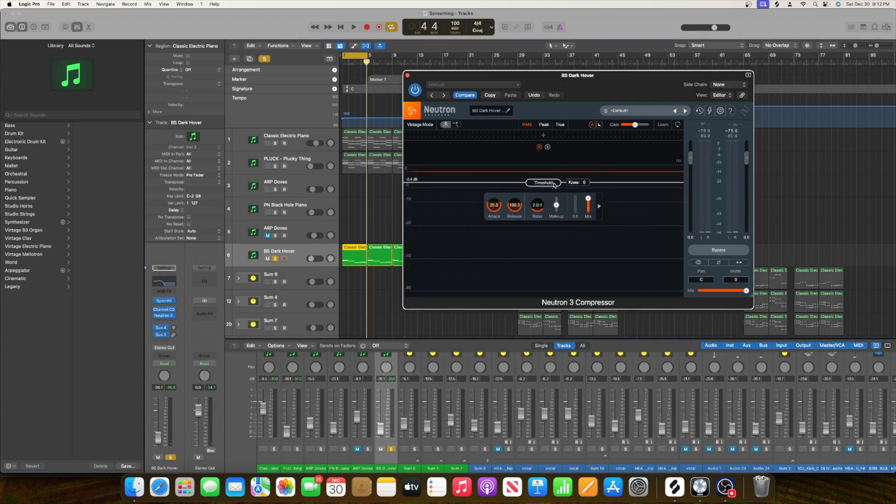
{"action": "key", "text": "space"}
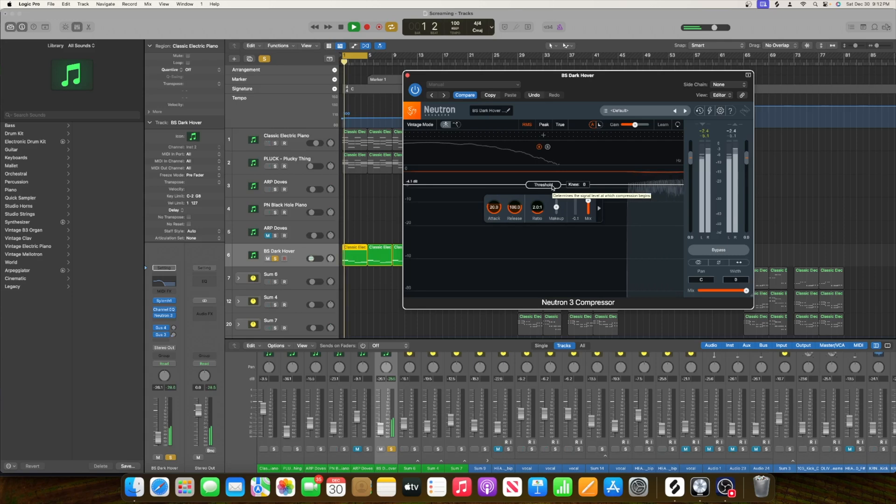
{"action": "key", "text": "space"}
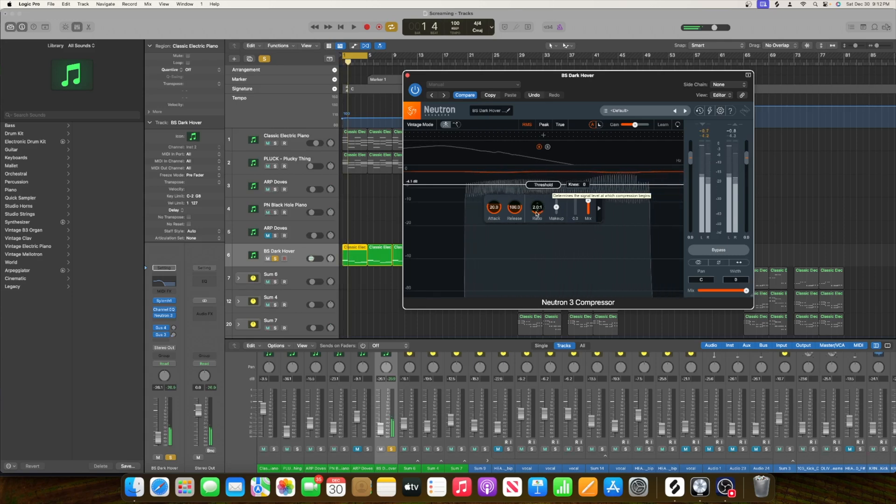
Step: Set the bass compressor's ratio to 2.8:1 and release to 122.2, raise its attack, audition it, and close the window
{"action": "left_click_drag", "start_coordinate": [538, 211], "coordinate": [498, 213]}
{"action": "key", "text": "space"}
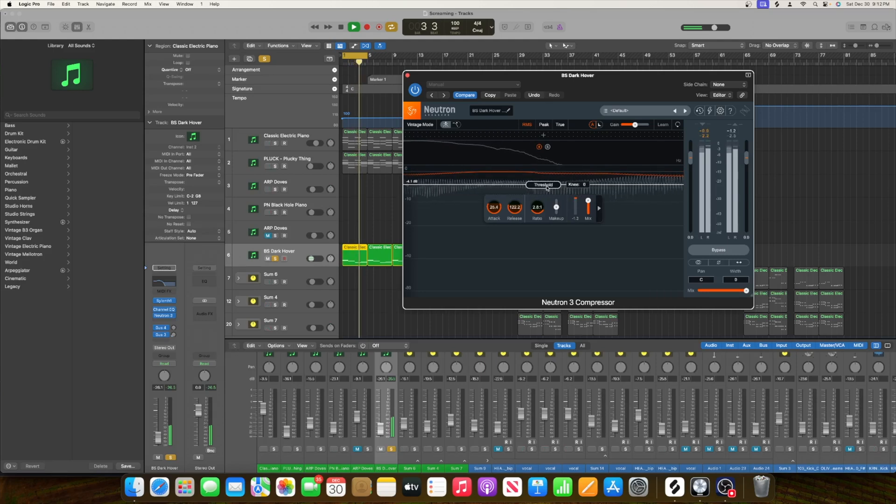
{"action": "key", "text": "space"}
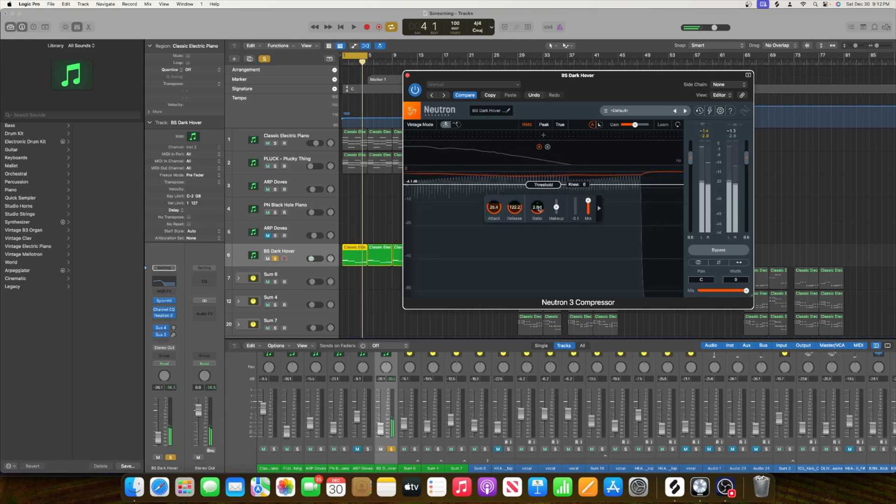
{"action": "left_click", "coordinate": [408, 75]}
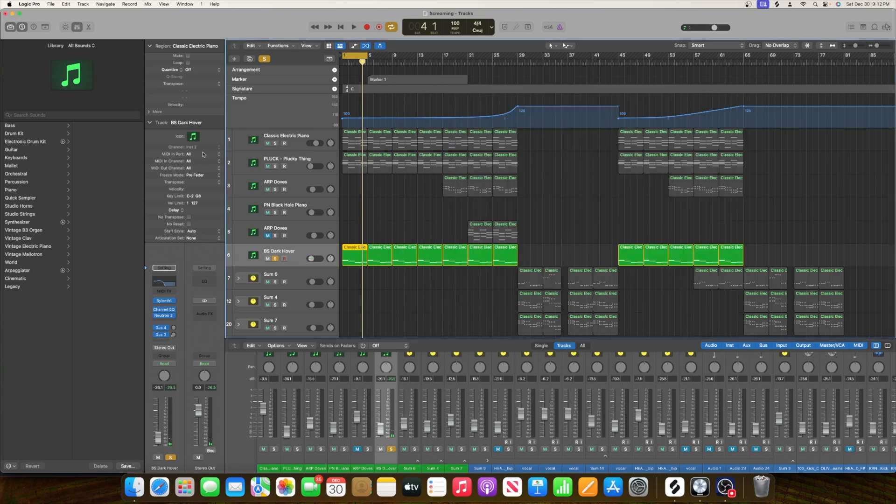
{"action": "left_click", "coordinate": [164, 321]}
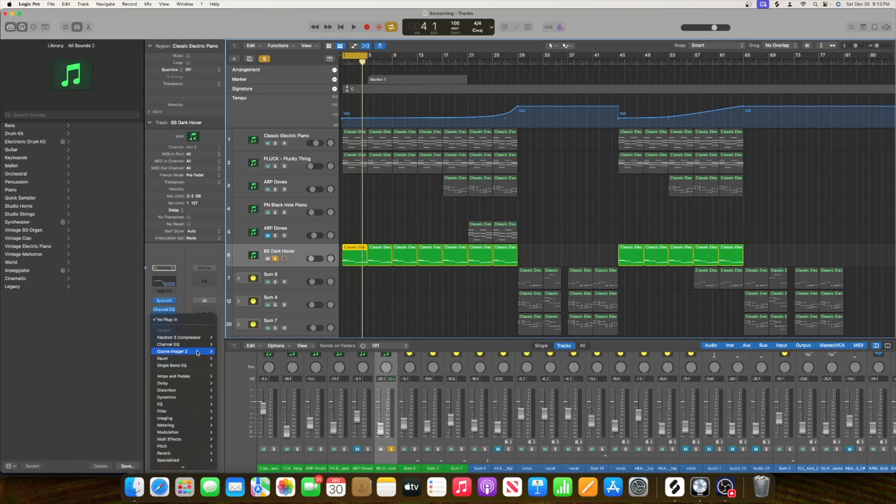
{"action": "mouse_move", "coordinate": [188, 366]}
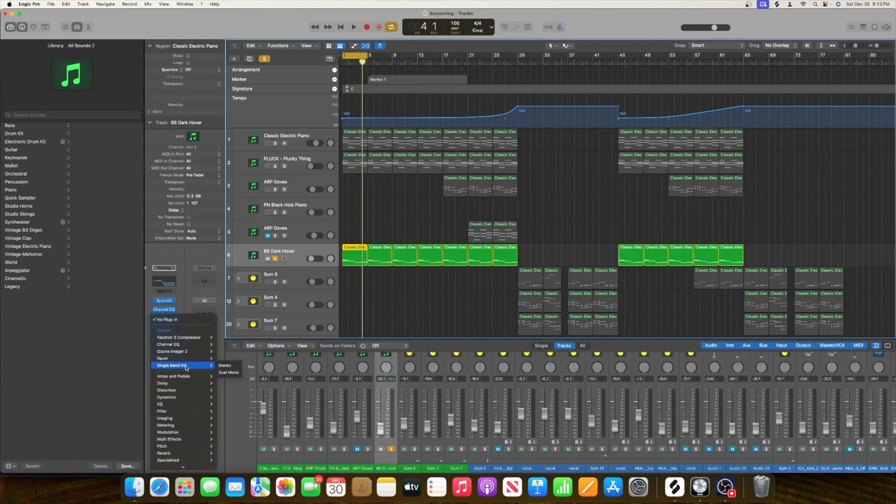
{"action": "left_click", "coordinate": [110, 391]}
Step: Play the song from the beginning and clear all track solos to hear the full mix
{"action": "key", "text": "Return"}
{"action": "key", "text": "space"}
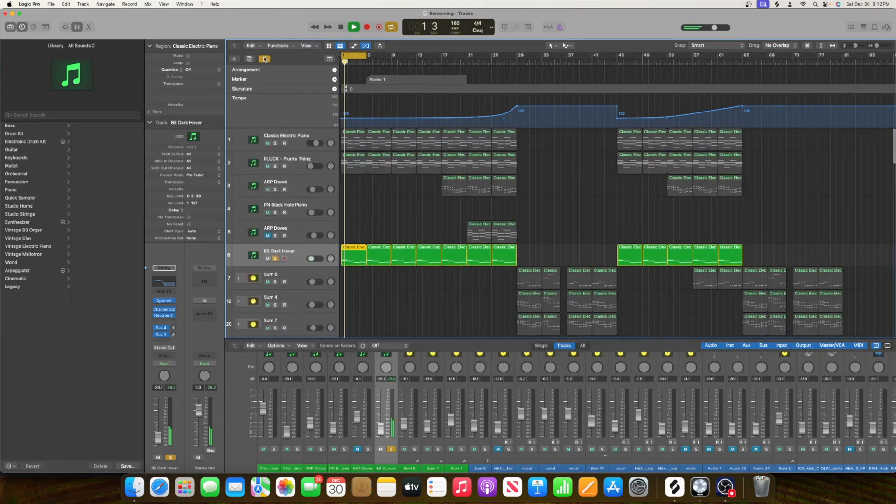
{"action": "left_click", "coordinate": [265, 58]}
Step: Stop playback, expand the INIT - Raum track stack, and select its Audio 36 vocal track
{"action": "scroll", "coordinate": [355, 168], "scroll_direction": "down", "scroll_amount": 15}
{"action": "scroll", "coordinate": [355, 168], "scroll_direction": "up", "scroll_amount": 10}
{"action": "key", "text": "space"}
{"action": "left_click", "coordinate": [299, 250]}
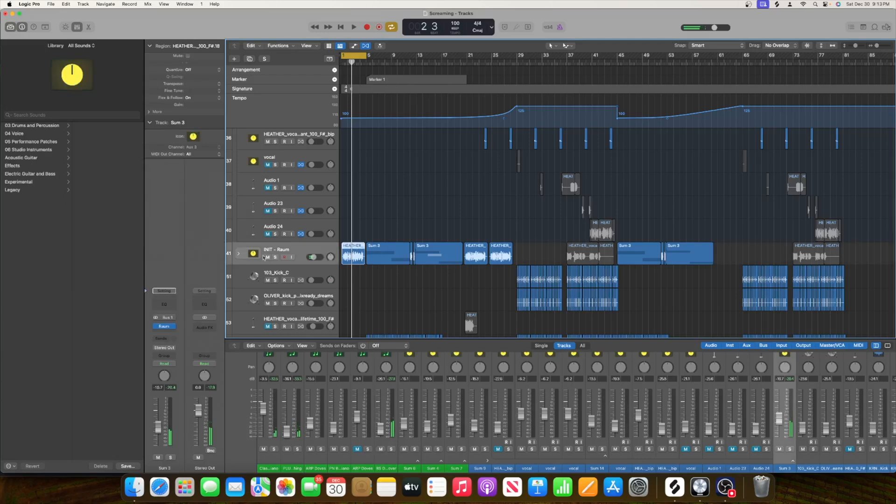
{"action": "left_click", "coordinate": [236, 254]}
{"action": "scroll", "coordinate": [308, 235], "scroll_direction": "down", "scroll_amount": 4}
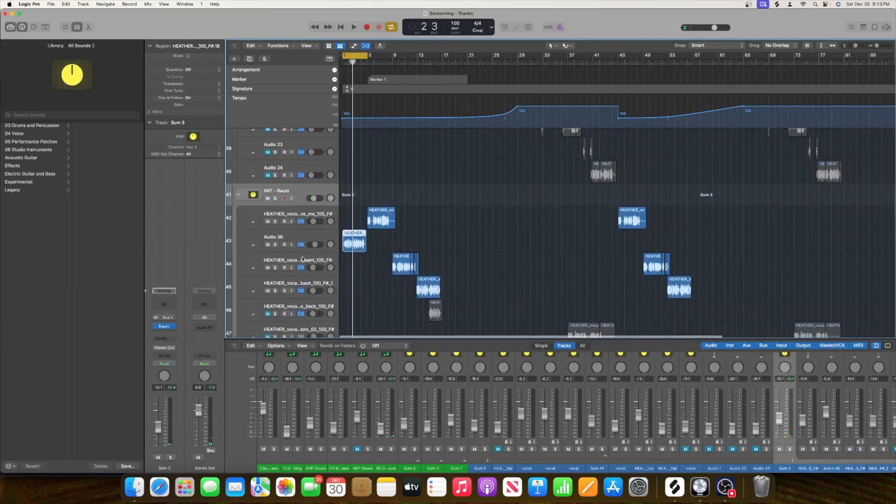
{"action": "left_click", "coordinate": [308, 235]}
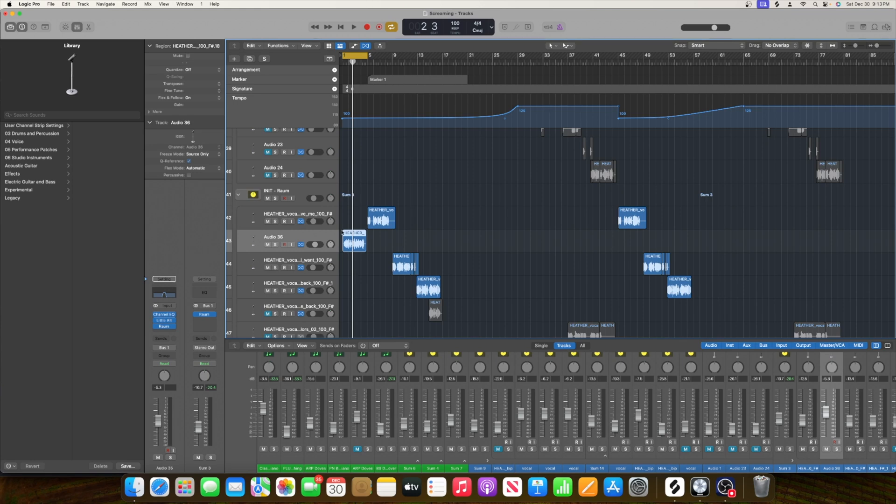
Step: Play the full mix from the start and look through the vocal tracks around Audio 36
{"action": "key", "text": "Return"}
{"action": "key", "text": "space"}
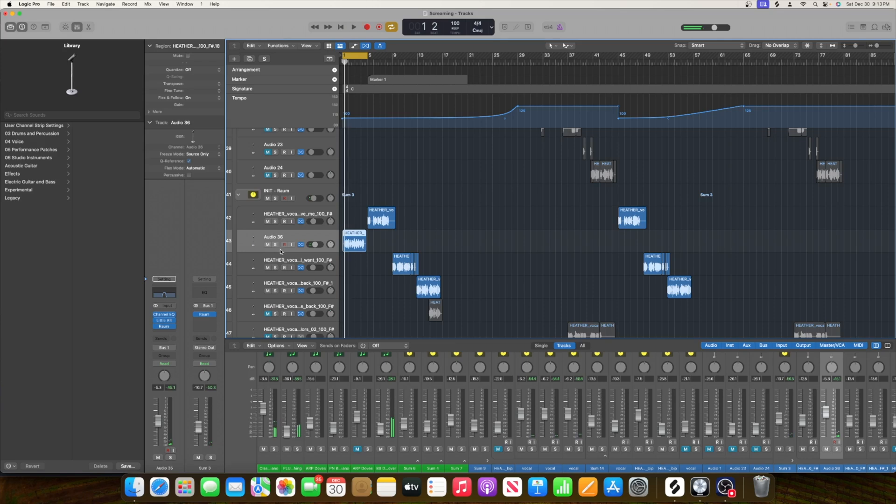
{"action": "scroll", "coordinate": [280, 251], "scroll_direction": "up", "scroll_amount": 4}
{"action": "scroll", "coordinate": [282, 250], "scroll_direction": "down", "scroll_amount": 8}
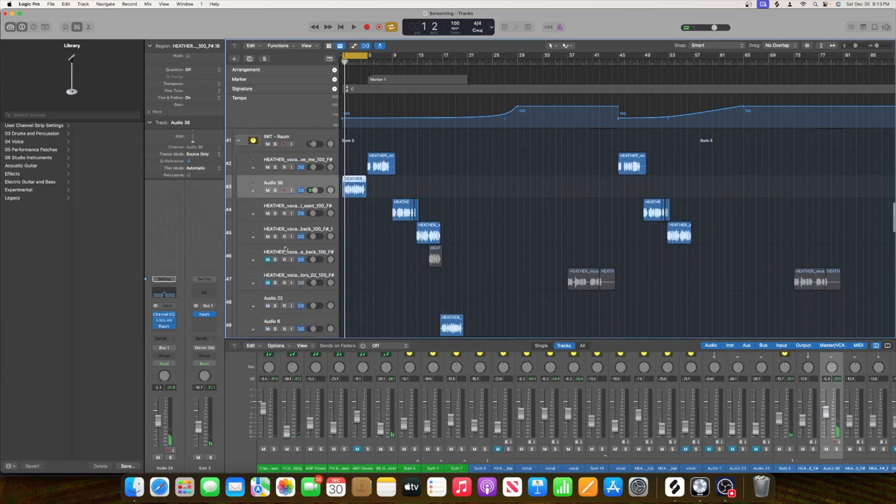
Step: Open the Channel EQ on the Audio 36 vocal, solo the track, and audition it from the start of the song
{"action": "scroll", "coordinate": [286, 249], "scroll_direction": "up", "scroll_amount": 2}
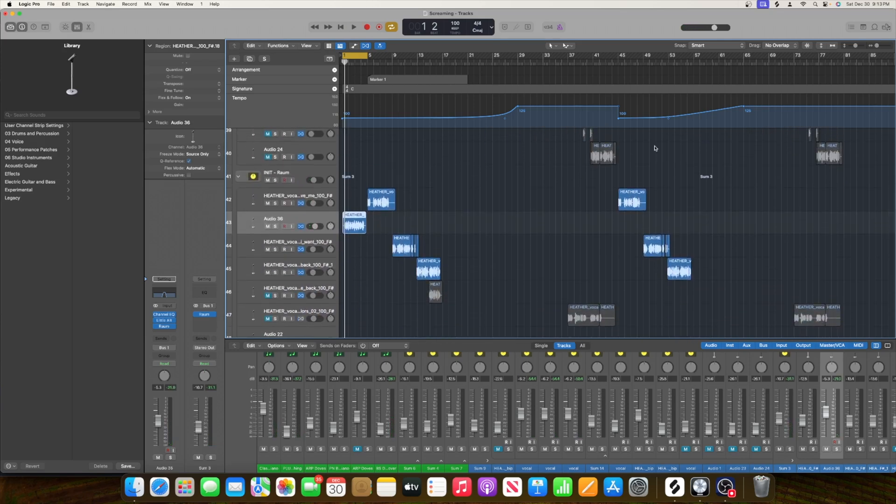
{"action": "left_click_drag", "start_coordinate": [878, 47], "coordinate": [881, 46]}
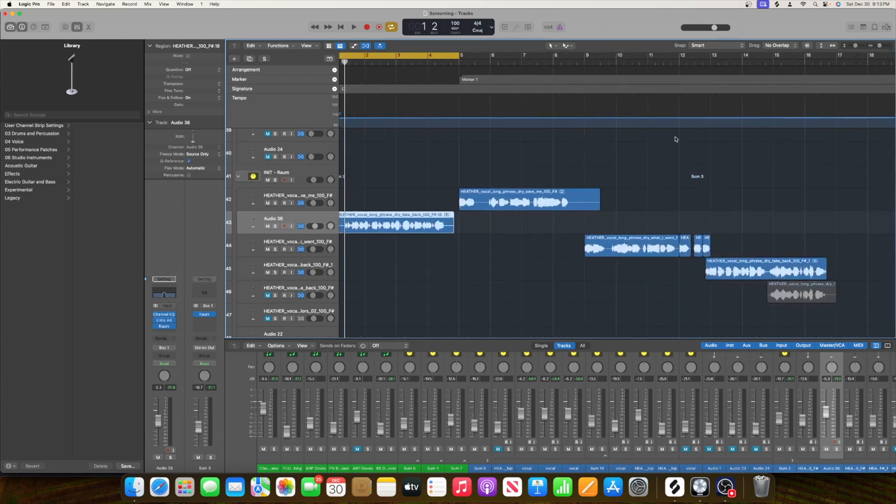
{"action": "left_click", "coordinate": [169, 333]}
{"action": "left_click", "coordinate": [146, 283]}
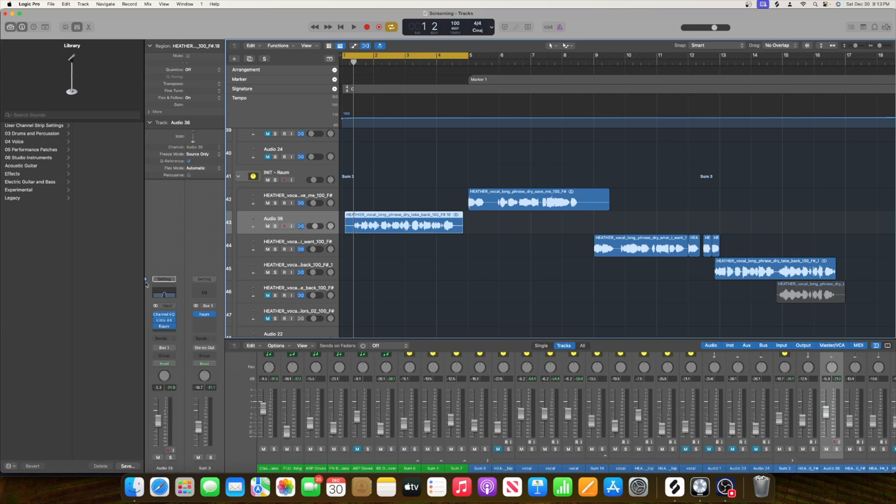
{"action": "double_click", "coordinate": [167, 293]}
{"action": "left_click_drag", "start_coordinate": [462, 99], "coordinate": [616, 54]}
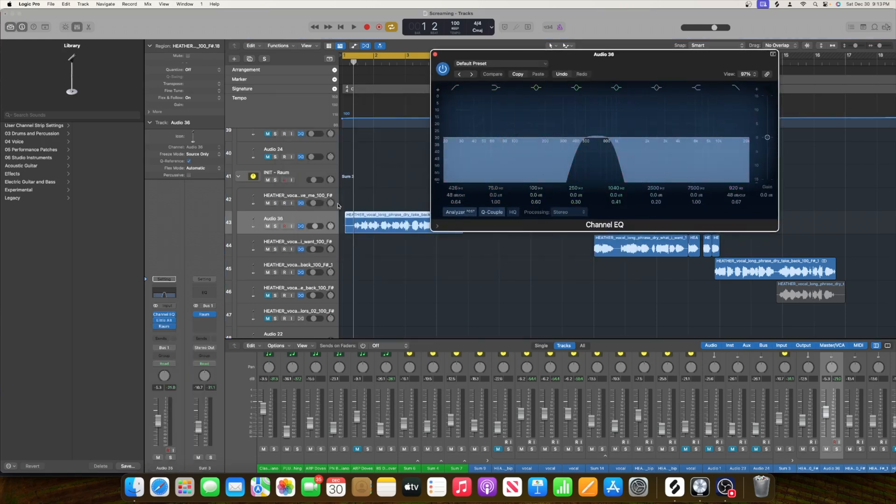
{"action": "left_click", "coordinate": [275, 227]}
{"action": "key", "text": "space"}
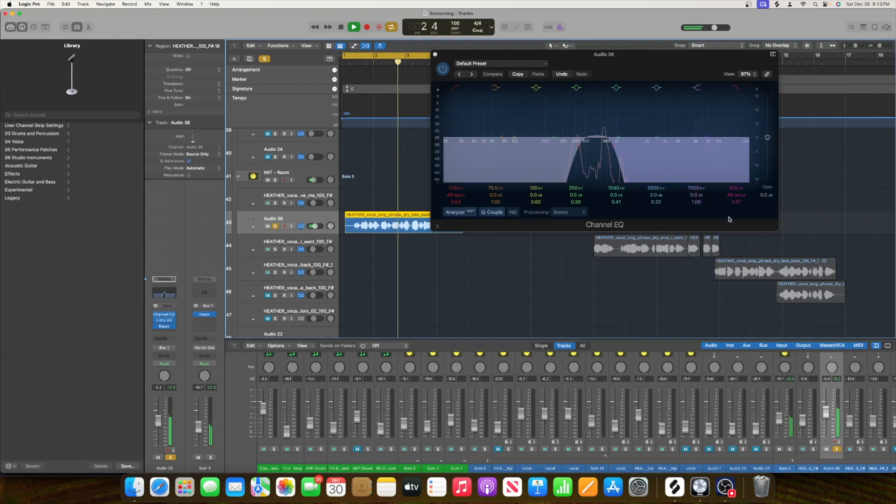
{"action": "key", "text": "space"}
Step: Compare the soloed vocal with the EQ's low-cut and high-cut bands switched off and on, ending with both enabled
{"action": "left_click", "coordinate": [736, 88]}
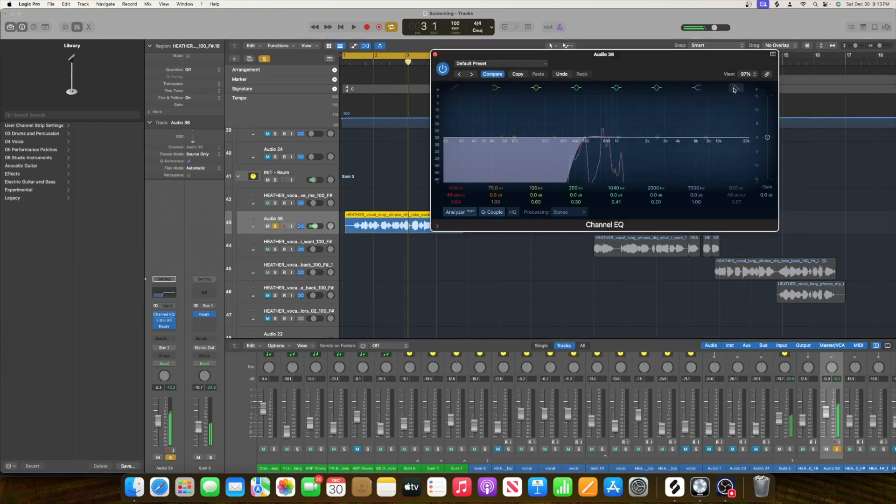
{"action": "left_click", "coordinate": [459, 89]}
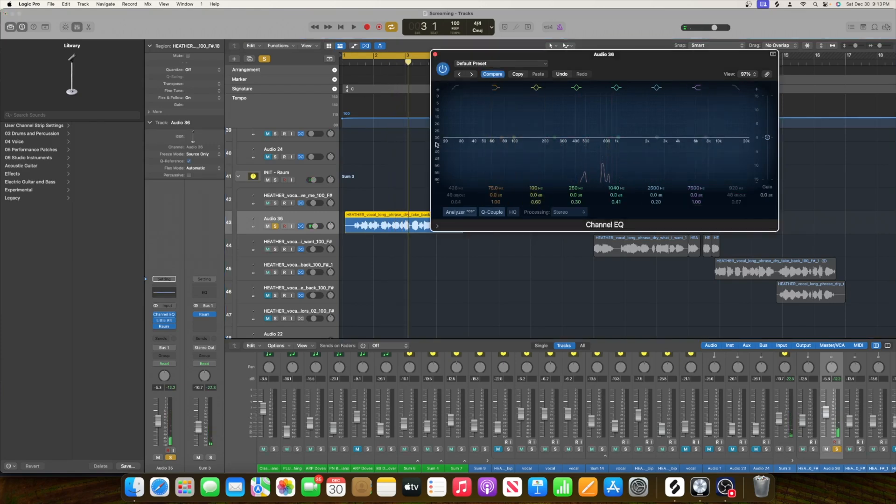
{"action": "left_click", "coordinate": [455, 88]}
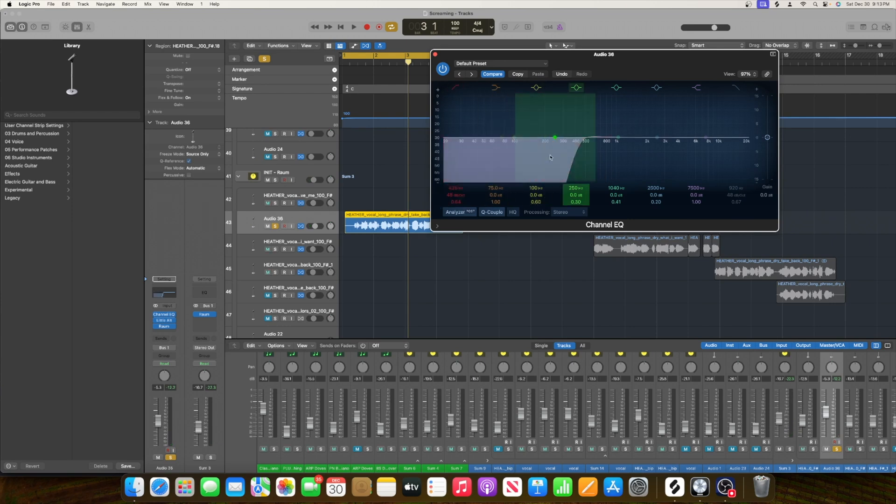
{"action": "left_click", "coordinate": [455, 90]}
{"action": "key", "text": "space"}
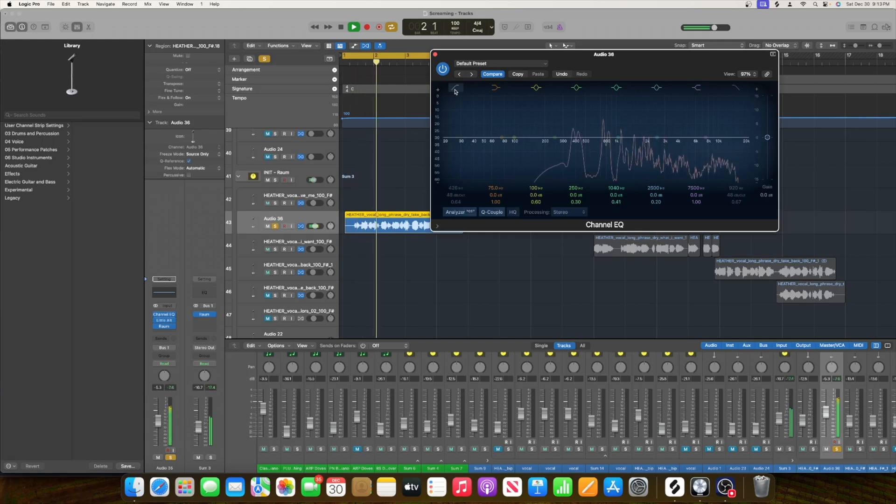
{"action": "left_click", "coordinate": [456, 89]}
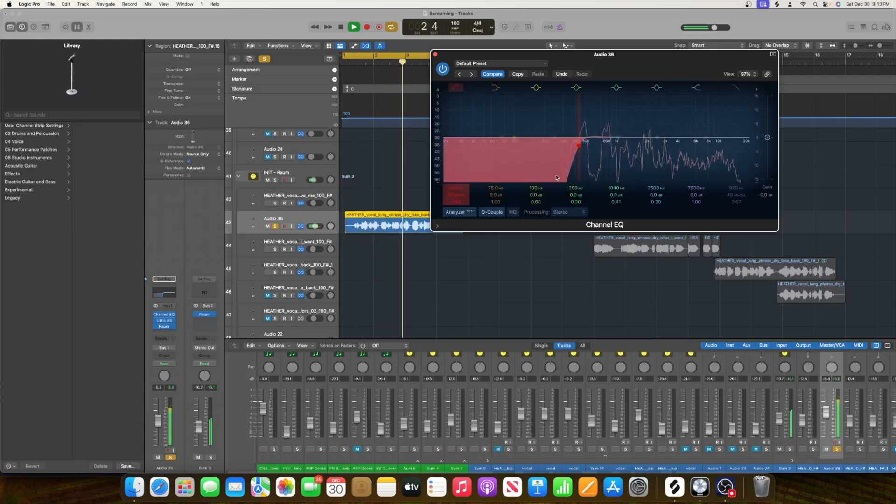
{"action": "left_click", "coordinate": [736, 86]}
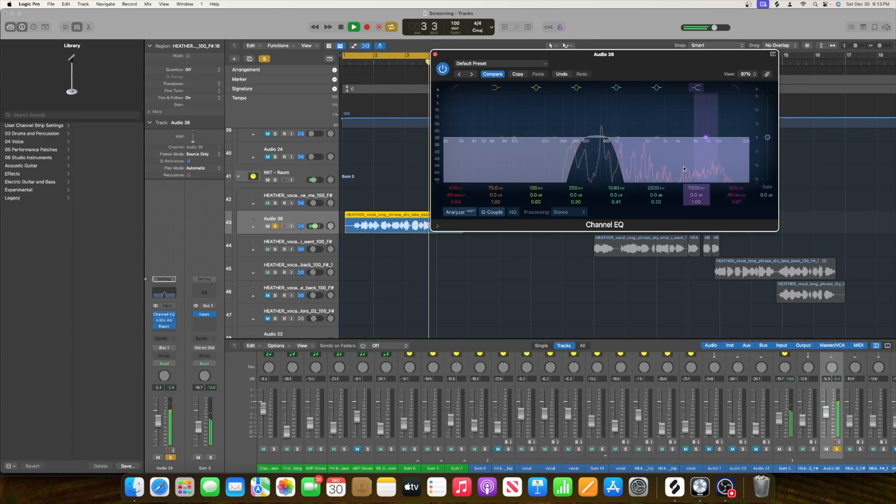
{"action": "key", "text": "space"}
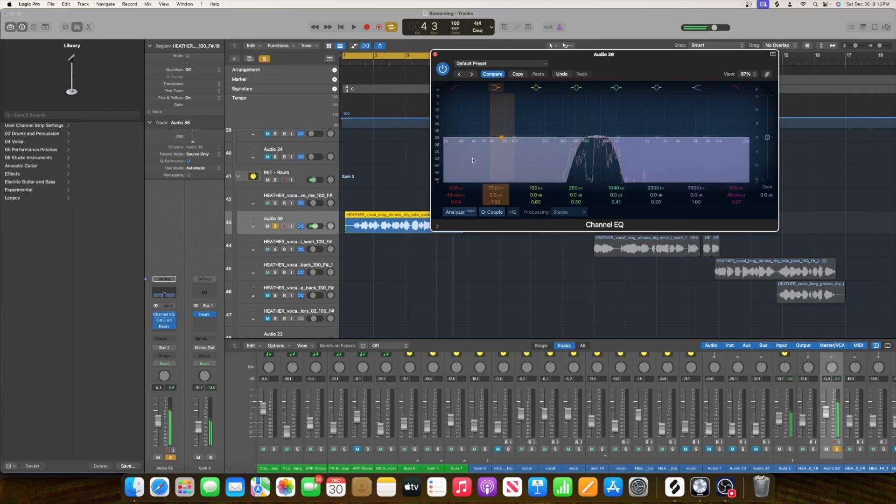
Step: Close the Channel EQ, look over the neighbouring vocal regions, and briefly audition the soloed Audio 36 phrase
{"action": "left_click_drag", "start_coordinate": [449, 56], "coordinate": [447, 161]}
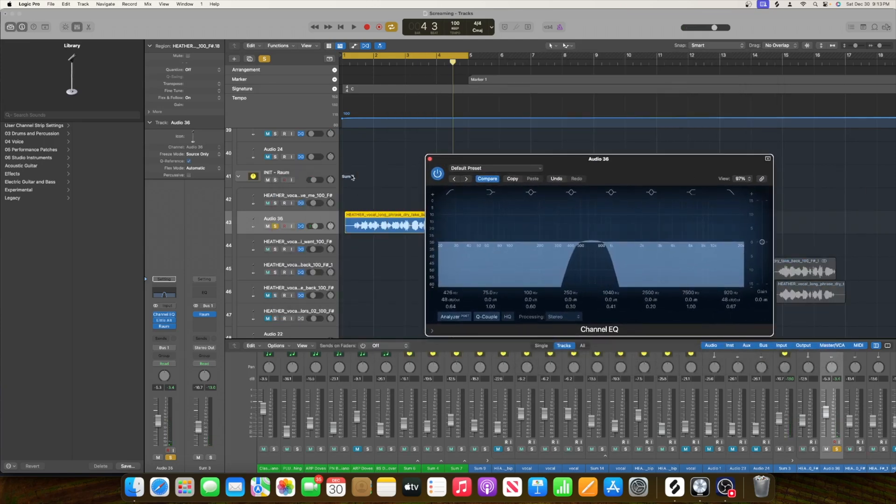
{"action": "left_click", "coordinate": [430, 160]}
{"action": "scroll", "coordinate": [525, 246], "scroll_direction": "right", "scroll_amount": 5}
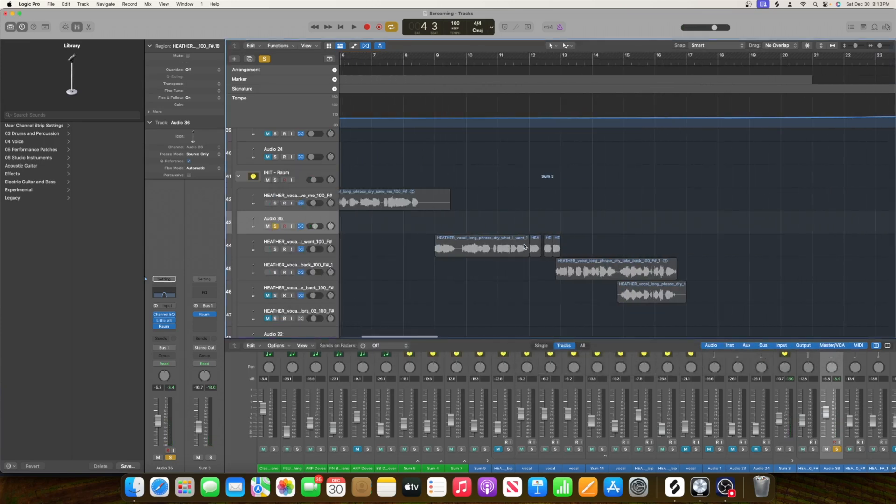
{"action": "scroll", "coordinate": [617, 273], "scroll_direction": "left", "scroll_amount": 2}
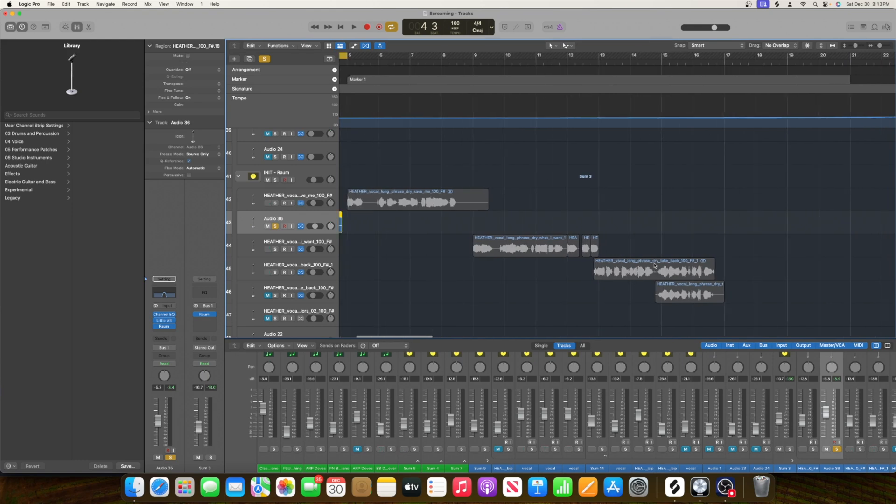
{"action": "scroll", "coordinate": [655, 266], "scroll_direction": "left", "scroll_amount": 5}
{"action": "key", "text": "space"}
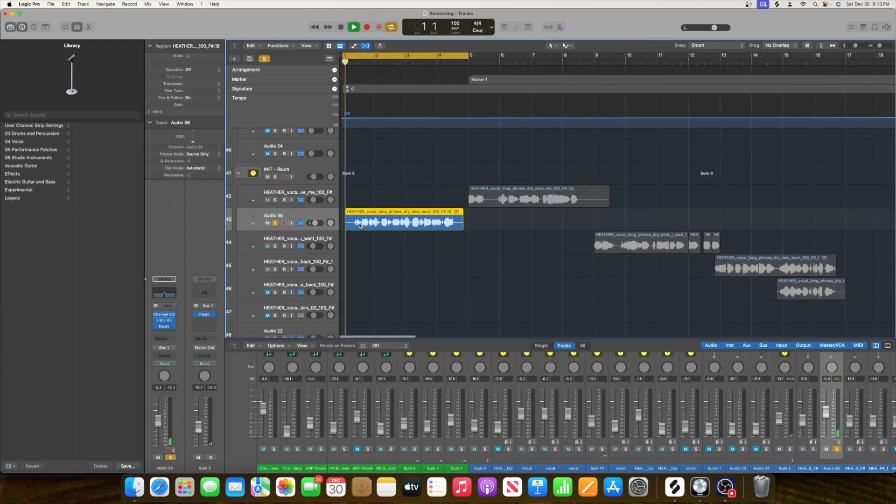
{"action": "key", "text": "space"}
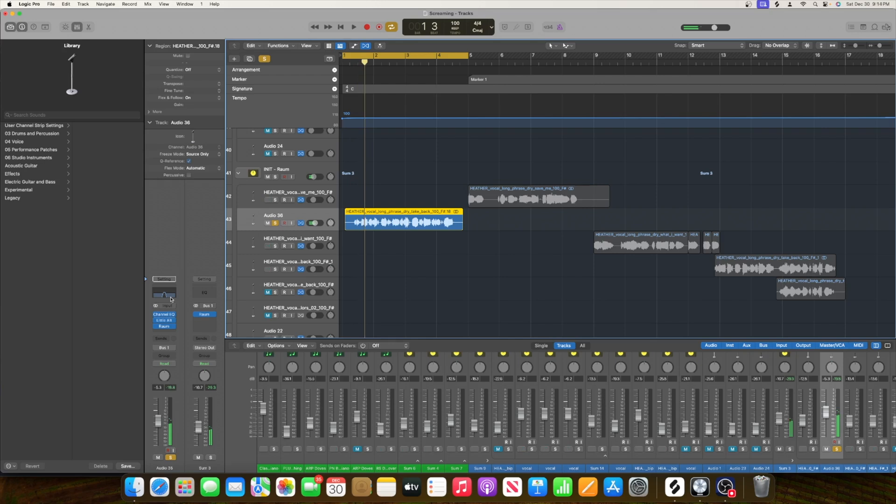
Step: Show the Little AlterBoy settings on Audio 36 without the Channel EQ window open
{"action": "left_click", "coordinate": [171, 300]}
{"action": "left_click", "coordinate": [167, 321]}
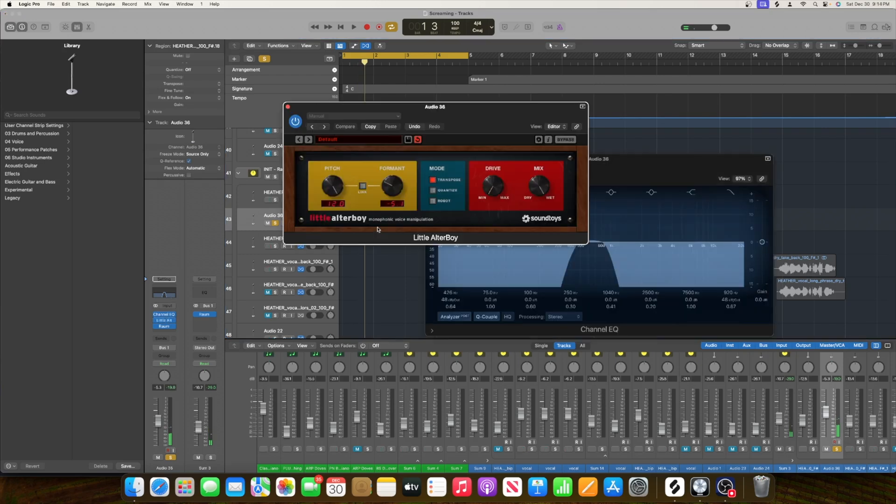
{"action": "left_click_drag", "start_coordinate": [656, 171], "coordinate": [641, 170]}
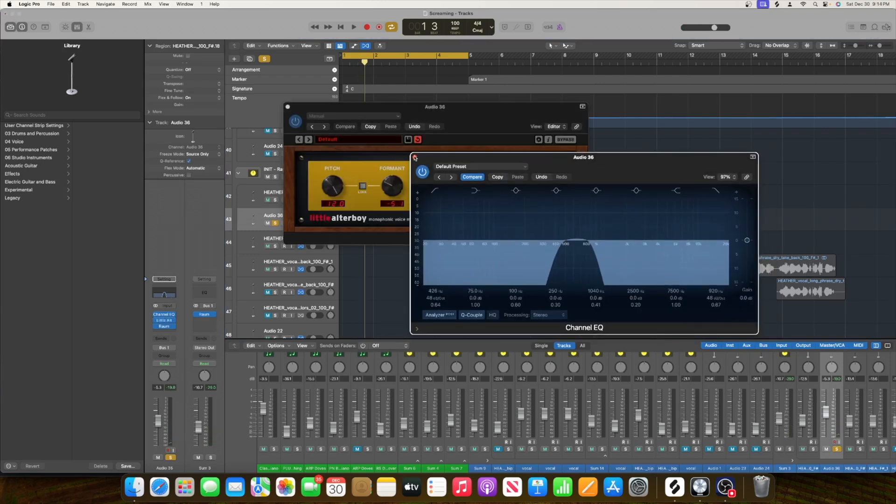
{"action": "left_click", "coordinate": [415, 158]}
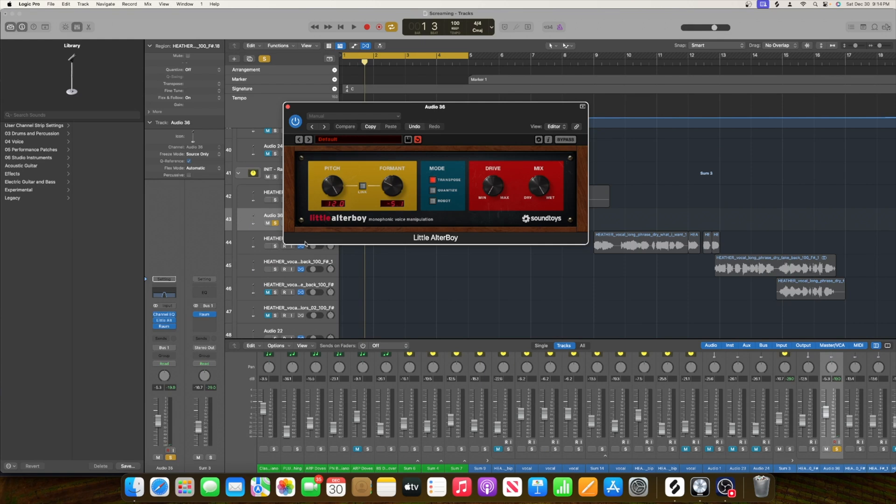
Step: Insert a Neutron 3 Compressor after Raum on Audio 36 and audition the soloed vocal through it
{"action": "left_click", "coordinate": [170, 334]}
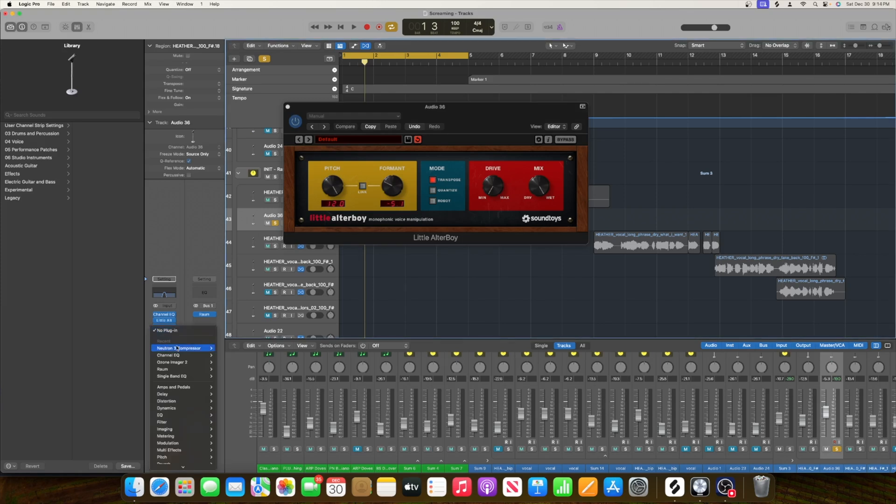
{"action": "left_click", "coordinate": [225, 349]}
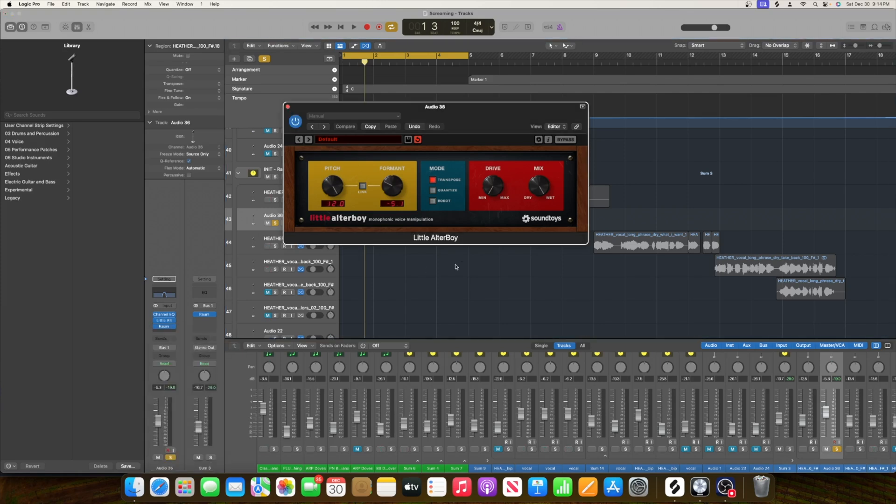
{"action": "left_click_drag", "start_coordinate": [467, 108], "coordinate": [616, 102]}
{"action": "key", "text": "space"}
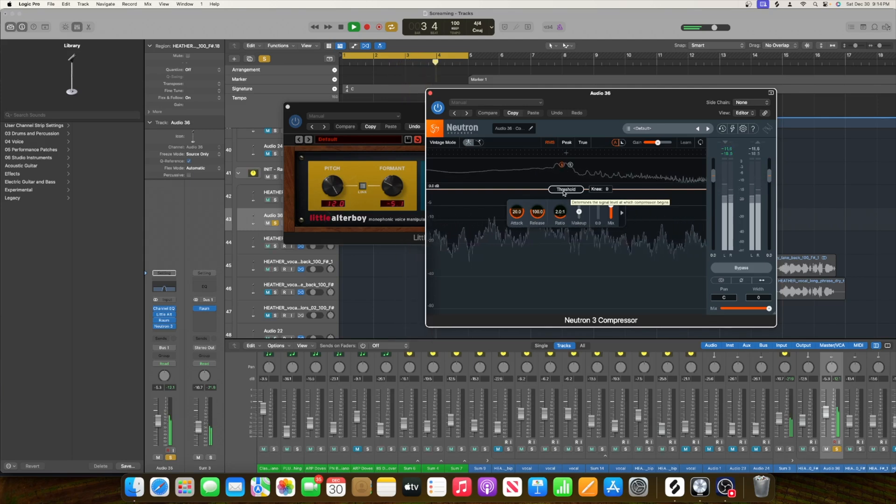
{"action": "key", "text": "space"}
Step: Set the vocal compressor's threshold to -23.5 dB, ratio to 3.9:1, release to 72.6 and attack to 6.1
{"action": "left_click_drag", "start_coordinate": [565, 192], "coordinate": [561, 266]}
{"action": "key", "text": "space"}
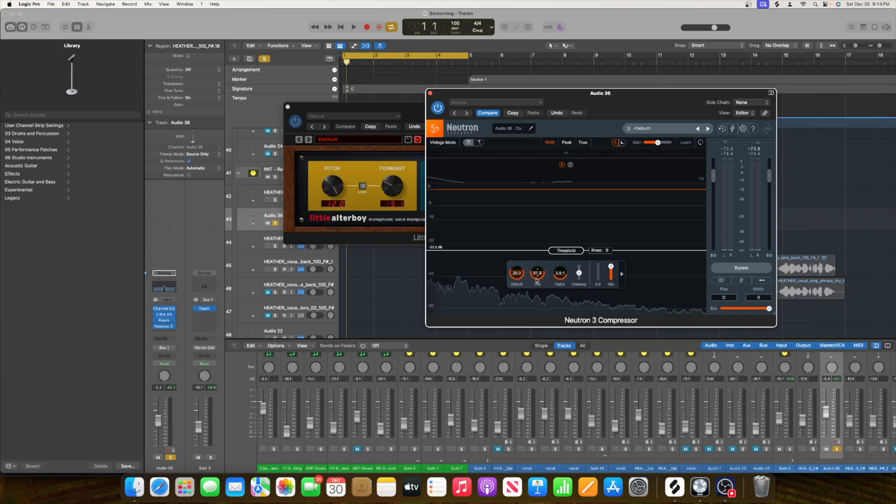
{"action": "left_click_drag", "start_coordinate": [516, 287], "coordinate": [515, 290]}
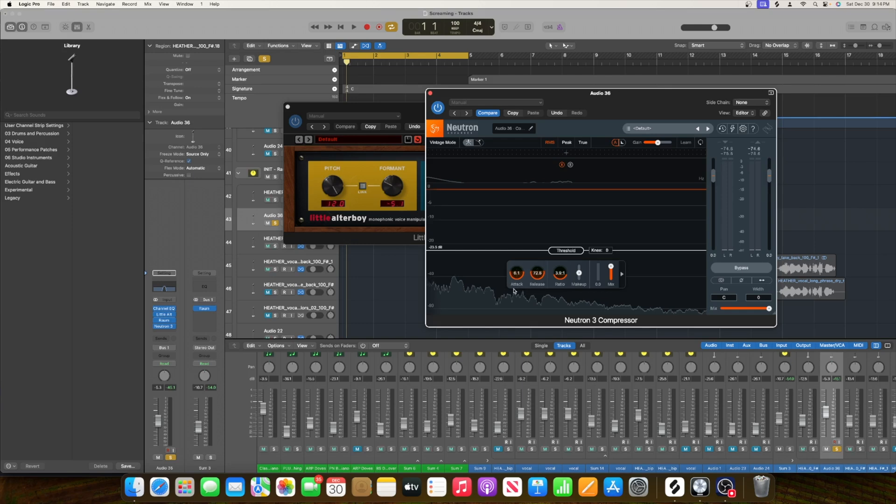
Step: Audition the compressed Audio 36 vocal, and close the Neutron 3 Compressor and Little AlterBoy windows
{"action": "key", "text": "space"}
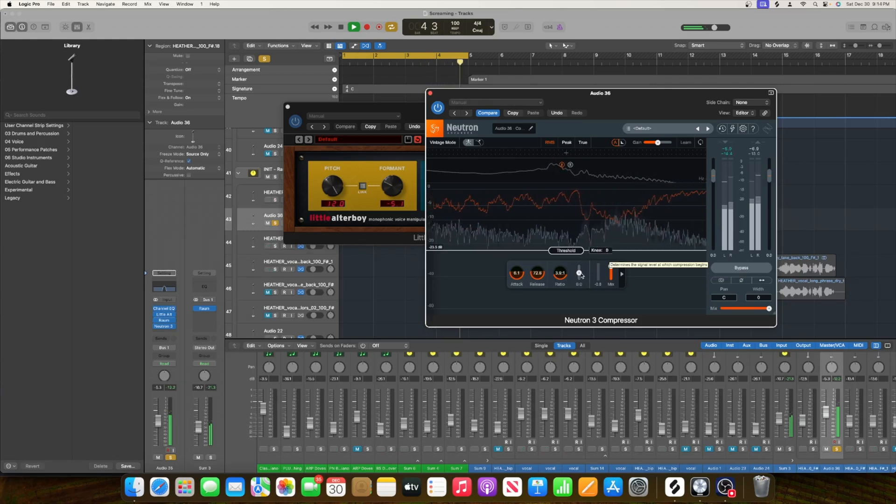
{"action": "key", "text": "space"}
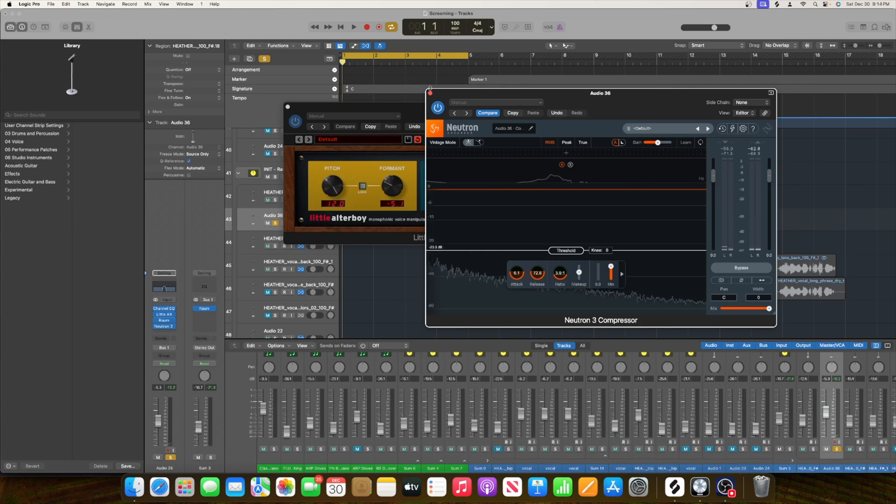
{"action": "left_click", "coordinate": [430, 93]}
{"action": "left_click", "coordinate": [287, 108]}
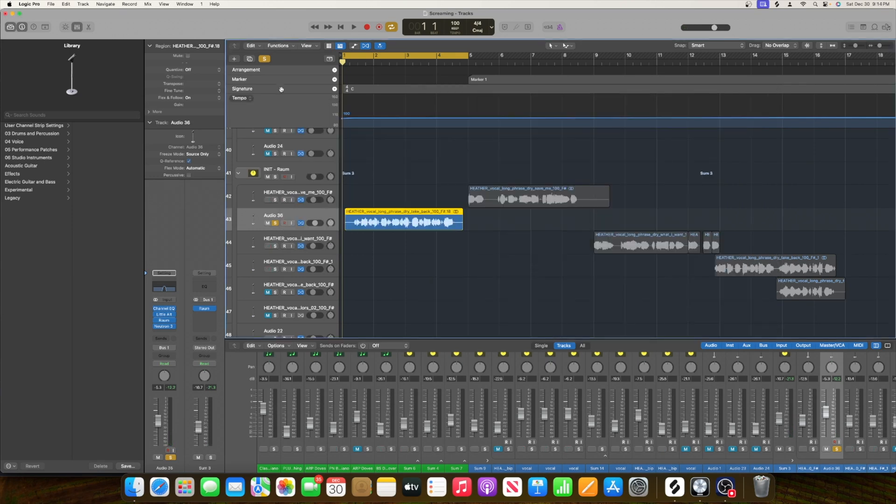
Step: Clear the track solo and play the opening bars to hear the Audio 36 vocal in the full mix
{"action": "left_click", "coordinate": [265, 59]}
{"action": "key", "text": "space"}
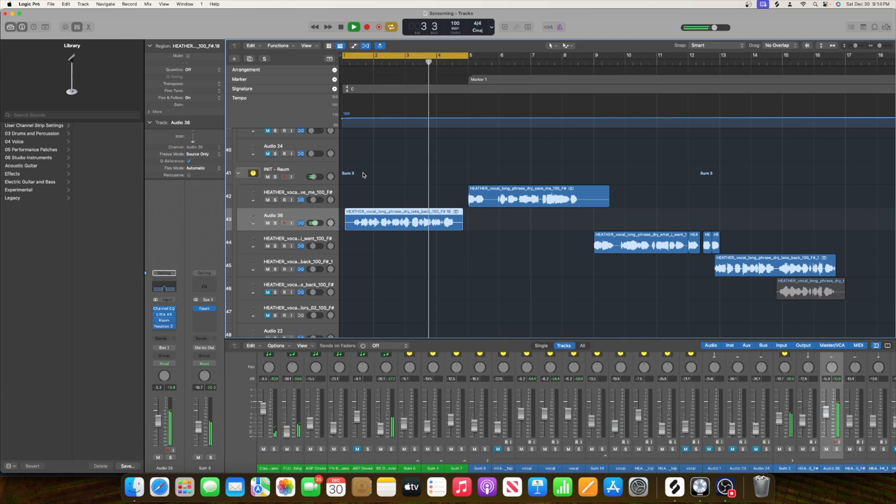
{"action": "scroll", "coordinate": [422, 265], "scroll_direction": "up", "scroll_amount": 1}
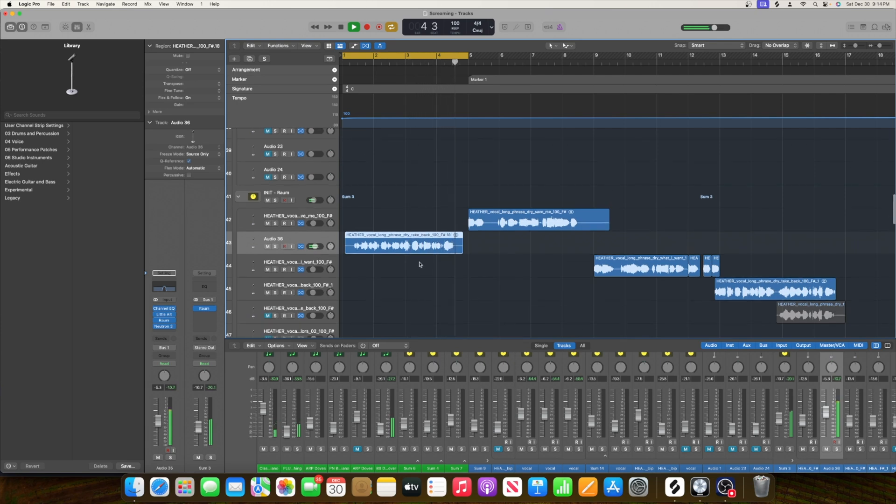
{"action": "key", "text": "space"}
Step: Move the cycle range to bars 5 to 9 and find the vocal phrase for that section in the INIT - Raum stack
{"action": "left_click_drag", "start_coordinate": [438, 57], "coordinate": [543, 56]}
{"action": "scroll", "coordinate": [517, 209], "scroll_direction": "down", "scroll_amount": 1}
{"action": "scroll", "coordinate": [517, 209], "scroll_direction": "down", "scroll_amount": 8}
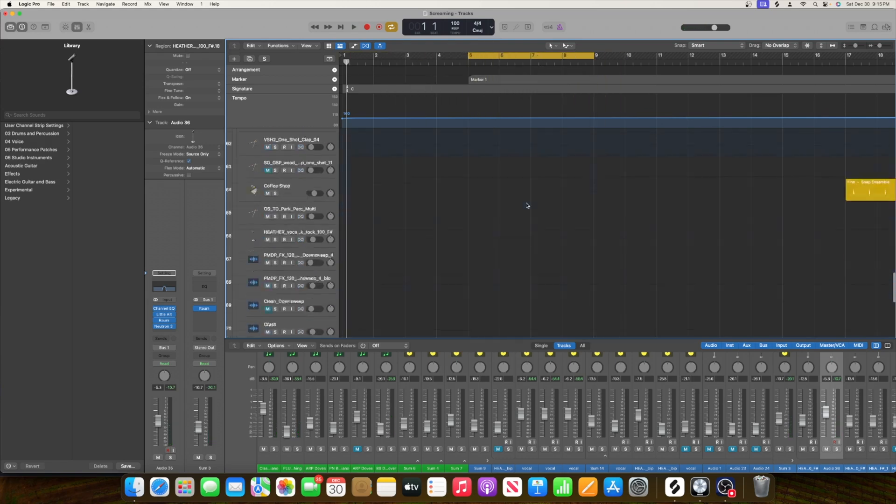
{"action": "scroll", "coordinate": [528, 206], "scroll_direction": "down", "scroll_amount": 3}
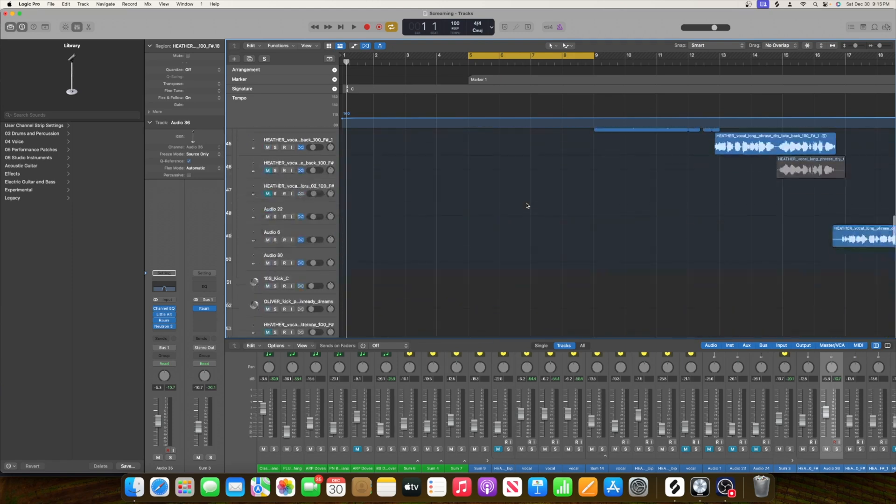
{"action": "scroll", "coordinate": [383, 230], "scroll_direction": "up", "scroll_amount": 20}
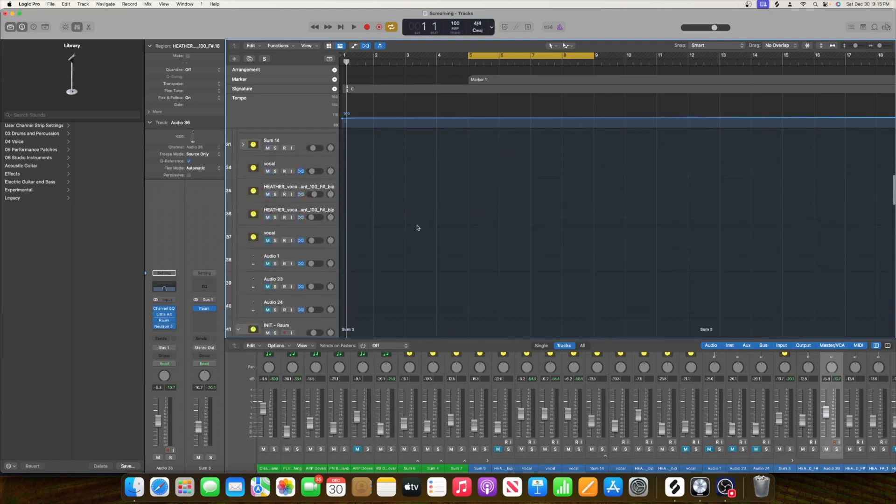
{"action": "scroll", "coordinate": [418, 228], "scroll_direction": "down", "scroll_amount": 20}
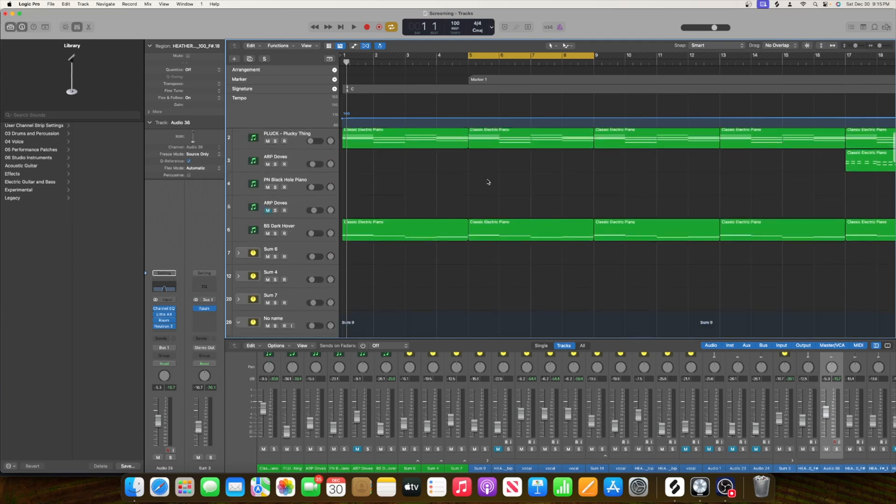
{"action": "scroll", "coordinate": [493, 184], "scroll_direction": "down", "scroll_amount": 6}
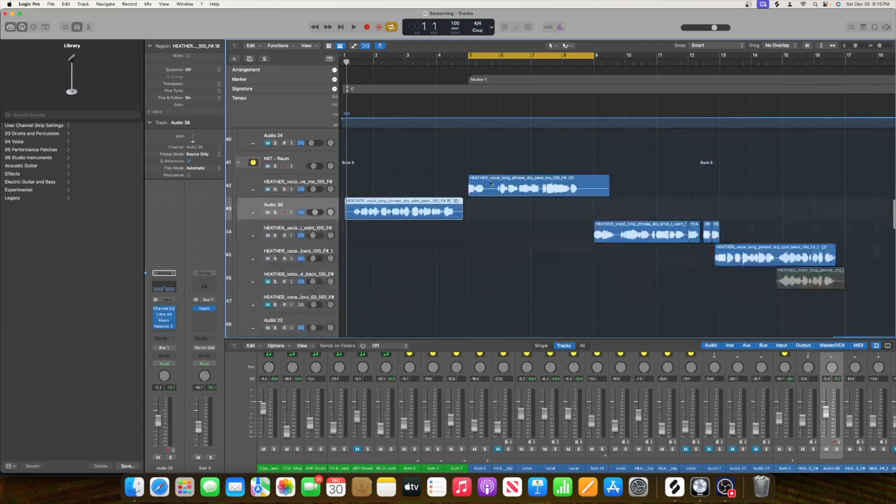
Step: Solo the save_me vocal track in the INIT - Raum stack and audition its phrase from bar 5
{"action": "left_click", "coordinate": [288, 179]}
{"action": "left_click", "coordinate": [275, 189]}
{"action": "scroll", "coordinate": [265, 185], "scroll_direction": "down", "scroll_amount": 1}
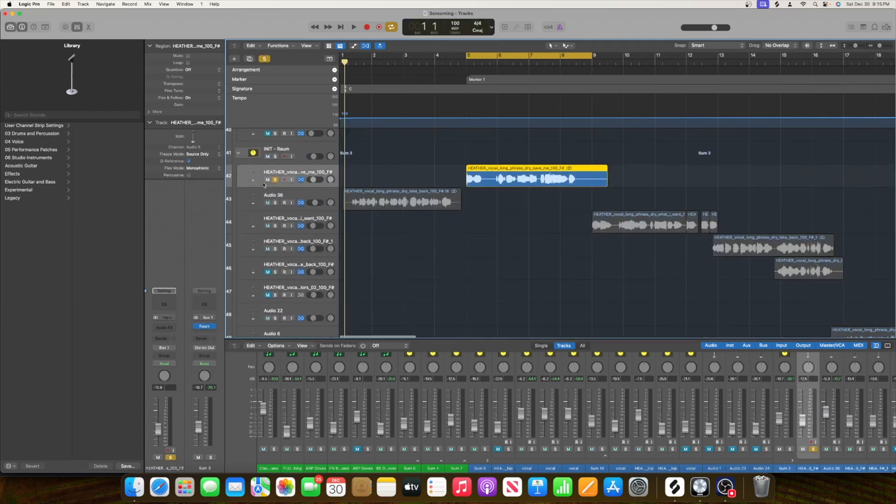
{"action": "key", "text": "space"}
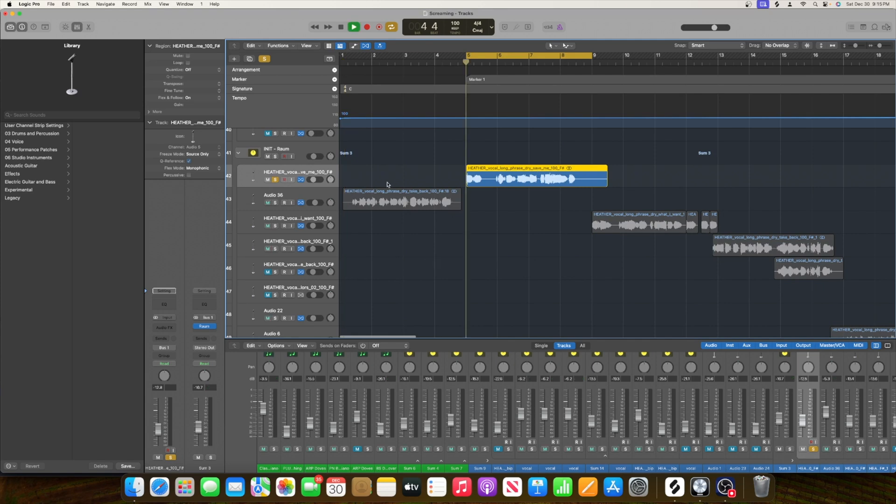
{"action": "key", "text": "space"}
Step: Review the tracks in the INIT - Raum stack and bring up the track options for Audio 1, Audio 23 and Audio 24
{"action": "left_click", "coordinate": [291, 149]}
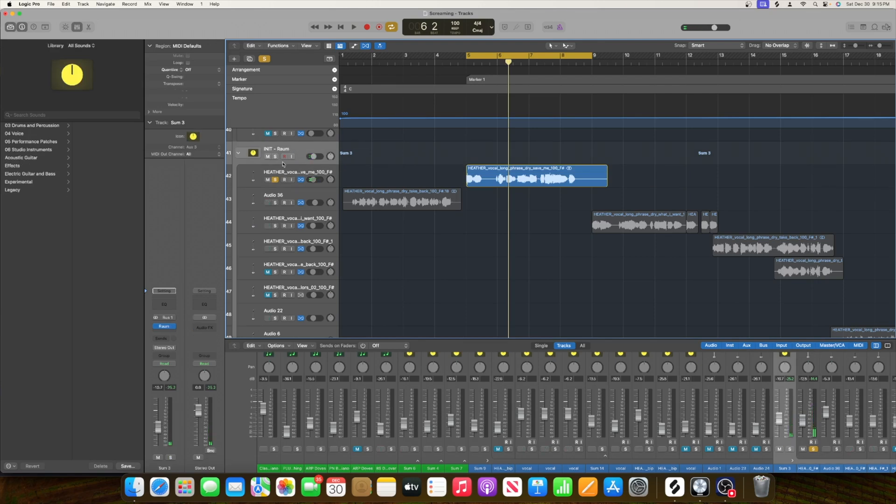
{"action": "scroll", "coordinate": [287, 191], "scroll_direction": "down", "scroll_amount": 5}
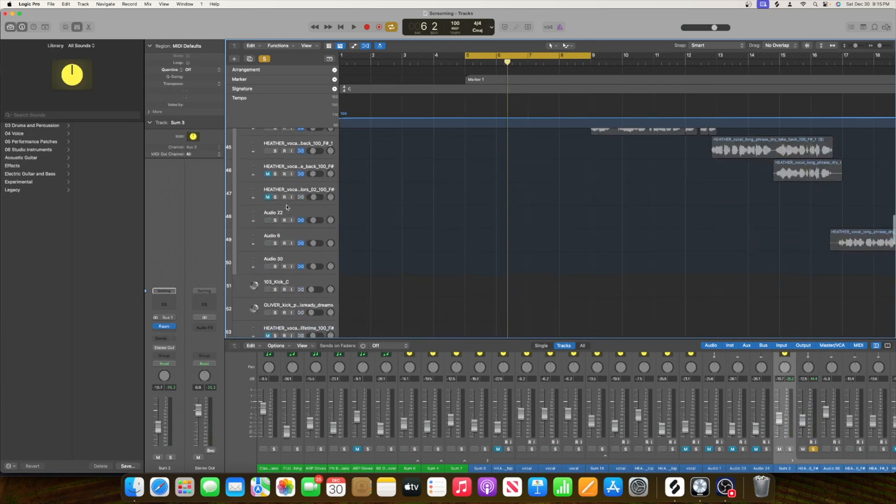
{"action": "scroll", "coordinate": [285, 191], "scroll_direction": "up", "scroll_amount": 5}
{"action": "left_click", "coordinate": [289, 179]}
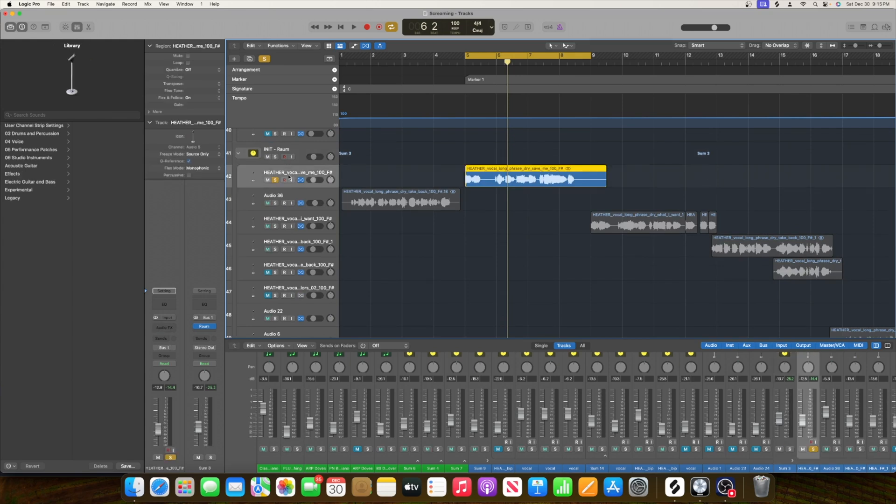
{"action": "scroll", "coordinate": [287, 188], "scroll_direction": "up", "scroll_amount": 3}
{"action": "left_click", "coordinate": [291, 192]}
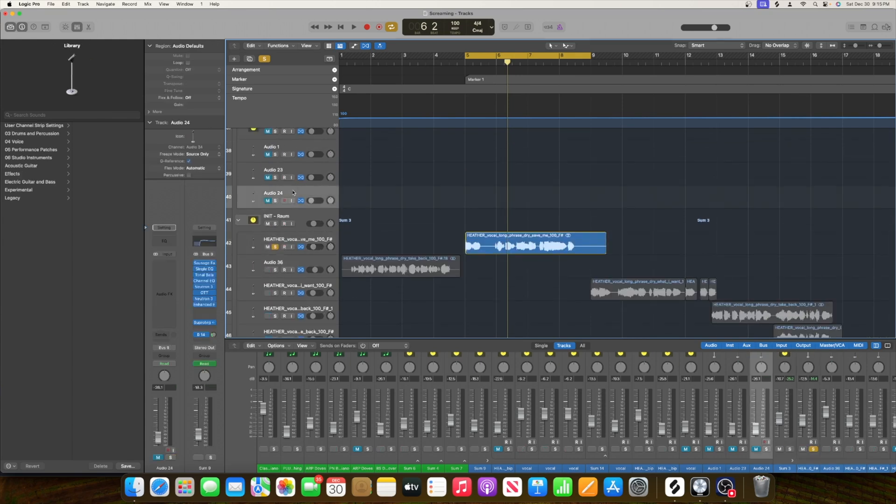
{"action": "left_click", "coordinate": [264, 150], "text": "shift"}
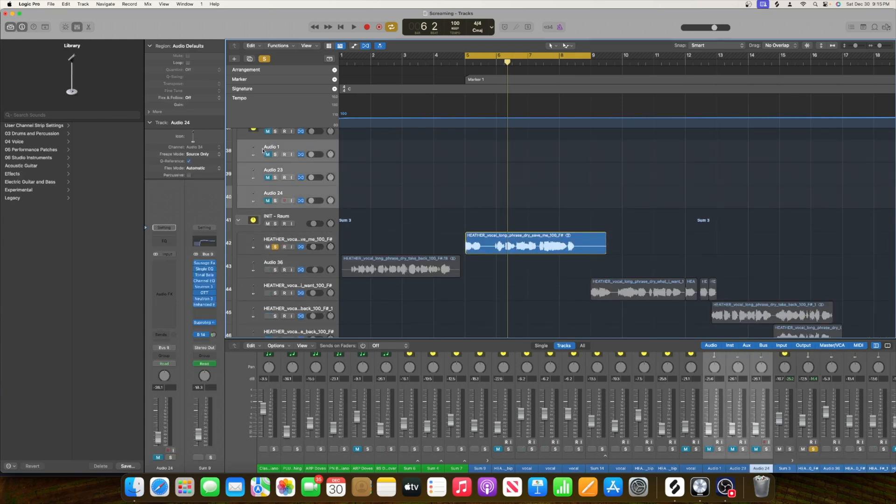
{"action": "right_click", "coordinate": [290, 172]}
{"action": "left_click", "coordinate": [318, 248]}
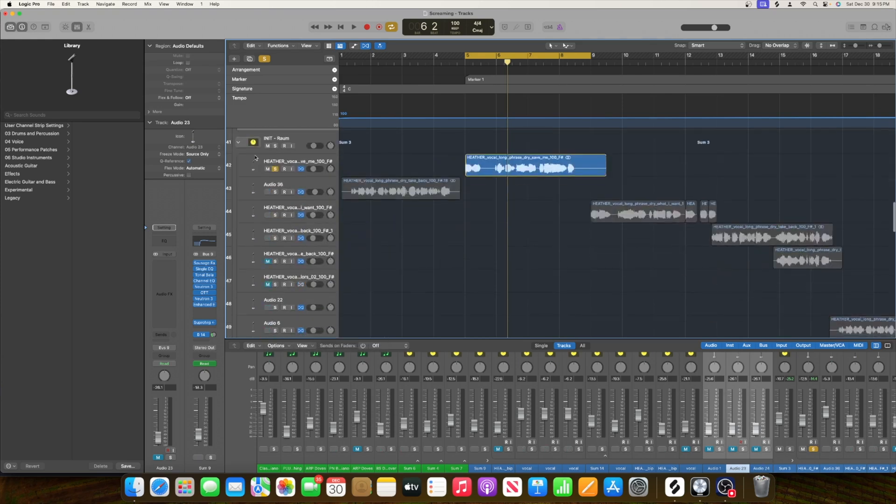
Step: Collapse the INIT - Raum stack to its summing track, and expand it again to show the save_me vocal
{"action": "left_click", "coordinate": [240, 145]}
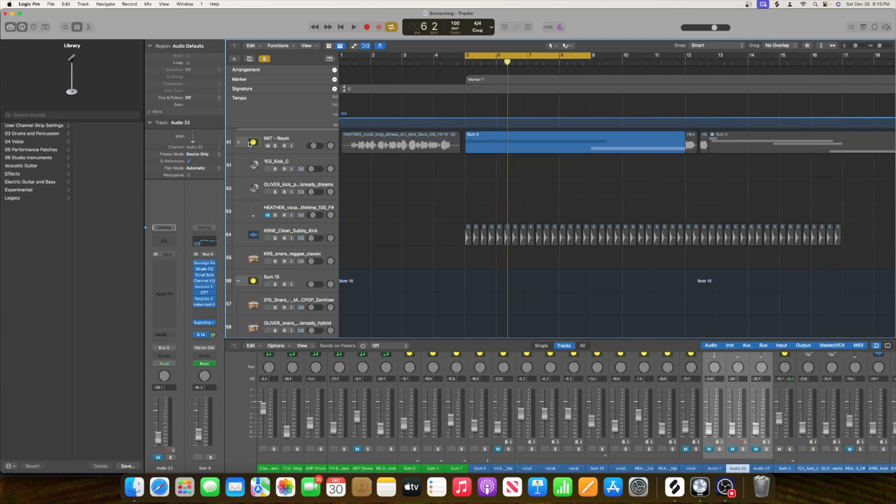
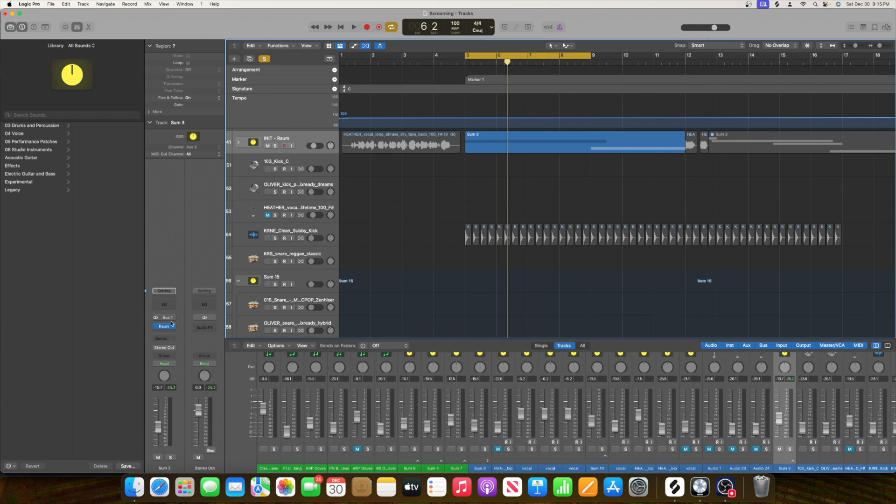
{"action": "left_click", "coordinate": [239, 143]}
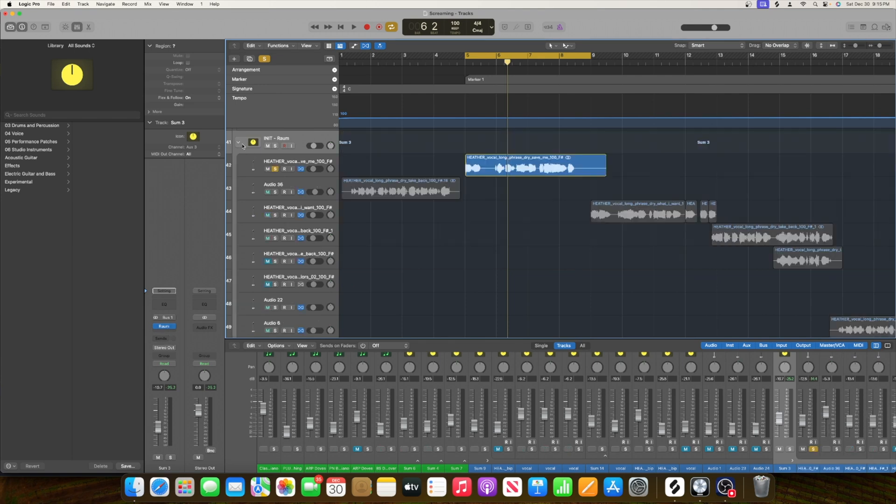
{"action": "left_click", "coordinate": [302, 159]}
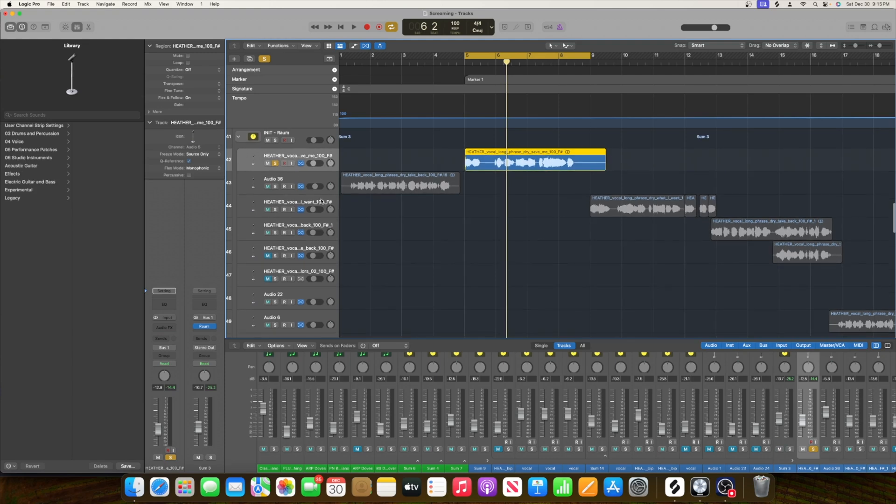
Step: Remove the Raum reverb from the INIT - Raum summing stack's channel strip
{"action": "left_click", "coordinate": [302, 135]}
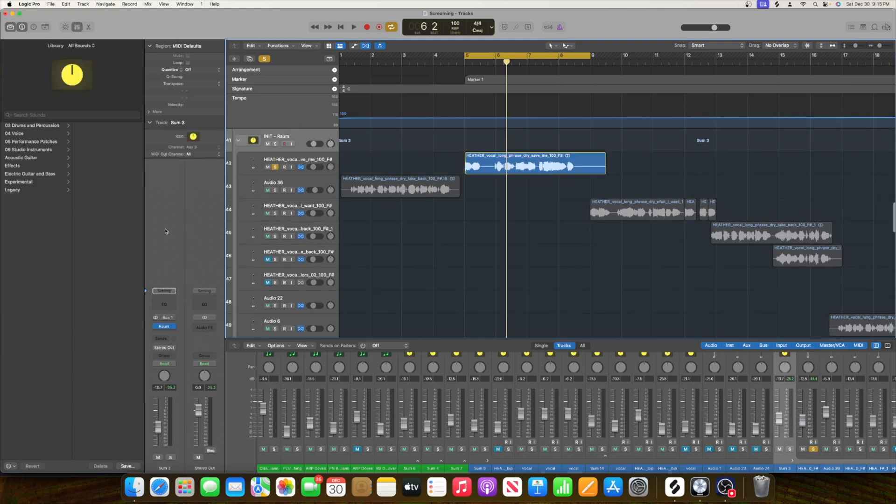
{"action": "left_click", "coordinate": [173, 326]}
{"action": "left_click", "coordinate": [185, 307]}
Step: Add a send to Bus 16 on the save_me vocal track
{"action": "left_click", "coordinate": [310, 158]}
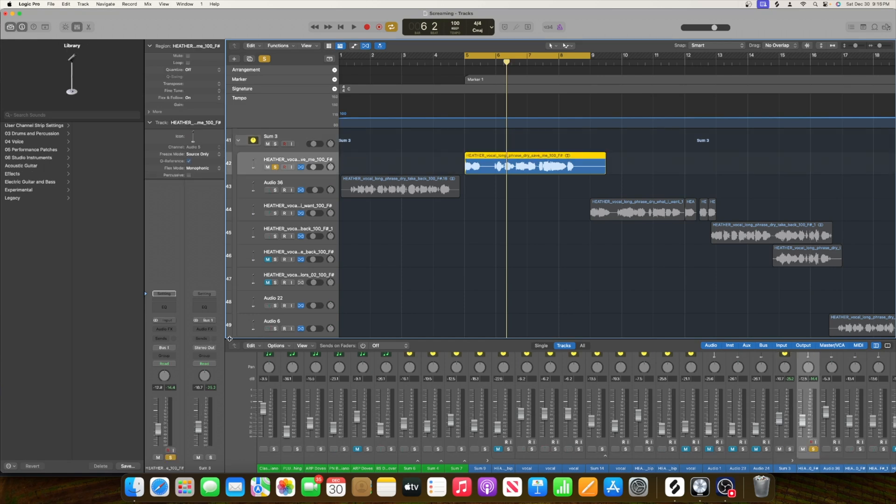
{"action": "left_click", "coordinate": [166, 329]}
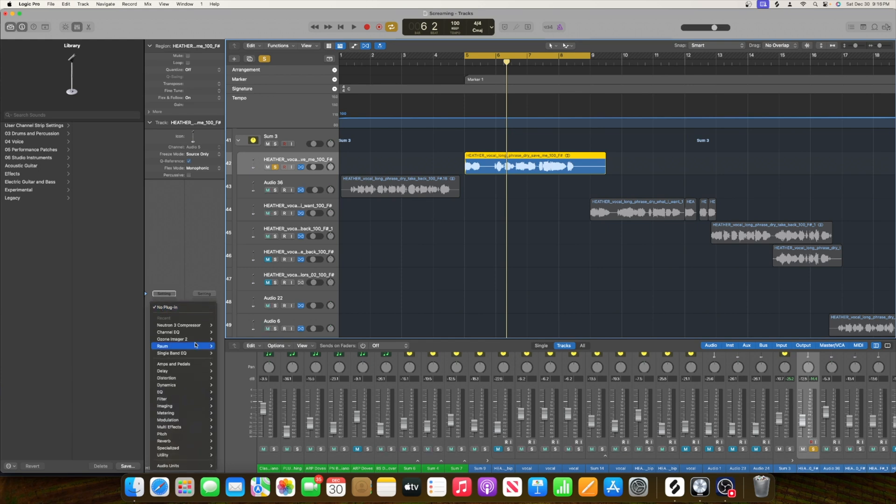
{"action": "left_click", "coordinate": [205, 197]}
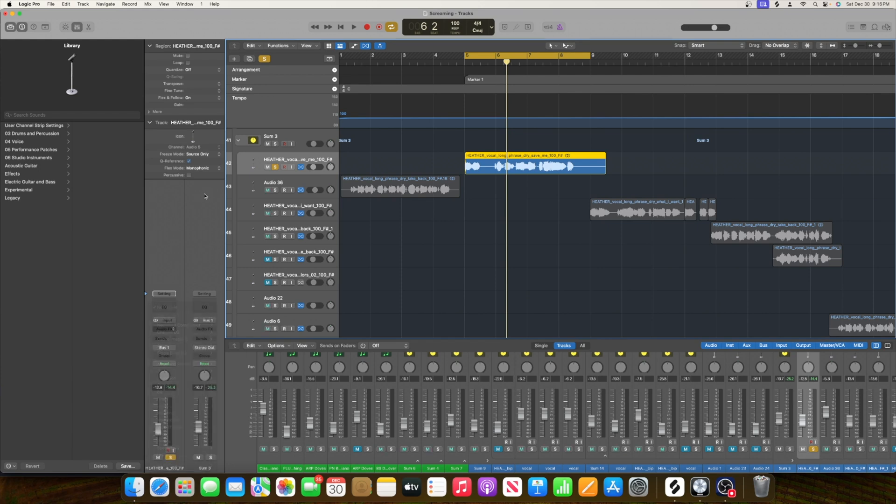
{"action": "left_click", "coordinate": [163, 339]}
{"action": "mouse_move", "coordinate": [175, 349]}
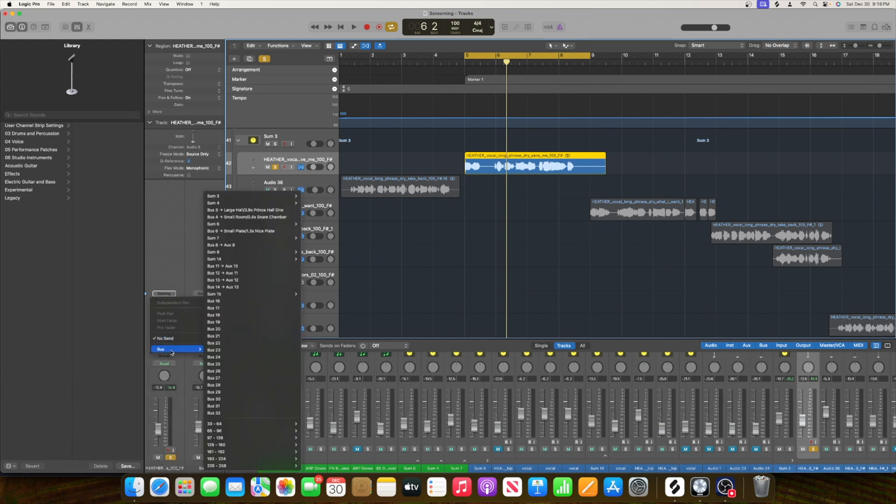
{"action": "left_click", "coordinate": [223, 301]}
Step: Insert the Raum reverb on Aux 16 with its INIT - Raum preset, and close the plug-in window
{"action": "left_click", "coordinate": [204, 325]}
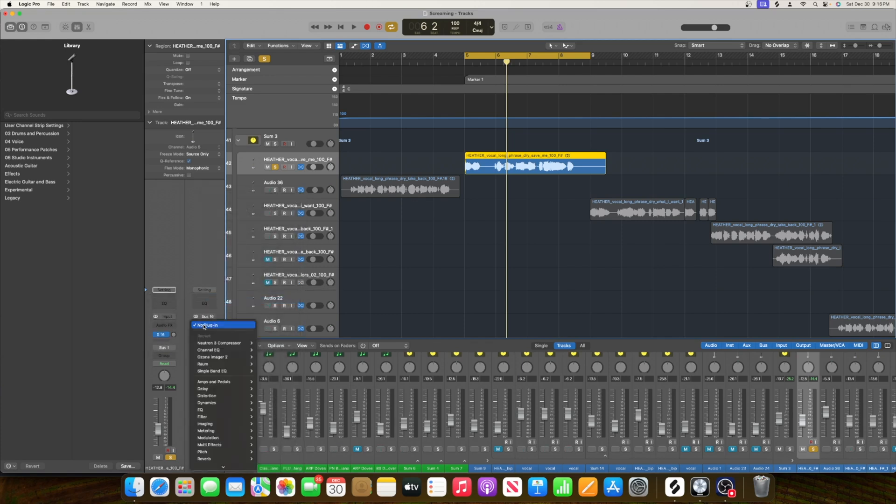
{"action": "left_click", "coordinate": [205, 364]}
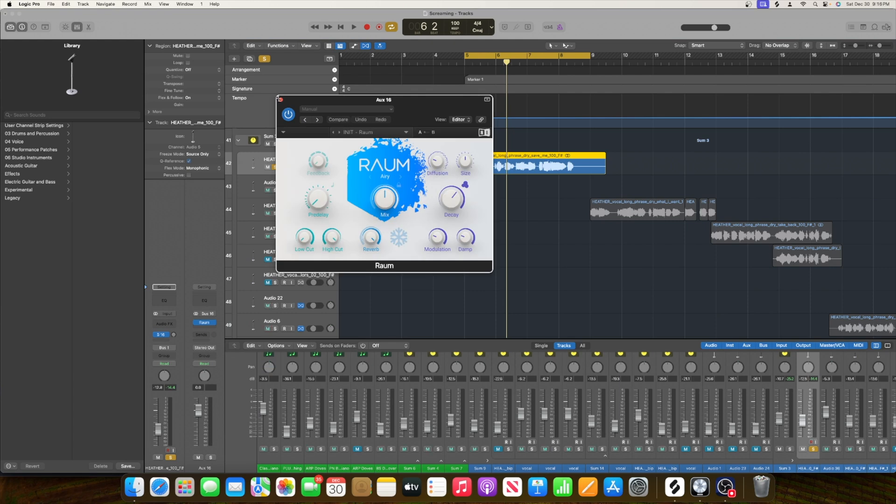
{"action": "left_click", "coordinate": [281, 99]}
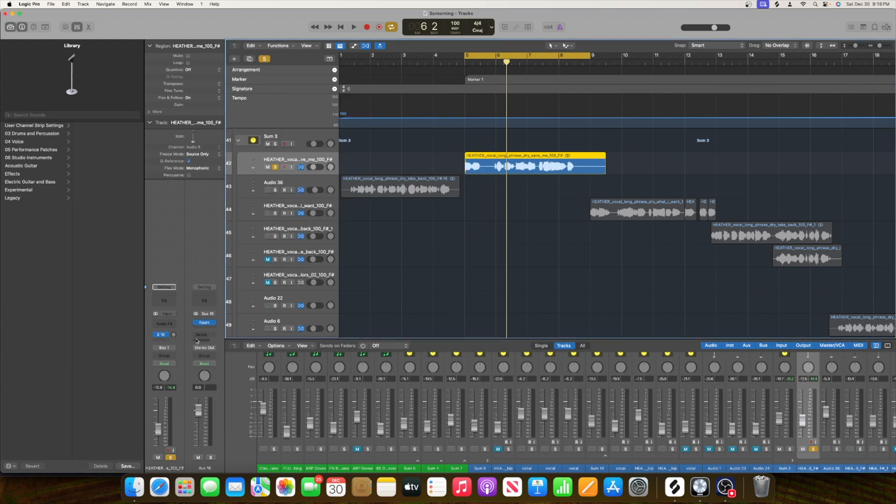
Step: Set the save_me vocal's Bus 16 send level to about -15.7 dB and audition the vocal with the reverb
{"action": "scroll", "coordinate": [398, 235], "scroll_direction": "right", "scroll_amount": 2}
{"action": "scroll", "coordinate": [398, 235], "scroll_direction": "left", "scroll_amount": 2}
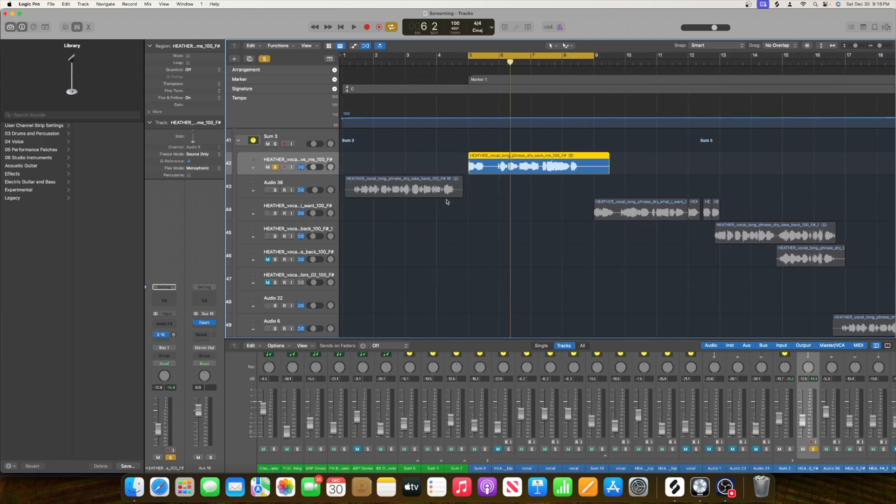
{"action": "scroll", "coordinate": [447, 201], "scroll_direction": "down", "scroll_amount": 2}
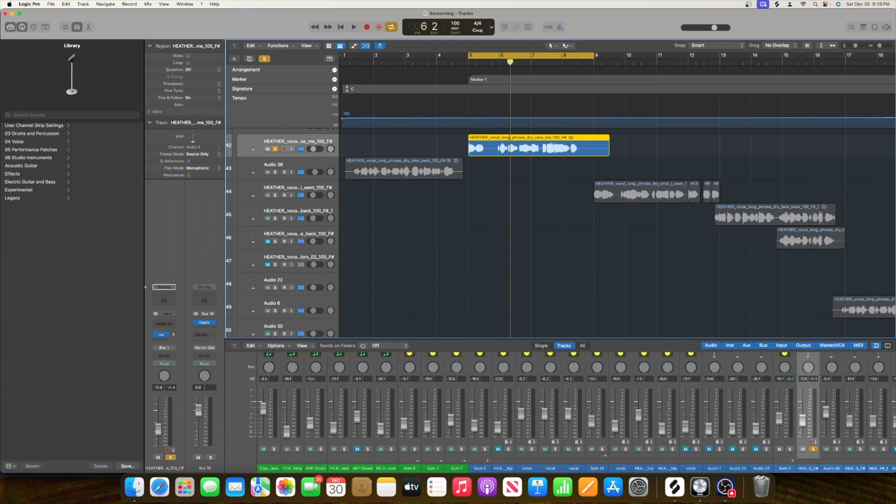
{"action": "left_click_drag", "start_coordinate": [173, 335], "coordinate": [175, 326]}
{"action": "key", "text": "space"}
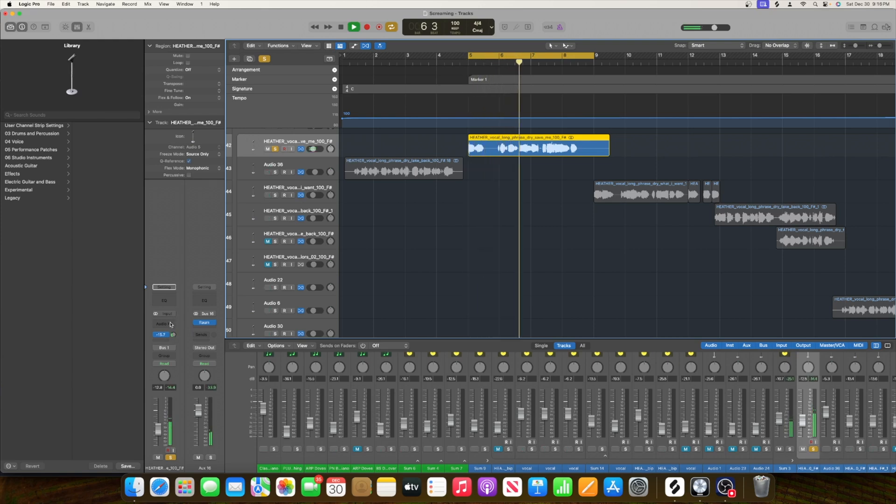
{"action": "key", "text": "space"}
Step: Insert Ozone Imager 2 after Raum on Aux 16
{"action": "left_click", "coordinate": [203, 329]}
{"action": "mouse_move", "coordinate": [218, 366]}
{"action": "left_click", "coordinate": [261, 366]}
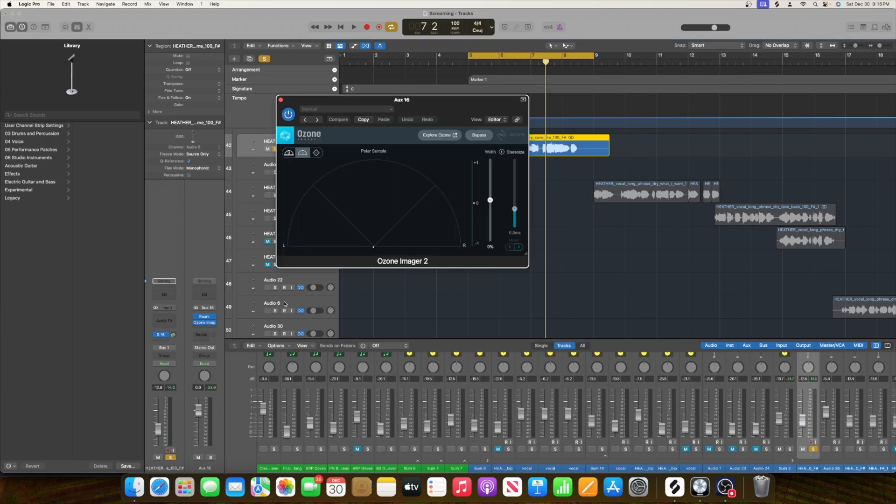
Step: Replace Ozone Imager 2 on Aux 16 with Native Instruments' Supercharger GT compressor
{"action": "left_click", "coordinate": [209, 323]}
{"action": "mouse_move", "coordinate": [267, 466]}
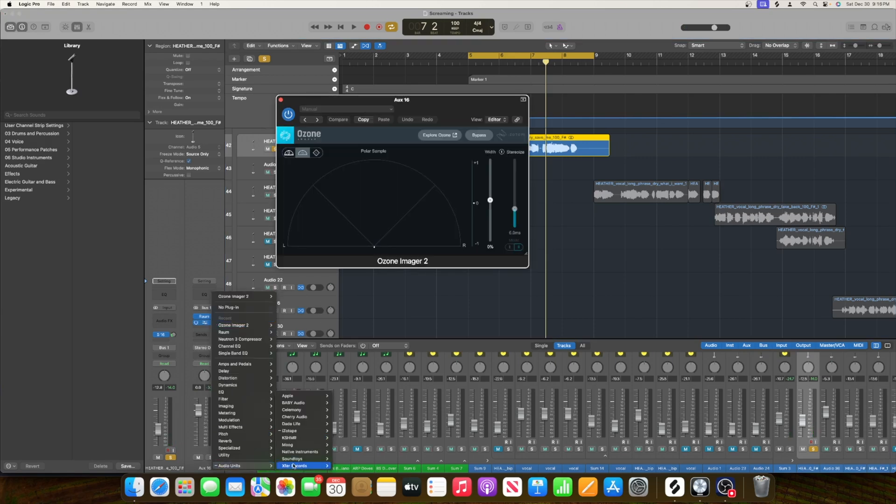
{"action": "mouse_move", "coordinate": [302, 452]}
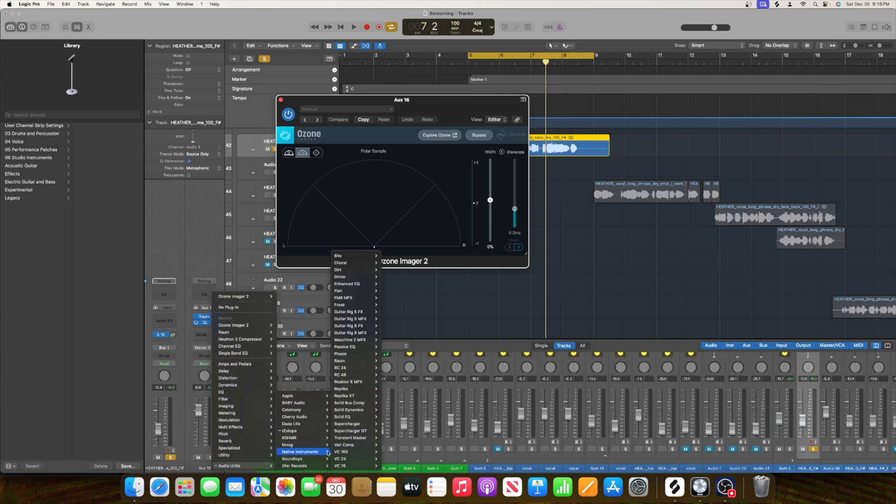
{"action": "left_click", "coordinate": [349, 431]}
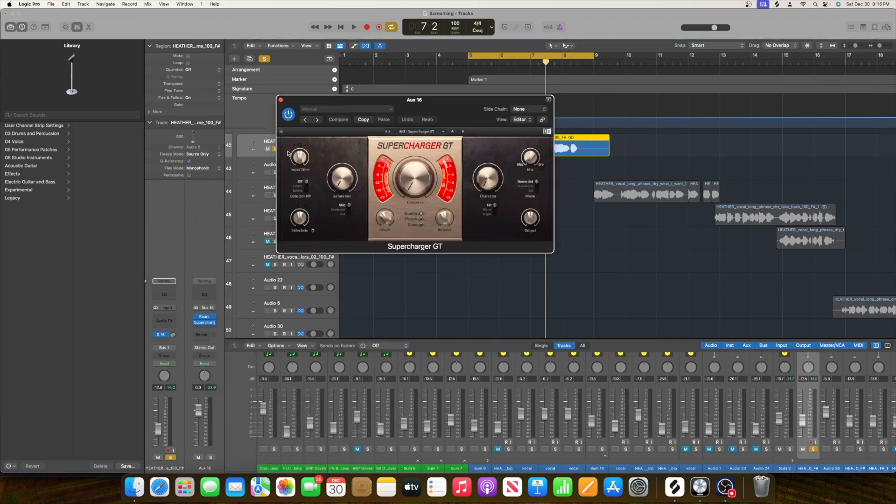
Step: Set Supercharger GT's side-chain source to the what_i_want vocal track, Audio 2
{"action": "left_click_drag", "start_coordinate": [514, 102], "coordinate": [404, 87]}
{"action": "left_click", "coordinate": [436, 93]}
{"action": "mouse_move", "coordinate": [452, 108]}
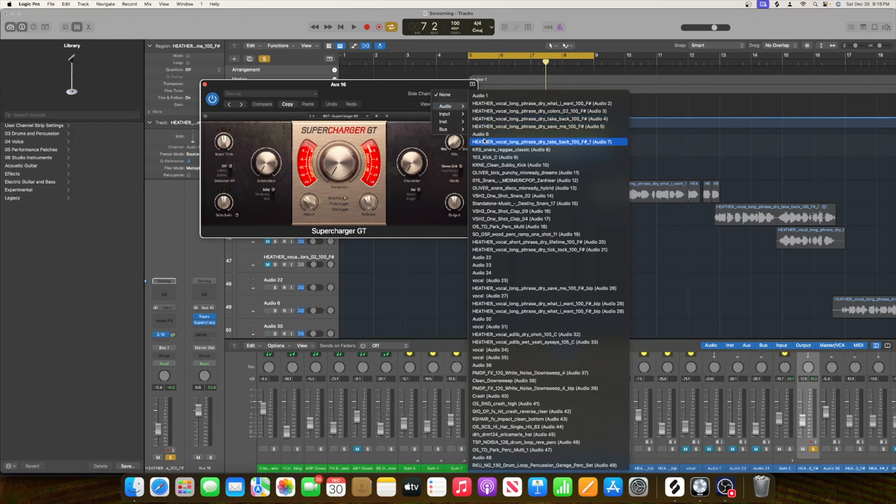
{"action": "left_click", "coordinate": [372, 87]}
{"action": "left_click_drag", "start_coordinate": [372, 86], "coordinate": [560, 185]}
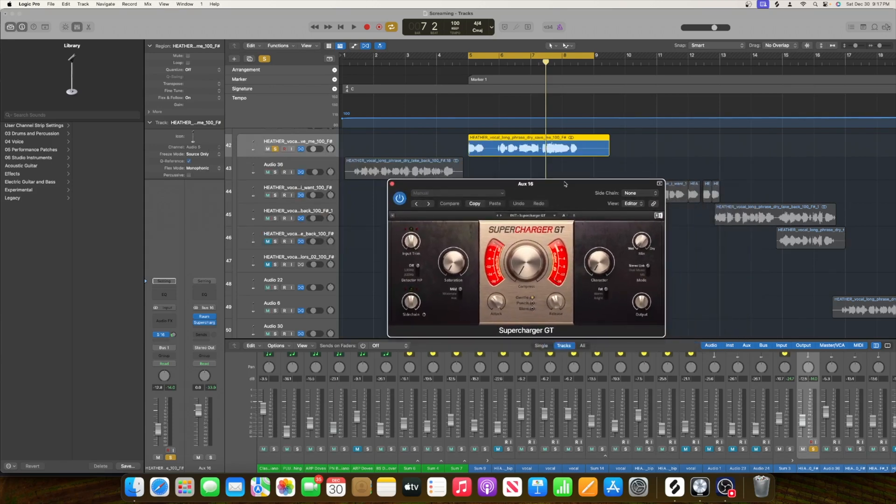
{"action": "left_click", "coordinate": [639, 193]}
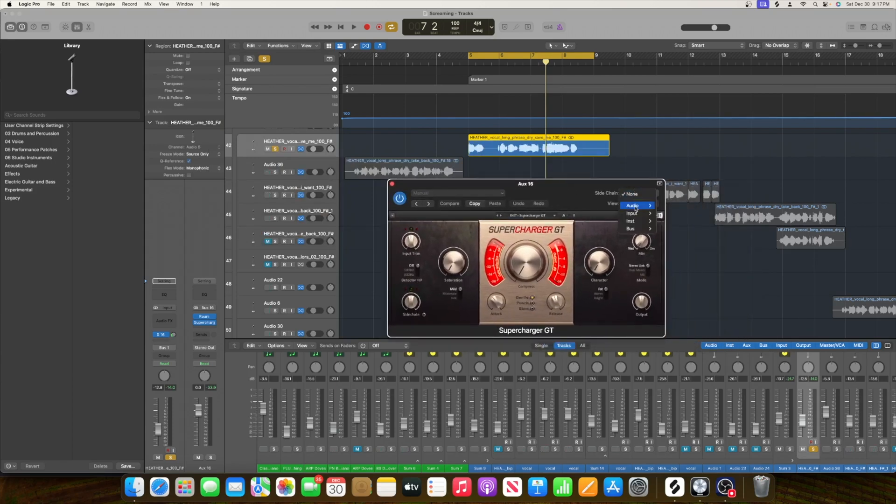
{"action": "mouse_move", "coordinate": [635, 206]}
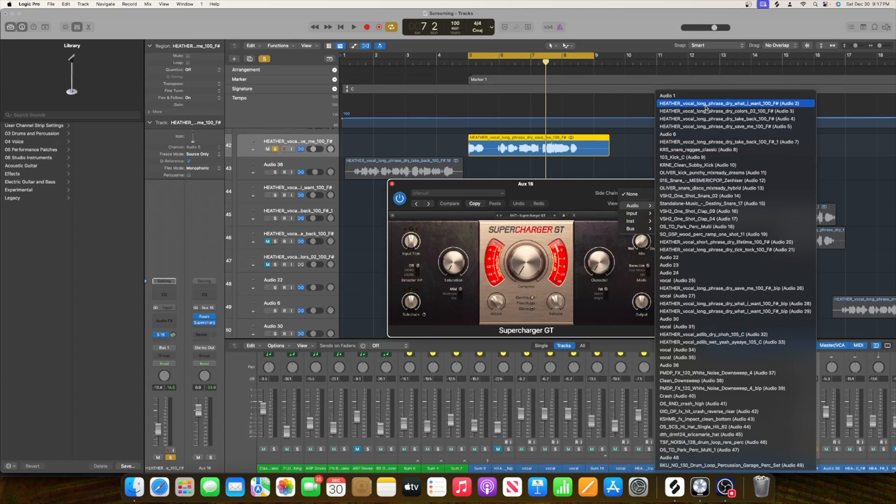
{"action": "left_click", "coordinate": [706, 108]}
Step: Raise Supercharger GT's Compress amount to about halfway, and audition the vocal before and after the change
{"action": "key", "text": "space"}
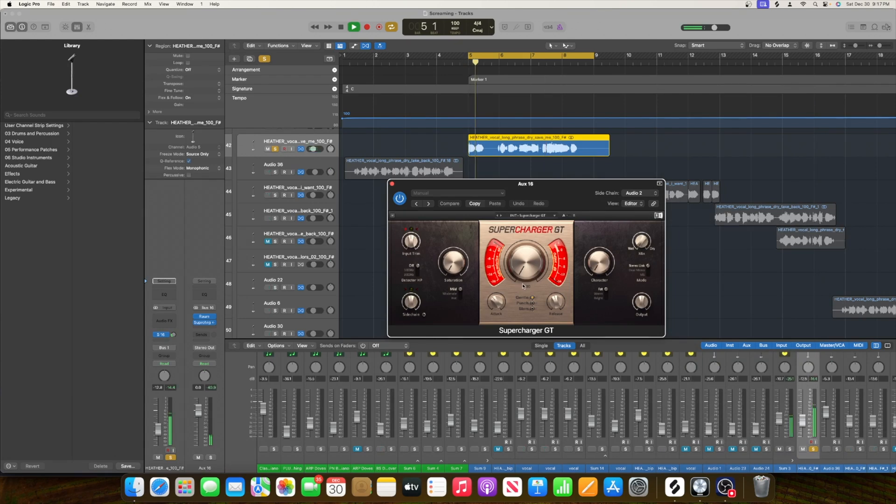
{"action": "key", "text": "space"}
{"action": "left_click_drag", "start_coordinate": [523, 286], "coordinate": [526, 254]}
{"action": "key", "text": "space"}
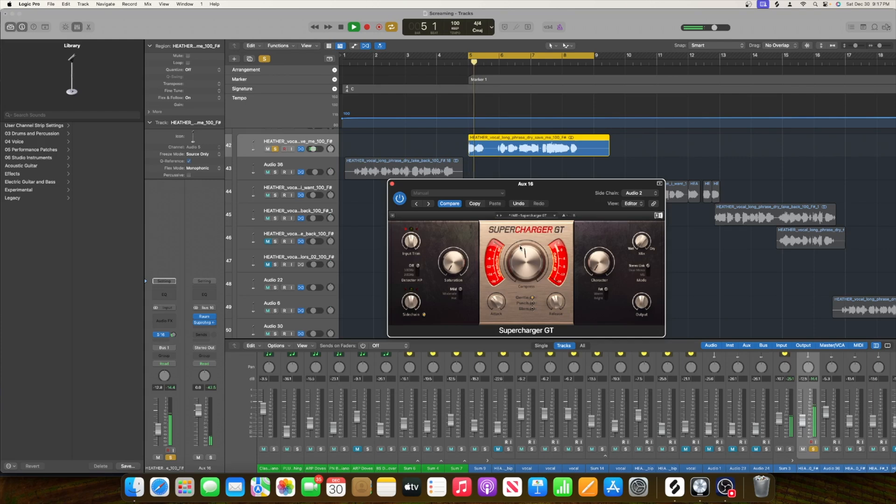
{"action": "key", "text": "space"}
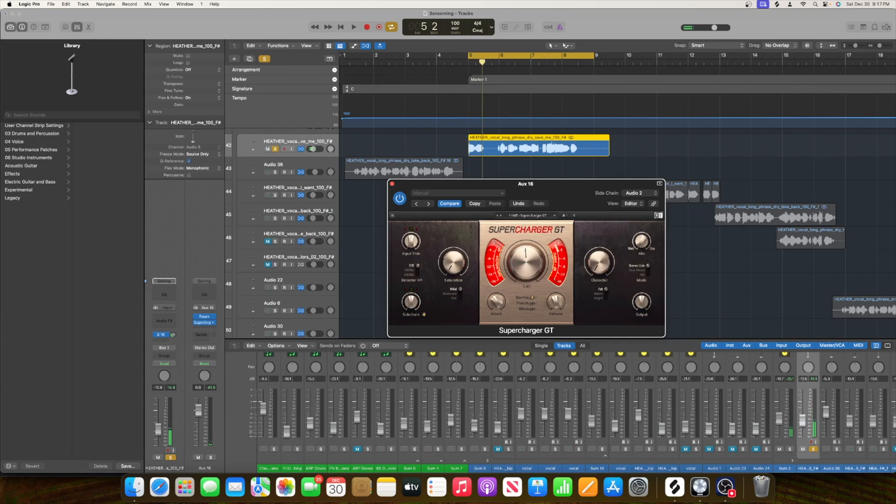
Step: Set Supercharger GT's side-chain source to the take_back vocal track, Audio 4
{"action": "left_click", "coordinate": [631, 193]}
{"action": "mouse_move", "coordinate": [633, 163]}
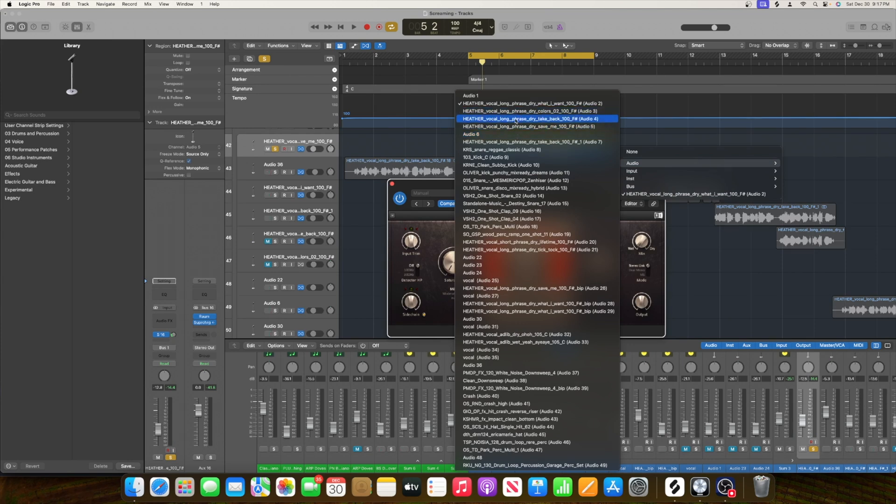
{"action": "left_click", "coordinate": [516, 119]}
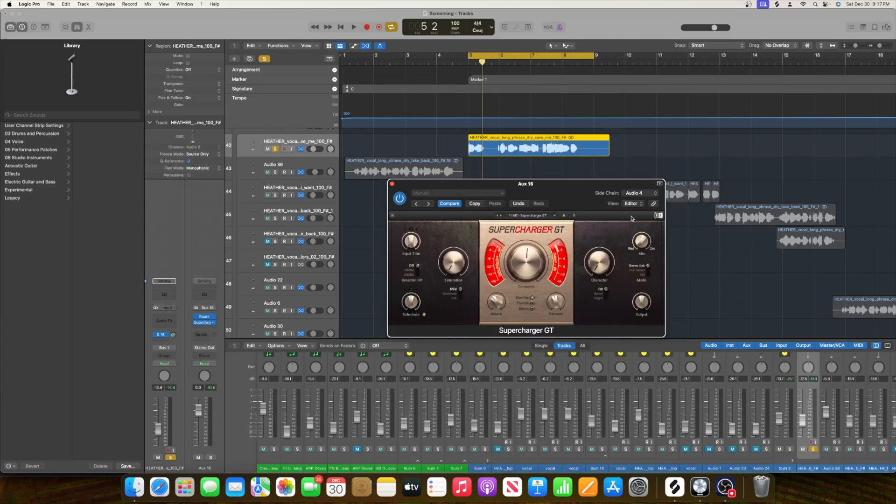
{"action": "left_click", "coordinate": [641, 194]}
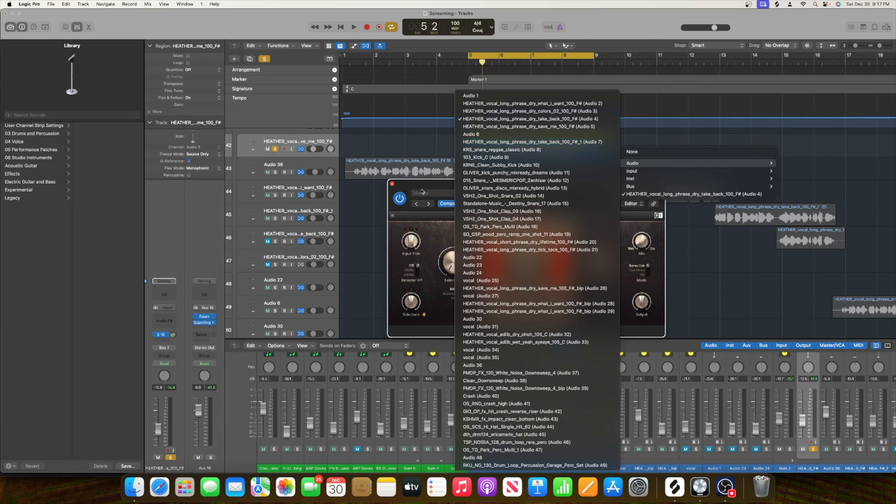
{"action": "left_click", "coordinate": [554, 196]}
Step: Set Supercharger GT's side-chain source to Bus 1, which carries the vocals, and audition the result
{"action": "left_click", "coordinate": [624, 193]}
{"action": "mouse_move", "coordinate": [638, 187]}
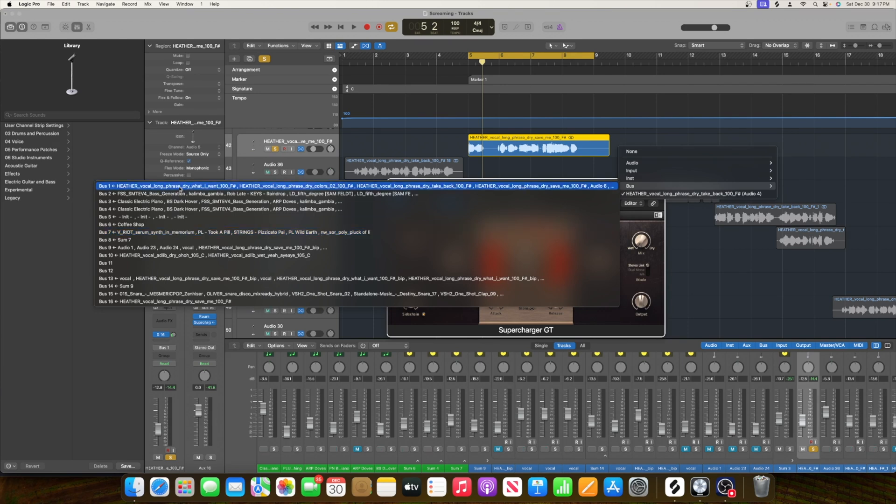
{"action": "left_click", "coordinate": [180, 188]}
{"action": "key", "text": "space"}
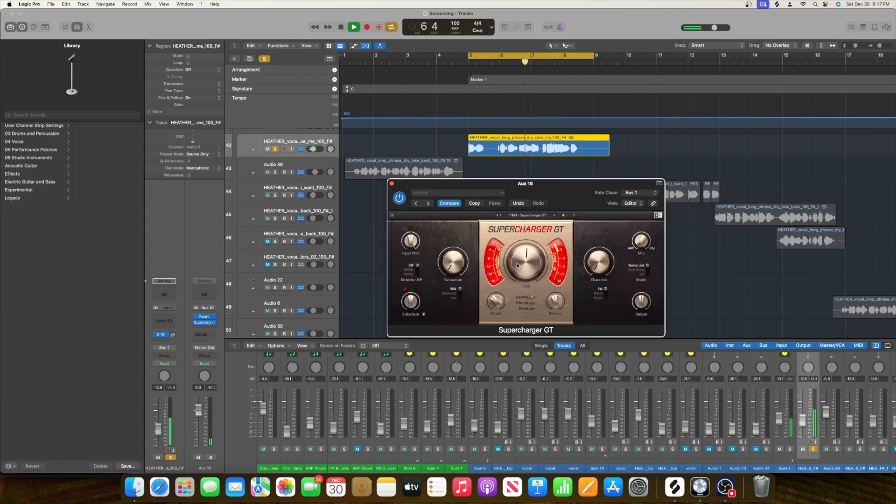
{"action": "key", "text": "space"}
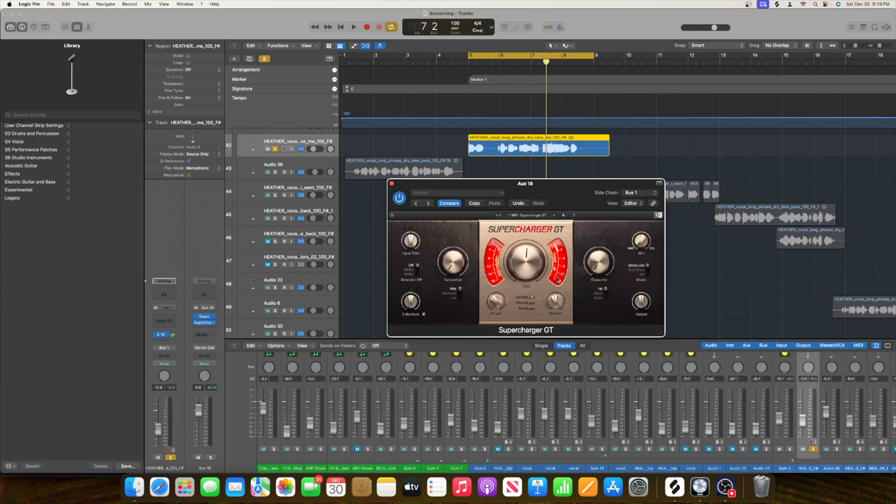
Step: Play the soloed vocal again, moving the Supercharger GT window aside to look over the Sum 3 tracks
{"action": "key", "text": "space"}
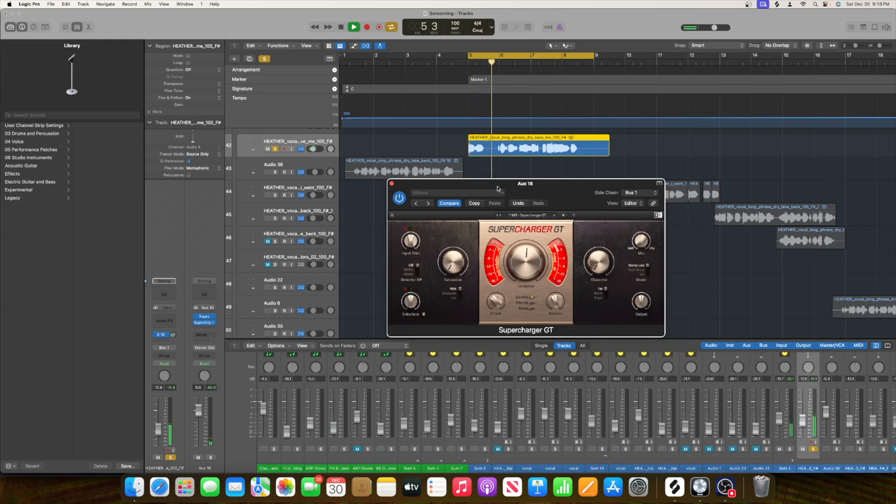
{"action": "left_click_drag", "start_coordinate": [495, 184], "coordinate": [592, 167]}
{"action": "scroll", "coordinate": [340, 214], "scroll_direction": "up", "scroll_amount": 5}
{"action": "scroll", "coordinate": [346, 213], "scroll_direction": "down", "scroll_amount": 4}
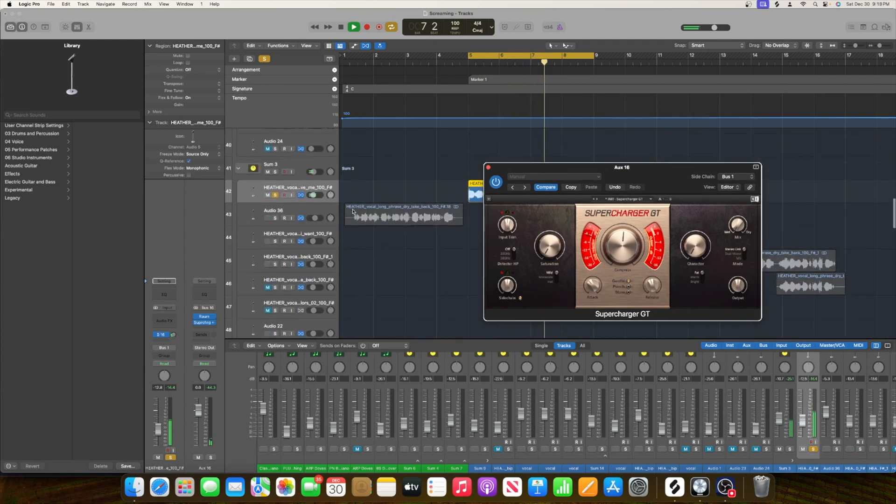
{"action": "scroll", "coordinate": [374, 210], "scroll_direction": "right", "scroll_amount": 4}
{"action": "key", "text": "space"}
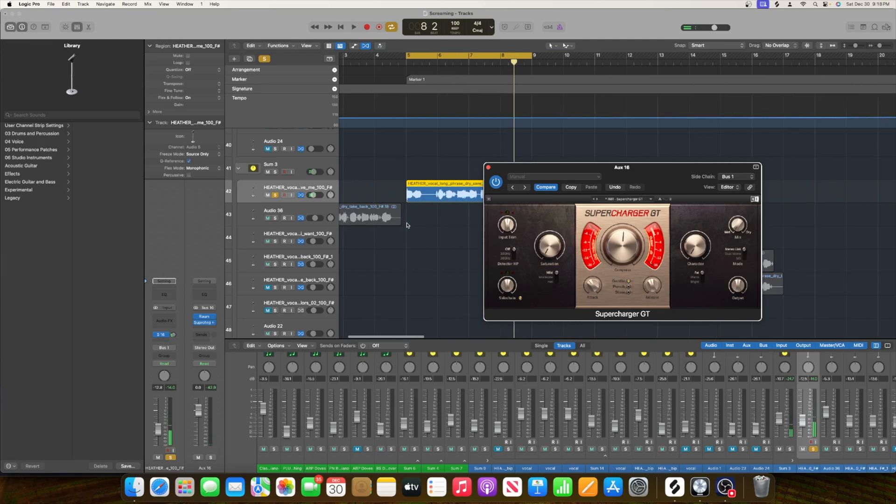
Step: Move the Audio 36 track out of the Sum 3 stack, placing it directly above the stack
{"action": "scroll", "coordinate": [402, 222], "scroll_direction": "left", "scroll_amount": 4}
{"action": "scroll", "coordinate": [372, 214], "scroll_direction": "up", "scroll_amount": 1}
{"action": "left_click", "coordinate": [309, 236]}
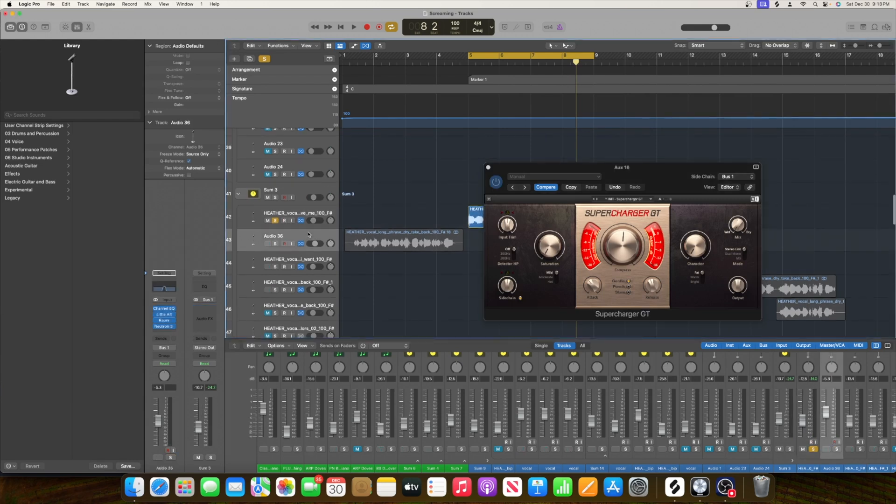
{"action": "left_click_drag", "start_coordinate": [295, 239], "coordinate": [323, 195]}
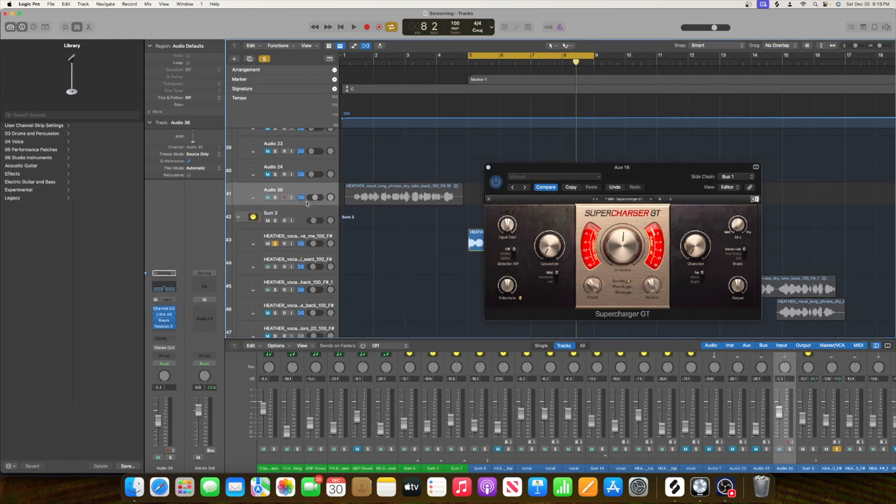
Step: Move the Supercharger GT window clear of the arrangement and examine the regions on the Sum 3 vocal tracks
{"action": "scroll", "coordinate": [324, 196], "scroll_direction": "right", "scroll_amount": 3}
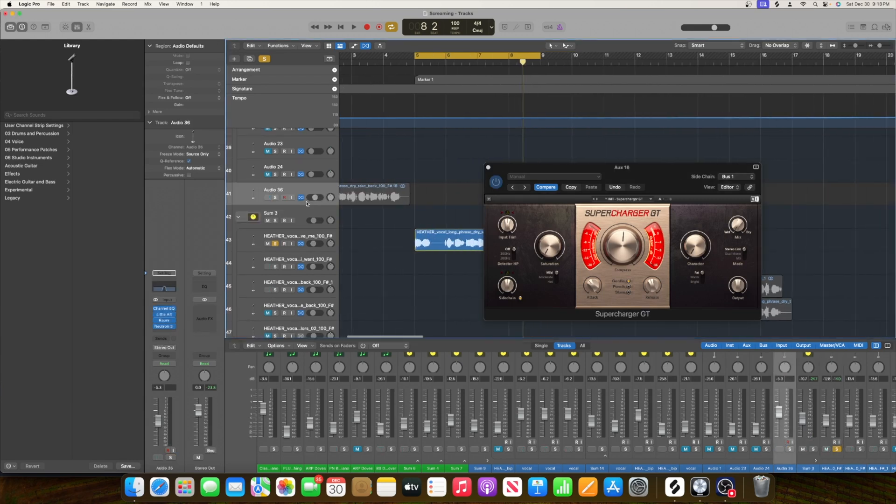
{"action": "left_click", "coordinate": [238, 217]}
{"action": "left_click_drag", "start_coordinate": [507, 169], "coordinate": [746, 300]}
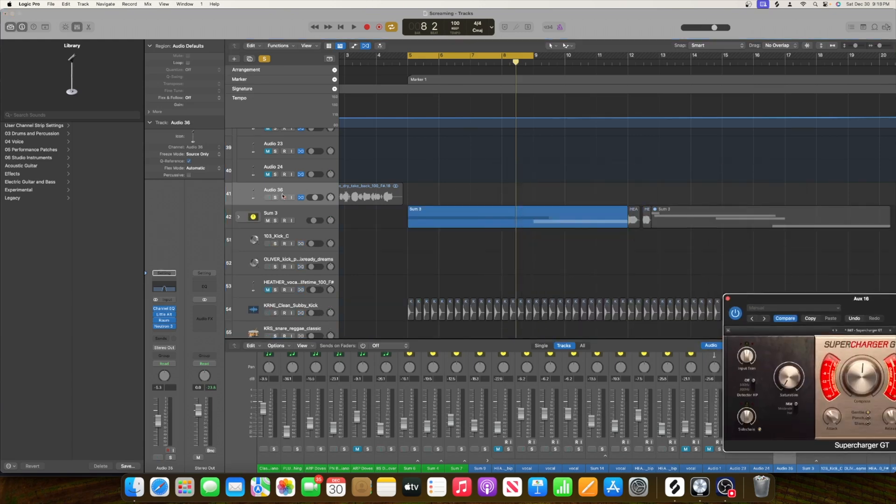
{"action": "left_click", "coordinate": [236, 218]}
{"action": "scroll", "coordinate": [504, 233], "scroll_direction": "down", "scroll_amount": 5}
{"action": "scroll", "coordinate": [504, 233], "scroll_direction": "right", "scroll_amount": 5}
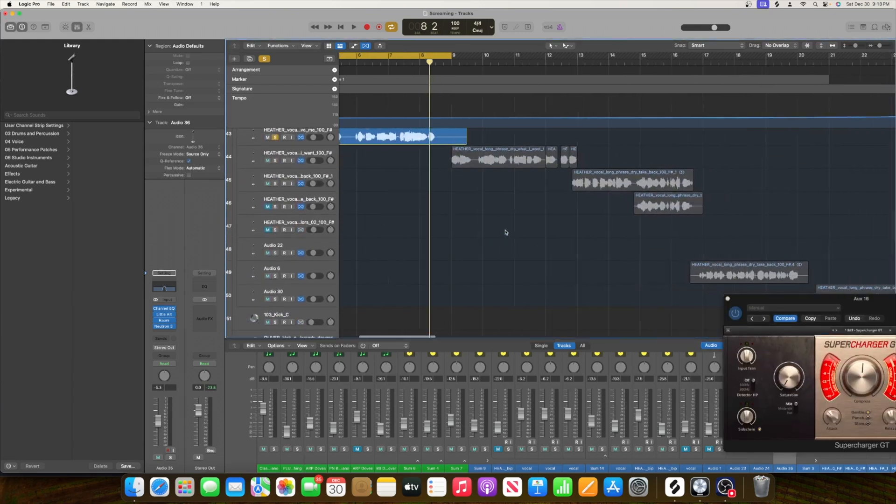
{"action": "scroll", "coordinate": [506, 232], "scroll_direction": "down", "scroll_amount": 3}
{"action": "scroll", "coordinate": [505, 232], "scroll_direction": "left", "scroll_amount": 3}
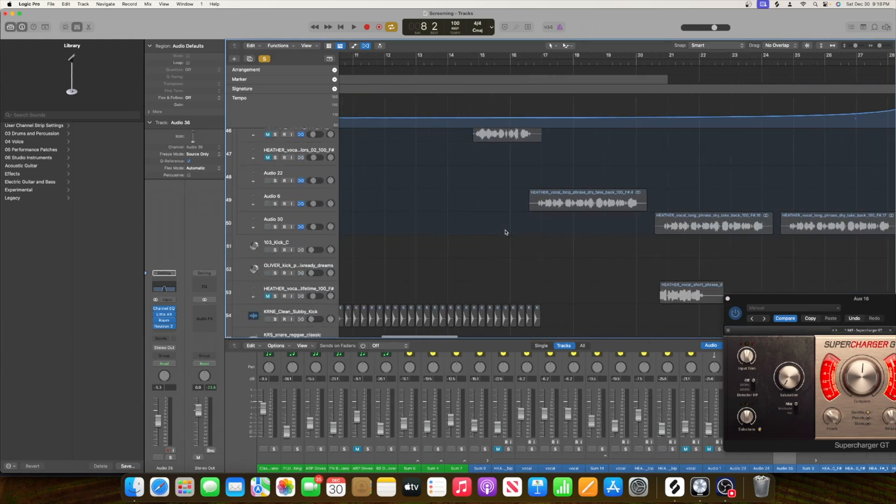
{"action": "scroll", "coordinate": [506, 232], "scroll_direction": "left", "scroll_amount": 8}
{"action": "scroll", "coordinate": [505, 233], "scroll_direction": "up", "scroll_amount": 1}
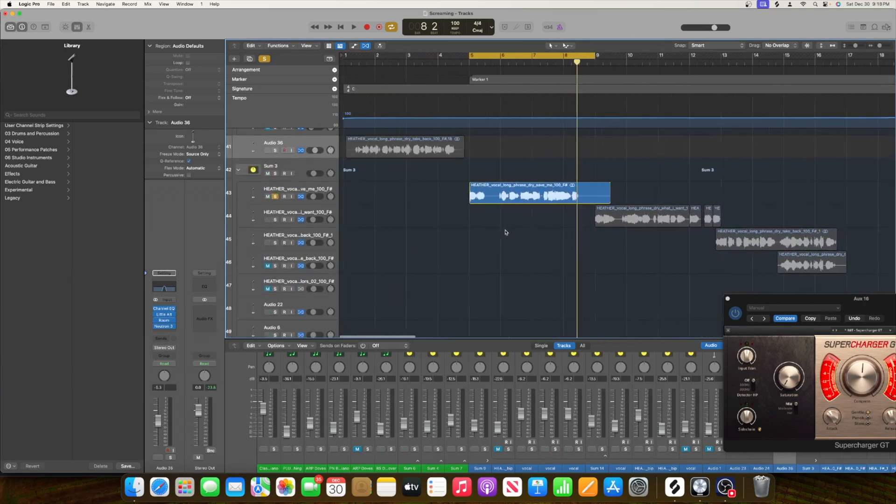
{"action": "scroll", "coordinate": [505, 232], "scroll_direction": "up", "scroll_amount": 2}
{"action": "scroll", "coordinate": [506, 232], "scroll_direction": "right", "scroll_amount": 10}
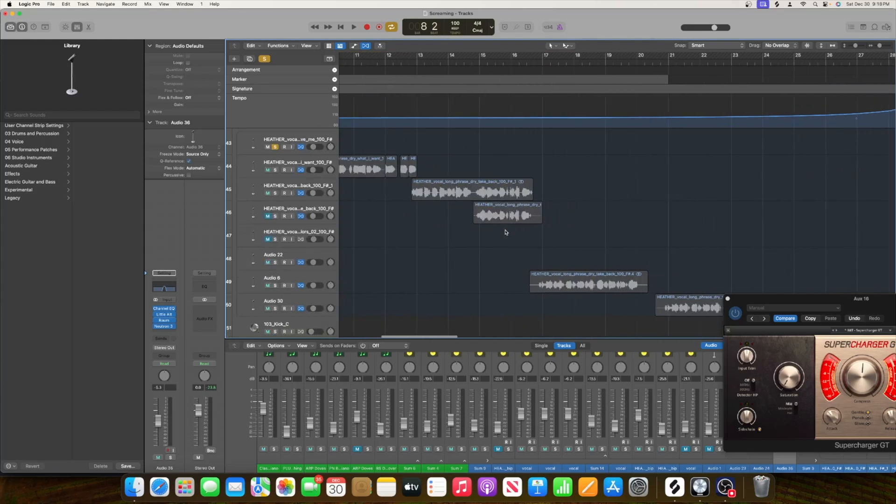
{"action": "scroll", "coordinate": [506, 232], "scroll_direction": "left", "scroll_amount": 10}
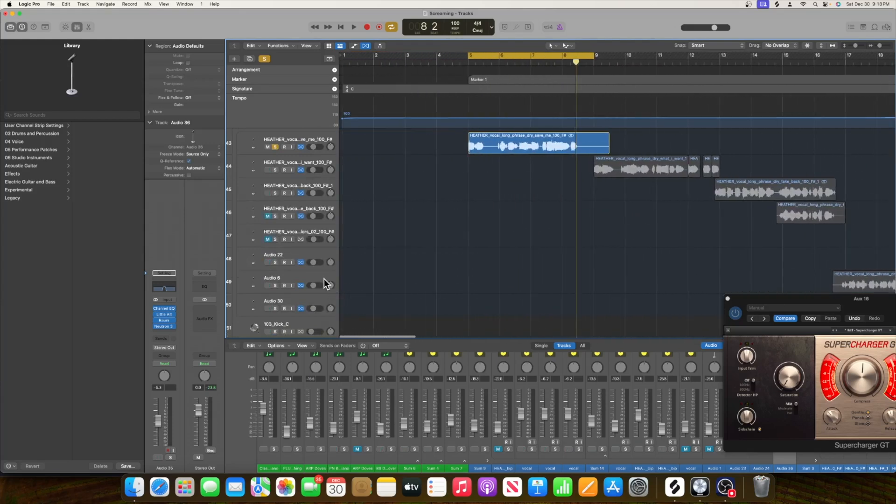
Step: Move the Audio 6 and Audio 30 tracks together out of the Sum 3 stack, placing them below Audio 36
{"action": "left_click", "coordinate": [314, 281]}
{"action": "scroll", "coordinate": [315, 281], "scroll_direction": "right", "scroll_amount": 13}
{"action": "scroll", "coordinate": [264, 275], "scroll_direction": "down", "scroll_amount": 3}
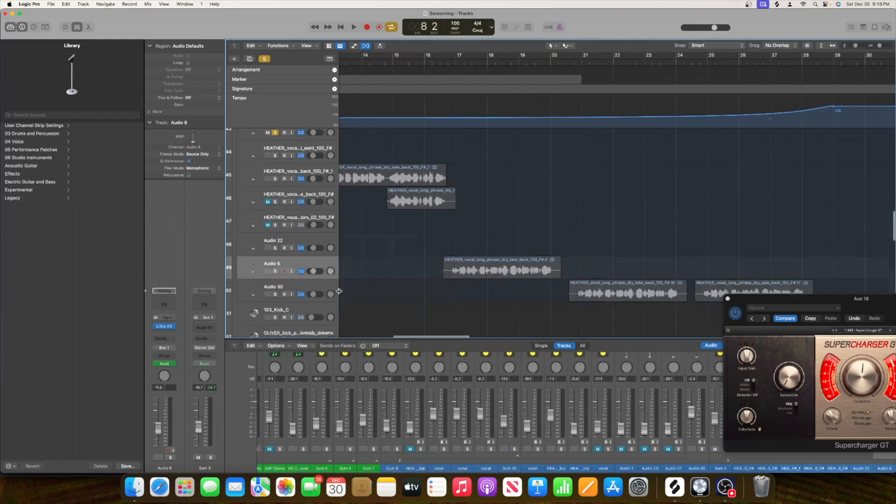
{"action": "left_click", "coordinate": [295, 234]}
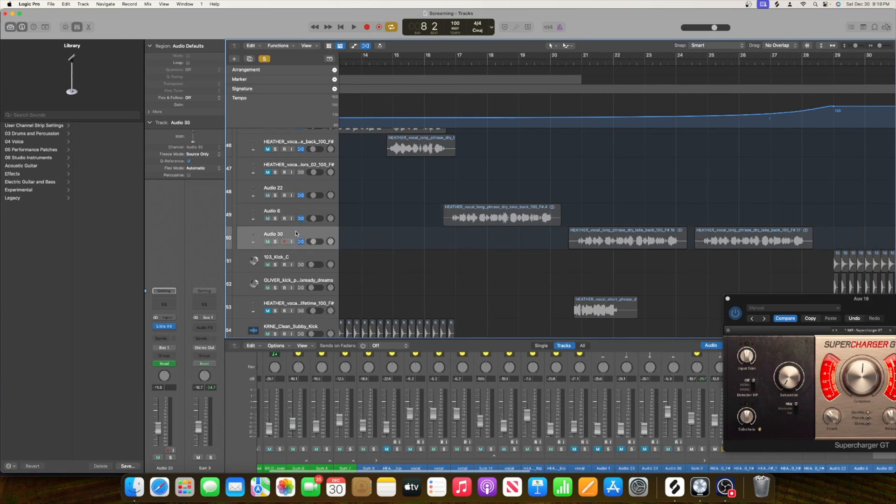
{"action": "scroll", "coordinate": [296, 229], "scroll_direction": "up", "scroll_amount": 1}
{"action": "scroll", "coordinate": [296, 229], "scroll_direction": "left", "scroll_amount": 2}
{"action": "left_click", "coordinate": [294, 222], "text": "shift"}
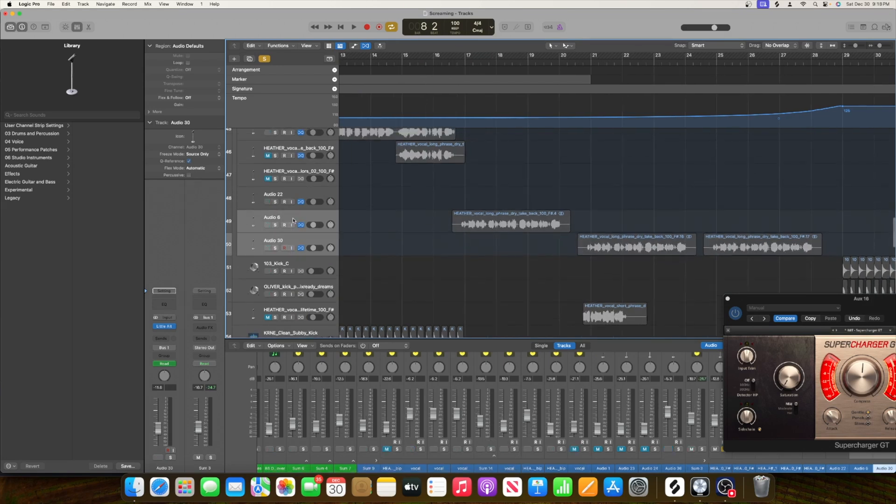
{"action": "scroll", "coordinate": [296, 219], "scroll_direction": "up", "scroll_amount": 2}
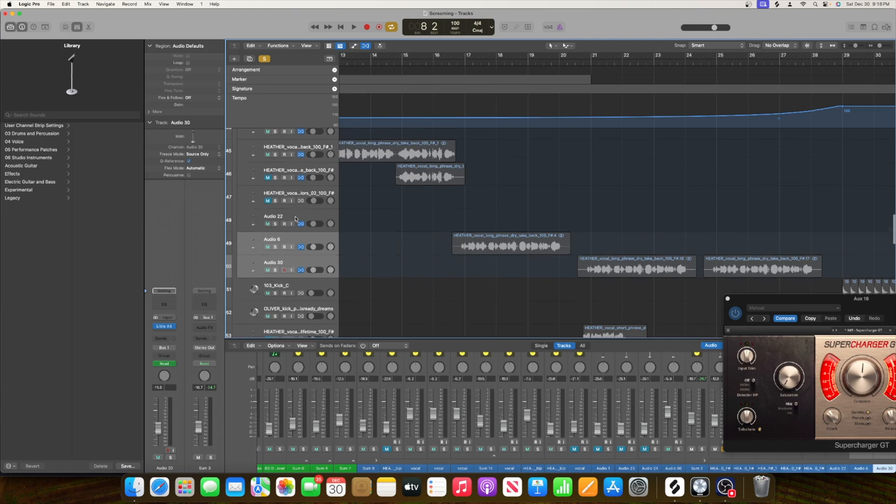
{"action": "left_click_drag", "start_coordinate": [299, 270], "coordinate": [315, 257]}
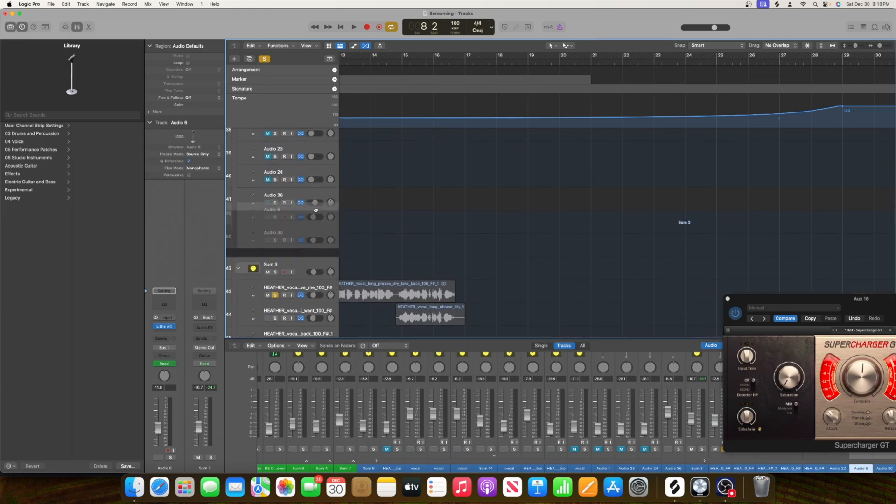
Step: Return the Audio 6 track to the Sum 3 stack, directly below the take_back_100_F#_1 vocal track
{"action": "scroll", "coordinate": [360, 215], "scroll_direction": "down", "scroll_amount": 10}
{"action": "scroll", "coordinate": [359, 215], "scroll_direction": "up", "scroll_amount": 8}
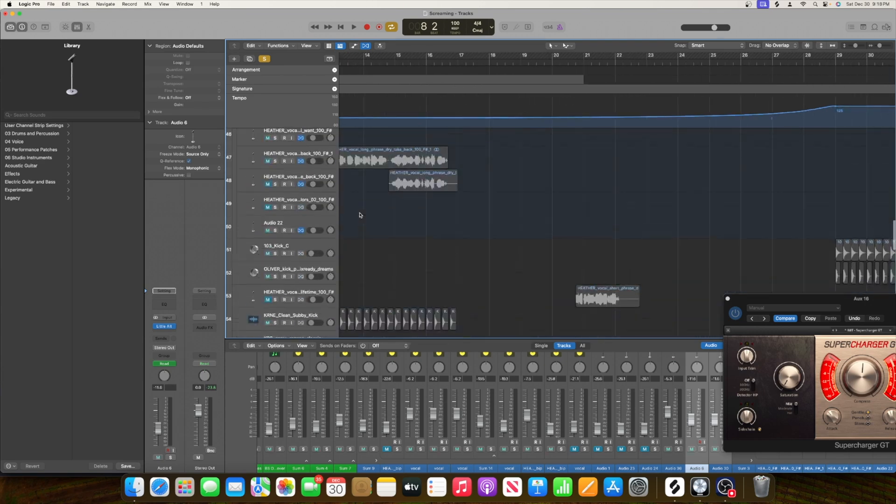
{"action": "scroll", "coordinate": [359, 215], "scroll_direction": "left", "scroll_amount": 10}
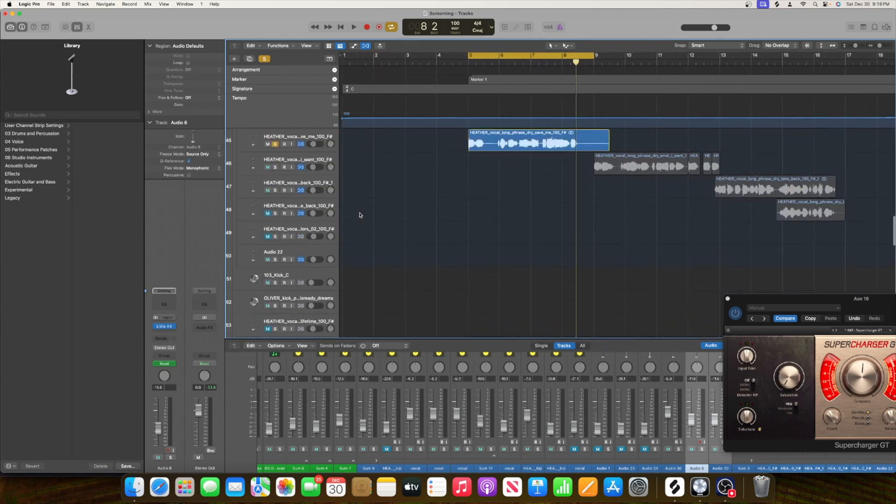
{"action": "scroll", "coordinate": [359, 214], "scroll_direction": "right", "scroll_amount": 4}
{"action": "scroll", "coordinate": [360, 214], "scroll_direction": "up", "scroll_amount": 5}
{"action": "scroll", "coordinate": [362, 213], "scroll_direction": "right", "scroll_amount": 4}
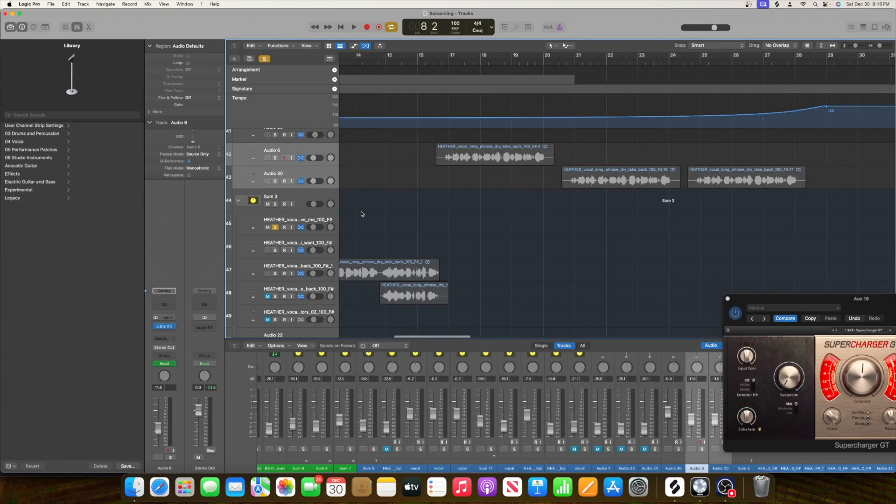
{"action": "left_click", "coordinate": [301, 153]}
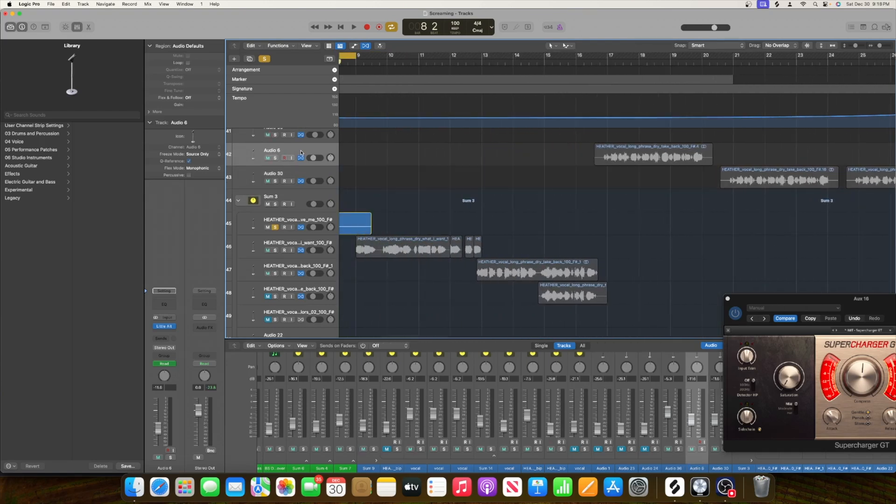
{"action": "left_click_drag", "start_coordinate": [302, 152], "coordinate": [303, 265]}
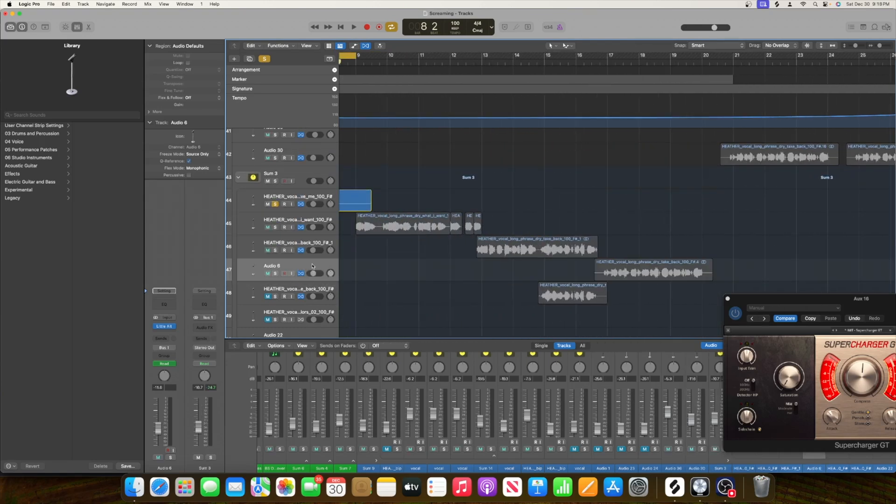
{"action": "scroll", "coordinate": [390, 258], "scroll_direction": "right", "scroll_amount": 3}
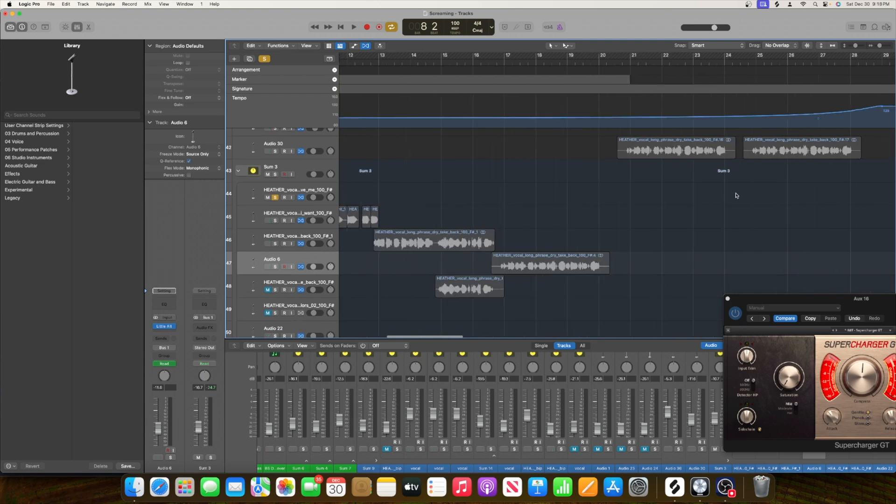
{"action": "scroll", "coordinate": [801, 186], "scroll_direction": "left", "scroll_amount": 9}
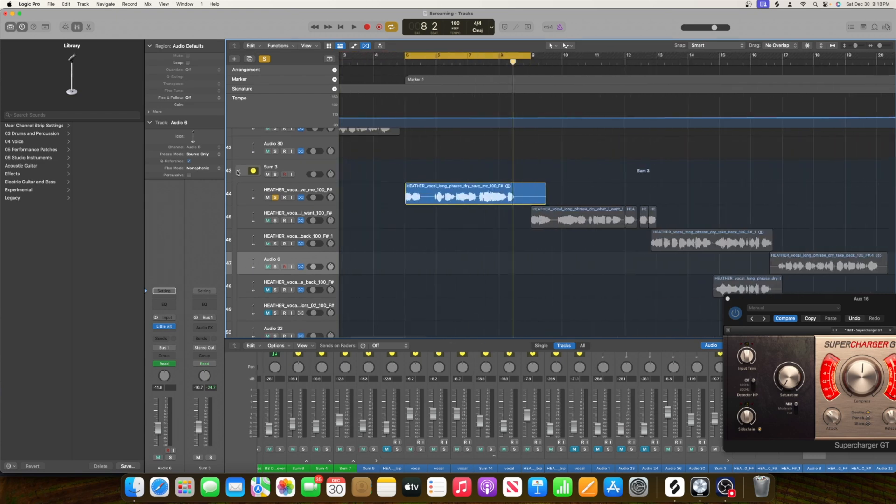
Step: Collapse the Sum 3 track stack and insert a Channel EQ on its channel strip
{"action": "left_click", "coordinate": [238, 172]}
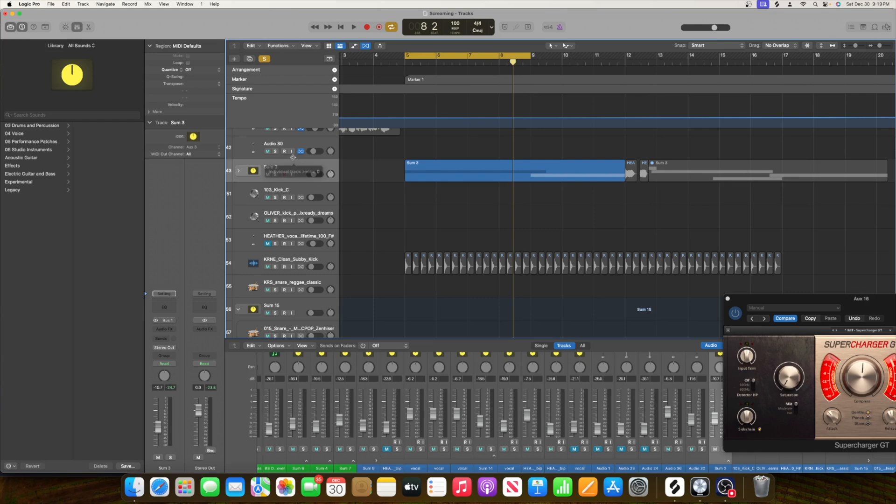
{"action": "key", "text": "space"}
{"action": "key", "text": "space"}
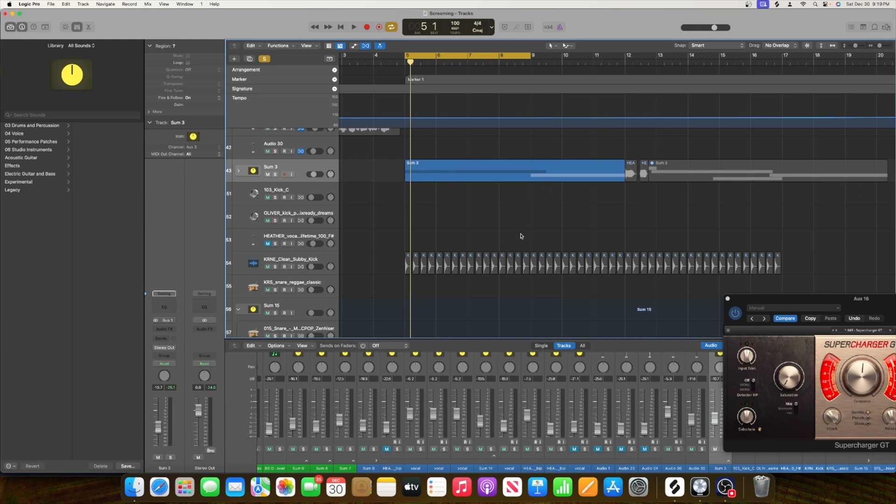
{"action": "left_click", "coordinate": [164, 329]}
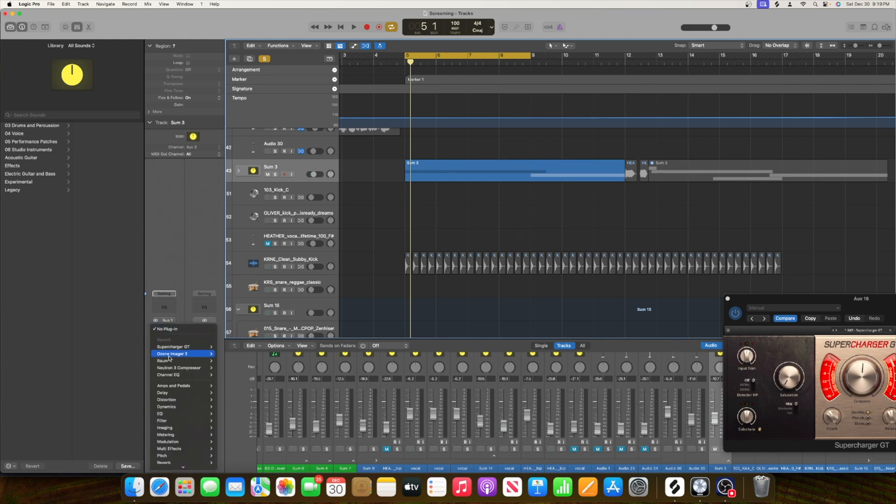
{"action": "mouse_move", "coordinate": [168, 369]}
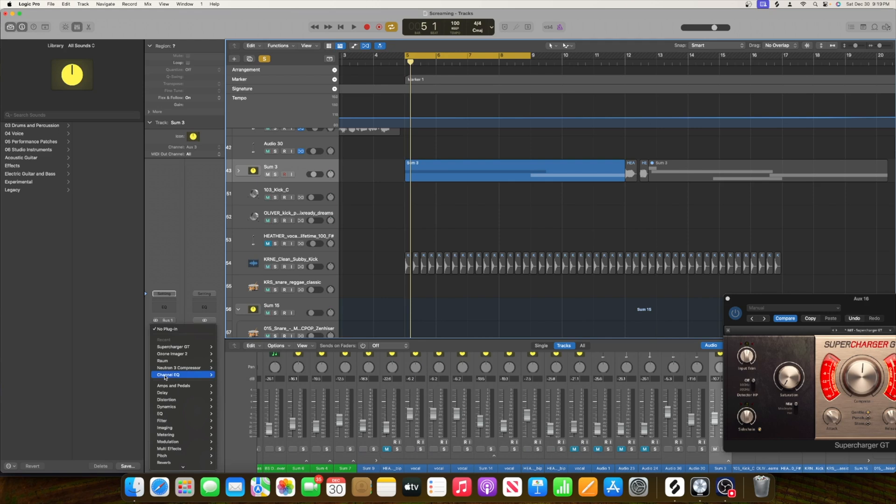
{"action": "left_click", "coordinate": [225, 375]}
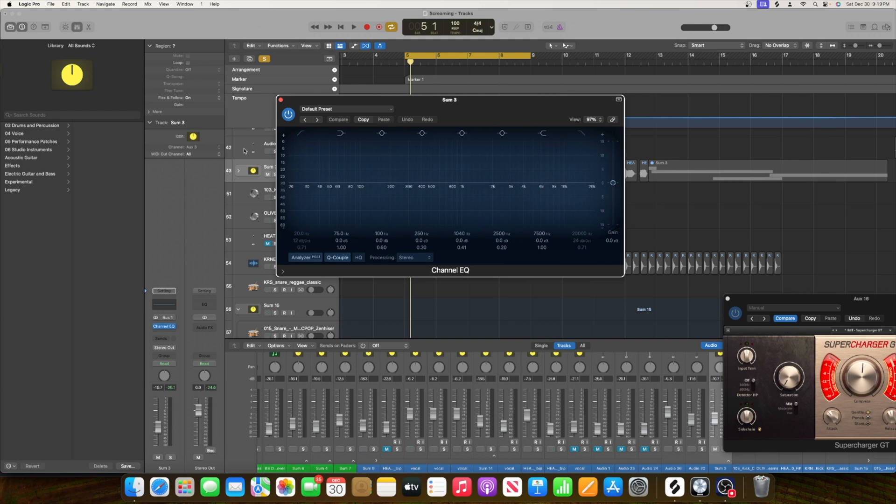
Step: Enable the Channel EQ low-cut band on Sum 3 and set it to about 208 Hz at 48 dB/oct while auditioning the loop
{"action": "left_click_drag", "start_coordinate": [462, 118], "coordinate": [459, 86]}
{"action": "key", "text": "space"}
{"action": "left_click", "coordinate": [300, 102]}
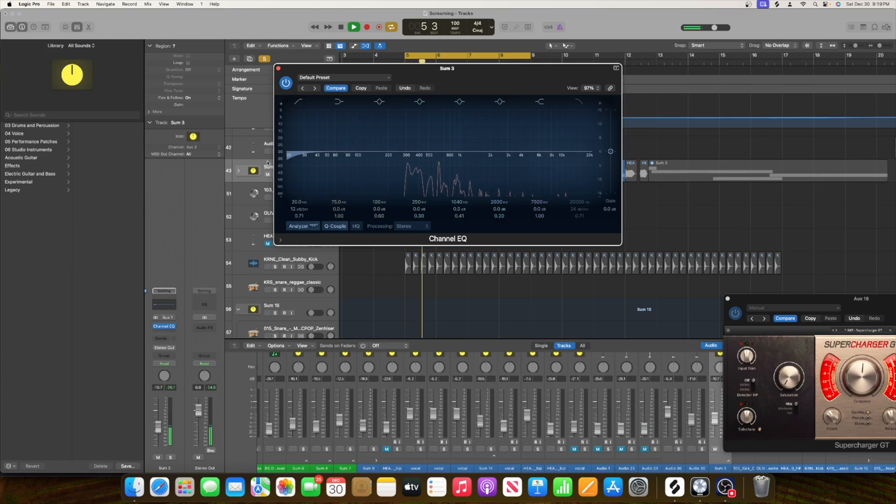
{"action": "left_click_drag", "start_coordinate": [303, 202], "coordinate": [302, 179]}
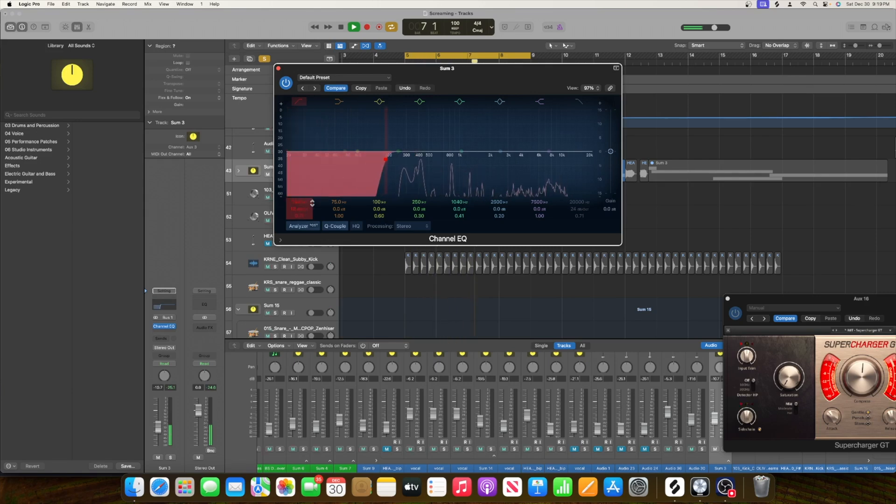
{"action": "left_click_drag", "start_coordinate": [385, 163], "coordinate": [387, 162]}
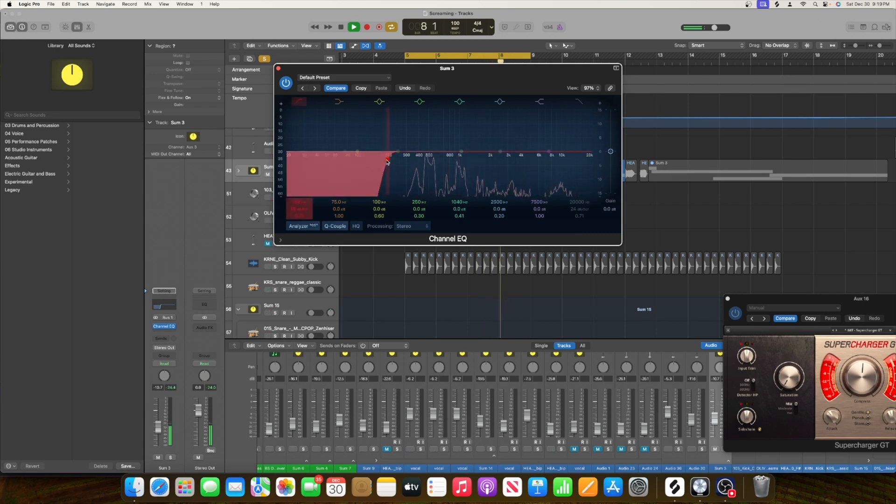
{"action": "key", "text": "space"}
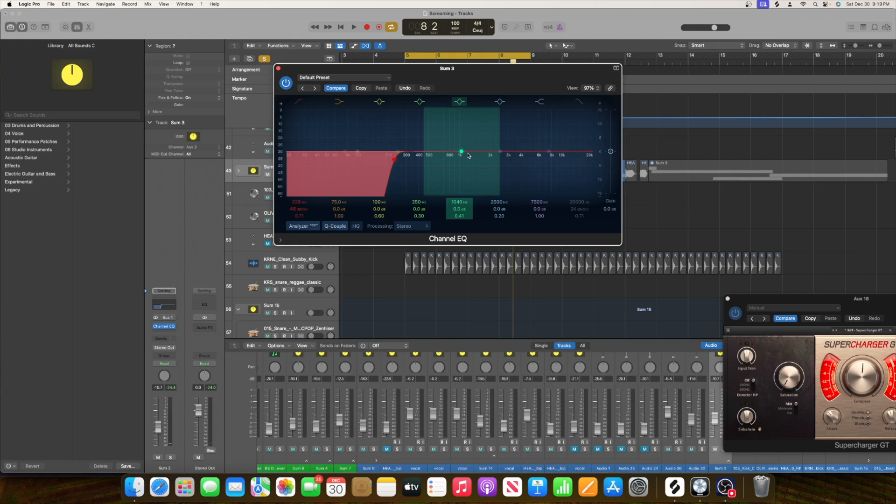
{"action": "key", "text": "space"}
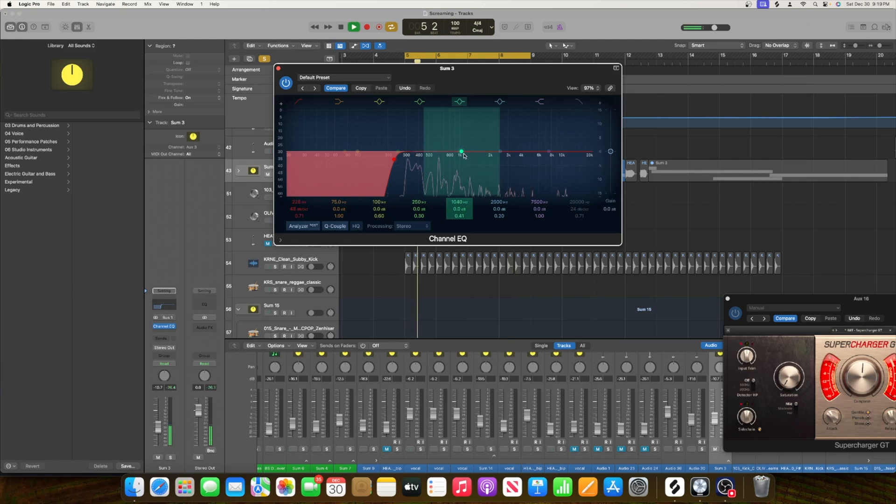
{"action": "key", "text": "space"}
Step: Turn the 2500 Hz band into a cut of about 2.4 dB near 4740 Hz with a Q of 0.60
{"action": "left_click_drag", "start_coordinate": [501, 152], "coordinate": [505, 148]}
{"action": "key", "text": "space"}
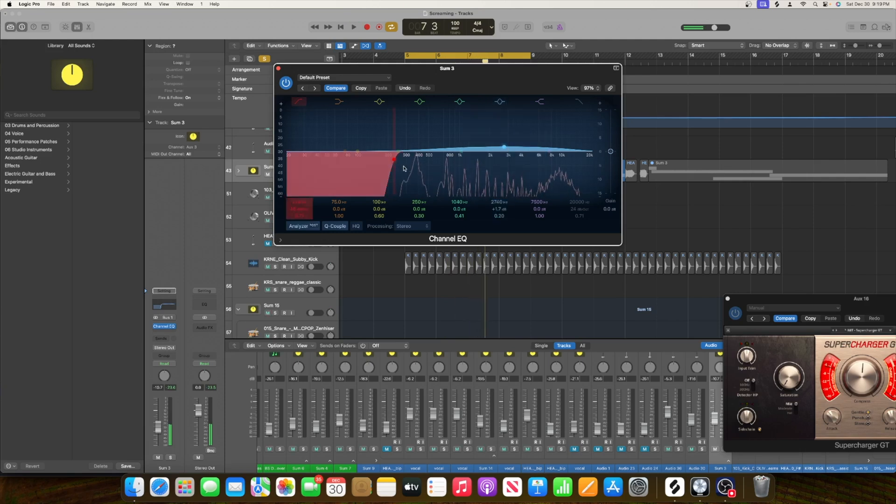
{"action": "left_click_drag", "start_coordinate": [504, 147], "coordinate": [528, 163]}
{"action": "scroll", "coordinate": [528, 159], "scroll_direction": "up", "scroll_amount": 5}
{"action": "key", "text": "space"}
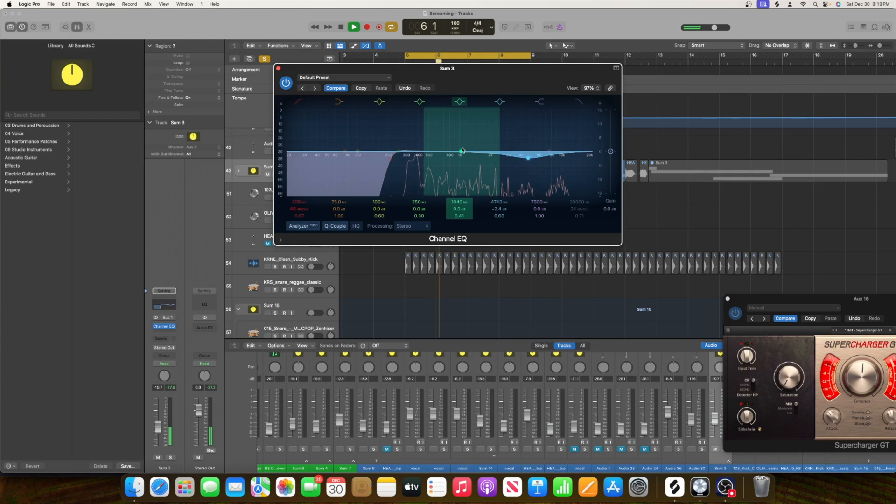
Step: Set the 1040 Hz band to about 480 Hz, +2.4 dB and Q 1.10, and shift the upper cut to about 3540 Hz
{"action": "key", "text": "space"}
{"action": "left_click_drag", "start_coordinate": [462, 152], "coordinate": [426, 145]}
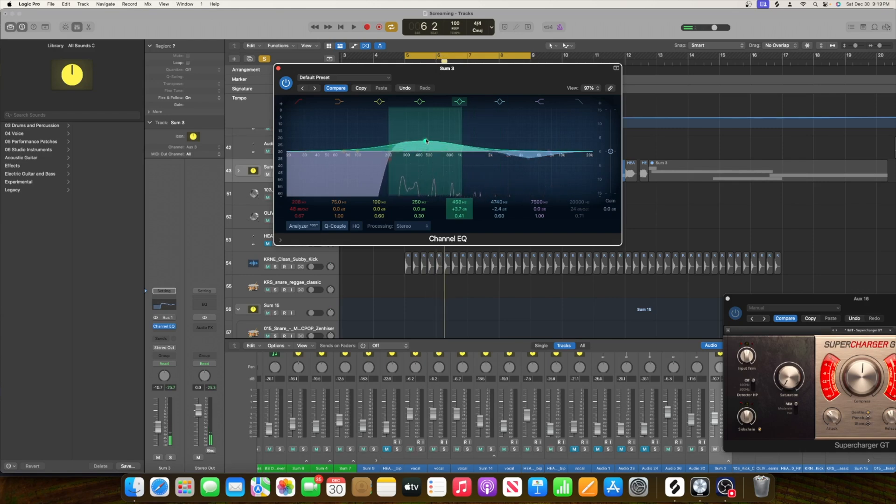
{"action": "key", "text": "space"}
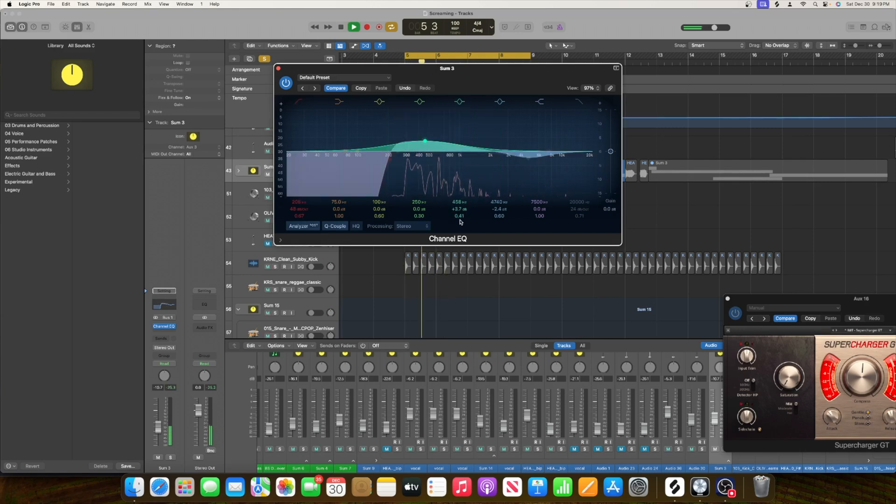
{"action": "left_click_drag", "start_coordinate": [459, 215], "coordinate": [460, 203]}
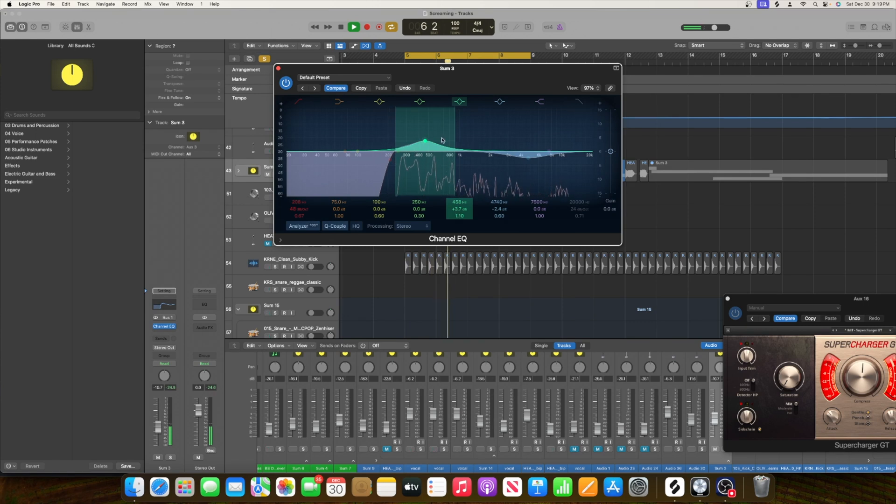
{"action": "left_click_drag", "start_coordinate": [426, 144], "coordinate": [428, 147]}
{"action": "left_click_drag", "start_coordinate": [527, 171], "coordinate": [501, 173]}
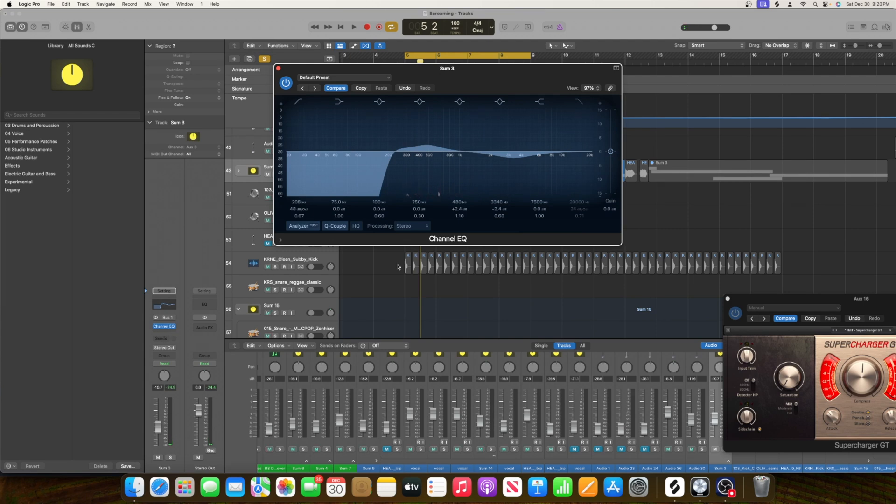
Step: Insert the iZotope Nectar 3 plug-in after the Channel EQ on Sum 3 and close the Supercharger GT window
{"action": "left_click", "coordinate": [162, 331]}
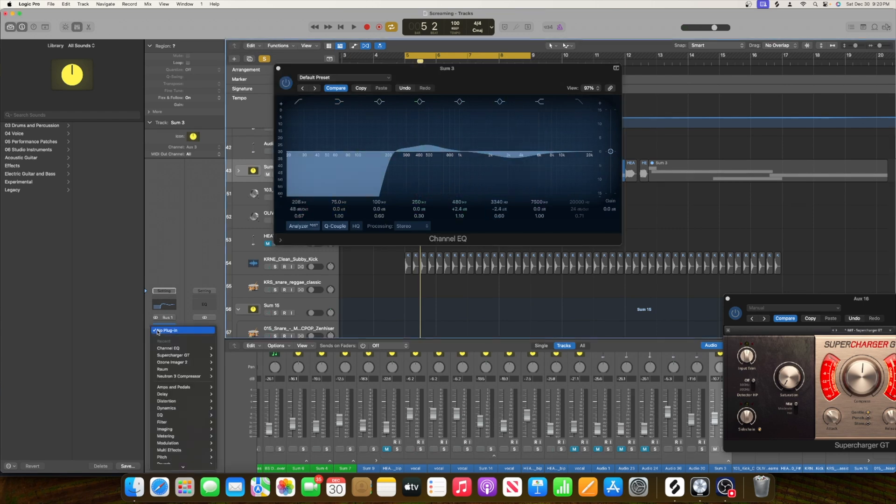
{"action": "mouse_move", "coordinate": [176, 470]}
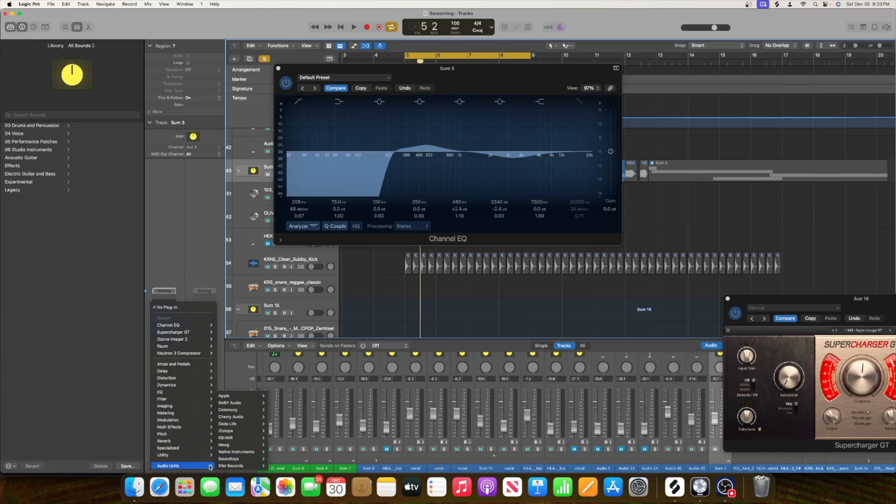
{"action": "mouse_move", "coordinate": [232, 433]}
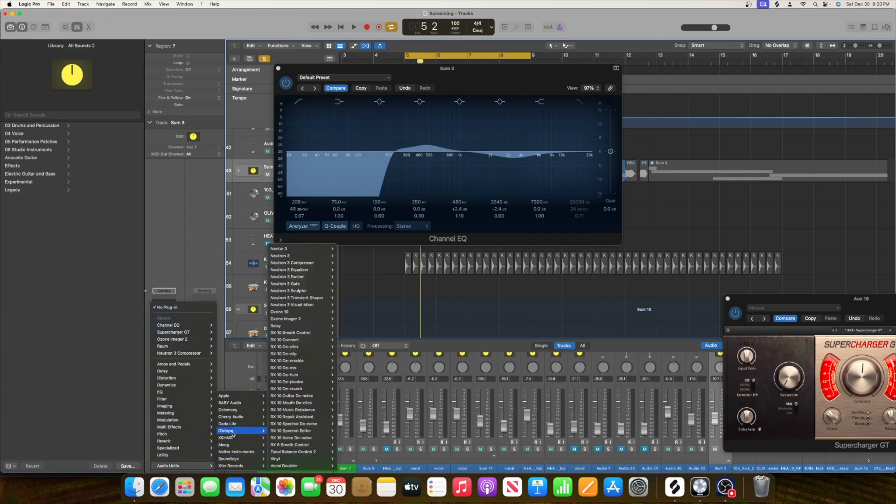
{"action": "mouse_move", "coordinate": [328, 385]}
{"action": "mouse_move", "coordinate": [327, 267]}
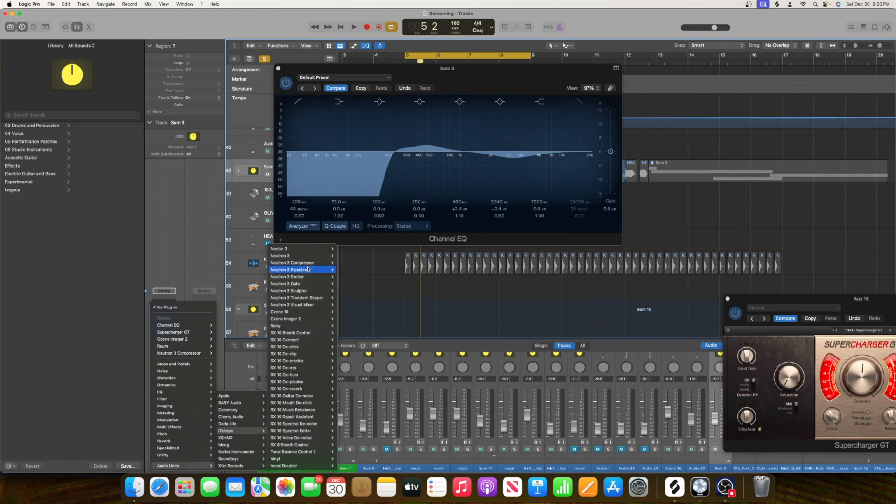
{"action": "mouse_move", "coordinate": [304, 298]}
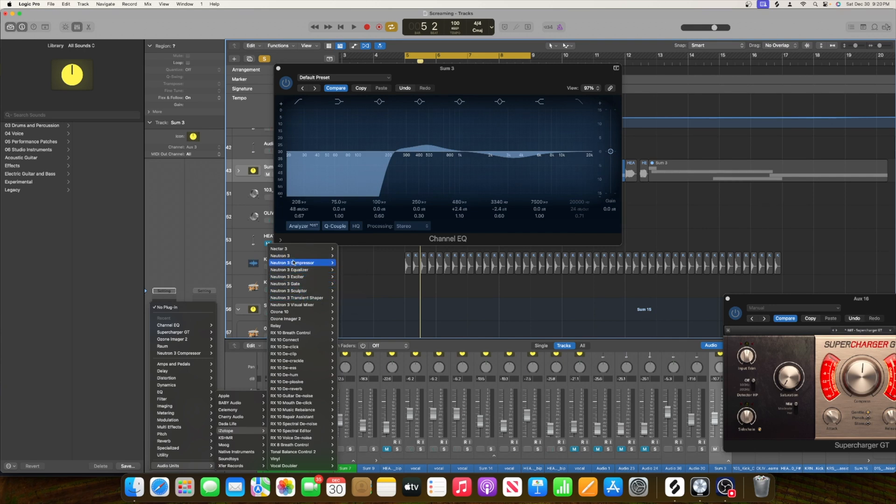
{"action": "left_click", "coordinate": [341, 255]}
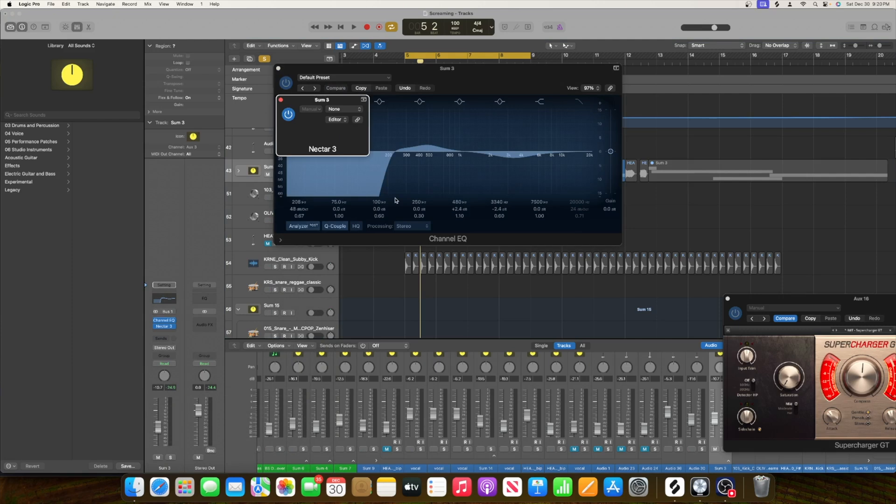
{"action": "left_click", "coordinate": [728, 298]}
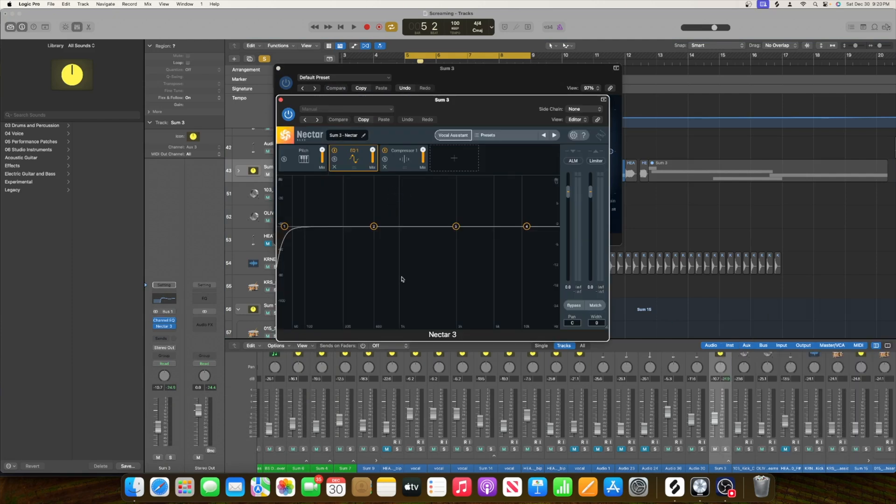
Step: Remove the EQ 1 and Compressor 1 modules from Nectar 3 and add a De-Esser module
{"action": "left_click", "coordinate": [335, 167]}
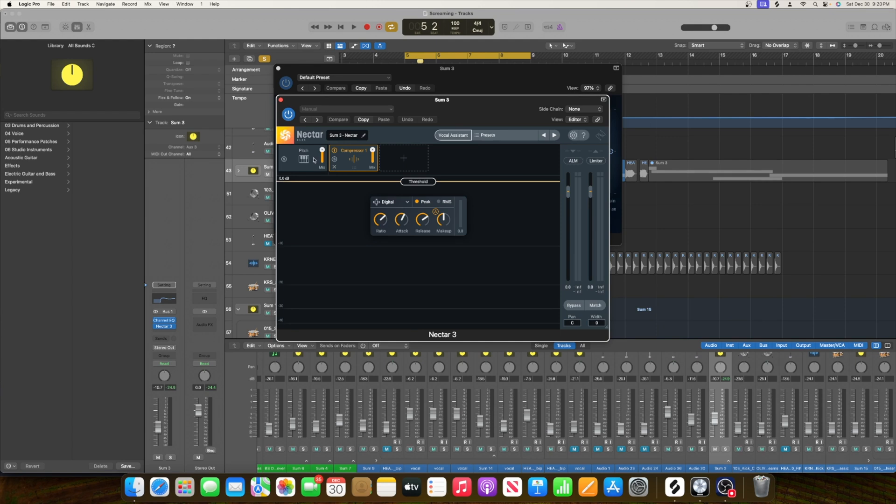
{"action": "left_click", "coordinate": [335, 167]}
{"action": "left_click", "coordinate": [338, 165]}
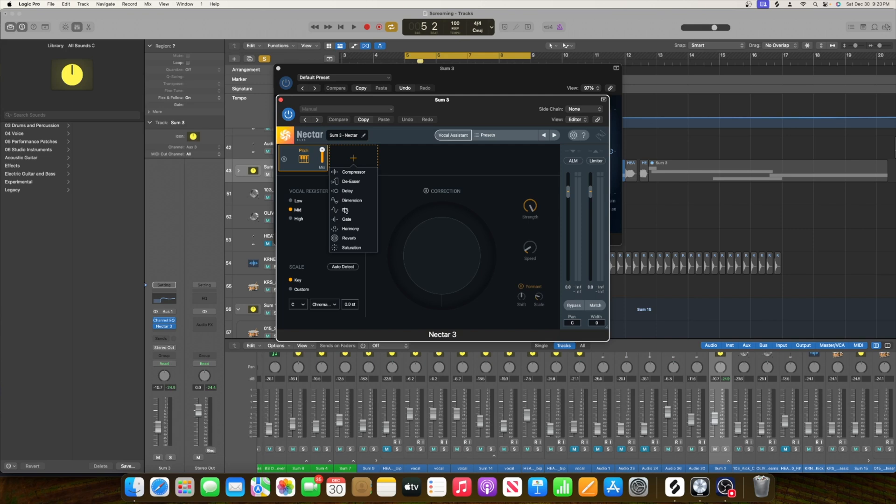
{"action": "left_click", "coordinate": [349, 181]}
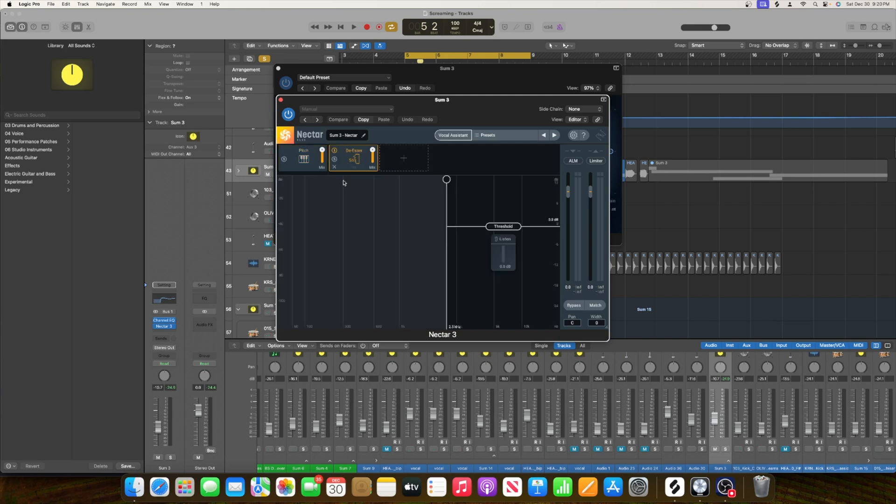
Step: Set the de-esser's crossover to about 4.9 kHz and its threshold to about -7.9 dB while listening to the detected sibilance
{"action": "key", "text": "space"}
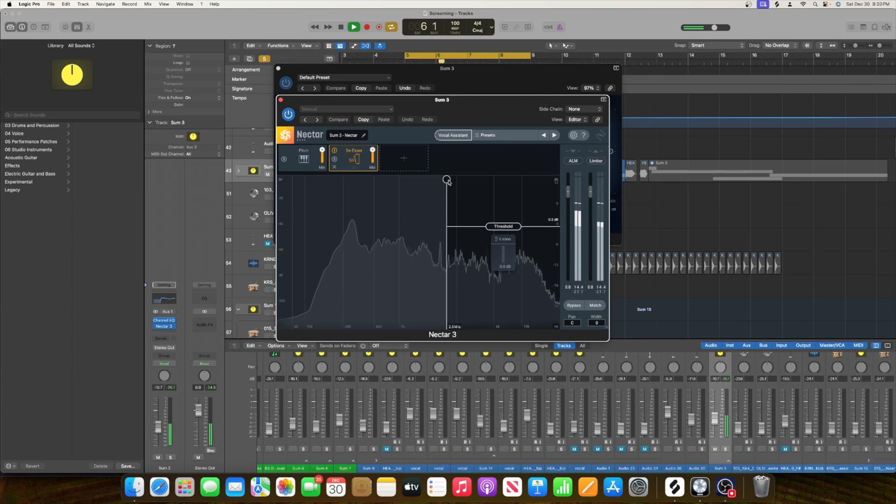
{"action": "key", "text": "space"}
{"action": "left_click_drag", "start_coordinate": [447, 182], "coordinate": [474, 183]}
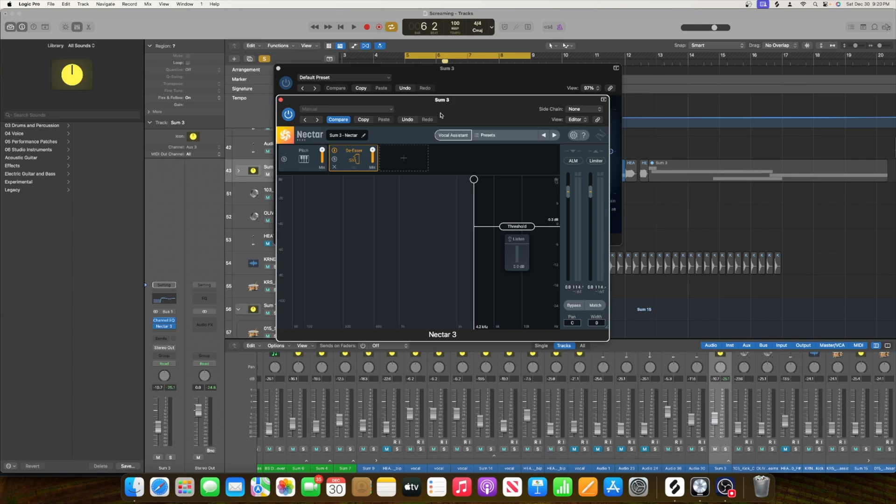
{"action": "left_click_drag", "start_coordinate": [440, 116], "coordinate": [509, 101]}
{"action": "key", "text": "space"}
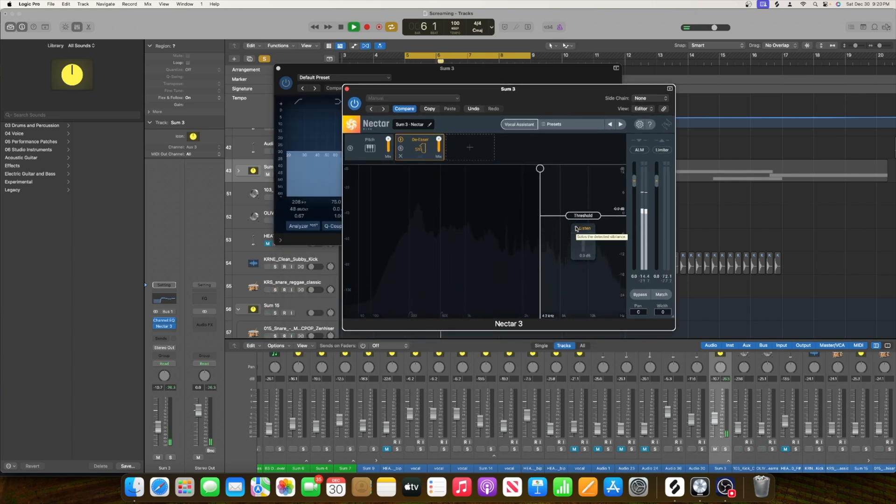
{"action": "left_click_drag", "start_coordinate": [540, 168], "coordinate": [550, 170]}
{"action": "left_click_drag", "start_coordinate": [598, 226], "coordinate": [597, 233]}
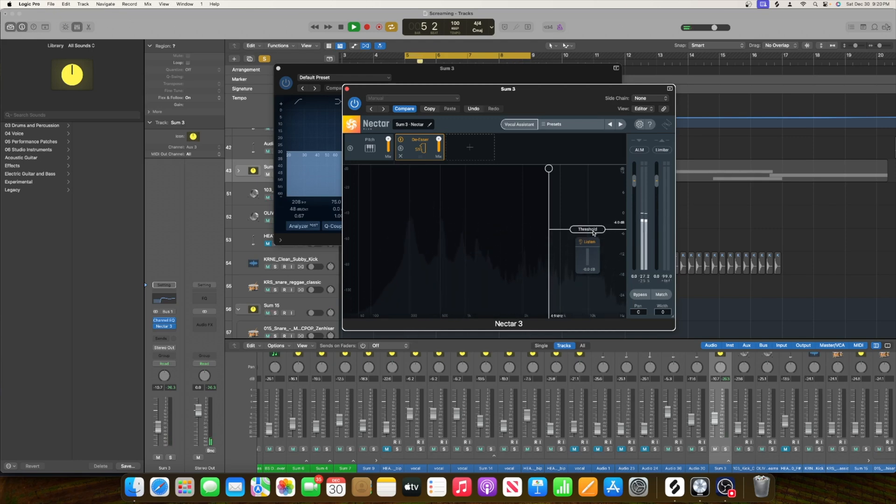
{"action": "left_click_drag", "start_coordinate": [591, 232], "coordinate": [589, 231]}
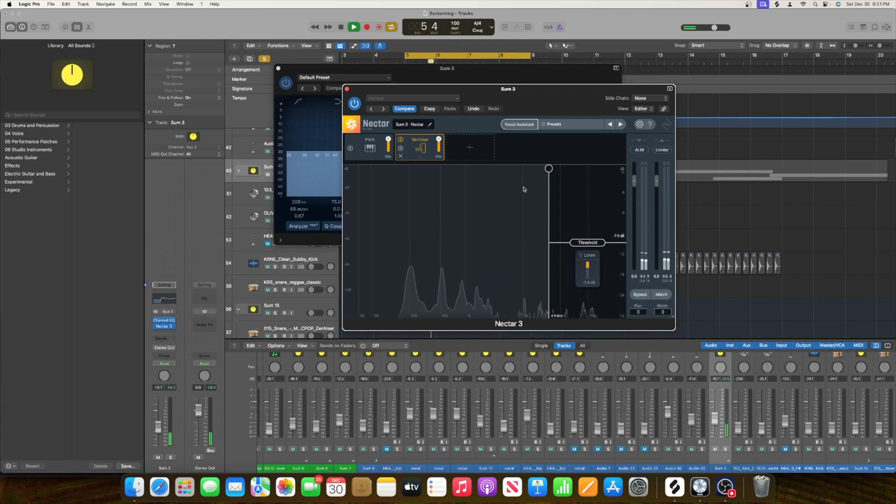
Step: Close the Channel EQ window and reposition the Nectar 3 window over the upper part of the workspace
{"action": "left_click_drag", "start_coordinate": [465, 92], "coordinate": [509, 82]}
{"action": "left_click", "coordinate": [278, 68]}
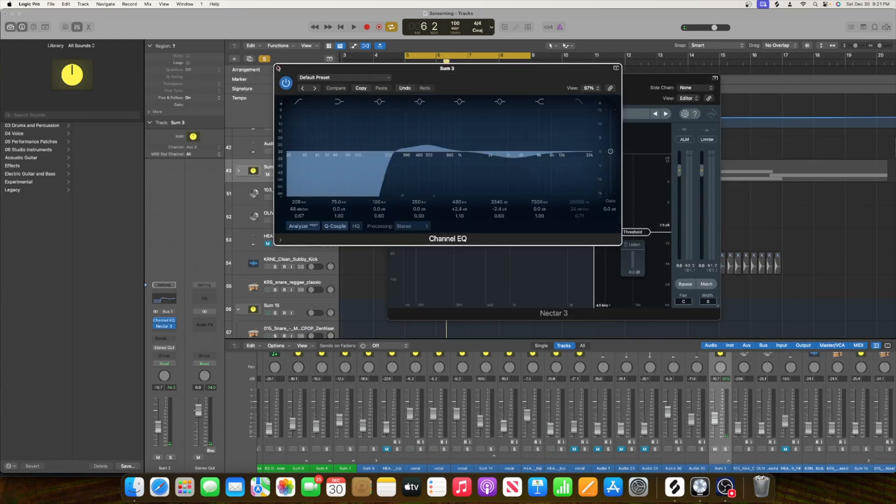
{"action": "left_click", "coordinate": [278, 68]}
{"action": "left_click_drag", "start_coordinate": [659, 104], "coordinate": [475, 70]}
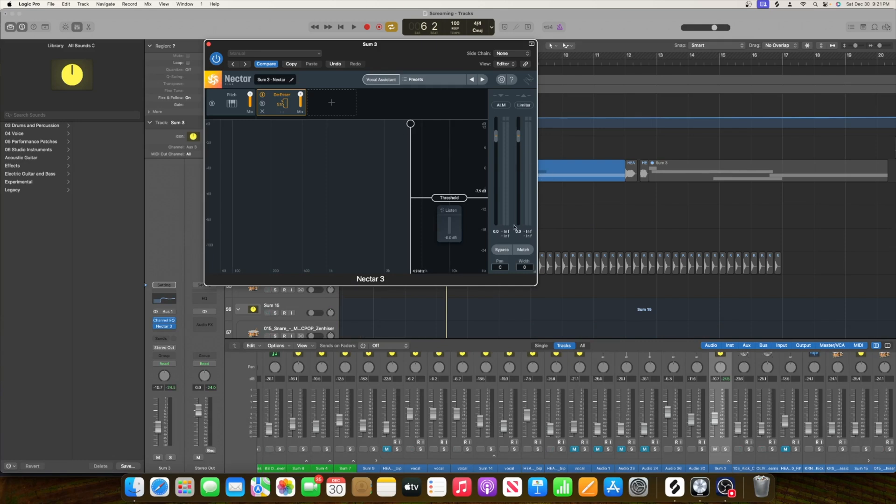
Step: Audition different de-esser thresholds during playback and set the threshold to about -10.6 dB
{"action": "key", "text": "space"}
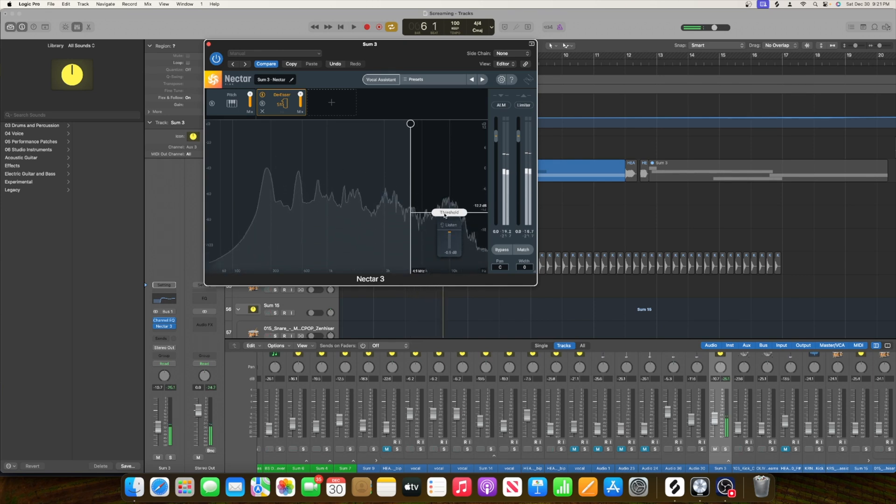
{"action": "key", "text": "space"}
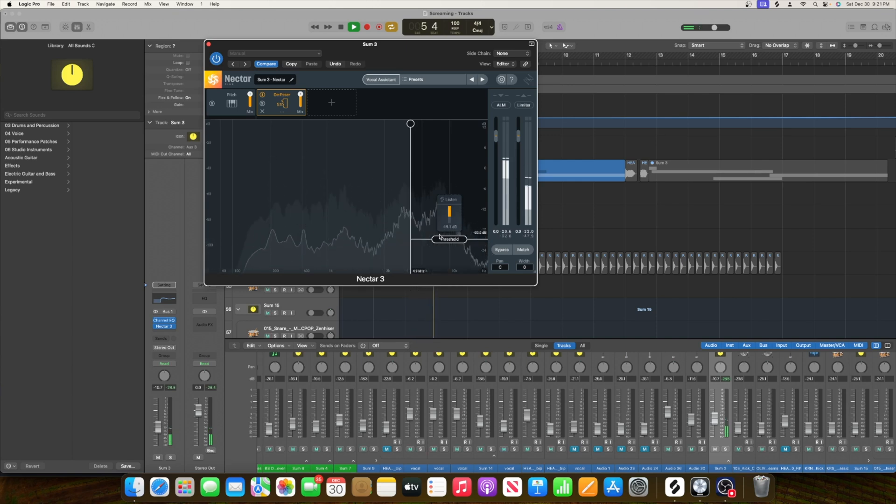
{"action": "left_click_drag", "start_coordinate": [448, 213], "coordinate": [446, 209]}
{"action": "key", "text": "space"}
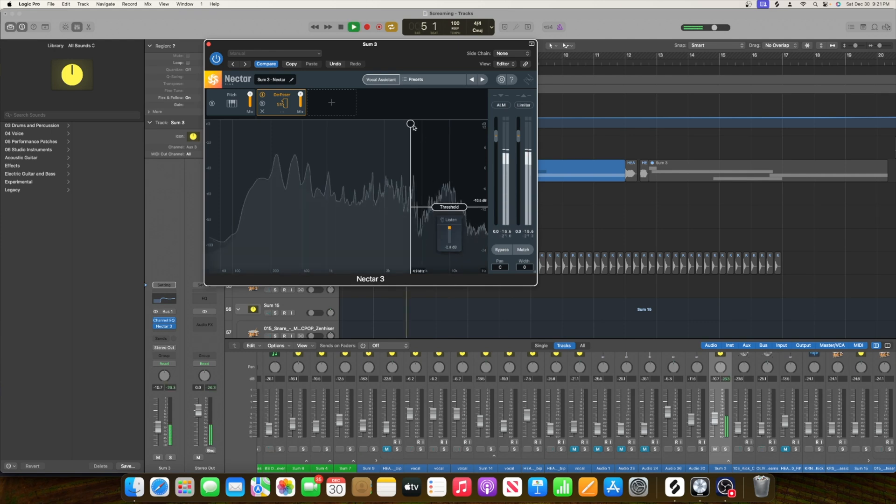
Step: Set the de-esser's crossover to about 2.6 kHz and its threshold to about -20 dB during playback
{"action": "left_click_drag", "start_coordinate": [412, 125], "coordinate": [328, 123]}
{"action": "key", "text": "space"}
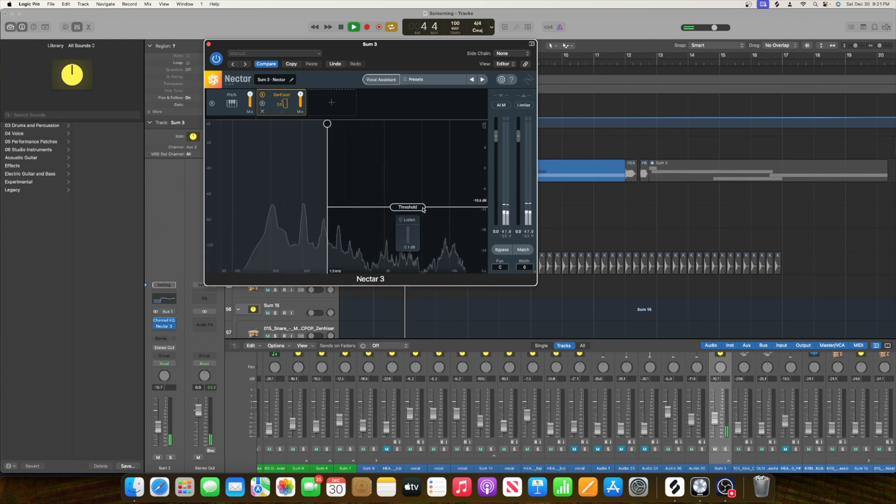
{"action": "left_click_drag", "start_coordinate": [410, 214], "coordinate": [408, 221]}
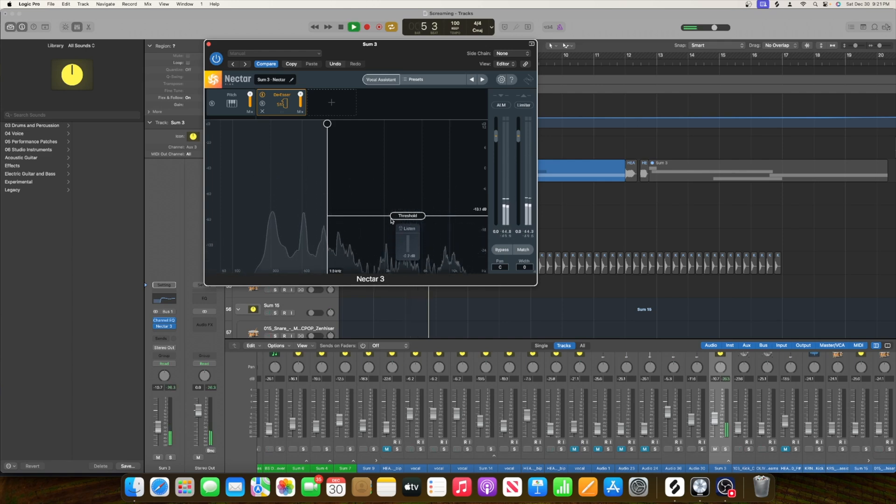
{"action": "left_click_drag", "start_coordinate": [330, 136], "coordinate": [379, 136]}
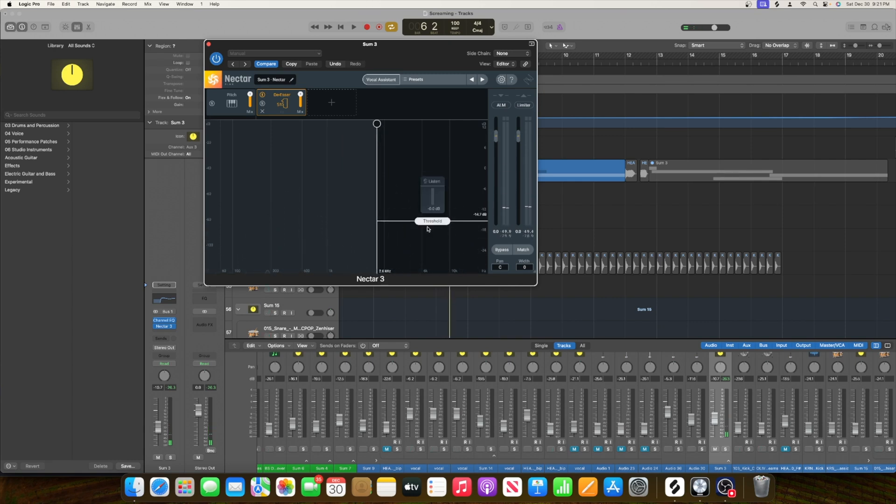
{"action": "key", "text": "space"}
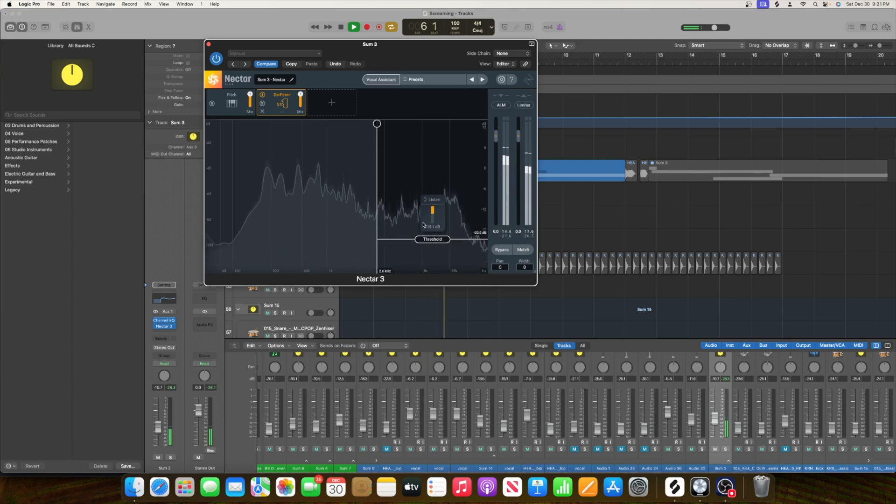
Step: Set the de-esser's crossover to about 4.2 kHz and its threshold to about -10.4 dB, checking the result in playback
{"action": "left_click_drag", "start_coordinate": [377, 125], "coordinate": [403, 125]}
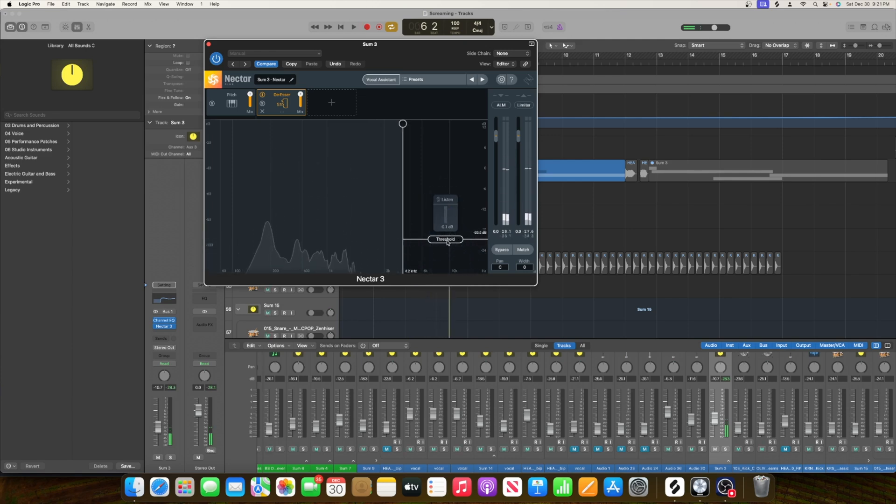
{"action": "left_click_drag", "start_coordinate": [446, 239], "coordinate": [447, 234]}
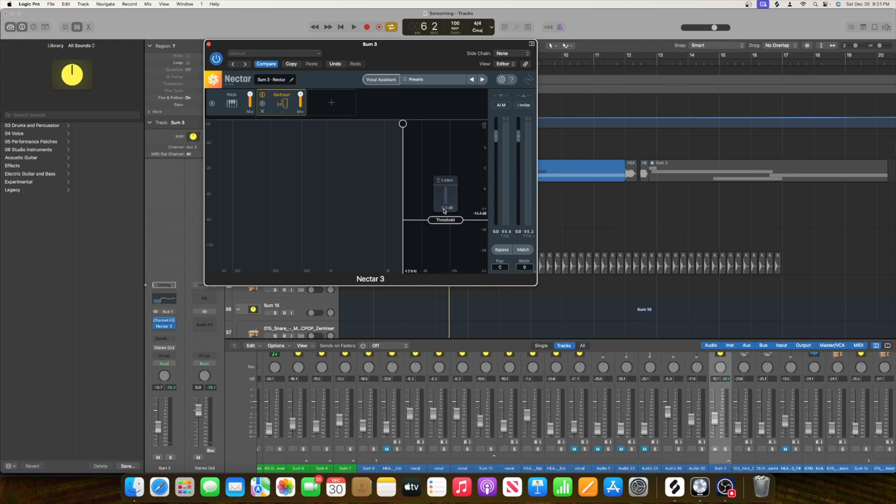
{"action": "key", "text": "space"}
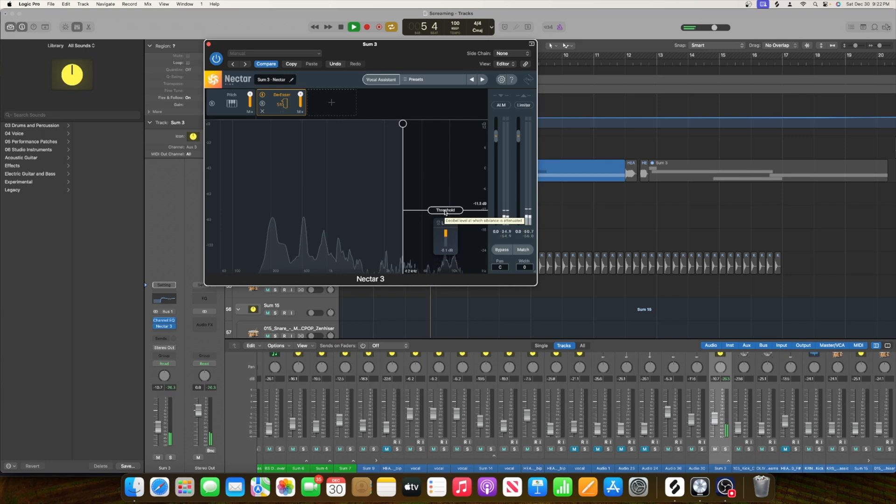
{"action": "left_click_drag", "start_coordinate": [445, 212], "coordinate": [446, 207]}
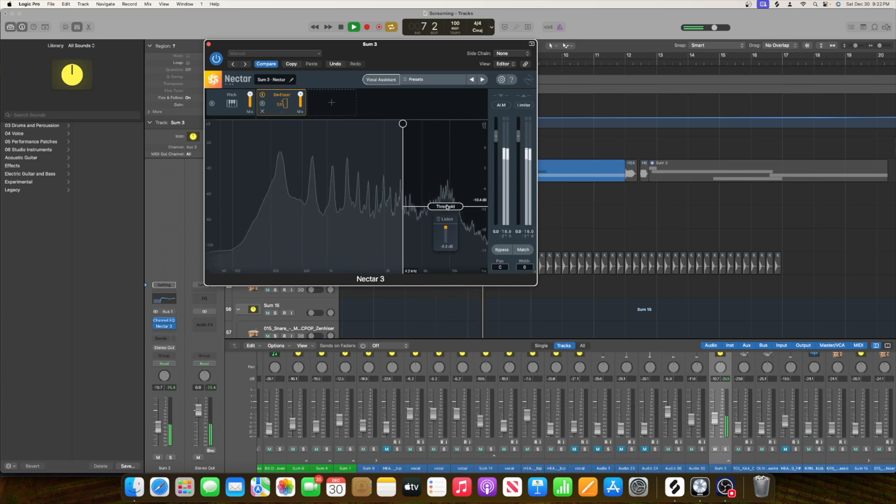
{"action": "key", "text": "space"}
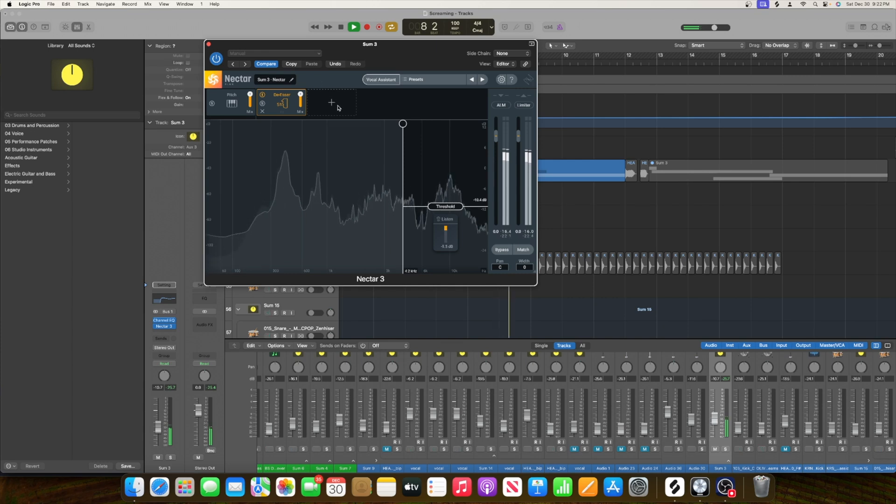
Step: Add a Compressor module to the Nectar 3 chain and set its threshold to about -18.9 dB during playback
{"action": "left_click", "coordinate": [332, 103]}
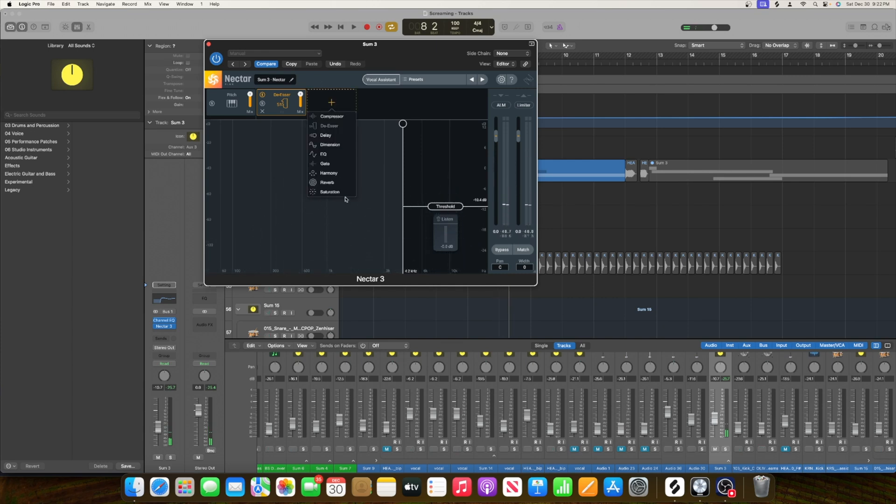
{"action": "left_click", "coordinate": [330, 117]}
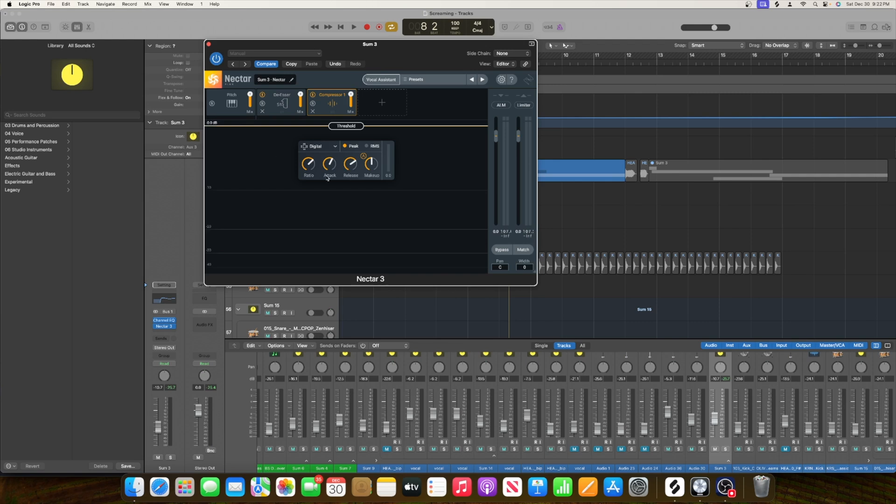
{"action": "key", "text": "space"}
{"action": "left_click_drag", "start_coordinate": [346, 126], "coordinate": [357, 228]}
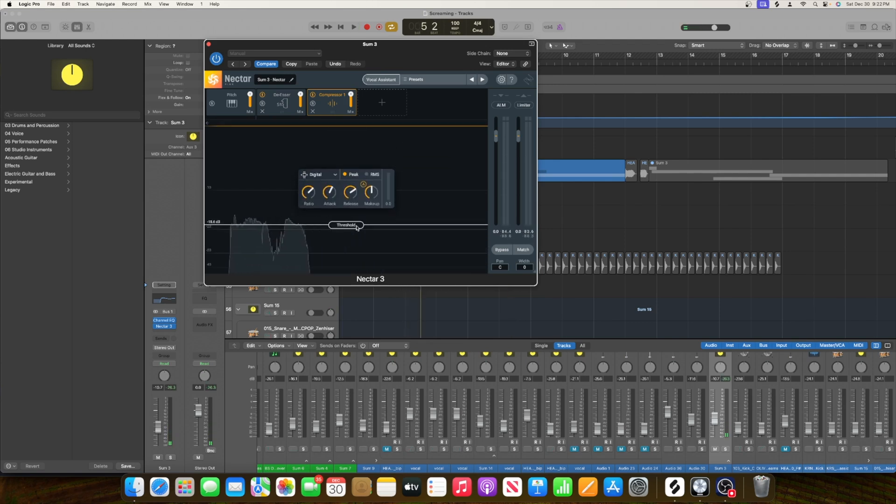
{"action": "key", "text": "space"}
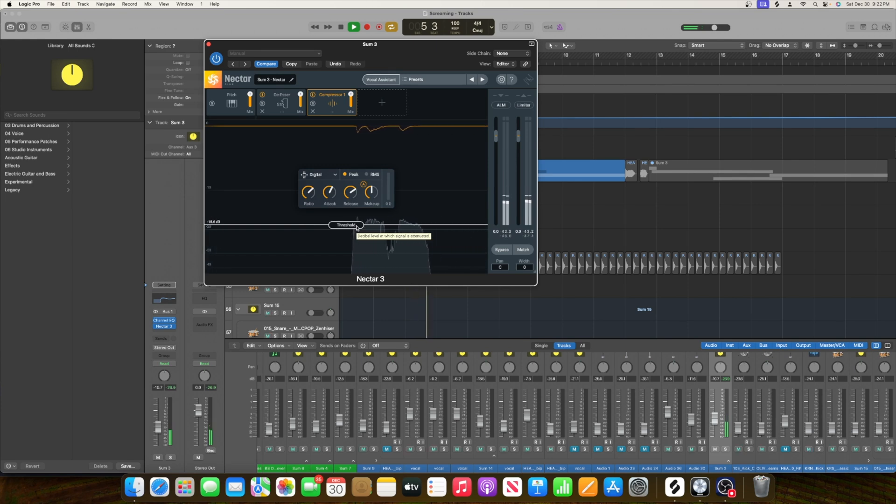
{"action": "left_click_drag", "start_coordinate": [357, 227], "coordinate": [358, 229]}
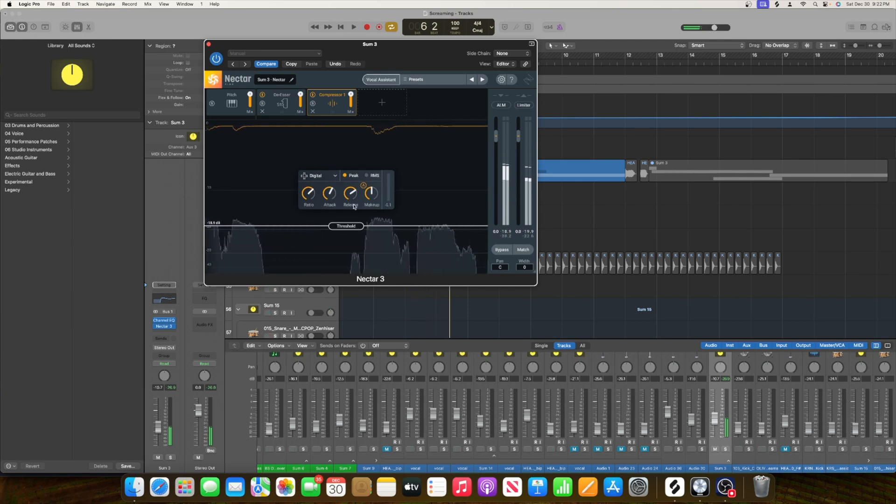
{"action": "key", "text": "space"}
Step: Adjust the ratio and attack of the Nectar 3 compressor while auditioning the vocal, and close the plug-in window
{"action": "mouse_move", "coordinate": [308, 196]}
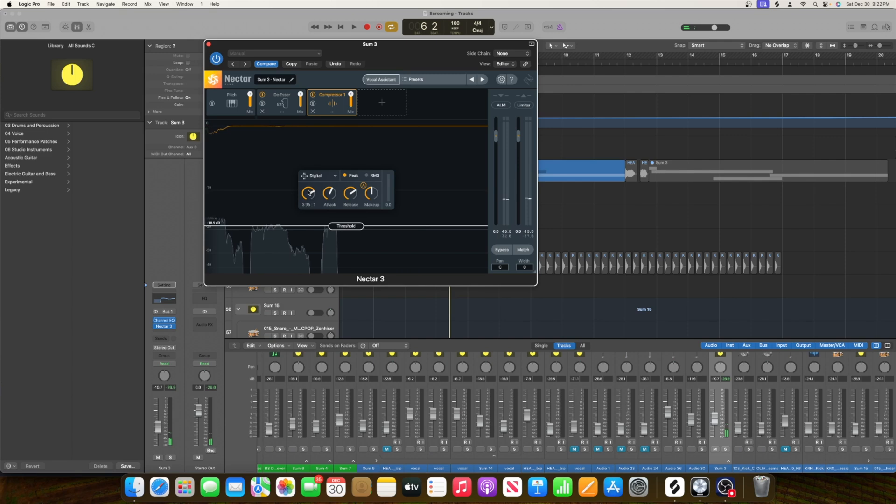
{"action": "left_click_drag", "start_coordinate": [308, 194], "coordinate": [308, 194]}
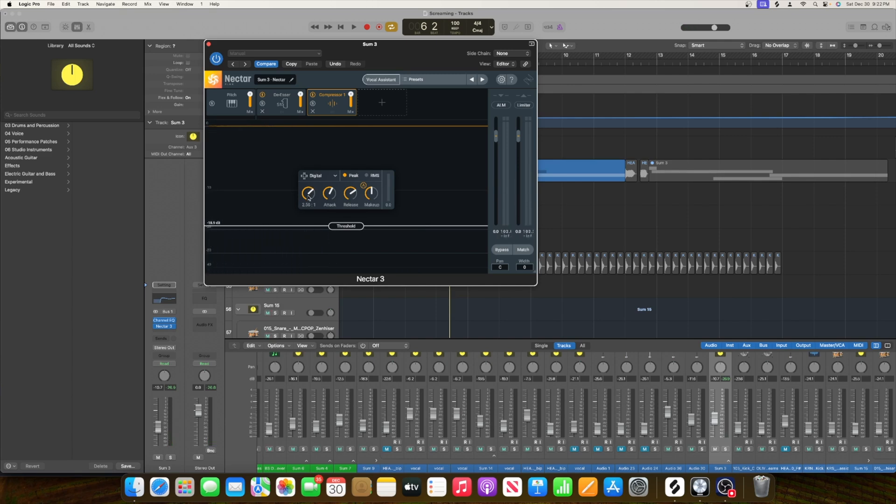
{"action": "key", "text": "space"}
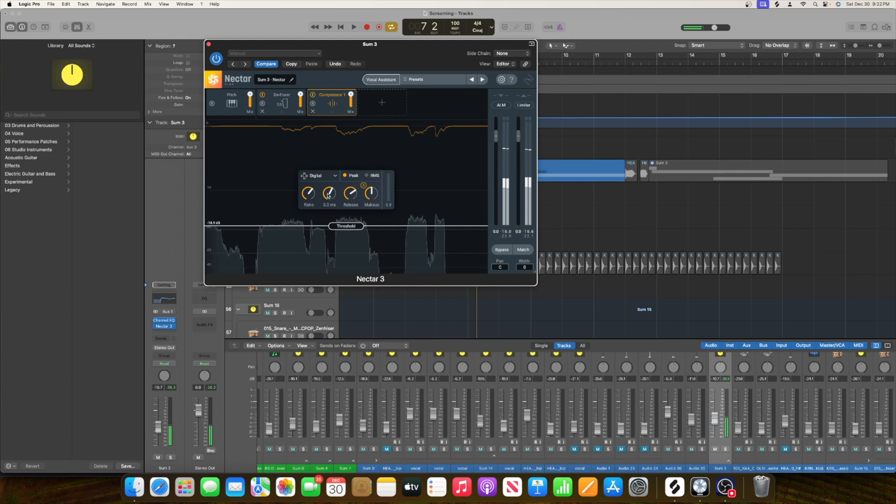
{"action": "key", "text": "space"}
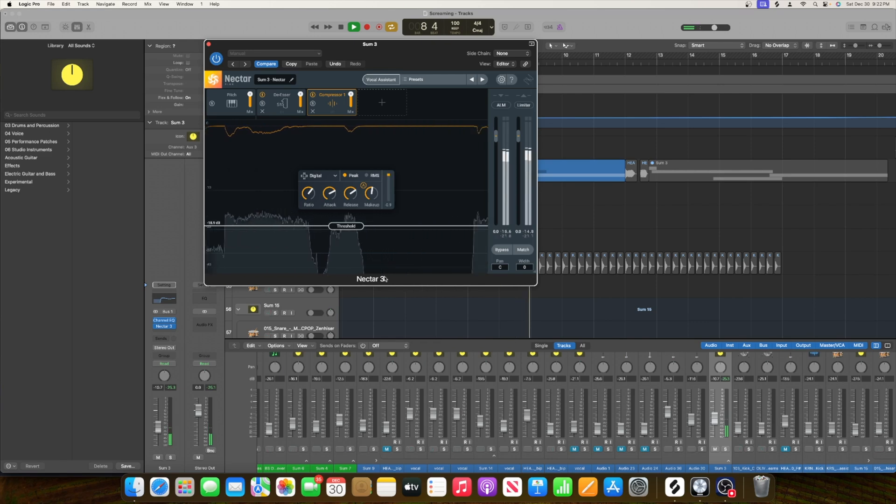
{"action": "key", "text": "space"}
{"action": "left_click", "coordinate": [208, 44]}
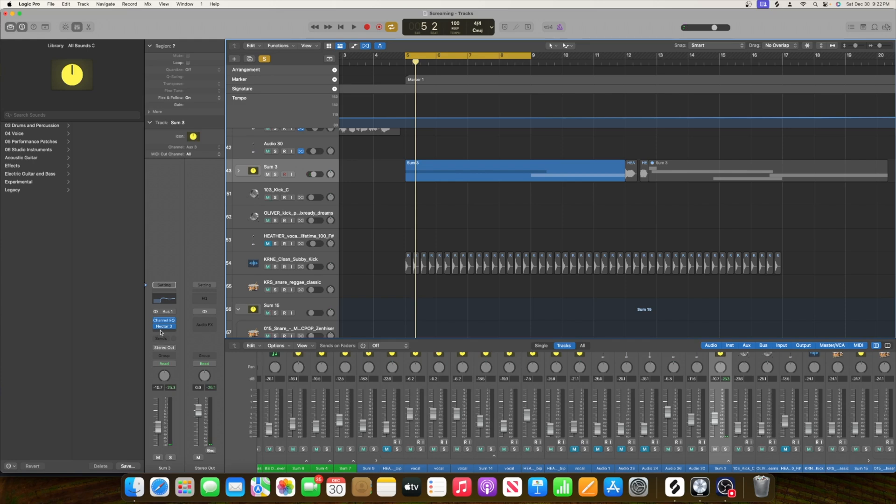
Step: Expand the Sum 3 stack and remove the Bus 16 send from its first vocal track
{"action": "left_click", "coordinate": [239, 170]}
{"action": "left_click", "coordinate": [298, 189]}
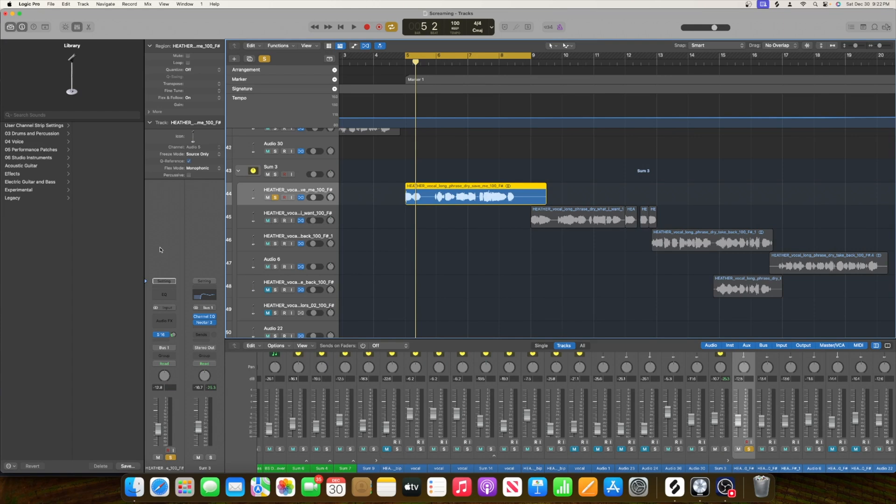
{"action": "left_click", "coordinate": [169, 336]}
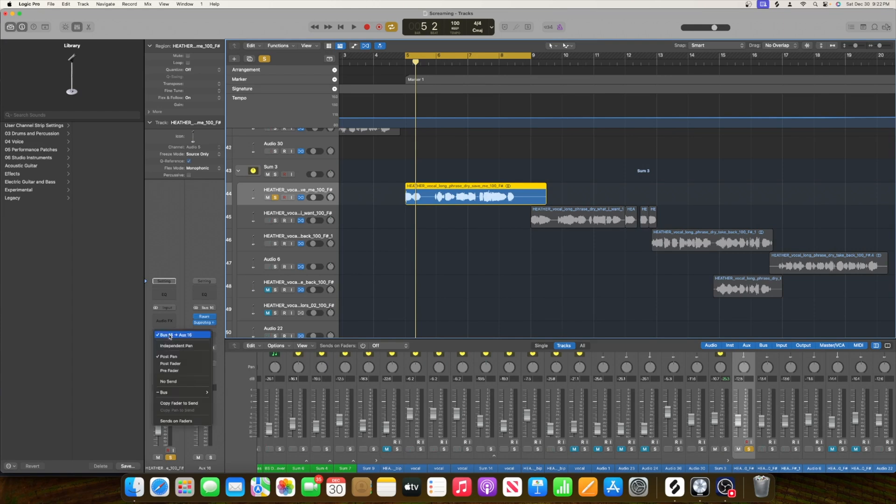
{"action": "left_click", "coordinate": [185, 382]}
Step: Add a Bus 16 send to the Sum 3 stack and raise its send level during playback
{"action": "left_click", "coordinate": [282, 165]}
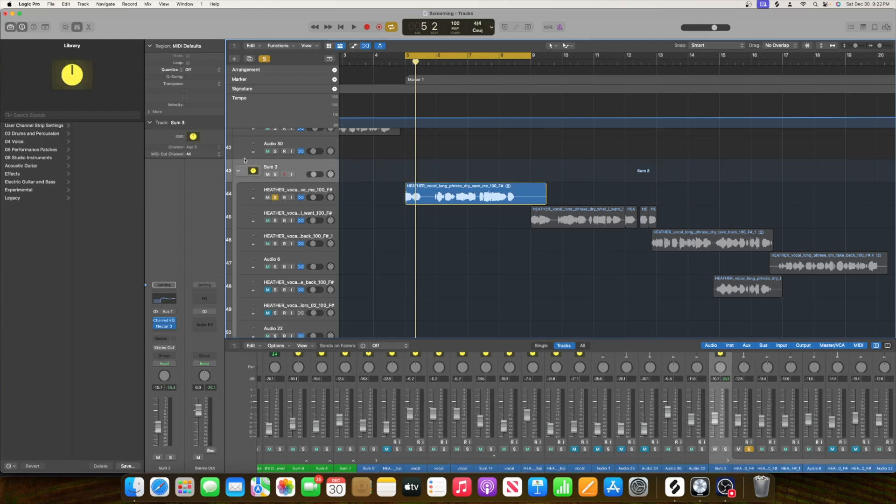
{"action": "left_click", "coordinate": [162, 340]}
{"action": "mouse_move", "coordinate": [176, 350]}
{"action": "left_click", "coordinate": [242, 302]}
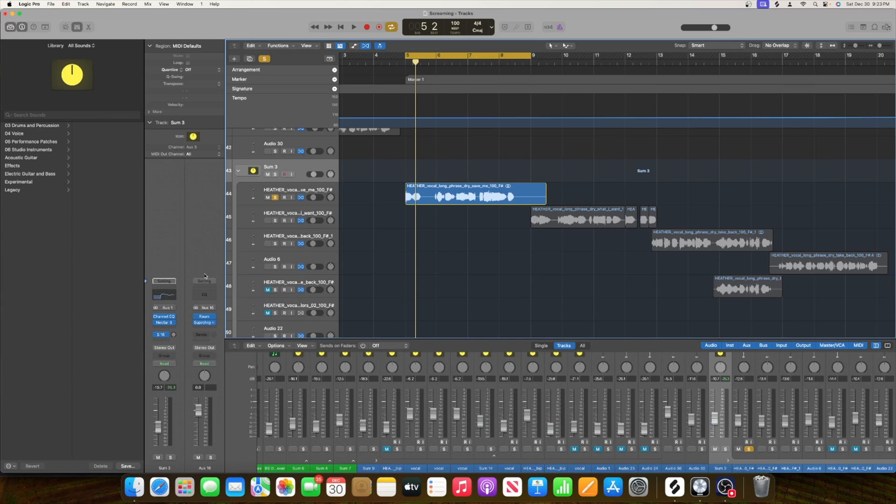
{"action": "key", "text": "space"}
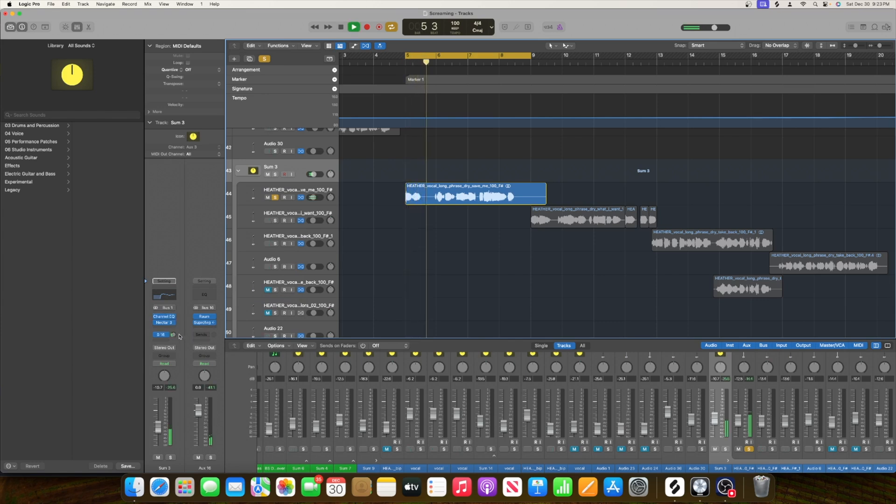
Step: Raise the compression amount of Supercharger GT on Aux 16 during playback, and close its window
{"action": "left_click", "coordinate": [209, 324]}
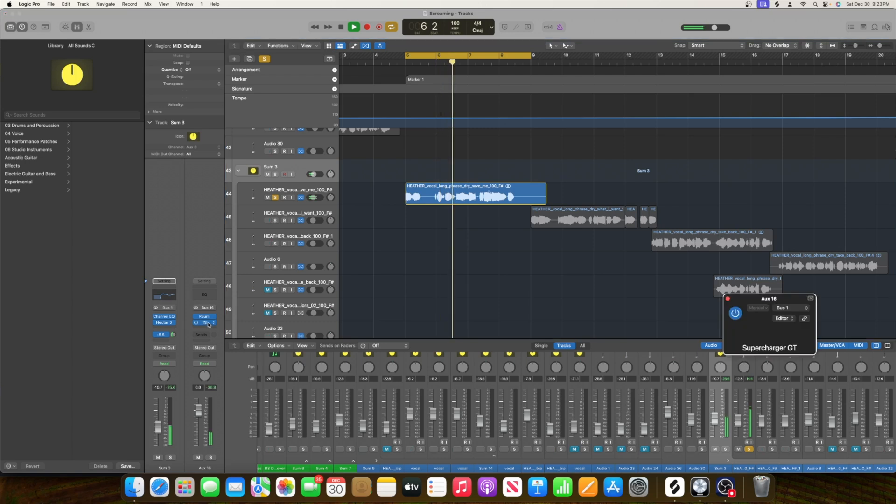
{"action": "left_click_drag", "start_coordinate": [881, 304], "coordinate": [459, 244]}
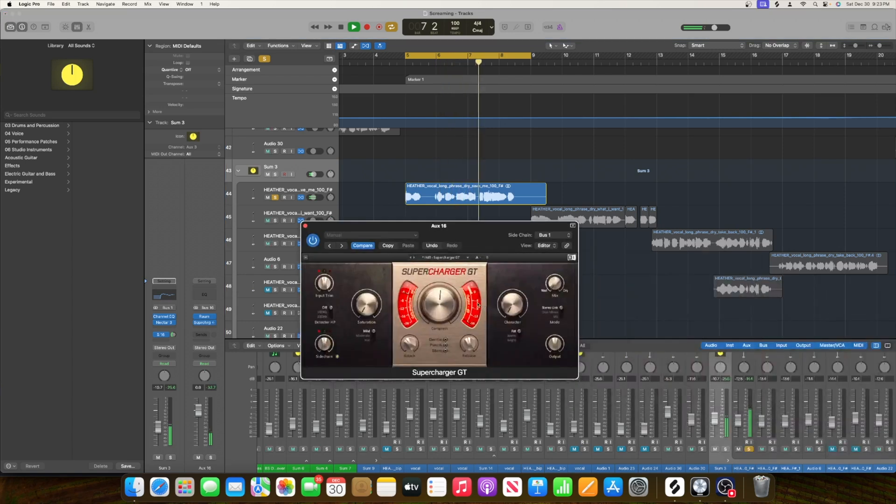
{"action": "left_click_drag", "start_coordinate": [410, 346], "coordinate": [411, 338]}
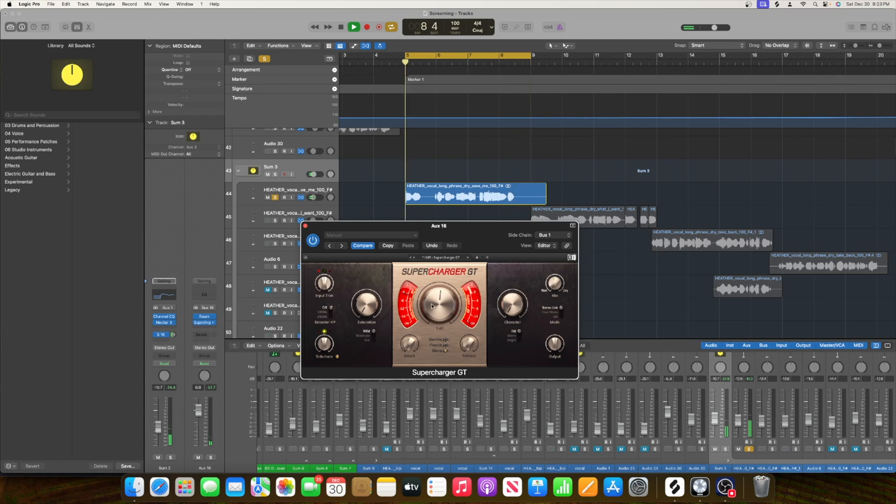
{"action": "left_click_drag", "start_coordinate": [432, 307], "coordinate": [432, 296]}
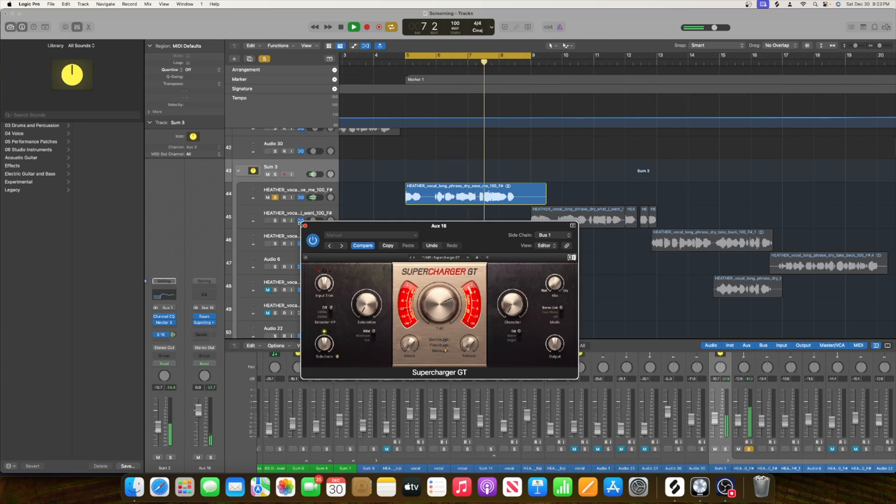
{"action": "left_click", "coordinate": [306, 227]}
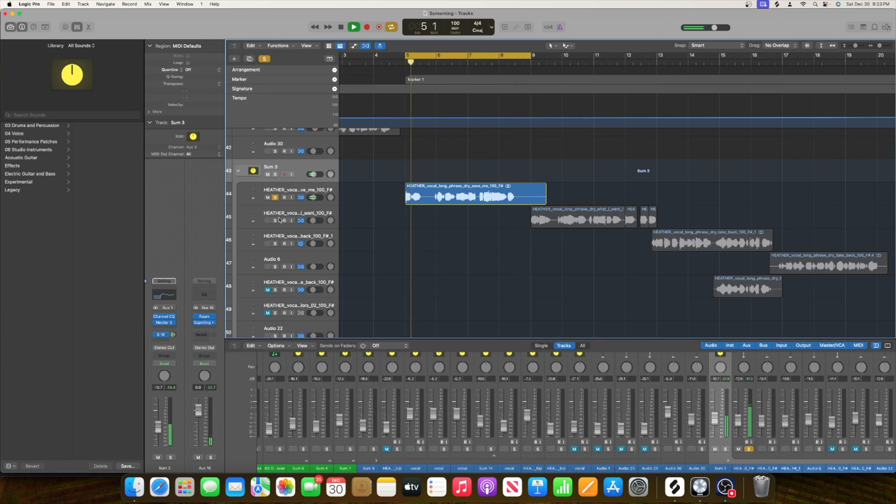
{"action": "key", "text": "space"}
Step: Browse the Audio Units plug-ins for the Sum 3 channel, then reopen Nectar 3 and list its addable modules
{"action": "left_click", "coordinate": [166, 329]}
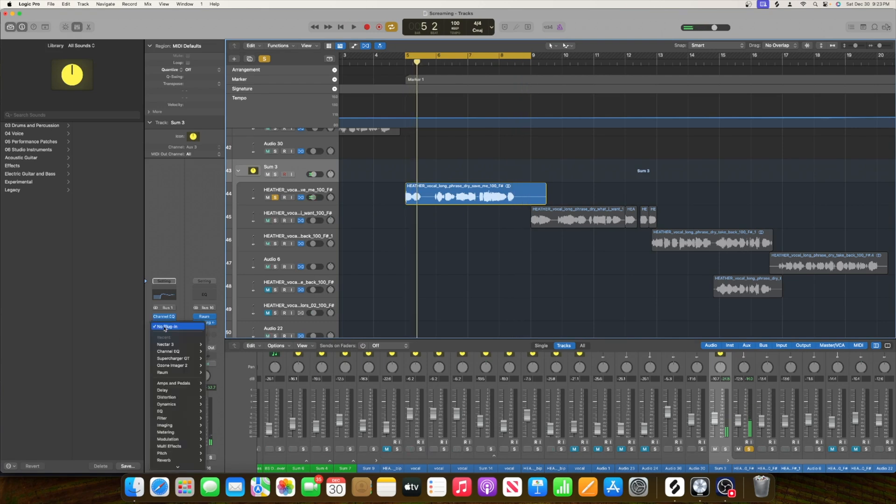
{"action": "mouse_move", "coordinate": [177, 466]}
{"action": "mouse_move", "coordinate": [236, 460]}
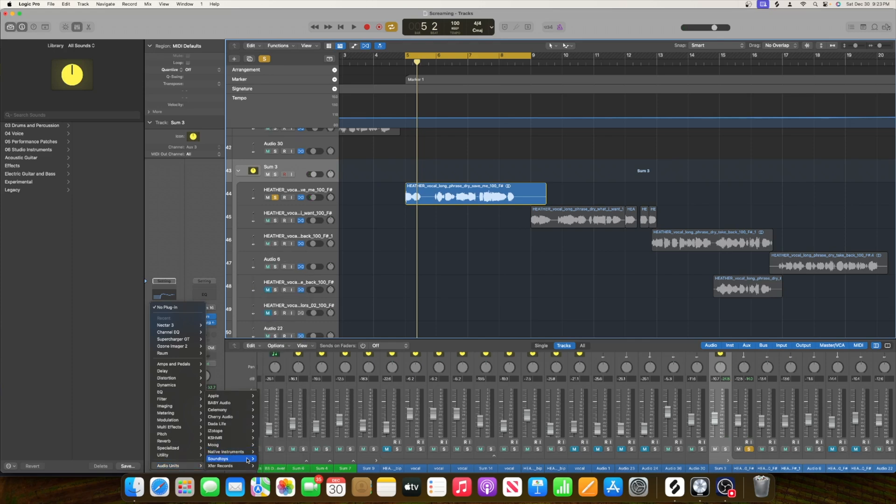
{"action": "left_click", "coordinate": [160, 324]}
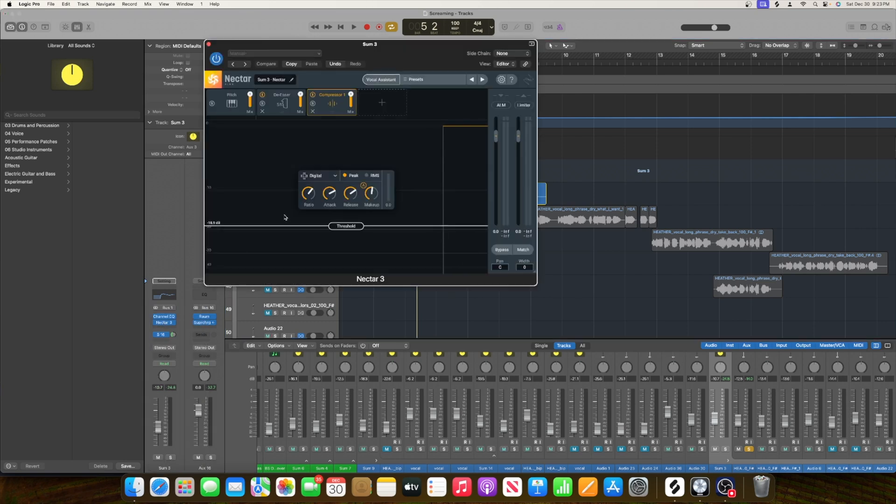
{"action": "left_click", "coordinate": [384, 101]}
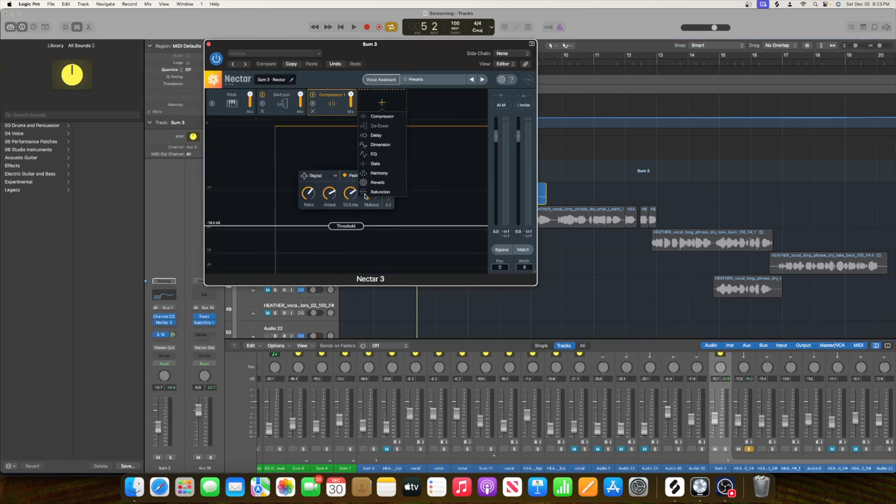
{"action": "left_click", "coordinate": [104, 250]}
Step: Try a stereo Tape Delay as an insert on the Sum 3 stack and remove it again
{"action": "left_click", "coordinate": [163, 329]}
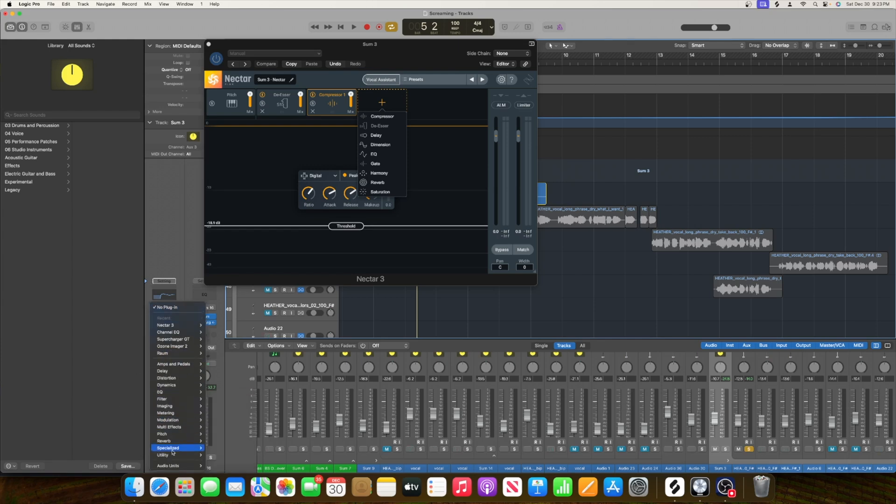
{"action": "mouse_move", "coordinate": [172, 411]}
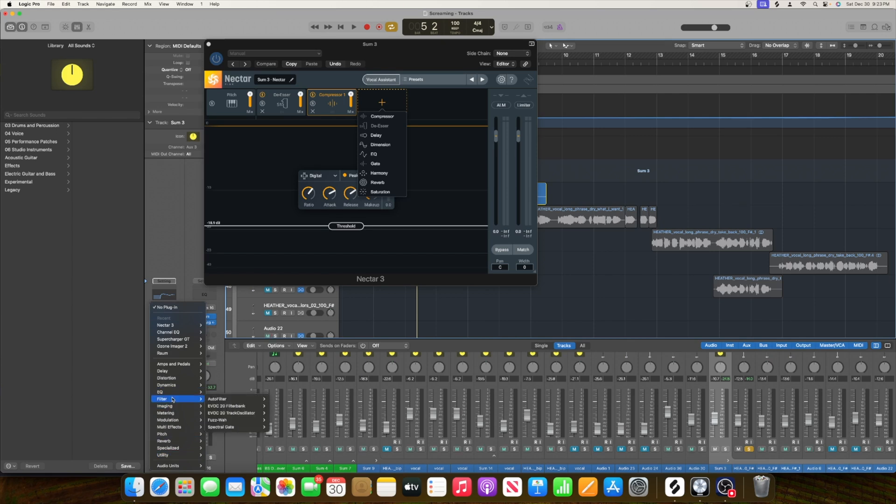
{"action": "mouse_move", "coordinate": [205, 373]}
{"action": "mouse_move", "coordinate": [223, 401]}
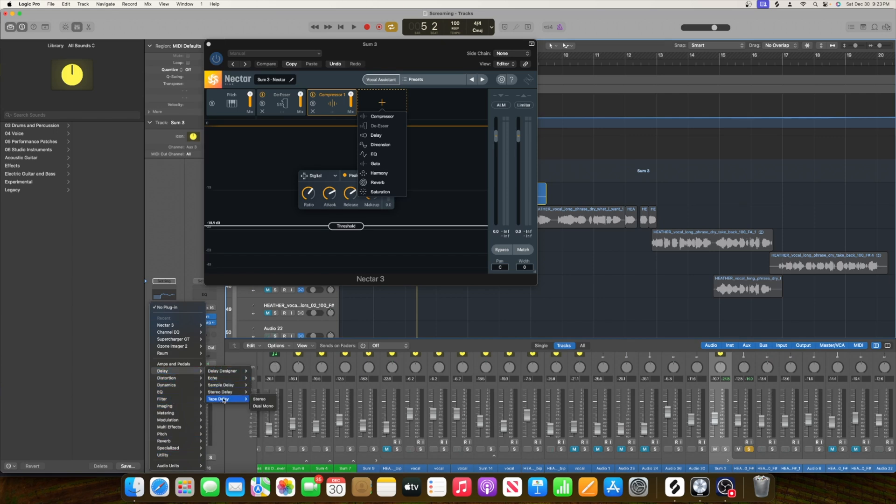
{"action": "left_click", "coordinate": [257, 400]}
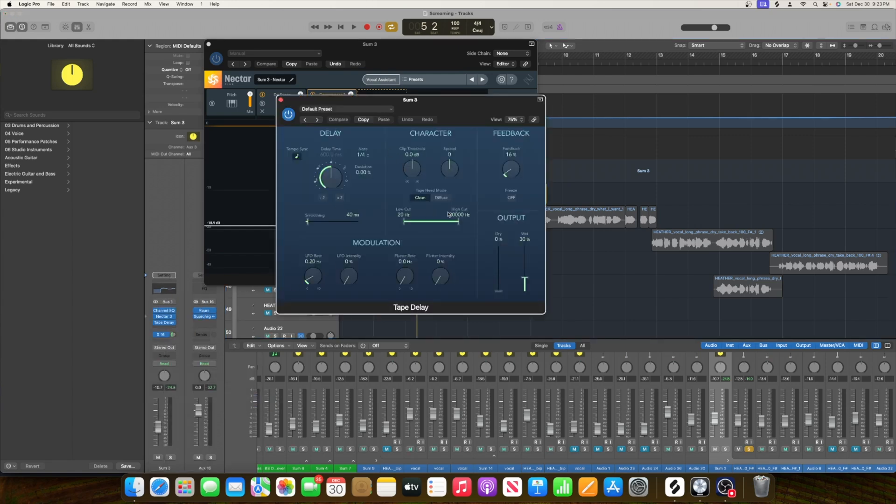
{"action": "left_click", "coordinate": [174, 323]}
{"action": "left_click", "coordinate": [182, 308]}
{"action": "left_click", "coordinate": [166, 329]}
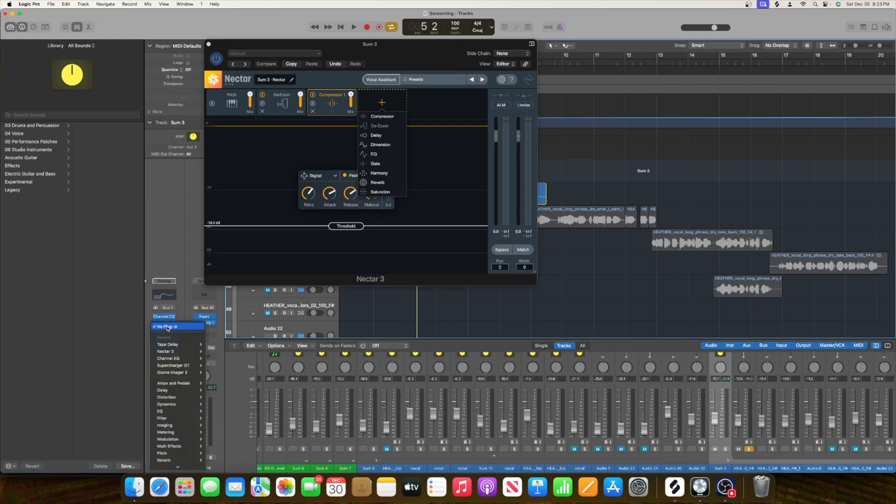
{"action": "left_click", "coordinate": [168, 195]}
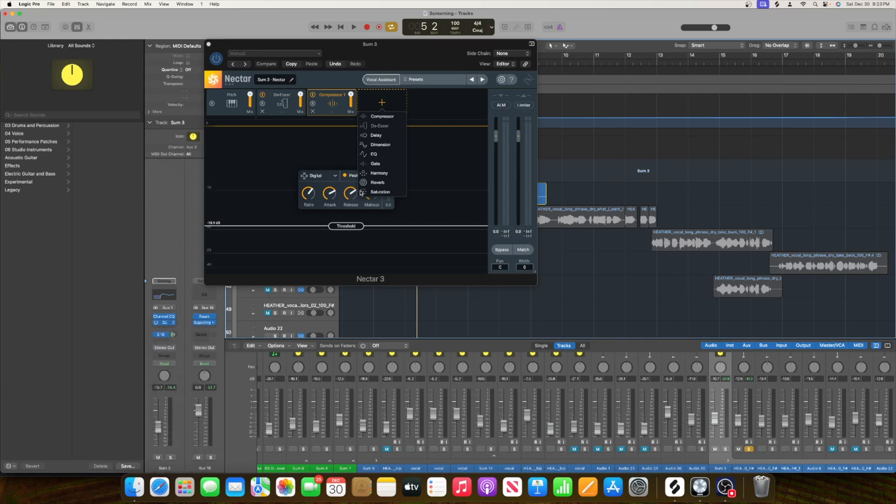
Step: Add a Saturation module to Nectar 3, set its mode to Warm and raise its amount during playback
{"action": "left_click", "coordinate": [380, 192]}
{"action": "key", "text": "space"}
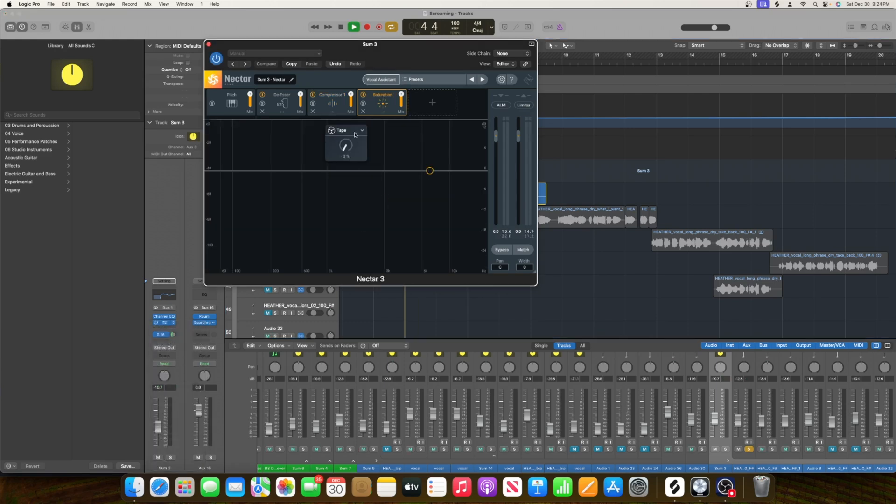
{"action": "left_click", "coordinate": [346, 130]}
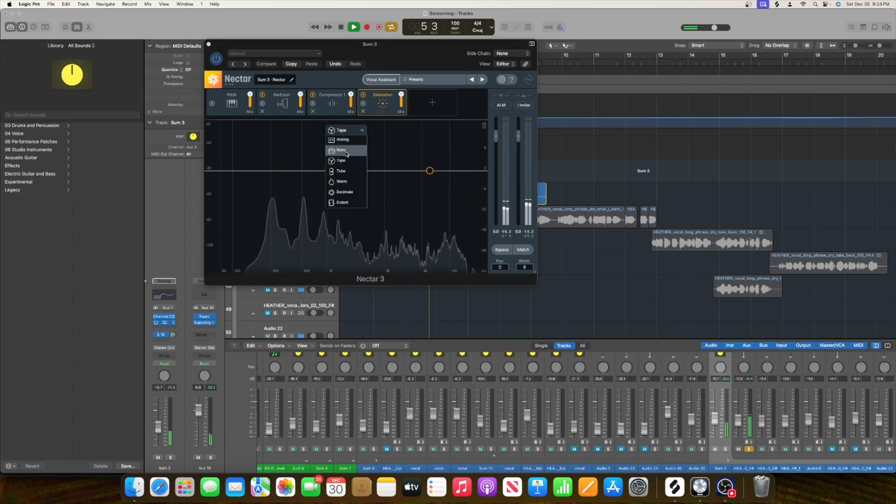
{"action": "key", "text": "space"}
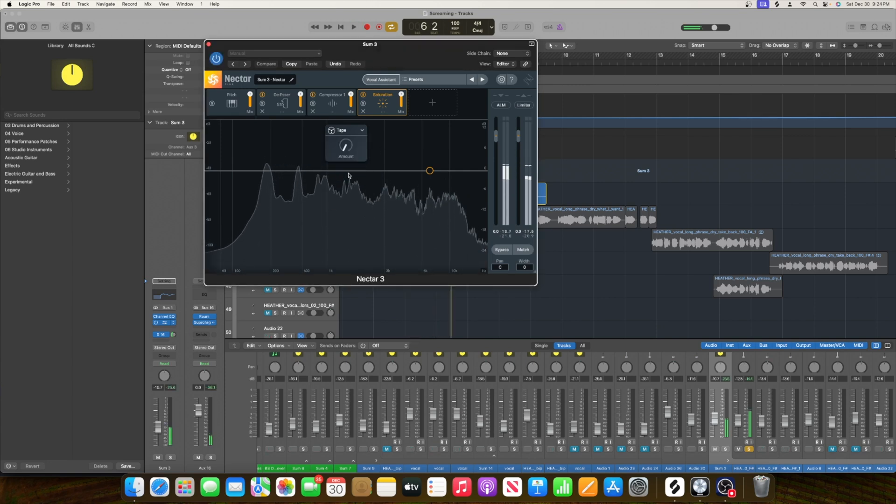
{"action": "left_click", "coordinate": [345, 133]}
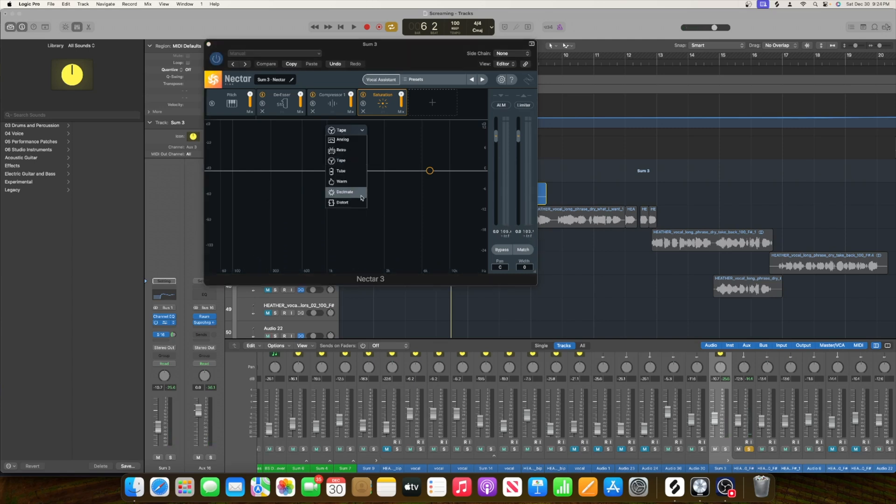
{"action": "left_click", "coordinate": [347, 182]}
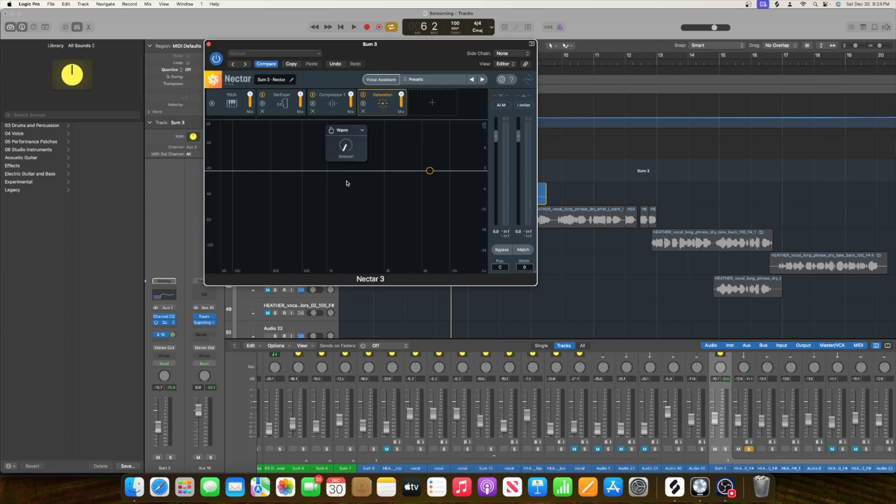
{"action": "key", "text": "space"}
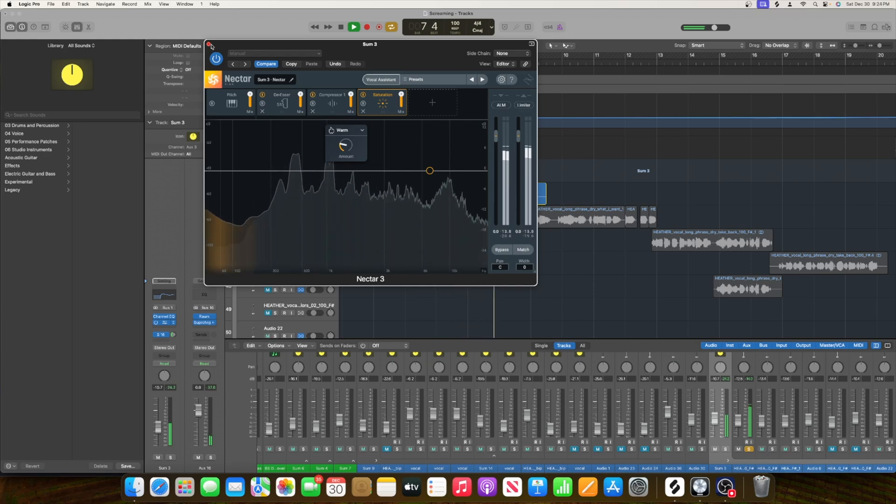
{"action": "key", "text": "space"}
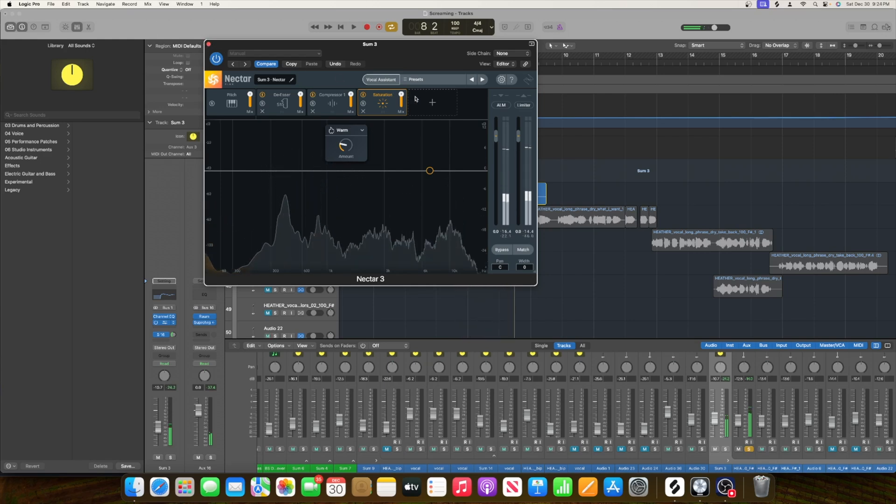
Step: Add a Harmony module to Nectar 3, lower its mix while auditioning the vocal, and close the plug-in window
{"action": "left_click", "coordinate": [416, 99]}
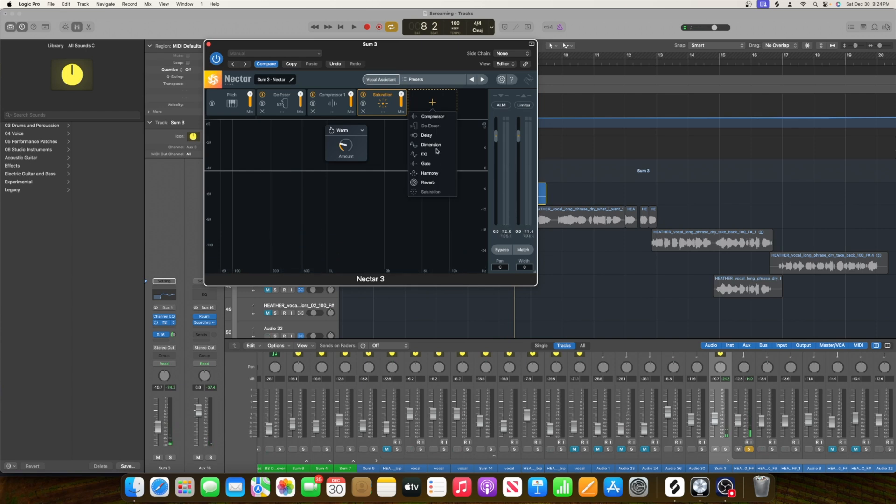
{"action": "left_click", "coordinate": [423, 175]}
{"action": "key", "text": "space"}
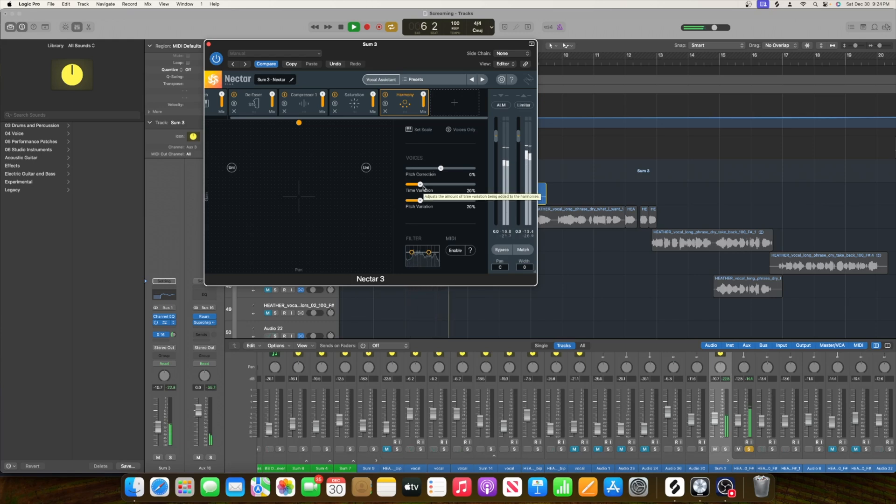
{"action": "key", "text": "space"}
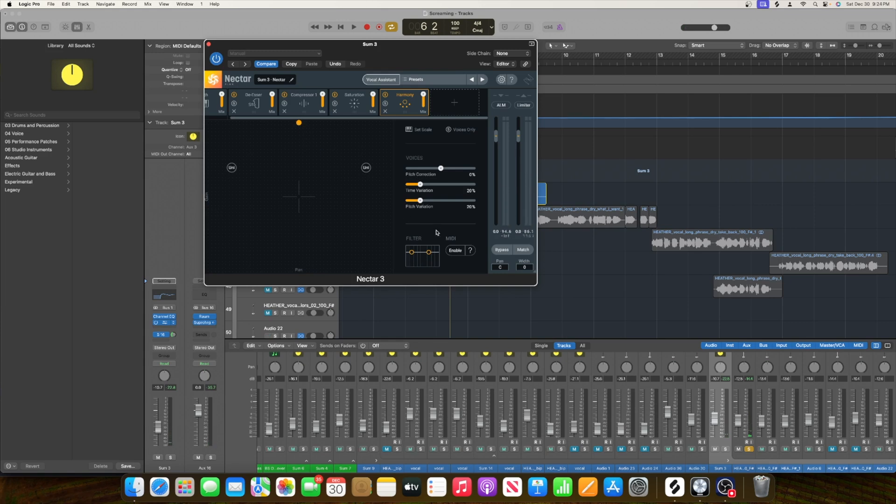
{"action": "key", "text": "space"}
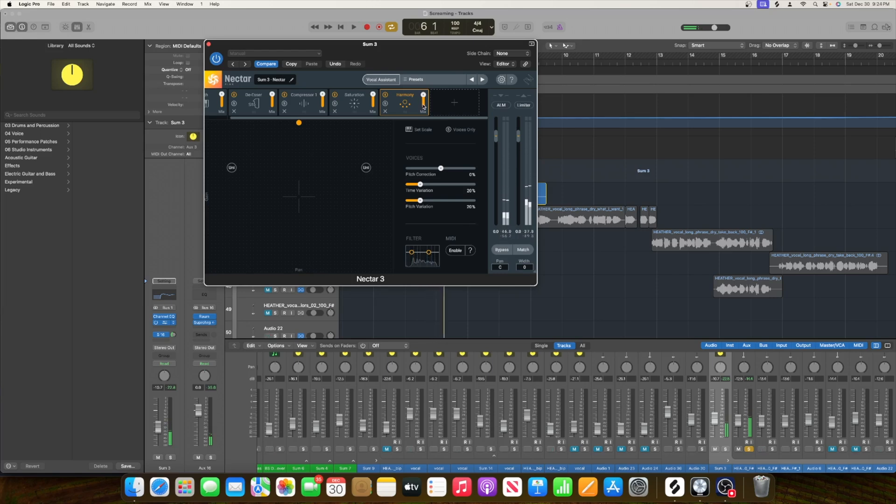
{"action": "key", "text": "space"}
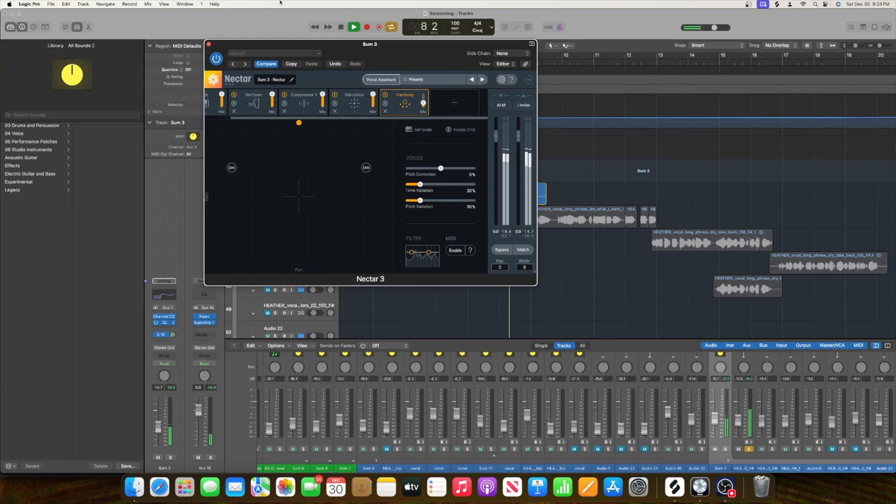
{"action": "left_click", "coordinate": [209, 45]}
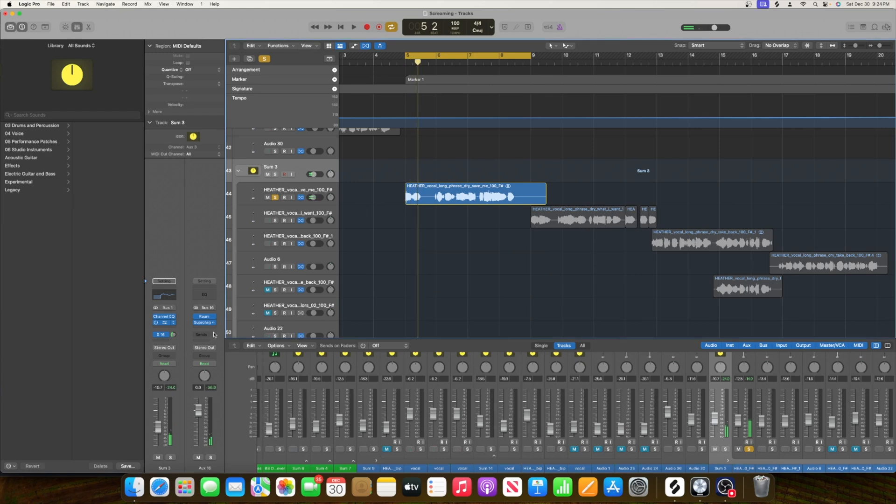
Step: Add a Bus 17 send to the Sum 3 stack and insert a stereo Chorus on Aux 17
{"action": "left_click", "coordinate": [160, 341]}
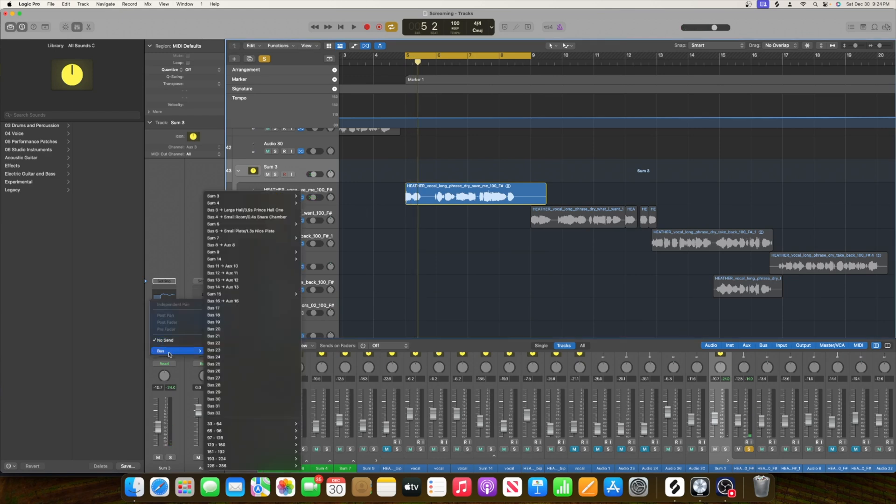
{"action": "mouse_move", "coordinate": [187, 349]}
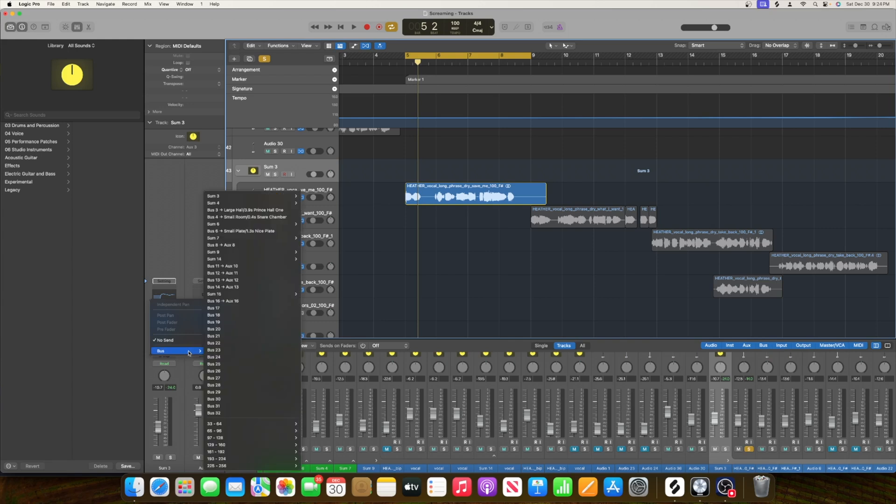
{"action": "left_click", "coordinate": [225, 308]}
{"action": "left_click", "coordinate": [204, 309]}
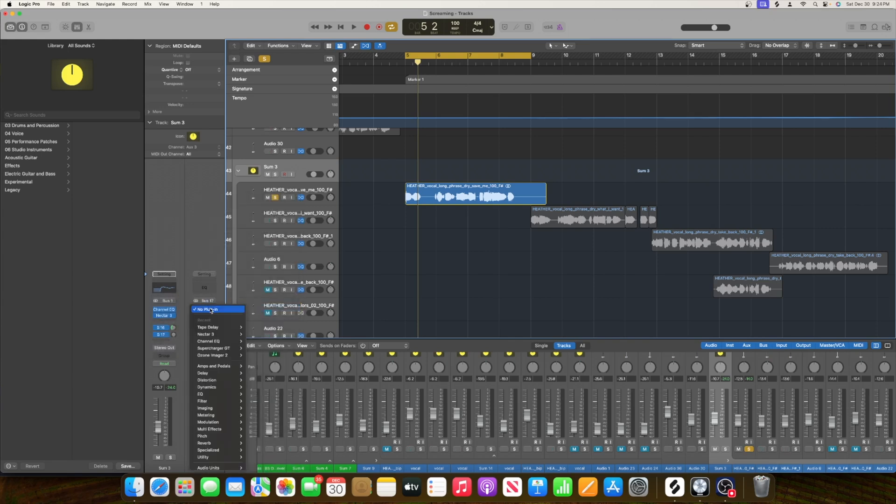
{"action": "mouse_move", "coordinate": [208, 423]}
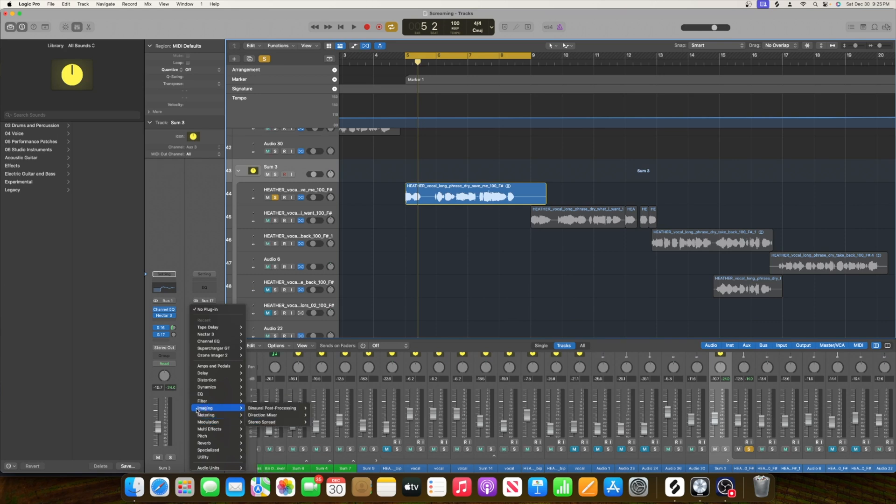
{"action": "mouse_move", "coordinate": [204, 389]}
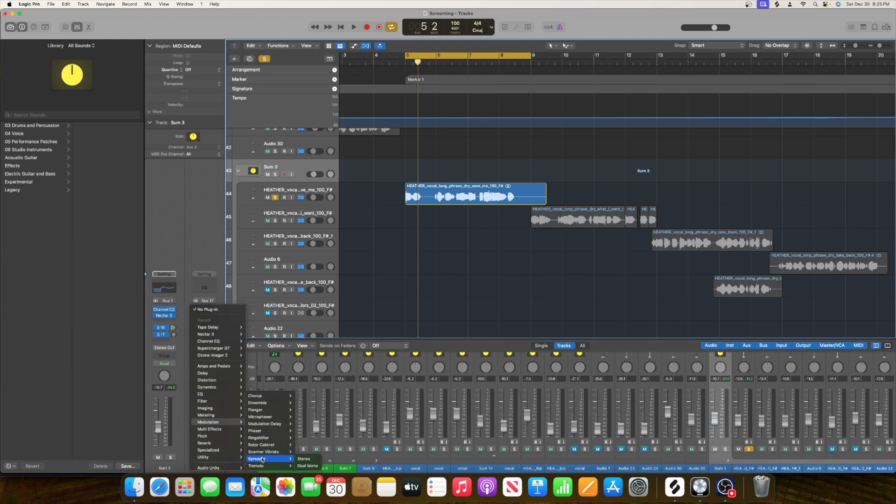
{"action": "mouse_move", "coordinate": [268, 426]}
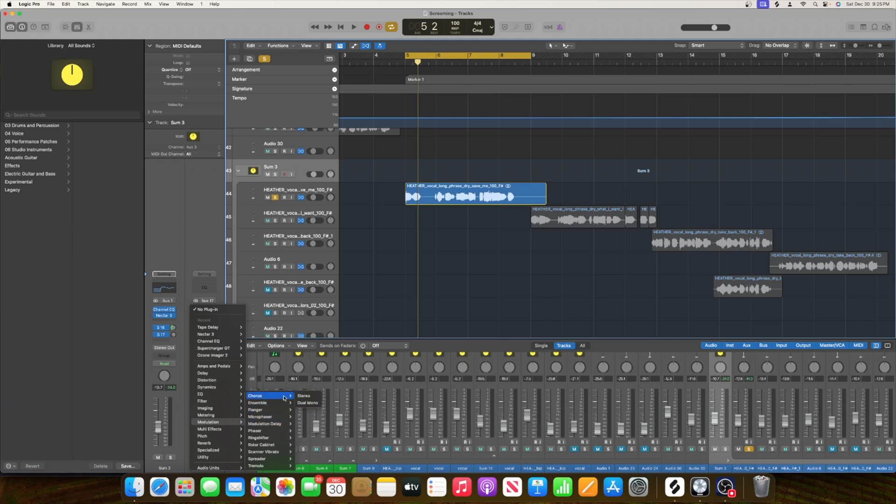
{"action": "left_click", "coordinate": [307, 397]}
Step: Raise the Bus 17 send level on Sum 3 during playback, and close the Chorus window
{"action": "key", "text": "space"}
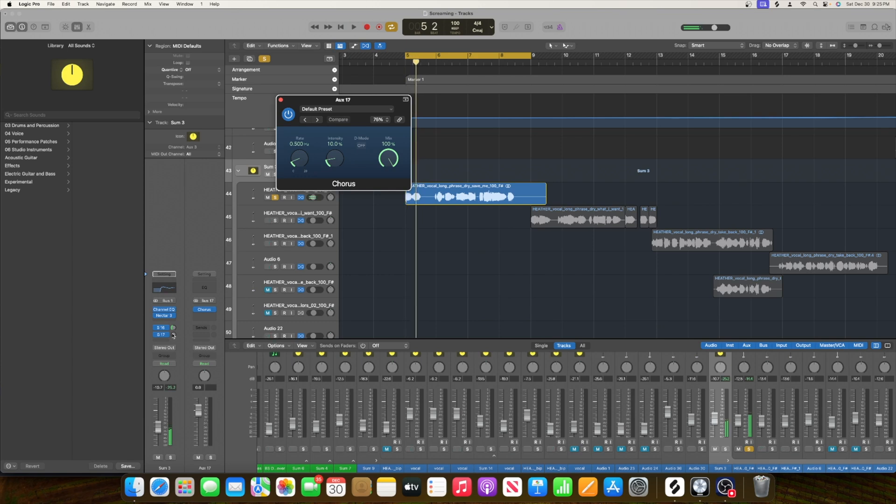
{"action": "mouse_move", "coordinate": [174, 323]}
{"action": "left_mouse_down"}
{"action": "mouse_move", "coordinate": [173, 302]}
{"action": "mouse_move", "coordinate": [167, 318]}
{"action": "left_mouse_up"}
{"action": "key", "text": "space"}
{"action": "left_click", "coordinate": [280, 99]}
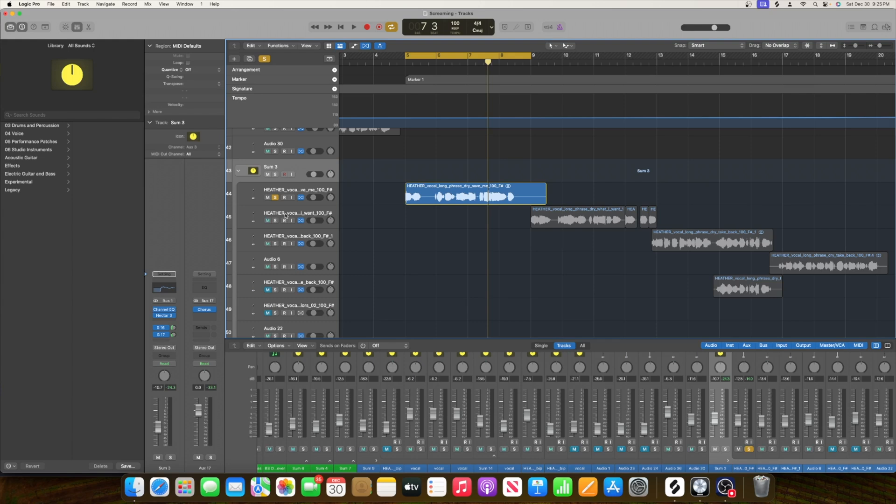
Step: Audition the Sum 3 vocal with the chorus send and browse the plug-ins for its next free insert slot
{"action": "key", "text": "space"}
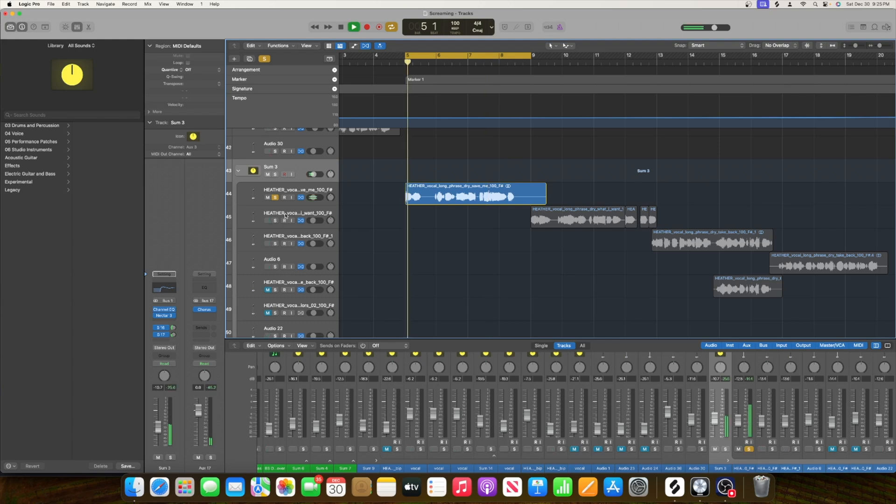
{"action": "scroll", "coordinate": [342, 251], "scroll_direction": "up", "scroll_amount": 1}
{"action": "scroll", "coordinate": [342, 251], "scroll_direction": "down", "scroll_amount": 1}
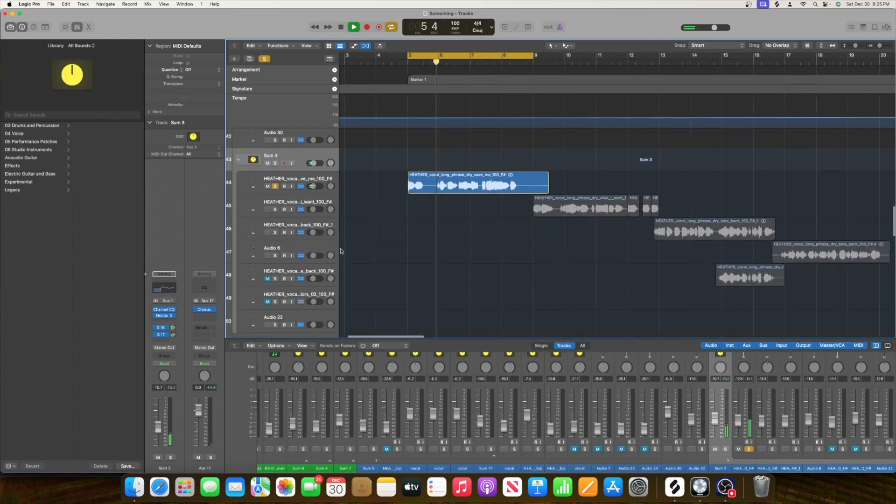
{"action": "key", "text": "space"}
{"action": "left_click", "coordinate": [164, 323]}
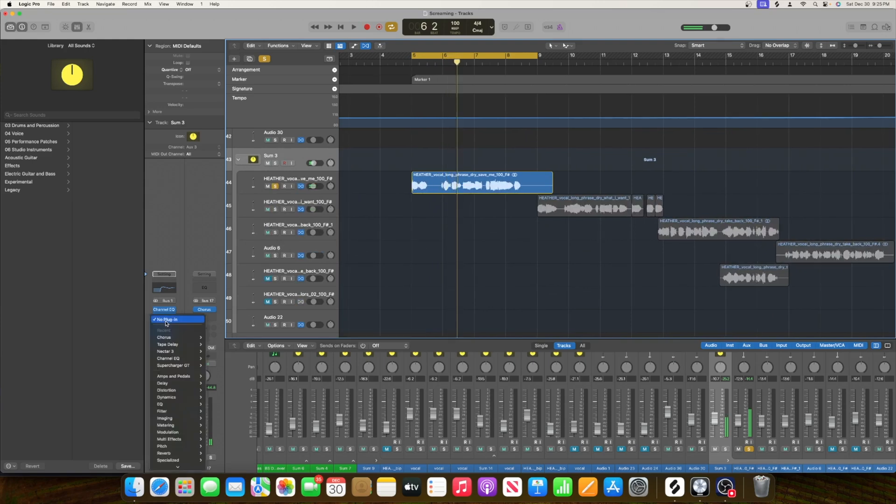
{"action": "mouse_move", "coordinate": [177, 365]}
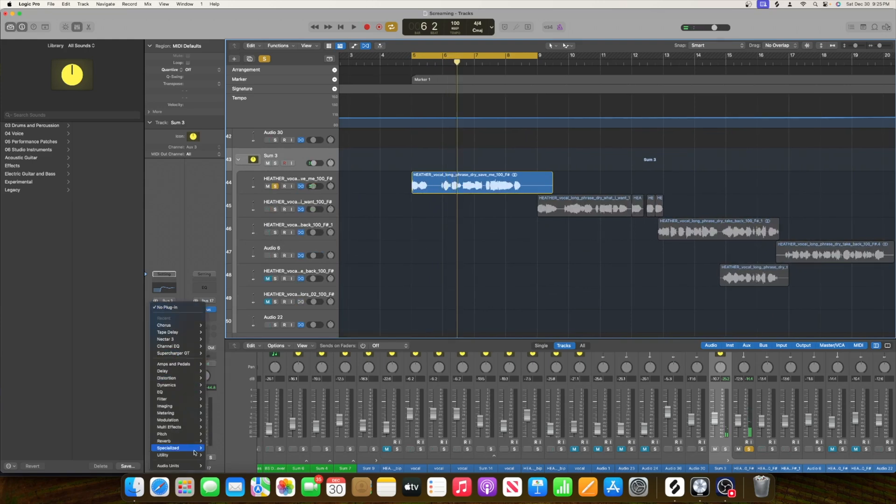
{"action": "left_click", "coordinate": [124, 376]}
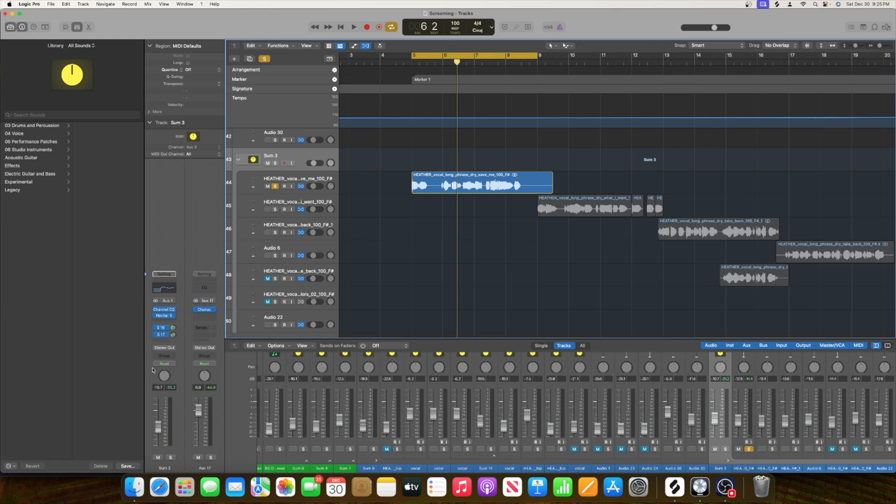
Step: Review the Compressor 1 and De-Esser modules in Nectar 3 on Sum 3, and close the plug-in
{"action": "left_click", "coordinate": [164, 316]}
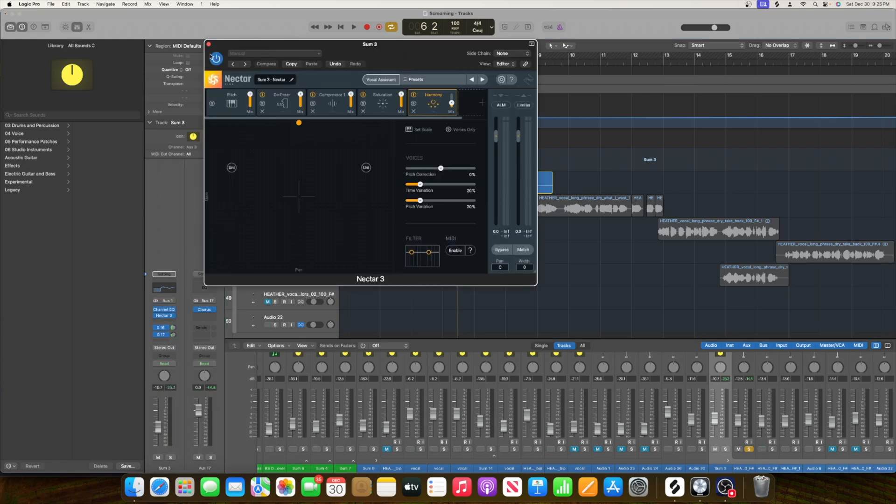
{"action": "left_click", "coordinate": [335, 100]}
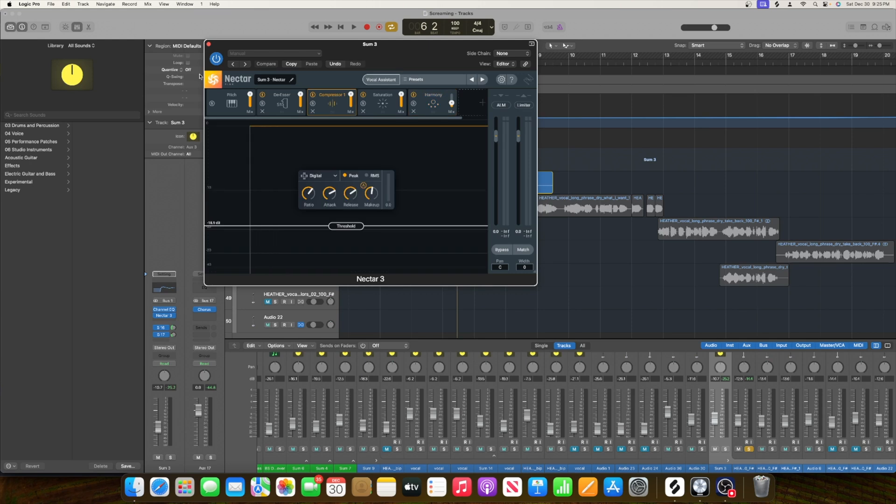
{"action": "left_click", "coordinate": [273, 107]}
{"action": "left_click", "coordinate": [209, 44]}
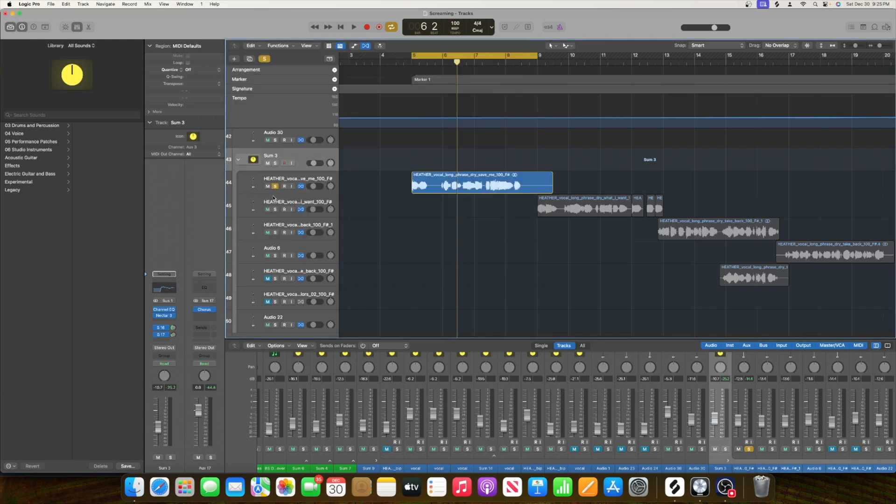
Step: Collapse the Sum 3 stack and solo the KRNE_Clean_Subby_Kick track
{"action": "scroll", "coordinate": [296, 193], "scroll_direction": "up", "scroll_amount": 10}
{"action": "scroll", "coordinate": [296, 193], "scroll_direction": "down", "scroll_amount": 7}
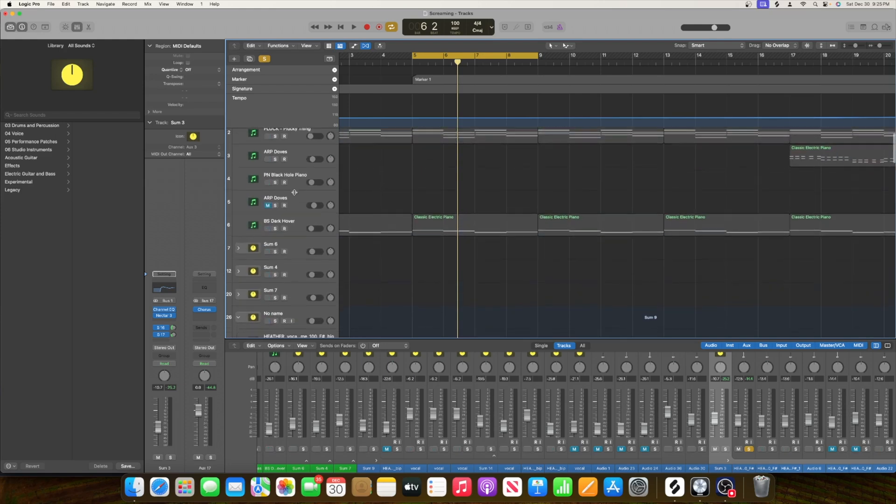
{"action": "scroll", "coordinate": [295, 194], "scroll_direction": "down", "scroll_amount": 1}
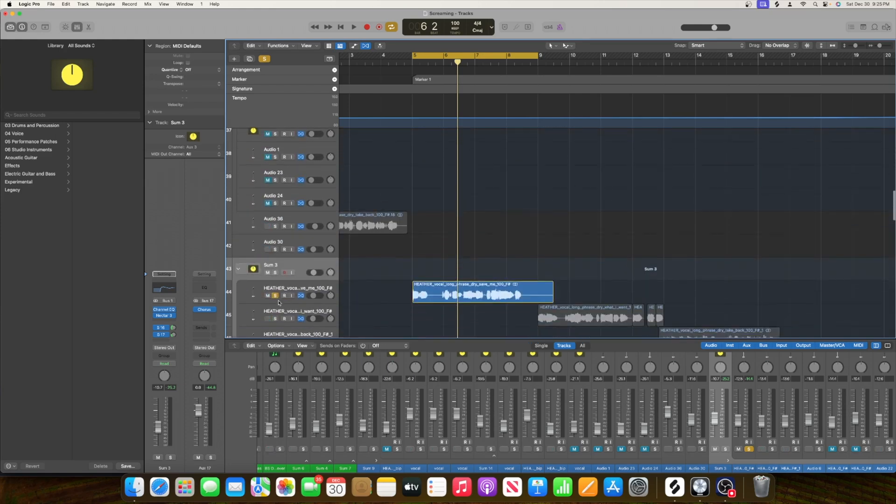
{"action": "left_click", "coordinate": [239, 269]}
{"action": "scroll", "coordinate": [284, 285], "scroll_direction": "down", "scroll_amount": 5}
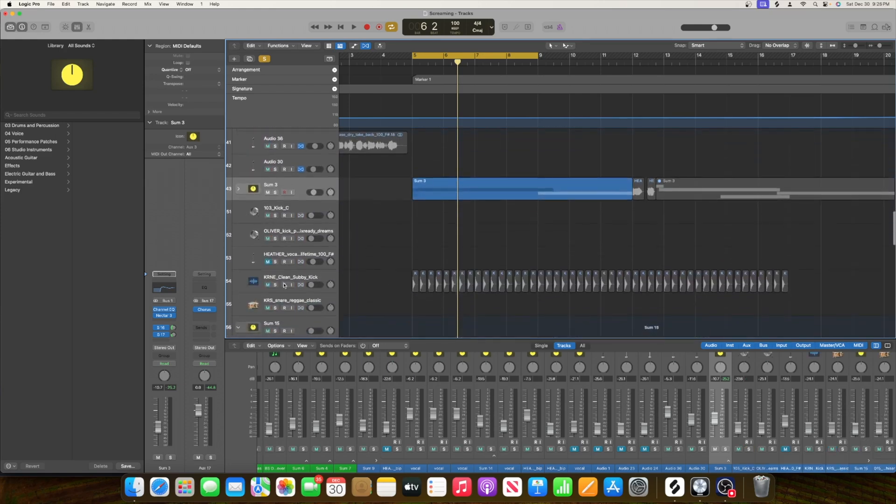
{"action": "left_click", "coordinate": [276, 285]}
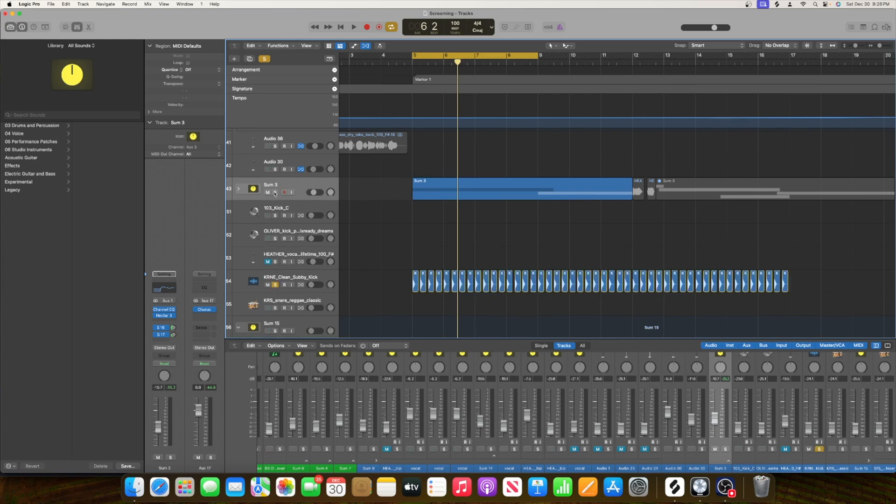
Step: Turn off solo on the first HEATHER vocal track inside the Sum 3 stack, and collapse the stack again
{"action": "scroll", "coordinate": [281, 212], "scroll_direction": "down", "scroll_amount": 3}
{"action": "scroll", "coordinate": [321, 230], "scroll_direction": "up", "scroll_amount": 6}
{"action": "left_click", "coordinate": [237, 258]}
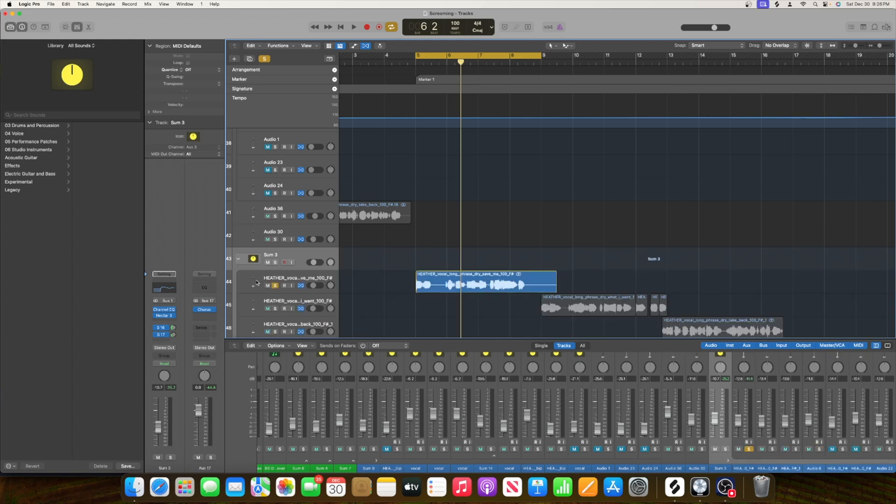
{"action": "left_click", "coordinate": [275, 286]}
{"action": "left_click", "coordinate": [238, 258]}
{"action": "scroll", "coordinate": [293, 270], "scroll_direction": "down", "scroll_amount": 5}
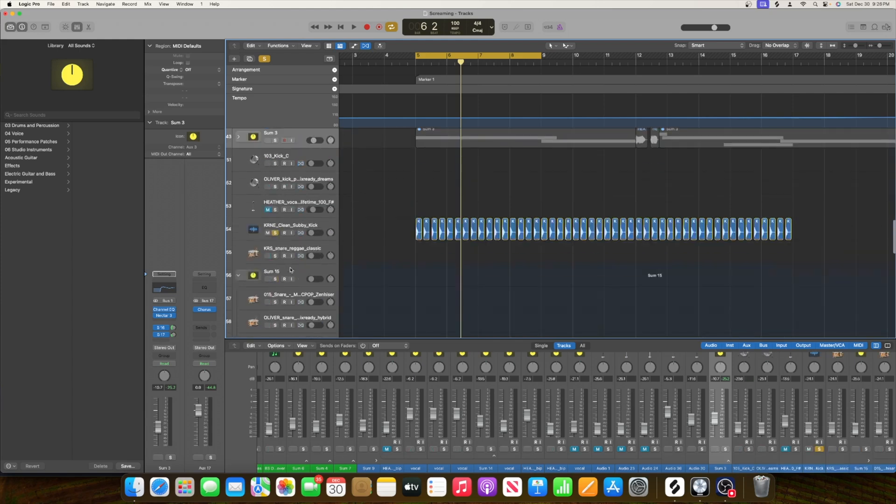
Step: Select the KRNE_Clean_Subby_Kick track, set its volume fader to -22.0 dB and audition the new level
{"action": "key", "text": "space"}
{"action": "left_click", "coordinate": [317, 225]}
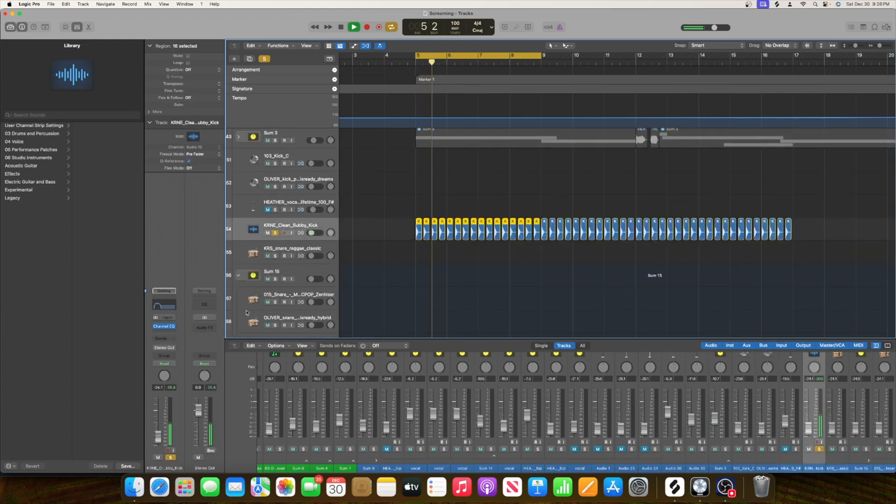
{"action": "key", "text": "space"}
{"action": "scroll", "coordinate": [563, 391], "scroll_direction": "right", "scroll_amount": 5}
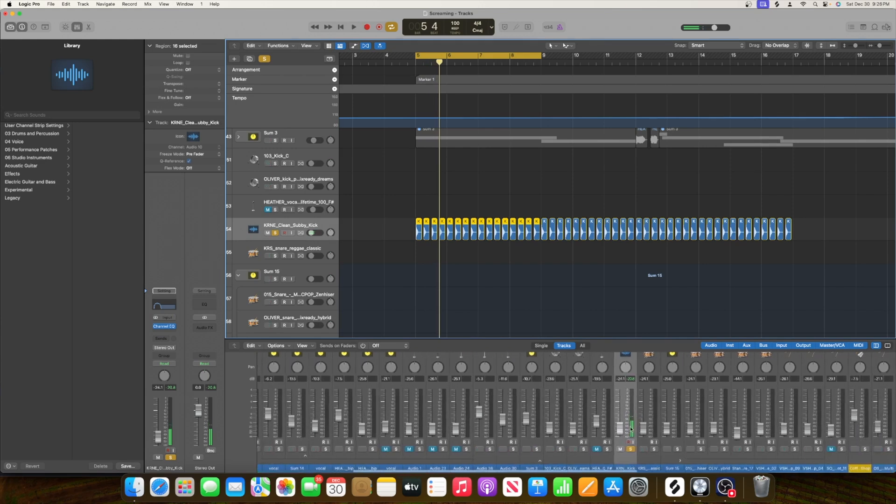
{"action": "left_click_drag", "start_coordinate": [619, 429], "coordinate": [620, 427]}
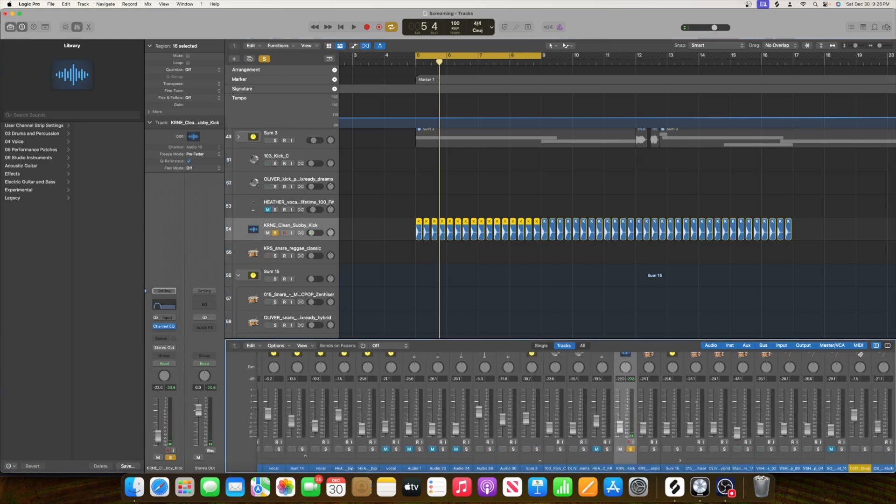
{"action": "key", "text": "space"}
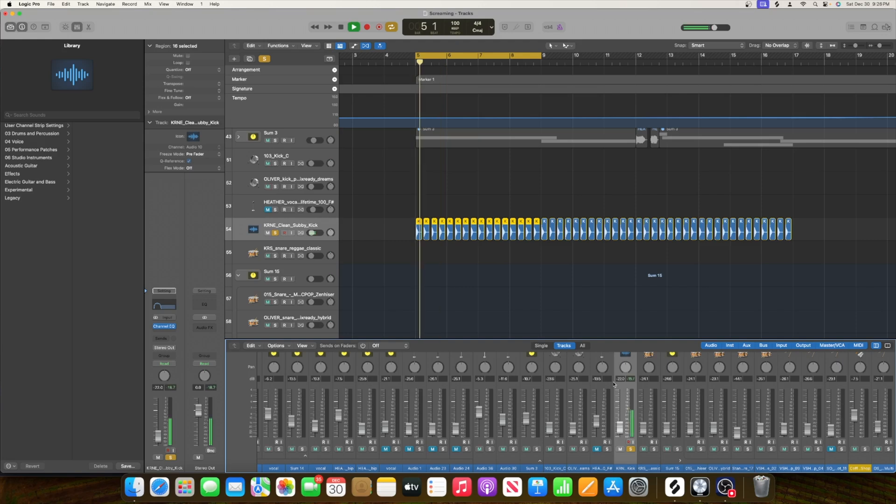
{"action": "key", "text": "space"}
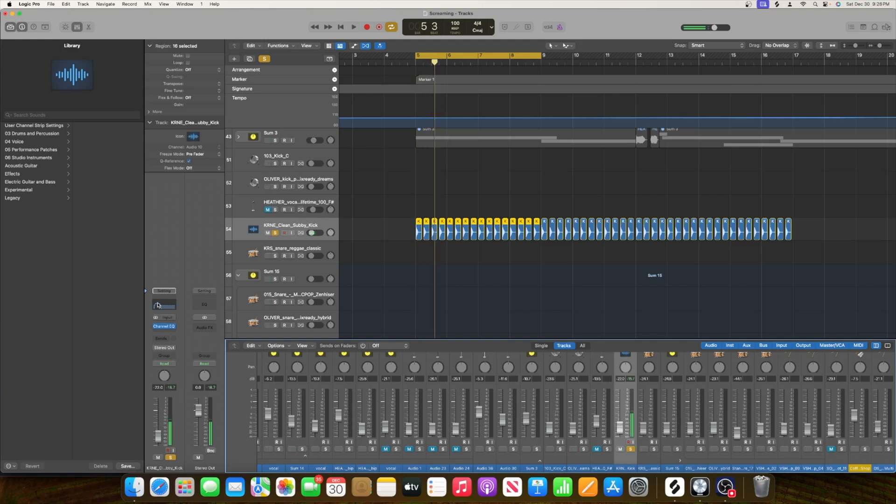
Step: Browse the plug-ins for the kick's next free insert slot, and play the kick while inspecting the mixer's inserts and sends
{"action": "left_click", "coordinate": [167, 332]}
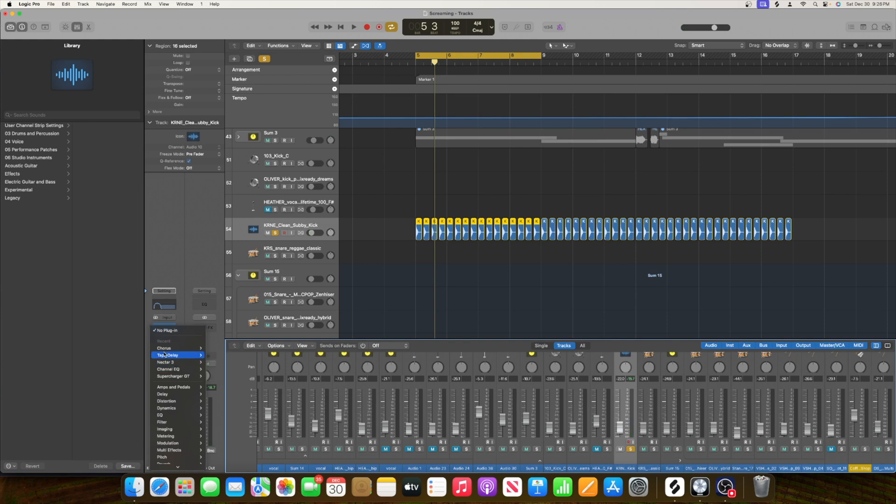
{"action": "left_click", "coordinate": [170, 369]}
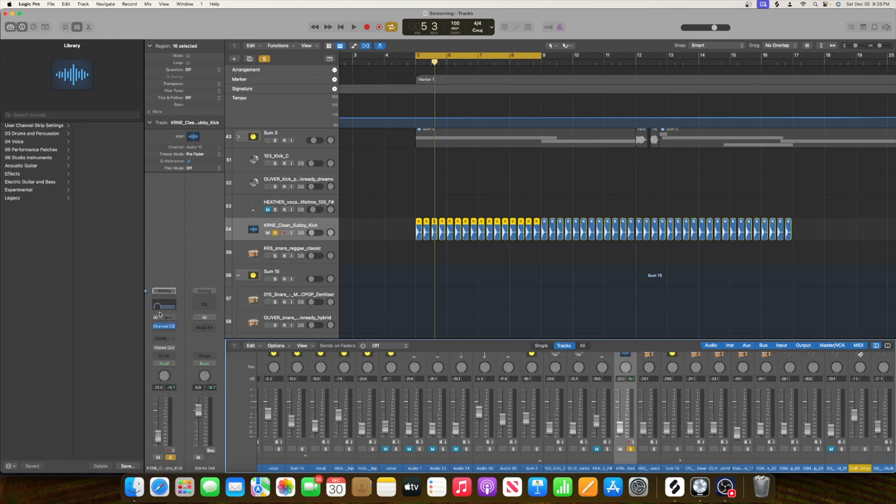
{"action": "key", "text": "space"}
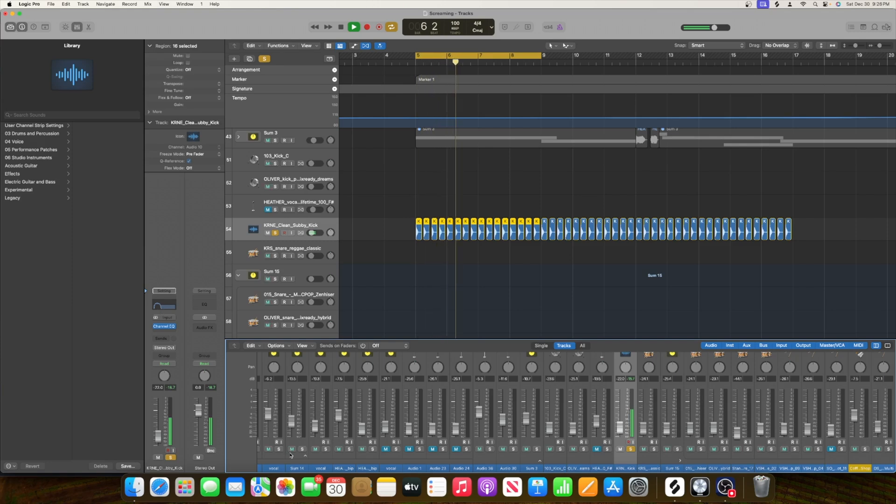
{"action": "scroll", "coordinate": [425, 431], "scroll_direction": "up", "scroll_amount": 5}
{"action": "scroll", "coordinate": [425, 411], "scroll_direction": "up", "scroll_amount": 3}
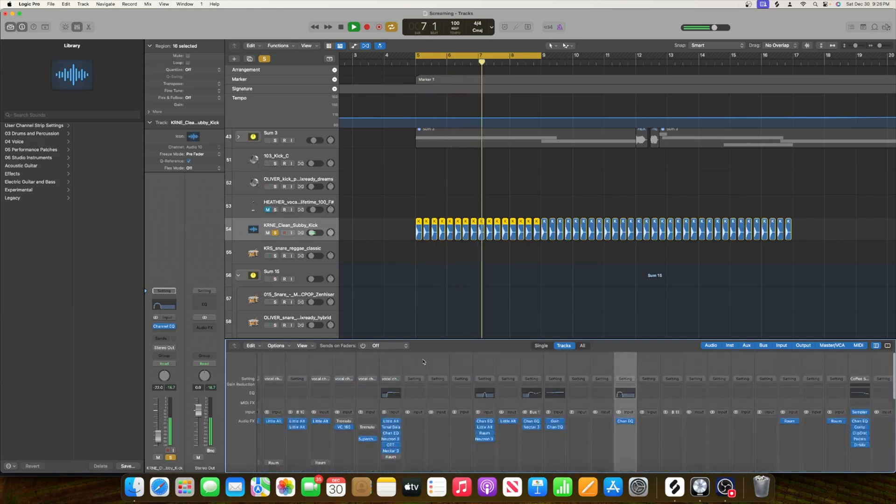
{"action": "key", "text": "space"}
{"action": "scroll", "coordinate": [380, 220], "scroll_direction": "up", "scroll_amount": 4}
{"action": "scroll", "coordinate": [377, 221], "scroll_direction": "down", "scroll_amount": 5}
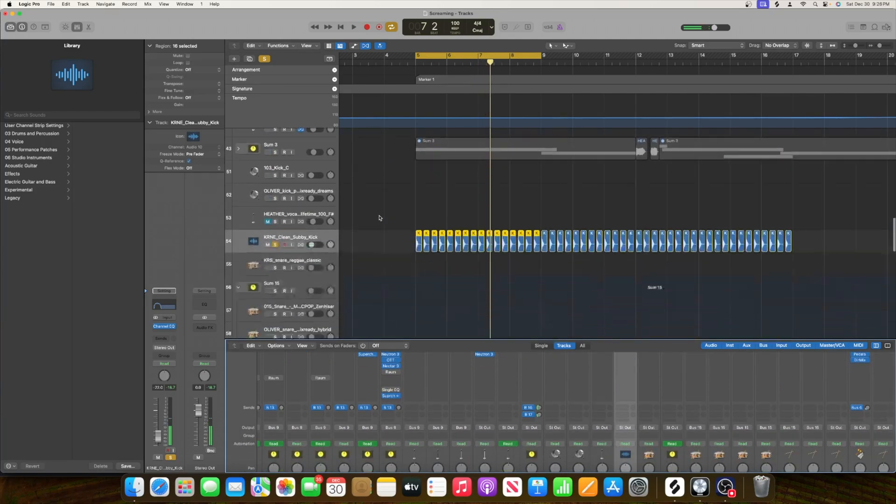
Step: Deselect the kick regions and examine them closely from bar 5 to bar 9 in the arrangement
{"action": "scroll", "coordinate": [377, 224], "scroll_direction": "up", "scroll_amount": 3}
{"action": "scroll", "coordinate": [380, 227], "scroll_direction": "right", "scroll_amount": 2}
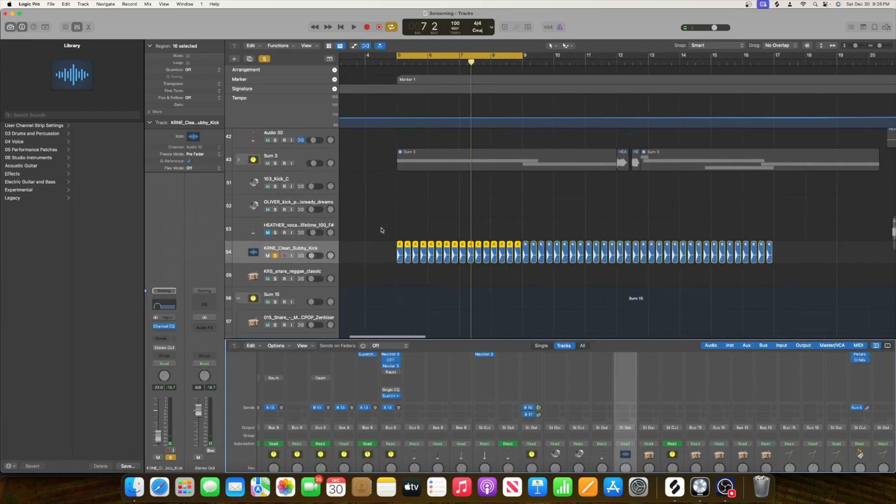
{"action": "scroll", "coordinate": [381, 230], "scroll_direction": "down", "scroll_amount": 1}
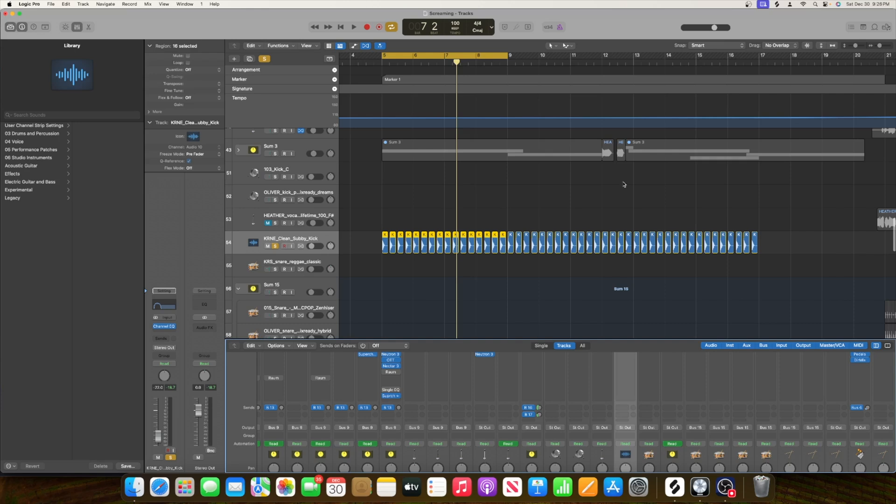
{"action": "left_click_drag", "start_coordinate": [881, 46], "coordinate": [884, 46]}
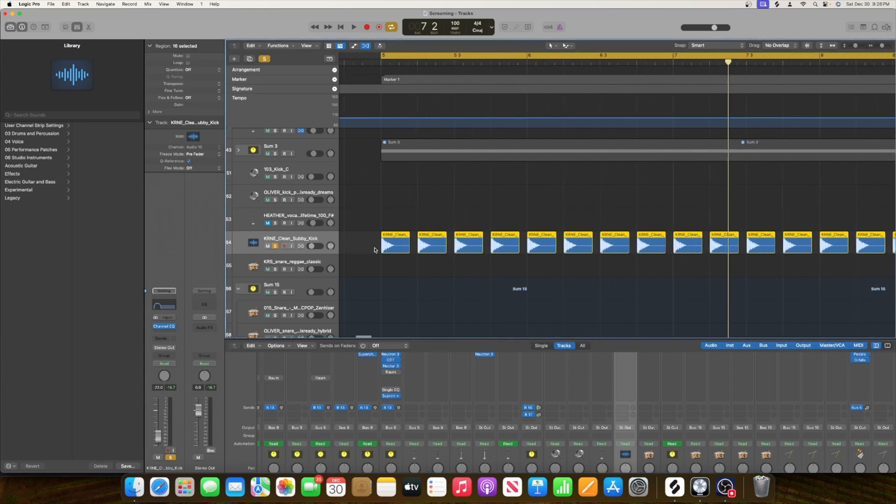
{"action": "scroll", "coordinate": [375, 250], "scroll_direction": "right", "scroll_amount": 5}
{"action": "scroll", "coordinate": [375, 249], "scroll_direction": "left", "scroll_amount": 3}
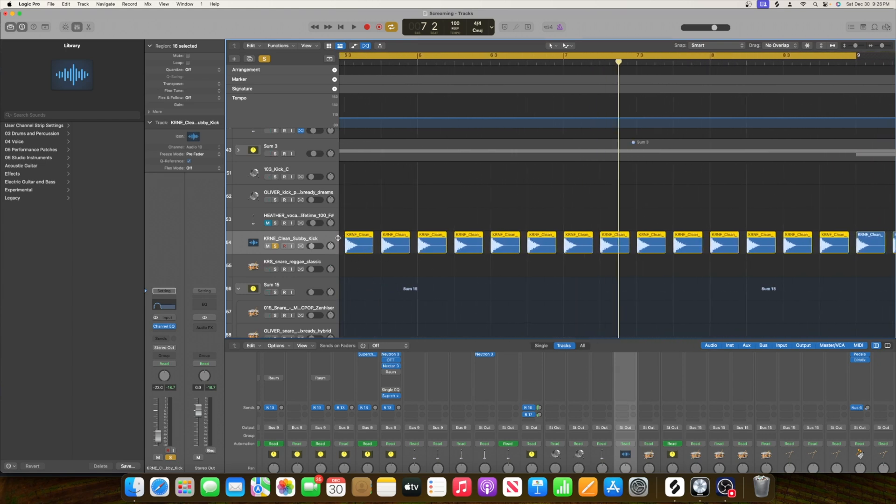
{"action": "left_click_drag", "start_coordinate": [360, 220], "coordinate": [840, 269]}
{"action": "left_click", "coordinate": [502, 228]}
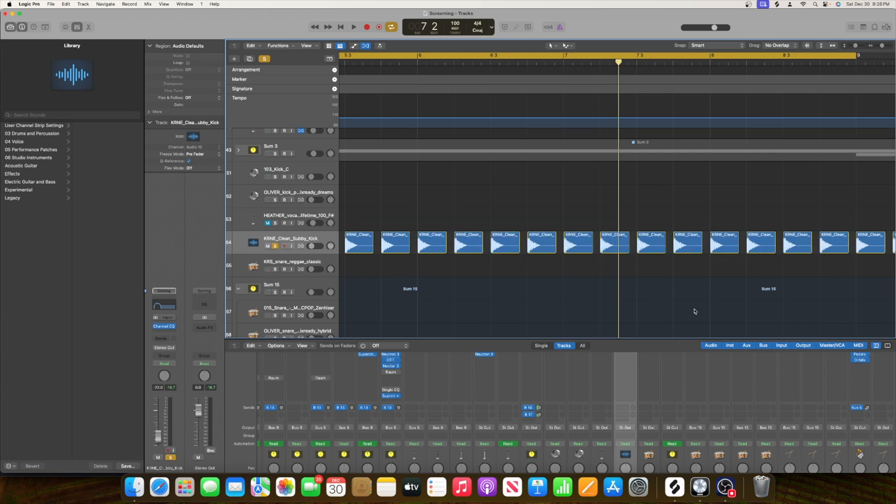
{"action": "scroll", "coordinate": [511, 265], "scroll_direction": "up", "scroll_amount": 2}
{"action": "scroll", "coordinate": [537, 263], "scroll_direction": "left", "scroll_amount": 15}
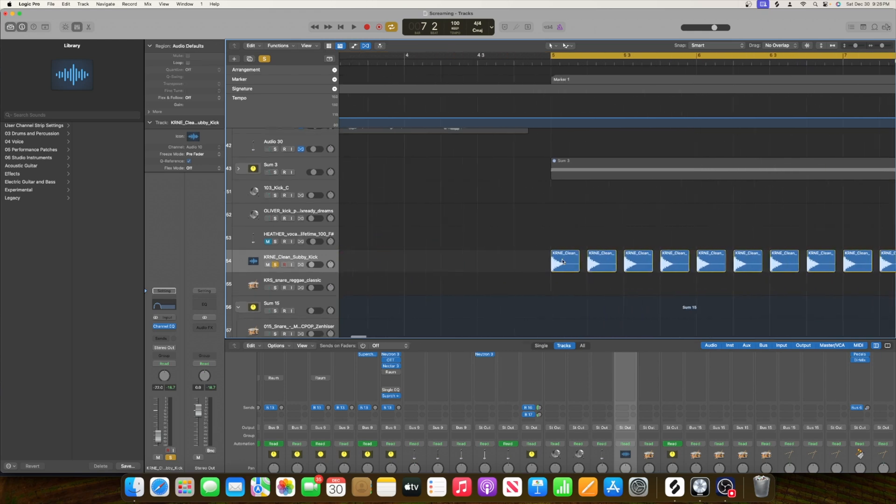
{"action": "scroll", "coordinate": [563, 262], "scroll_direction": "up", "scroll_amount": 3}
{"action": "scroll", "coordinate": [563, 262], "scroll_direction": "right", "scroll_amount": 10}
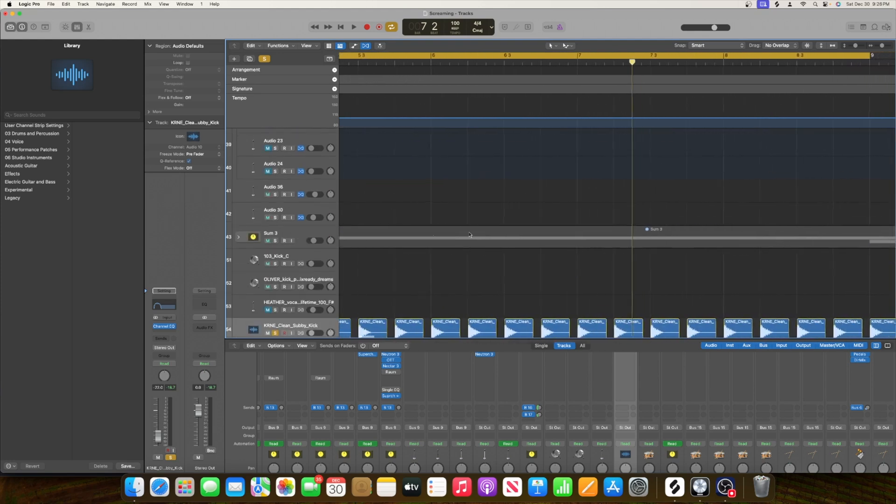
{"action": "scroll", "coordinate": [422, 273], "scroll_direction": "left", "scroll_amount": 5}
{"action": "scroll", "coordinate": [421, 274], "scroll_direction": "down", "scroll_amount": 3}
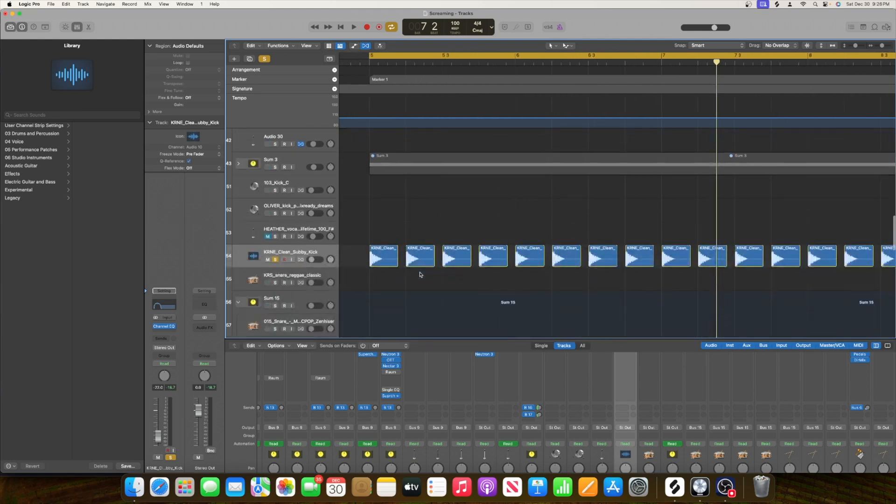
{"action": "scroll", "coordinate": [420, 275], "scroll_direction": "up", "scroll_amount": 1}
Step: Adjust a low-frequency band in the kick's Channel EQ while the soloed track plays, and close the plug-in
{"action": "key", "text": "space"}
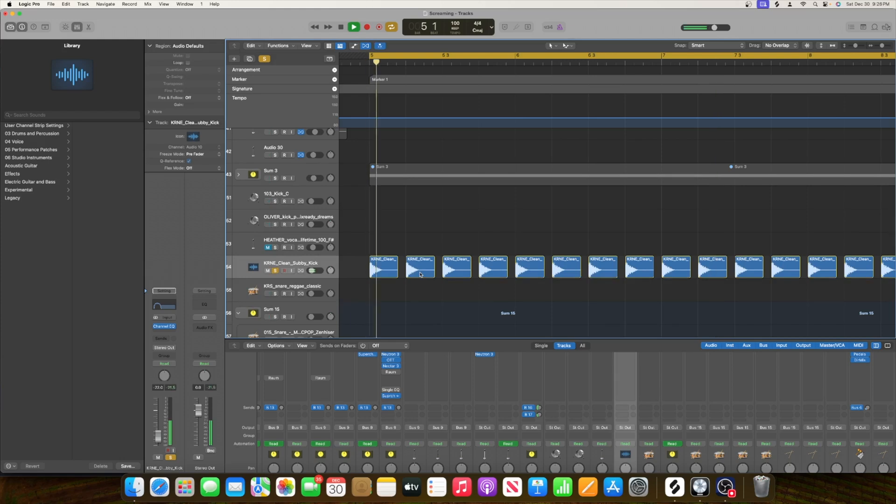
{"action": "left_click", "coordinate": [163, 306]}
{"action": "left_click_drag", "start_coordinate": [340, 172], "coordinate": [351, 174]}
{"action": "left_click", "coordinate": [281, 100]}
{"action": "key", "text": "space"}
Step: Move the cycle range to bars 9 to 13 and clear solo so every track sounds
{"action": "scroll", "coordinate": [441, 268], "scroll_direction": "up", "scroll_amount": 5}
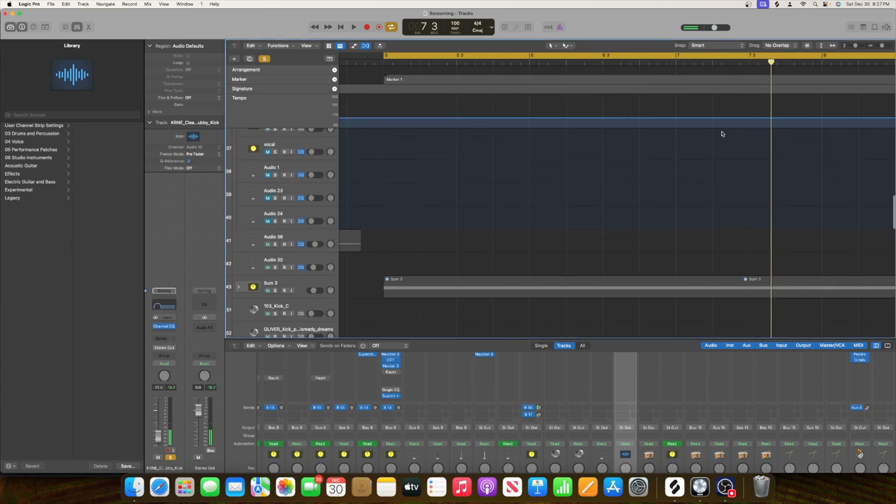
{"action": "left_click_drag", "start_coordinate": [883, 47], "coordinate": [880, 47]}
{"action": "scroll", "coordinate": [722, 191], "scroll_direction": "right", "scroll_amount": 3}
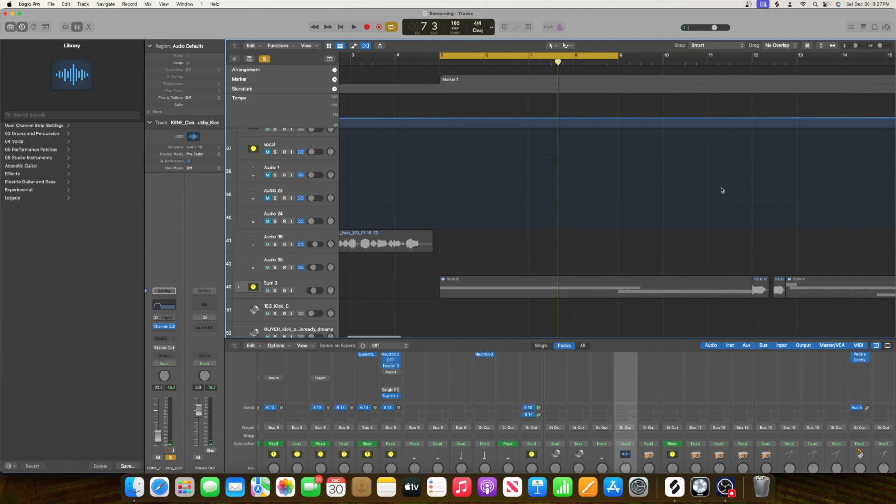
{"action": "key", "text": "space"}
{"action": "left_click_drag", "start_coordinate": [486, 55], "coordinate": [661, 64]}
{"action": "key", "text": "space"}
{"action": "left_click", "coordinate": [265, 60]}
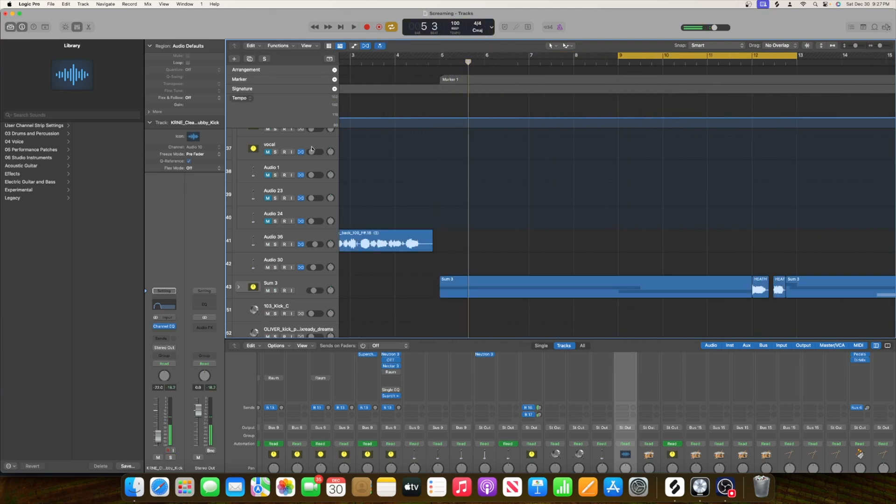
Step: Play the full mix from bar 9 and move the cycle range to bars 13 to 17
{"action": "scroll", "coordinate": [473, 240], "scroll_direction": "up", "scroll_amount": 15}
{"action": "key", "text": "space"}
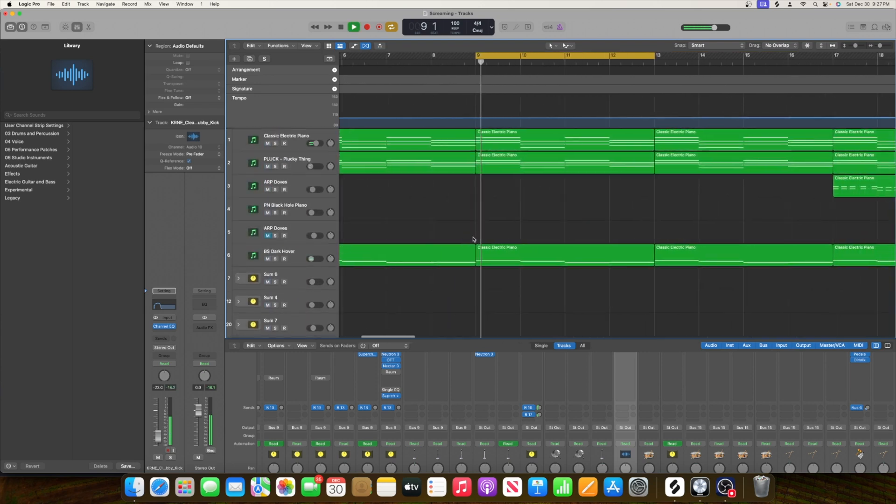
{"action": "scroll", "coordinate": [474, 240], "scroll_direction": "down", "scroll_amount": 10}
{"action": "scroll", "coordinate": [474, 239], "scroll_direction": "down", "scroll_amount": 8}
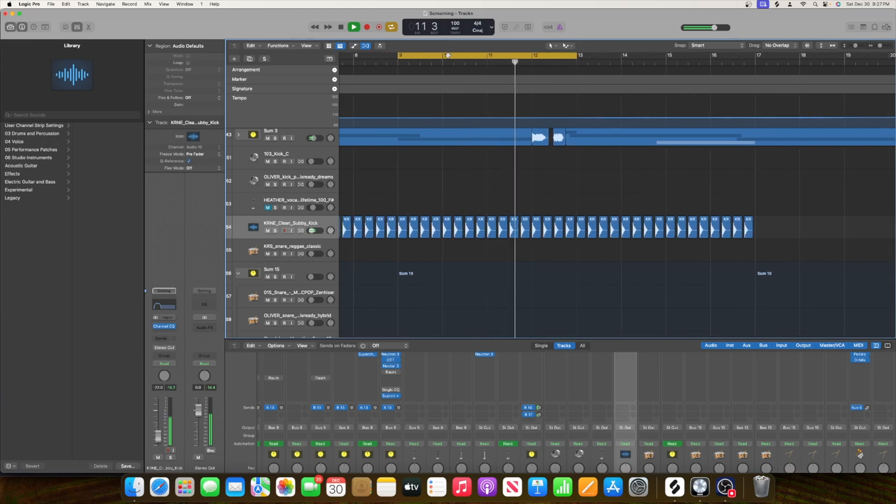
{"action": "left_click_drag", "start_coordinate": [463, 56], "coordinate": [633, 56]}
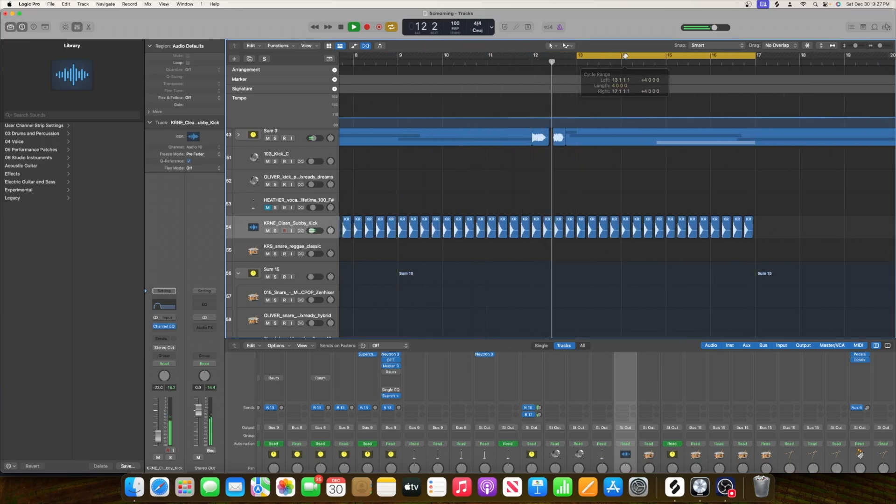
Step: Check the snare, clap and percussion tracks during playback, and move the cycle range to bars 17 to 21
{"action": "scroll", "coordinate": [481, 124], "scroll_direction": "right", "scroll_amount": 4}
{"action": "scroll", "coordinate": [482, 123], "scroll_direction": "down", "scroll_amount": 15}
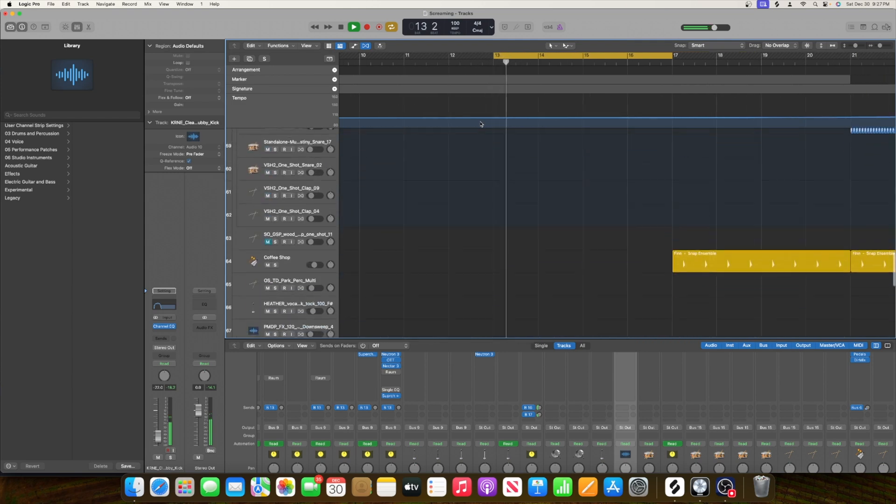
{"action": "scroll", "coordinate": [481, 123], "scroll_direction": "up", "scroll_amount": 10}
{"action": "scroll", "coordinate": [481, 124], "scroll_direction": "right", "scroll_amount": 5}
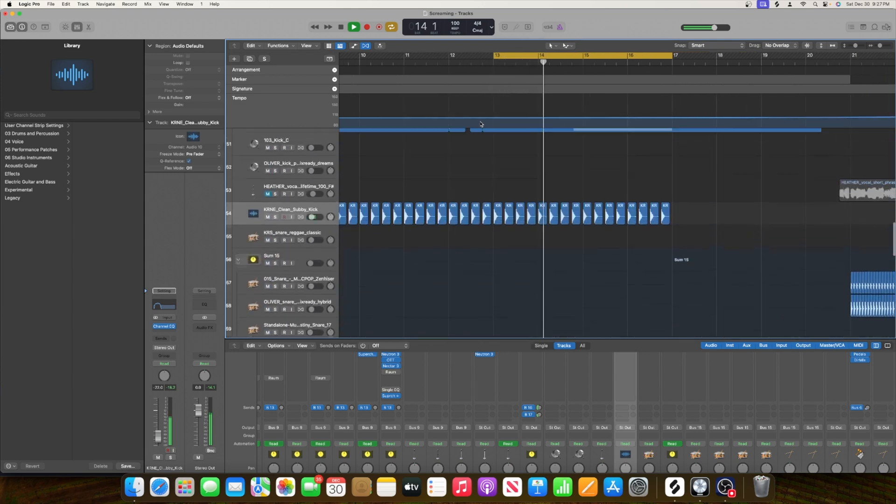
{"action": "scroll", "coordinate": [481, 123], "scroll_direction": "down", "scroll_amount": 3}
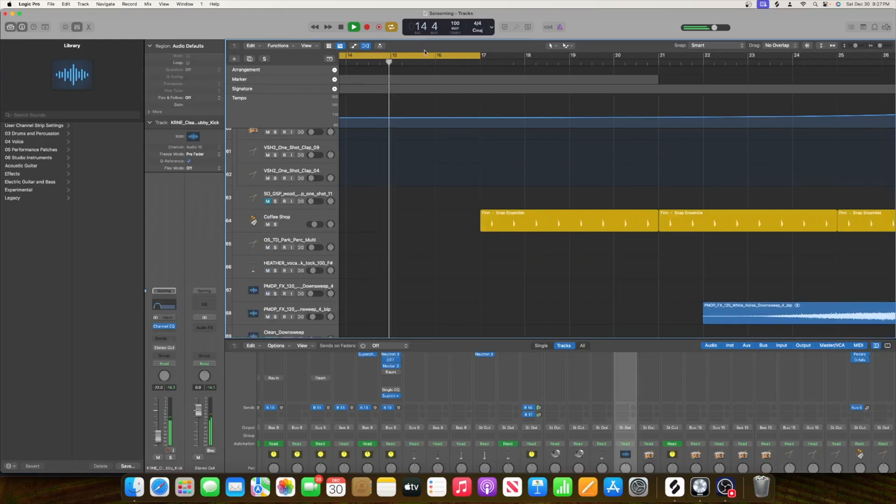
{"action": "left_click_drag", "start_coordinate": [454, 57], "coordinate": [633, 57]}
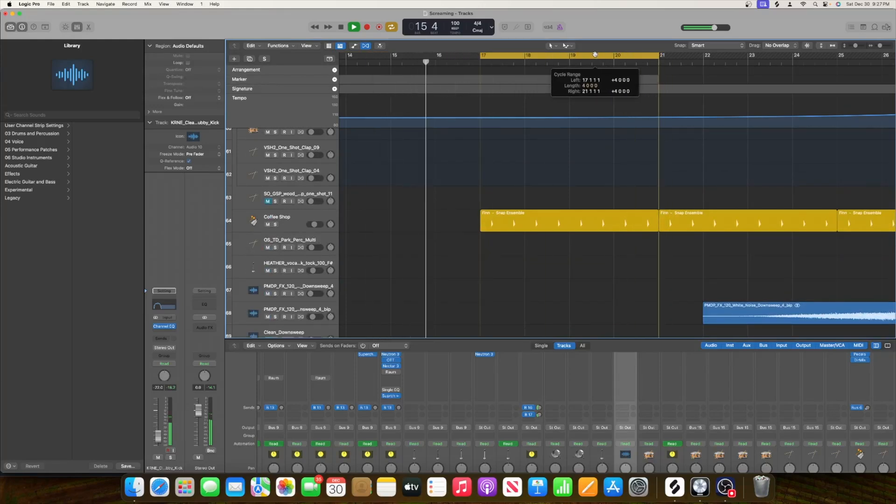
Step: Solo and audition the Coffee Shop percussion track from bar 17, and open its Channel EQ
{"action": "scroll", "coordinate": [495, 168], "scroll_direction": "up", "scroll_amount": 2}
{"action": "scroll", "coordinate": [491, 182], "scroll_direction": "left", "scroll_amount": 2}
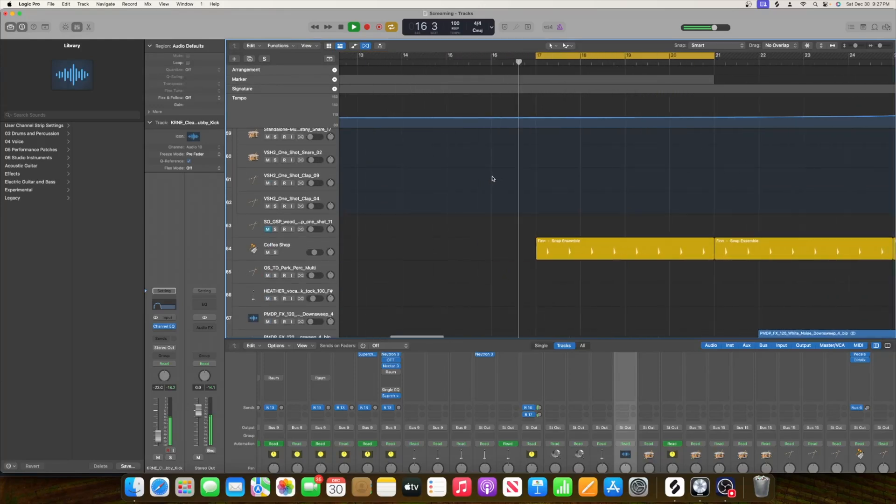
{"action": "scroll", "coordinate": [493, 179], "scroll_direction": "right", "scroll_amount": 2}
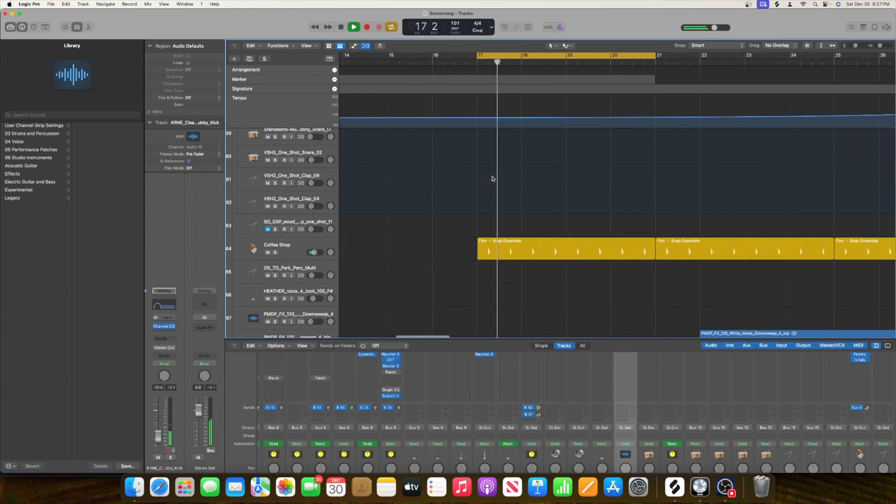
{"action": "key", "text": "space"}
{"action": "left_click", "coordinate": [276, 253]}
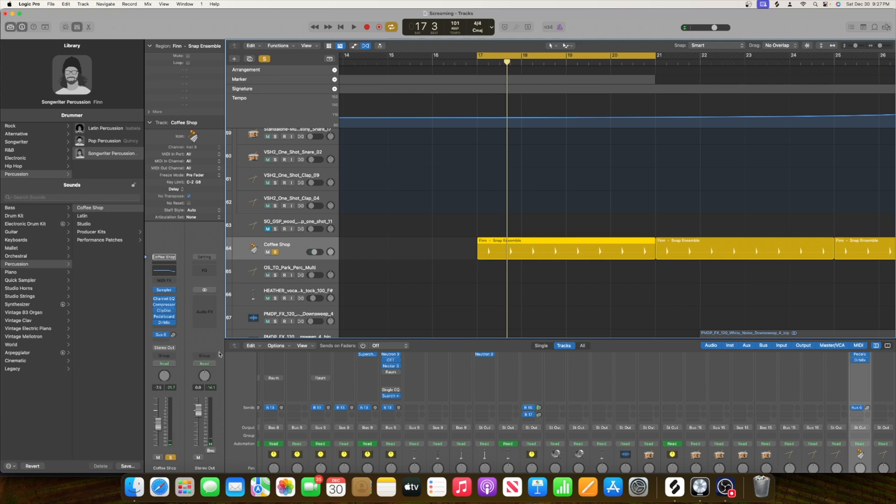
{"action": "key", "text": "space"}
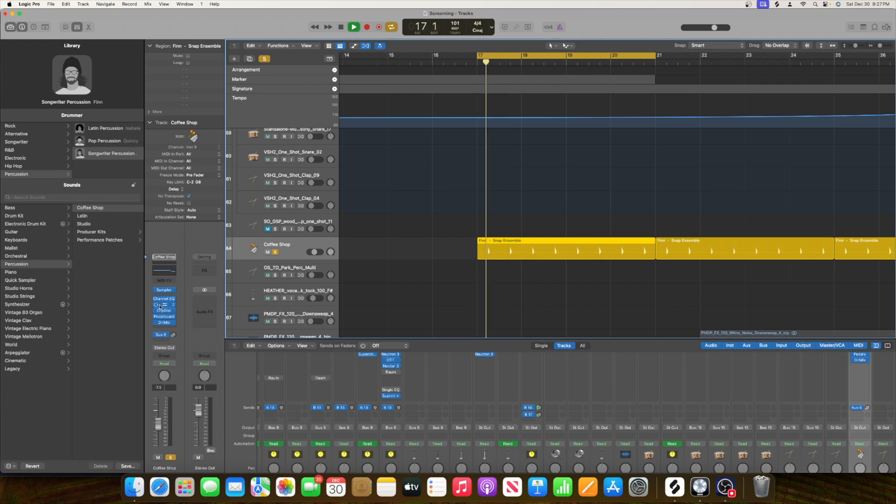
{"action": "key", "text": "space"}
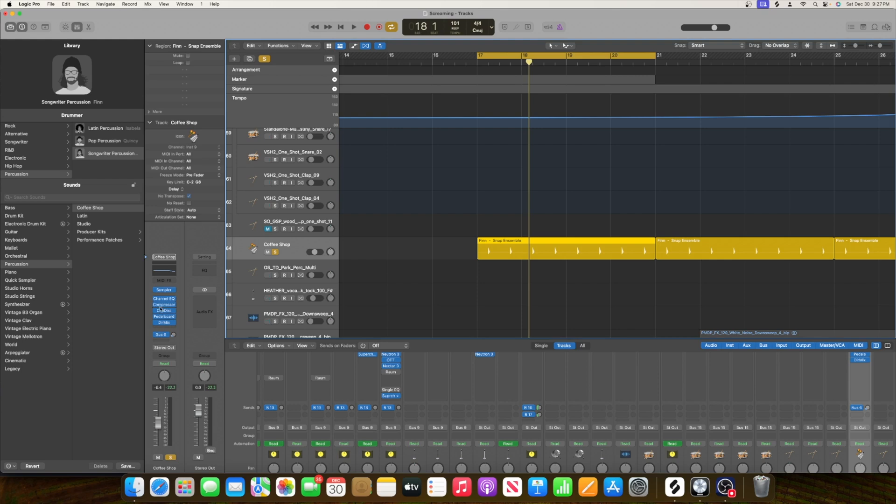
{"action": "left_click", "coordinate": [158, 276]}
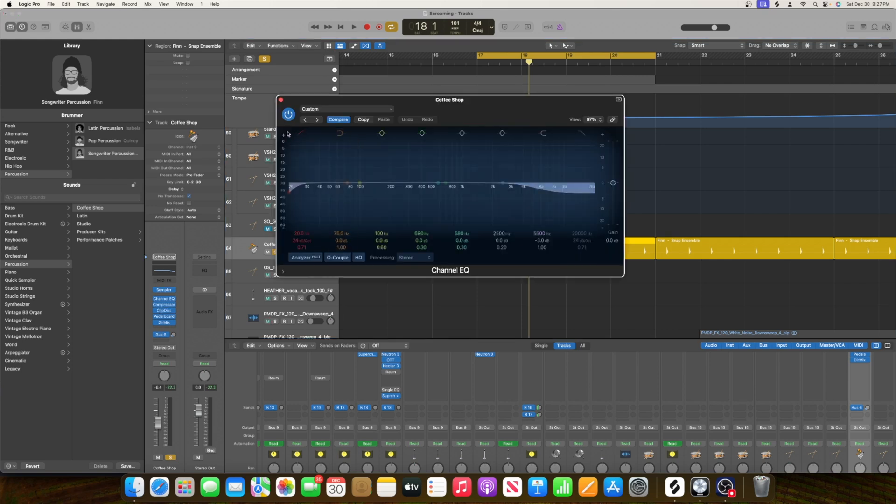
Step: Low-cut Coffee Shop's Channel EQ up to about 900 Hz, adjust its 2500 Hz band, and close the EQ and Compressor windows
{"action": "left_click_drag", "start_coordinate": [290, 191], "coordinate": [455, 192]}
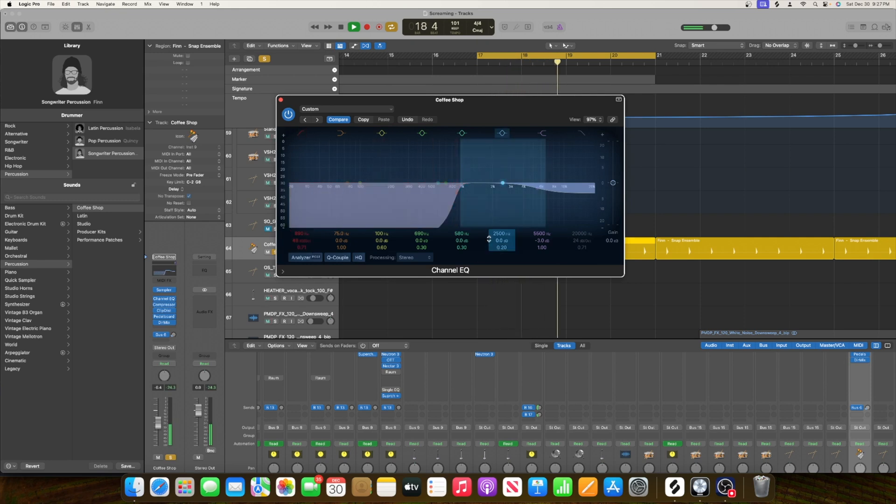
{"action": "left_click_drag", "start_coordinate": [504, 184], "coordinate": [503, 179]}
{"action": "left_click_drag", "start_coordinate": [501, 248], "coordinate": [500, 241]}
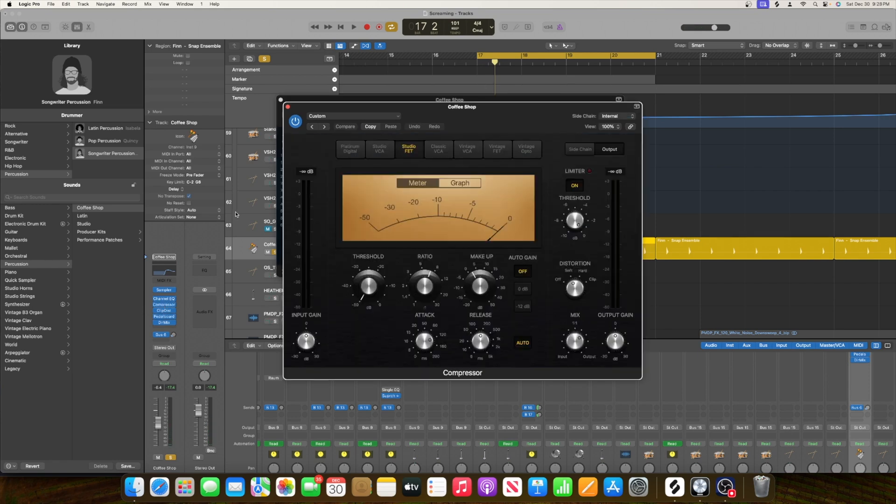
{"action": "left_click", "coordinate": [288, 107]}
{"action": "left_click", "coordinate": [281, 100]}
Step: Pan the Coffee Shop track to +29 and audition it in solo
{"action": "scroll", "coordinate": [529, 272], "scroll_direction": "up", "scroll_amount": 2}
{"action": "scroll", "coordinate": [527, 270], "scroll_direction": "down", "scroll_amount": 2}
{"action": "scroll", "coordinate": [527, 270], "scroll_direction": "down", "scroll_amount": 6}
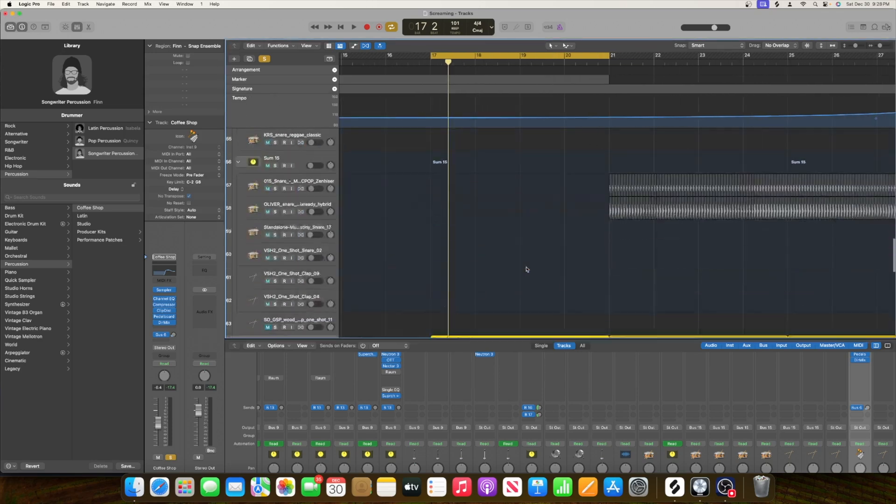
{"action": "scroll", "coordinate": [526, 270], "scroll_direction": "up", "scroll_amount": 15}
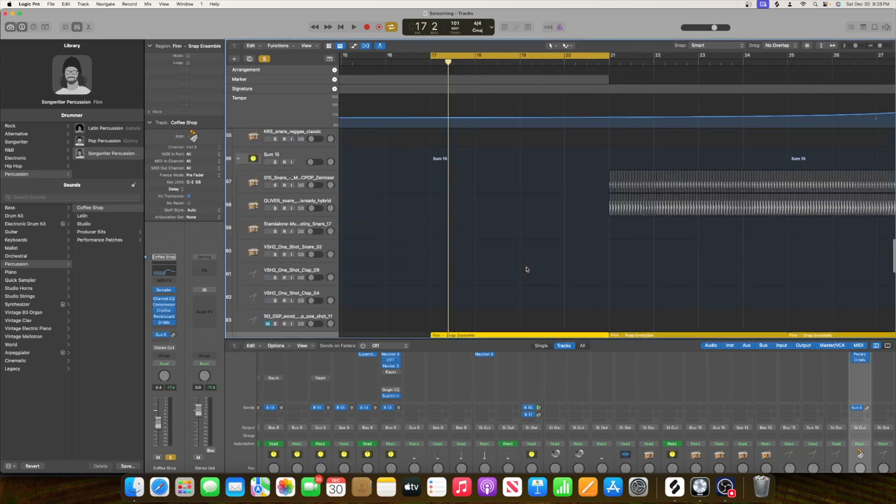
{"action": "scroll", "coordinate": [527, 269], "scroll_direction": "down", "scroll_amount": 4}
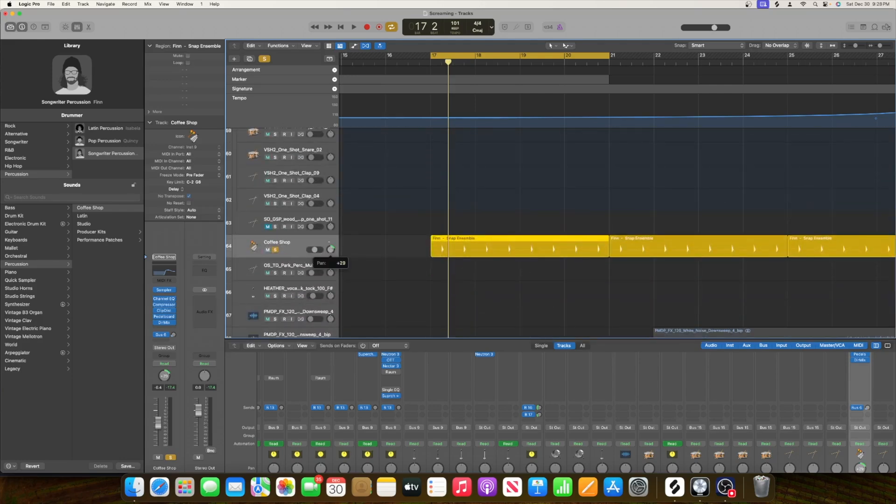
{"action": "key", "text": "space"}
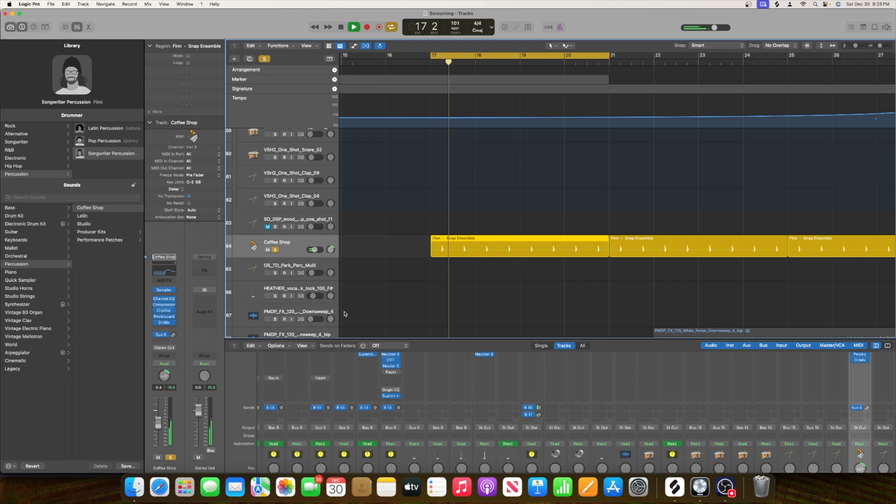
{"action": "scroll", "coordinate": [344, 314], "scroll_direction": "up", "scroll_amount": 3}
{"action": "scroll", "coordinate": [344, 314], "scroll_direction": "up", "scroll_amount": 10}
{"action": "key", "text": "space"}
Step: Solo the ARP Doves track that starts at bar 17 and take Coffee Shop out of solo
{"action": "scroll", "coordinate": [345, 314], "scroll_direction": "up", "scroll_amount": 15}
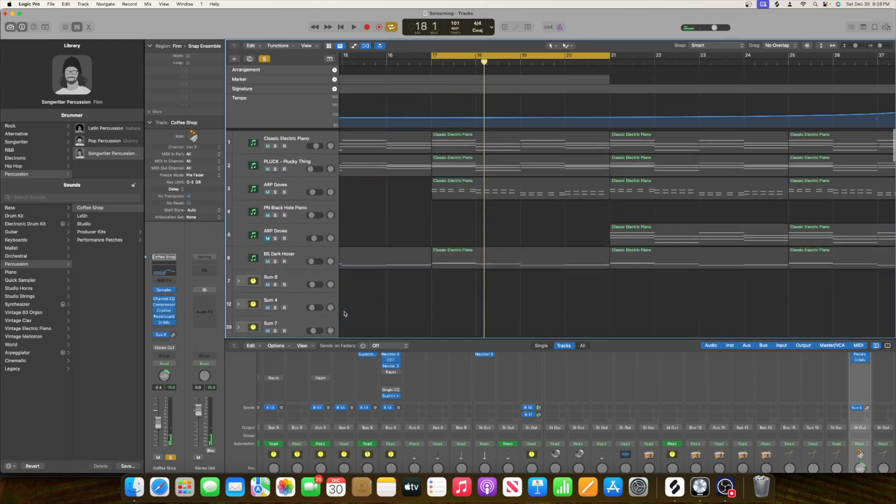
{"action": "scroll", "coordinate": [345, 314], "scroll_direction": "down", "scroll_amount": 20}
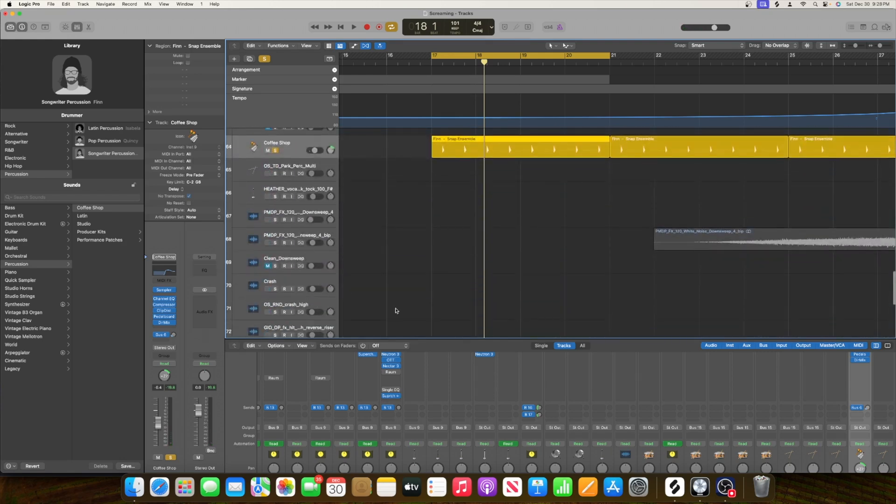
{"action": "scroll", "coordinate": [456, 254], "scroll_direction": "right", "scroll_amount": 5}
{"action": "scroll", "coordinate": [550, 246], "scroll_direction": "up", "scroll_amount": 5}
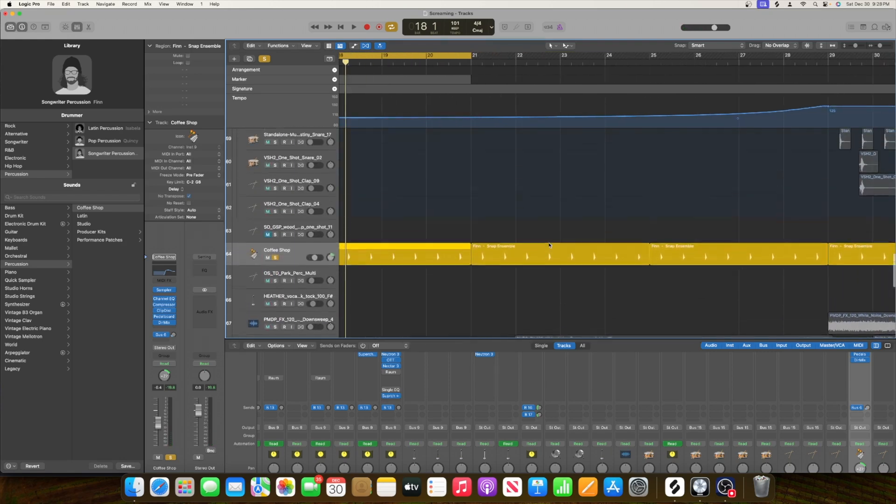
{"action": "scroll", "coordinate": [550, 246], "scroll_direction": "left", "scroll_amount": 3}
{"action": "scroll", "coordinate": [550, 245], "scroll_direction": "up", "scroll_amount": 10}
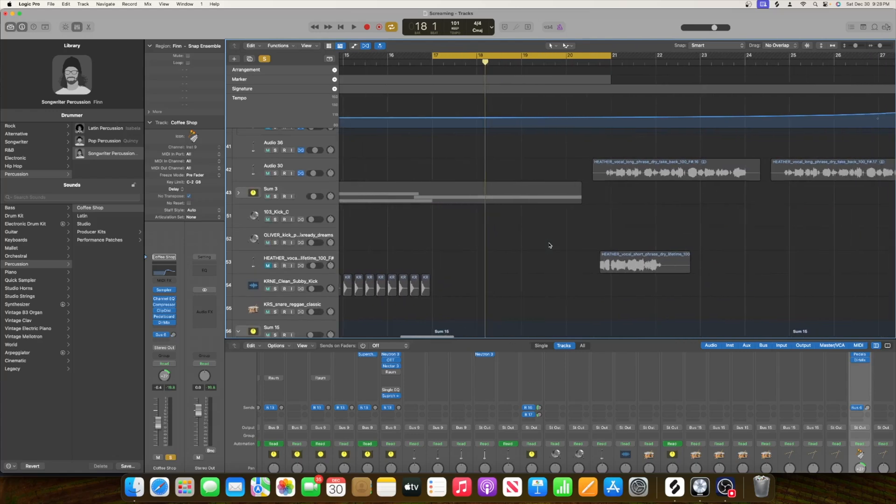
{"action": "scroll", "coordinate": [550, 245], "scroll_direction": "up", "scroll_amount": 15}
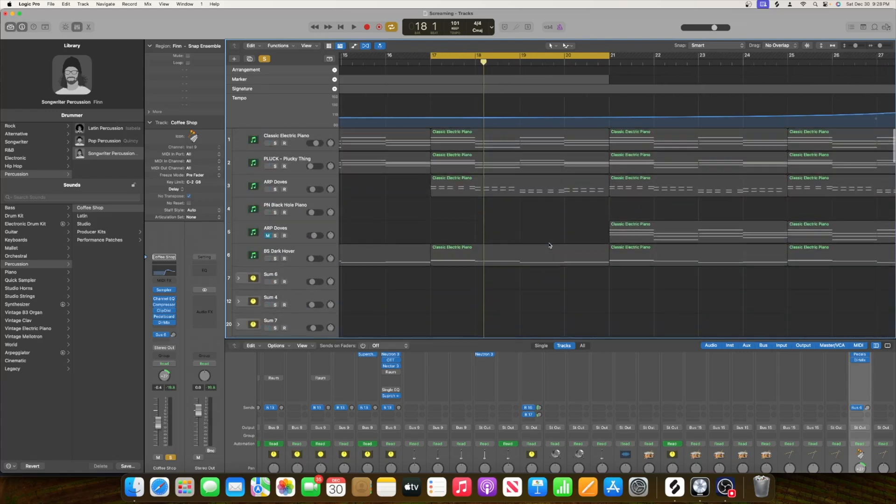
{"action": "left_click", "coordinate": [275, 190]}
{"action": "scroll", "coordinate": [360, 245], "scroll_direction": "down", "scroll_amount": 20}
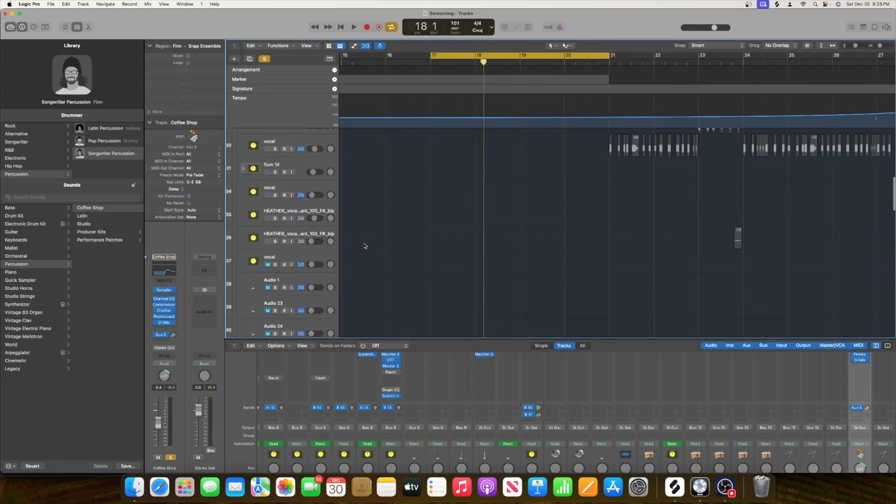
{"action": "left_click", "coordinate": [275, 182]}
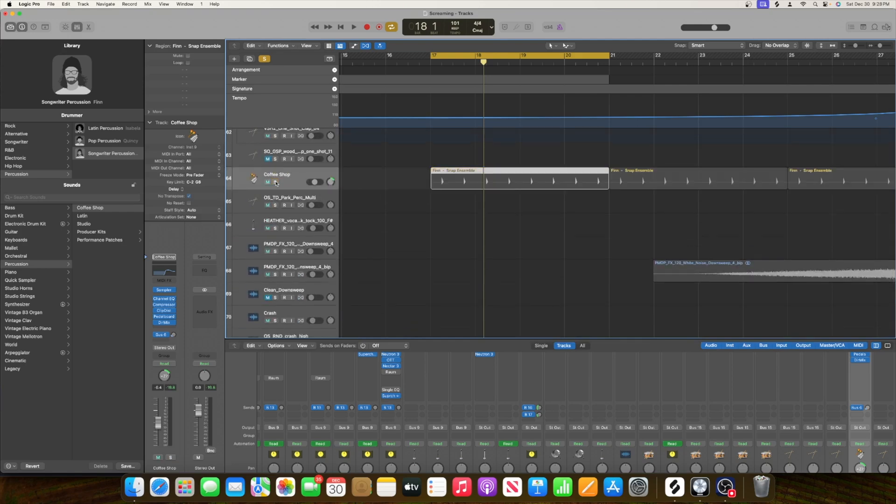
Step: Play the soloed ARP Doves part and select its region at bar 17
{"action": "scroll", "coordinate": [395, 236], "scroll_direction": "up", "scroll_amount": 20}
{"action": "key", "text": "space"}
{"action": "scroll", "coordinate": [439, 224], "scroll_direction": "right", "scroll_amount": 1}
{"action": "left_click", "coordinate": [442, 191]}
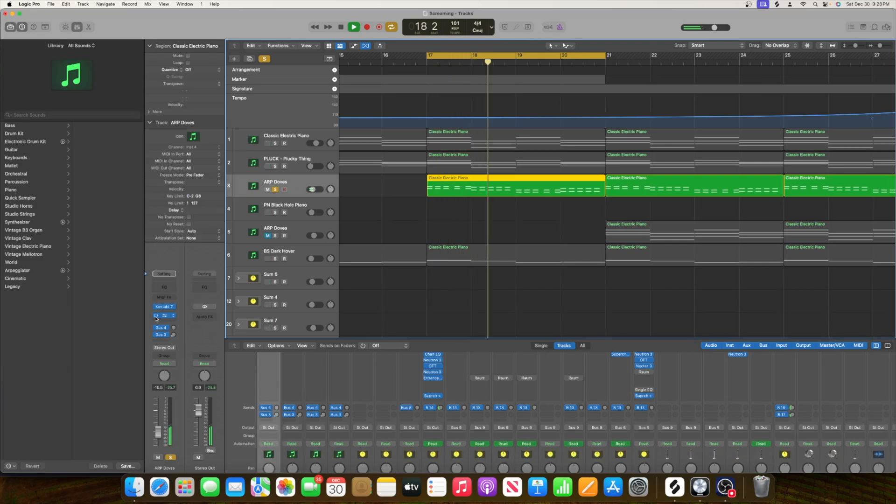
{"action": "key", "text": "space"}
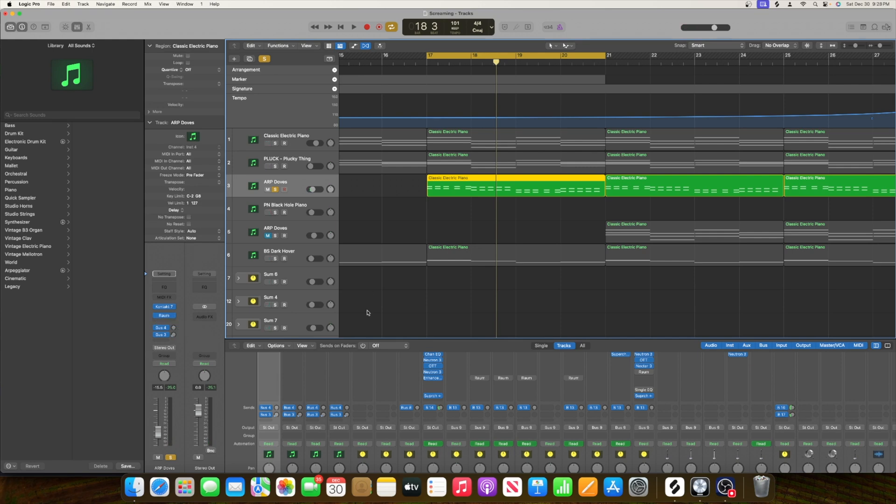
Step: Insert a Channel EQ on the ARP Doves track during playback and check its frequency spectrum
{"action": "scroll", "coordinate": [452, 265], "scroll_direction": "down", "scroll_amount": 2}
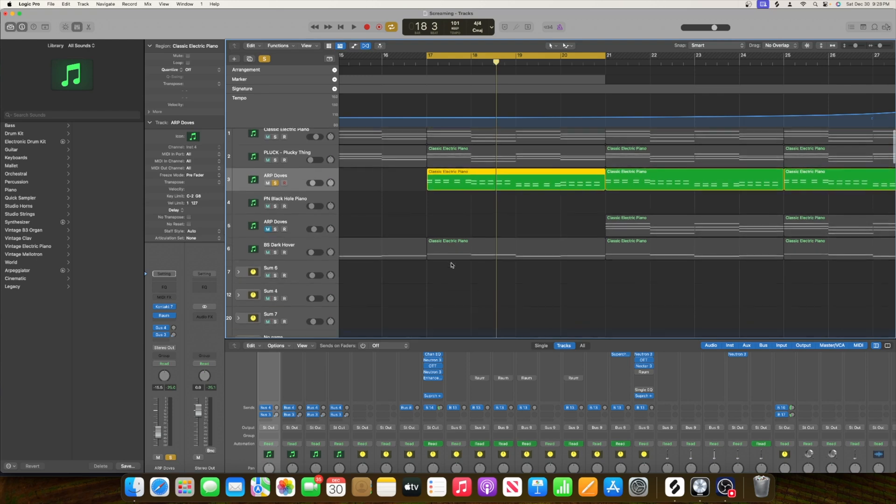
{"action": "key", "text": "space"}
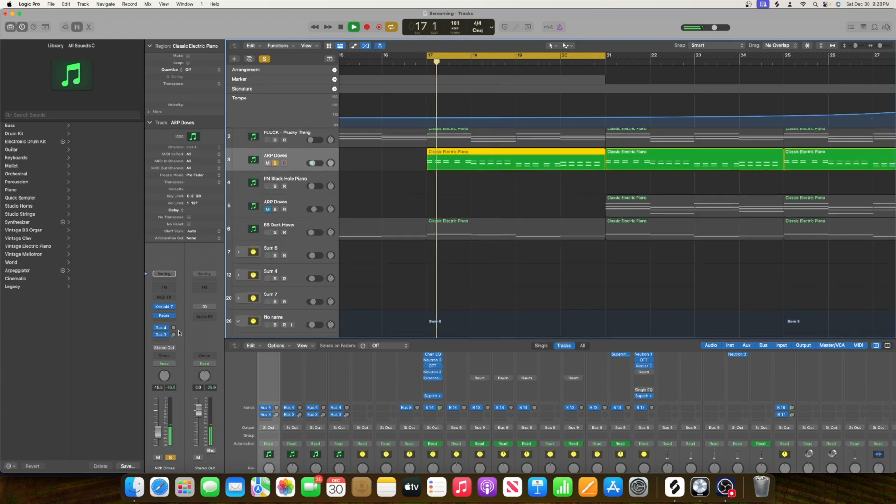
{"action": "left_click", "coordinate": [164, 287]}
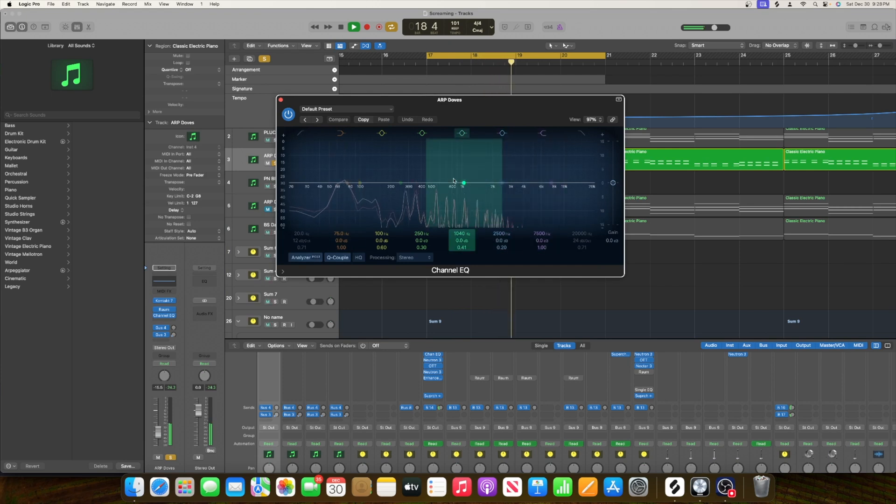
{"action": "key", "text": "space"}
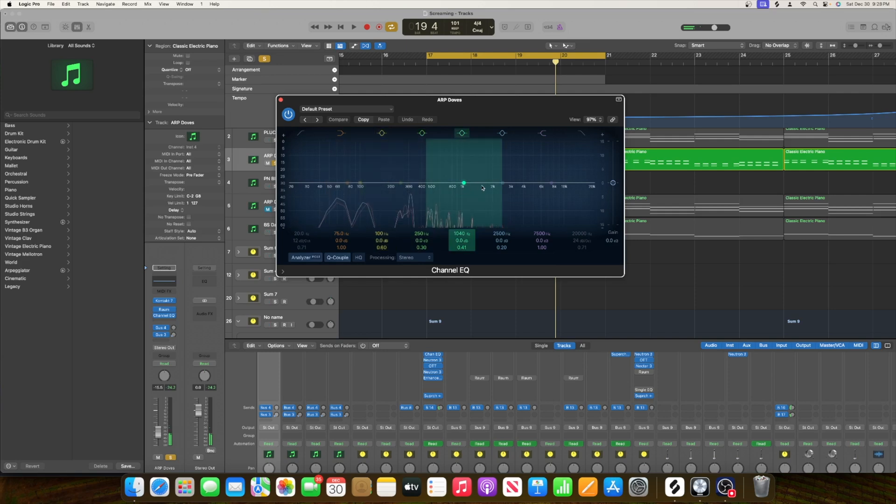
Step: Boost ARP Doves by 2.8 dB at 1350 Hz with a Q of 0.83, and set the upper-mid band to 3900 Hz, +0.2 dB
{"action": "left_click_drag", "start_coordinate": [501, 185], "coordinate": [521, 184]}
{"action": "left_click_drag", "start_coordinate": [465, 185], "coordinate": [480, 180]}
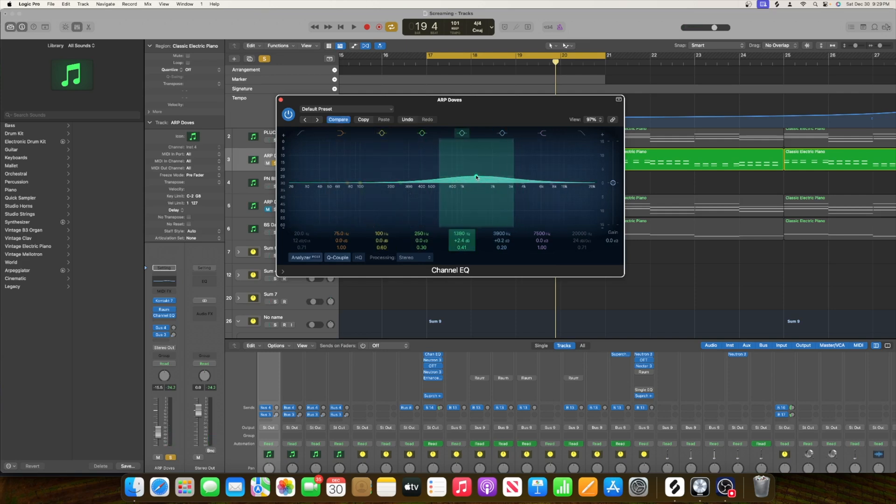
{"action": "key", "text": "space"}
{"action": "left_click_drag", "start_coordinate": [462, 248], "coordinate": [462, 244]}
{"action": "key", "text": "space"}
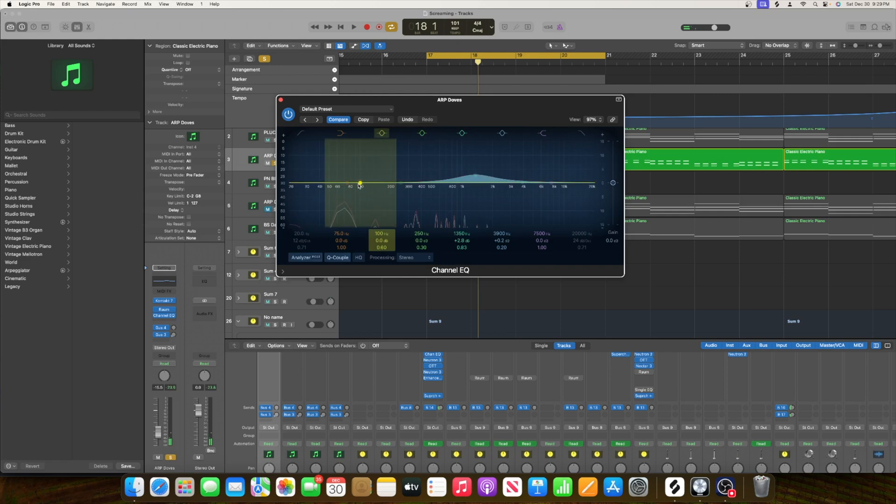
Step: Boost the low band of the ARP Doves EQ by 2.6 dB at 132 Hz while auditioning
{"action": "left_click_drag", "start_coordinate": [359, 185], "coordinate": [377, 180]}
{"action": "key", "text": "space"}
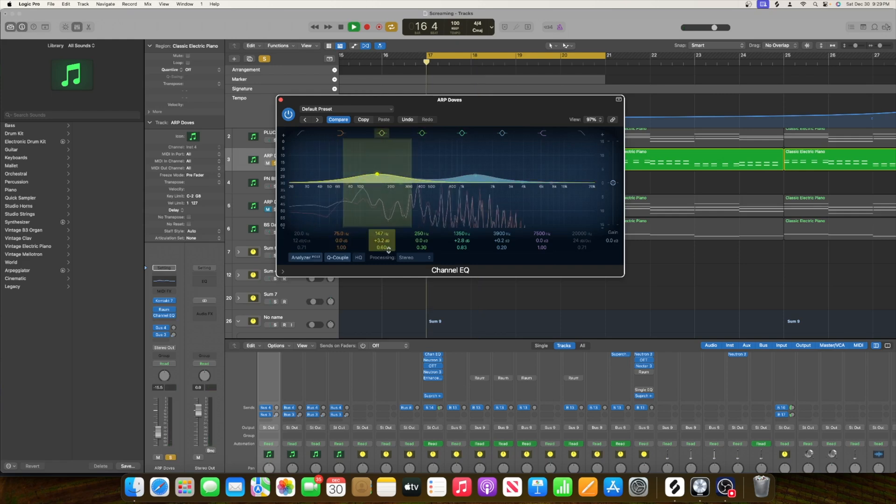
{"action": "left_click_drag", "start_coordinate": [378, 177], "coordinate": [373, 181]}
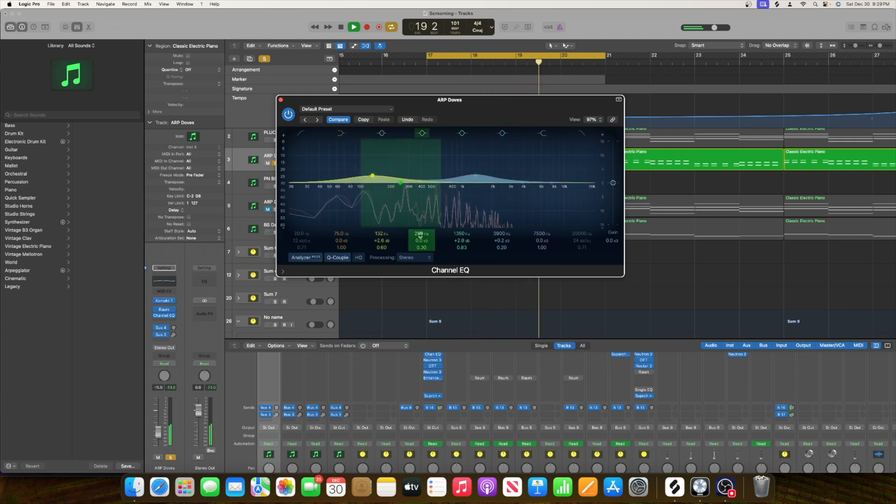
{"action": "key", "text": "space"}
Step: Insert the stereo Native Instruments Vari Comp on ARP Doves after the Channel EQ, and close the EQ window
{"action": "left_click", "coordinate": [166, 321]}
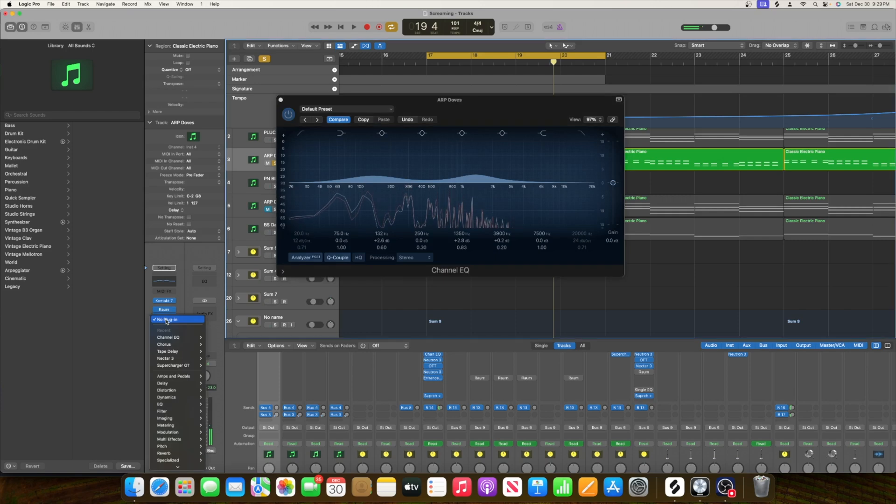
{"action": "mouse_move", "coordinate": [193, 466]}
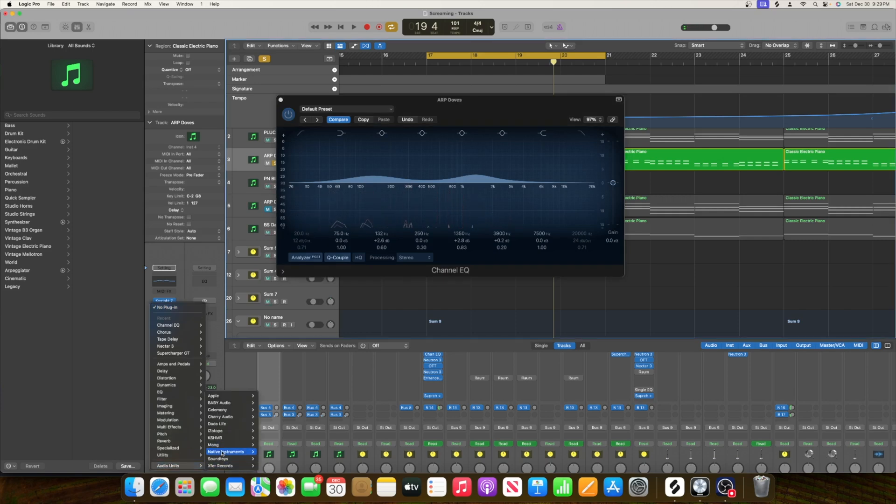
{"action": "mouse_move", "coordinate": [228, 455]}
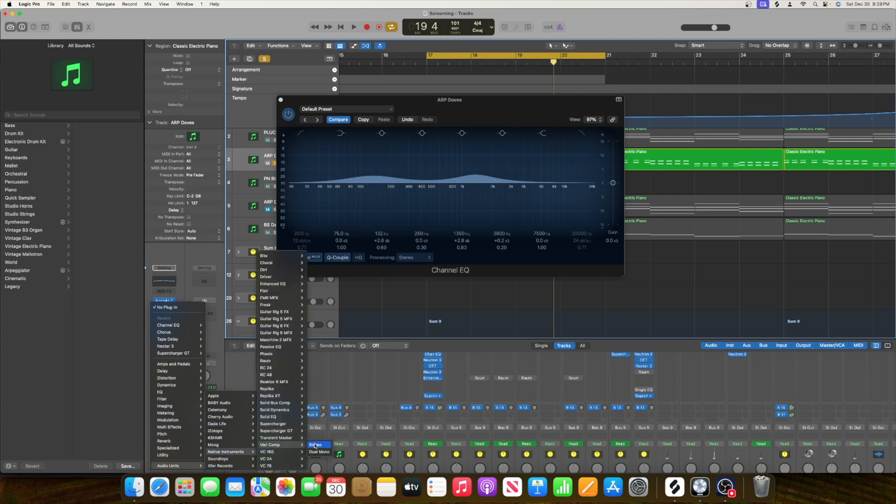
{"action": "left_click", "coordinate": [315, 445]}
{"action": "left_click", "coordinate": [280, 99]}
Step: Adjust Vari Comp's output, threshold, attack and recovery while auditioning ARP Doves, and close the compressor
{"action": "left_click_drag", "start_coordinate": [343, 161], "coordinate": [345, 169]}
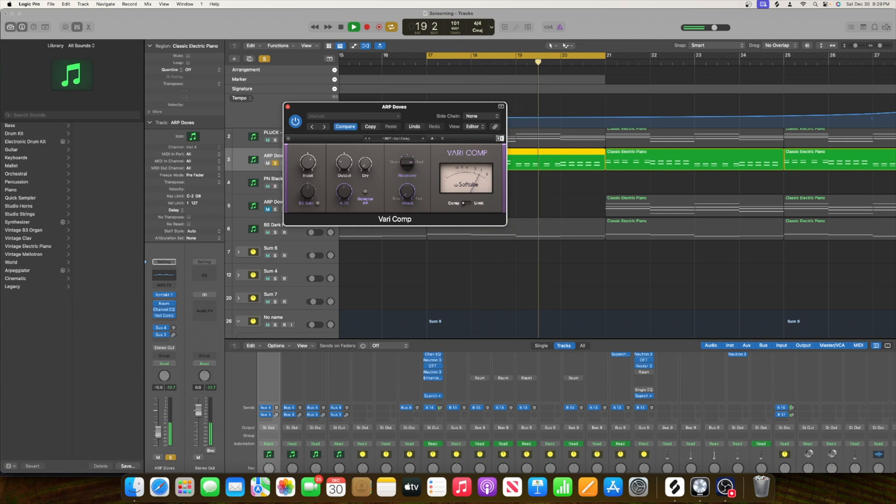
{"action": "key", "text": "space"}
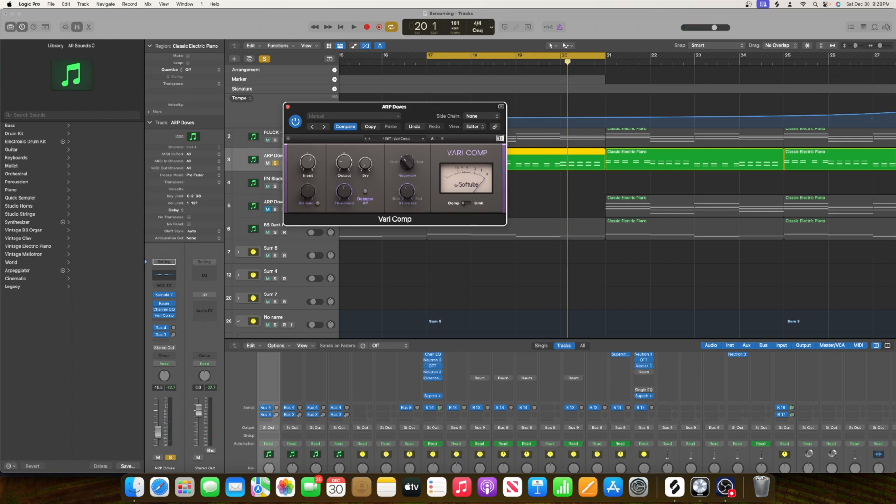
{"action": "key", "text": "space"}
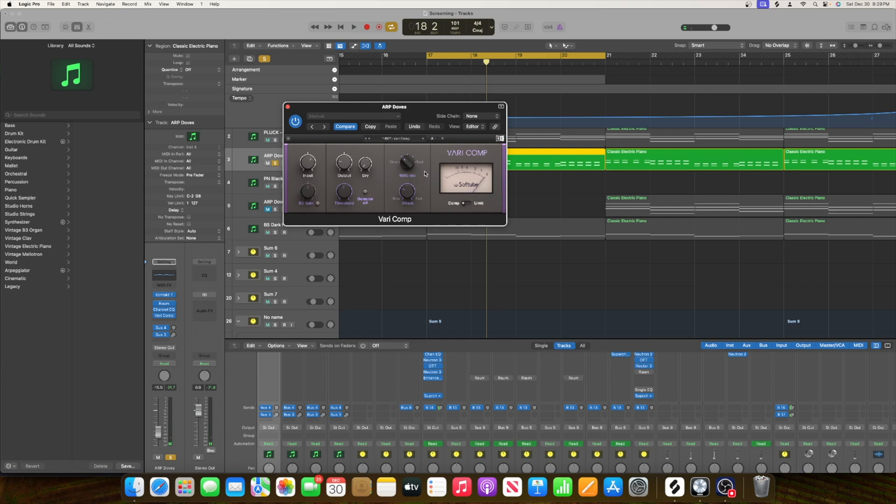
{"action": "key", "text": "space"}
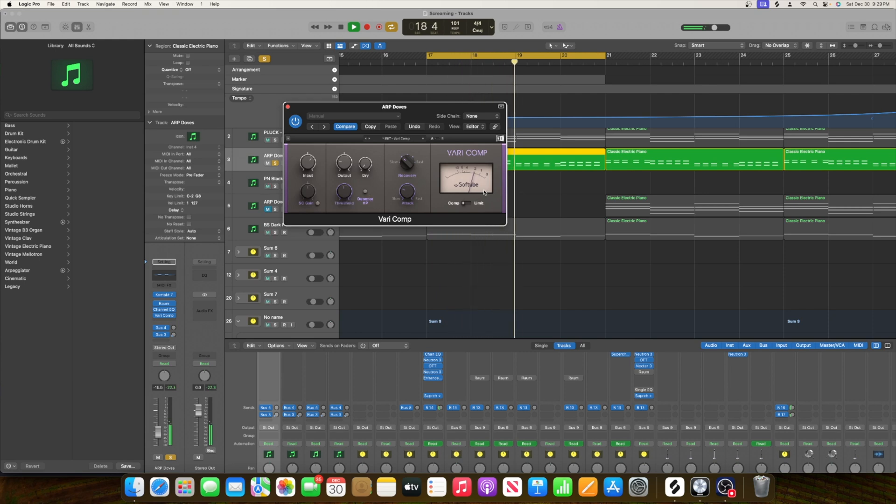
{"action": "key", "text": "space"}
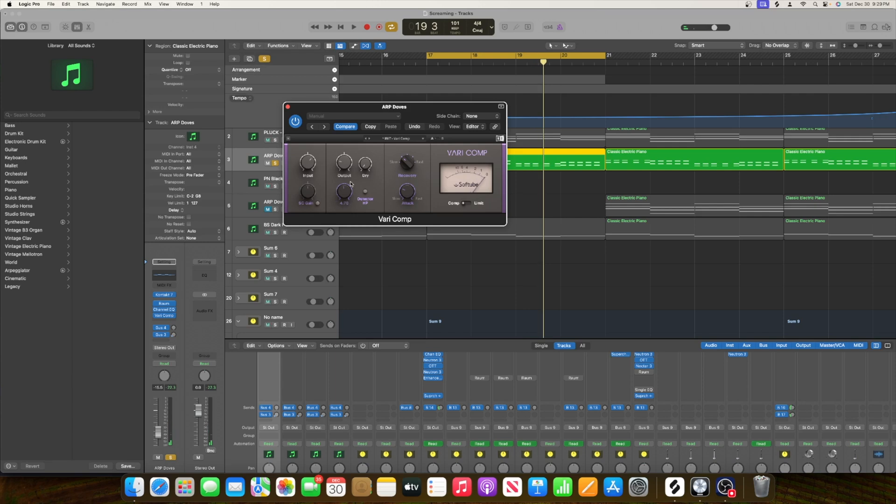
{"action": "key", "text": "space"}
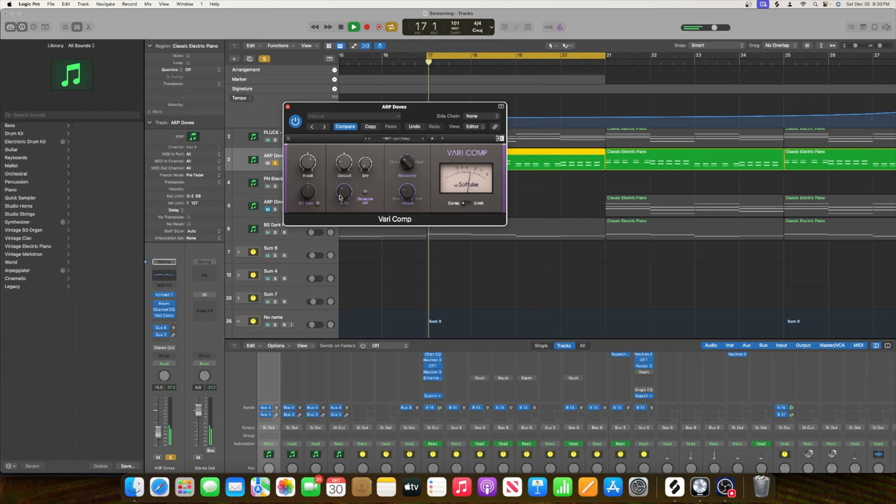
{"action": "left_click", "coordinate": [288, 107]}
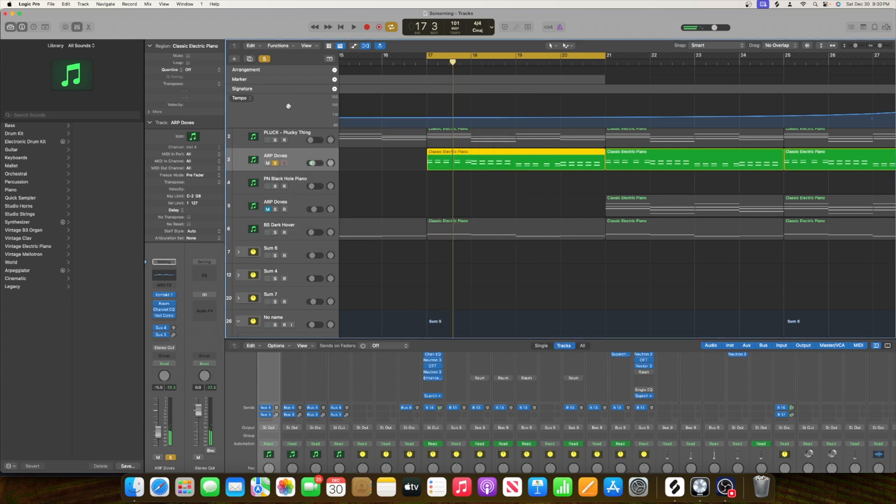
{"action": "left_click", "coordinate": [162, 321]}
{"action": "mouse_move", "coordinate": [177, 441]}
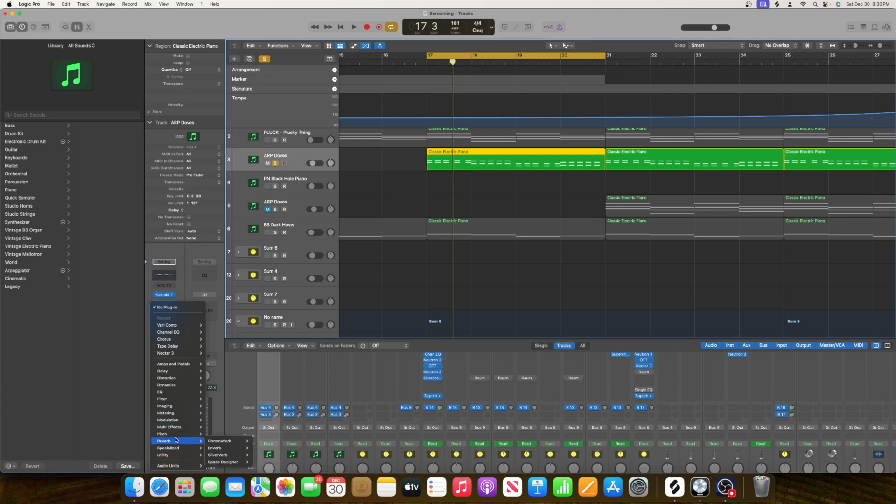
{"action": "left_click", "coordinate": [95, 366]}
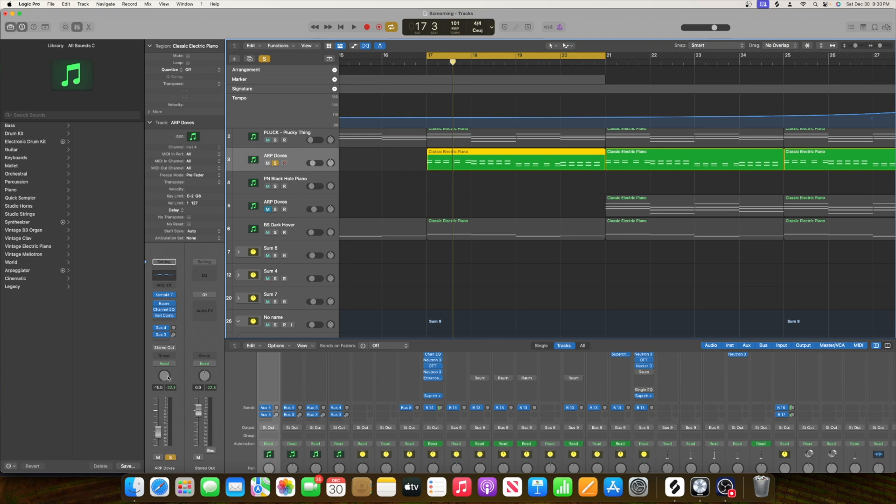
Step: Pan ARP Doves slightly off-centre while auditioning the soloed track, and stop playback
{"action": "key", "text": "space"}
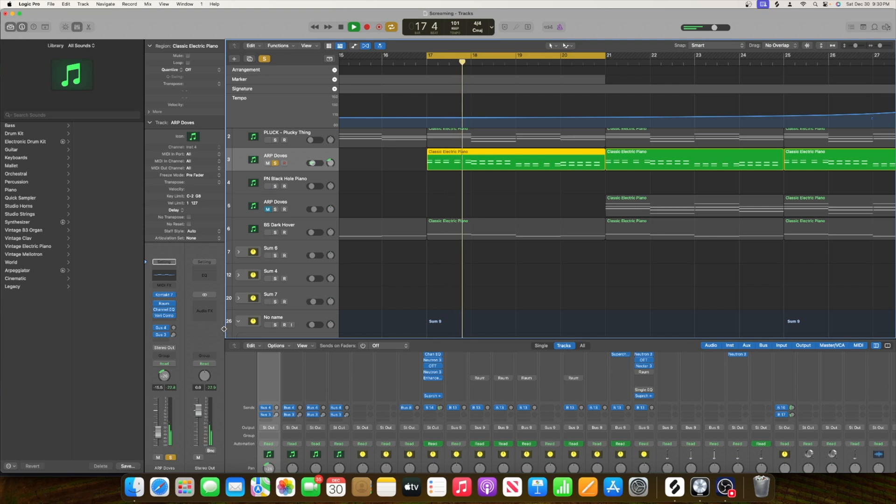
{"action": "left_click_drag", "start_coordinate": [170, 376], "coordinate": [170, 379]}
{"action": "scroll", "coordinate": [317, 300], "scroll_direction": "down", "scroll_amount": 10}
{"action": "scroll", "coordinate": [317, 299], "scroll_direction": "down", "scroll_amount": 10}
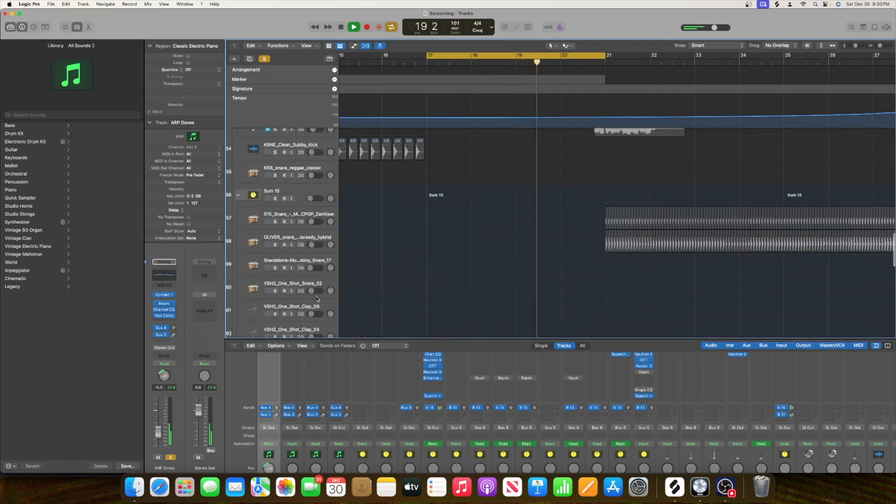
{"action": "scroll", "coordinate": [317, 299], "scroll_direction": "down", "scroll_amount": 3}
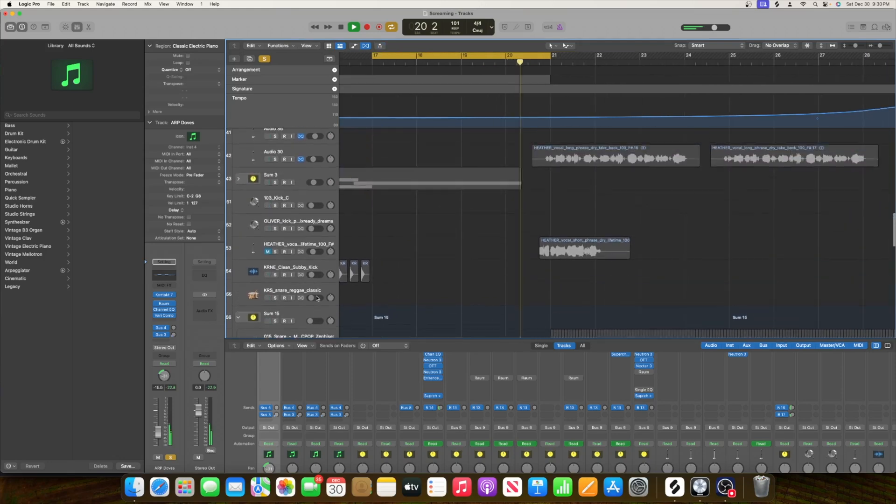
{"action": "key", "text": "space"}
Step: Shift the four-bar cycle range along the timeline to cover bars 21 to 25
{"action": "scroll", "coordinate": [318, 298], "scroll_direction": "up", "scroll_amount": 13}
{"action": "scroll", "coordinate": [318, 299], "scroll_direction": "right", "scroll_amount": 2}
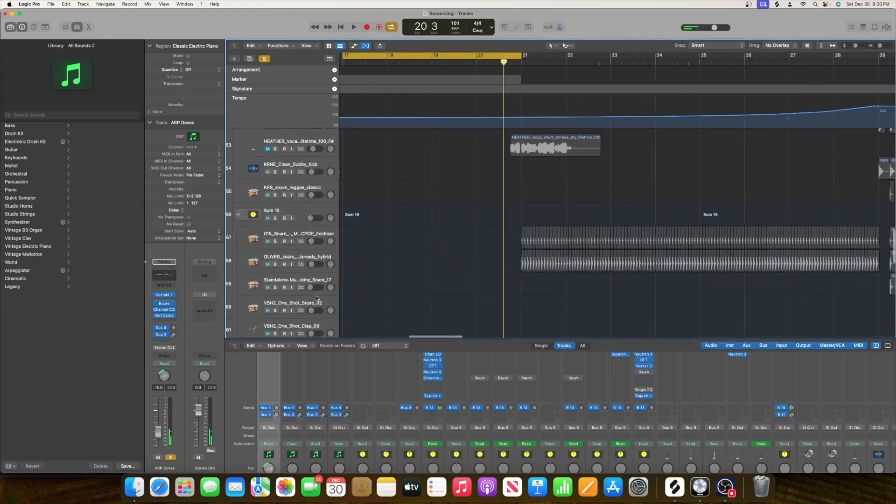
{"action": "key", "text": "space"}
{"action": "left_click_drag", "start_coordinate": [388, 56], "coordinate": [565, 57]}
{"action": "scroll", "coordinate": [472, 134], "scroll_direction": "down", "scroll_amount": 7}
{"action": "key", "text": "space"}
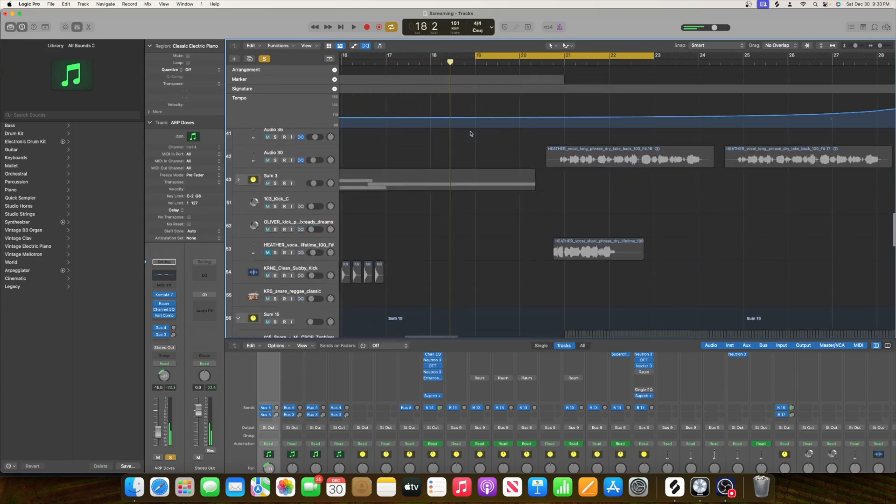
{"action": "scroll", "coordinate": [471, 133], "scroll_direction": "down", "scroll_amount": 1}
{"action": "scroll", "coordinate": [470, 133], "scroll_direction": "up", "scroll_amount": 3}
{"action": "key", "text": "space"}
{"action": "scroll", "coordinate": [471, 134], "scroll_direction": "down", "scroll_amount": 5}
{"action": "key", "text": "space"}
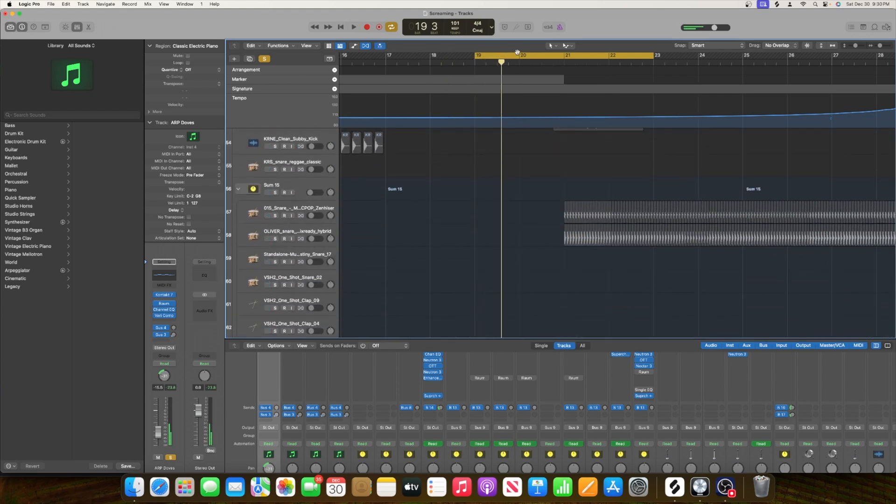
{"action": "left_click_drag", "start_coordinate": [516, 54], "coordinate": [605, 56]}
Step: Clear the ARP Doves solo and play the full mix from bar 21 to check the vocal on Audio 30
{"action": "scroll", "coordinate": [570, 120], "scroll_direction": "up", "scroll_amount": 15}
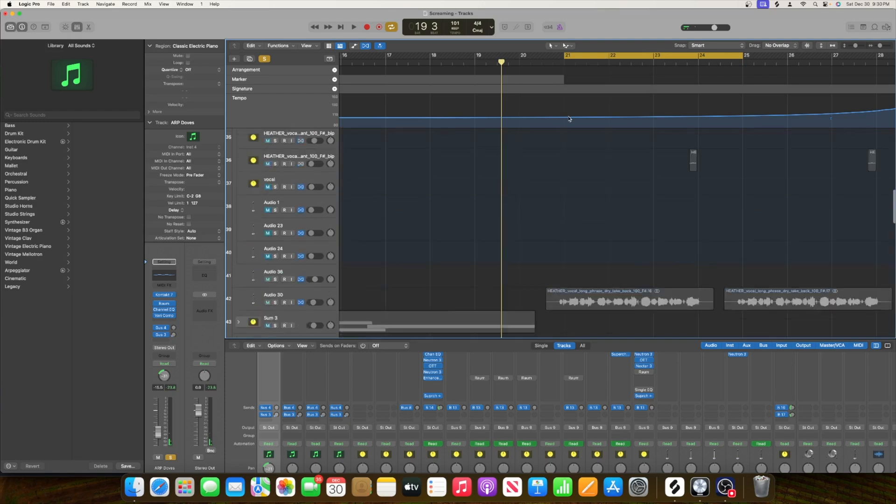
{"action": "scroll", "coordinate": [570, 120], "scroll_direction": "up", "scroll_amount": 4}
{"action": "scroll", "coordinate": [551, 128], "scroll_direction": "right", "scroll_amount": 5}
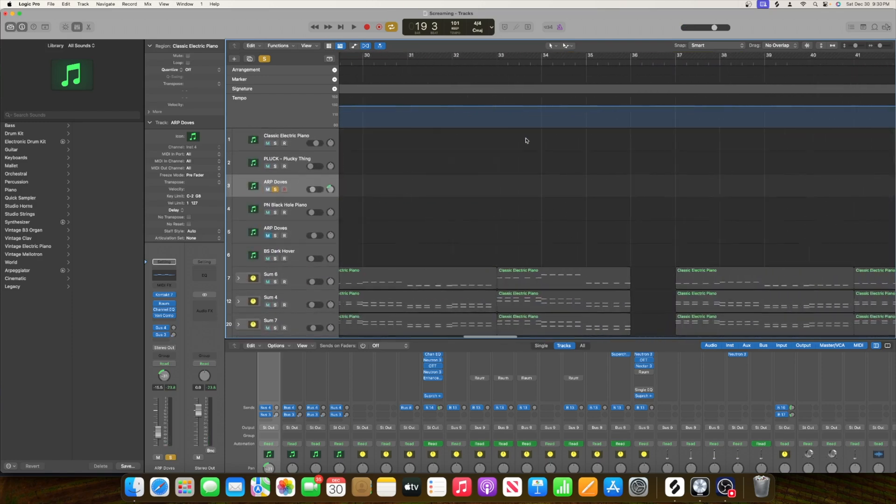
{"action": "scroll", "coordinate": [533, 137], "scroll_direction": "left", "scroll_amount": 3}
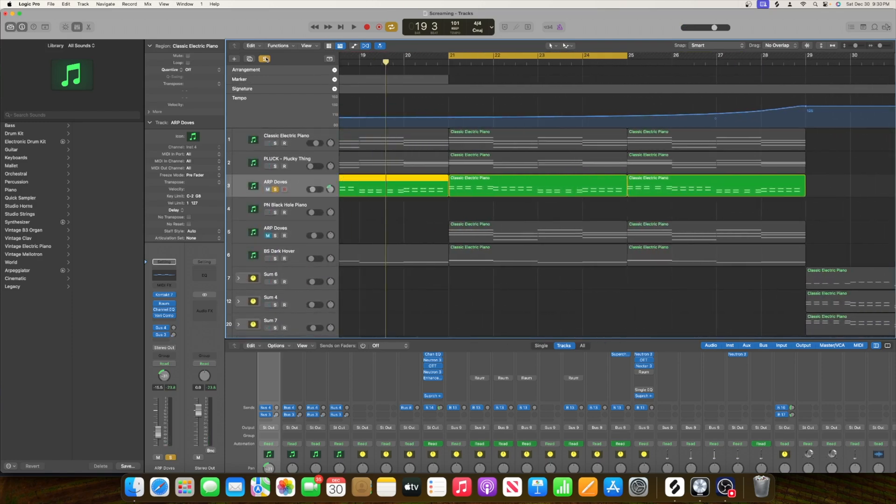
{"action": "left_click", "coordinate": [266, 59]}
{"action": "key", "text": "space"}
{"action": "scroll", "coordinate": [444, 239], "scroll_direction": "down", "scroll_amount": 10}
{"action": "scroll", "coordinate": [444, 240], "scroll_direction": "down", "scroll_amount": 10}
{"action": "scroll", "coordinate": [432, 239], "scroll_direction": "up", "scroll_amount": 2}
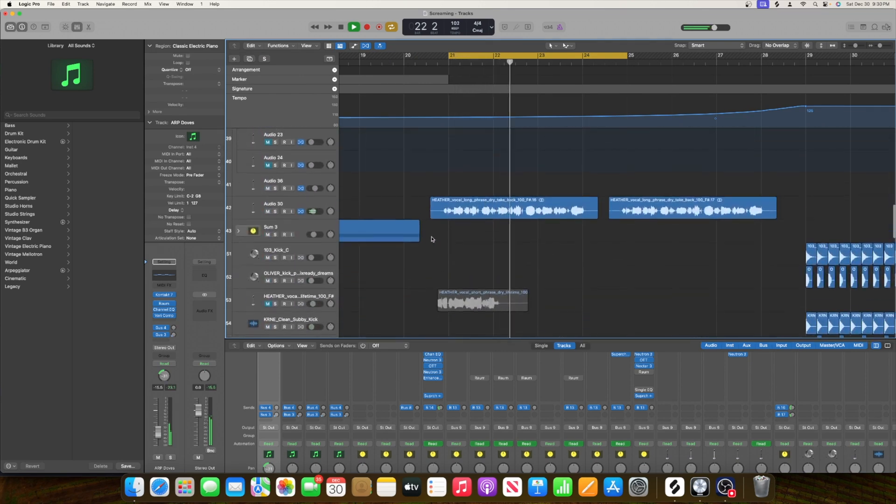
{"action": "scroll", "coordinate": [397, 231], "scroll_direction": "left", "scroll_amount": 3}
{"action": "key", "text": "space"}
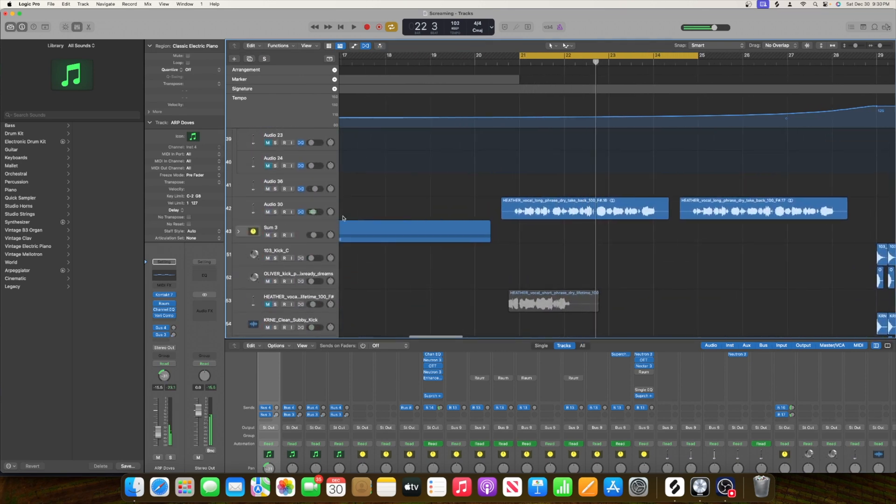
Step: Expand the Sum 3 stack, move the Audio 30 track into it and audition the result
{"action": "left_click", "coordinate": [237, 231]}
{"action": "left_click_drag", "start_coordinate": [306, 206], "coordinate": [309, 242]}
{"action": "key", "text": "space"}
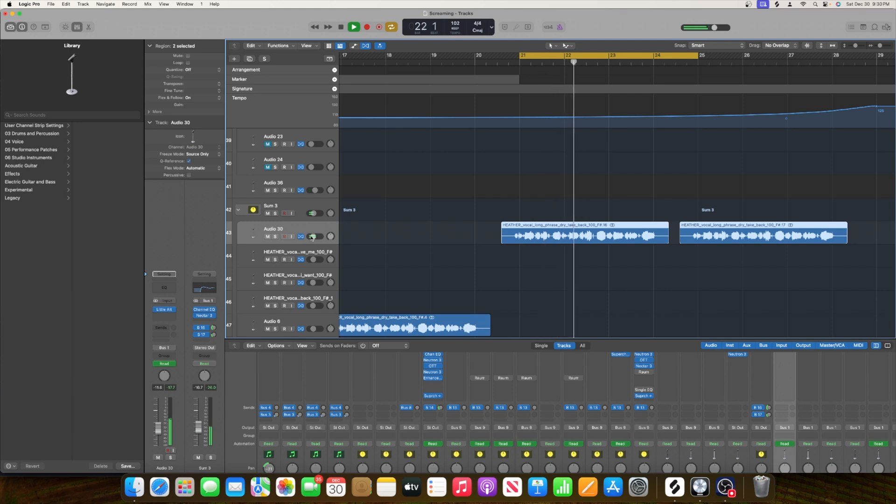
Step: Compare Audio 30 outside Sum 3, return it to the stack and set its volume to -7.0 dB
{"action": "key", "text": "space"}
{"action": "left_click_drag", "start_coordinate": [309, 241], "coordinate": [309, 208]}
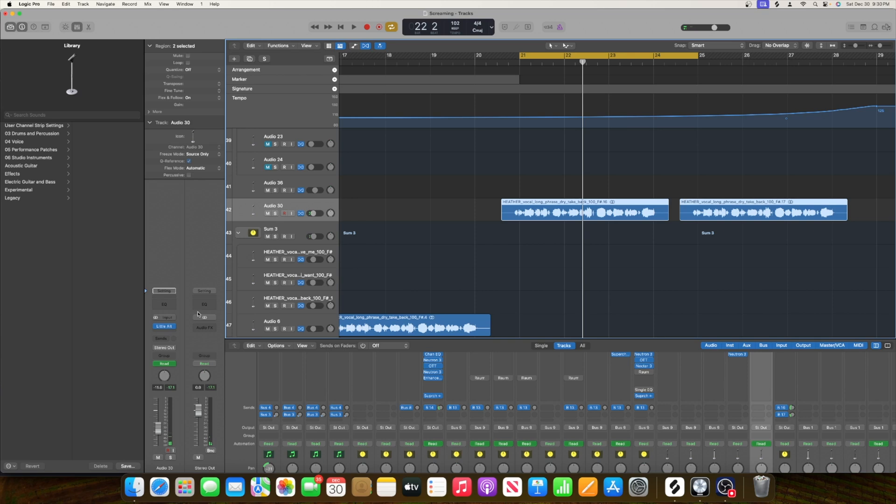
{"action": "left_click_drag", "start_coordinate": [301, 209], "coordinate": [302, 241]}
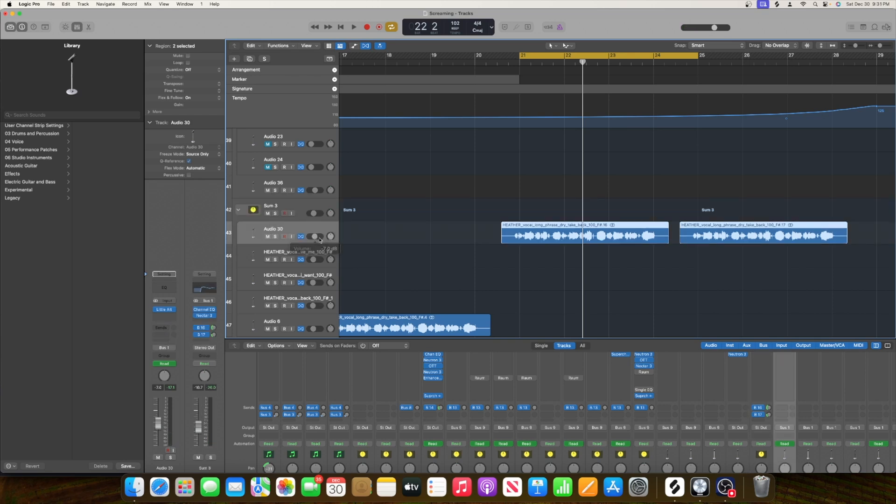
{"action": "key", "text": "space"}
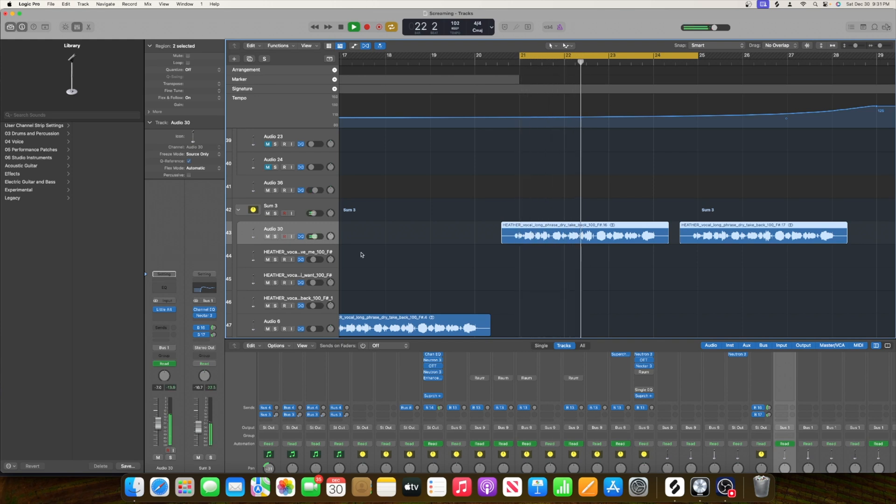
Step: Turn off the cycle and play the mix on through the tempo ramp to bar 30, reviewing the tracks
{"action": "left_click", "coordinate": [622, 61]}
{"action": "scroll", "coordinate": [565, 227], "scroll_direction": "right", "scroll_amount": 5}
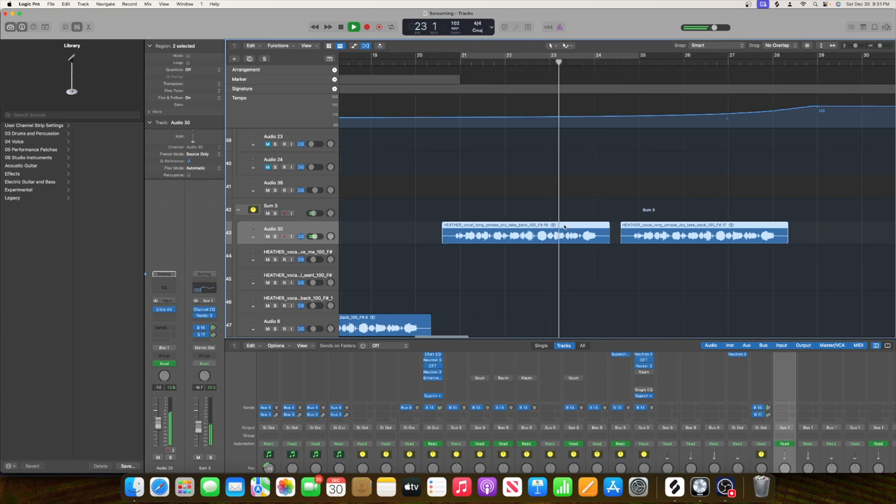
{"action": "scroll", "coordinate": [564, 228], "scroll_direction": "left", "scroll_amount": 4}
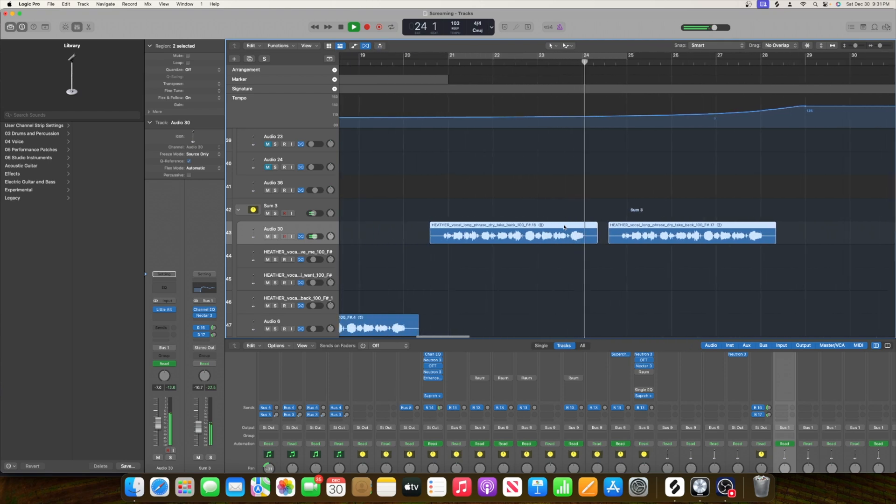
{"action": "scroll", "coordinate": [565, 228], "scroll_direction": "right", "scroll_amount": 3}
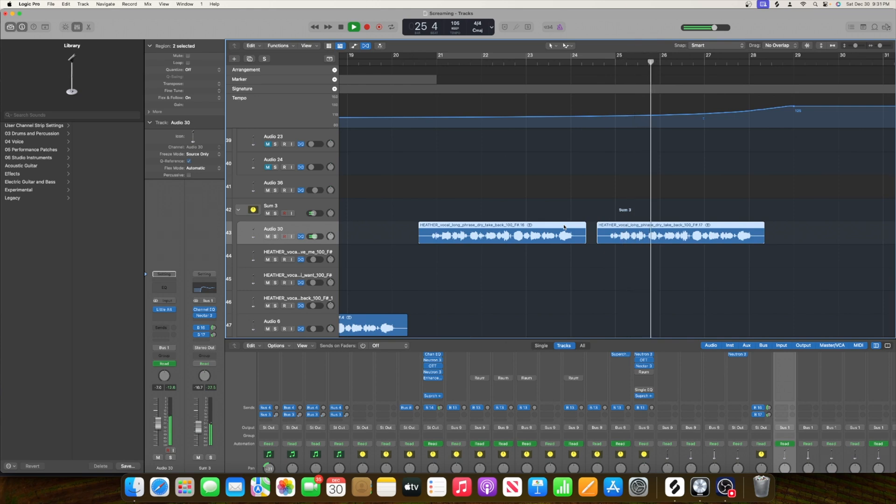
{"action": "scroll", "coordinate": [565, 228], "scroll_direction": "right", "scroll_amount": 3}
{"action": "scroll", "coordinate": [565, 227], "scroll_direction": "right", "scroll_amount": 3}
{"action": "scroll", "coordinate": [565, 228], "scroll_direction": "up", "scroll_amount": 8}
{"action": "scroll", "coordinate": [564, 227], "scroll_direction": "up", "scroll_amount": 5}
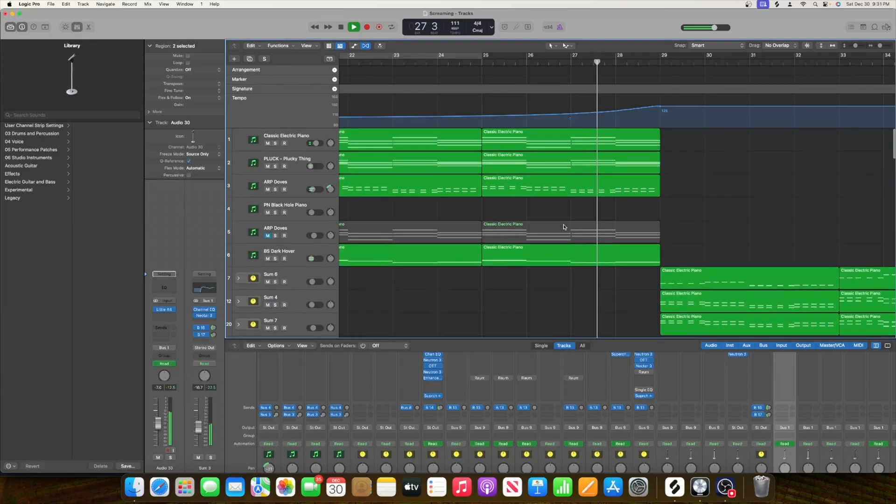
{"action": "scroll", "coordinate": [564, 227], "scroll_direction": "down", "scroll_amount": 5}
{"action": "scroll", "coordinate": [564, 227], "scroll_direction": "down", "scroll_amount": 15}
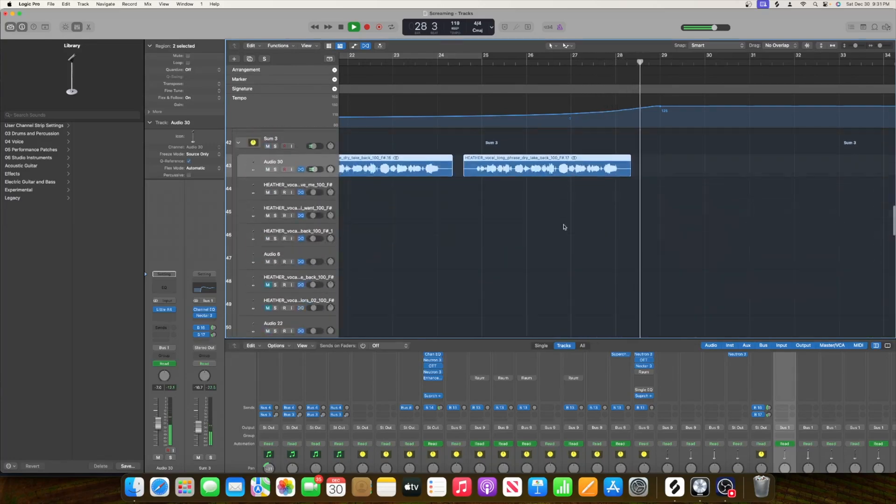
{"action": "scroll", "coordinate": [564, 227], "scroll_direction": "down", "scroll_amount": 15}
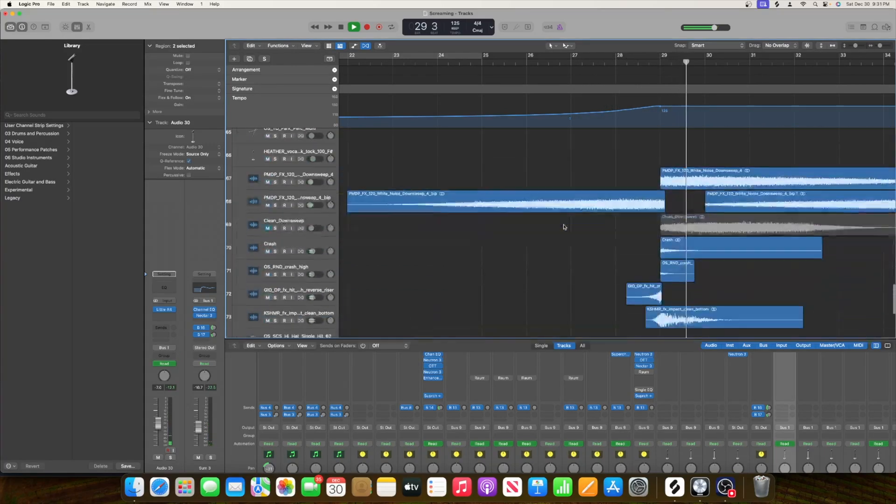
{"action": "scroll", "coordinate": [564, 228], "scroll_direction": "up", "scroll_amount": 1}
{"action": "key", "text": "space"}
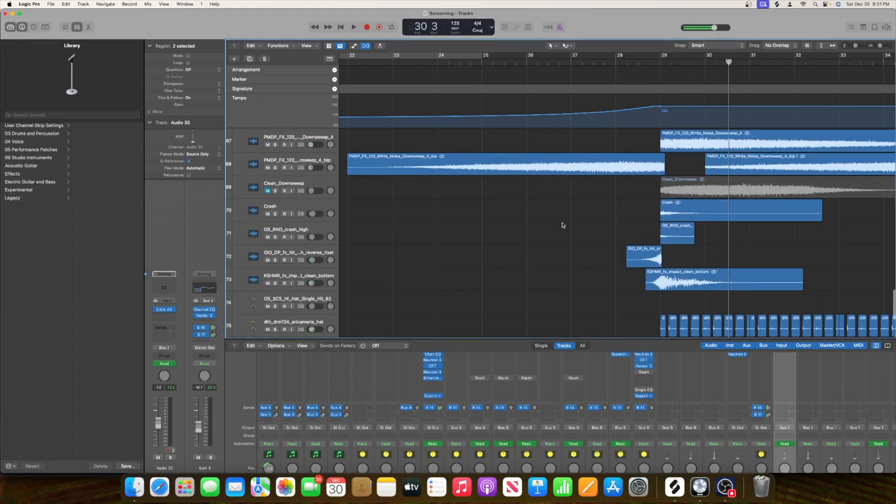
Step: Move the first region on the PMDP_FX_120_White_Noise_Downsweep_4_bip track one division earlier, together with its track automation
{"action": "left_click", "coordinate": [655, 160]}
{"action": "left_click_drag", "start_coordinate": [651, 160], "coordinate": [651, 161]}
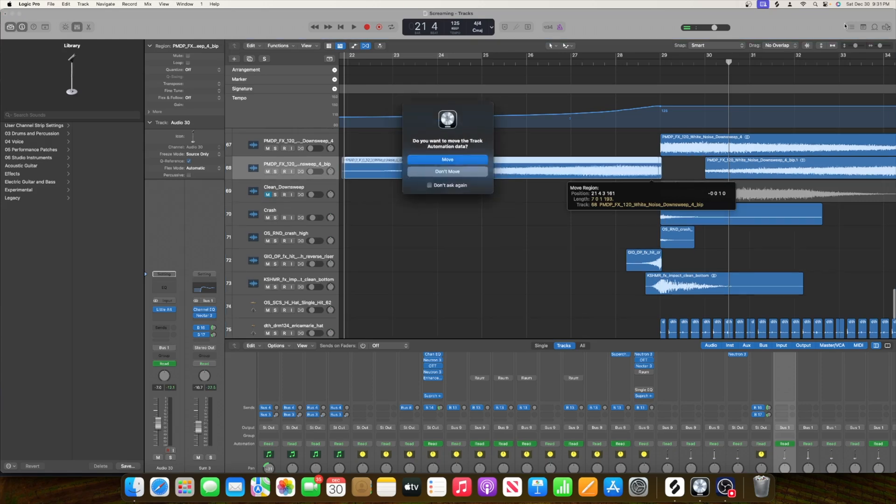
{"action": "left_click", "coordinate": [457, 161]}
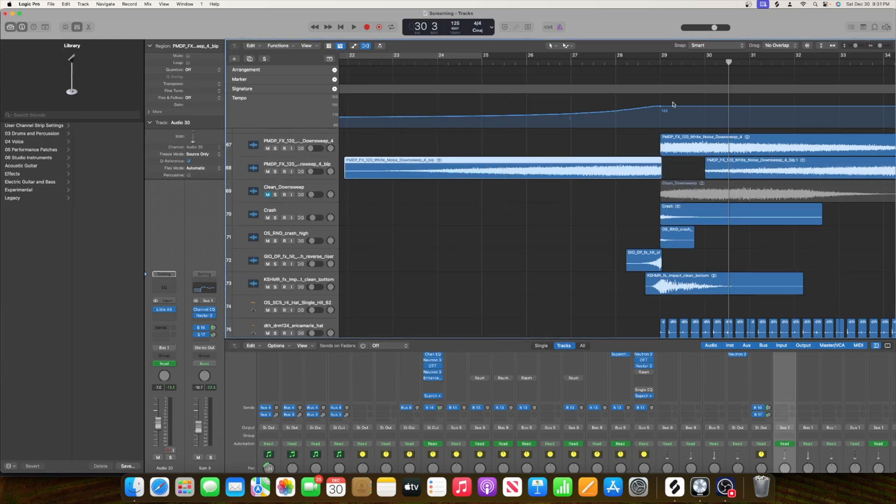
Step: Nudge that white noise region another 80 ticks earlier so it ends at bar 29, moving its automation along
{"action": "left_click_drag", "start_coordinate": [881, 46], "coordinate": [882, 46]}
{"action": "scroll", "coordinate": [813, 181], "scroll_direction": "right", "scroll_amount": 4}
{"action": "left_click_drag", "start_coordinate": [751, 162], "coordinate": [752, 164]}
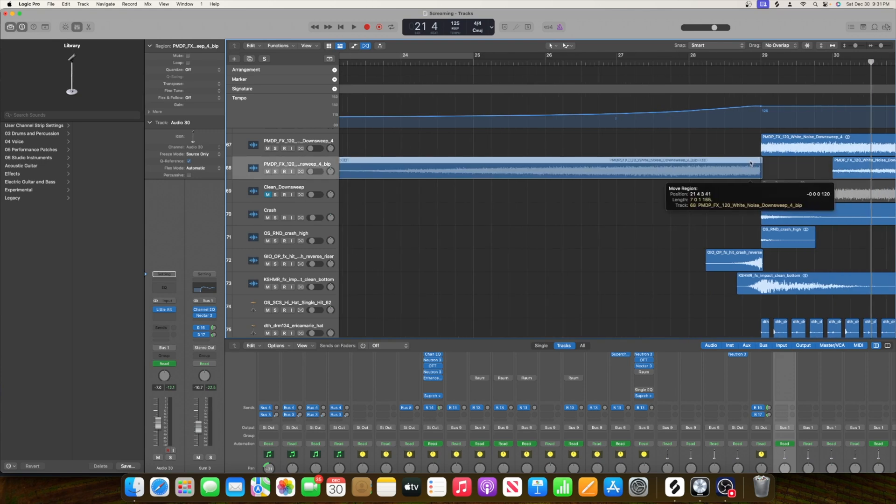
{"action": "left_click_drag", "start_coordinate": [751, 163], "coordinate": [762, 162]}
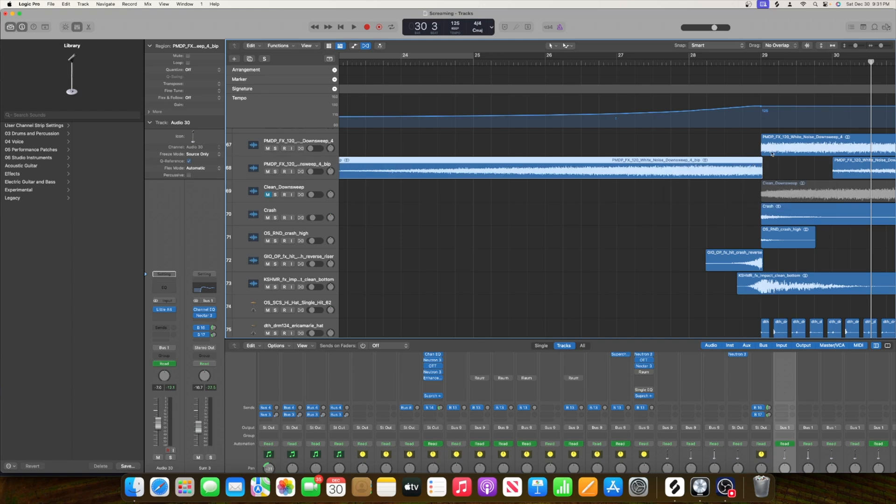
{"action": "left_click_drag", "start_coordinate": [882, 47], "coordinate": [883, 47]}
{"action": "scroll", "coordinate": [783, 250], "scroll_direction": "right", "scroll_amount": 6}
{"action": "left_click_drag", "start_coordinate": [725, 163], "coordinate": [723, 164]}
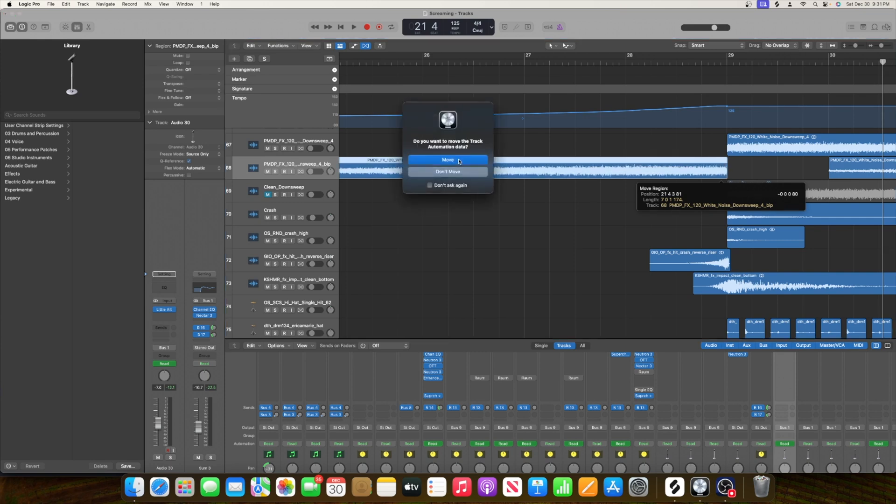
{"action": "left_click", "coordinate": [459, 161]}
Step: Review the synth, vocal, snare and effects regions around bars 23 to 33, briefly playing from bar 30
{"action": "scroll", "coordinate": [649, 211], "scroll_direction": "down", "scroll_amount": 5}
{"action": "scroll", "coordinate": [650, 212], "scroll_direction": "up", "scroll_amount": 15}
{"action": "scroll", "coordinate": [650, 212], "scroll_direction": "left", "scroll_amount": 3}
{"action": "scroll", "coordinate": [649, 212], "scroll_direction": "up", "scroll_amount": 6}
{"action": "key", "text": "space"}
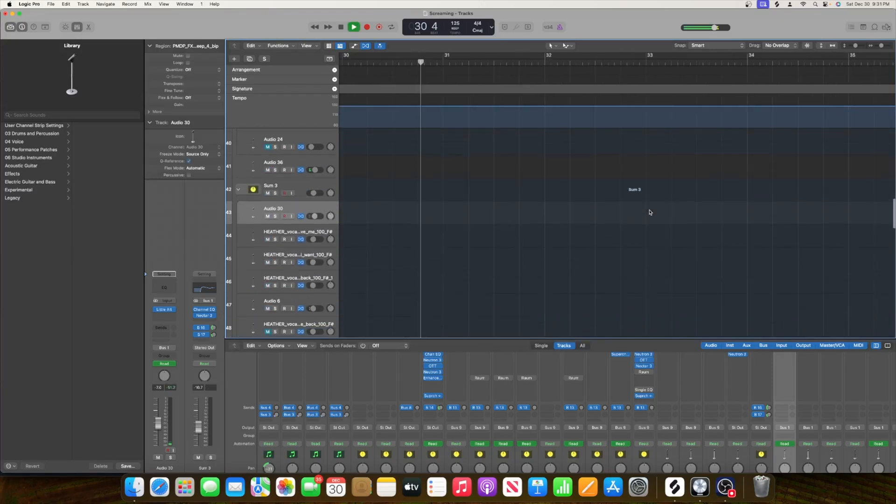
{"action": "key", "text": "space"}
{"action": "scroll", "coordinate": [649, 212], "scroll_direction": "down", "scroll_amount": 15}
{"action": "scroll", "coordinate": [650, 212], "scroll_direction": "left", "scroll_amount": 8}
{"action": "scroll", "coordinate": [651, 211], "scroll_direction": "up", "scroll_amount": 6}
{"action": "scroll", "coordinate": [651, 211], "scroll_direction": "right", "scroll_amount": 3}
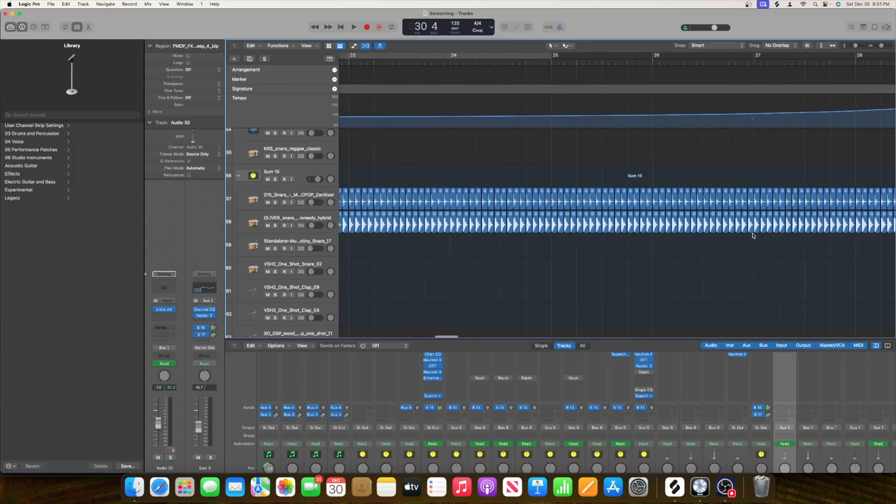
{"action": "scroll", "coordinate": [752, 236], "scroll_direction": "up", "scroll_amount": 18}
{"action": "scroll", "coordinate": [753, 236], "scroll_direction": "up", "scroll_amount": 20}
{"action": "scroll", "coordinate": [753, 236], "scroll_direction": "left", "scroll_amount": 2}
{"action": "scroll", "coordinate": [753, 236], "scroll_direction": "right", "scroll_amount": 2}
{"action": "scroll", "coordinate": [753, 236], "scroll_direction": "down", "scroll_amount": 5}
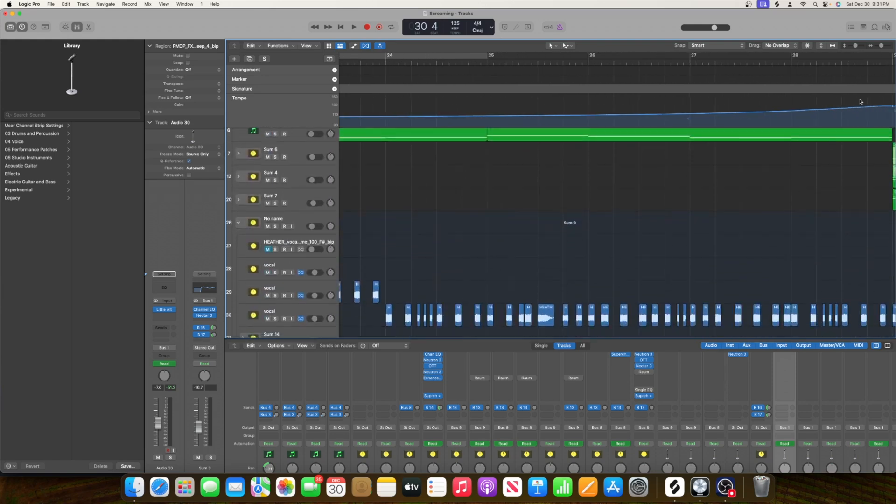
Step: Solo the PMDP_FX_120_White_Noise_Downsweep_4_bip track and set the playhead at bar 27
{"action": "left_click_drag", "start_coordinate": [881, 48], "coordinate": [880, 47]}
{"action": "scroll", "coordinate": [638, 187], "scroll_direction": "down", "scroll_amount": 13}
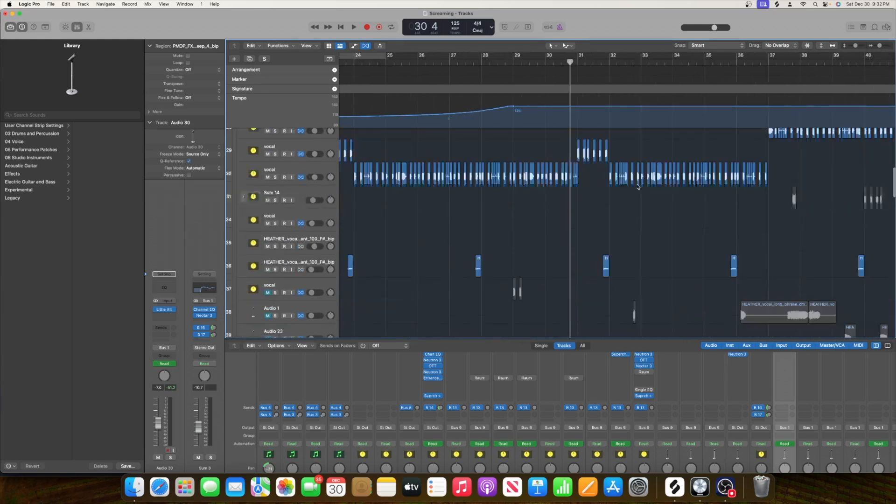
{"action": "scroll", "coordinate": [639, 188], "scroll_direction": "down", "scroll_amount": 15}
{"action": "scroll", "coordinate": [639, 187], "scroll_direction": "left", "scroll_amount": 5}
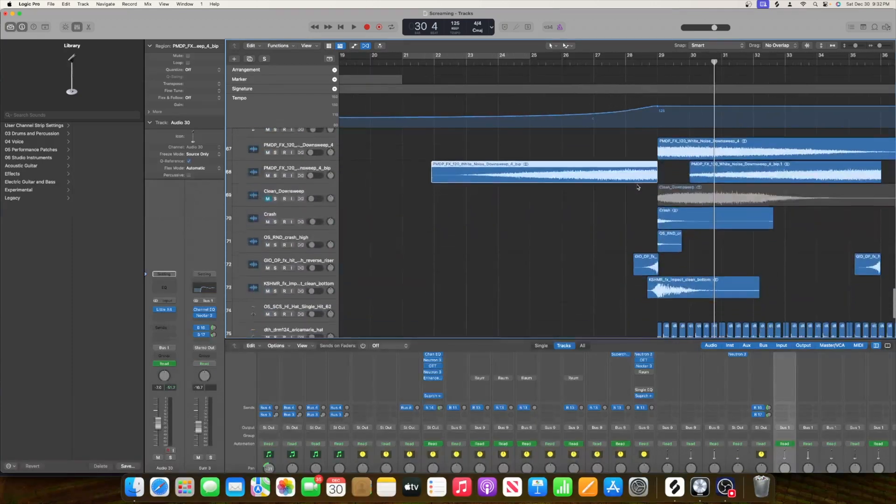
{"action": "scroll", "coordinate": [638, 187], "scroll_direction": "up", "scroll_amount": 2}
{"action": "scroll", "coordinate": [431, 226], "scroll_direction": "right", "scroll_amount": 2}
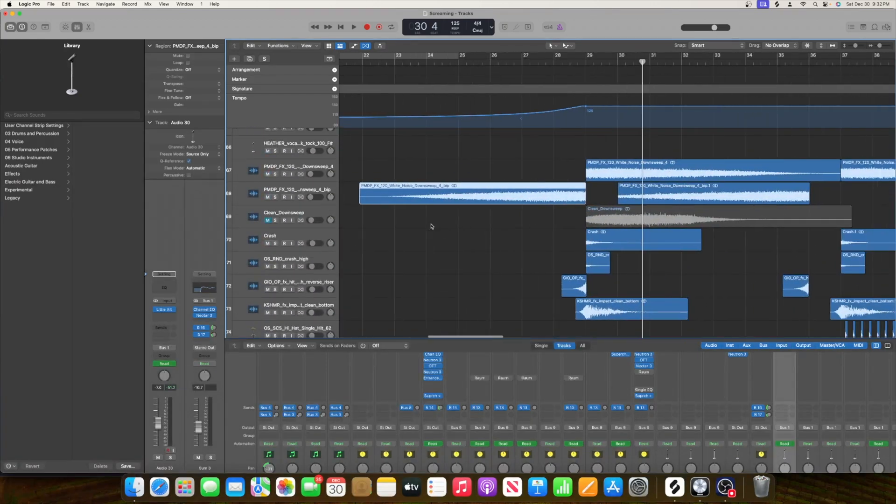
{"action": "left_click", "coordinate": [275, 197]}
{"action": "left_click", "coordinate": [522, 66]}
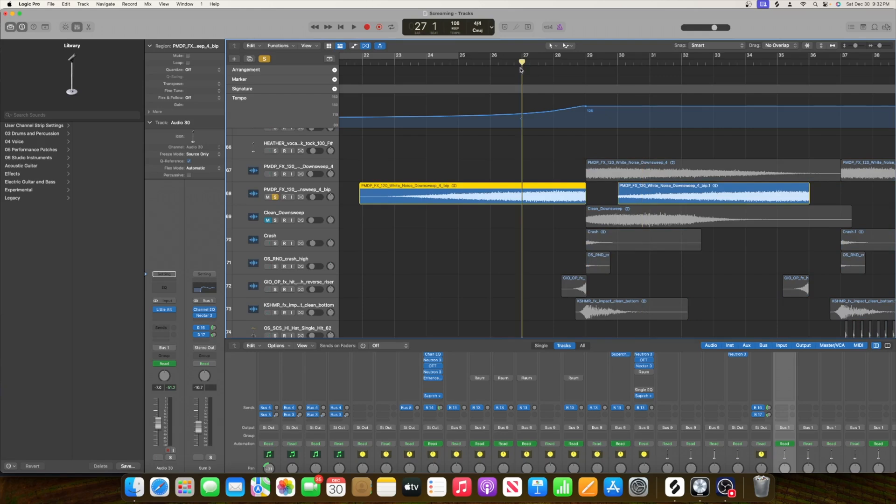
Step: Add a Channel EQ to the PMDP_FX_120_White_Noise_Downsweep_4_bip track and move its window clear of the timeline
{"action": "left_click", "coordinate": [172, 288]}
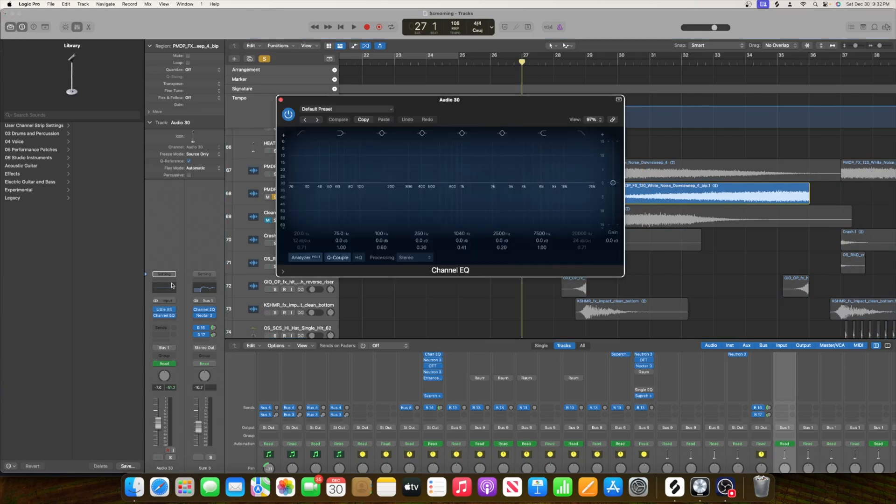
{"action": "left_click", "coordinate": [281, 100]}
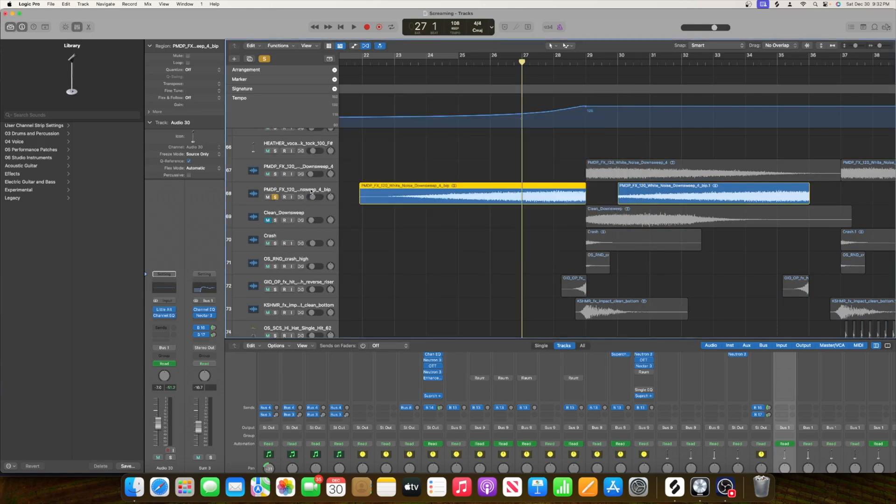
{"action": "left_click", "coordinate": [166, 308]}
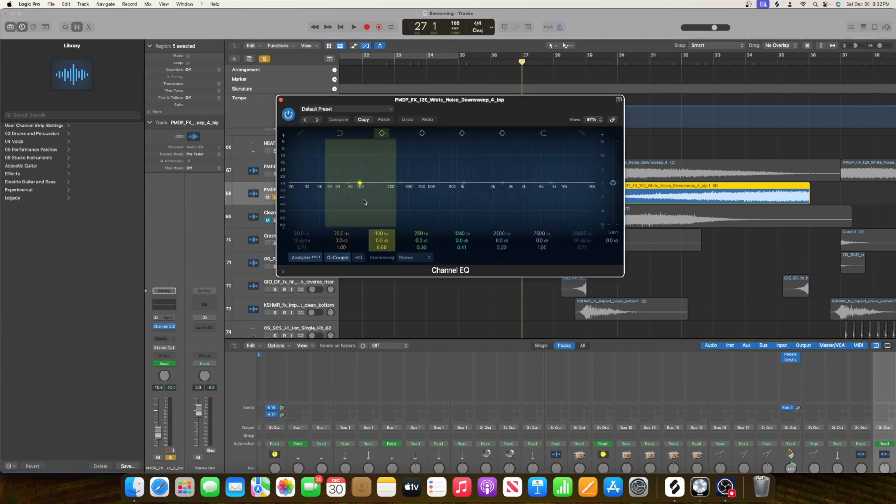
{"action": "left_click_drag", "start_coordinate": [504, 116], "coordinate": [269, 39]}
Step: In the white noise EQ, enable a 48 dB/Oct high cut at 14300 Hz and set the high shelf to -5.2 dB at 3480 Hz
{"action": "key", "text": "space"}
{"action": "left_click", "coordinate": [348, 56]}
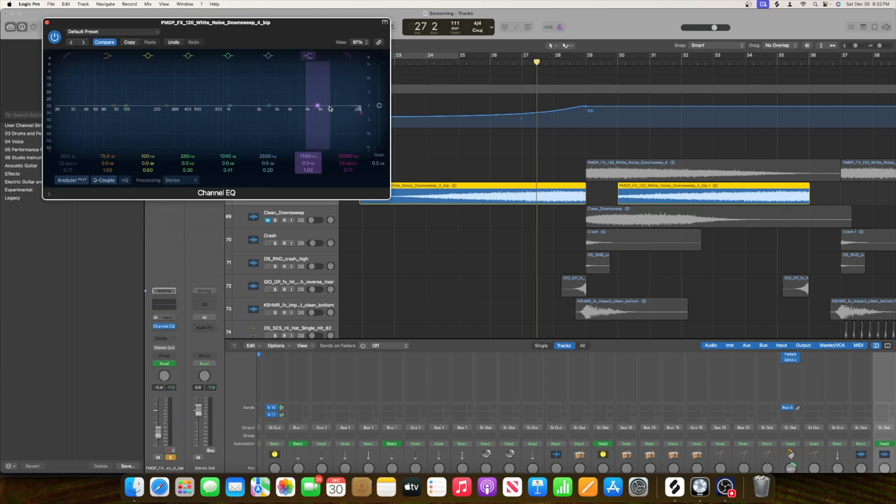
{"action": "left_click_drag", "start_coordinate": [317, 107], "coordinate": [290, 116]}
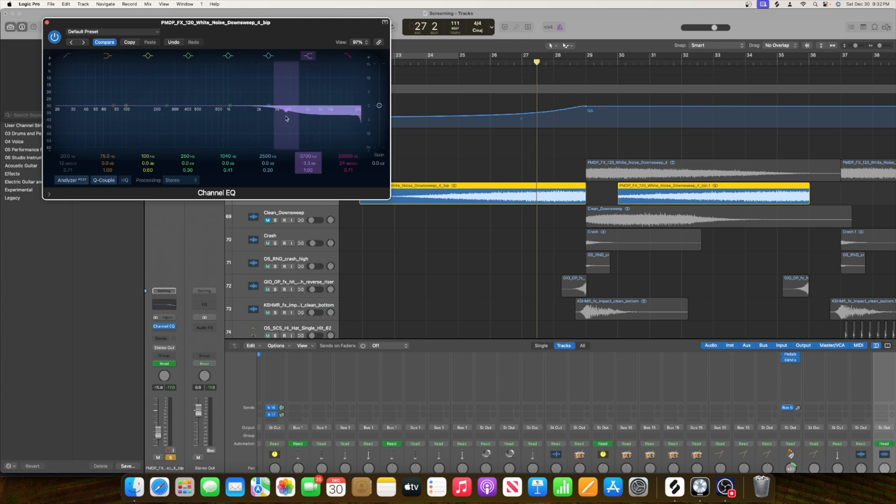
{"action": "key", "text": "space"}
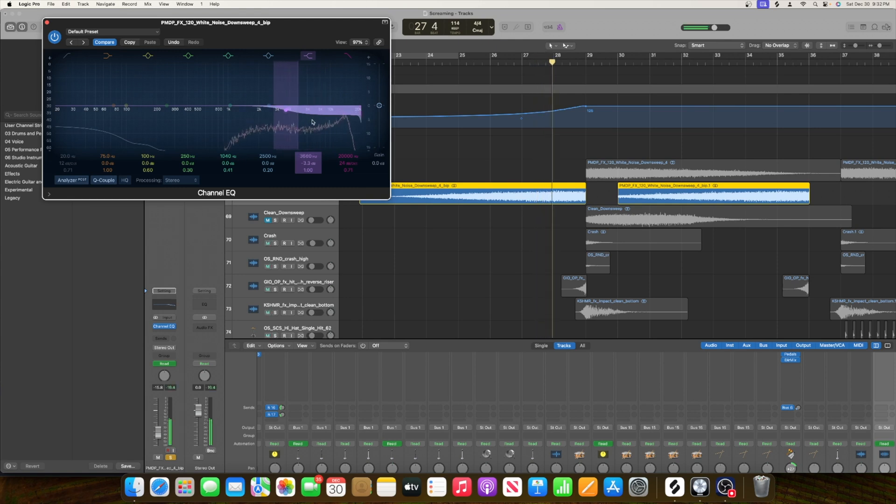
{"action": "left_click", "coordinate": [346, 57]}
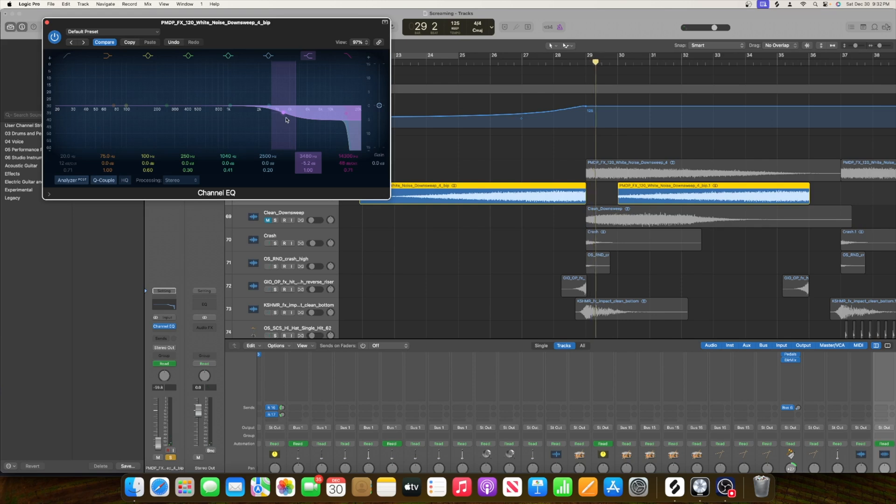
Step: Play the white noise from bar 25, lower its high cut to 12900 Hz, and close the EQ
{"action": "left_click", "coordinate": [463, 62]}
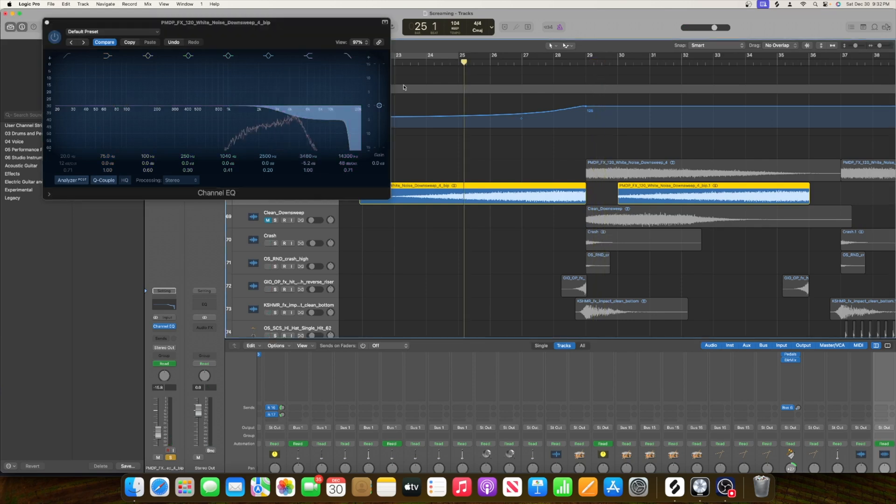
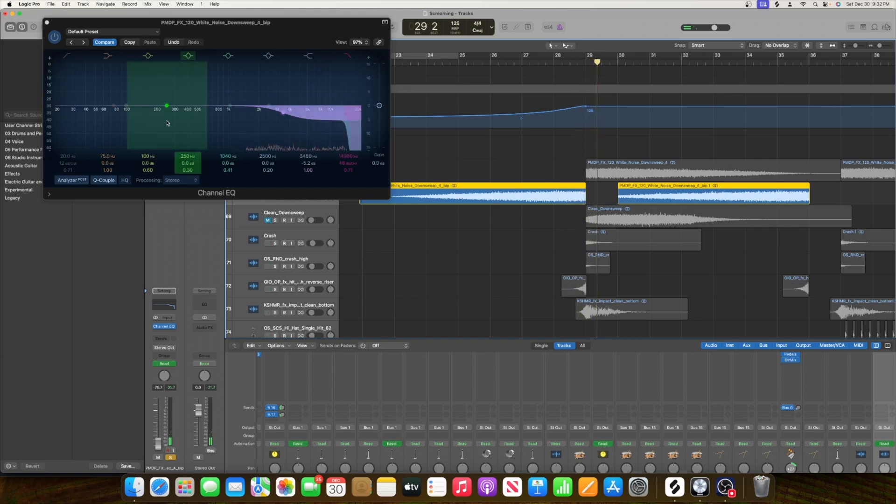
{"action": "left_click", "coordinate": [345, 118]}
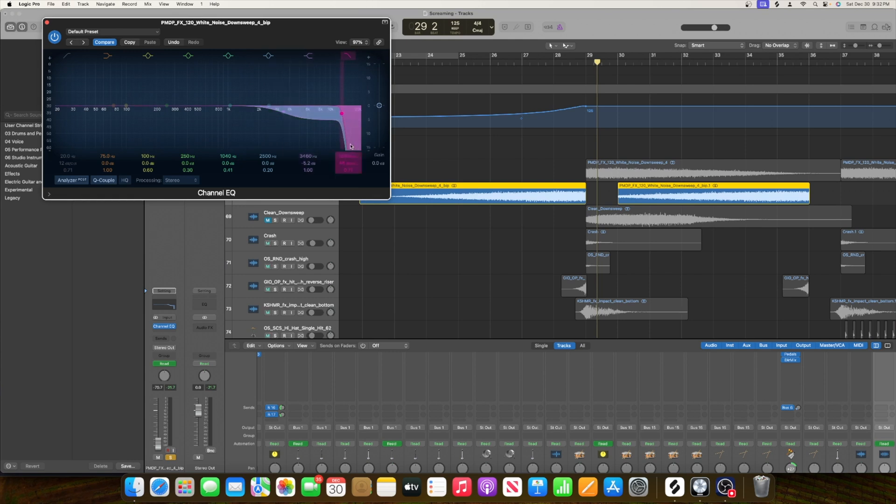
{"action": "double_click", "coordinate": [531, 70]}
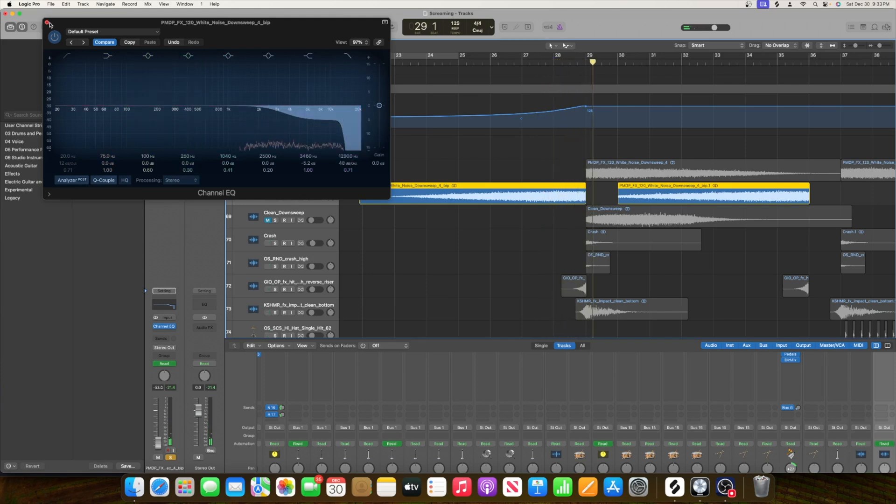
{"action": "left_click", "coordinate": [48, 22]}
Step: Solo the GIO_OP_fx_hit_crash_reverse_riser track as well and play the transition into bar 29
{"action": "scroll", "coordinate": [397, 250], "scroll_direction": "up", "scroll_amount": 2}
{"action": "scroll", "coordinate": [397, 249], "scroll_direction": "down", "scroll_amount": 4}
{"action": "scroll", "coordinate": [397, 249], "scroll_direction": "left", "scroll_amount": 2}
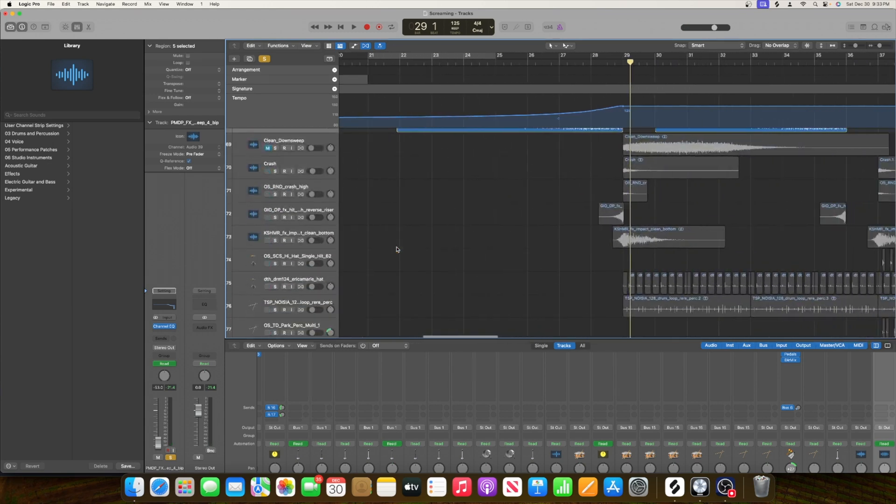
{"action": "left_click", "coordinate": [276, 217]}
{"action": "left_click", "coordinate": [608, 57]}
{"action": "key", "text": "space"}
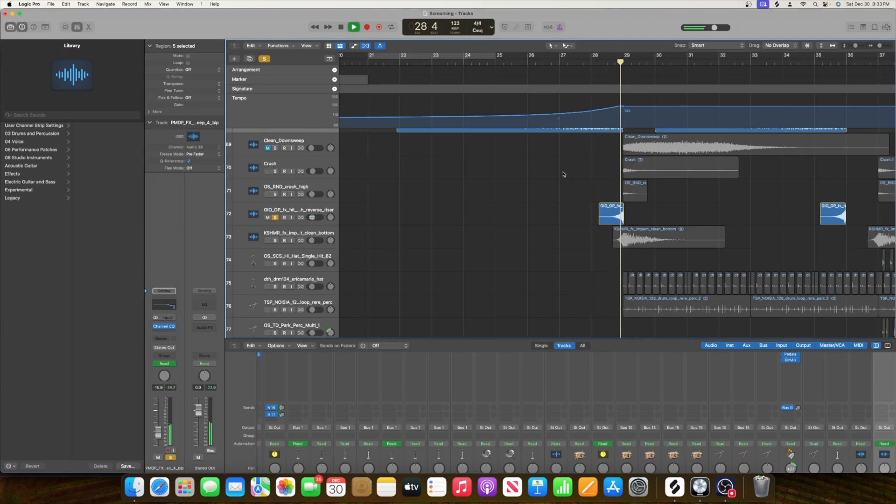
{"action": "scroll", "coordinate": [484, 235], "scroll_direction": "up", "scroll_amount": 3}
{"action": "key", "text": "space"}
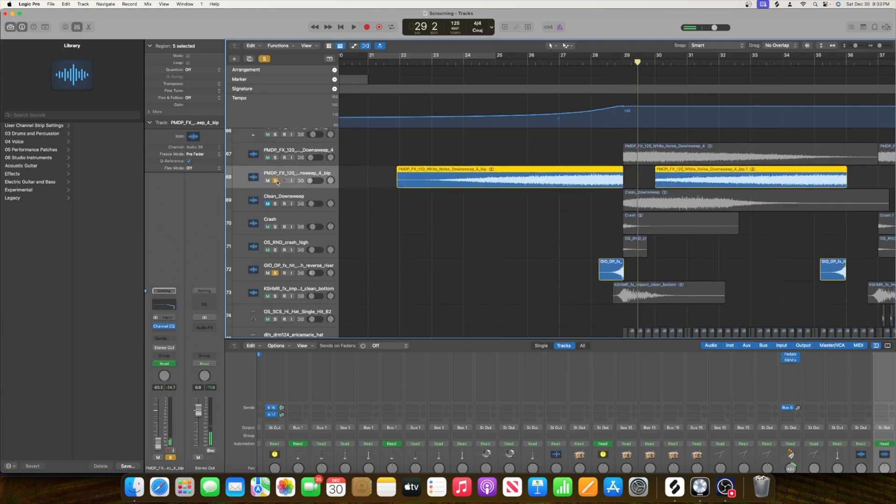
Step: Take the PMDP_FX_120_White_Noise_Downsweep_4_bip track out of solo and briefly play from around bar 26
{"action": "left_click", "coordinate": [277, 182]}
{"action": "left_click", "coordinate": [545, 60]}
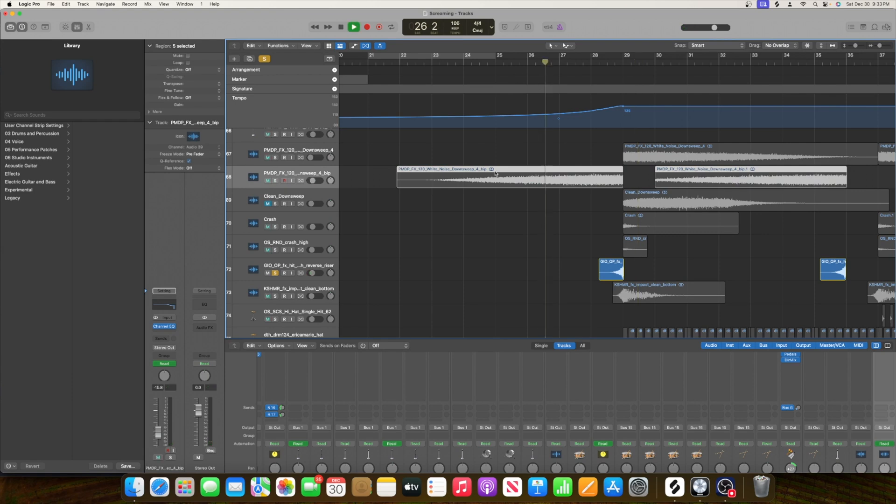
{"action": "scroll", "coordinate": [496, 173], "scroll_direction": "down", "scroll_amount": 2}
{"action": "scroll", "coordinate": [496, 174], "scroll_direction": "right", "scroll_amount": 2}
{"action": "key", "text": "space"}
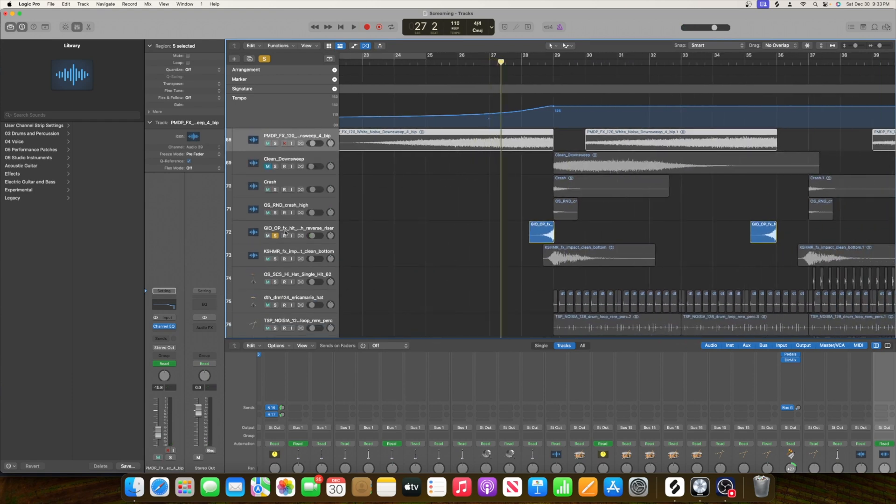
Step: Add a Channel EQ to the GIO_OP_fx_hit_crash_reverse_riser track with a 48 dB/Oct low cut at 458 Hz, checking it during playback
{"action": "left_click", "coordinate": [282, 232]}
{"action": "left_click", "coordinate": [174, 305]}
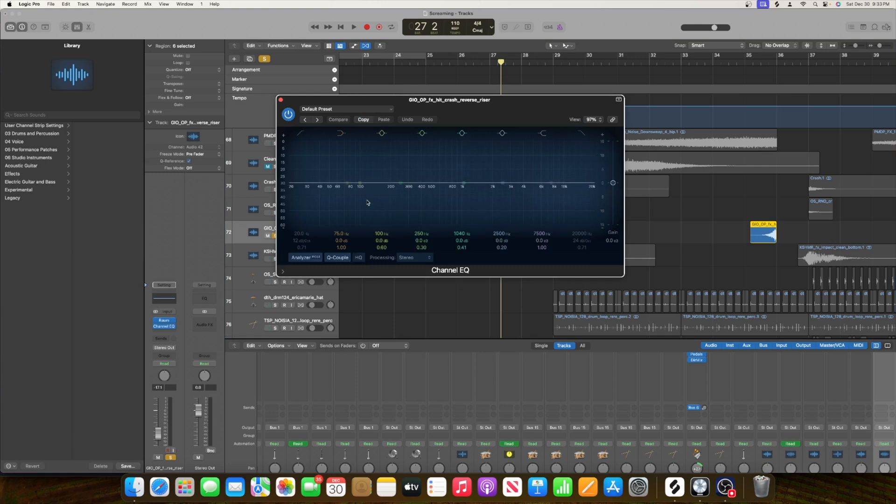
{"action": "left_click", "coordinate": [301, 136]}
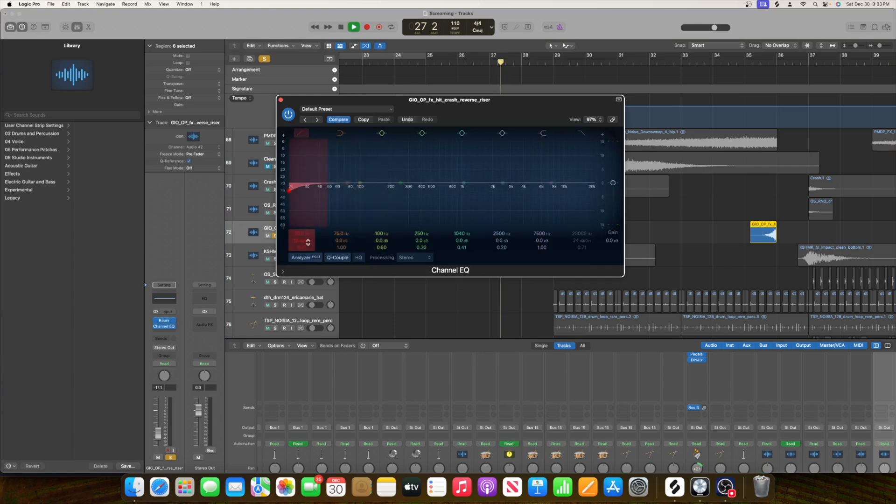
{"action": "left_click_drag", "start_coordinate": [303, 233], "coordinate": [303, 193]}
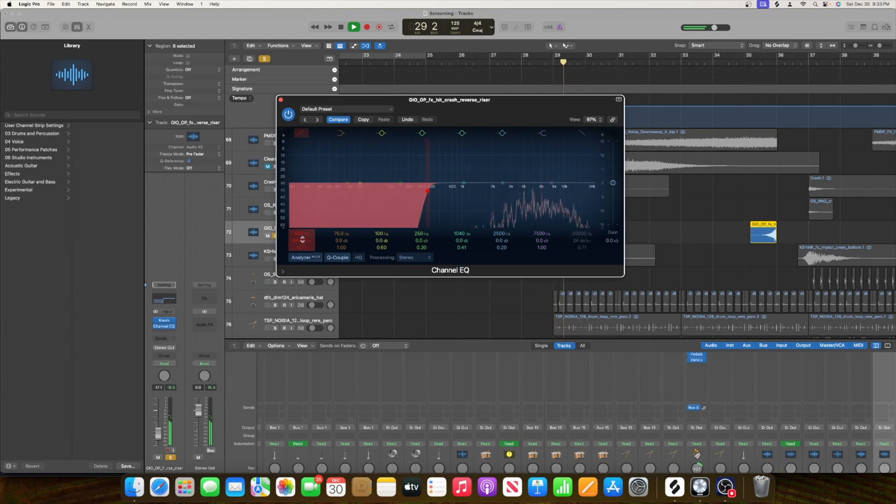
{"action": "key", "text": "space"}
Step: Boost the reverse riser by about 2.5 dB around 5200 Hz, close the EQ, and replay it from just before bar 28
{"action": "left_click_drag", "start_coordinate": [503, 184], "coordinate": [536, 182]}
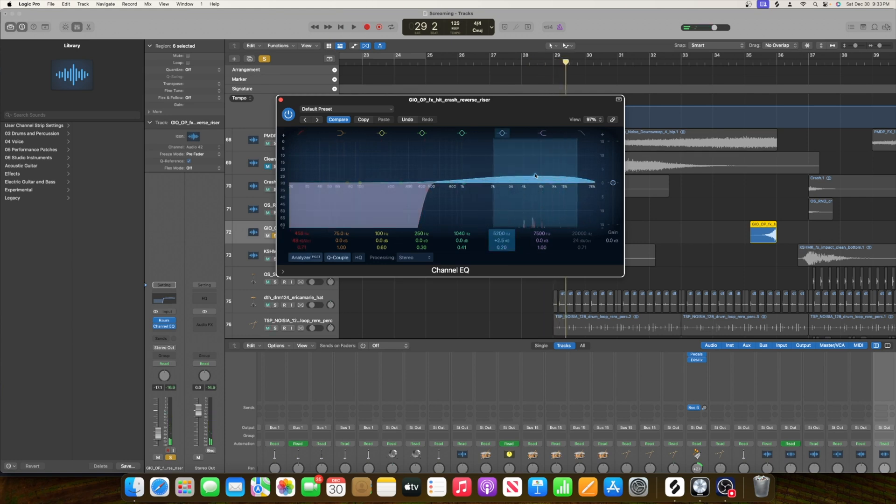
{"action": "left_click", "coordinate": [281, 100]}
{"action": "scroll", "coordinate": [510, 293], "scroll_direction": "down", "scroll_amount": 2}
{"action": "left_click", "coordinate": [517, 54]}
{"action": "key", "text": "space"}
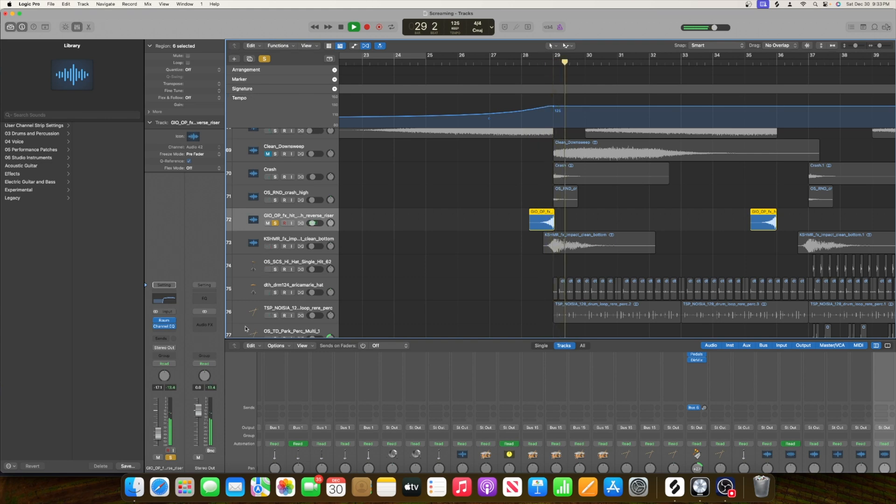
Step: Insert the iZotope Ozone Imager 2 plug-in after the Channel EQ on the reverse riser track
{"action": "left_click", "coordinate": [169, 332]}
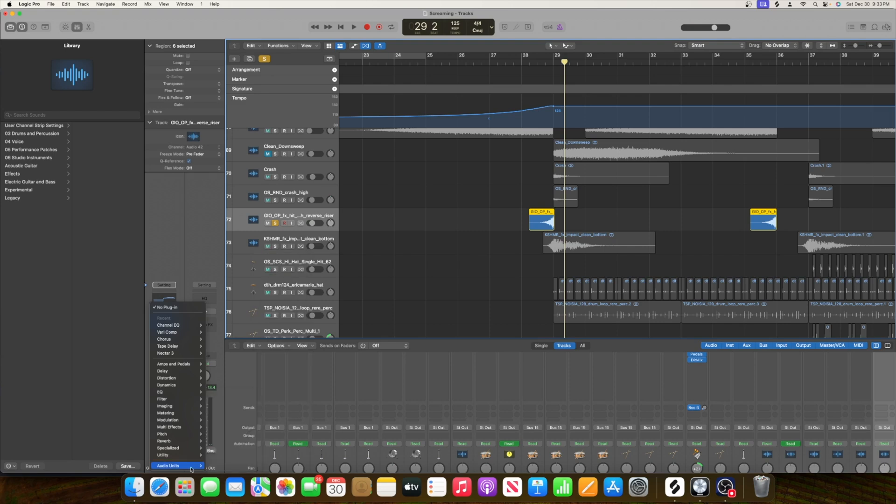
{"action": "mouse_move", "coordinate": [183, 466]}
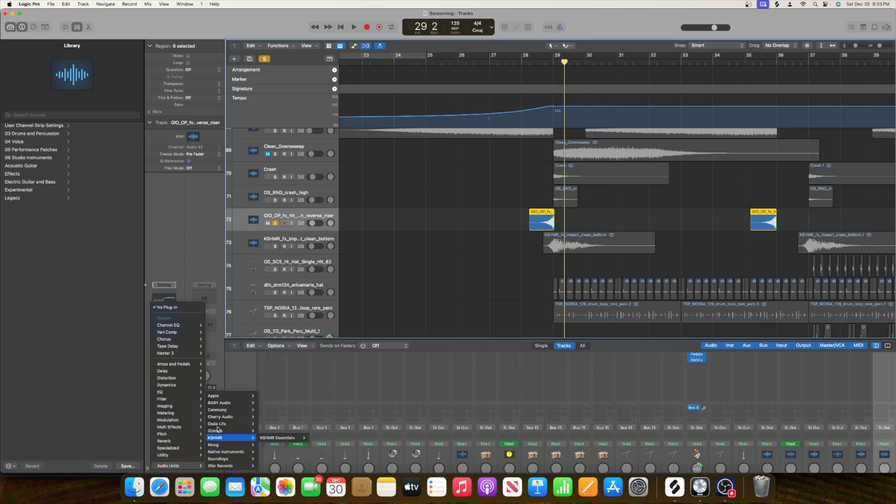
{"action": "mouse_move", "coordinate": [218, 431]}
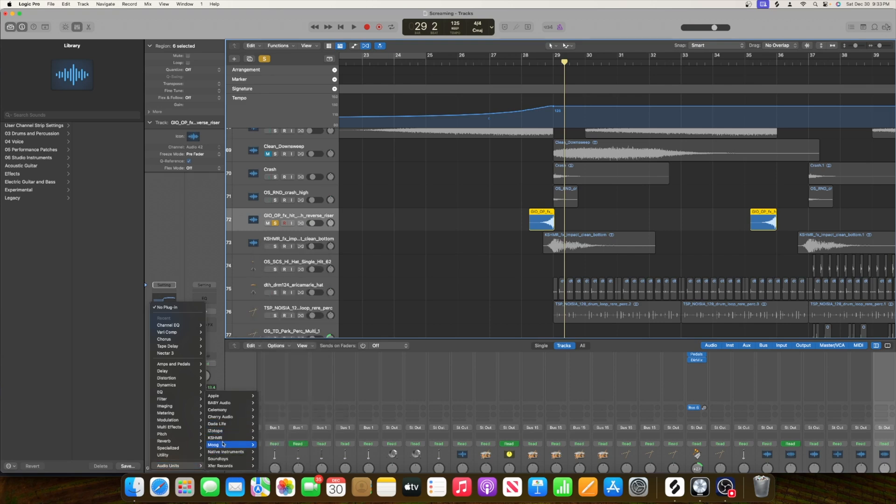
{"action": "mouse_move", "coordinate": [287, 321]}
{"action": "left_click", "coordinate": [341, 319]}
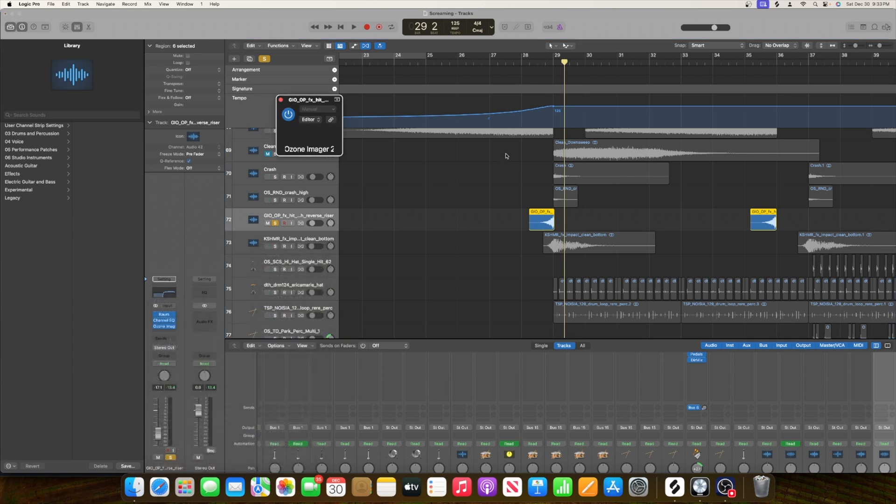
Step: Hide the mixer, enable Stereoize in Ozone Imager 2, audition the reverse riser, and close the plug-in
{"action": "key", "text": "x"}
{"action": "left_click", "coordinate": [503, 152]}
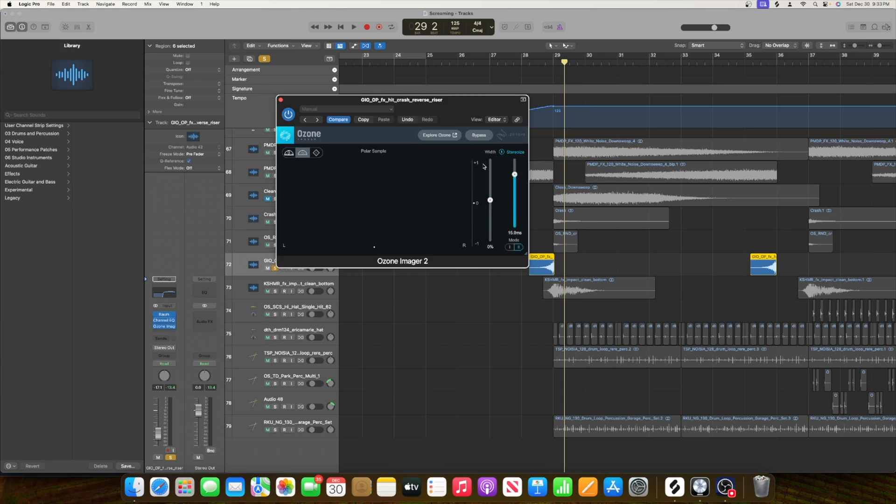
{"action": "key", "text": "space"}
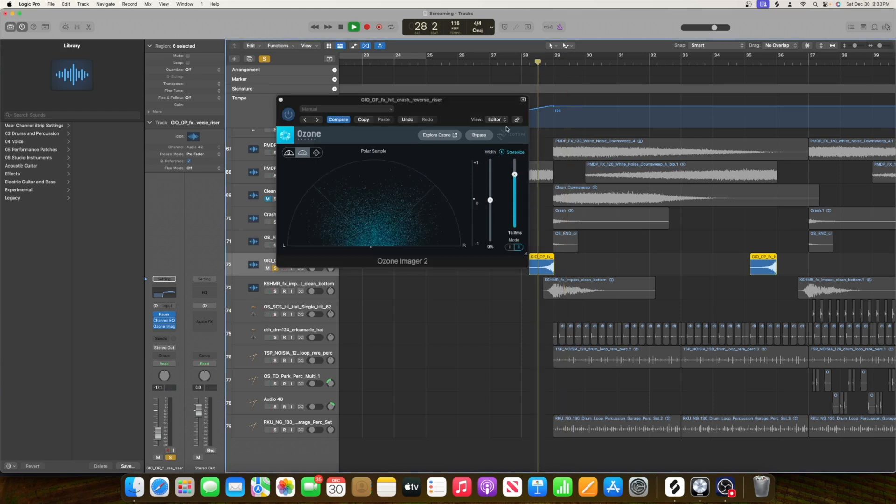
{"action": "key", "text": "space"}
{"action": "left_click", "coordinate": [281, 100]}
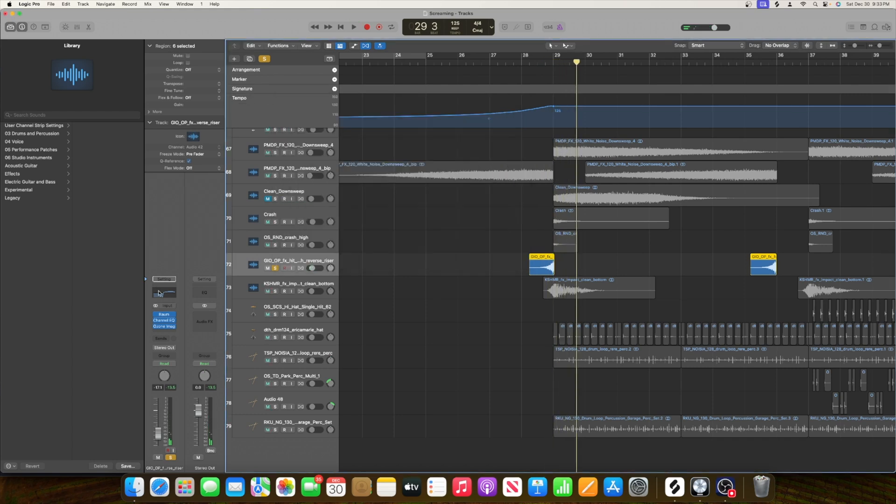
Step: Narrow the reverse riser's EQ boost to +3.7 dB at 5050 Hz with a Q of 0.48, audition from bar 28, and close the EQ
{"action": "left_click", "coordinate": [159, 293]}
{"action": "left_click_drag", "start_coordinate": [502, 247], "coordinate": [502, 235]}
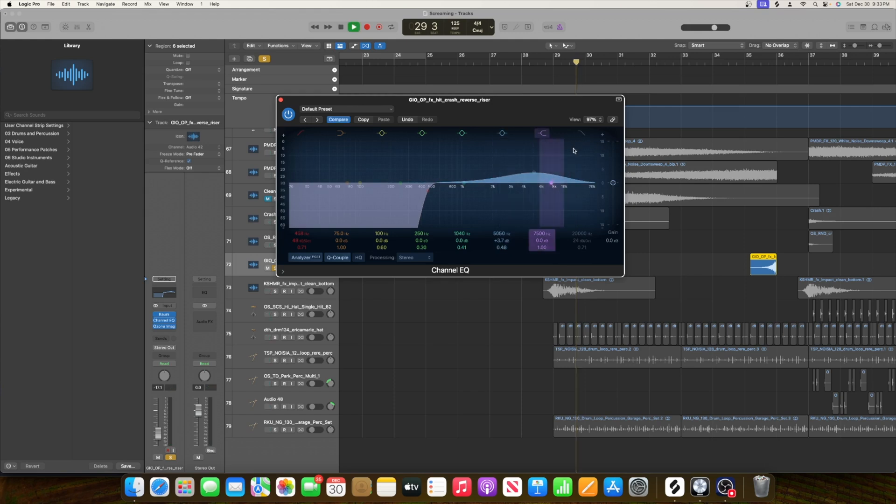
{"action": "left_click", "coordinate": [526, 62]}
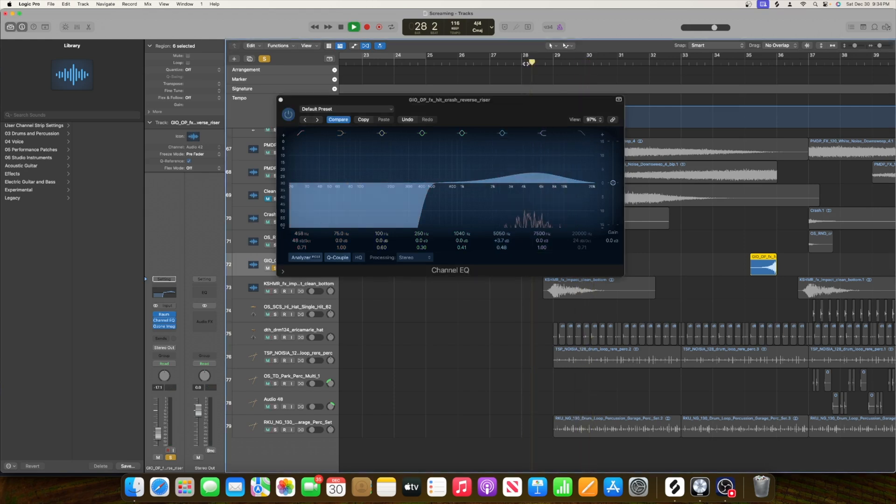
{"action": "key", "text": "space"}
{"action": "left_click", "coordinate": [280, 100]}
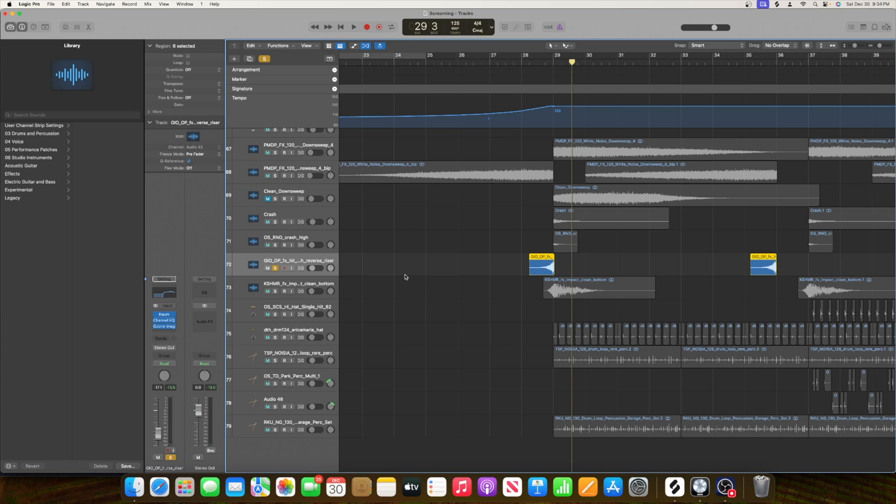
Step: Solo PMDP_FX_120_White_Noise_Downsweep_4, play it from just before bar 29, and add the PMDP_FX_120_White_Noise_Downsweep_4_bip track to the solo
{"action": "scroll", "coordinate": [405, 277], "scroll_direction": "right", "scroll_amount": 5}
{"action": "scroll", "coordinate": [405, 277], "scroll_direction": "up", "scroll_amount": 10}
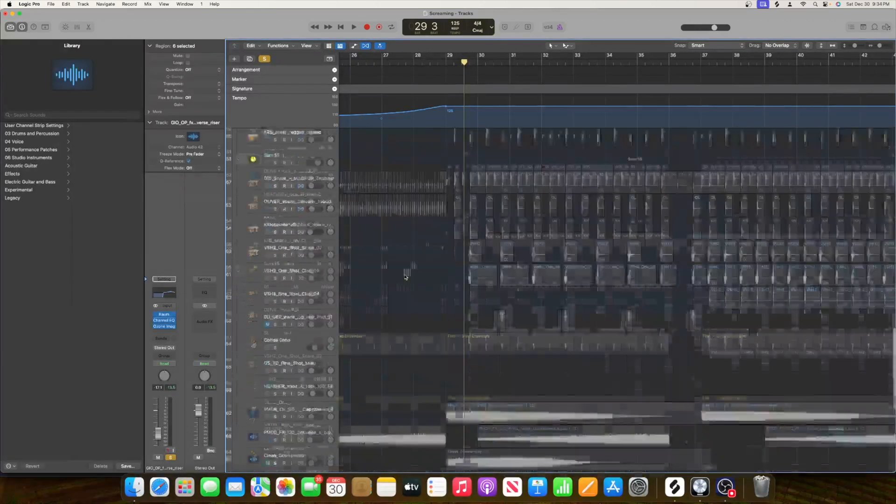
{"action": "scroll", "coordinate": [405, 277], "scroll_direction": "down", "scroll_amount": 6}
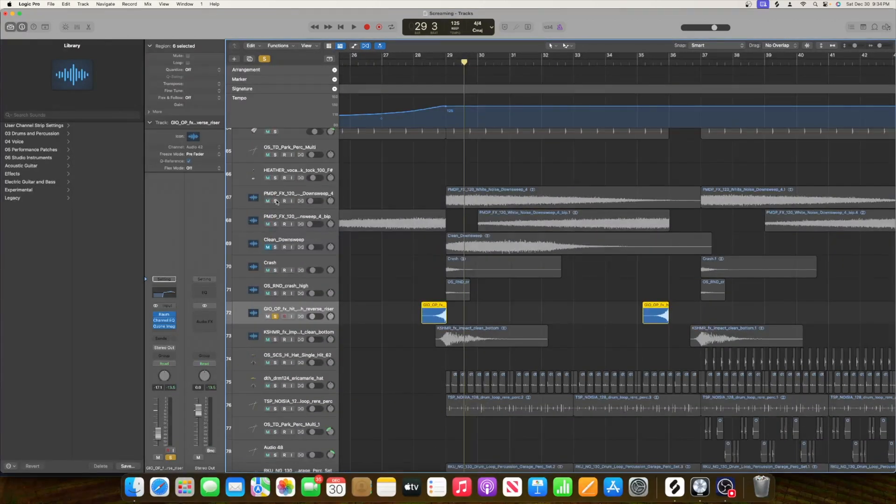
{"action": "left_click", "coordinate": [276, 201]}
{"action": "left_click", "coordinate": [437, 65]}
{"action": "key", "text": "space"}
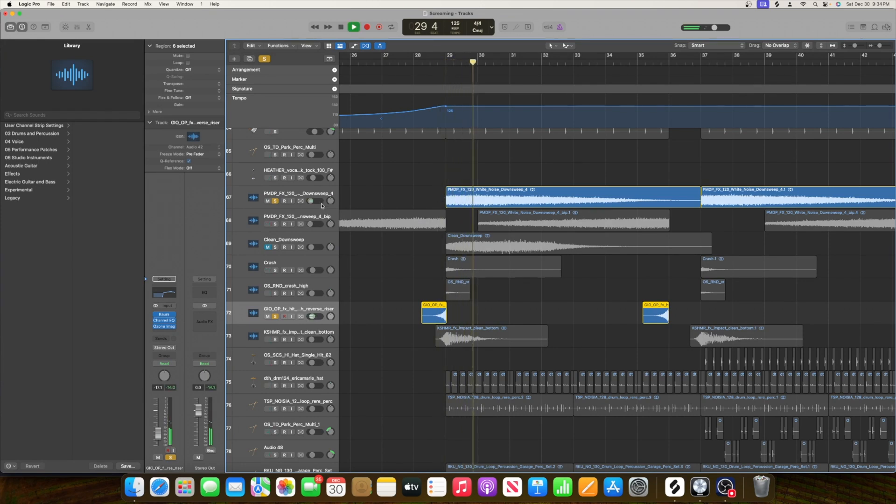
{"action": "key", "text": "space"}
{"action": "left_click", "coordinate": [275, 224]}
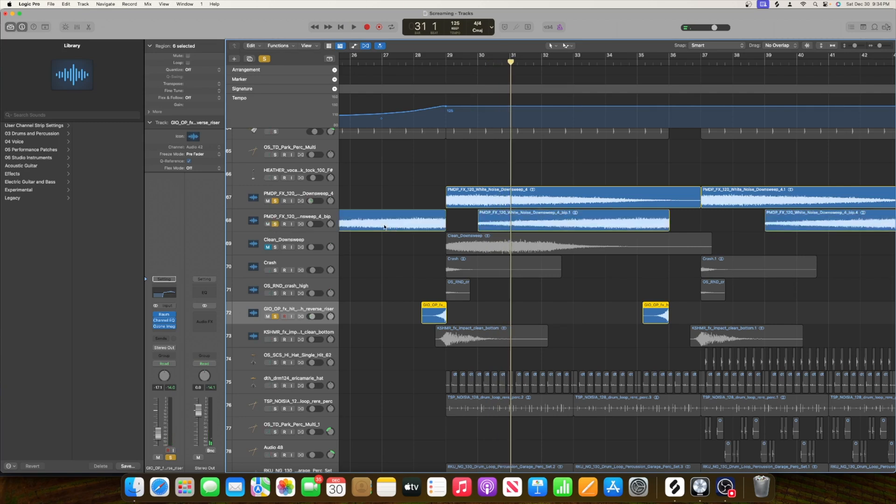
Step: Show the mixer, play from bar 27, and copy the Channel EQ from the PMDP_FX_120_White_Noise_Downsweep_4_bip track to the PMDP_FX_120_White_Noise_Downsweep_4 track
{"action": "scroll", "coordinate": [384, 227], "scroll_direction": "left", "scroll_amount": 5}
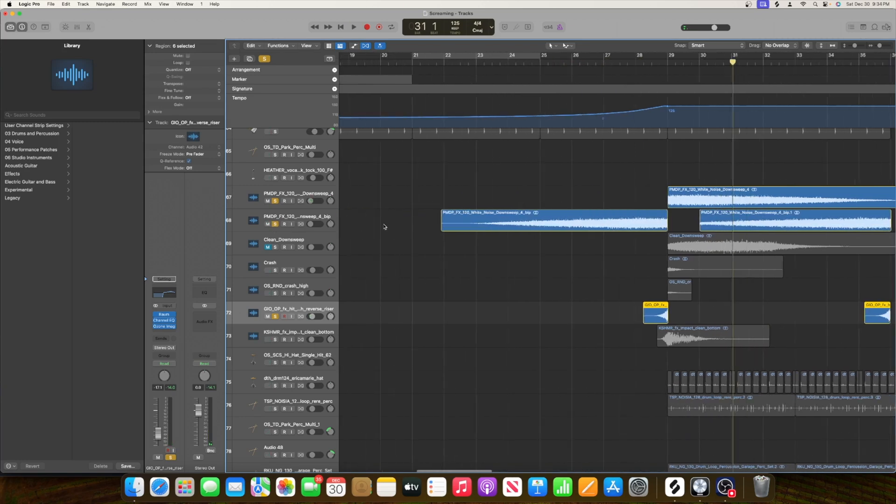
{"action": "left_click", "coordinate": [309, 198]}
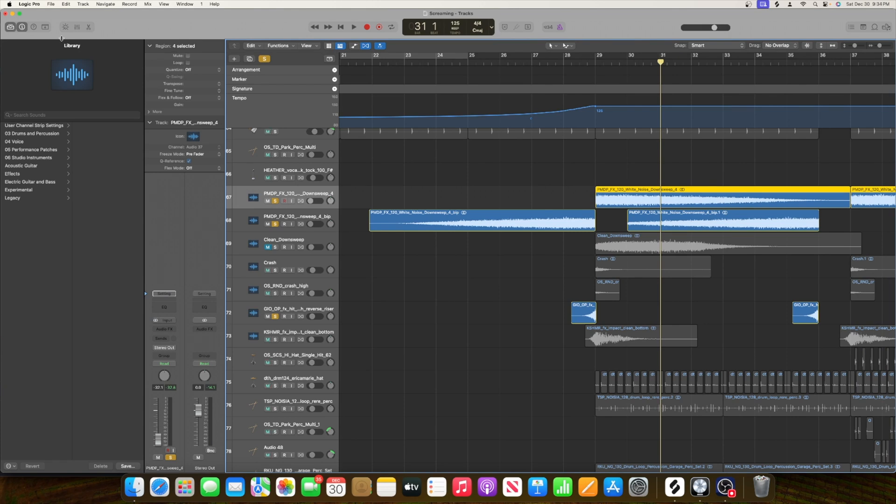
{"action": "left_click", "coordinate": [78, 27]}
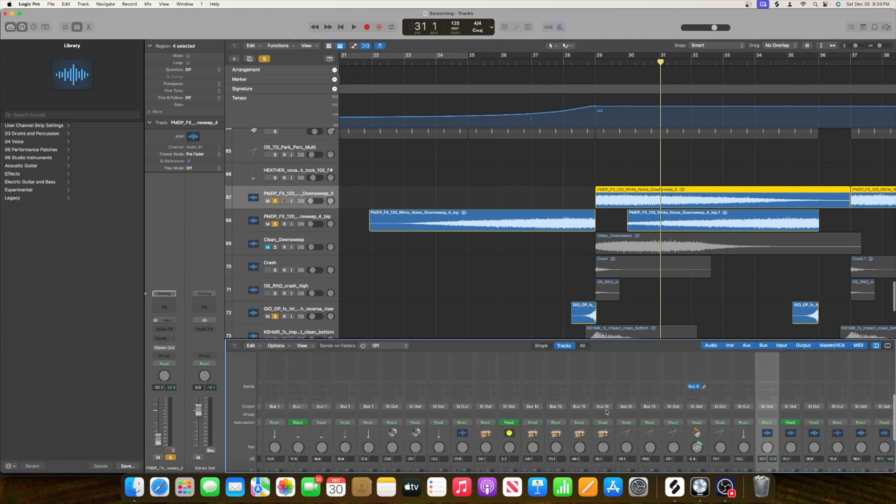
{"action": "scroll", "coordinate": [606, 411], "scroll_direction": "down", "scroll_amount": 3}
{"action": "left_click", "coordinate": [531, 53]}
{"action": "key", "text": "space"}
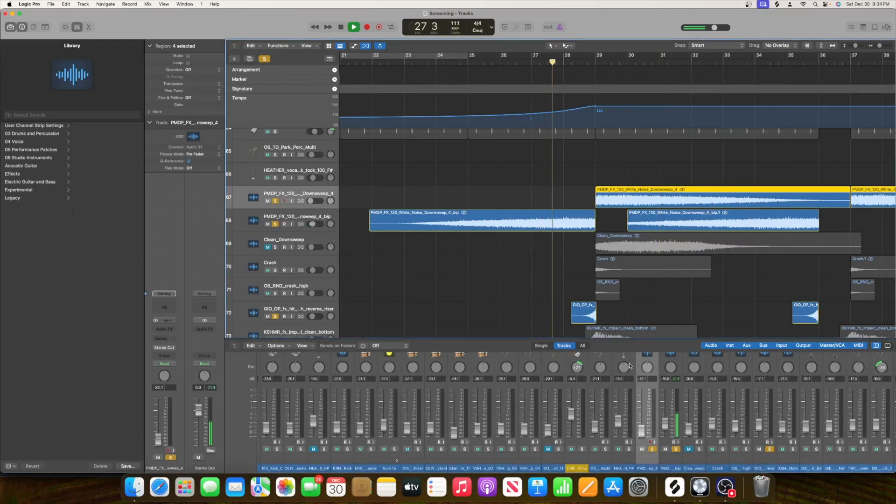
{"action": "scroll", "coordinate": [637, 368], "scroll_direction": "up", "scroll_amount": 8}
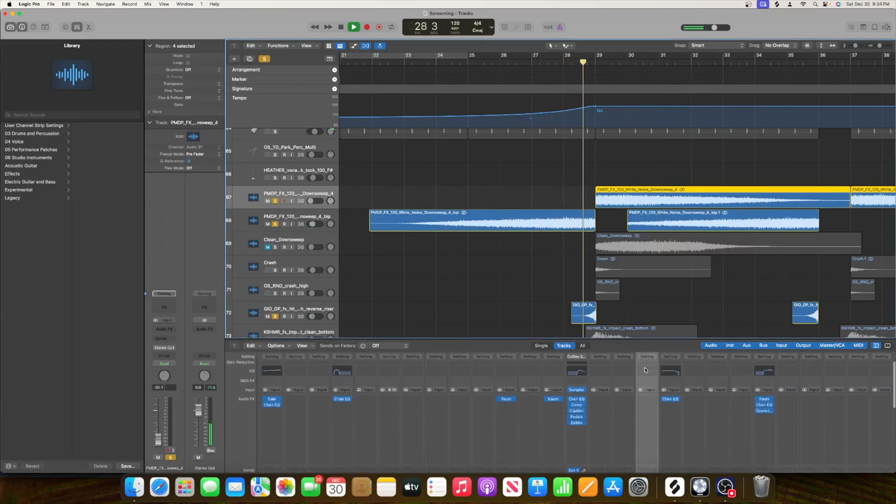
{"action": "scroll", "coordinate": [646, 369], "scroll_direction": "down", "scroll_amount": 2}
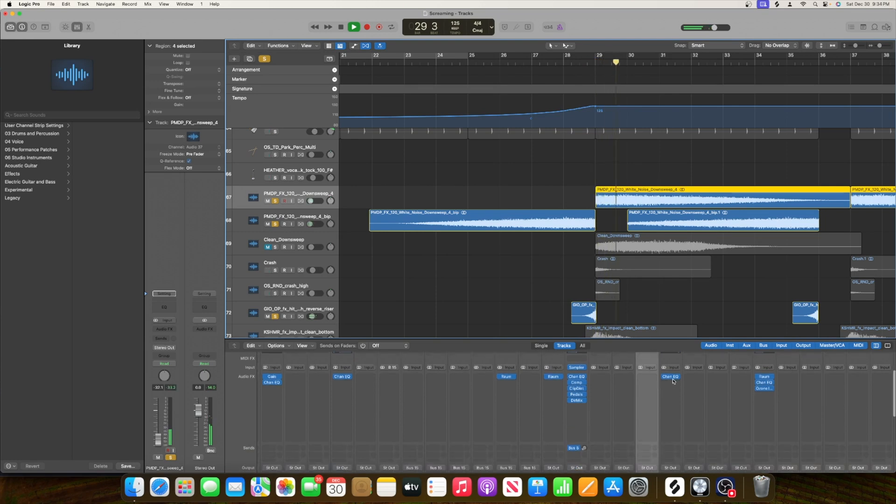
{"action": "left_click_drag", "start_coordinate": [672, 380], "coordinate": [648, 379]}
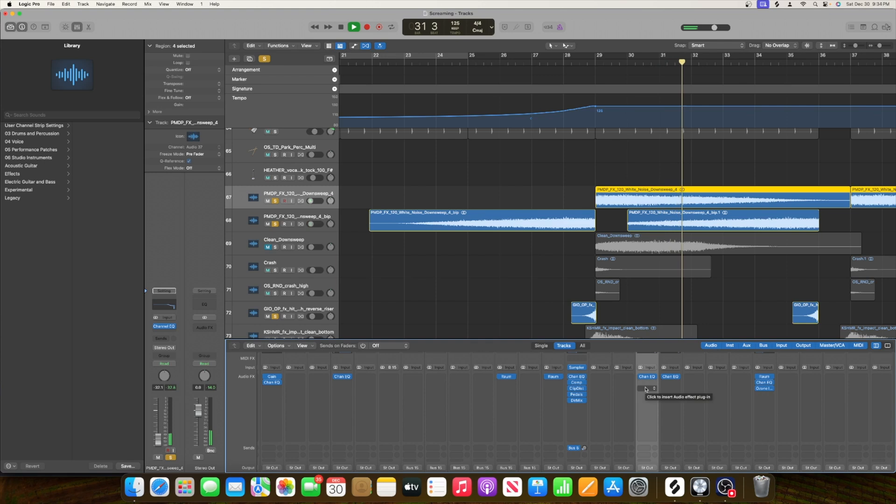
Step: Audition the soloed white noise and reverse riser effects through bar 36, and stop playback
{"action": "scroll", "coordinate": [644, 390], "scroll_direction": "down", "scroll_amount": 1}
{"action": "key", "text": "space"}
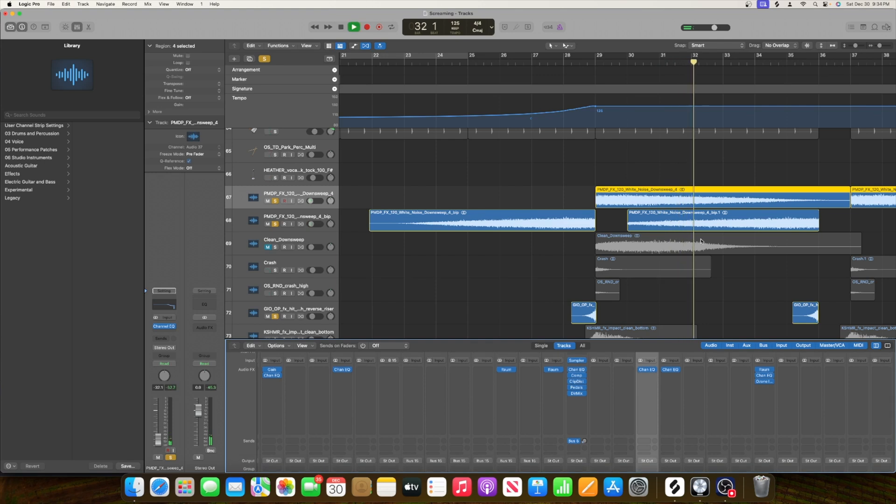
{"action": "scroll", "coordinate": [717, 234], "scroll_direction": "right", "scroll_amount": 5}
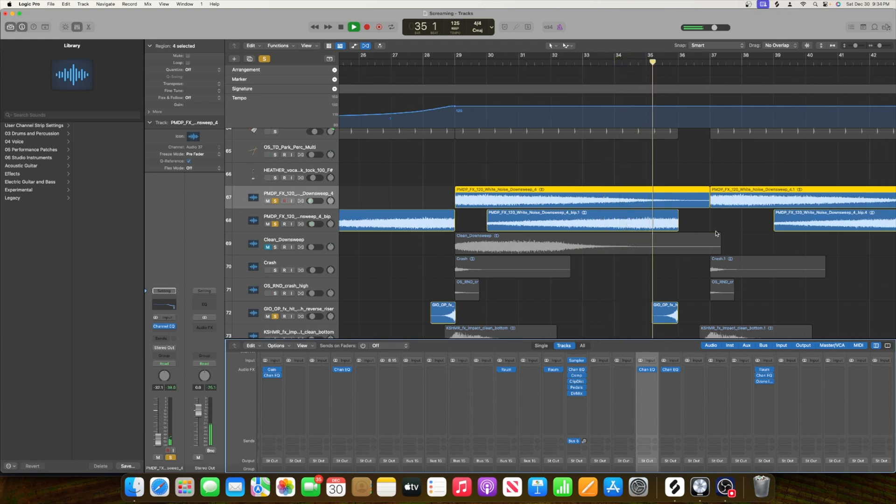
{"action": "scroll", "coordinate": [717, 233], "scroll_direction": "left", "scroll_amount": 2}
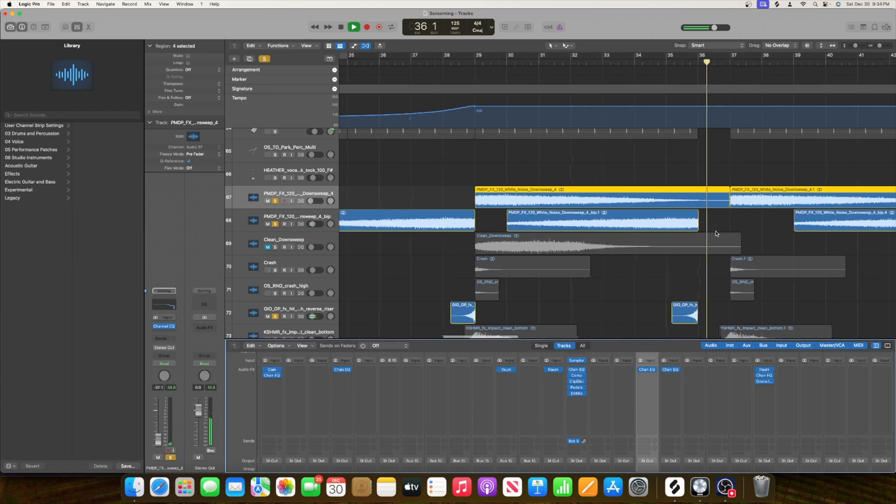
{"action": "scroll", "coordinate": [717, 234], "scroll_direction": "left", "scroll_amount": 2}
{"action": "key", "text": "space"}
Step: Clear the solo on all tracks and look through the drum and effects tracks
{"action": "scroll", "coordinate": [716, 234], "scroll_direction": "up", "scroll_amount": 6}
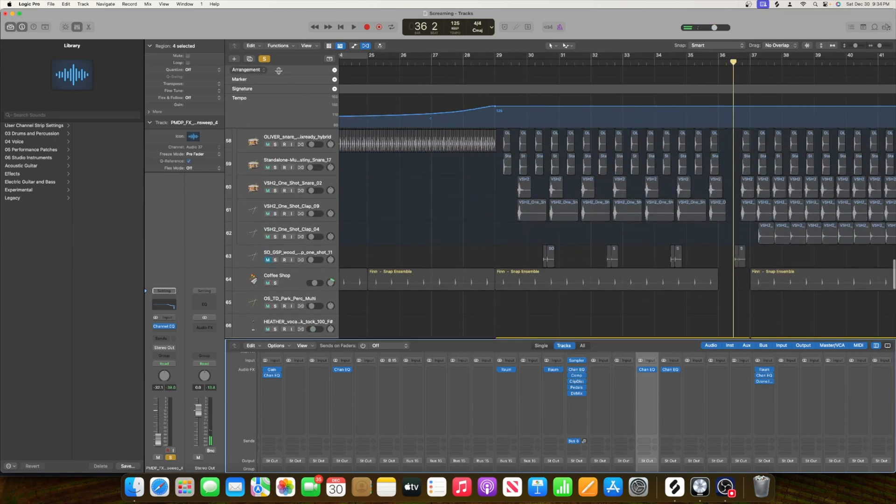
{"action": "scroll", "coordinate": [536, 286], "scroll_direction": "down", "scroll_amount": 10}
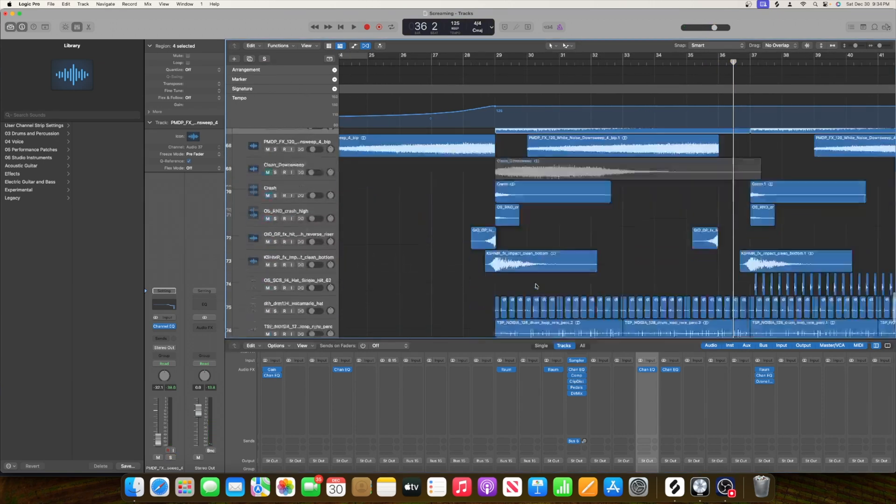
{"action": "scroll", "coordinate": [536, 287], "scroll_direction": "down", "scroll_amount": 1}
{"action": "scroll", "coordinate": [614, 305], "scroll_direction": "up", "scroll_amount": 15}
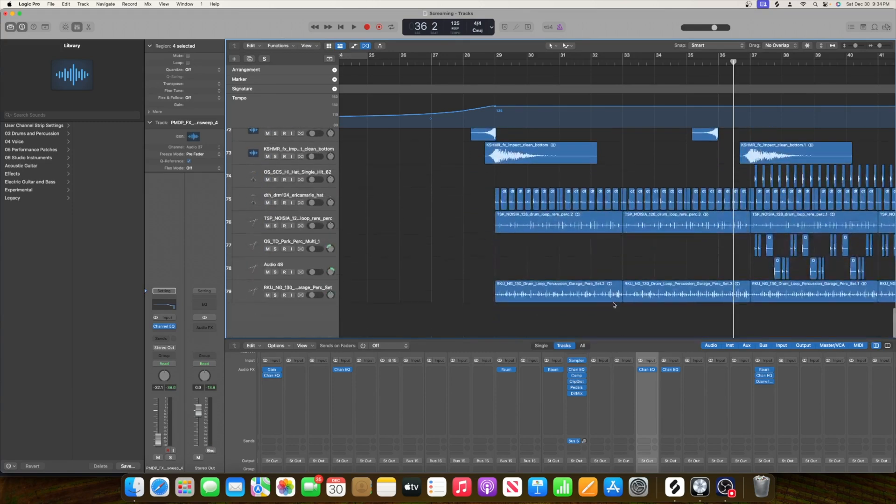
Step: Set a cycle range from bar 29 to bar 33, then solo and play the Sum 6 track
{"action": "scroll", "coordinate": [614, 304], "scroll_direction": "up", "scroll_amount": 5}
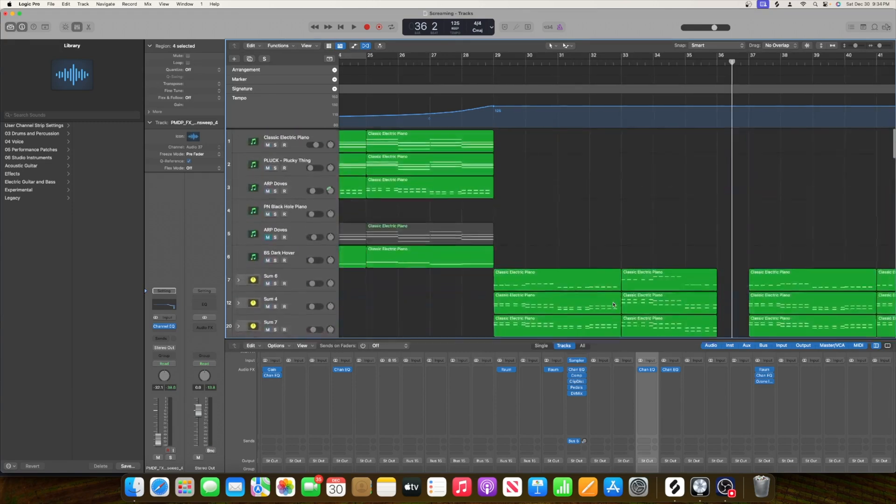
{"action": "scroll", "coordinate": [513, 257], "scroll_direction": "right", "scroll_amount": 5}
{"action": "scroll", "coordinate": [472, 234], "scroll_direction": "left", "scroll_amount": 2}
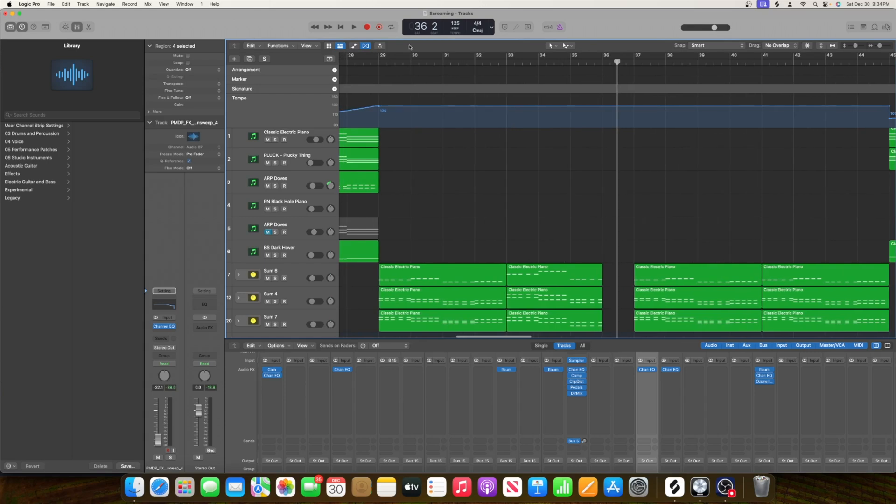
{"action": "left_click_drag", "start_coordinate": [379, 58], "coordinate": [507, 58]}
{"action": "left_click", "coordinate": [275, 278]}
{"action": "left_click", "coordinate": [291, 273]}
{"action": "key", "text": "space"}
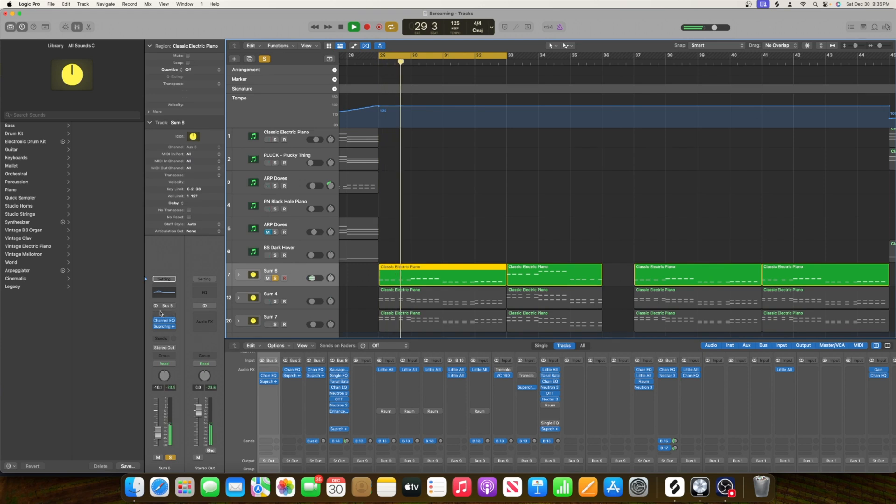
Step: Add a +4.2 dB boost at 1460 Hz with a Q of 0.79 in Sum 6's Channel EQ, audition it, and close the EQ
{"action": "left_click", "coordinate": [163, 320]}
{"action": "key", "text": "space"}
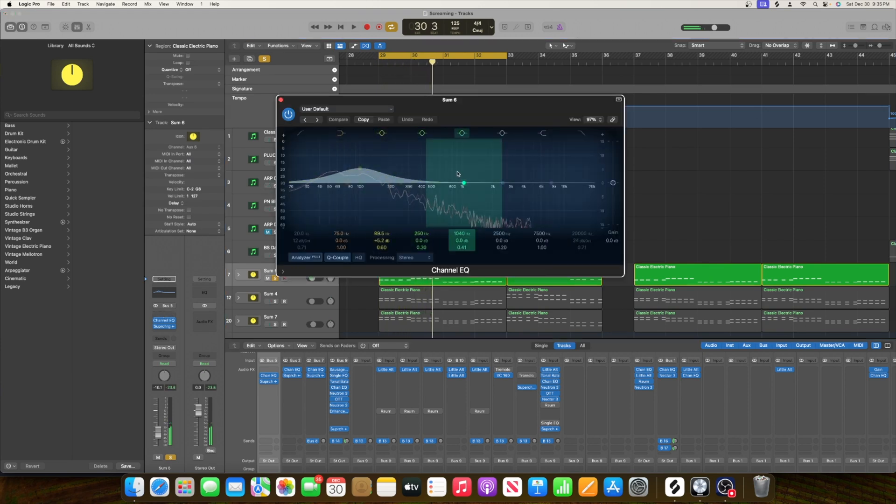
{"action": "left_click_drag", "start_coordinate": [464, 185], "coordinate": [478, 175]}
{"action": "key", "text": "space"}
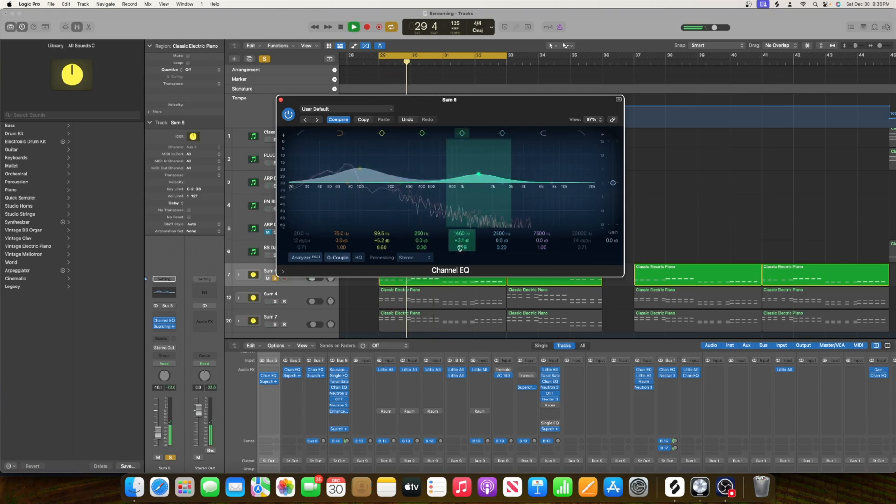
{"action": "left_click_drag", "start_coordinate": [479, 175], "coordinate": [482, 173]}
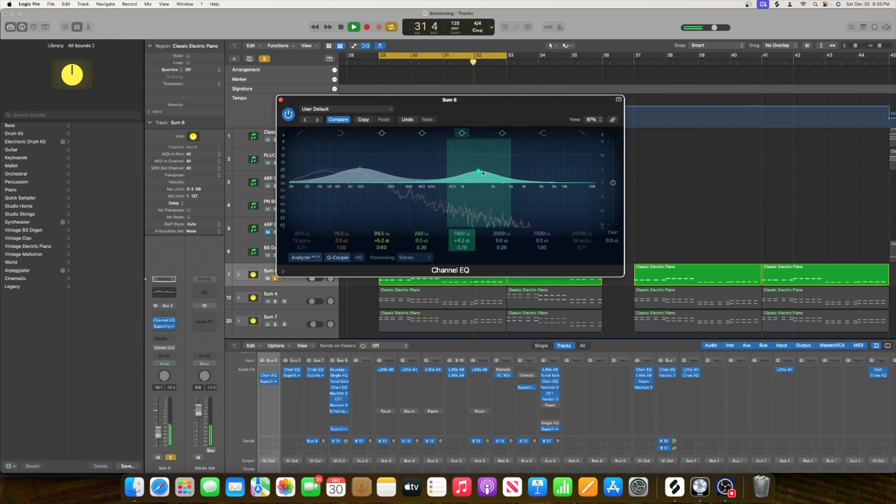
{"action": "left_click", "coordinate": [280, 100]}
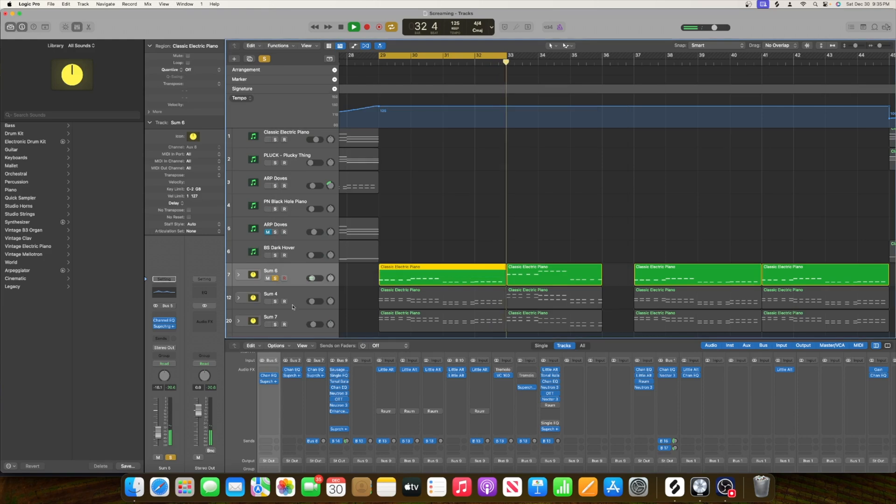
{"action": "key", "text": "space"}
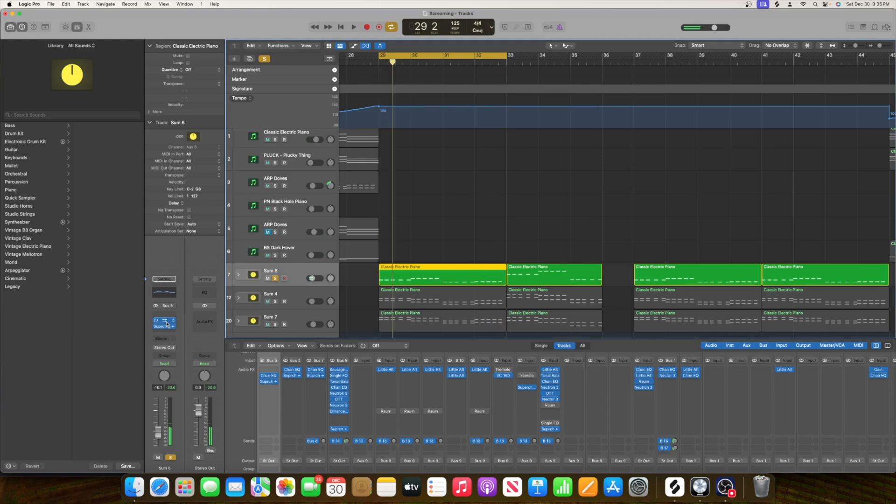
Step: Check the Supercharger GT settings on the Sum 6 track and close the plug-in
{"action": "left_click", "coordinate": [166, 322]}
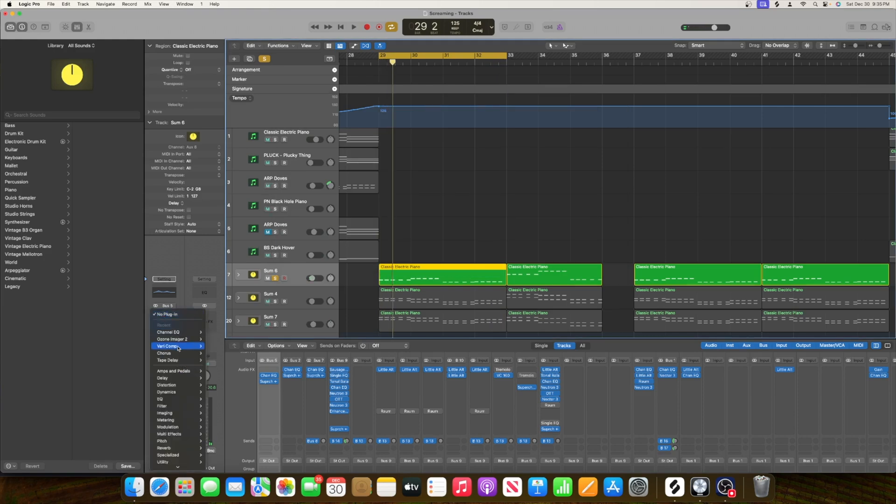
{"action": "left_click", "coordinate": [133, 358]}
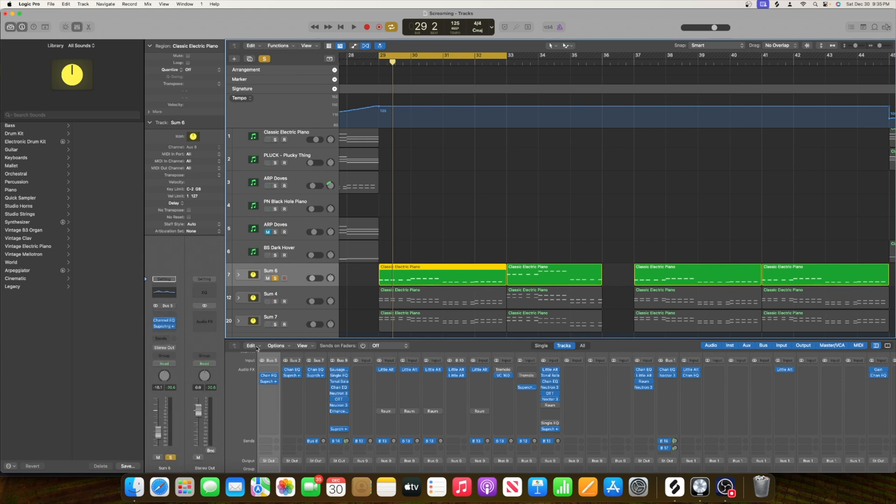
{"action": "left_click", "coordinate": [164, 326]}
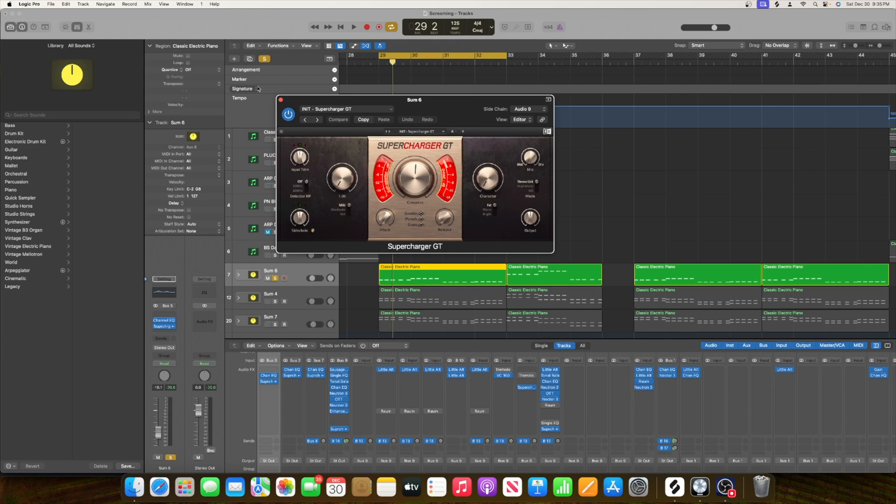
{"action": "left_click_drag", "start_coordinate": [298, 101], "coordinate": [447, 90]}
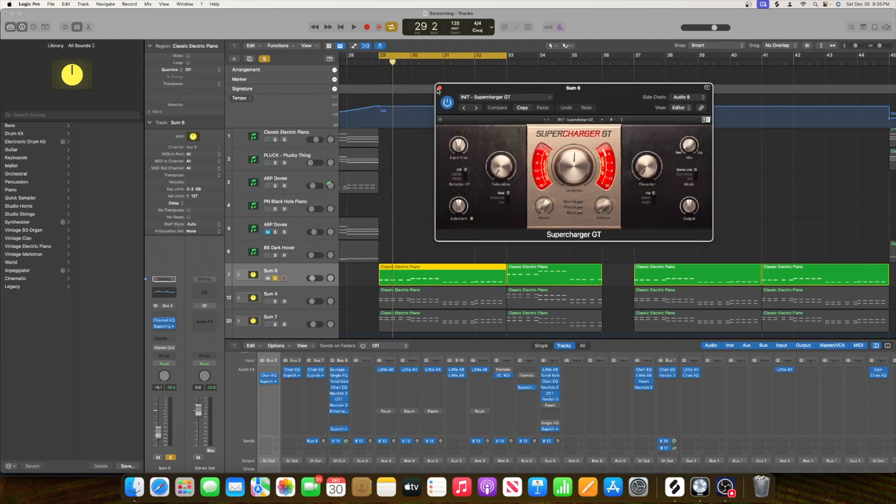
{"action": "left_click", "coordinate": [440, 88]}
{"action": "scroll", "coordinate": [395, 191], "scroll_direction": "down", "scroll_amount": 3}
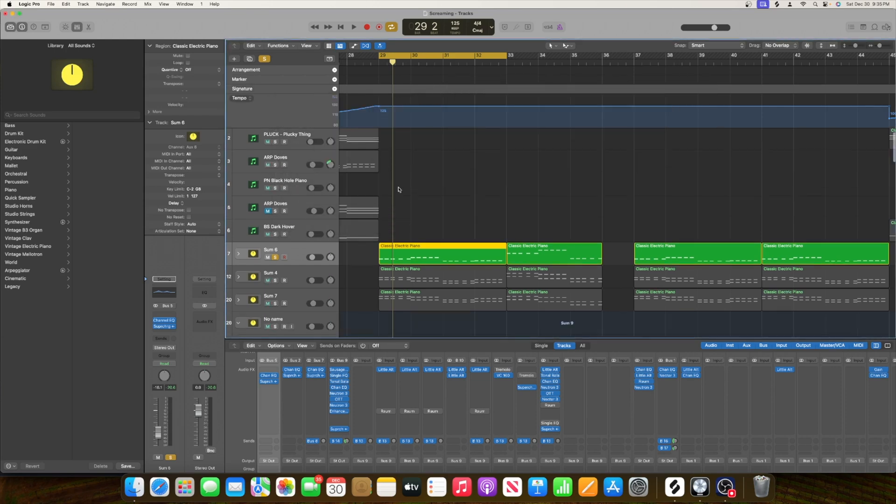
Step: Play Sum 6 and insert the Dada Life Sausage Fattener plug-in before its Channel EQ
{"action": "key", "text": "space"}
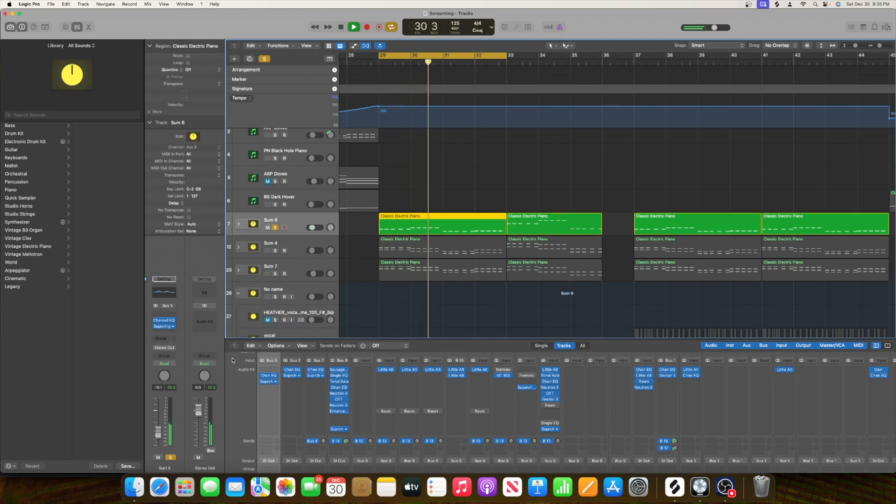
{"action": "left_click", "coordinate": [166, 316]}
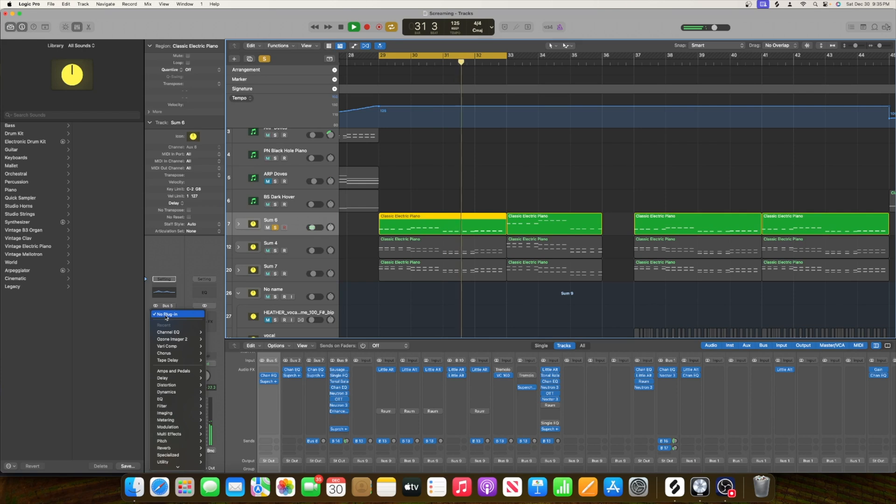
{"action": "mouse_move", "coordinate": [170, 466]}
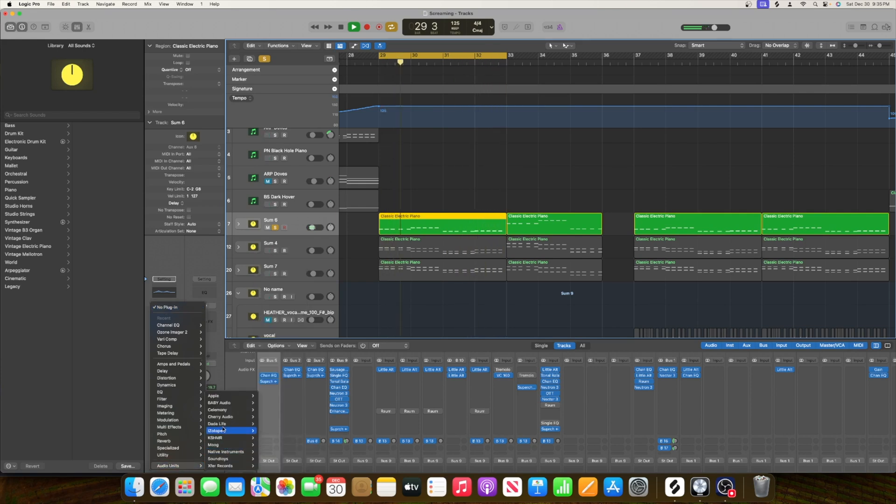
{"action": "mouse_move", "coordinate": [228, 424]}
{"action": "mouse_move", "coordinate": [280, 424]}
{"action": "left_click", "coordinate": [316, 425]}
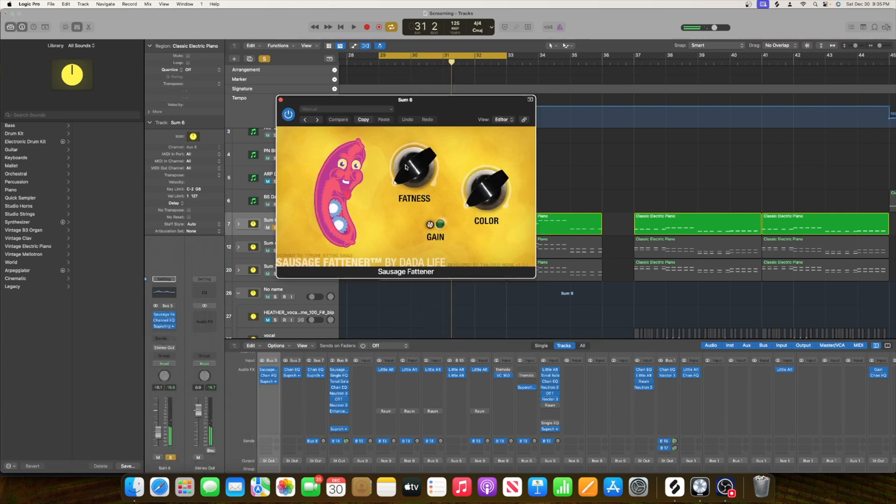
Step: Set Sausage Fattener's Fatness to 9.0 % on Sum 6, audition it, and close the plug-in
{"action": "left_click_drag", "start_coordinate": [414, 167], "coordinate": [415, 164]}
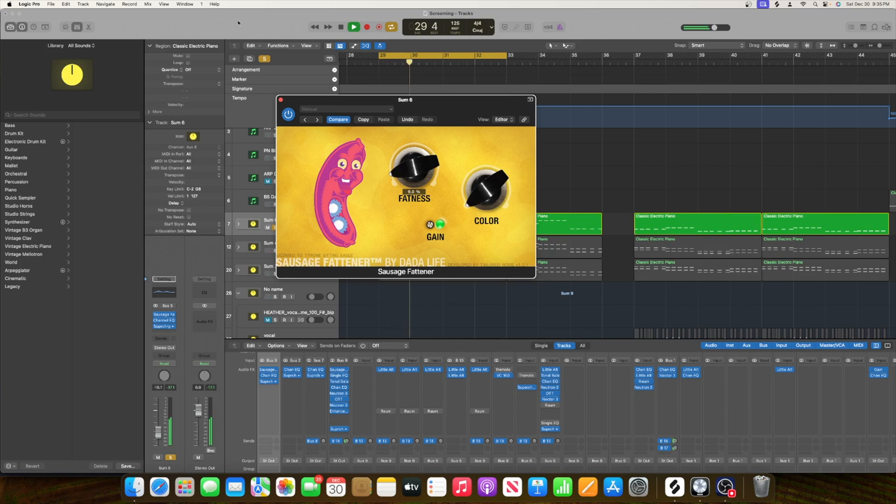
{"action": "left_click", "coordinate": [281, 100]}
{"action": "scroll", "coordinate": [315, 242], "scroll_direction": "down", "scroll_amount": 3}
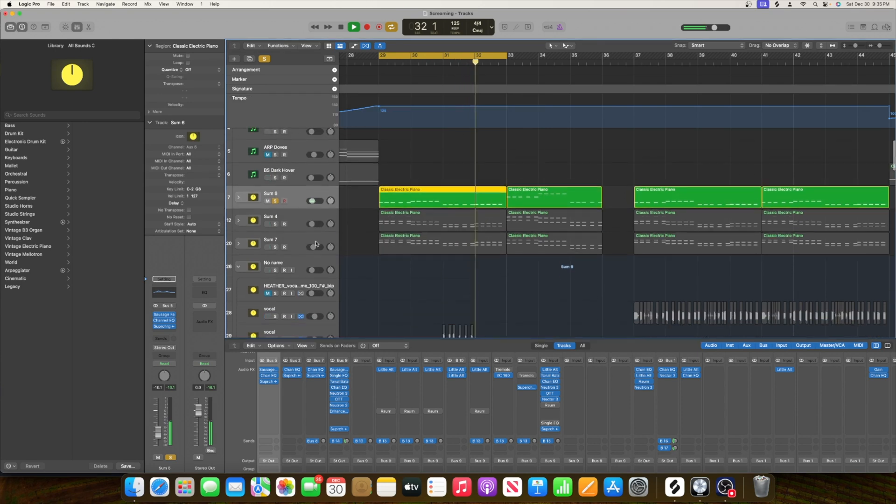
{"action": "key", "text": "space"}
Step: Switch the solo from Sum 6 to Sum 4 and audition Sum 4 in the cycle range
{"action": "left_click", "coordinate": [275, 216]}
{"action": "key", "text": "space"}
{"action": "left_click", "coordinate": [275, 193]}
{"action": "left_click", "coordinate": [300, 210]}
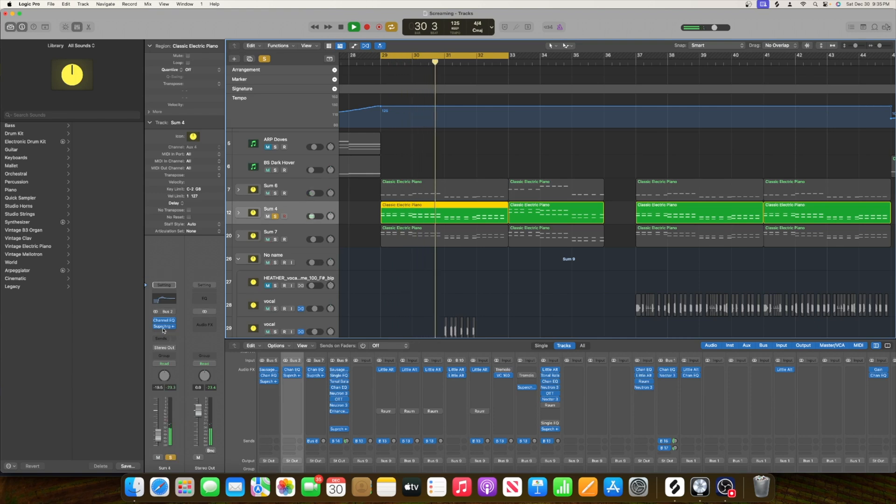
{"action": "key", "text": "space"}
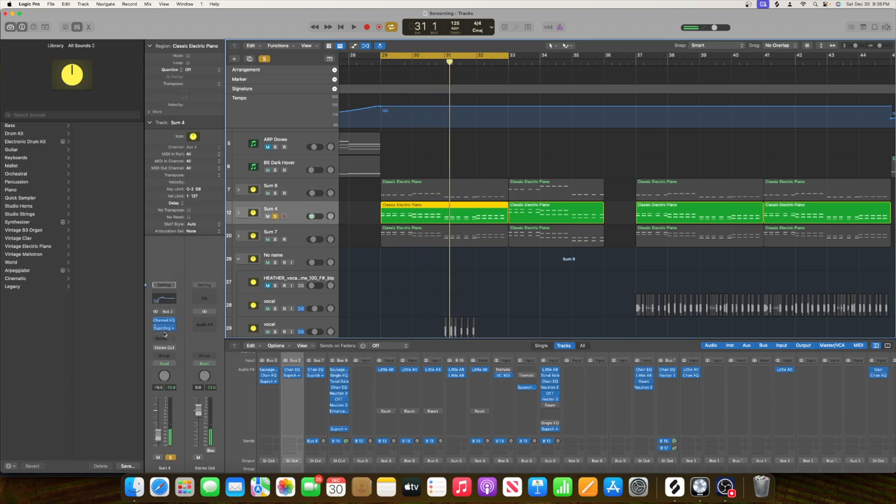
Step: Open the Supercharger GT plug-in on the Sum 4 track to check its settings
{"action": "left_click", "coordinate": [162, 330]}
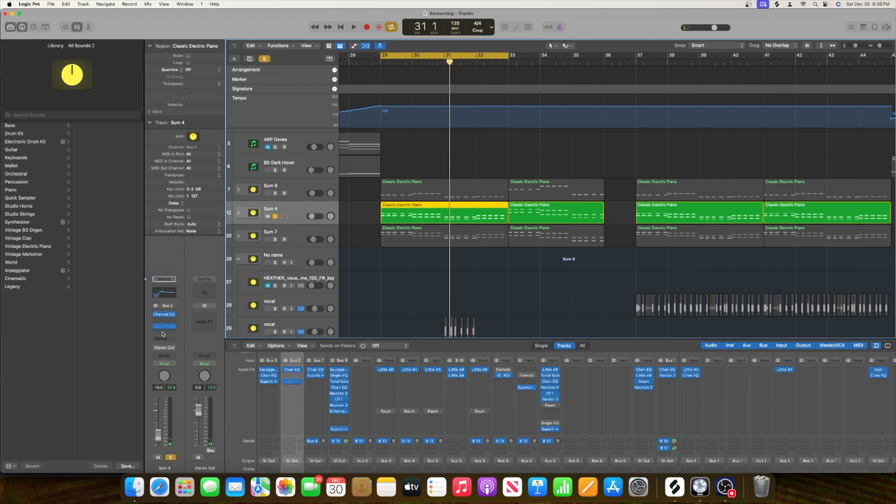
{"action": "left_click", "coordinate": [163, 324]}
{"action": "left_click", "coordinate": [96, 337]}
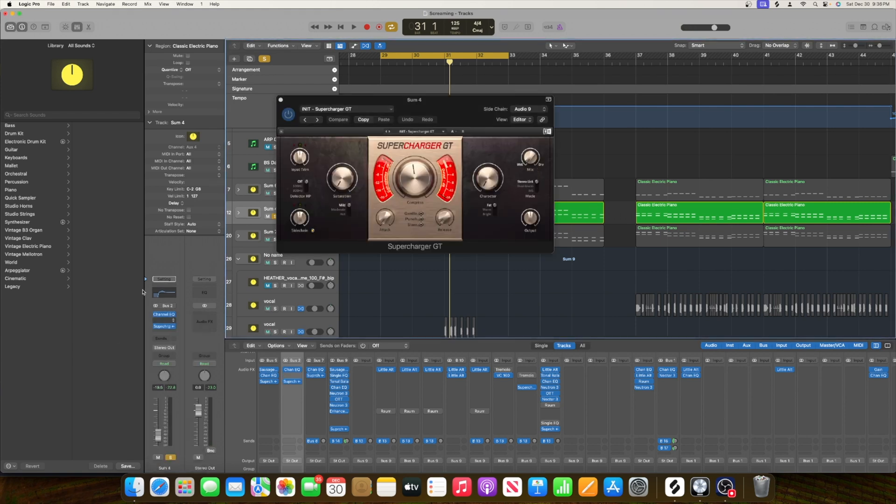
Step: Add a +3.5 dB boost at 2900 Hz with a narrower Q in Sum 4's Channel EQ, audition it, and close both plug-ins
{"action": "left_click", "coordinate": [166, 292]}
{"action": "key", "text": "space"}
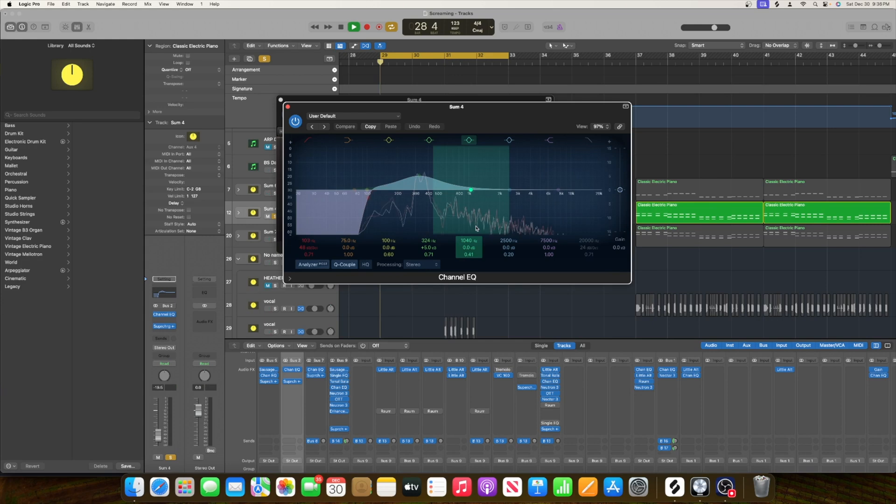
{"action": "left_click_drag", "start_coordinate": [508, 190], "coordinate": [515, 180]}
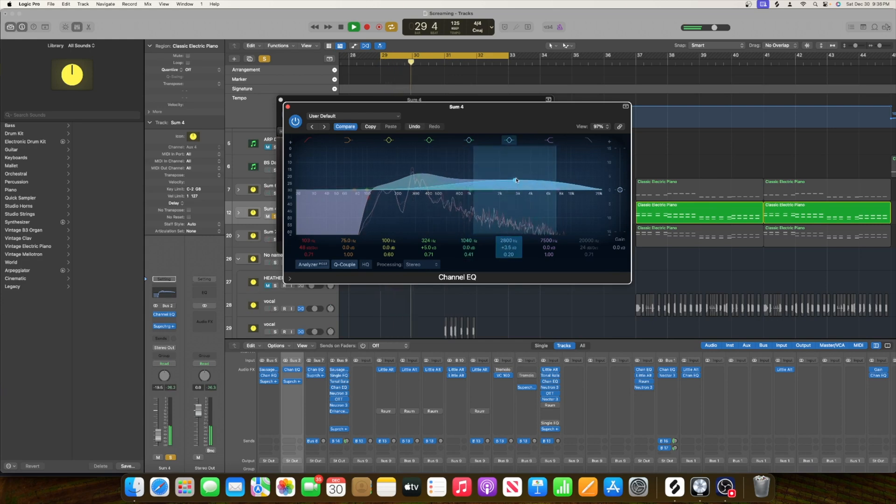
{"action": "left_click_drag", "start_coordinate": [510, 255], "coordinate": [510, 241]}
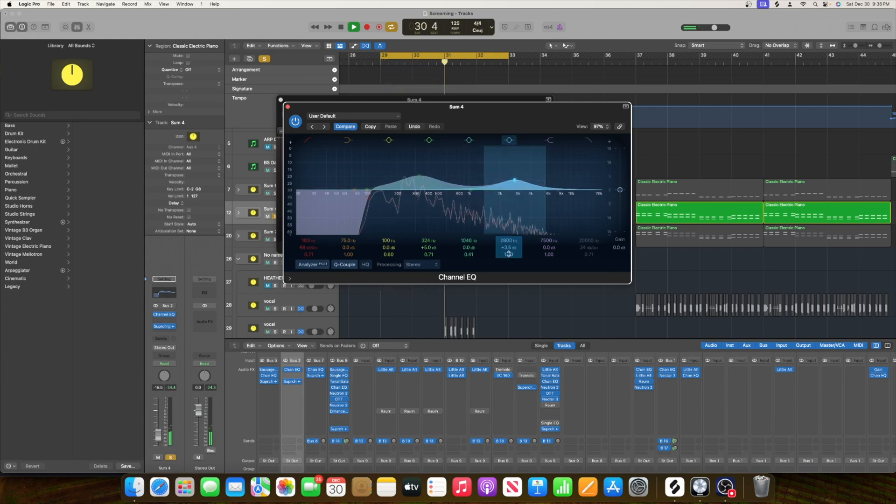
{"action": "left_click", "coordinate": [288, 106]}
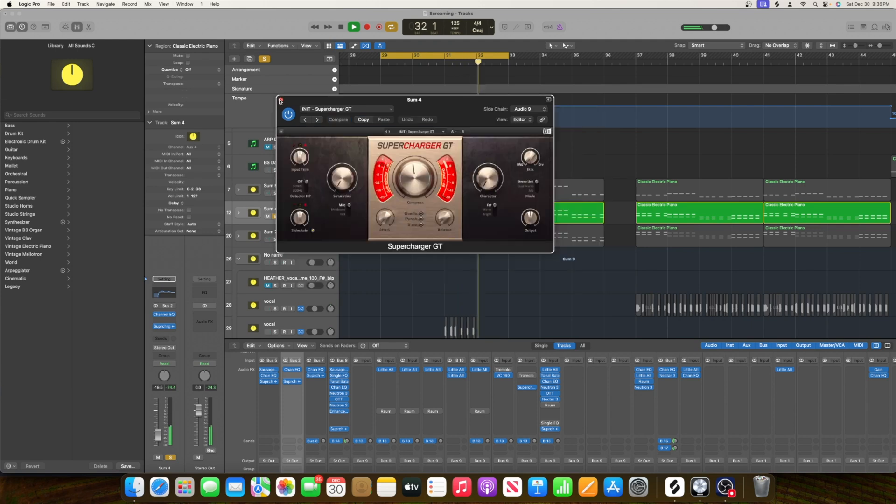
{"action": "left_click", "coordinate": [281, 101]}
{"action": "key", "text": "space"}
{"action": "left_click", "coordinate": [165, 323]}
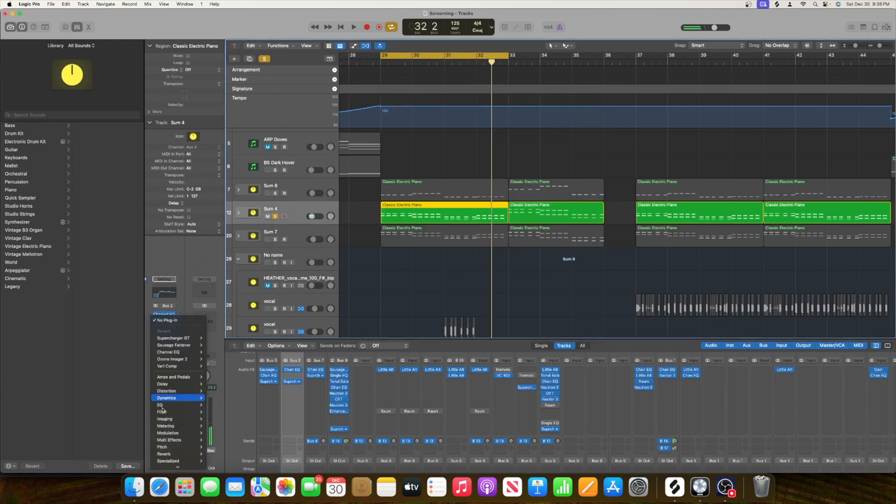
{"action": "mouse_move", "coordinate": [171, 466]}
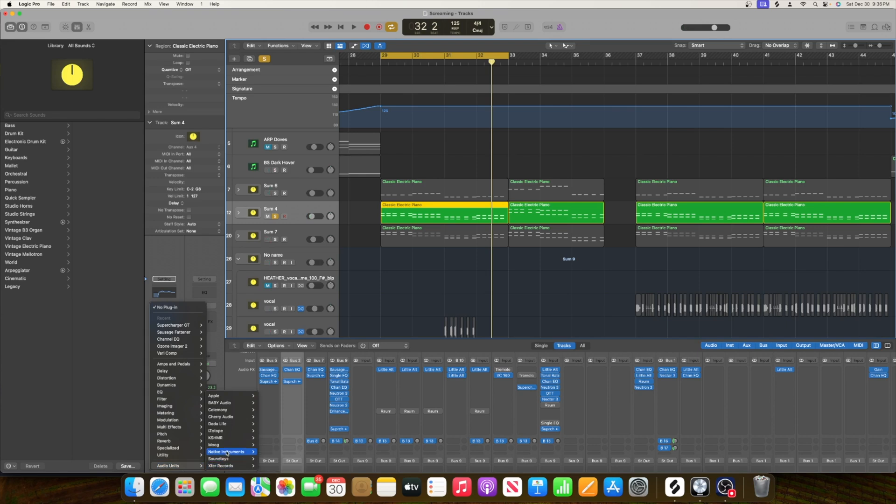
{"action": "mouse_move", "coordinate": [227, 453]}
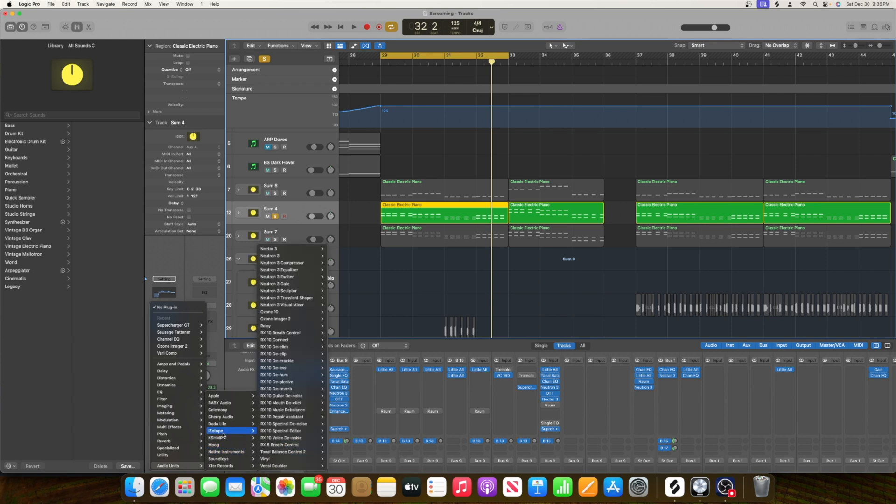
{"action": "left_click", "coordinate": [246, 206]}
Step: Expand the Sum 4 stack and pan its layers, with Rob Late - KEYS - Raindrop at +31 and the last LD_fifth_degree track at +27
{"action": "left_click", "coordinate": [239, 213]}
{"action": "scroll", "coordinate": [282, 252], "scroll_direction": "down", "scroll_amount": 4}
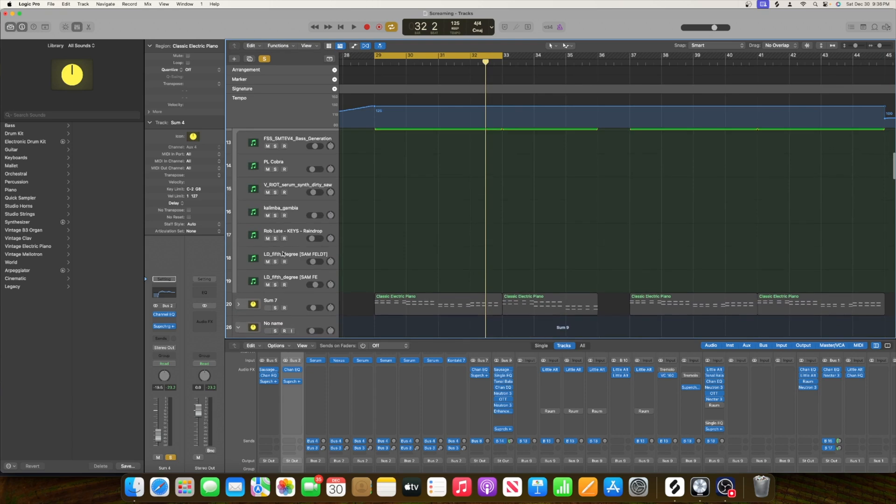
{"action": "scroll", "coordinate": [283, 253], "scroll_direction": "up", "scroll_amount": 1}
{"action": "left_click", "coordinate": [292, 172]}
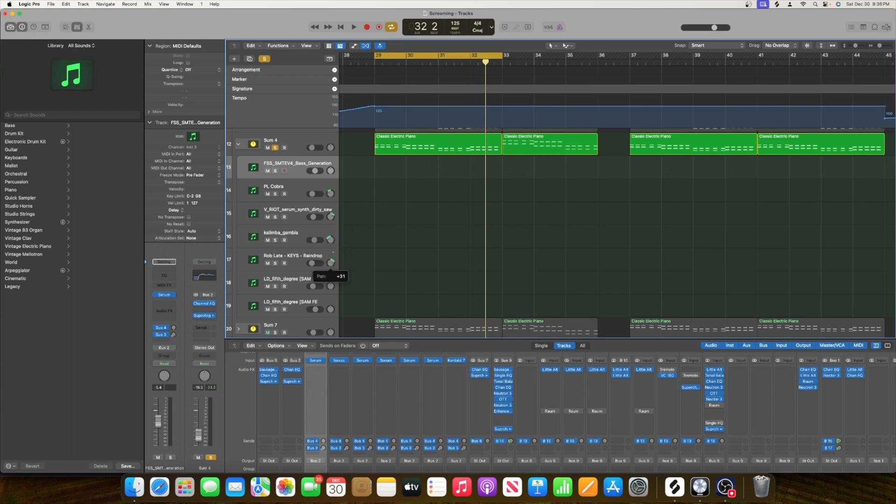
{"action": "scroll", "coordinate": [331, 261], "scroll_direction": "down", "scroll_amount": 2}
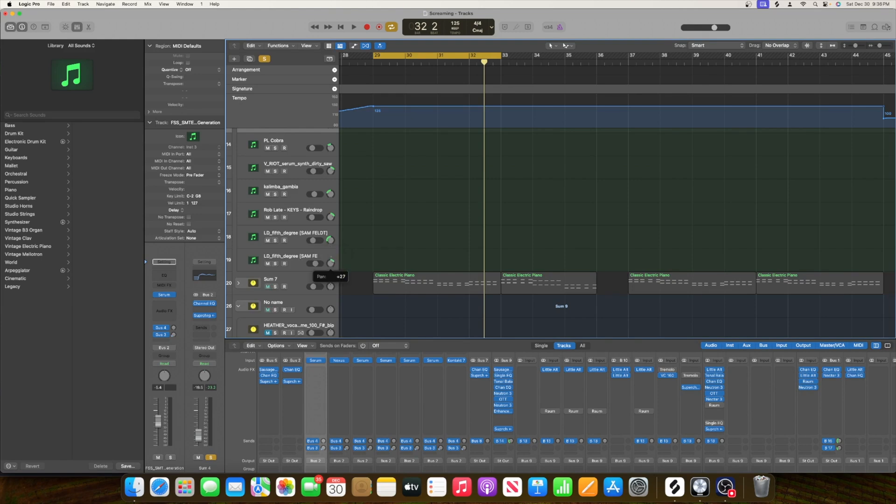
Step: Audition the panned Sum 4 layers and raise the Sum 4 fader to about -17.5 dB
{"action": "key", "text": "space"}
{"action": "scroll", "coordinate": [355, 250], "scroll_direction": "up", "scroll_amount": 6}
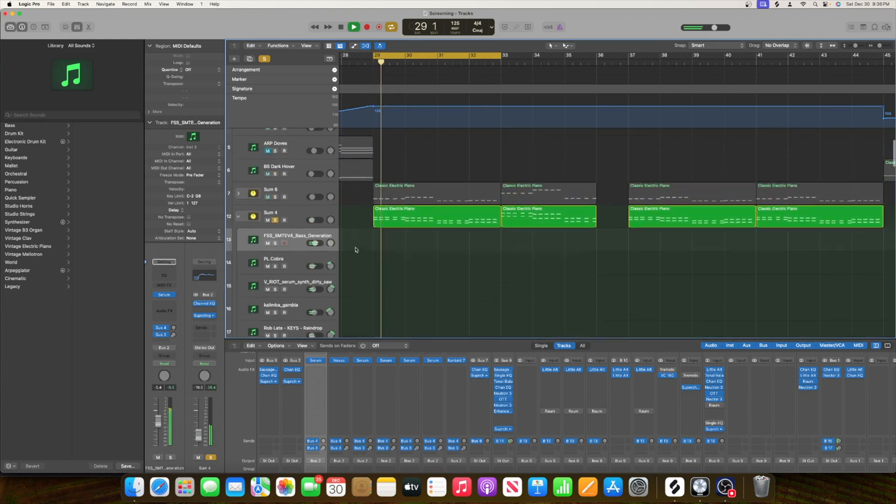
{"action": "left_click", "coordinate": [296, 227]}
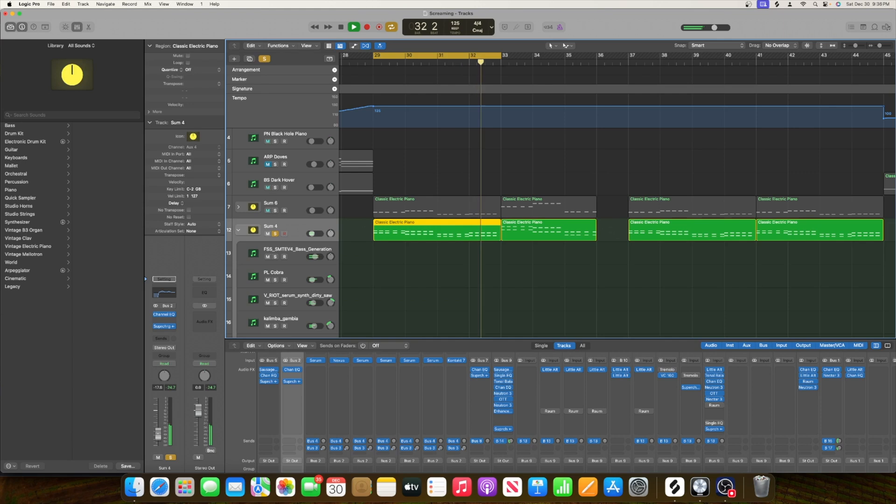
{"action": "scroll", "coordinate": [371, 287], "scroll_direction": "down", "scroll_amount": 3}
{"action": "key", "text": "space"}
Step: Clear all solos and listen to the full mix in bars 29 to 33 while reviewing the tracks
{"action": "left_click", "coordinate": [265, 61]}
{"action": "scroll", "coordinate": [427, 235], "scroll_direction": "left", "scroll_amount": 3}
{"action": "key", "text": "space"}
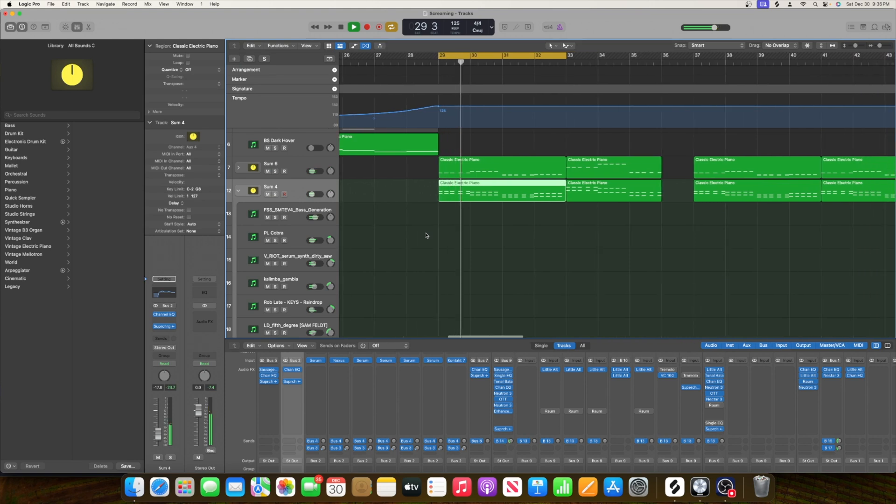
{"action": "scroll", "coordinate": [426, 236], "scroll_direction": "down", "scroll_amount": 8}
{"action": "scroll", "coordinate": [427, 236], "scroll_direction": "up", "scroll_amount": 9}
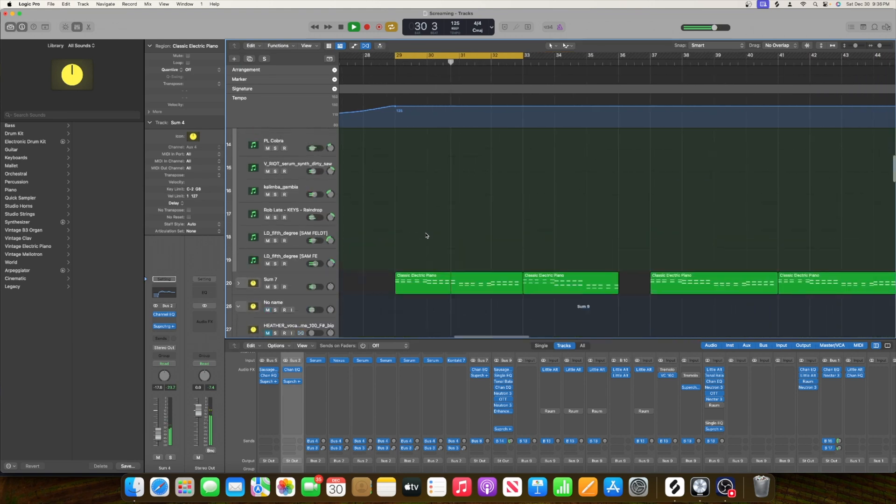
{"action": "scroll", "coordinate": [427, 236], "scroll_direction": "down", "scroll_amount": 9}
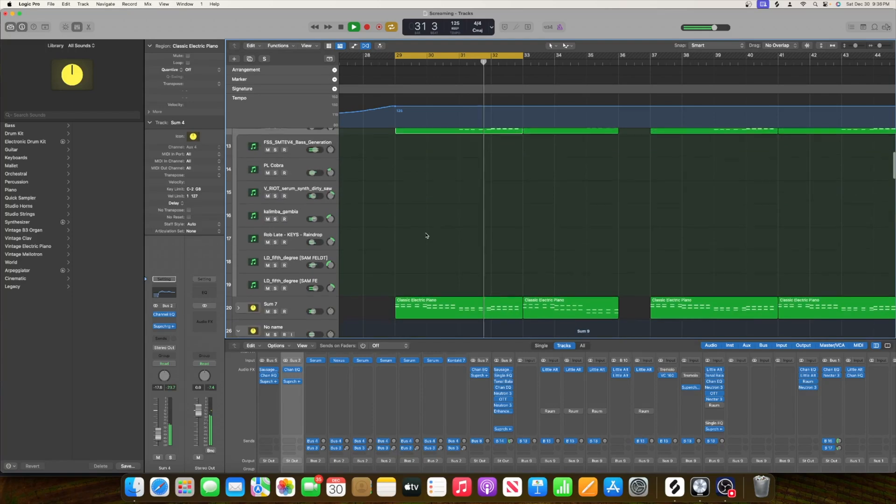
{"action": "key", "text": "space"}
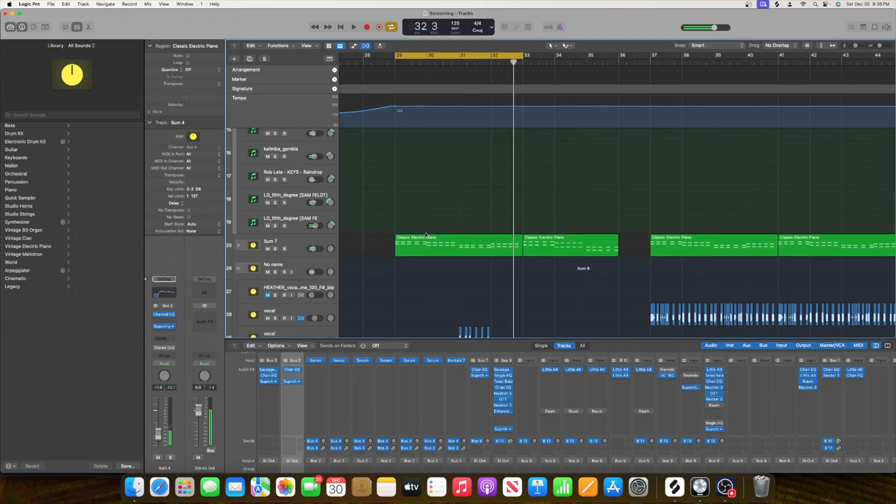
{"action": "scroll", "coordinate": [426, 235], "scroll_direction": "up", "scroll_amount": 8}
{"action": "scroll", "coordinate": [426, 236], "scroll_direction": "up", "scroll_amount": 4}
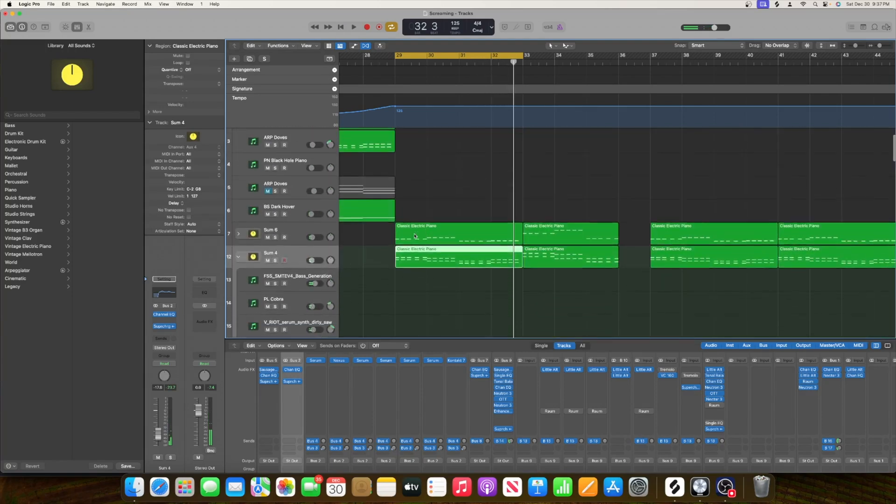
Step: Collapse the Sum 4 stack, solo Sum 7, and audition it in the cycle range
{"action": "left_click", "coordinate": [239, 257]}
{"action": "scroll", "coordinate": [229, 146], "scroll_direction": "down", "scroll_amount": 4}
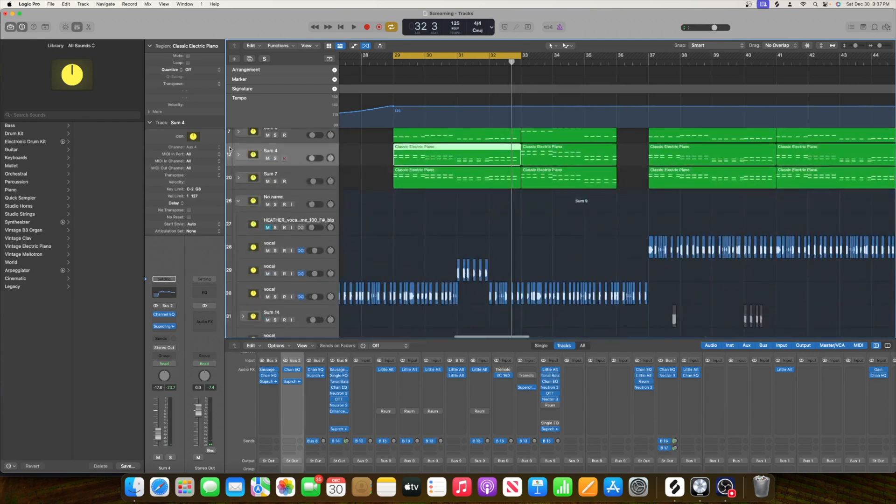
{"action": "left_click", "coordinate": [275, 181]}
{"action": "scroll", "coordinate": [262, 201], "scroll_direction": "up", "scroll_amount": 1}
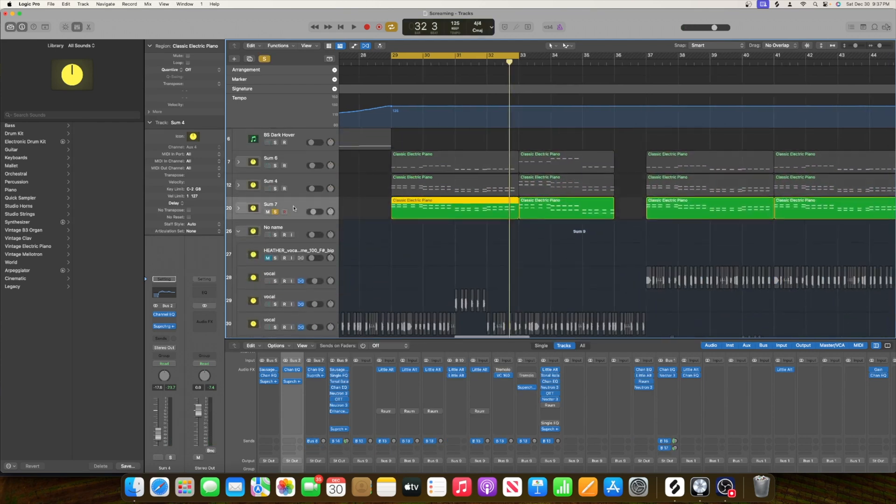
{"action": "key", "text": "space"}
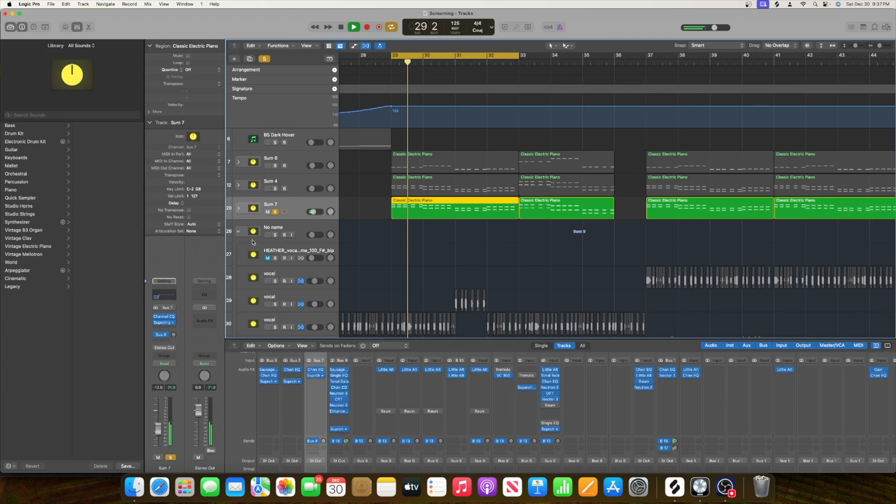
{"action": "scroll", "coordinate": [293, 256], "scroll_direction": "left", "scroll_amount": 3}
{"action": "key", "text": "space"}
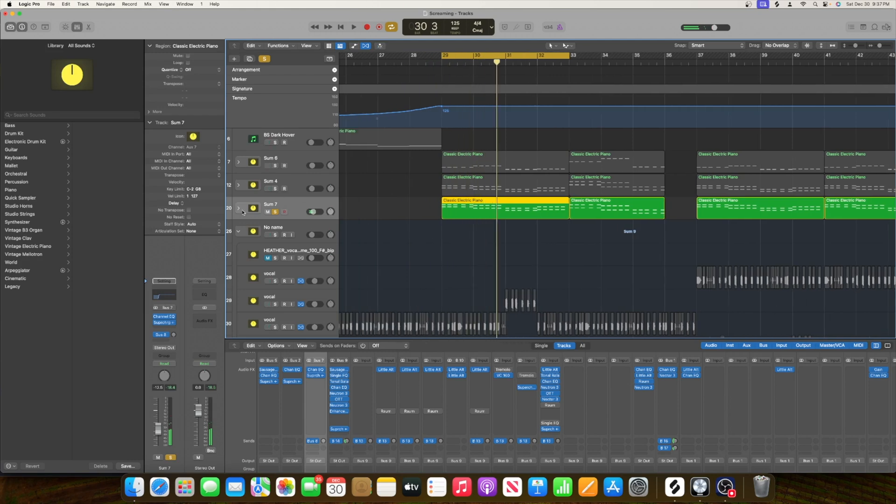
Step: Expand the Sum 7 stack and pan its layers across the stereo field
{"action": "left_click", "coordinate": [239, 208]}
{"action": "scroll", "coordinate": [316, 265], "scroll_direction": "down", "scroll_amount": 3}
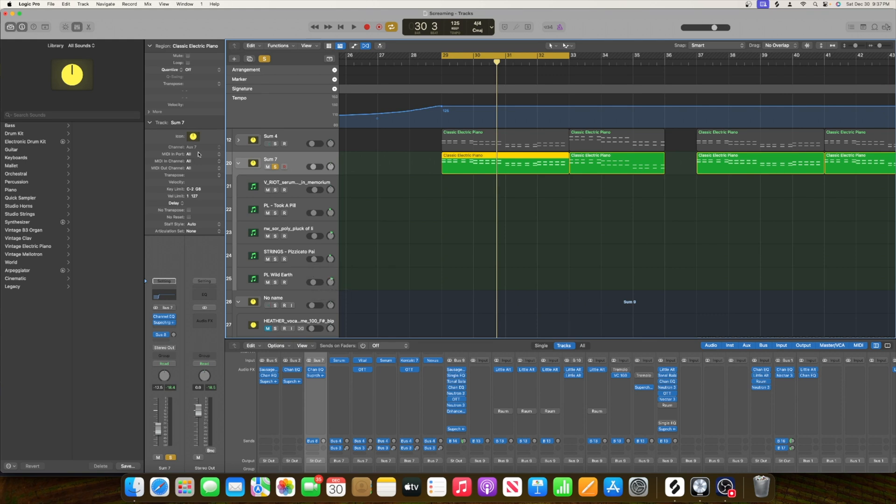
{"action": "scroll", "coordinate": [353, 240], "scroll_direction": "down", "scroll_amount": 4}
{"action": "scroll", "coordinate": [308, 211], "scroll_direction": "up", "scroll_amount": 5}
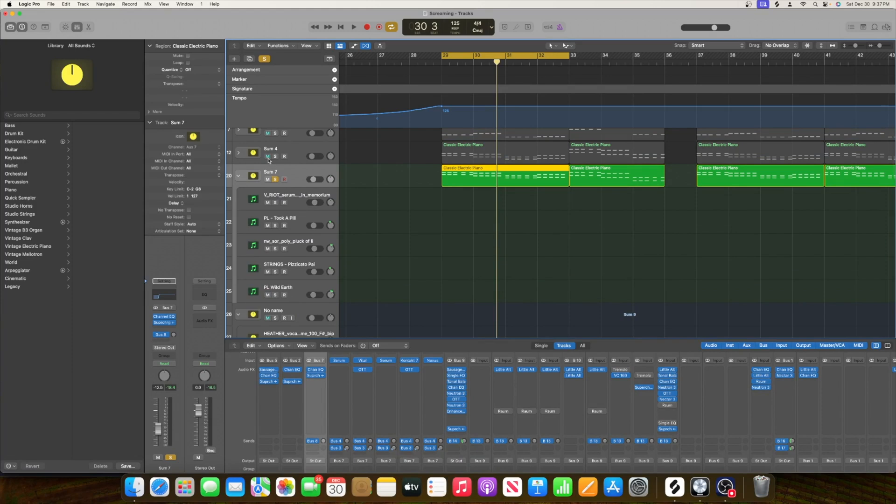
Step: Solo Sum 6, Sum 4 and Sum 7 together and audition the three stacks in the cycle range
{"action": "left_click", "coordinate": [275, 179]}
{"action": "scroll", "coordinate": [274, 177], "scroll_direction": "up", "scroll_amount": 3}
{"action": "left_click_drag", "start_coordinate": [276, 177], "coordinate": [276, 221]}
{"action": "key", "text": "space"}
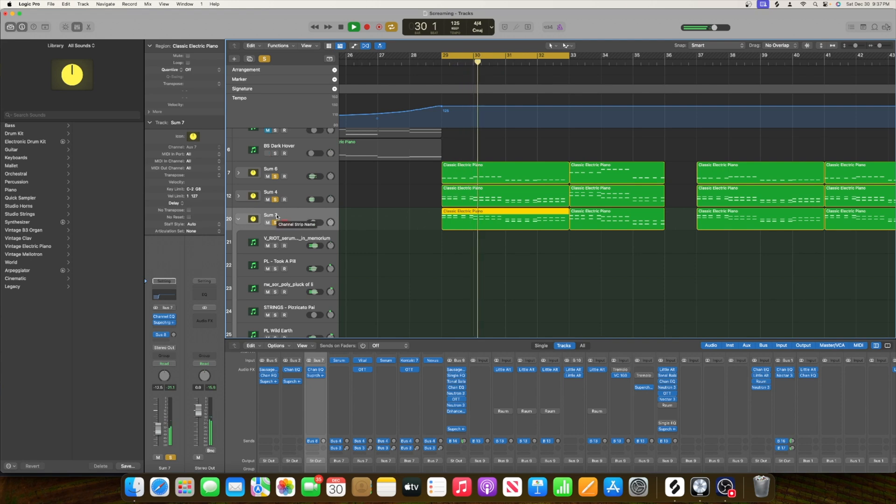
{"action": "scroll", "coordinate": [469, 205], "scroll_direction": "down", "scroll_amount": 8}
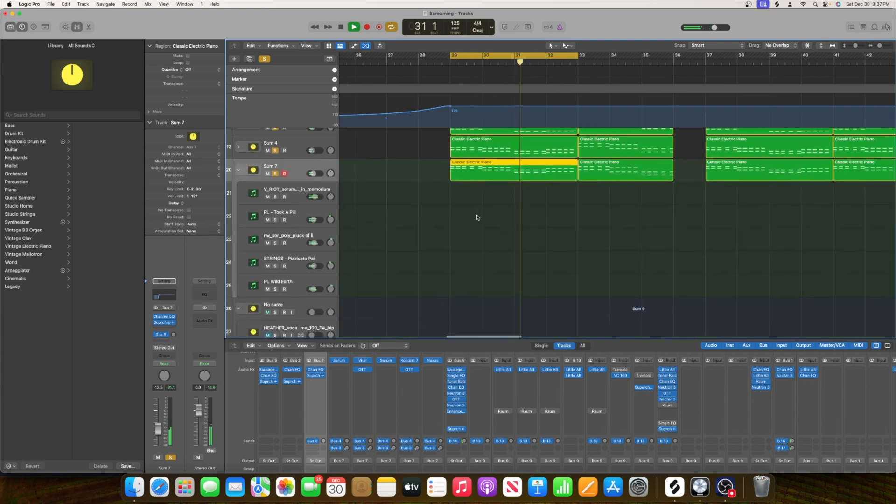
{"action": "scroll", "coordinate": [477, 217], "scroll_direction": "down", "scroll_amount": 10}
{"action": "key", "text": "space"}
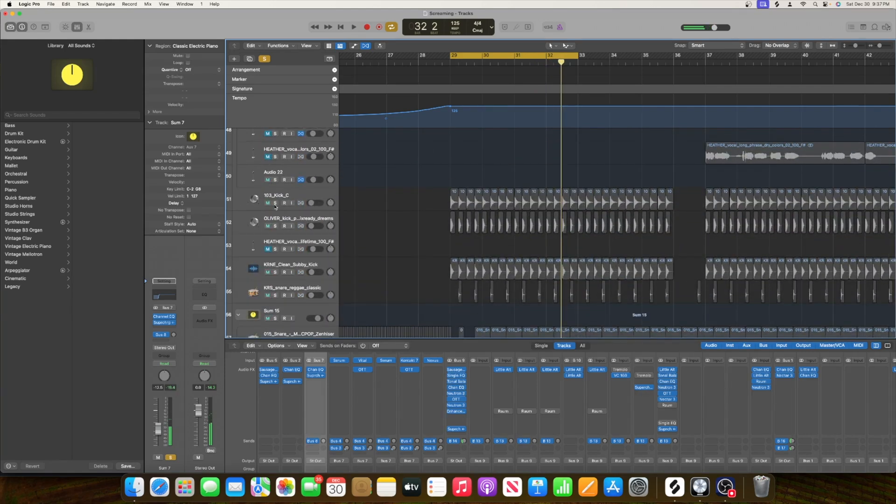
Step: Clear all solos, solo only the 103_Kick_C track, and play and select it
{"action": "left_click", "coordinate": [276, 204]}
{"action": "scroll", "coordinate": [286, 213], "scroll_direction": "up", "scroll_amount": 20}
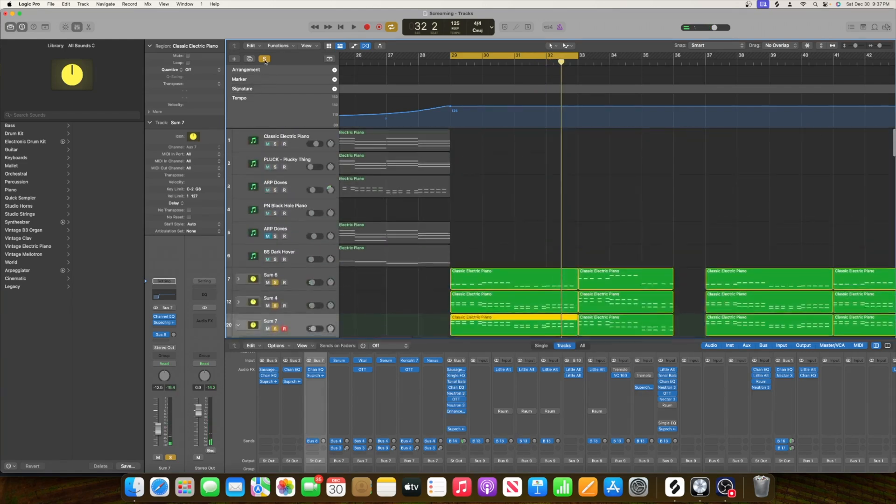
{"action": "left_click", "coordinate": [264, 59]}
{"action": "scroll", "coordinate": [321, 249], "scroll_direction": "down", "scroll_amount": 9}
{"action": "scroll", "coordinate": [321, 248], "scroll_direction": "down", "scroll_amount": 11}
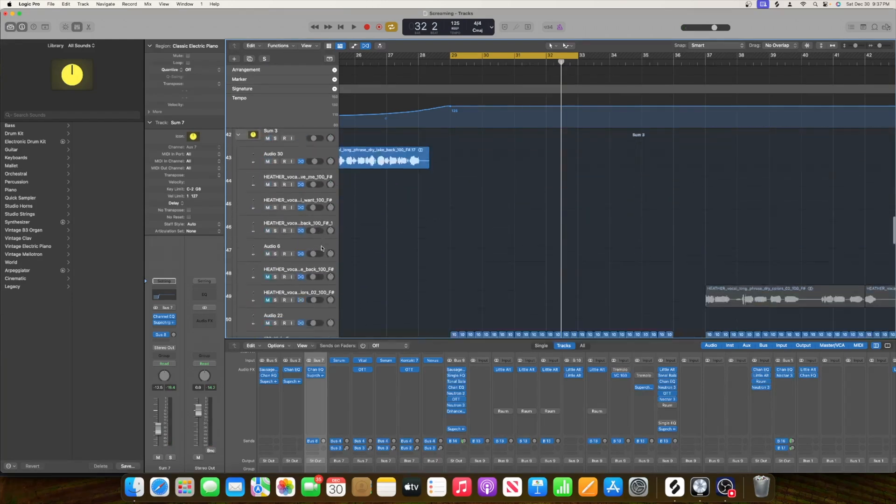
{"action": "left_click", "coordinate": [275, 204]}
{"action": "key", "text": "space"}
{"action": "left_click", "coordinate": [297, 199]}
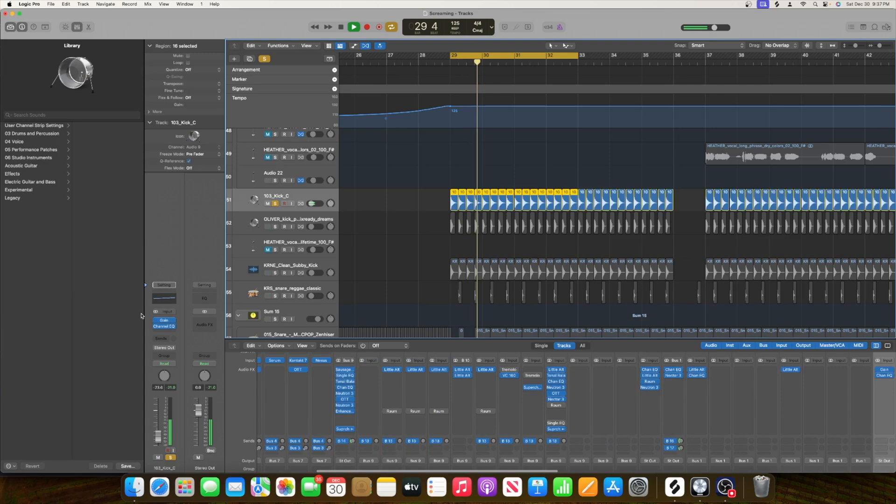
Step: Raise the 103_Kick_C fader to about -20 dB, audition it, and open its Gain plug-in
{"action": "key", "text": "space"}
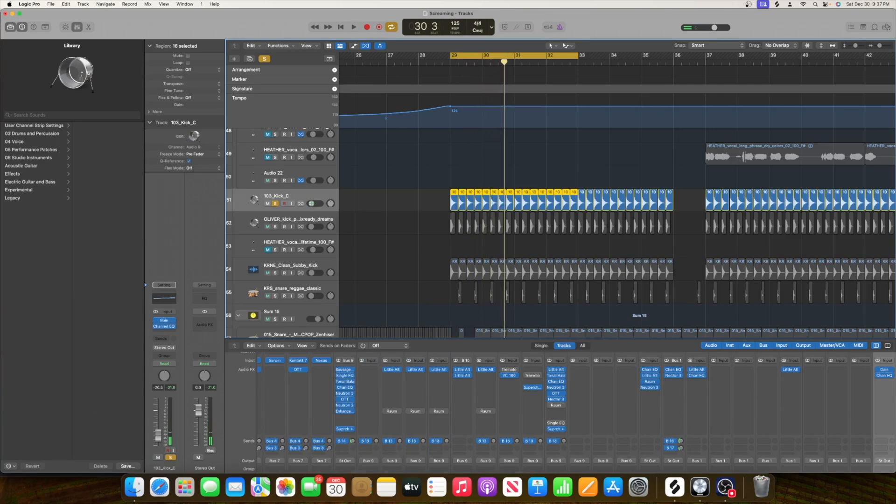
{"action": "key", "text": "space"}
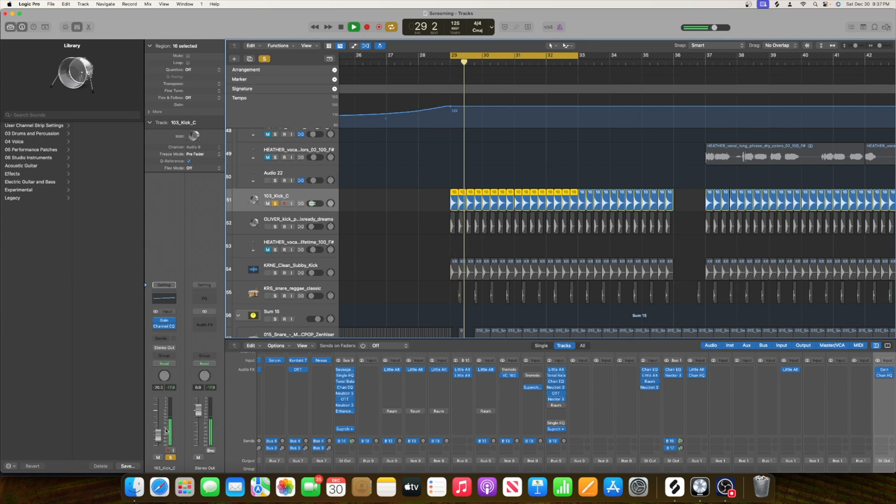
{"action": "key", "text": "space"}
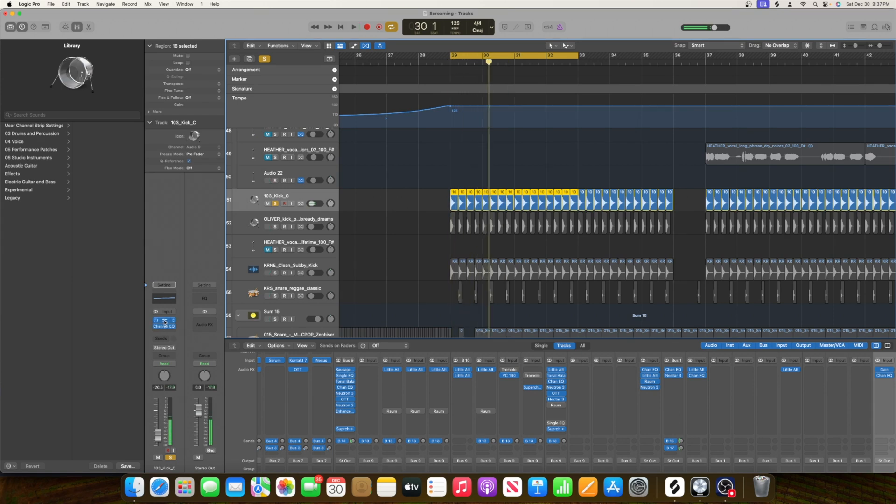
{"action": "left_click", "coordinate": [164, 321]}
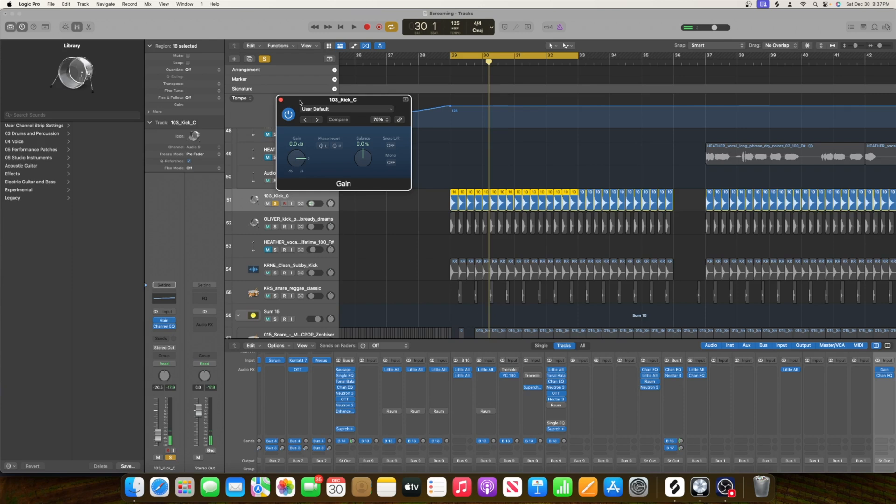
Step: Close the Gain plug-in, solo the OLIVER_kick track and play it back with that track selected
{"action": "left_click", "coordinate": [281, 100]}
{"action": "left_click", "coordinate": [275, 227]}
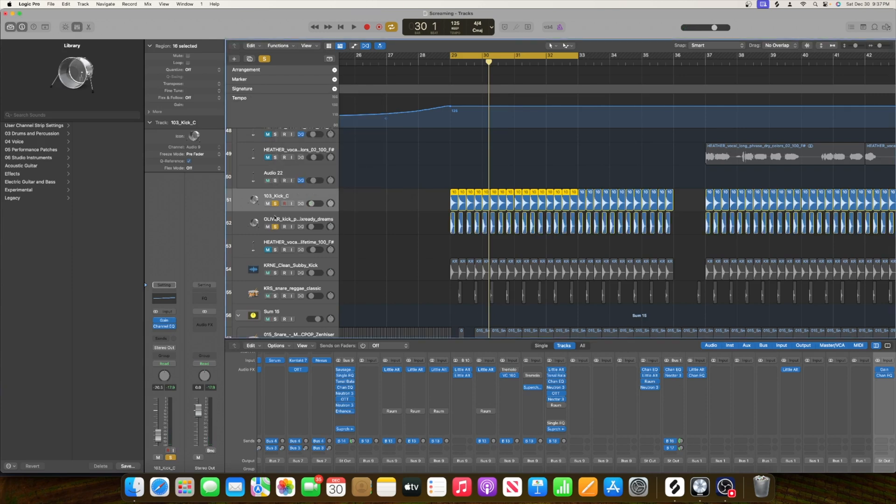
{"action": "key", "text": "space"}
{"action": "left_click", "coordinate": [295, 217]}
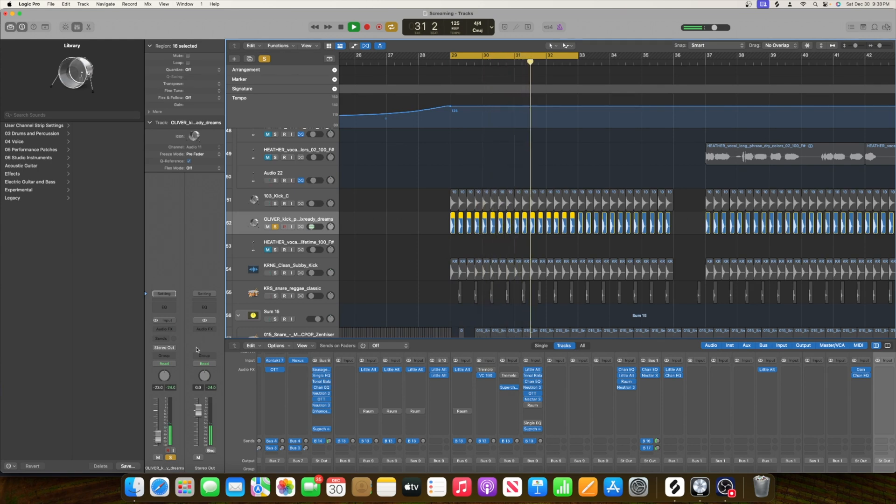
Step: Audition the KRNE_Clean_Subby_Kick track soloed together with the OLIVER kick, and clear both solos
{"action": "left_click", "coordinate": [275, 273]}
{"action": "left_click", "coordinate": [260, 270]}
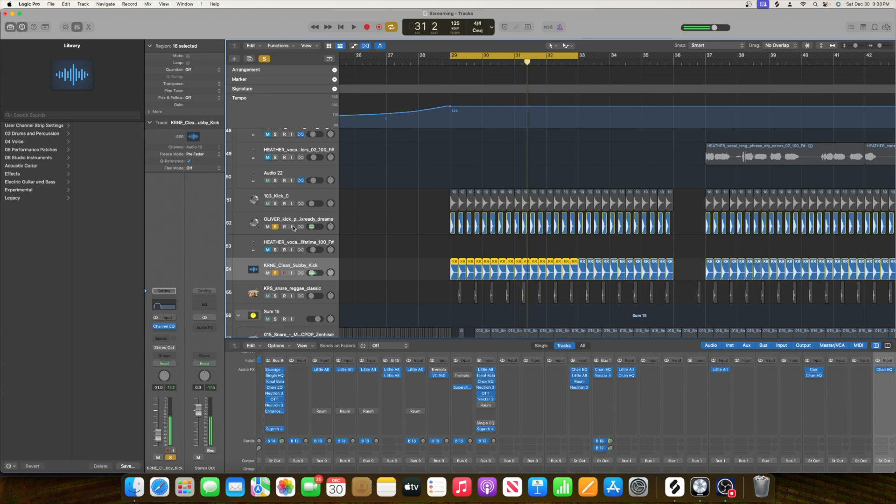
{"action": "scroll", "coordinate": [294, 228], "scroll_direction": "down", "scroll_amount": 1}
{"action": "left_click", "coordinate": [275, 267]}
{"action": "left_click", "coordinate": [275, 222]}
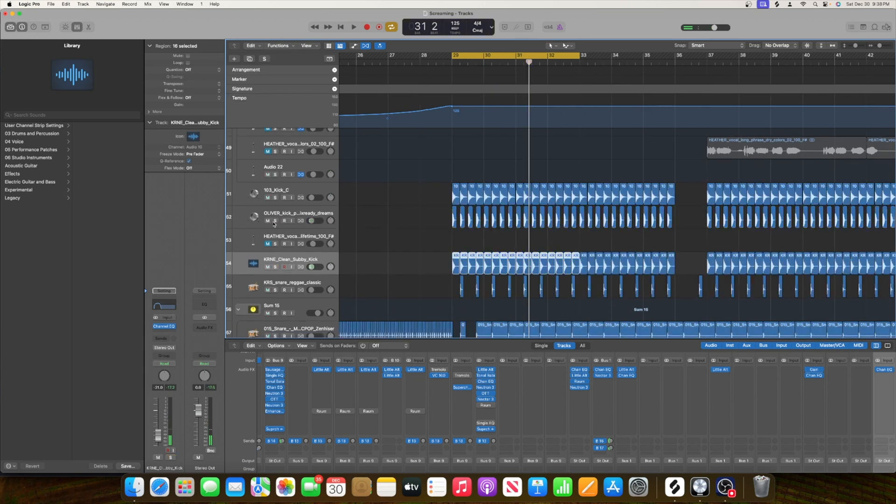
Step: Collapse the Sum 15 snare stack, solo and select it, and start playback
{"action": "scroll", "coordinate": [263, 224], "scroll_direction": "down", "scroll_amount": 4}
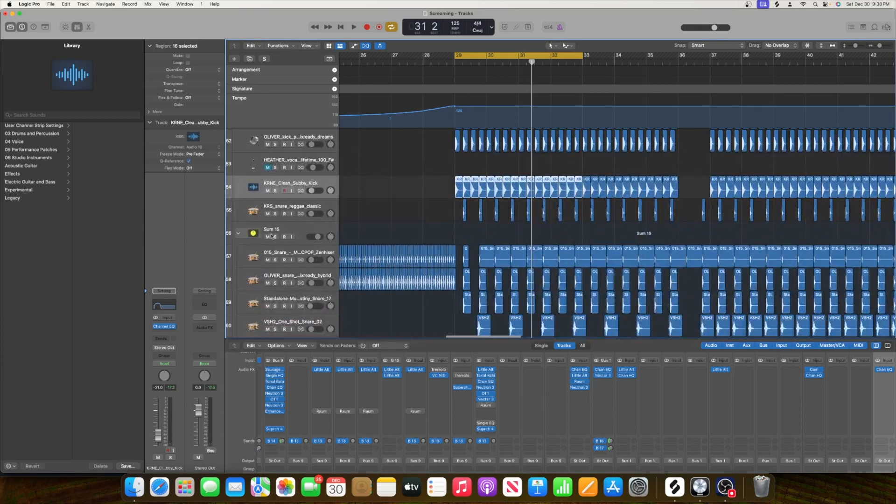
{"action": "left_click", "coordinate": [239, 233]}
{"action": "left_click", "coordinate": [275, 237]}
{"action": "left_click", "coordinate": [296, 235]}
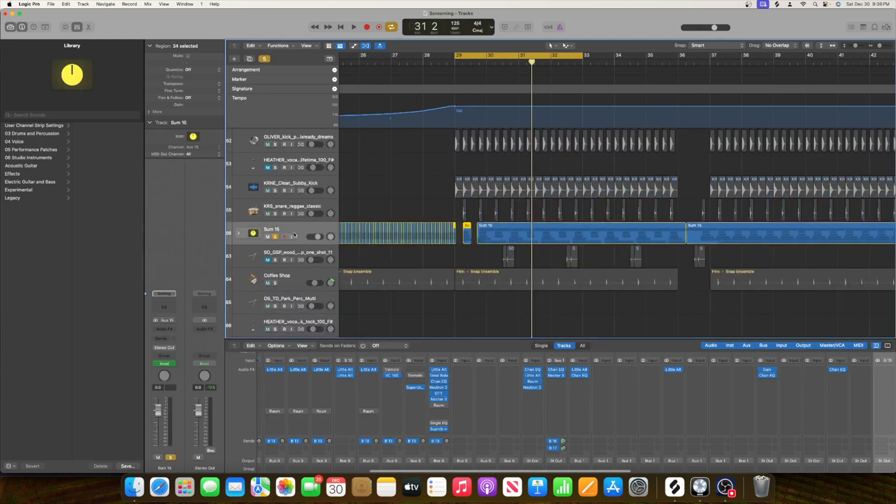
{"action": "key", "text": "space"}
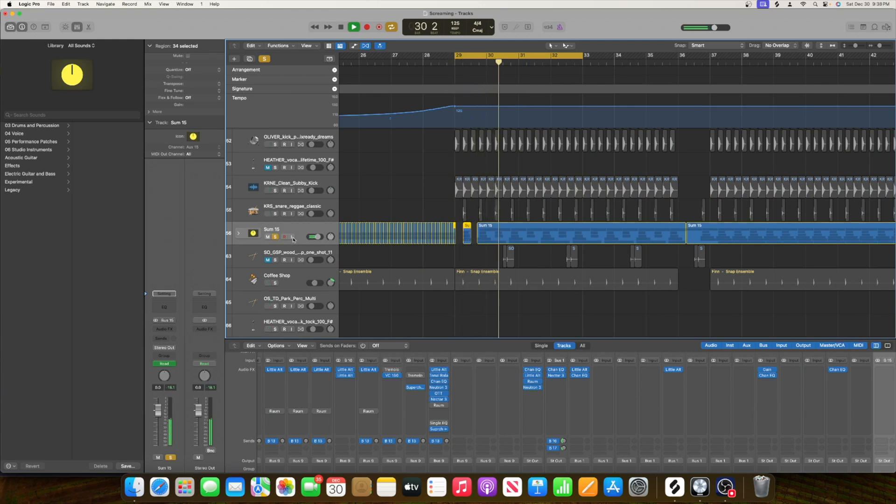
Step: Insert a Channel EQ on Sum 15 and enable its low cut at about 102 Hz with a 48 dB/Oct slope
{"action": "left_click", "coordinate": [168, 329]}
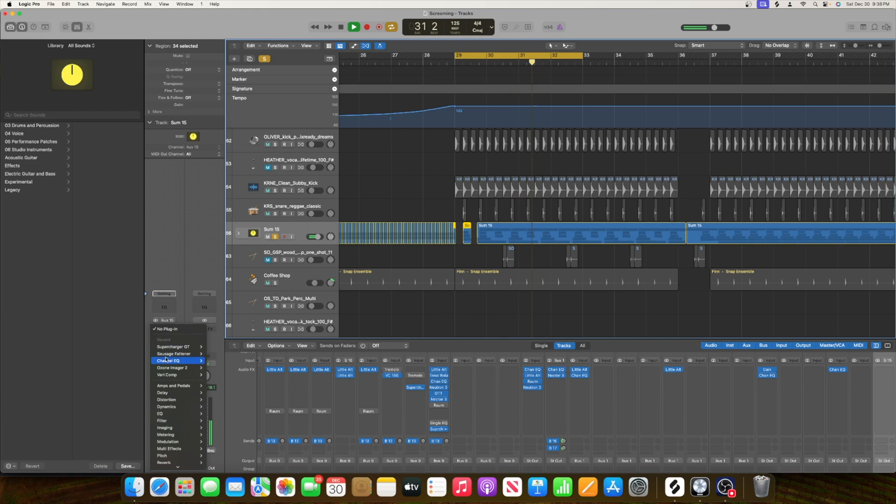
{"action": "mouse_move", "coordinate": [165, 354]}
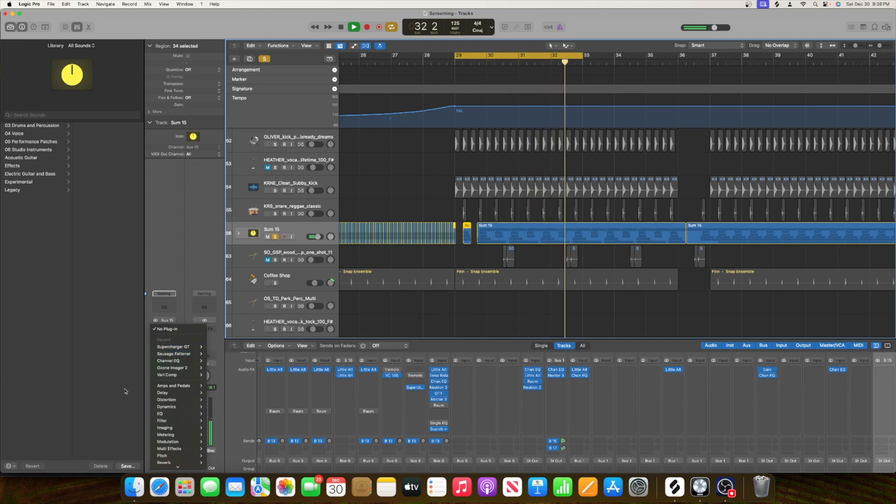
{"action": "mouse_move", "coordinate": [174, 414]}
{"action": "mouse_move", "coordinate": [234, 414]}
{"action": "left_click", "coordinate": [275, 414]}
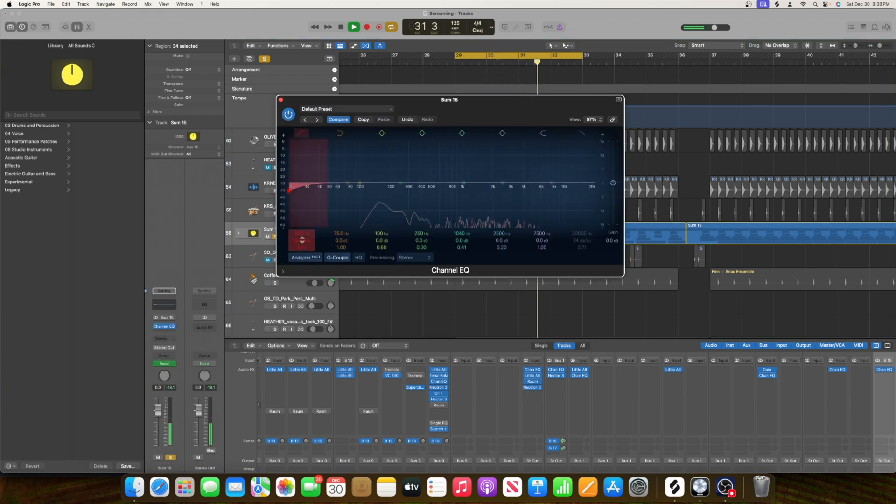
{"action": "left_click_drag", "start_coordinate": [302, 236], "coordinate": [302, 212]}
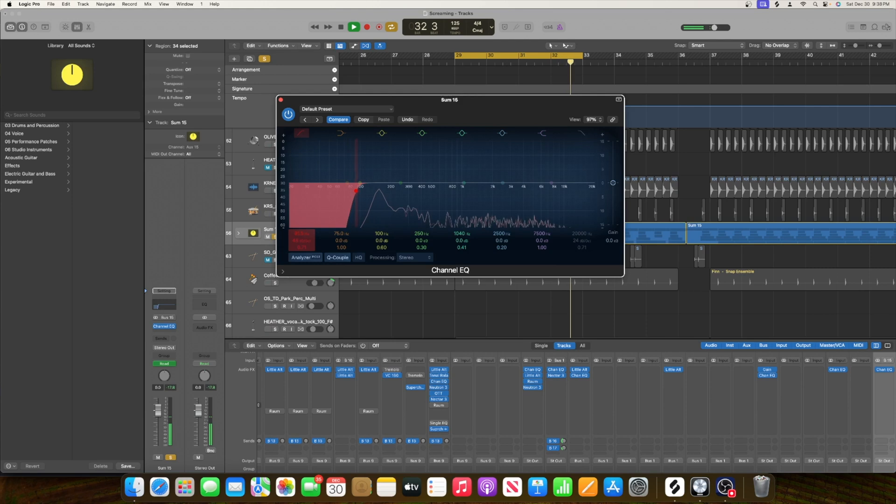
Step: Boost Sum 15's EQ 2.7 dB at 189 Hz (Q 1.90), 2.9 dB at 785 Hz (Q 1.30) and 2.7 dB at 3780 Hz (Q 0.71)
{"action": "mouse_move", "coordinate": [462, 183]}
{"action": "left_mouse_down"}
{"action": "mouse_move", "coordinate": [502, 167]}
{"action": "mouse_move", "coordinate": [449, 172]}
{"action": "left_mouse_up"}
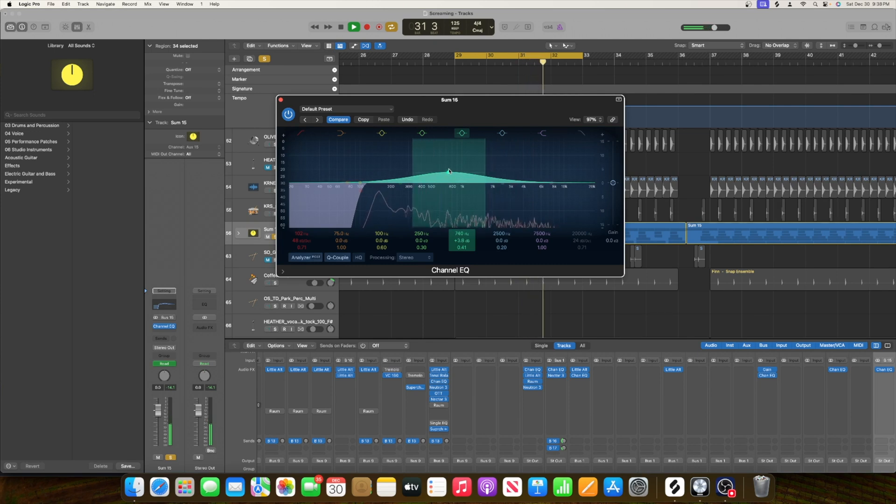
{"action": "left_click_drag", "start_coordinate": [462, 248], "coordinate": [462, 233]}
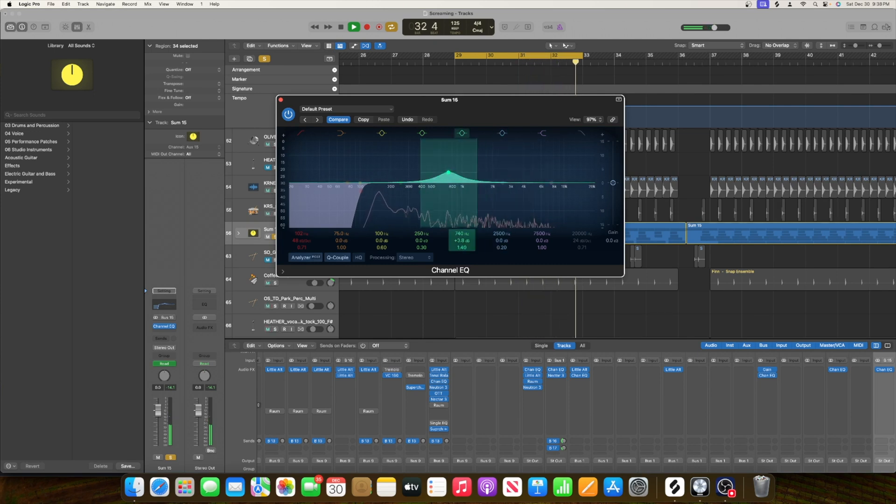
{"action": "left_click_drag", "start_coordinate": [504, 178], "coordinate": [521, 175]}
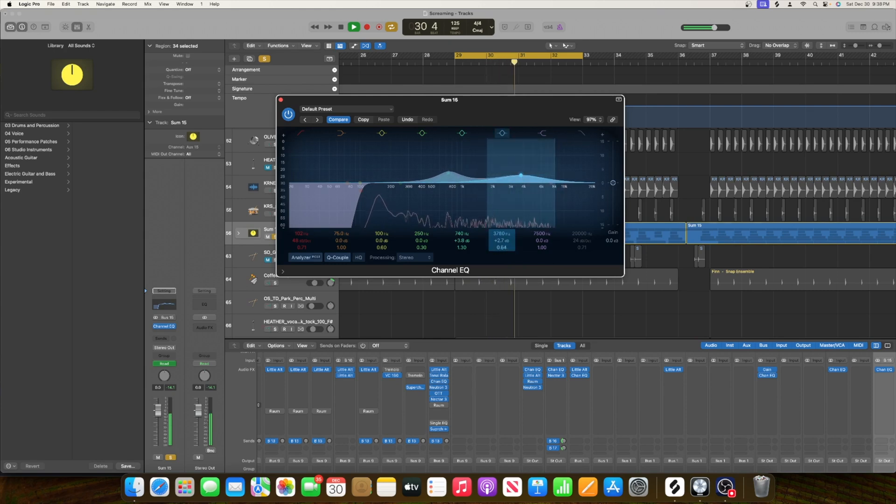
{"action": "left_click_drag", "start_coordinate": [402, 184], "coordinate": [388, 175]}
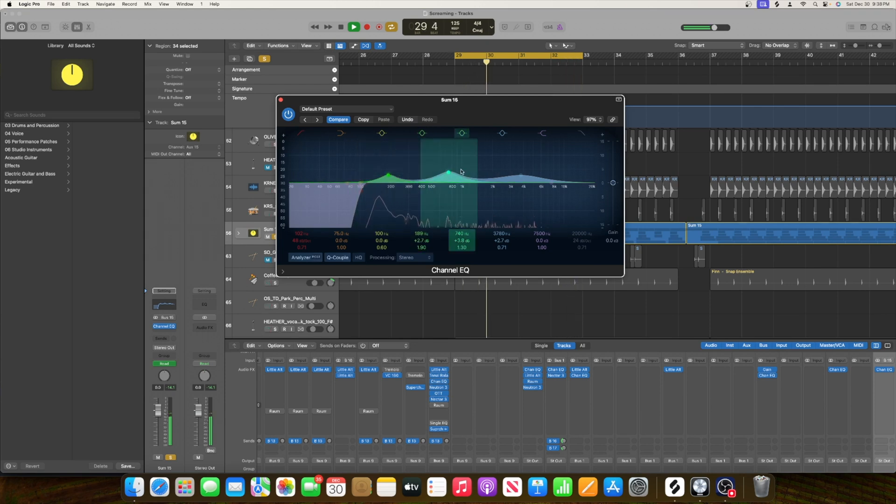
{"action": "left_click_drag", "start_coordinate": [450, 176], "coordinate": [455, 179]}
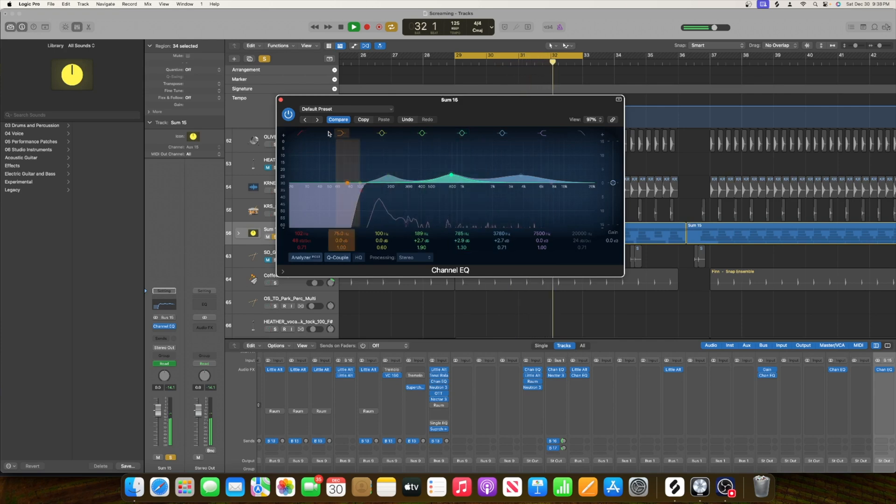
{"action": "left_click", "coordinate": [280, 100]}
{"action": "key", "text": "space"}
Step: Insert iZotope's Neutron 3 Compressor on Sum 15 after the Channel EQ
{"action": "left_click", "coordinate": [161, 333]}
{"action": "mouse_move", "coordinate": [176, 422]}
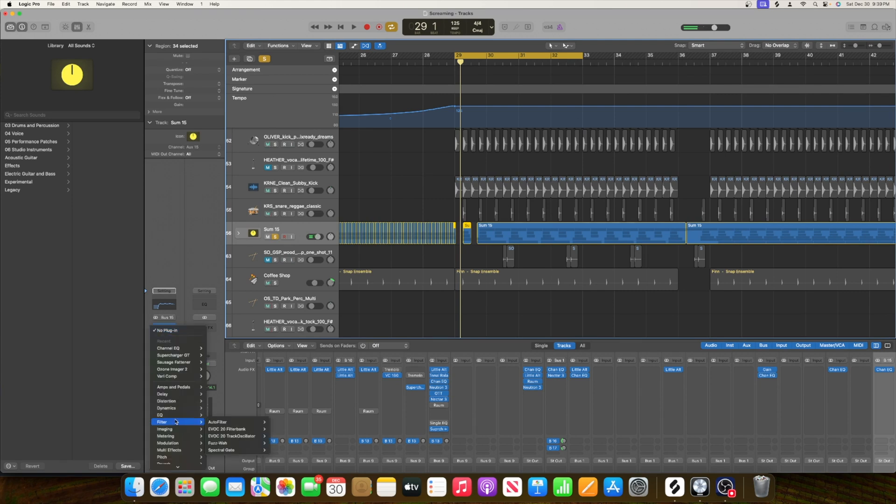
{"action": "mouse_move", "coordinate": [173, 466]}
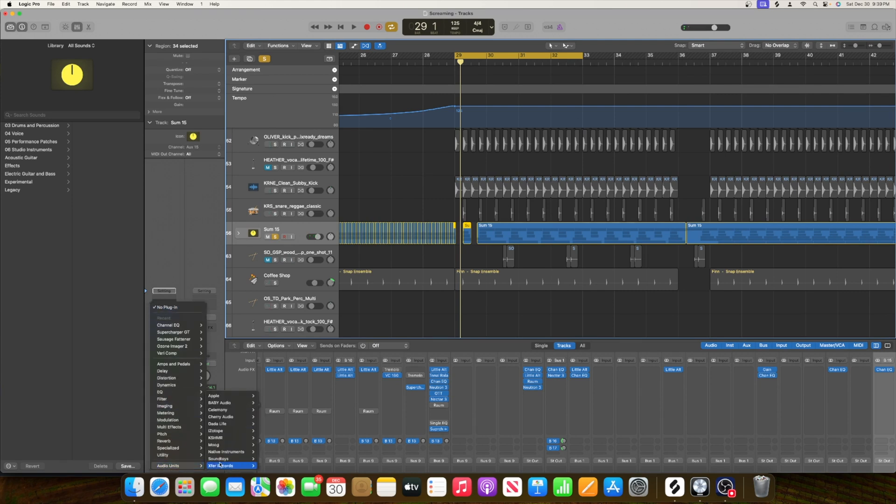
{"action": "mouse_move", "coordinate": [221, 453]}
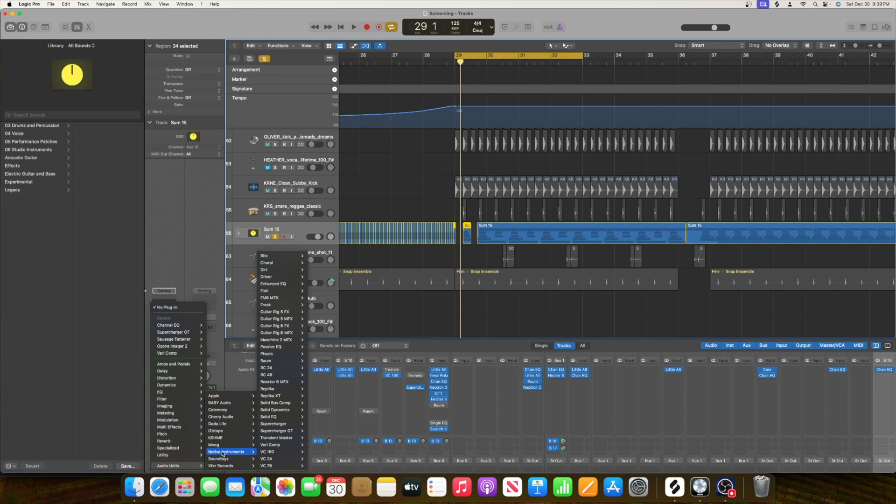
{"action": "mouse_move", "coordinate": [222, 429]}
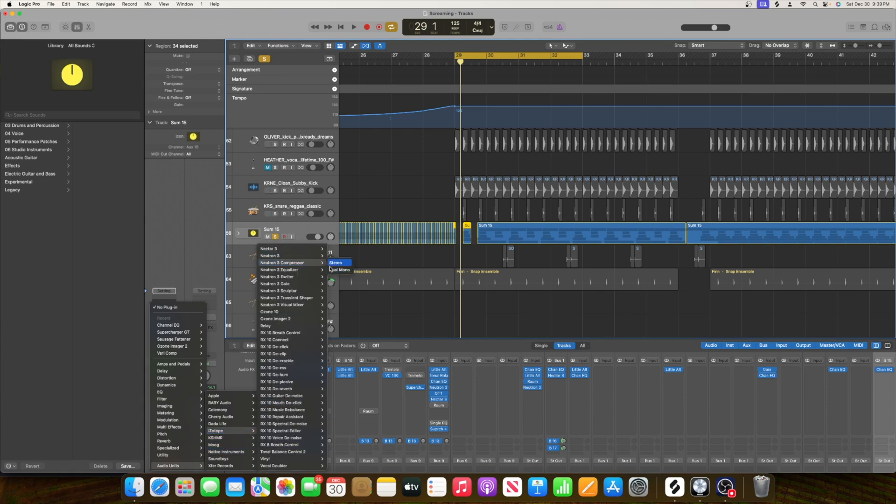
{"action": "left_click", "coordinate": [340, 270]}
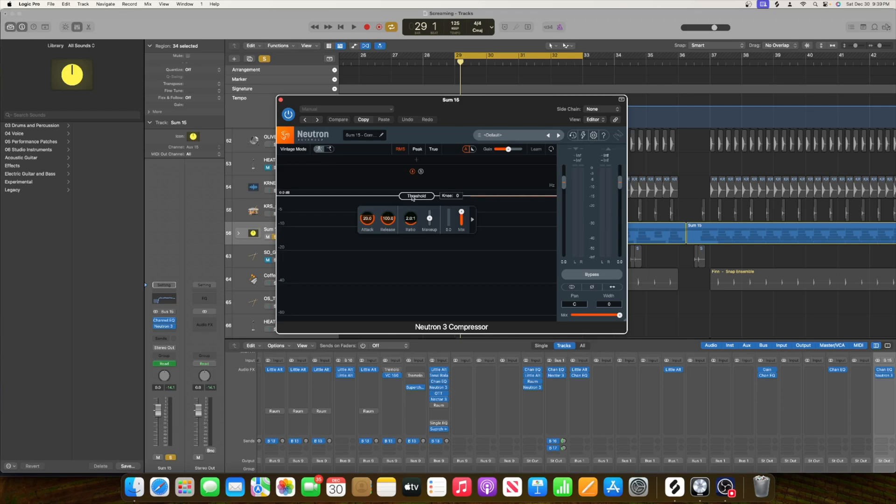
Step: Set the compressor's threshold to -27.1 dB, attack to 1.2 and release to 13.4 while auditioning, and close the plug-in
{"action": "left_click_drag", "start_coordinate": [413, 198], "coordinate": [367, 304]}
{"action": "key", "text": "space"}
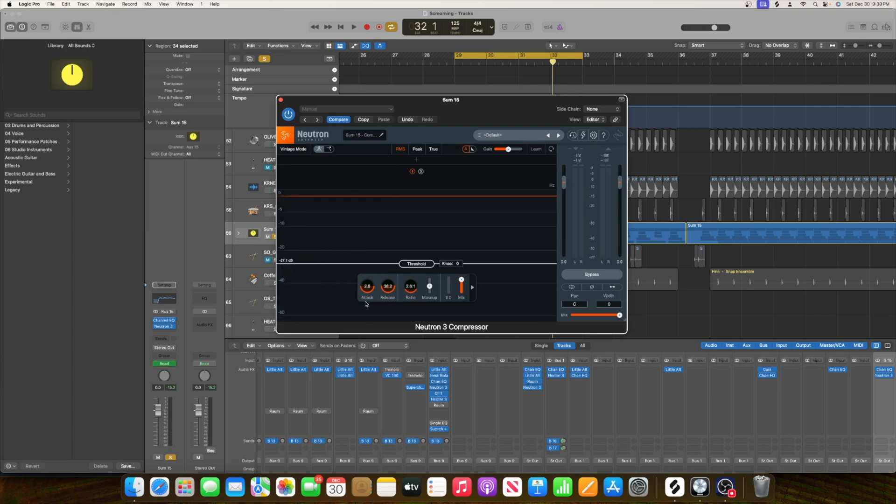
{"action": "left_click_drag", "start_coordinate": [367, 292], "coordinate": [386, 294]}
{"action": "key", "text": "space"}
{"action": "key", "text": "space"}
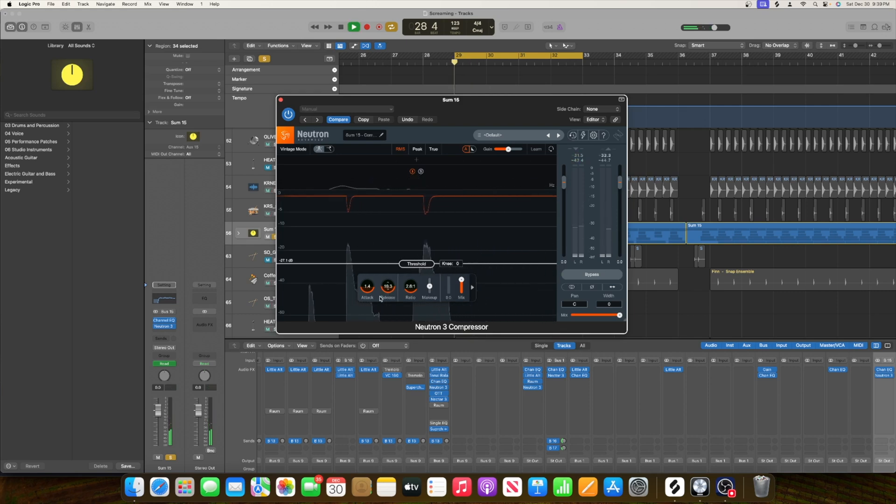
{"action": "left_click_drag", "start_coordinate": [387, 290], "coordinate": [366, 295]}
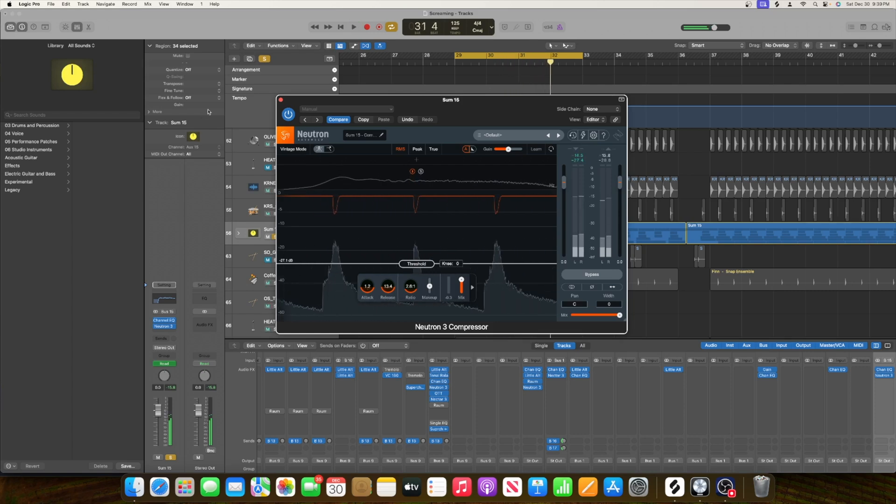
{"action": "key", "text": "space"}
{"action": "left_click", "coordinate": [280, 99]}
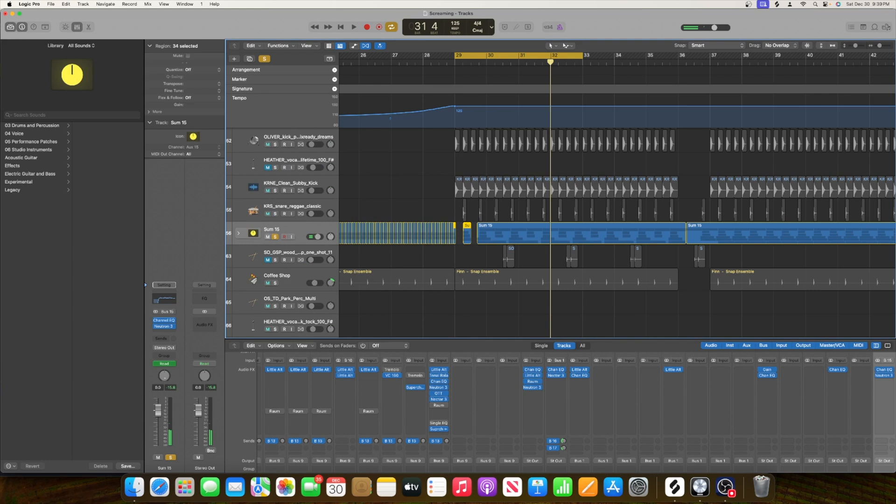
Step: Play back the soloed Sum 15 stack with its EQ and compression, and stop once the effects tracks below it are reached
{"action": "key", "text": "space"}
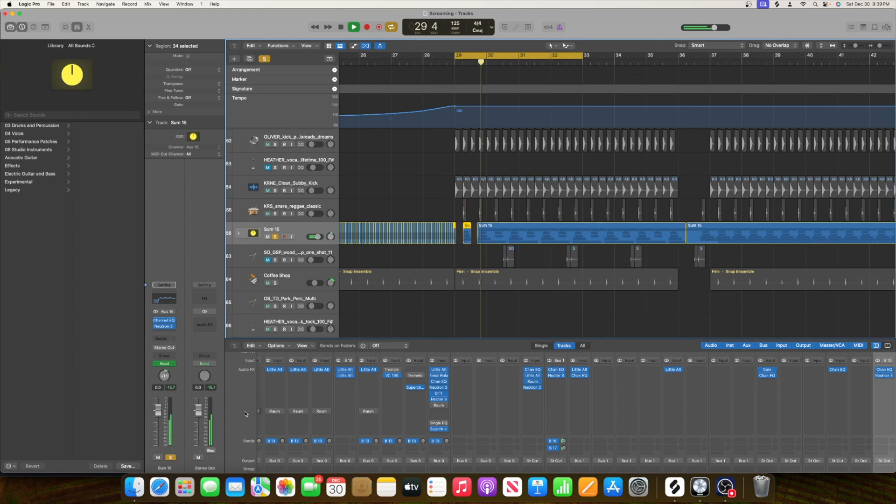
{"action": "scroll", "coordinate": [313, 289], "scroll_direction": "down", "scroll_amount": 2}
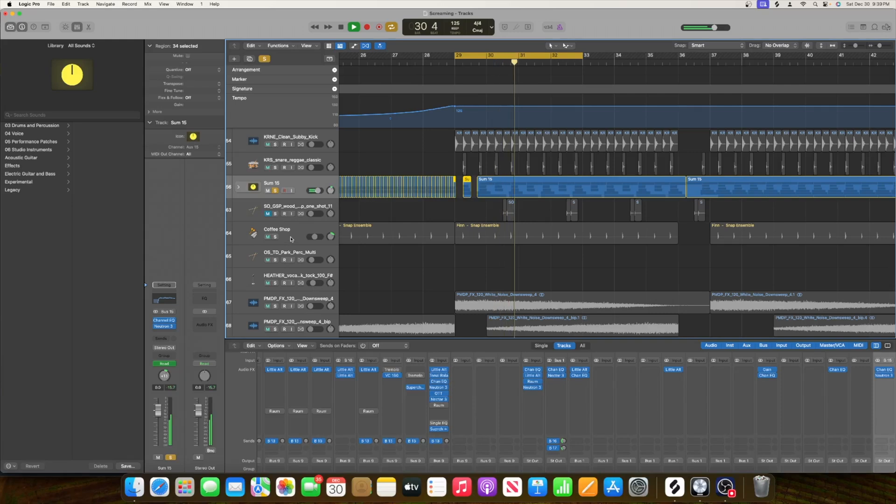
{"action": "scroll", "coordinate": [291, 239], "scroll_direction": "down", "scroll_amount": 3}
{"action": "key", "text": "space"}
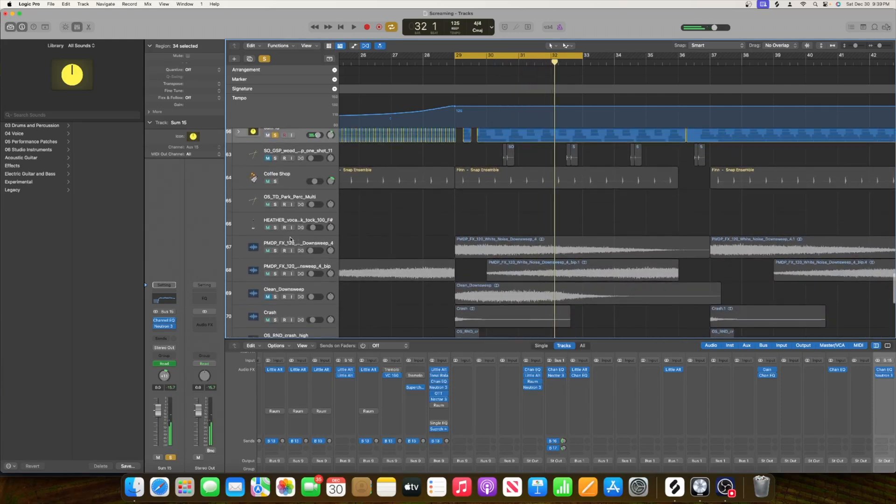
Step: Solo the PMDP_FX_120 Downsweep_4 track briefly, and switch the solo to the Crash track and select it
{"action": "left_click", "coordinate": [275, 250]}
{"action": "key", "text": "Return"}
{"action": "scroll", "coordinate": [276, 252], "scroll_direction": "down", "scroll_amount": 4}
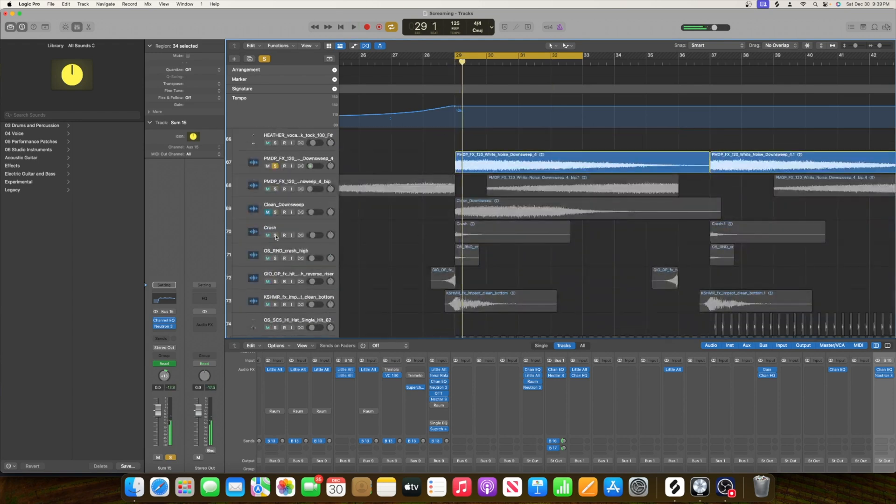
{"action": "left_click", "coordinate": [275, 235]}
{"action": "left_click", "coordinate": [276, 167]}
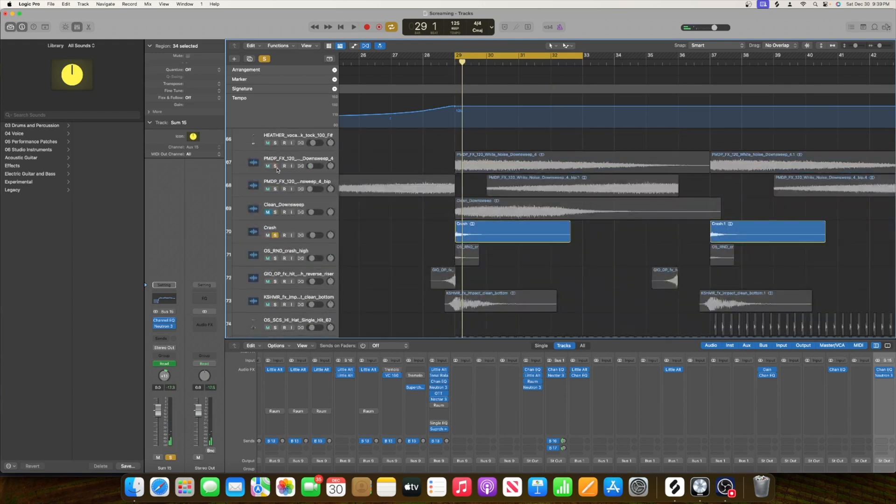
{"action": "left_click", "coordinate": [299, 229]}
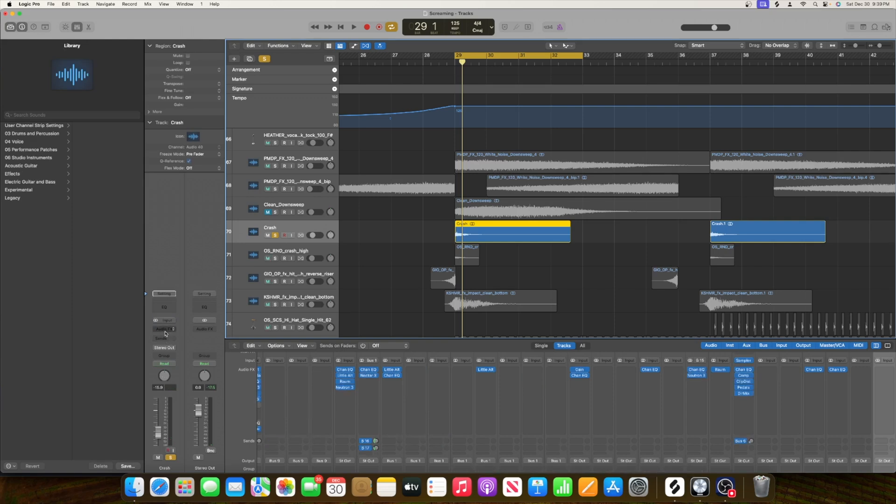
Step: Insert a stereo Ozone Imager 2 on Crash, set Stereoize to 20.0 ms and Width to 100%, and audition the result
{"action": "left_click", "coordinate": [163, 328]}
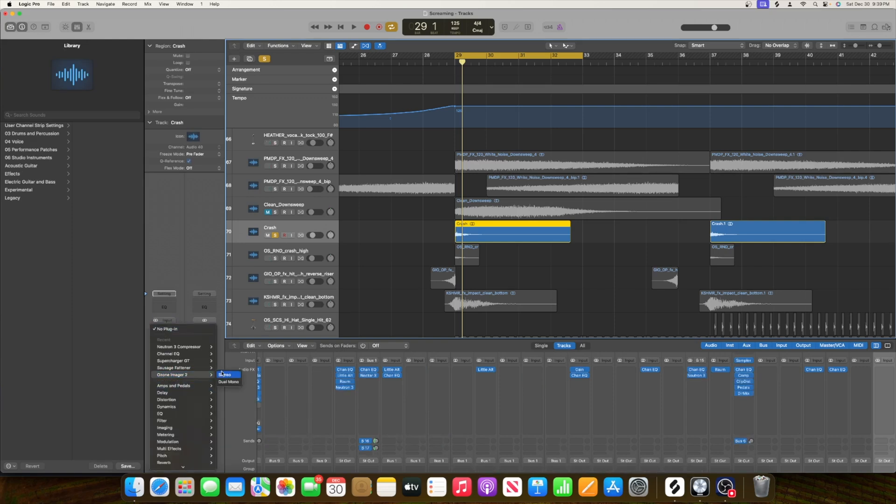
{"action": "left_click", "coordinate": [223, 375]}
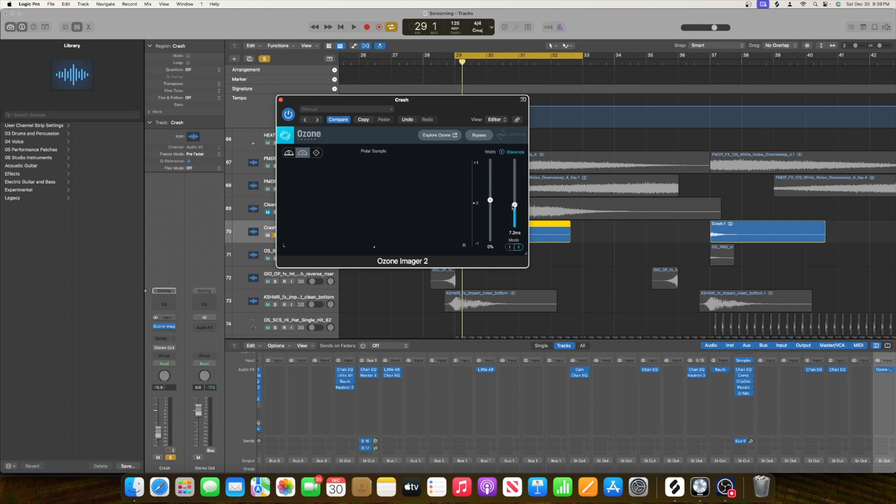
{"action": "key", "text": "space"}
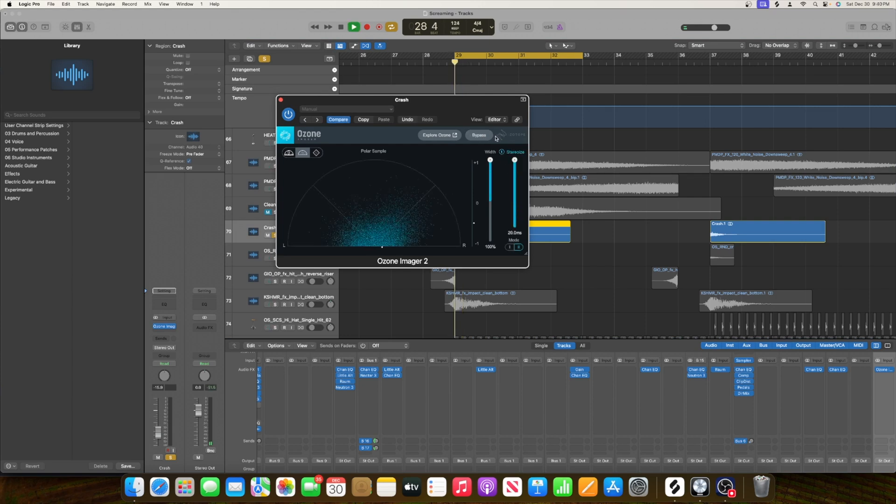
{"action": "key", "text": "space"}
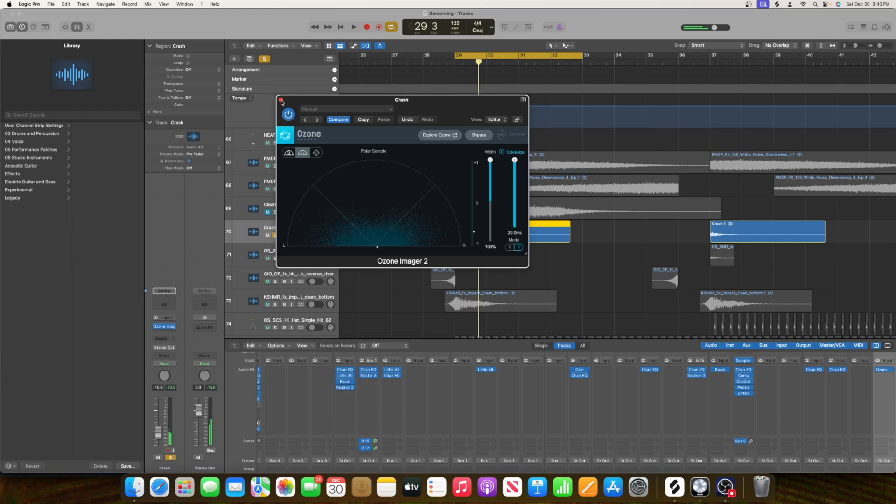
Step: Insert a Channel EQ on Crash with a 332 Hz, 48 dB/Oct low cut, -1.6 dB high shelf at 5200 Hz and 16800 Hz high cut
{"action": "left_click", "coordinate": [280, 100]}
{"action": "left_click", "coordinate": [161, 305]}
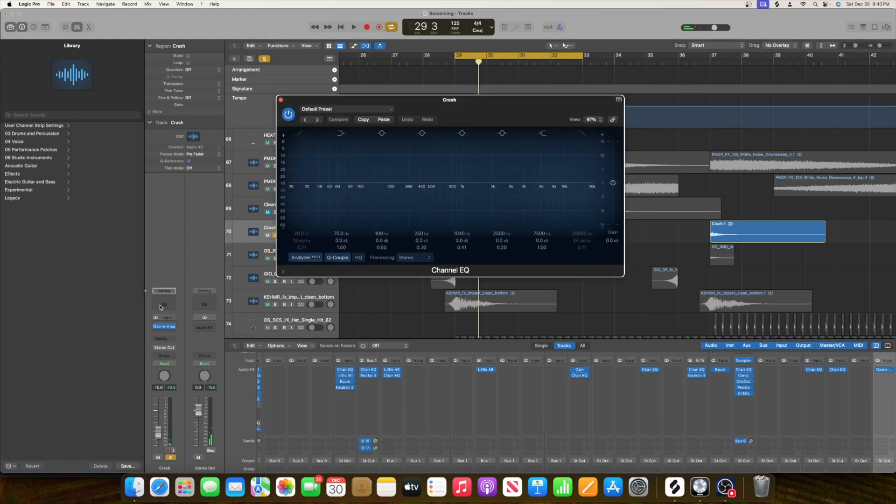
{"action": "key", "text": "space"}
{"action": "left_click", "coordinate": [297, 135]}
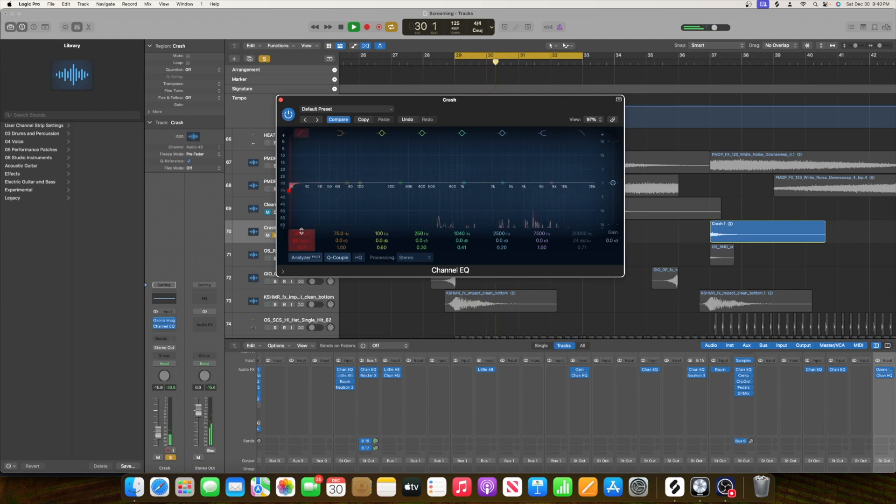
{"action": "left_click_drag", "start_coordinate": [303, 233], "coordinate": [302, 191]}
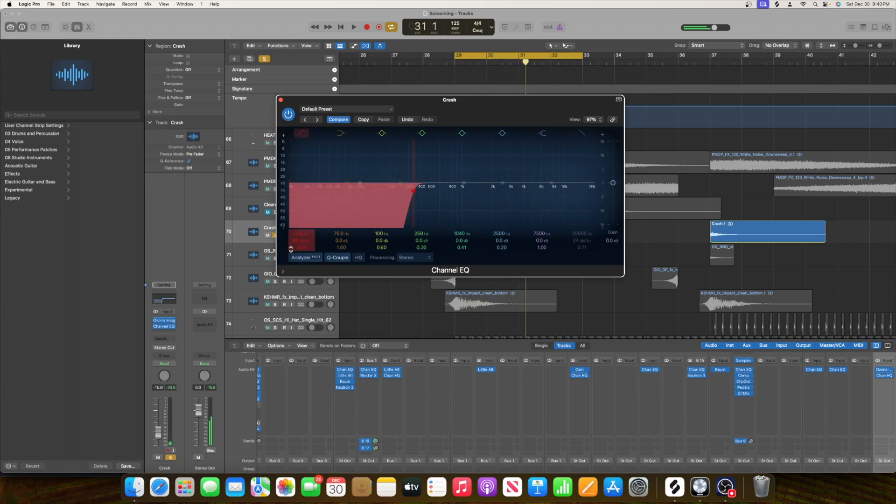
{"action": "left_click_drag", "start_coordinate": [552, 184], "coordinate": [540, 189]}
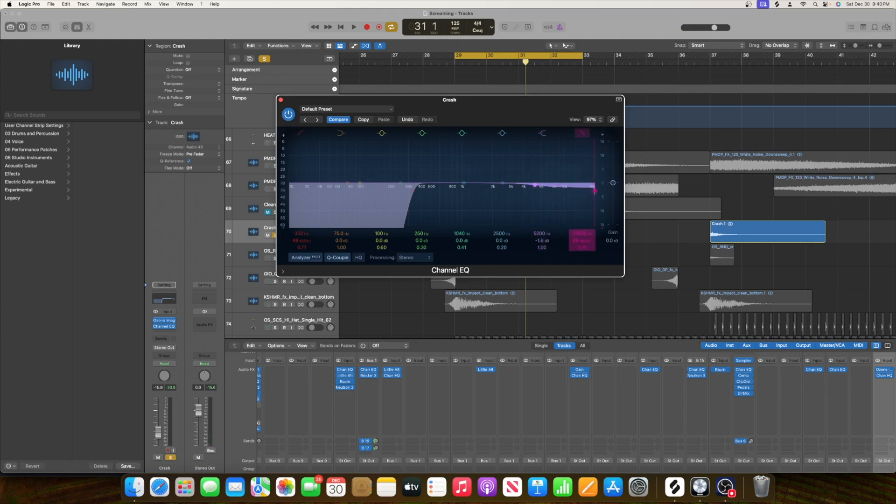
{"action": "key", "text": "space"}
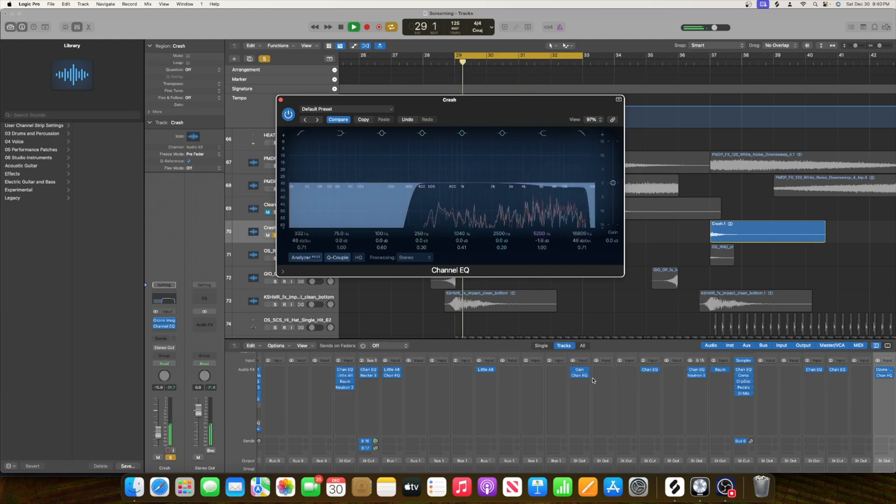
Step: Boost the Crash EQ by 2.7 dB at 2160 Hz, audition the change, and close the plug-in
{"action": "key", "text": "space"}
{"action": "left_click_drag", "start_coordinate": [503, 183], "coordinate": [496, 169]}
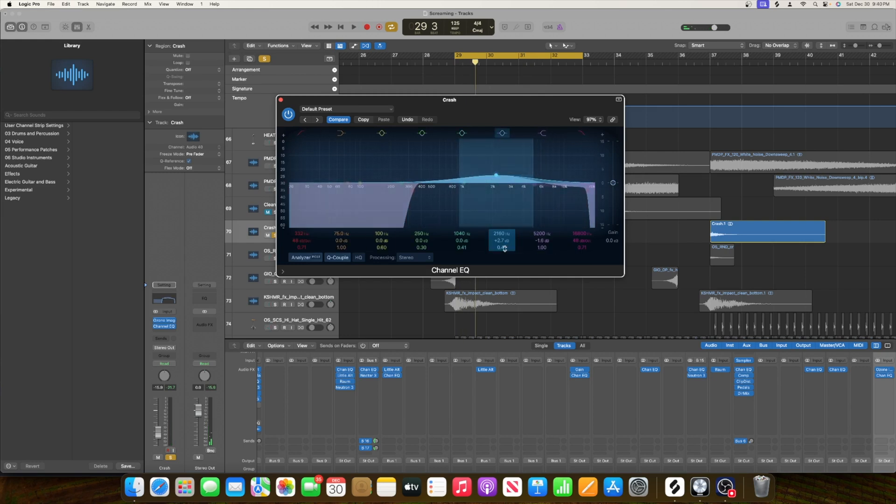
{"action": "key", "text": "space"}
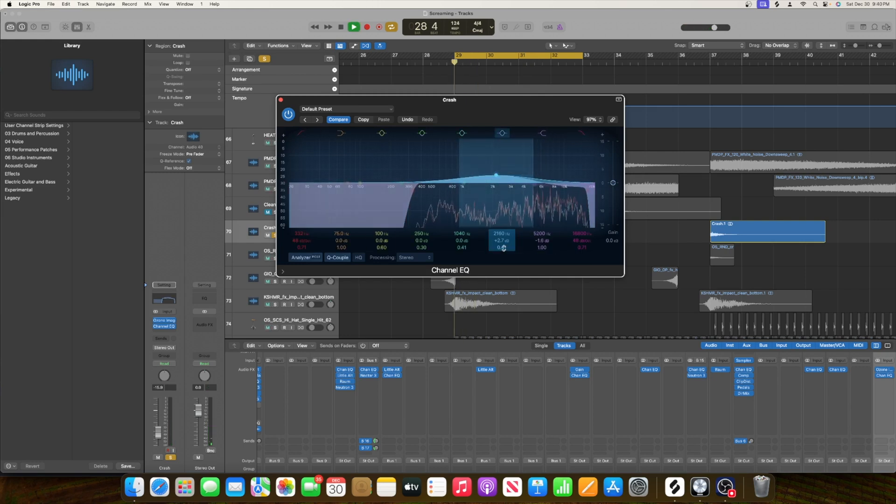
{"action": "left_click", "coordinate": [281, 100]}
{"action": "key", "text": "space"}
Step: Unsolo the Sum 15 stack, switch the solo from Crash to OS_RND_crash_high, and select and play that track
{"action": "scroll", "coordinate": [443, 219], "scroll_direction": "up", "scroll_amount": 10}
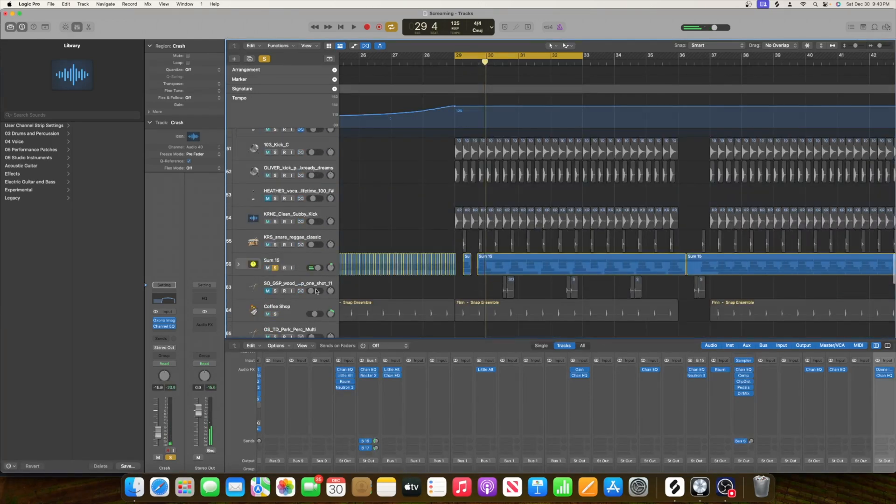
{"action": "left_click", "coordinate": [275, 268]}
{"action": "scroll", "coordinate": [386, 266], "scroll_direction": "down", "scroll_amount": 10}
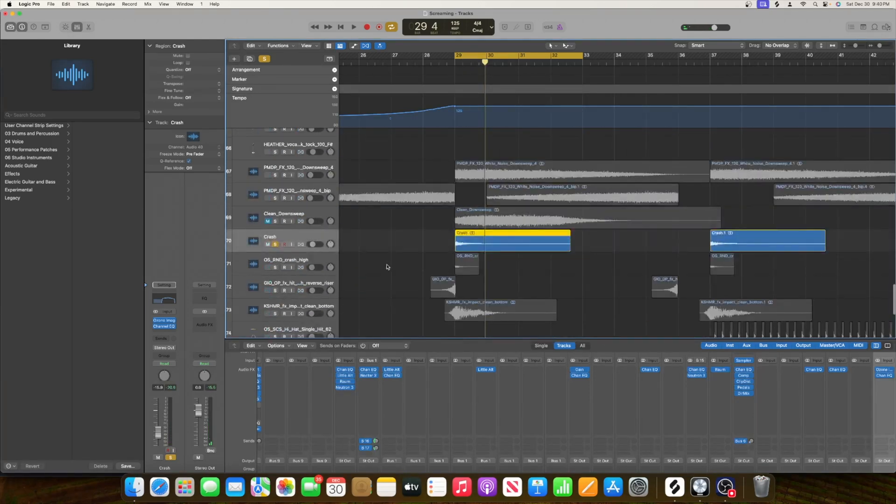
{"action": "left_click", "coordinate": [275, 267]}
{"action": "left_click", "coordinate": [276, 244]}
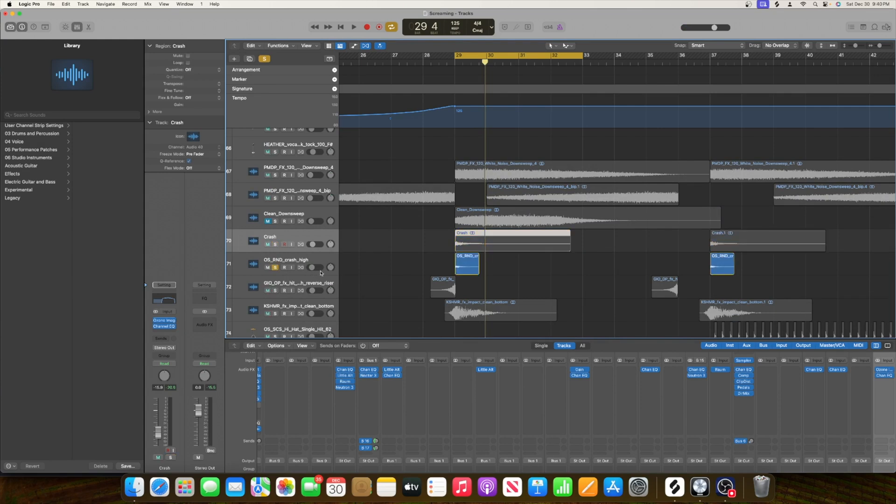
{"action": "left_click", "coordinate": [322, 262]}
{"action": "key", "text": "shift+space"}
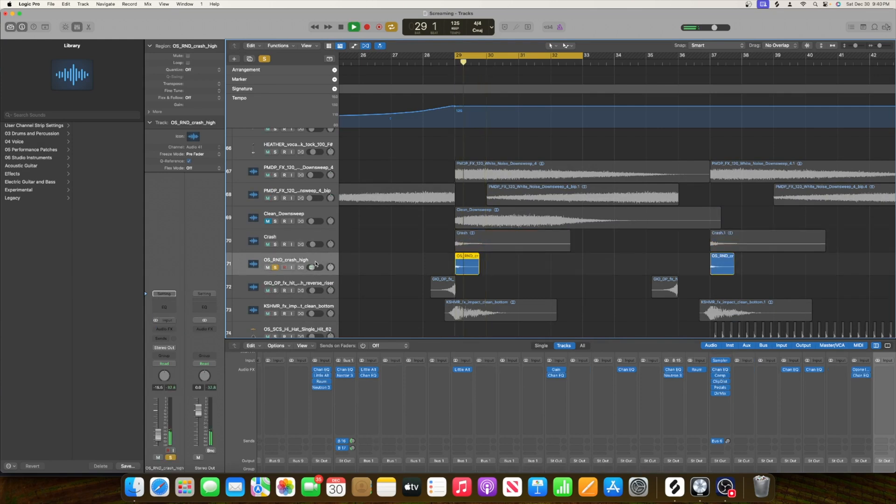
Step: Insert a Channel EQ on OS_RND_crash_high with a 48 dB/Oct low cut at about 550 Hz and a boost of about 2.8 dB at 2160 Hz
{"action": "left_click", "coordinate": [162, 308]}
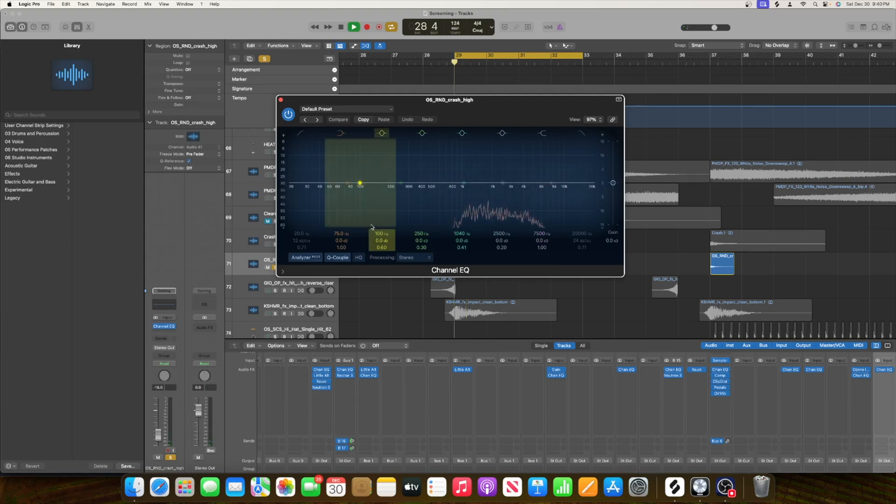
{"action": "left_click_drag", "start_coordinate": [502, 184], "coordinate": [502, 176]}
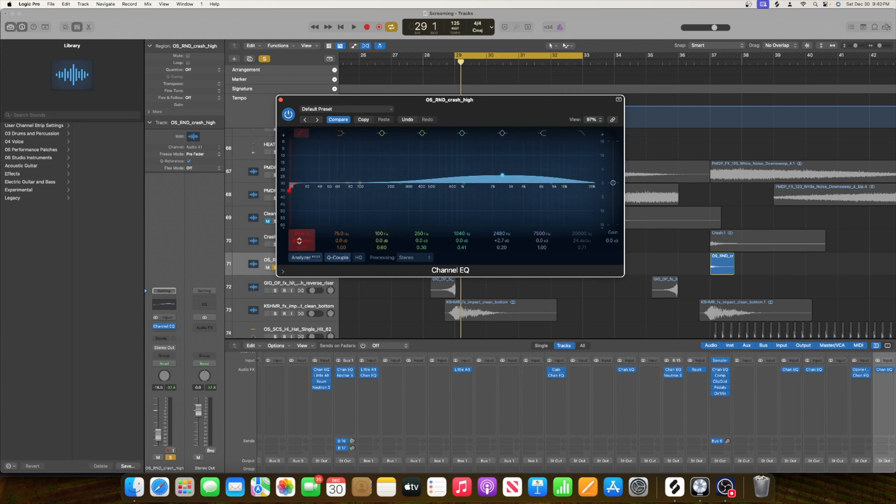
{"action": "left_click_drag", "start_coordinate": [290, 188], "coordinate": [435, 186]}
{"action": "left_click_drag", "start_coordinate": [503, 248], "coordinate": [502, 232]}
{"action": "left_click_drag", "start_coordinate": [502, 176], "coordinate": [498, 178]}
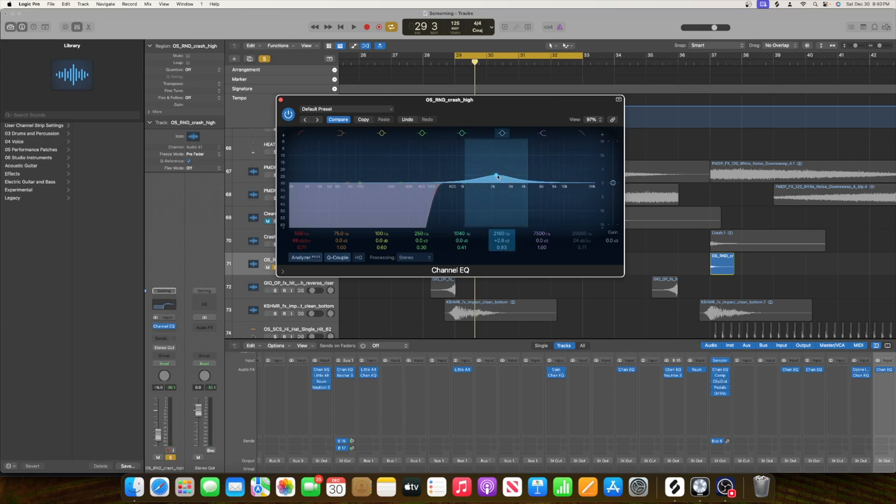
{"action": "key", "text": "space"}
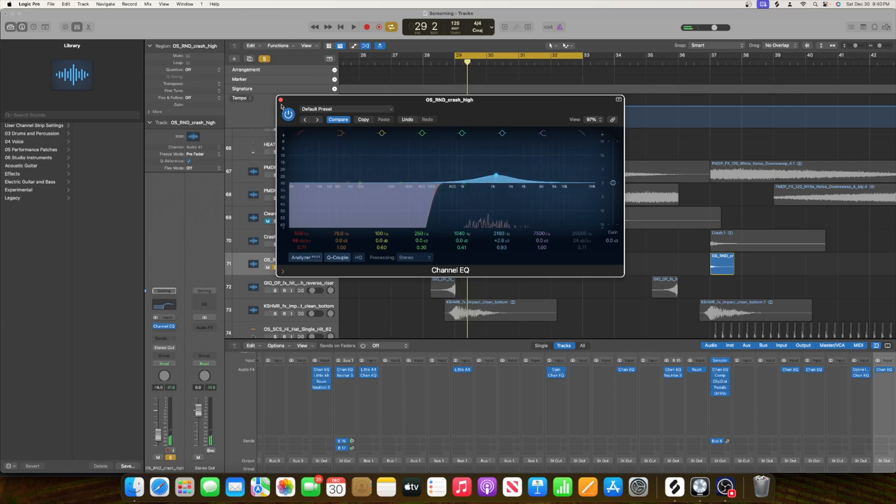
{"action": "left_click", "coordinate": [280, 101]}
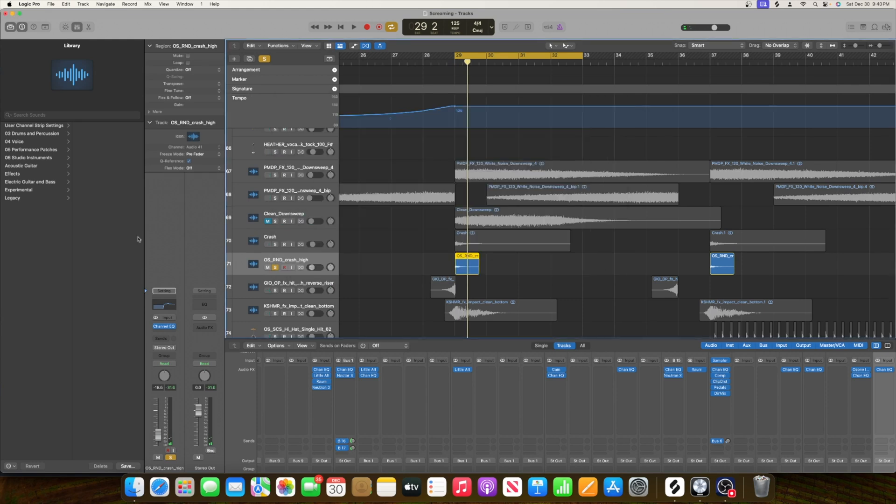
Step: Insert Native Instruments' Raum reverb after the EQ on OS_RND_crash_high, audition it with its initial settings, and close it
{"action": "left_click", "coordinate": [170, 333]}
{"action": "mouse_move", "coordinate": [193, 472]}
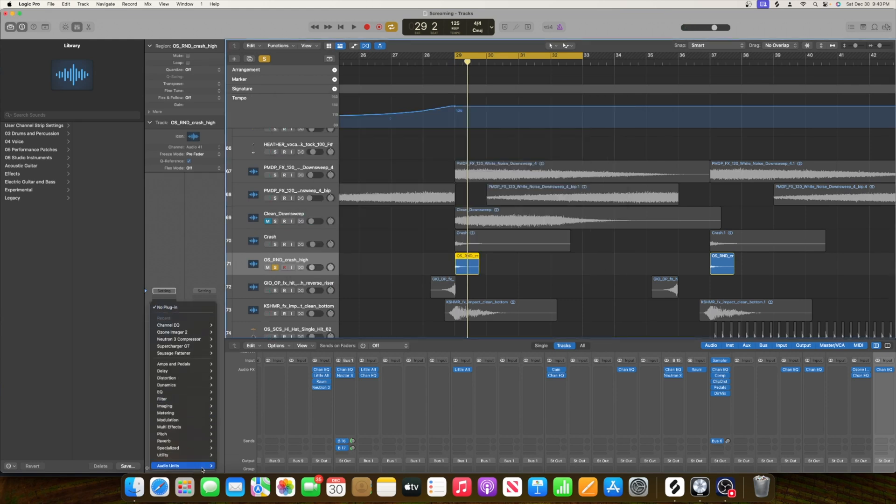
{"action": "mouse_move", "coordinate": [258, 453]}
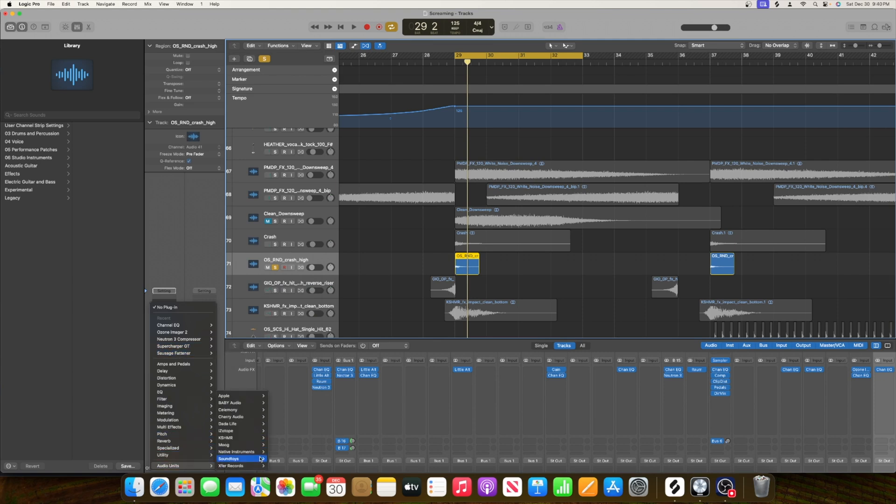
{"action": "mouse_move", "coordinate": [301, 423]}
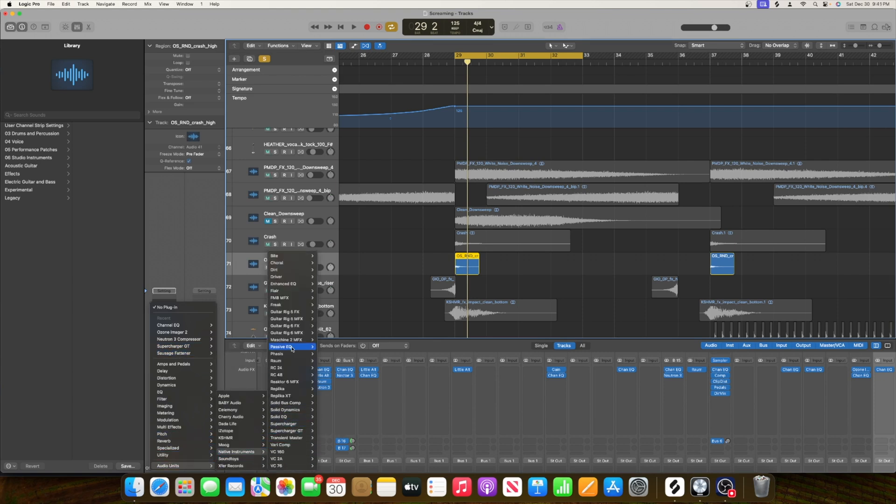
{"action": "left_click", "coordinate": [319, 361]}
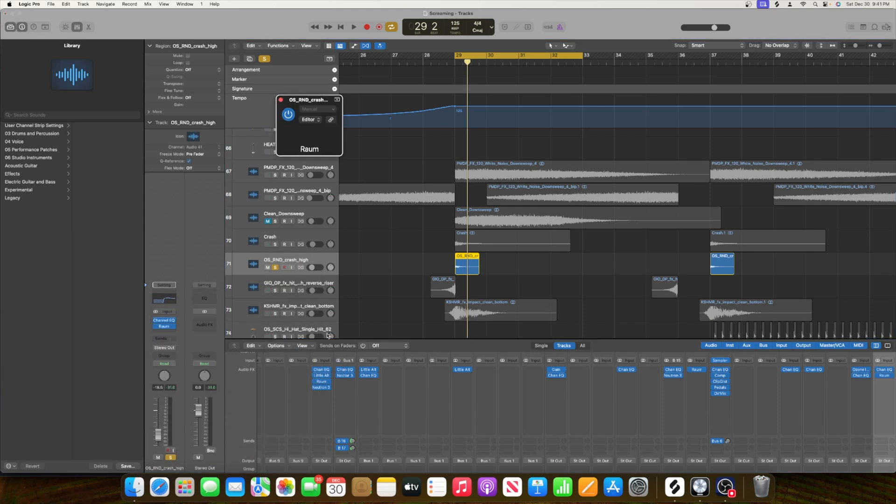
{"action": "key", "text": "space"}
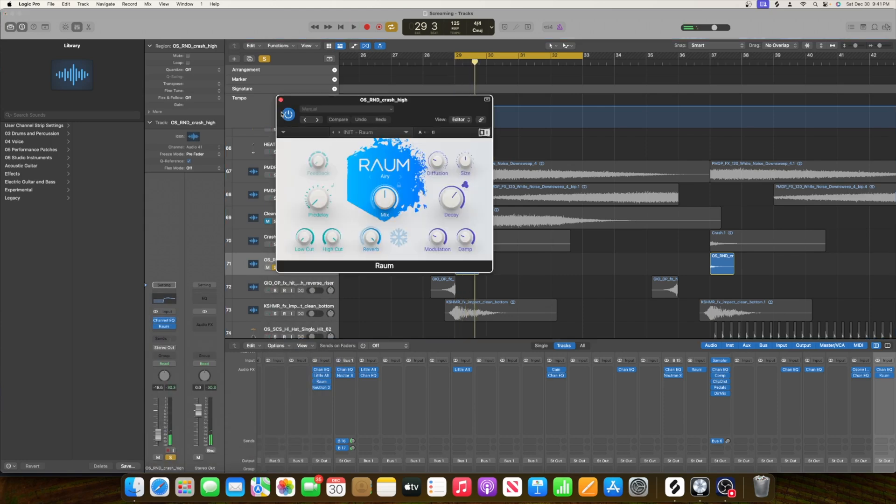
{"action": "left_click", "coordinate": [281, 100]}
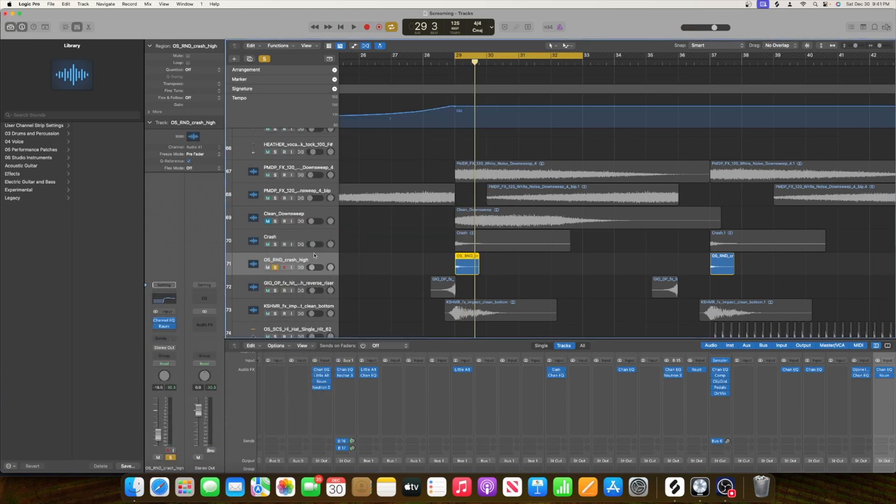
Step: Switch the solo to KSHMR_fx_impact_clean_bottom, move the cycle range earlier to cover the impact's start, and audition the selected track
{"action": "scroll", "coordinate": [302, 274], "scroll_direction": "down", "scroll_amount": 4}
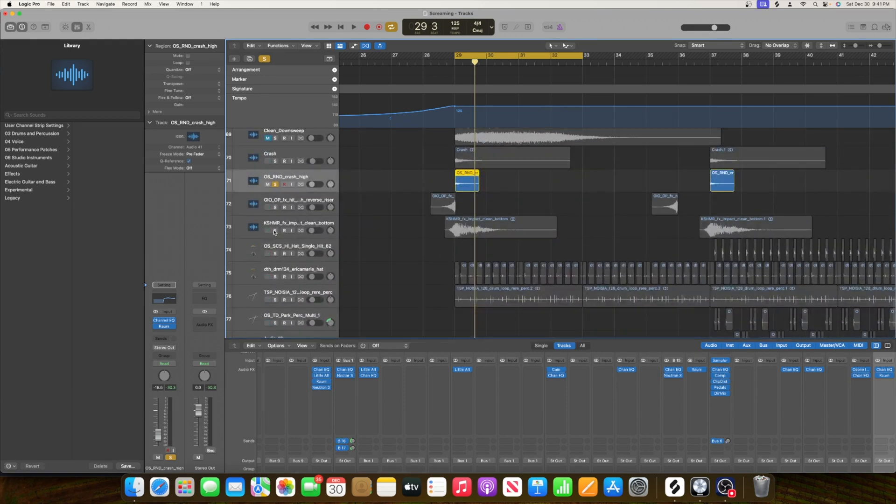
{"action": "left_click", "coordinate": [275, 232]}
{"action": "left_click_drag", "start_coordinate": [494, 53], "coordinate": [483, 54]}
{"action": "key", "text": "space"}
{"action": "key", "text": "space"}
{"action": "left_click", "coordinate": [300, 229]}
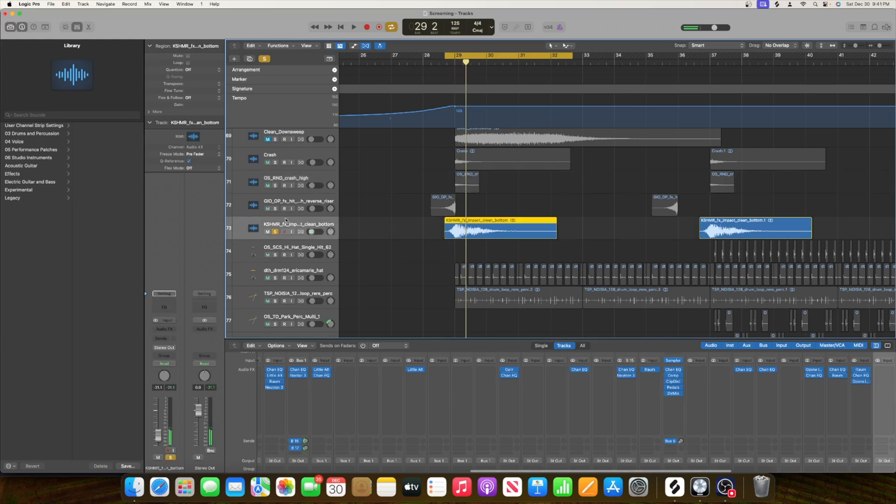
Step: Insert a Channel EQ on KSHMR_fx_impact_clean_bottom and play the impact to check its frequency spectrum
{"action": "left_click", "coordinate": [164, 305]}
{"action": "key", "text": "space"}
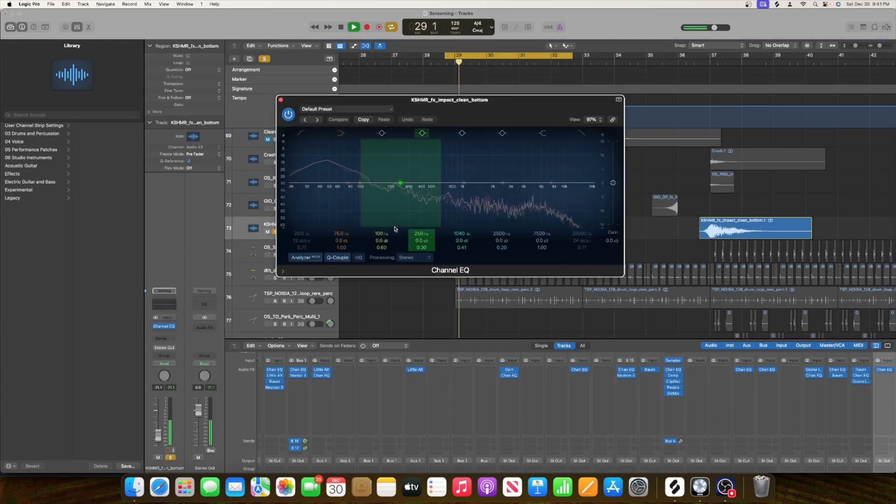
{"action": "key", "text": "space"}
{"action": "left_click", "coordinate": [281, 100]}
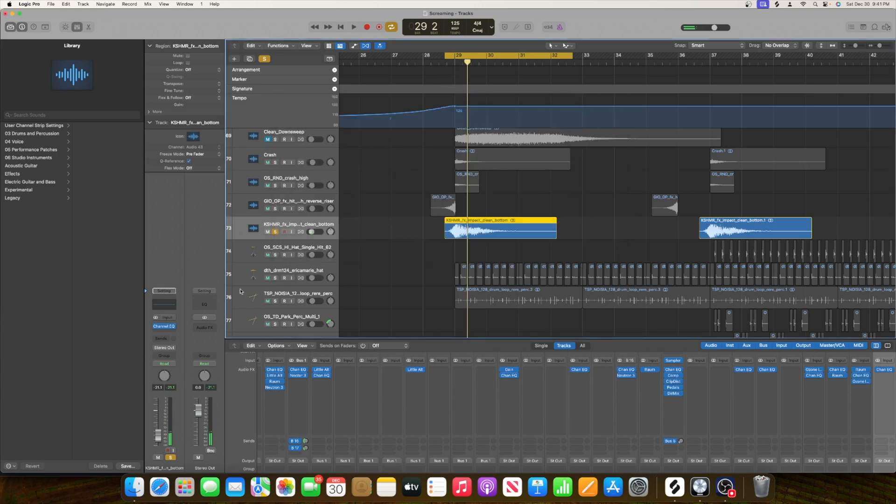
{"action": "key", "text": "space"}
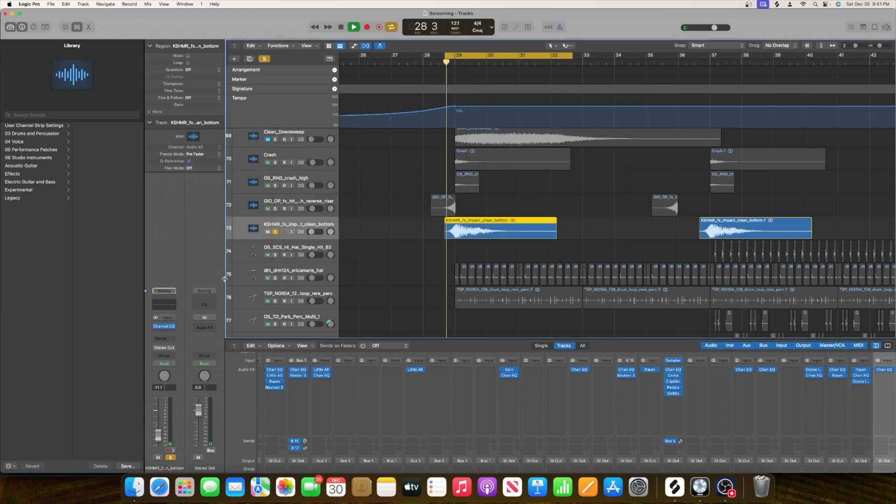
{"action": "left_click", "coordinate": [159, 306]}
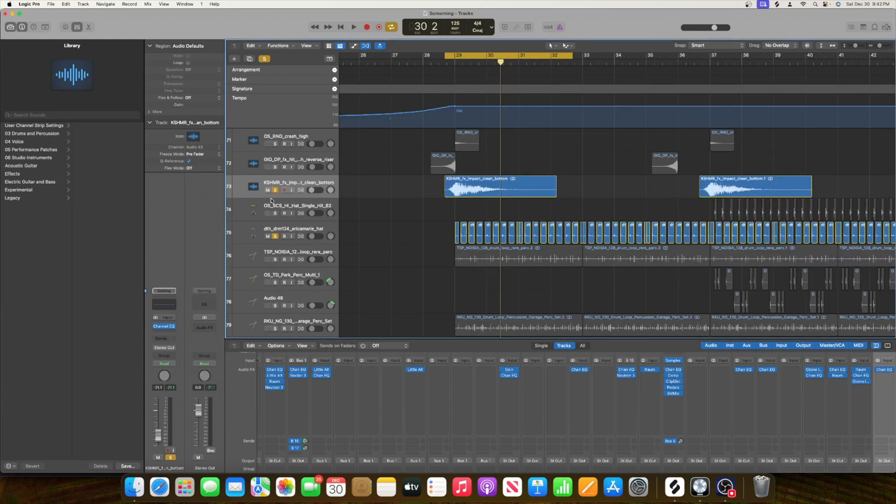
Step: Unsolo the KSHMR impact and add solos on the TSP_NOISIA loop, RKU_NG_130 garage percussion, OS_TD_Park_Perc_Multi_1 and Audio 48 tracks
{"action": "left_click", "coordinate": [274, 190]}
{"action": "scroll", "coordinate": [463, 318], "scroll_direction": "down", "scroll_amount": 2}
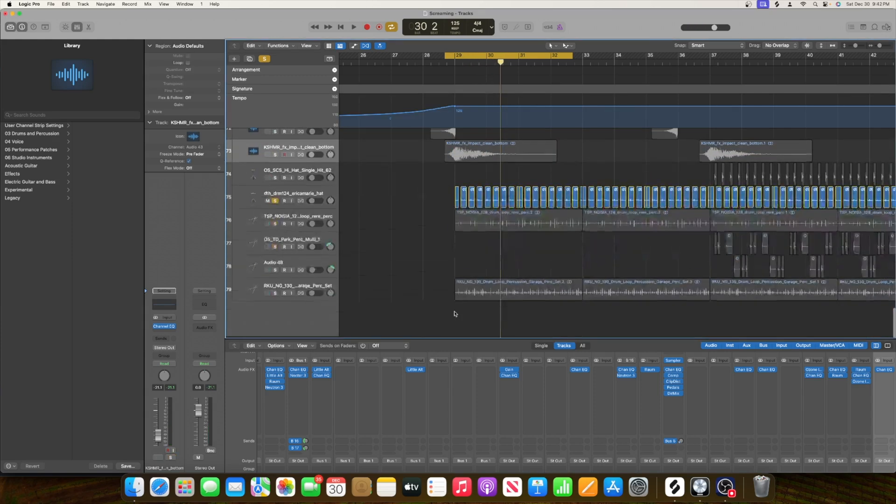
{"action": "left_click", "coordinate": [276, 227]}
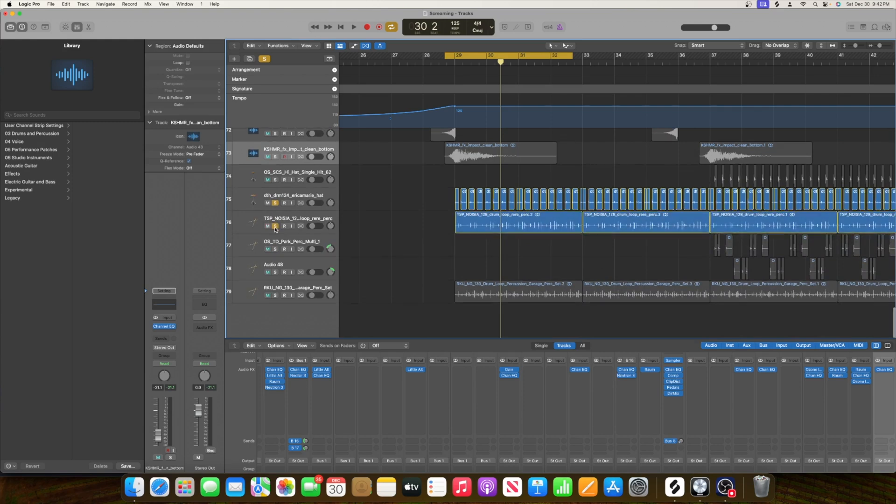
{"action": "left_click", "coordinate": [275, 296]}
{"action": "scroll", "coordinate": [415, 230], "scroll_direction": "right", "scroll_amount": 3}
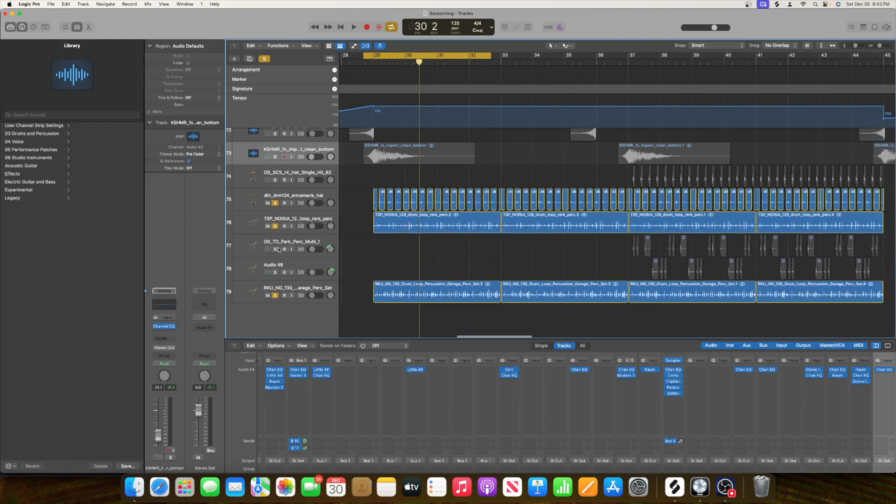
{"action": "left_click_drag", "start_coordinate": [277, 249], "coordinate": [275, 272]}
Step: Move the cycle range to bars 37–41, also solo OS_SCS_Hi_Hat_Single_Hit_62, and play the soloed hi-hat and percussion tracks together
{"action": "left_click_drag", "start_coordinate": [401, 57], "coordinate": [665, 53]}
{"action": "scroll", "coordinate": [514, 210], "scroll_direction": "right", "scroll_amount": 2}
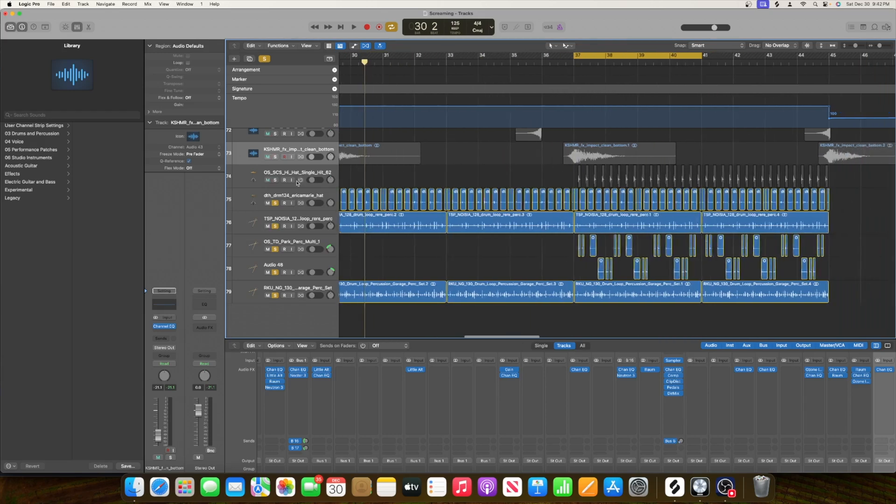
{"action": "left_click", "coordinate": [276, 181]}
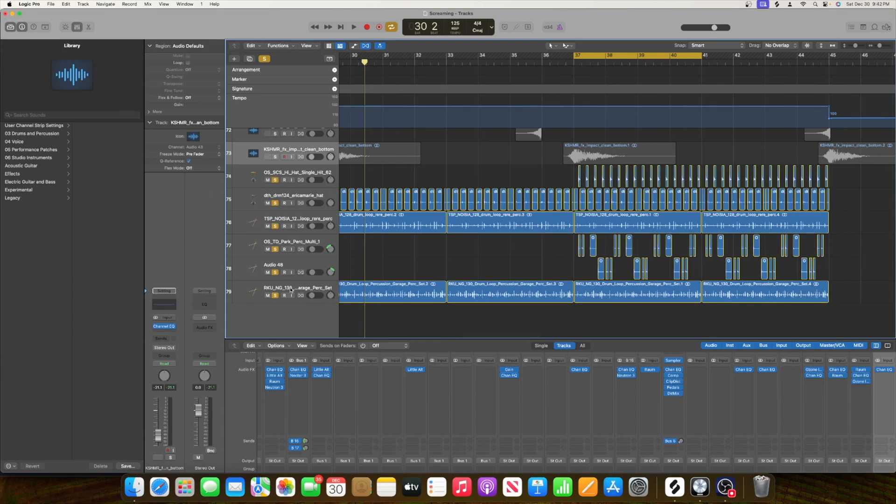
{"action": "key", "text": "space"}
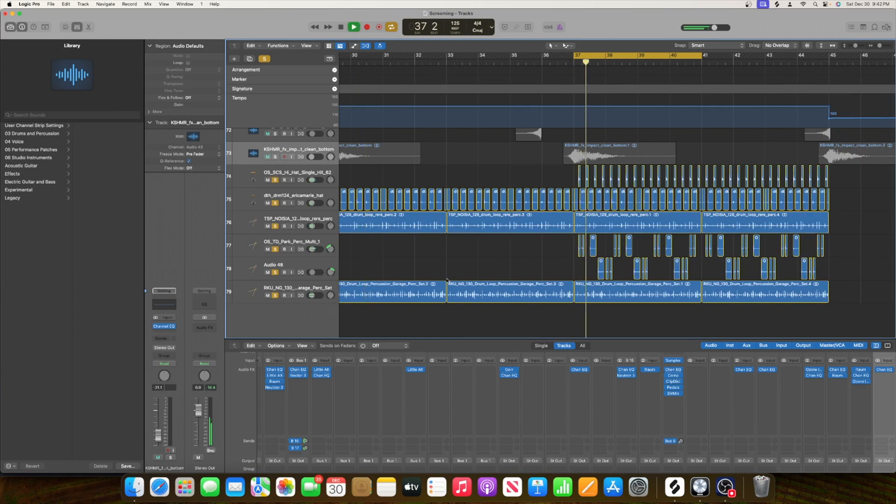
{"action": "scroll", "coordinate": [447, 280], "scroll_direction": "left", "scroll_amount": 1}
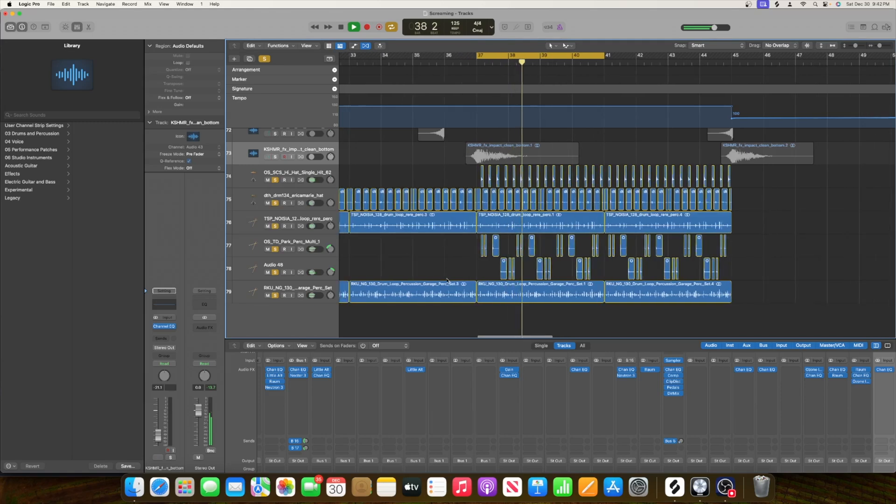
Step: Select the OS_SCS_Hi_Hat_Single_Hit_62 track and pan it slightly to the right while auditioning the soloed percussion
{"action": "key", "text": "space"}
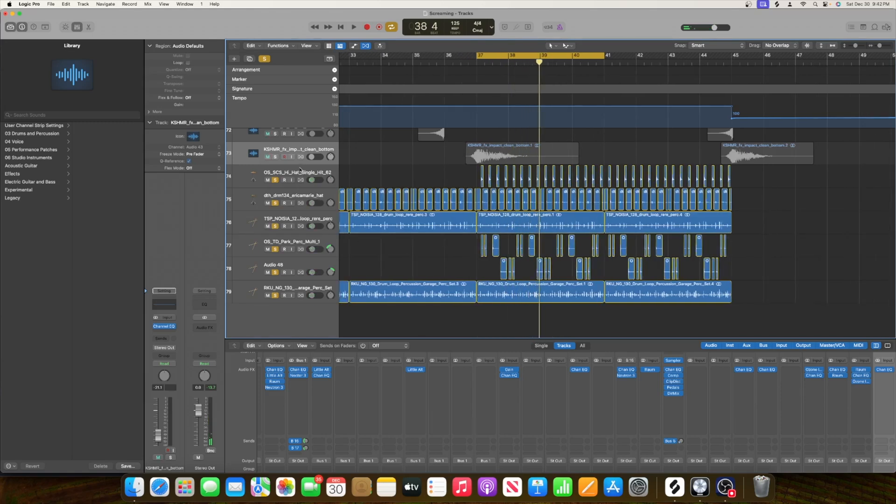
{"action": "left_click", "coordinate": [300, 169]}
{"action": "key", "text": "space"}
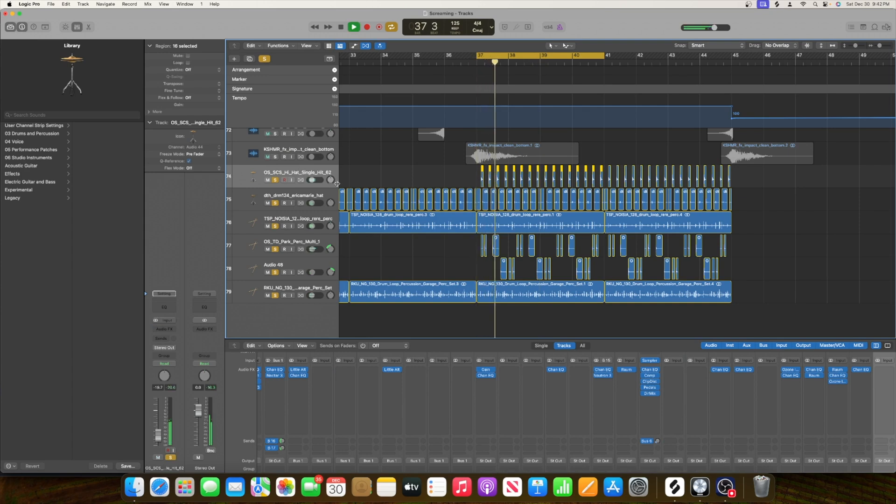
{"action": "key", "text": "space"}
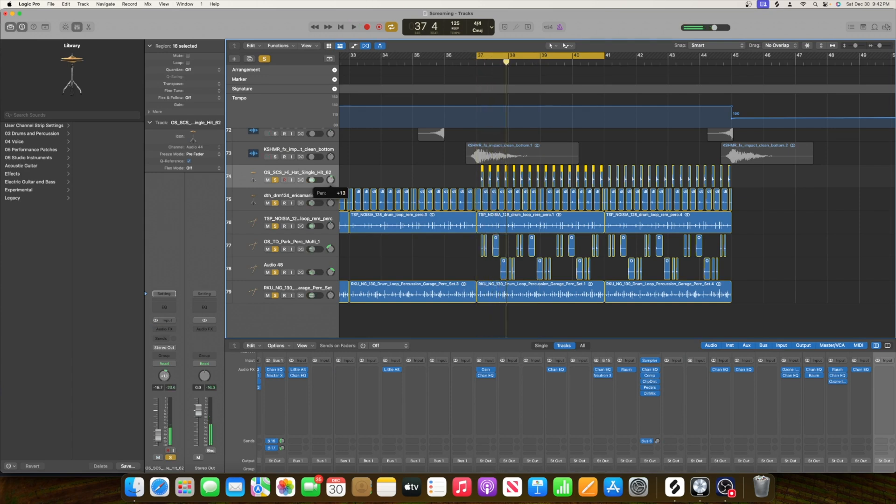
{"action": "key", "text": "space"}
{"action": "key", "text": "space"}
Step: Leave only dth_drm124_ericamarie_hat soloed and audition it within the cycle range
{"action": "left_click_drag", "start_coordinate": [275, 226], "coordinate": [275, 296]}
{"action": "left_click", "coordinate": [275, 180]}
{"action": "key", "text": "space"}
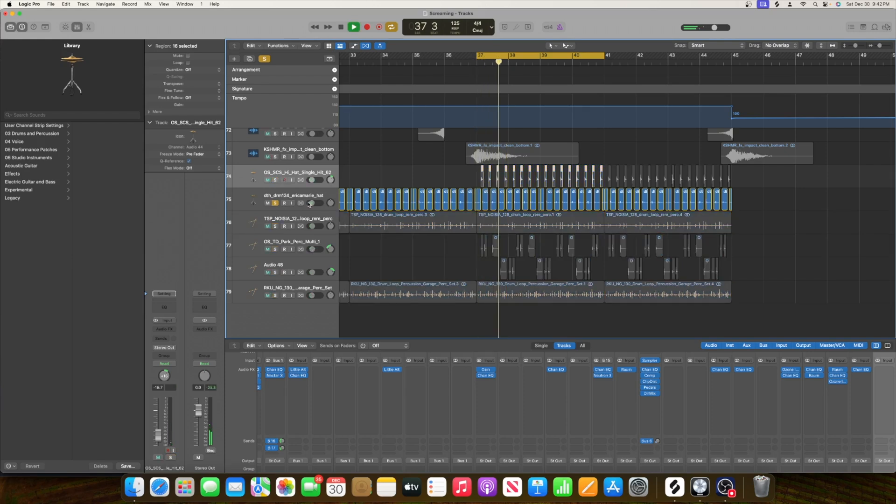
{"action": "key", "text": "space"}
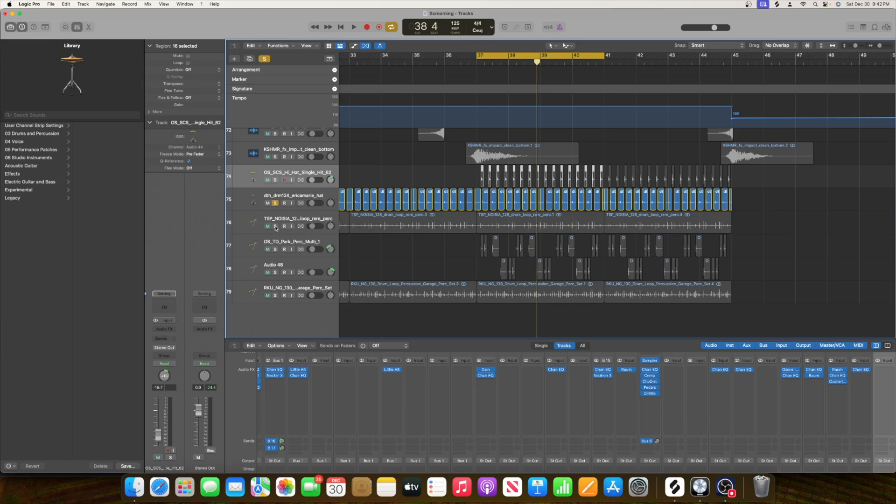
Step: Move the solo from the dth_drm124 hat to the TSP_NOISIA loop, also solo the RKU_NG_130 garage percussion, and pan the RKU track to +25
{"action": "left_click", "coordinate": [276, 229]}
{"action": "left_click", "coordinate": [275, 203]}
{"action": "key", "text": "space"}
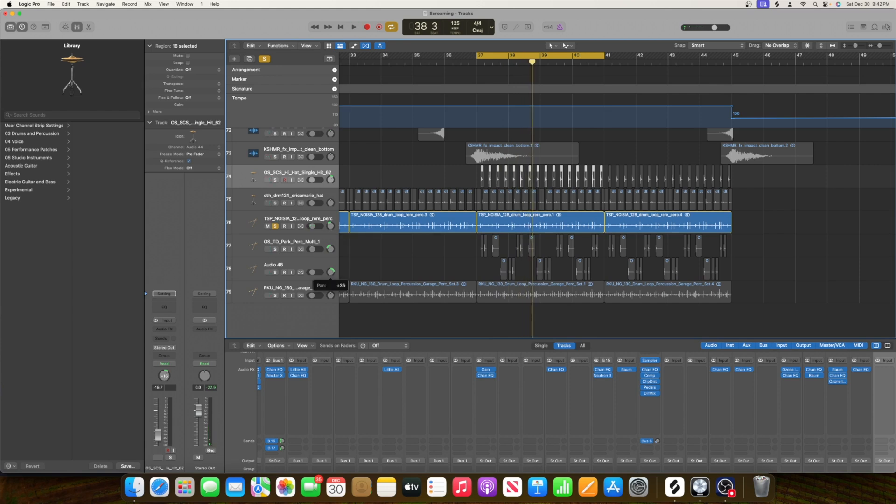
{"action": "left_click", "coordinate": [276, 296]}
{"action": "key", "text": "space"}
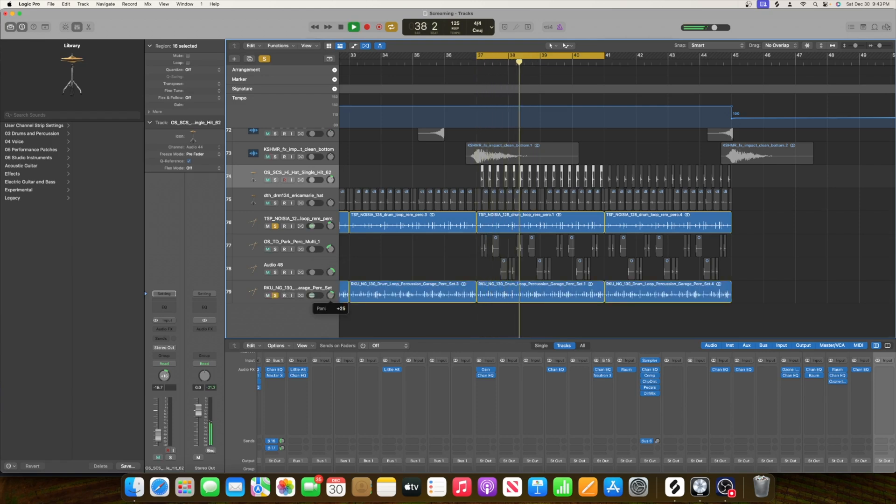
{"action": "scroll", "coordinate": [359, 236], "scroll_direction": "up", "scroll_amount": 3}
{"action": "key", "text": "space"}
Step: Solo both hi-hat tracks, OS_TD_Park_Perc_Multi_1 and Audio 48 again and audition the full panned percussion group
{"action": "left_click", "coordinate": [276, 205]}
{"action": "left_click", "coordinate": [275, 228]}
{"action": "left_click_drag", "start_coordinate": [273, 277], "coordinate": [275, 291]}
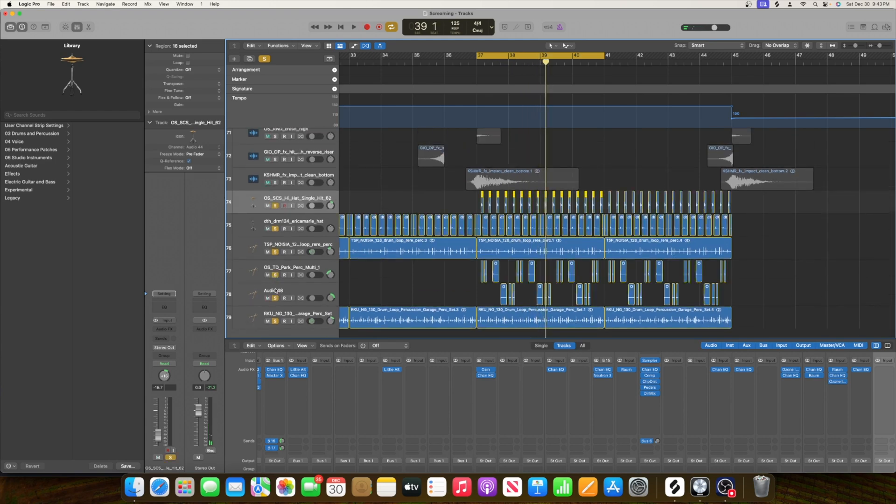
{"action": "scroll", "coordinate": [339, 257], "scroll_direction": "down", "scroll_amount": 3}
{"action": "key", "text": "space"}
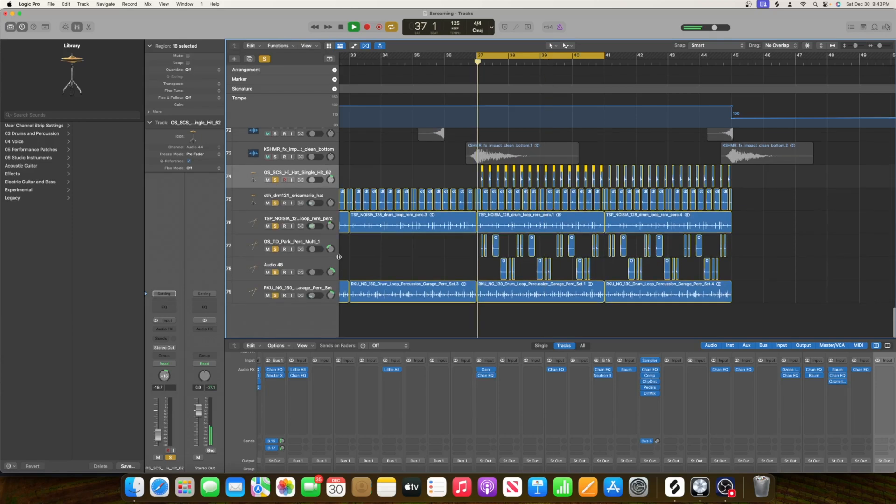
{"action": "key", "text": "space"}
Step: Keep only OS_SCS_Hi_Hat_Single_Hit_62 soloed, insert a Channel EQ on it, and start playback
{"action": "left_click_drag", "start_coordinate": [276, 204], "coordinate": [275, 295]}
{"action": "scroll", "coordinate": [294, 174], "scroll_direction": "left", "scroll_amount": 2}
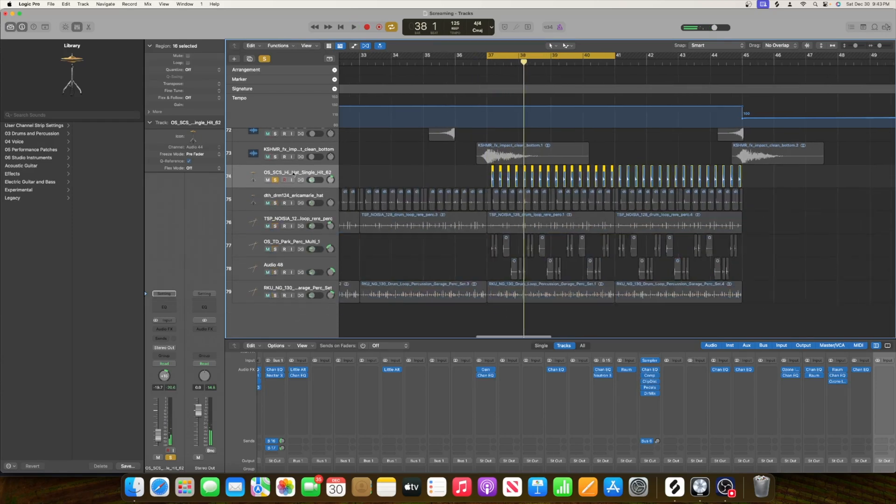
{"action": "left_click", "coordinate": [166, 308]}
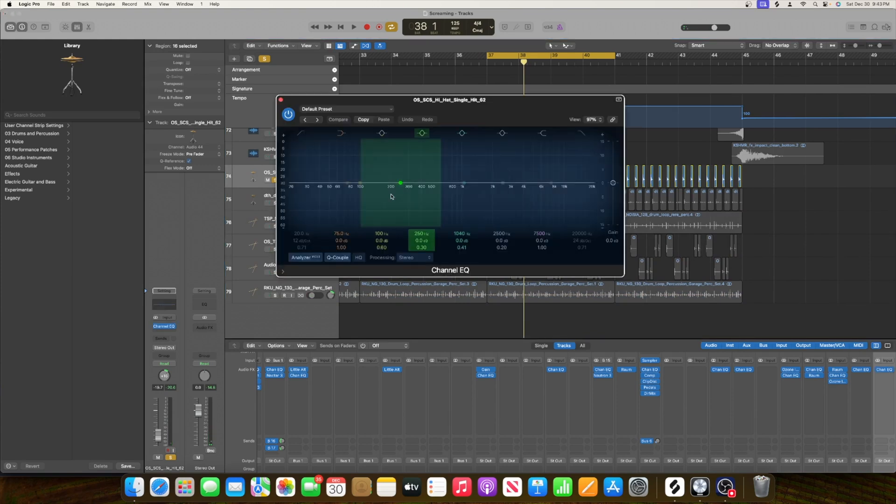
{"action": "key", "text": "space"}
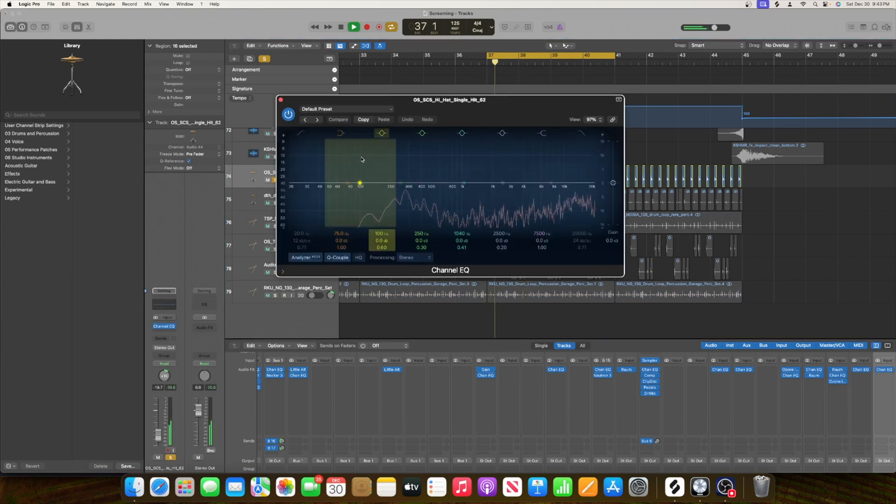
Step: Low-cut the hi-hat below about 190 Hz, and boost 2640 Hz by 2.6 dB and 316 Hz by 2.7 dB with a Q of 1.00
{"action": "left_click", "coordinate": [302, 134]}
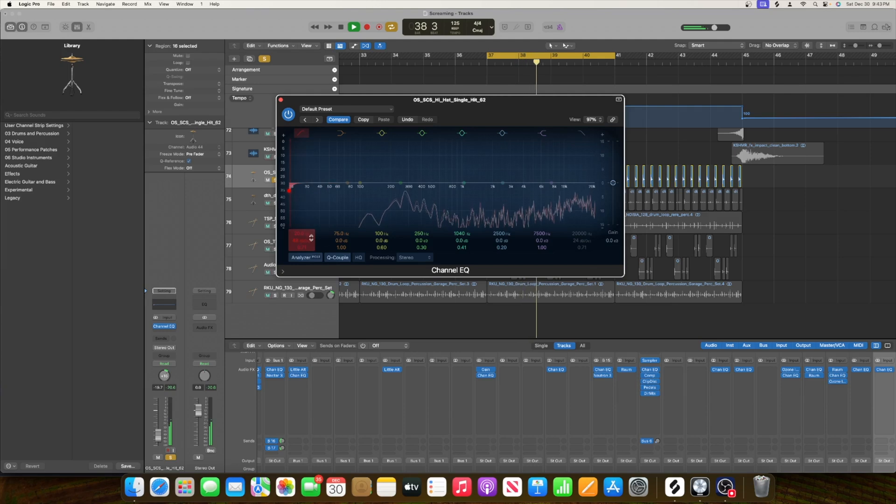
{"action": "left_click_drag", "start_coordinate": [296, 190], "coordinate": [375, 191]}
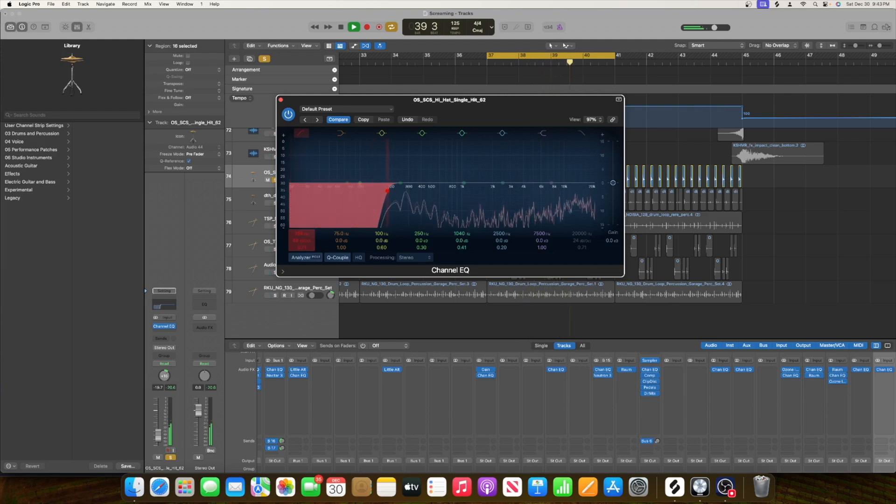
{"action": "mouse_move", "coordinate": [502, 186]}
{"action": "left_mouse_down"}
{"action": "mouse_move", "coordinate": [476, 169]}
{"action": "mouse_move", "coordinate": [505, 176]}
{"action": "left_mouse_up"}
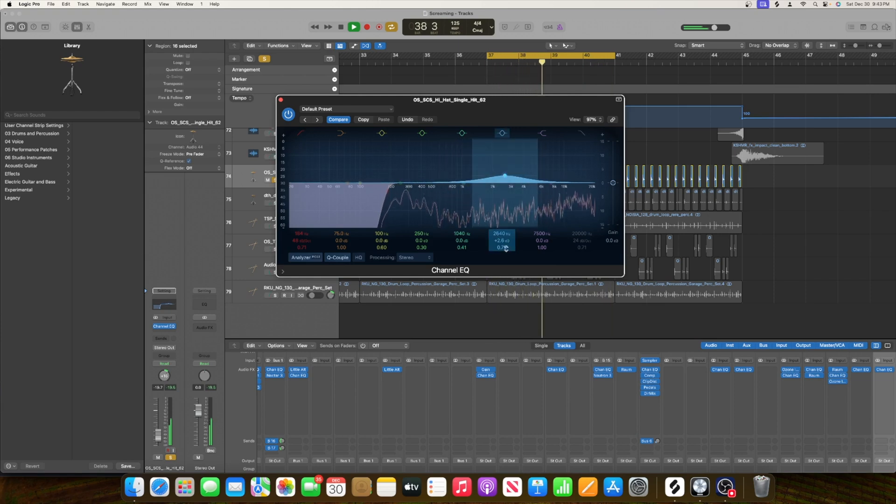
{"action": "left_click_drag", "start_coordinate": [404, 182], "coordinate": [411, 178]}
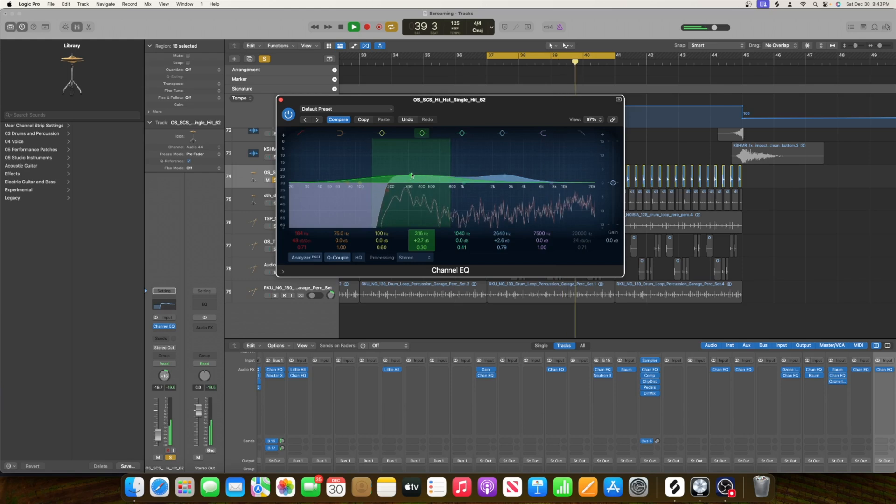
{"action": "left_click_drag", "start_coordinate": [420, 249], "coordinate": [420, 243]}
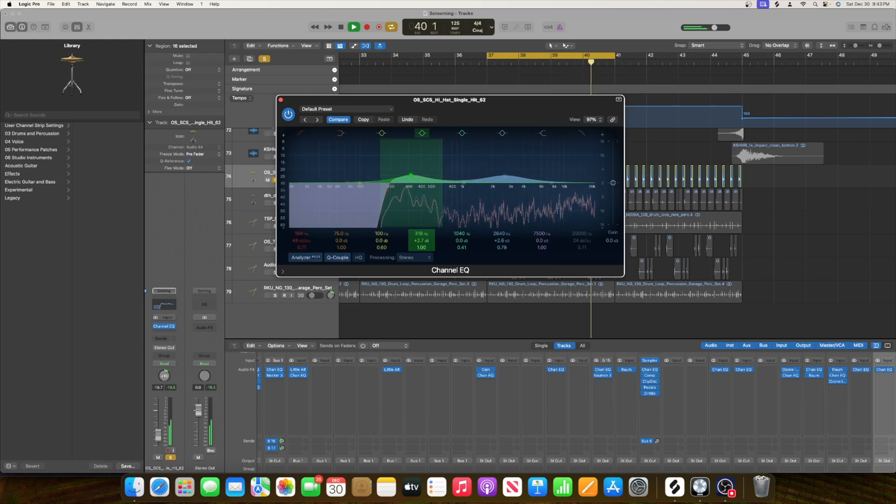
{"action": "left_click", "coordinate": [281, 100]}
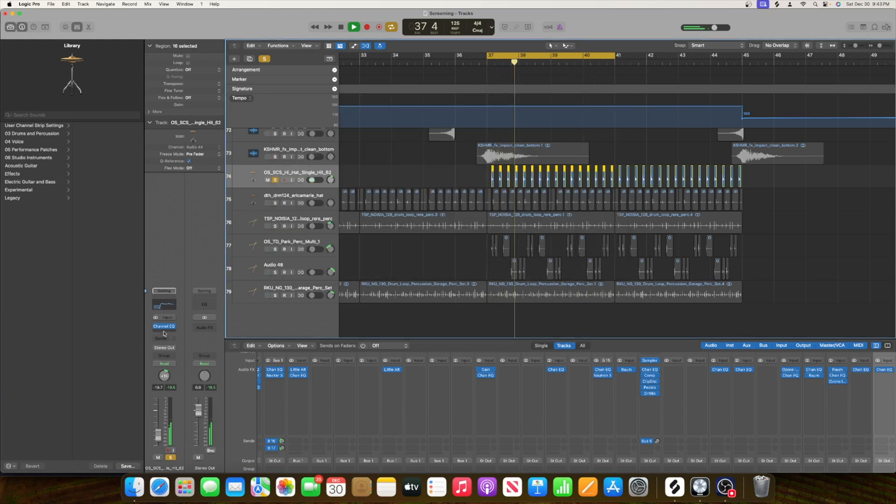
Step: Switch the solo to dth_drm124_ericamarie_hat, select that track, and insert a Channel EQ on it during playback
{"action": "left_click", "coordinate": [275, 203]}
{"action": "left_click", "coordinate": [275, 180]}
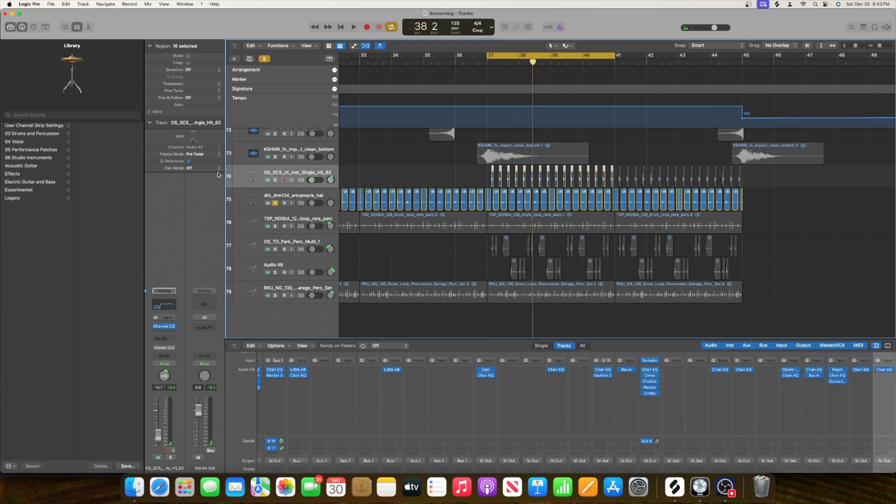
{"action": "left_click", "coordinate": [306, 196]}
{"action": "key", "text": "space"}
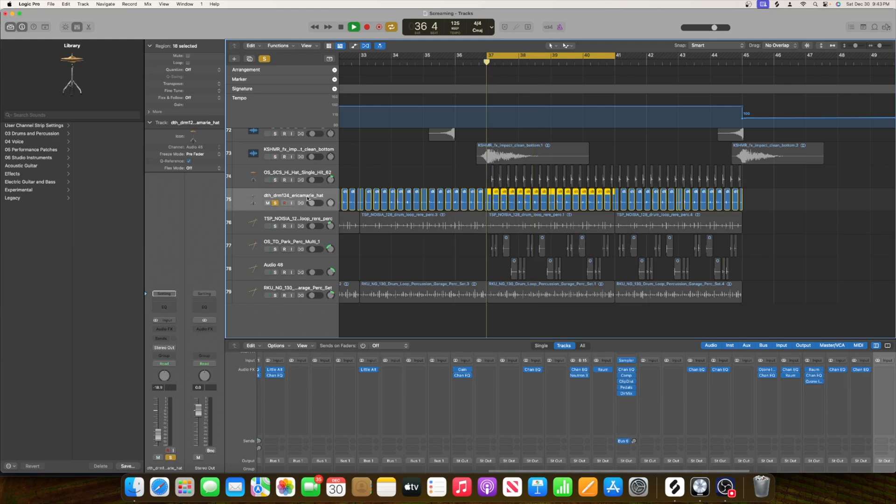
{"action": "left_click", "coordinate": [160, 309]}
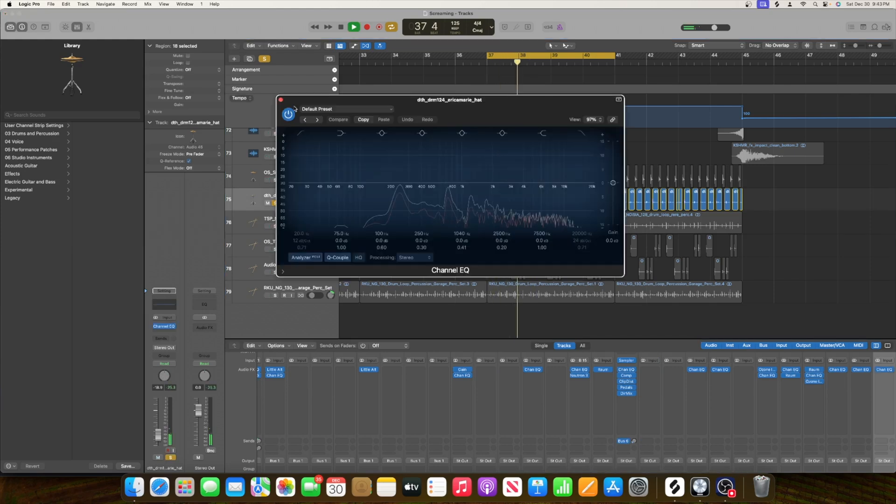
Step: Low-cut the ericamarie hat at about 160 Hz with a 48 dB/oct slope, and boost 450 Hz by 2.8 dB and 2800 Hz by about 4.6 dB
{"action": "left_click", "coordinate": [300, 134]}
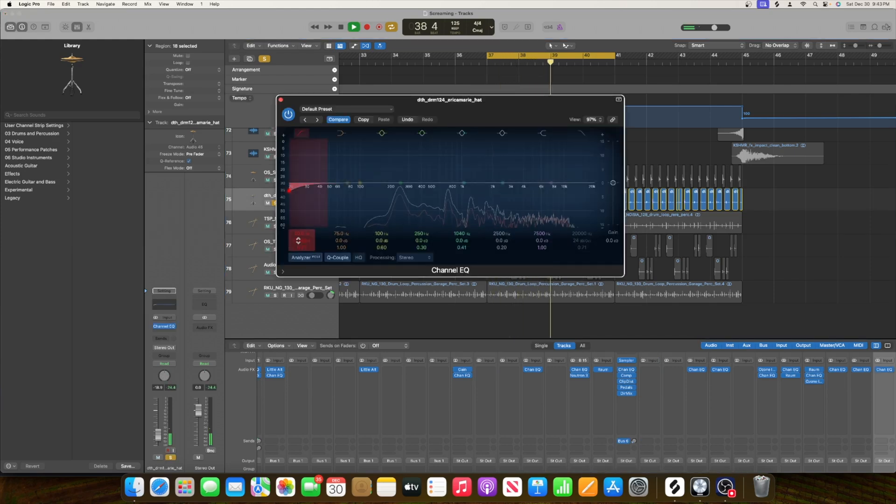
{"action": "left_click_drag", "start_coordinate": [298, 233], "coordinate": [298, 210]}
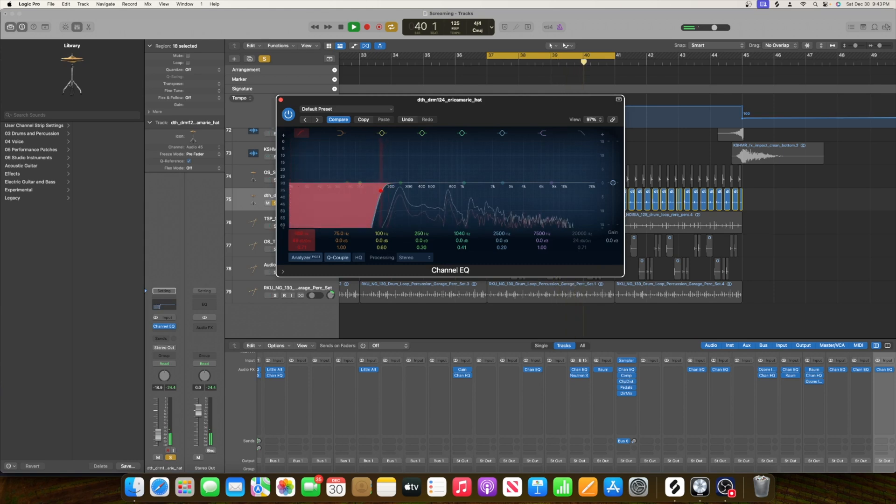
{"action": "left_click_drag", "start_coordinate": [400, 183], "coordinate": [427, 175]}
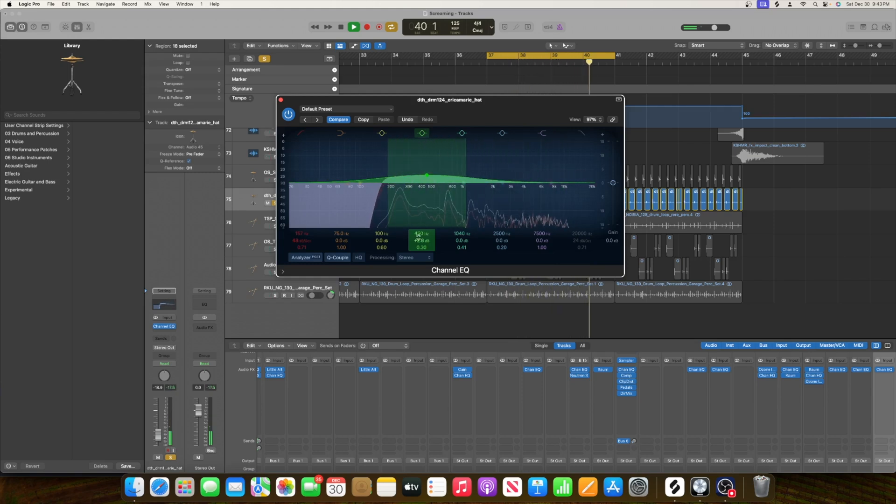
{"action": "left_click_drag", "start_coordinate": [503, 183], "coordinate": [508, 163]}
{"action": "left_click_drag", "start_coordinate": [502, 248], "coordinate": [502, 233]}
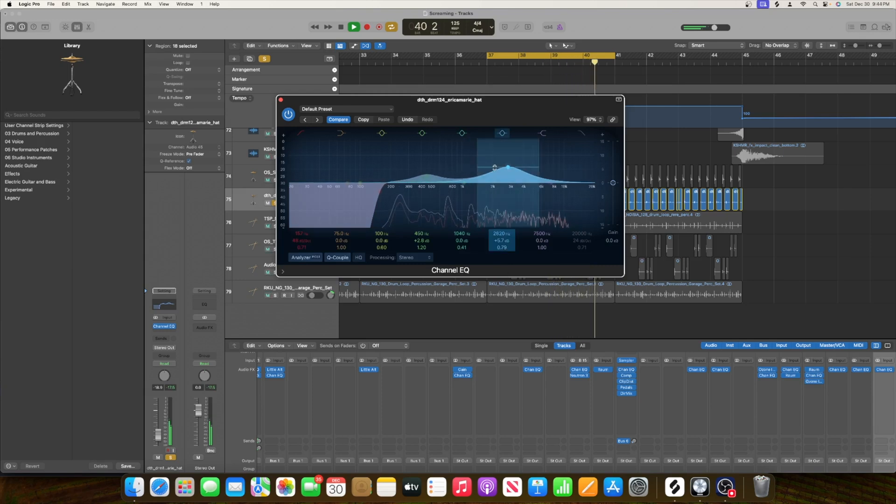
{"action": "left_click_drag", "start_coordinate": [508, 170], "coordinate": [507, 172]}
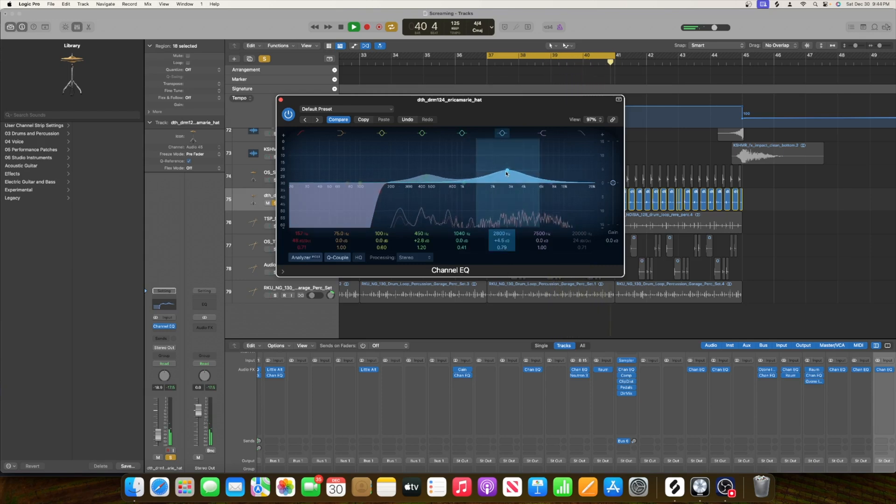
{"action": "left_click", "coordinate": [280, 100]}
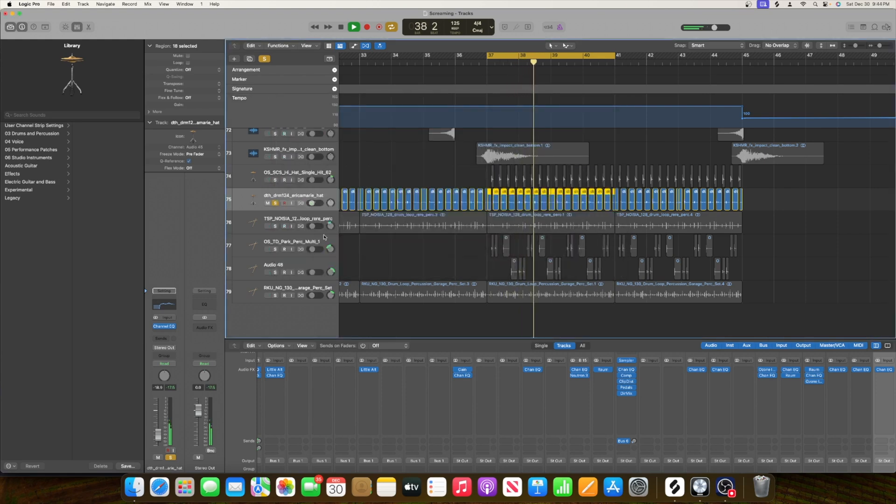
{"action": "key", "text": "space"}
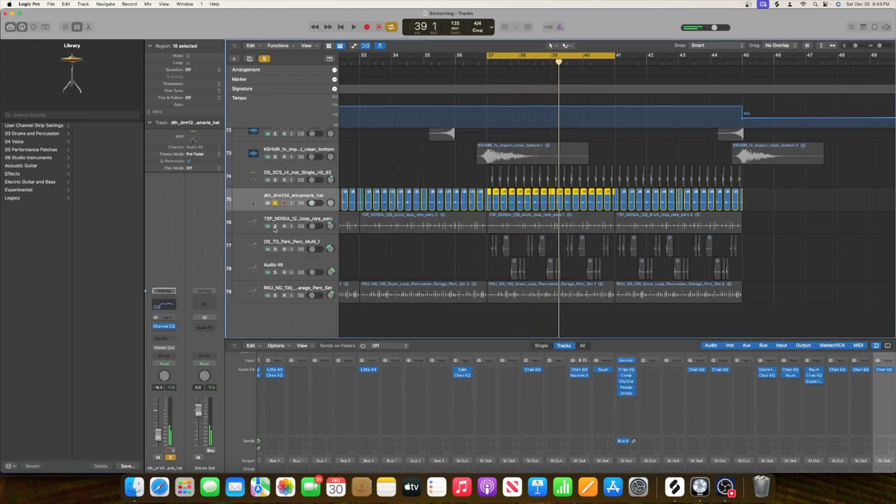
{"action": "left_click", "coordinate": [275, 226]}
{"action": "left_click", "coordinate": [275, 226]}
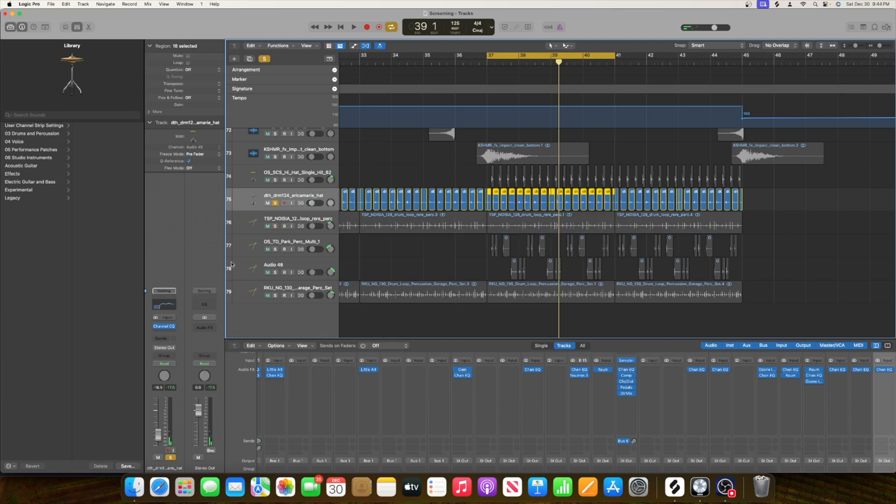
Step: Insert iZotope's Neutron 3 Compressor after the ericamarie hat's EQ and lower its threshold to about -20 dB, with attack 2.0 and release 6.5
{"action": "left_click", "coordinate": [166, 332]}
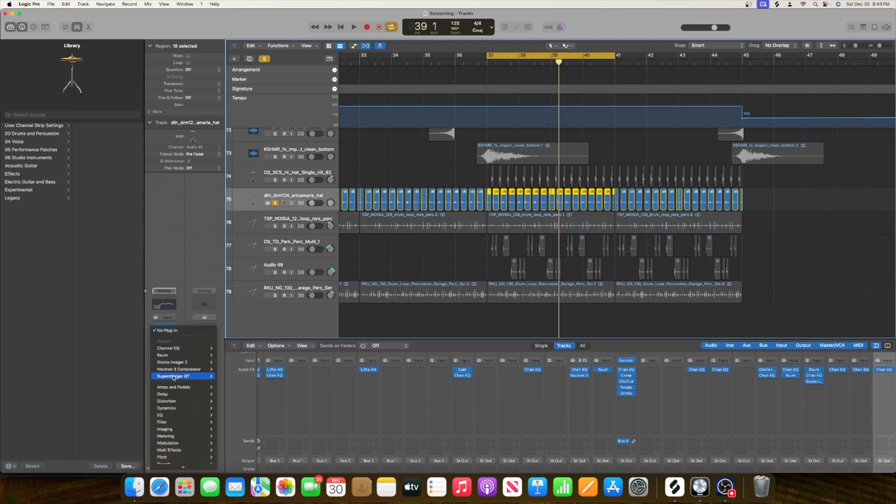
{"action": "mouse_move", "coordinate": [171, 362]}
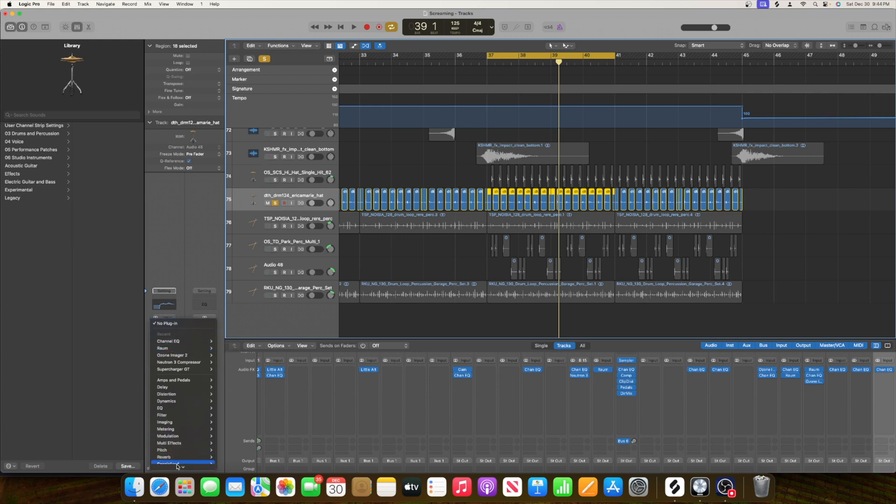
{"action": "mouse_move", "coordinate": [168, 466]}
{"action": "mouse_move", "coordinate": [243, 453]}
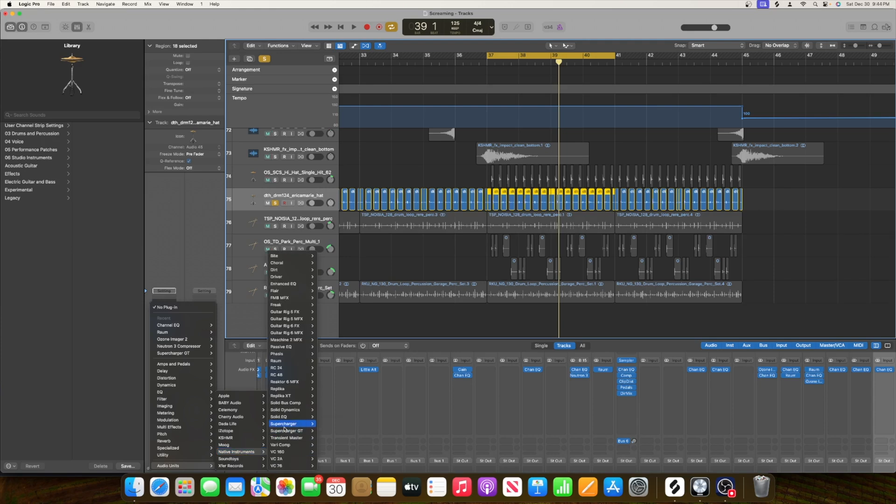
{"action": "mouse_move", "coordinate": [294, 358]}
{"action": "mouse_move", "coordinate": [294, 442]}
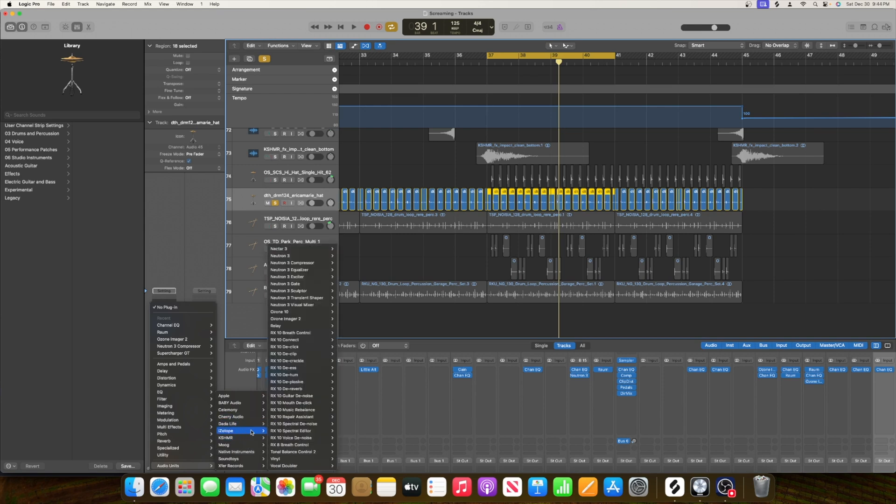
{"action": "left_click", "coordinate": [346, 263]}
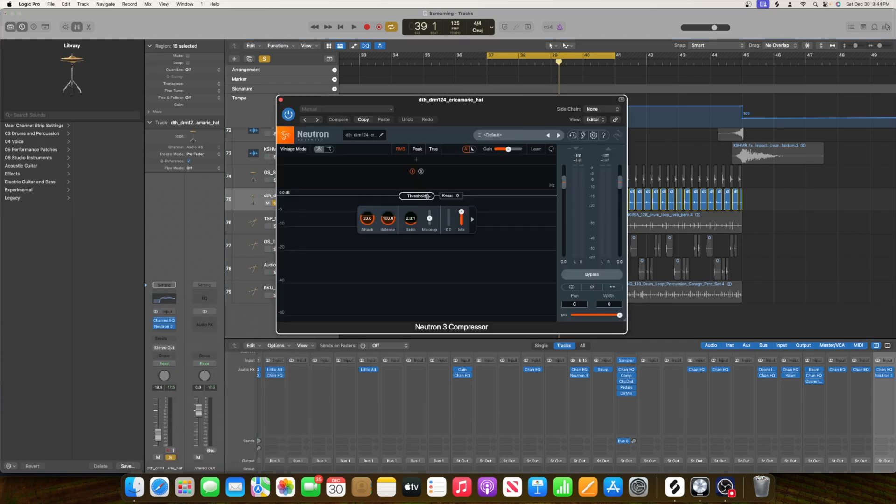
{"action": "key", "text": "space"}
{"action": "left_click_drag", "start_coordinate": [427, 196], "coordinate": [415, 242]}
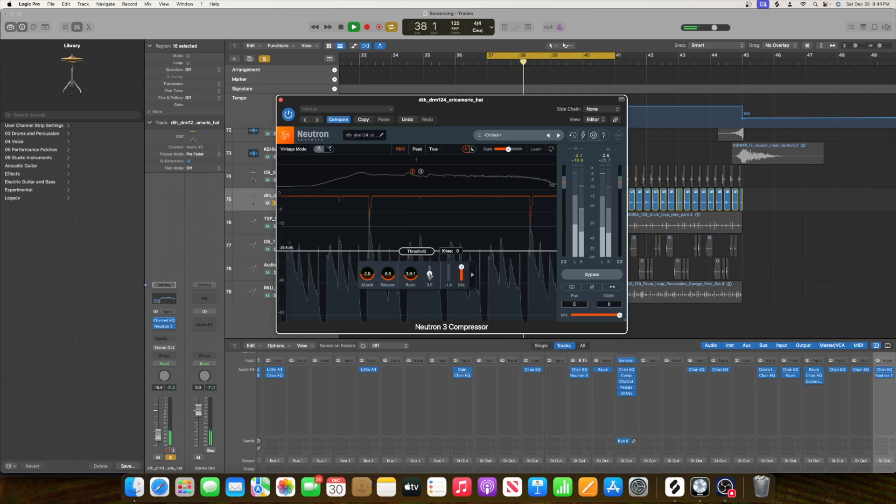
Step: Raise the makeup gain of the ericamarie hat's compressor to about 2.2 dB
{"action": "left_click_drag", "start_coordinate": [429, 278], "coordinate": [430, 278]}
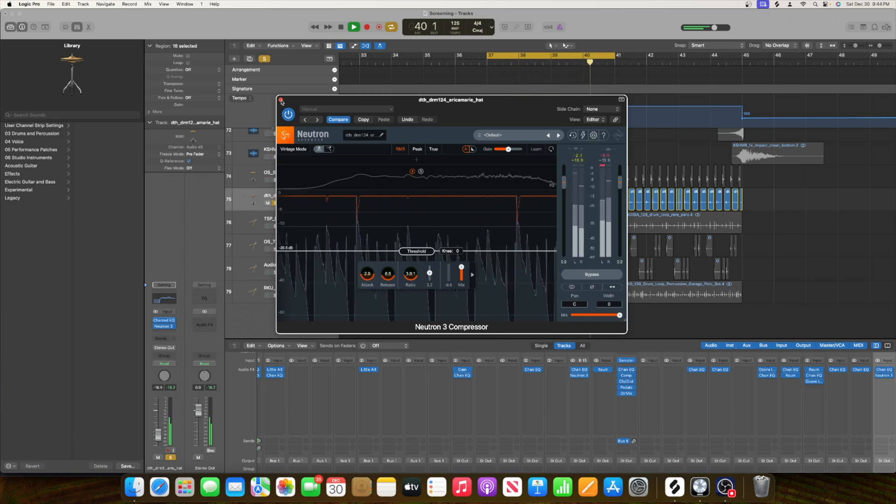
{"action": "left_click", "coordinate": [281, 100]}
Step: Switch the solo to the TSP_NOISIA_128 drum loop, select that track, and insert a Channel EQ on it
{"action": "left_click", "coordinate": [276, 226]}
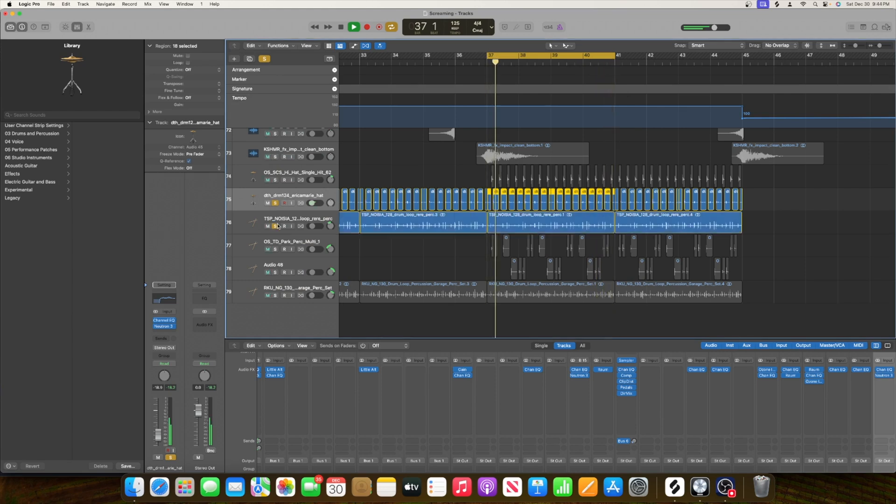
{"action": "left_click", "coordinate": [276, 204]}
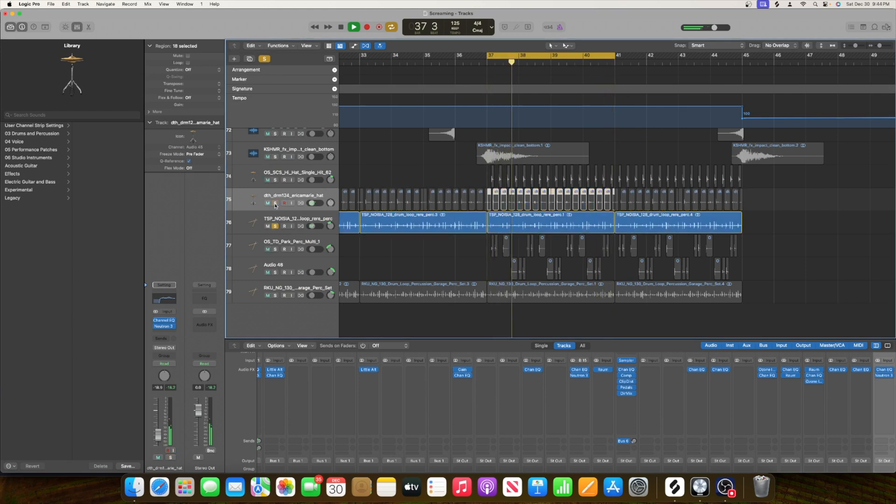
{"action": "left_click", "coordinate": [297, 229]}
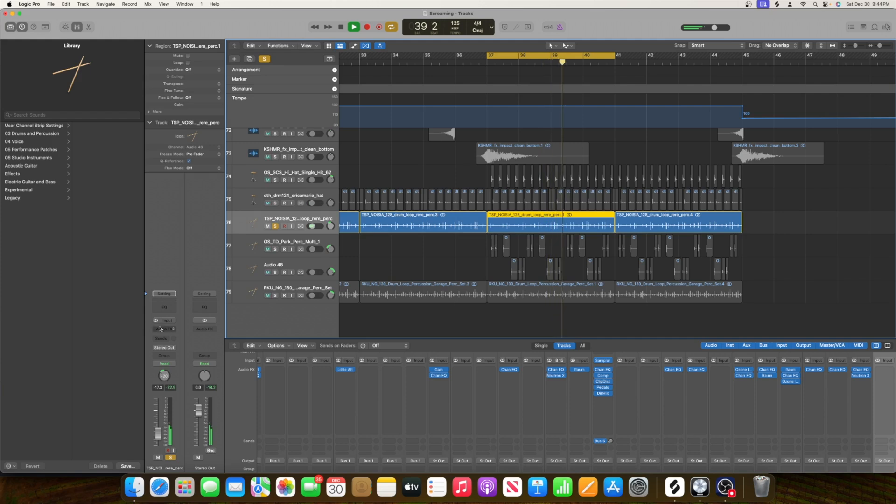
{"action": "left_click", "coordinate": [163, 306]}
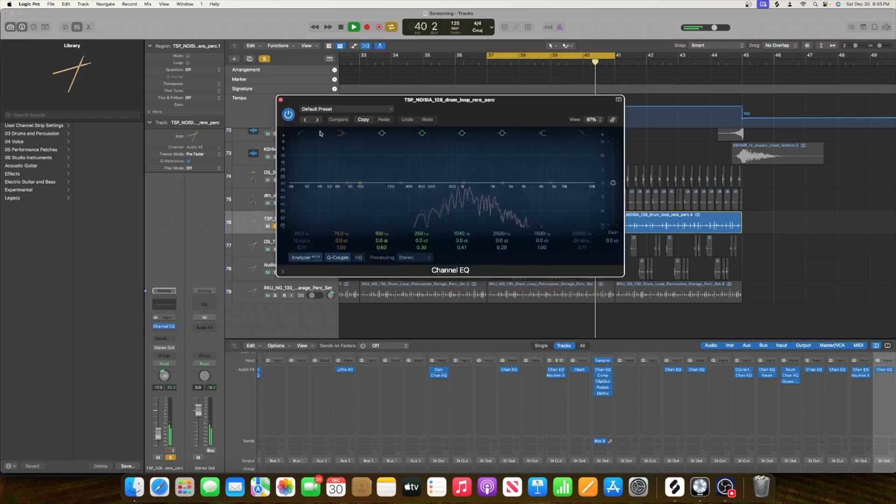
Step: Low-cut the TSP_NOISIA loop below about 175 Hz with a steep slope, and boost about 1390 Hz by roughly 3.2 dB
{"action": "left_click", "coordinate": [299, 133]}
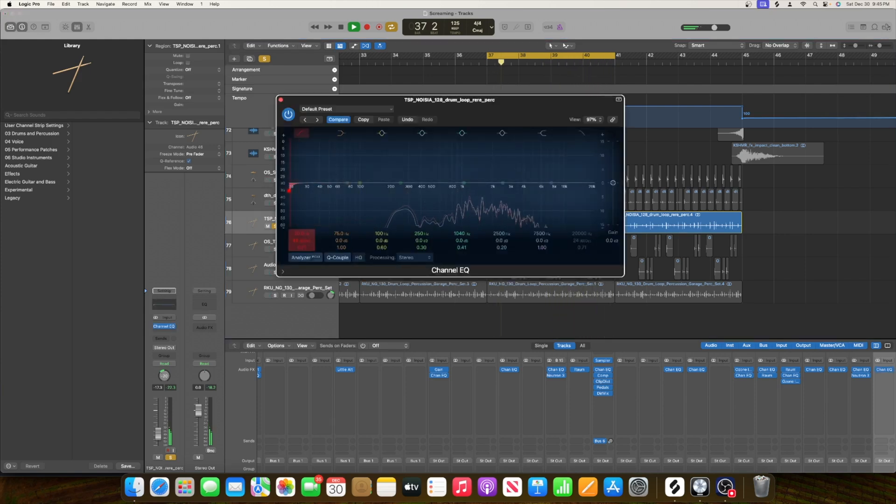
{"action": "left_click_drag", "start_coordinate": [302, 233], "coordinate": [302, 196]}
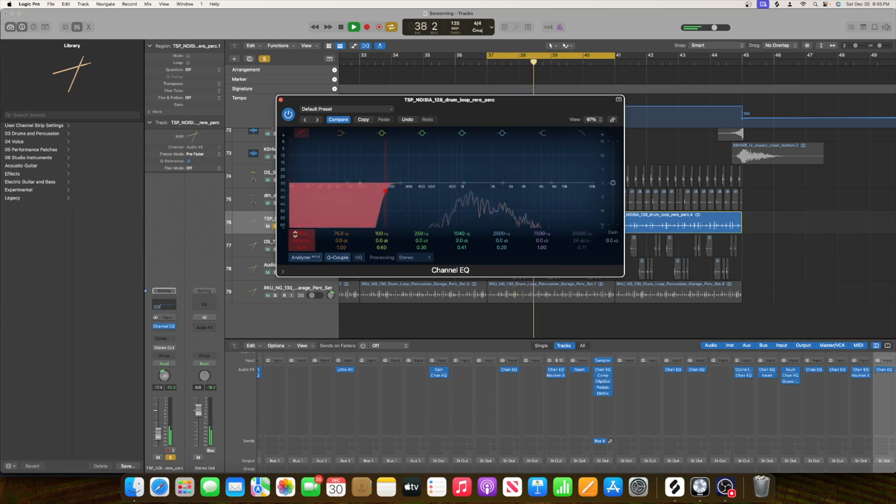
{"action": "left_click_drag", "start_coordinate": [464, 183], "coordinate": [483, 174]}
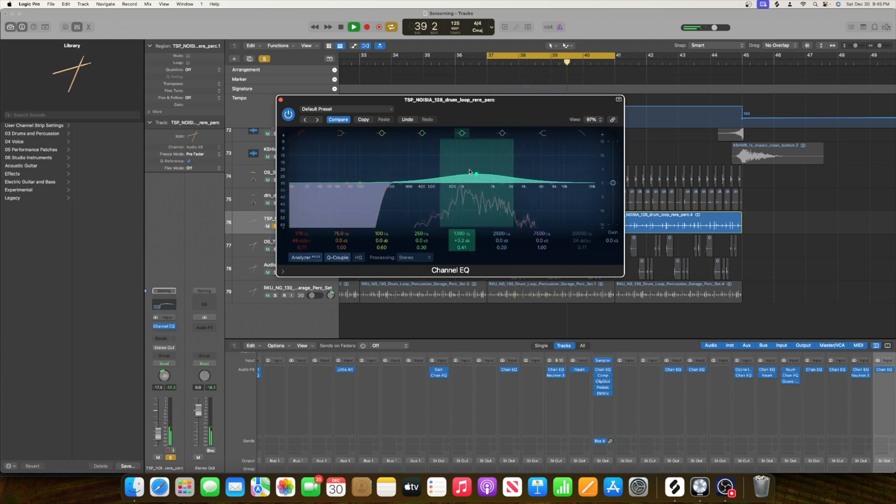
{"action": "left_click", "coordinate": [281, 100]}
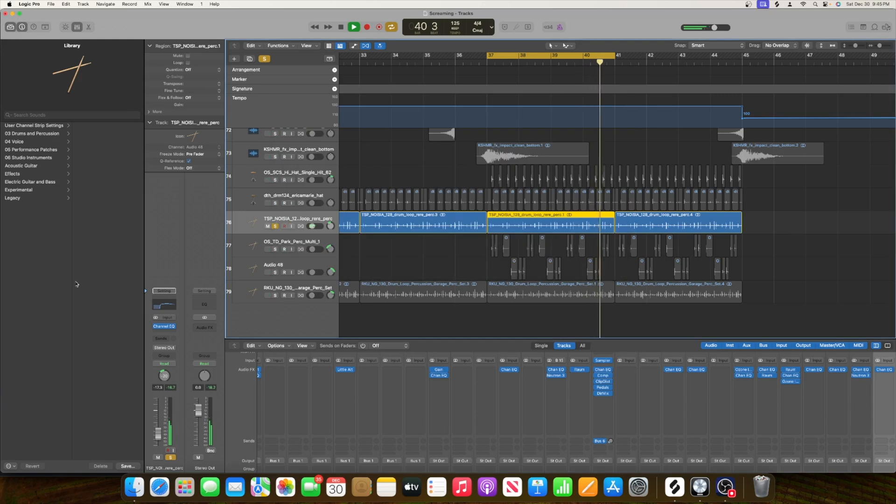
Step: Insert a stereo Neutron 3 Compressor on the TSP_NOISIA loop with threshold about -15.6 dB, attack 1.4, release 11.4 and ratio about 3.2:1
{"action": "left_click", "coordinate": [164, 332]}
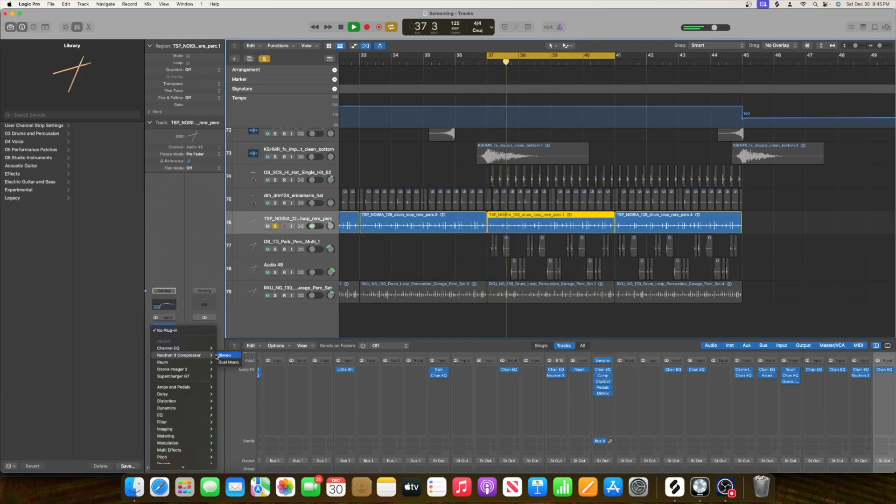
{"action": "left_click", "coordinate": [229, 356]}
{"action": "left_click_drag", "start_coordinate": [424, 196], "coordinate": [425, 241]}
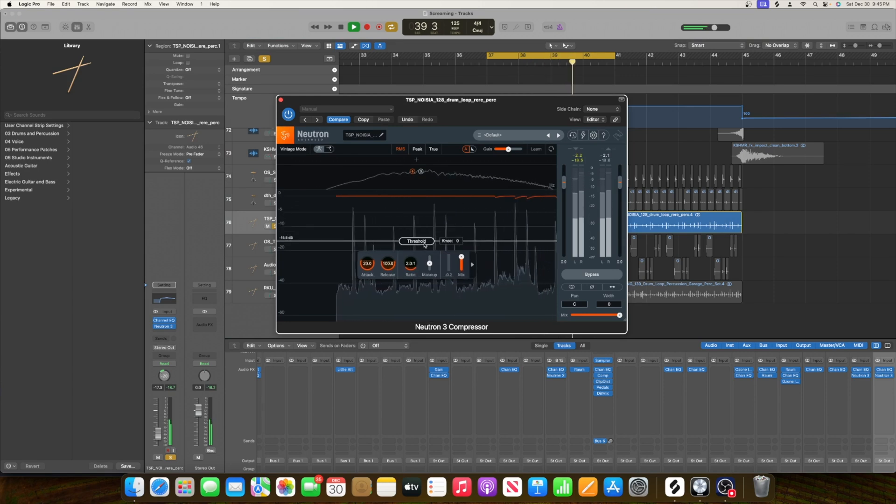
{"action": "left_click_drag", "start_coordinate": [388, 264], "coordinate": [417, 262]}
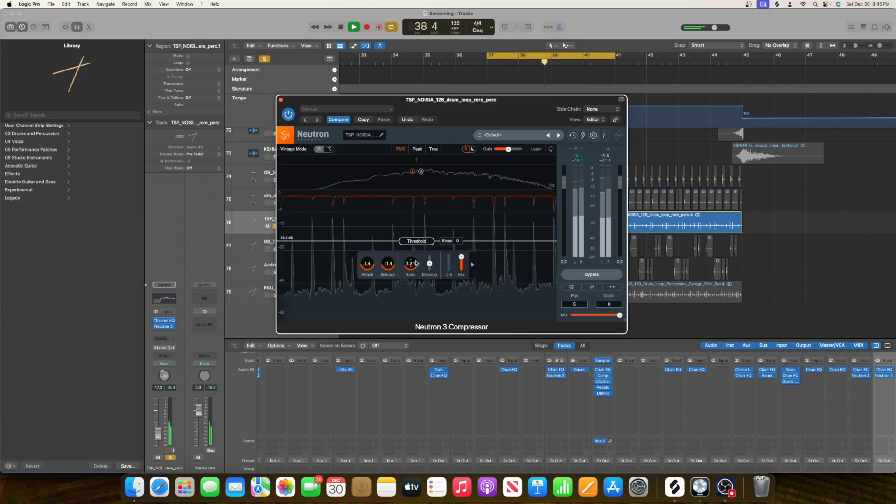
{"action": "left_click", "coordinate": [281, 100]}
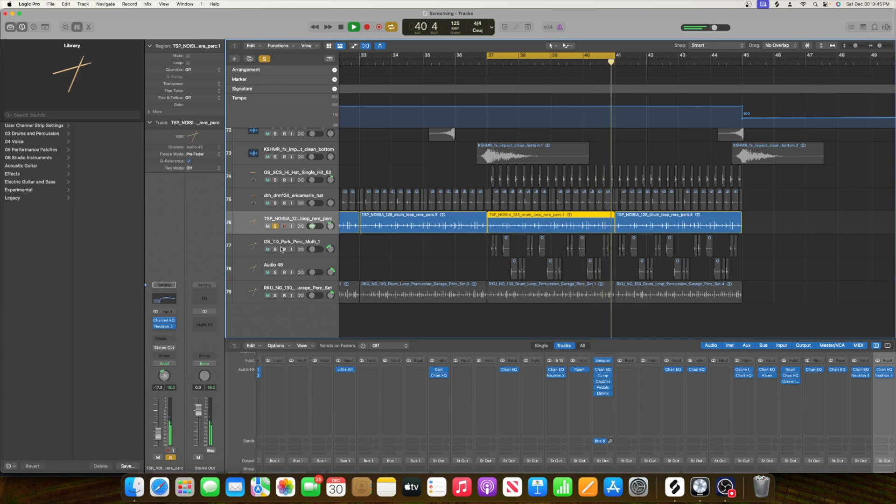
Step: Switch the solo to OS_TD_Park_Perc_Multi_1, select that track, and insert a Channel EQ on it
{"action": "left_click", "coordinate": [276, 249]}
{"action": "left_click", "coordinate": [275, 227]}
{"action": "left_click", "coordinate": [294, 240]}
{"action": "left_click", "coordinate": [164, 304]}
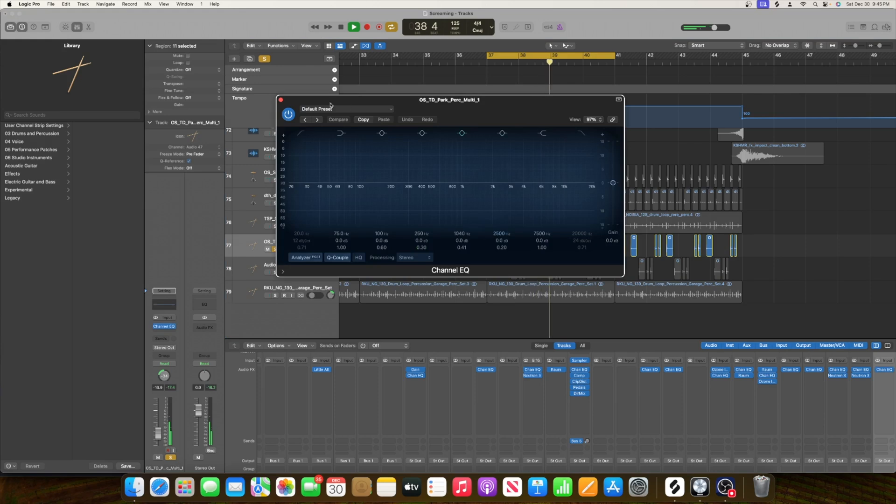
Step: Low-cut the park percussion at 159 Hz with a 48 dB/oct slope, and boost 1370 Hz by 2.5 dB
{"action": "left_click", "coordinate": [299, 135]}
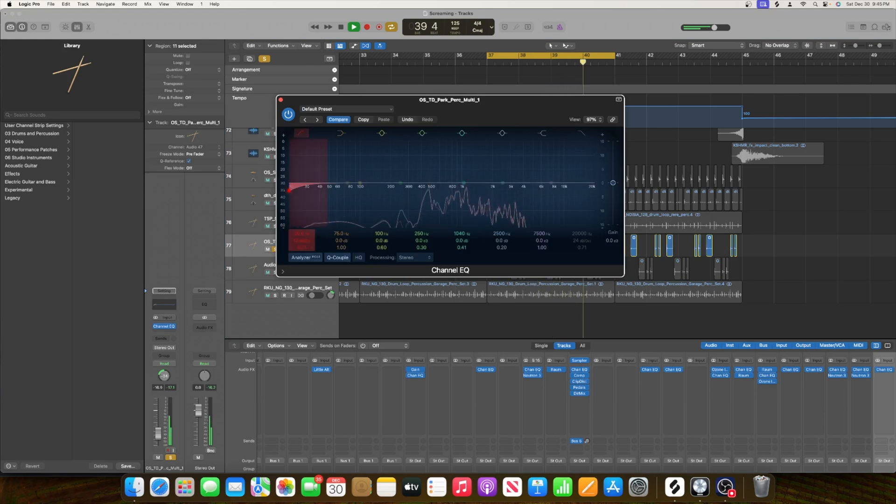
{"action": "left_click_drag", "start_coordinate": [289, 190], "coordinate": [381, 190]}
{"action": "left_click_drag", "start_coordinate": [502, 183], "coordinate": [476, 177]}
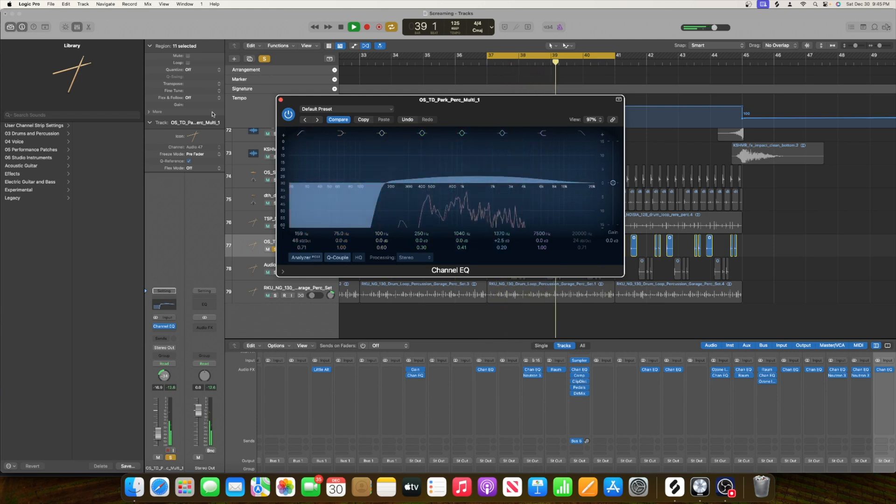
{"action": "left_click", "coordinate": [280, 99]}
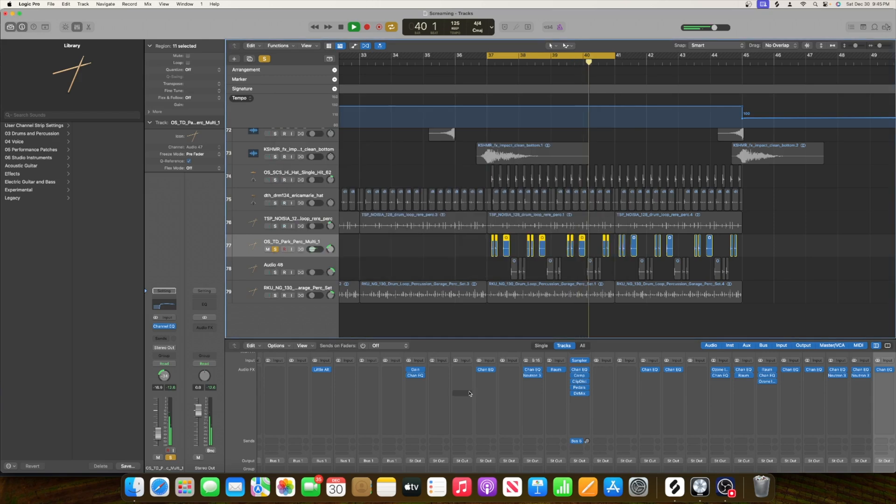
Step: Copy the park percussion's Channel EQ to the adjacent Audio 48 channel, and solo Audio 48 alongside it to audition both
{"action": "scroll", "coordinate": [604, 430], "scroll_direction": "right", "scroll_amount": 5}
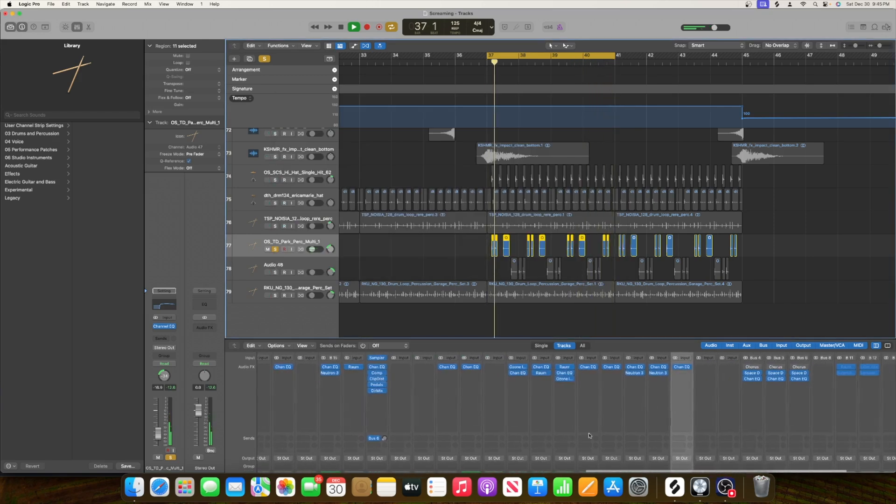
{"action": "left_click_drag", "start_coordinate": [681, 370], "coordinate": [704, 367]}
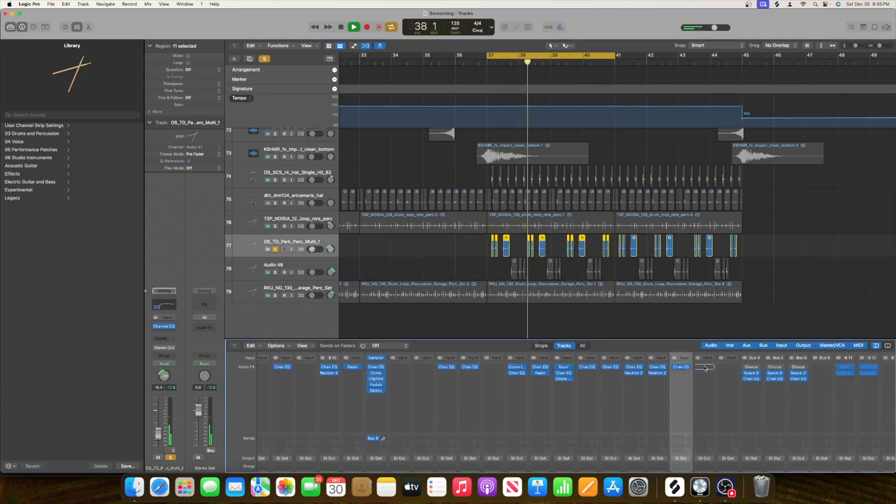
{"action": "left_click", "coordinate": [275, 273]}
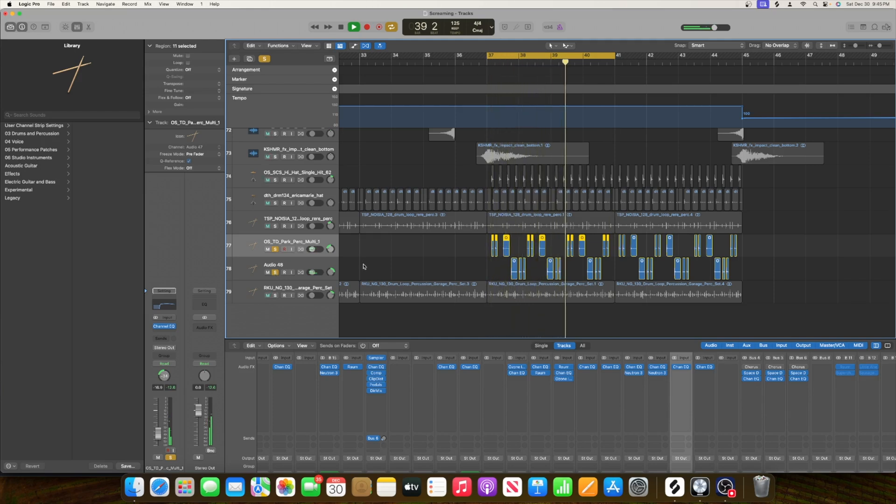
{"action": "key", "text": "space"}
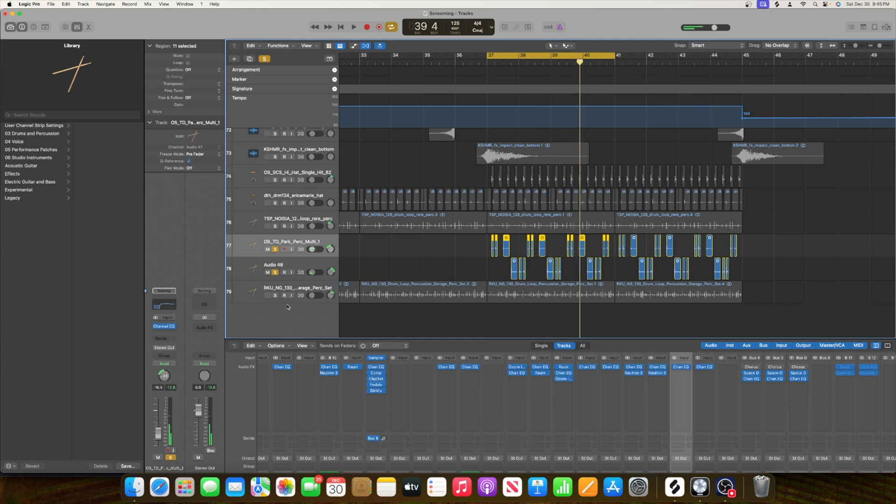
Step: Solo only the RKU_NG_130 garage percussion loop, select its track, and insert a Channel EQ on it with playback running
{"action": "left_click", "coordinate": [275, 296]}
{"action": "left_click", "coordinate": [275, 272]}
{"action": "left_click", "coordinate": [274, 249]}
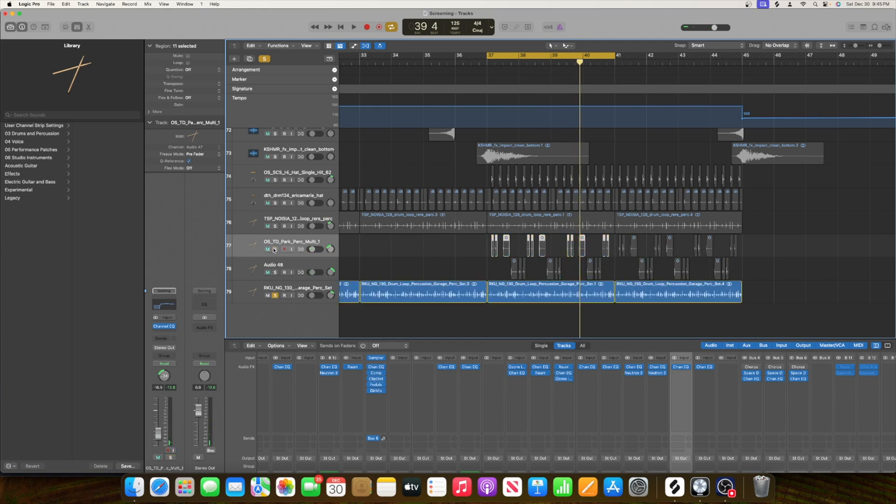
{"action": "key", "text": "space"}
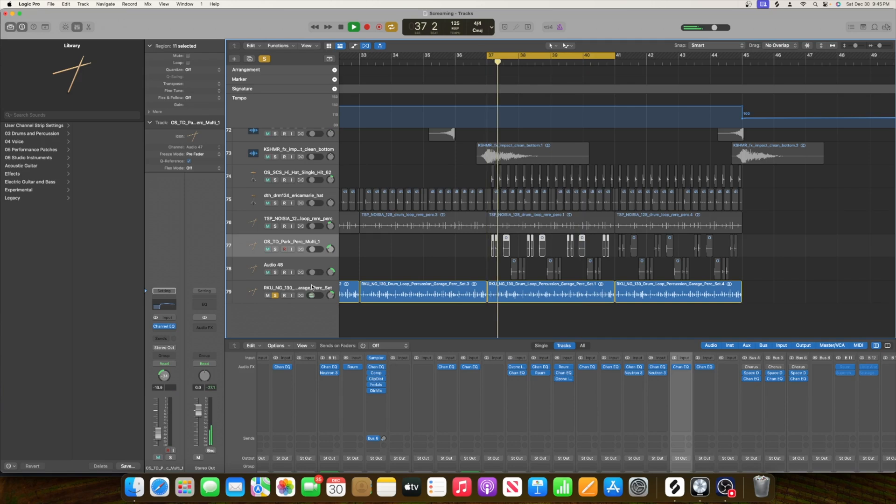
{"action": "left_click", "coordinate": [255, 294]}
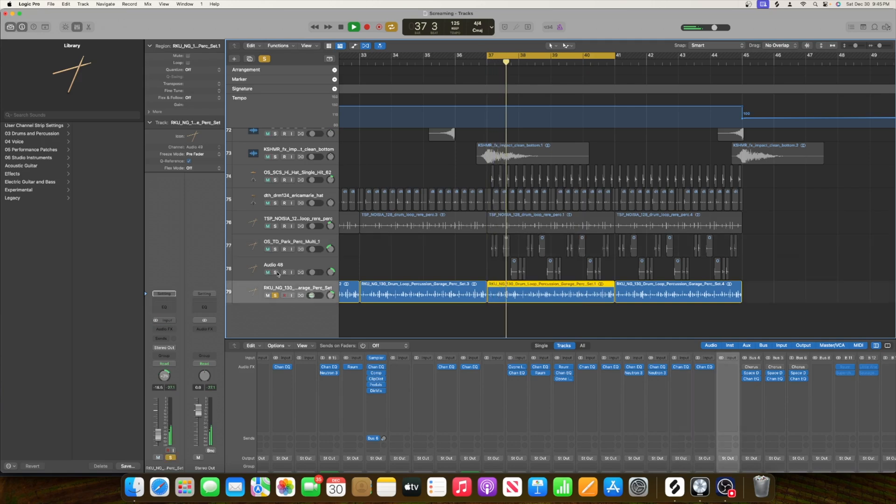
{"action": "left_click", "coordinate": [162, 309]}
{"action": "key", "text": "space"}
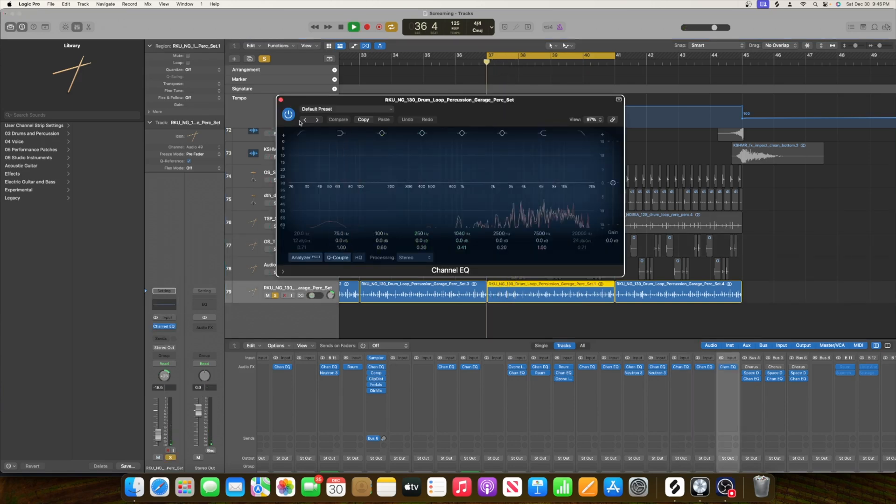
Step: Low-cut the garage percussion loop at 171 Hz with a 48 dB/oct slope, and boost 610 Hz by 2.8 dB
{"action": "left_click", "coordinate": [301, 133]}
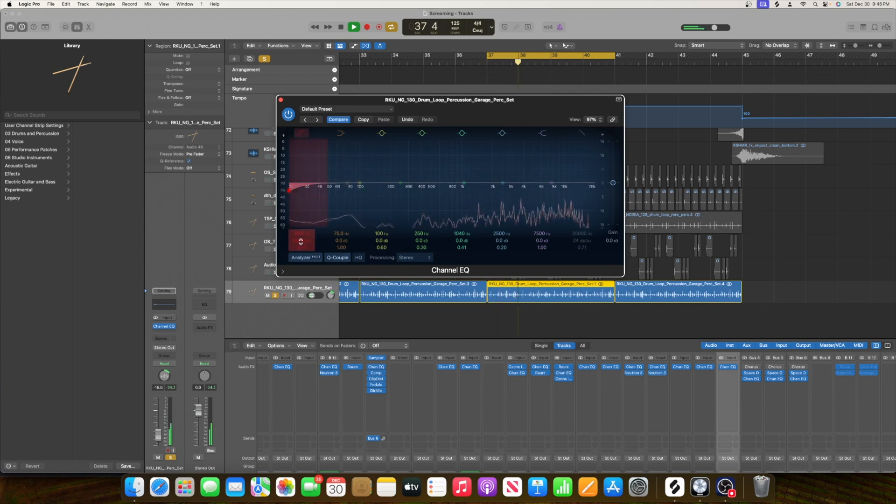
{"action": "key", "text": "space"}
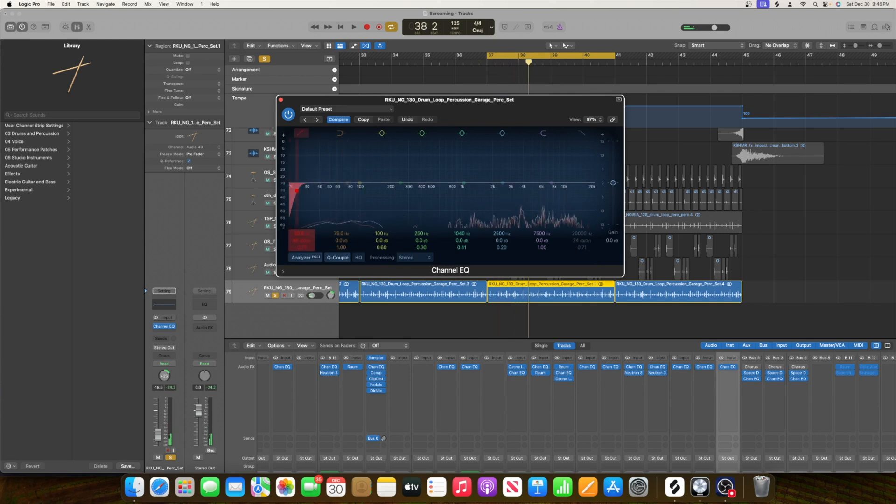
{"action": "left_click_drag", "start_coordinate": [289, 190], "coordinate": [359, 190]}
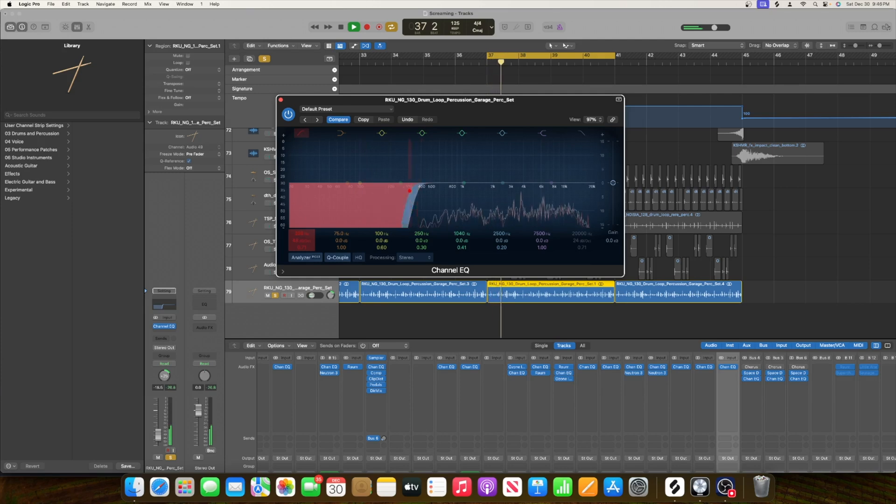
{"action": "left_click_drag", "start_coordinate": [359, 190], "coordinate": [384, 189]}
{"action": "left_click_drag", "start_coordinate": [462, 183], "coordinate": [439, 176]}
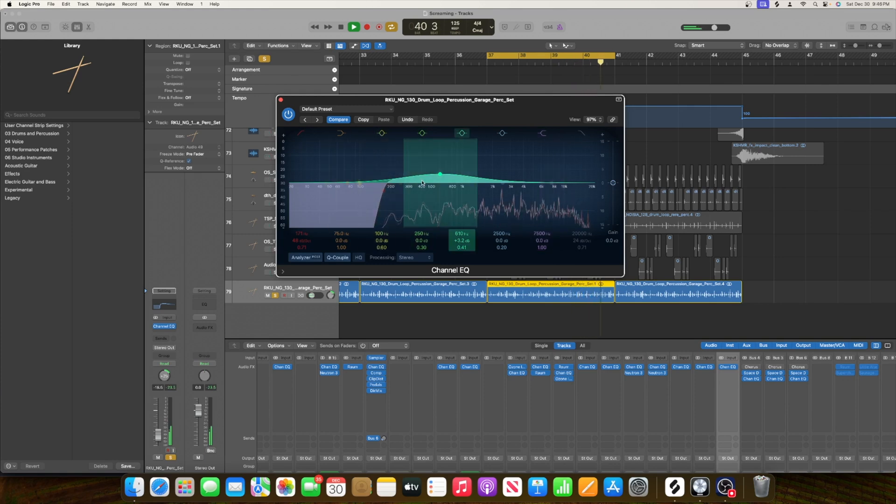
{"action": "left_click_drag", "start_coordinate": [444, 176], "coordinate": [450, 176]}
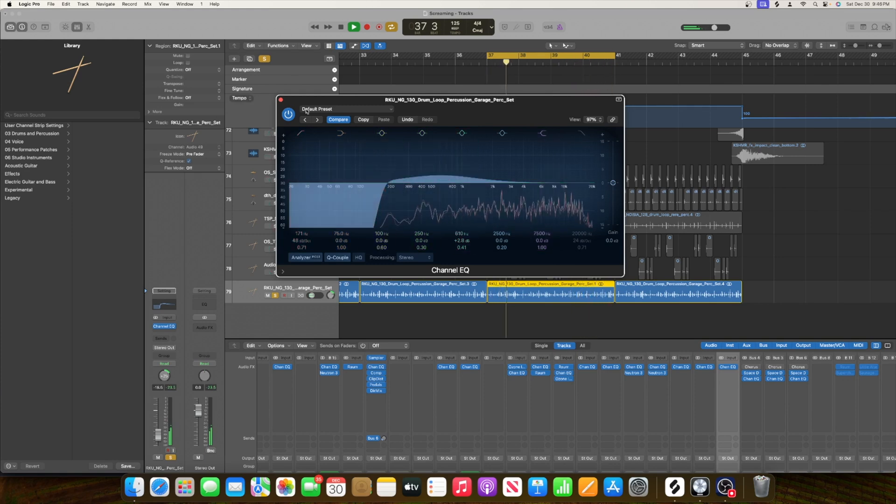
{"action": "left_click", "coordinate": [281, 99]}
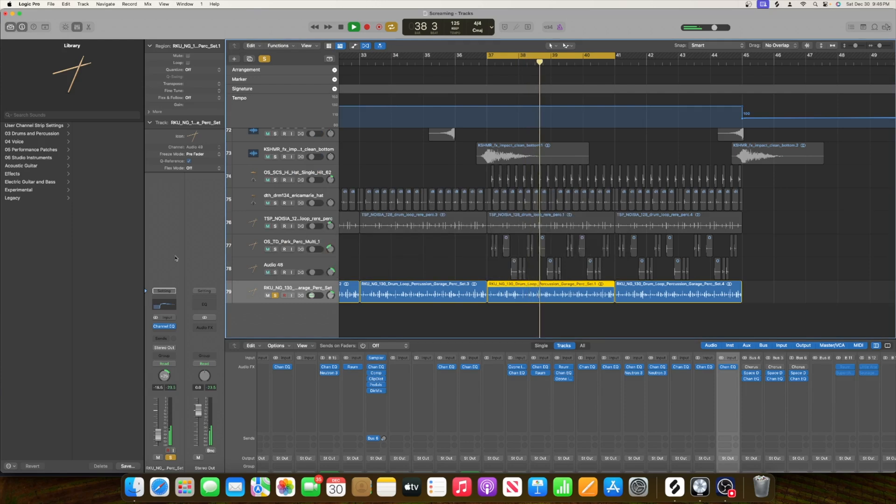
Step: Insert a stereo Neutron 3 Compressor on the garage percussion loop with threshold about -17.7 dB, attack 0.6, release 9.3 and ratio about 3.3:1
{"action": "left_click", "coordinate": [164, 332]}
{"action": "mouse_move", "coordinate": [198, 356]}
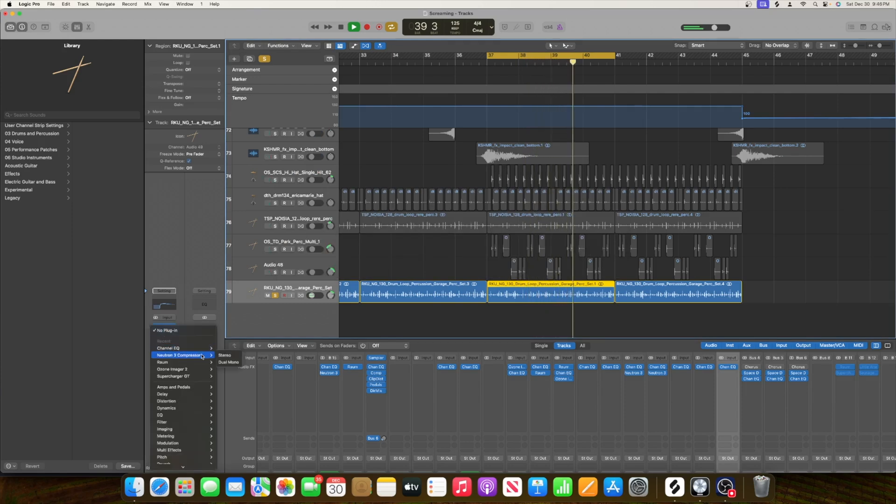
{"action": "left_click", "coordinate": [225, 355]}
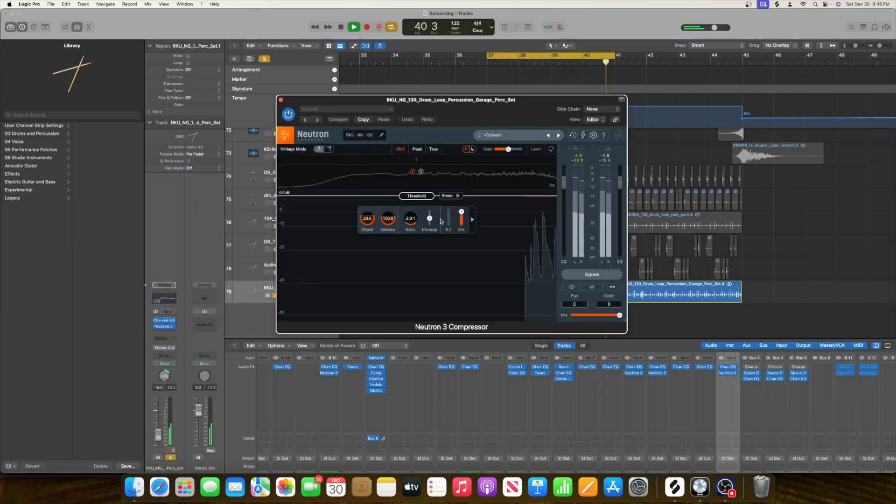
{"action": "left_click_drag", "start_coordinate": [419, 220], "coordinate": [388, 286]}
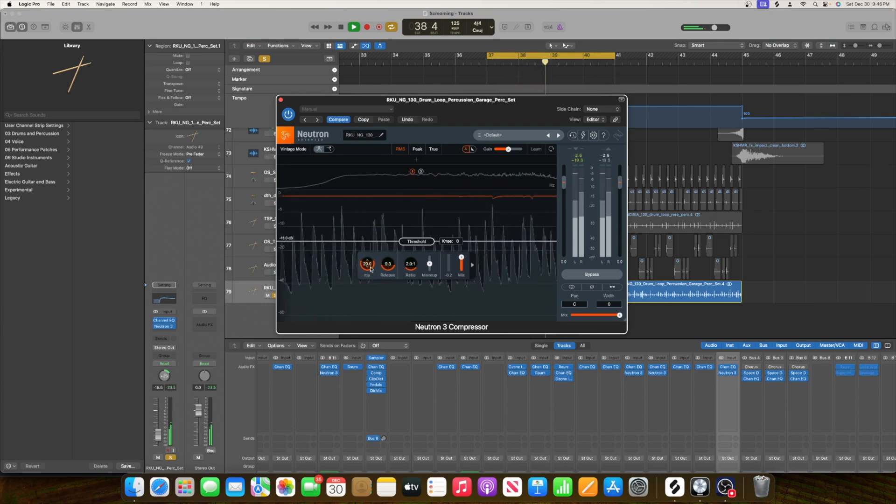
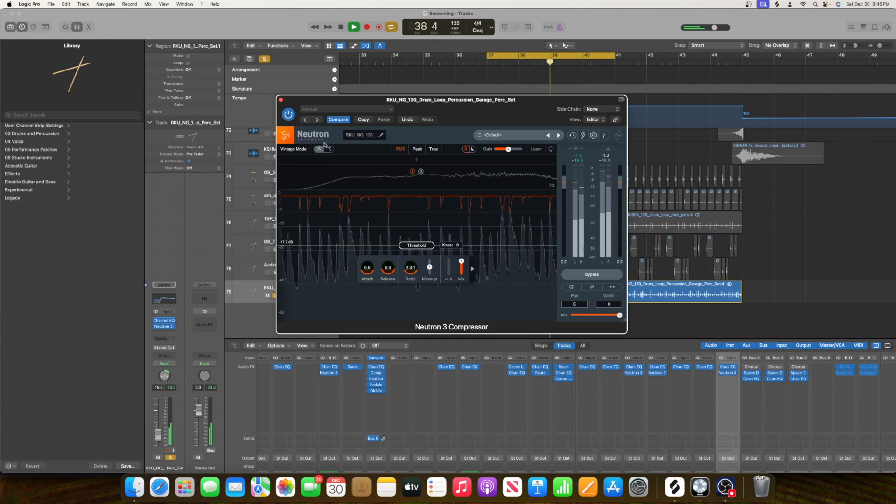
Step: Select the six tracks from the single-hit hi-hat to the garage percussion loop and add a shared send to Bus 18
{"action": "left_click", "coordinate": [282, 100]}
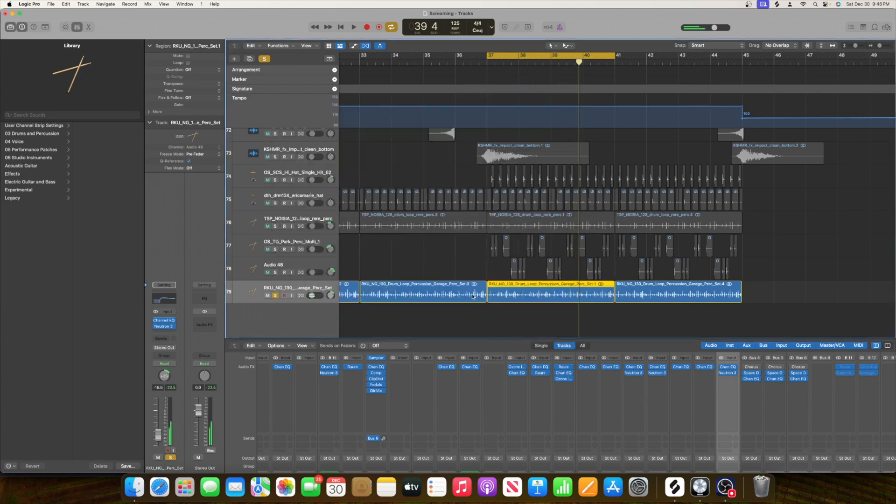
{"action": "scroll", "coordinate": [473, 296], "scroll_direction": "up", "scroll_amount": 5}
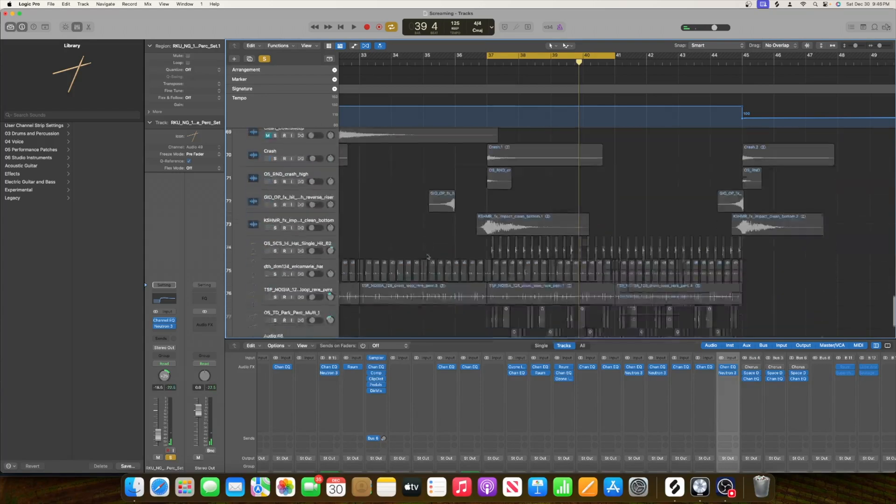
{"action": "scroll", "coordinate": [427, 257], "scroll_direction": "down", "scroll_amount": 3}
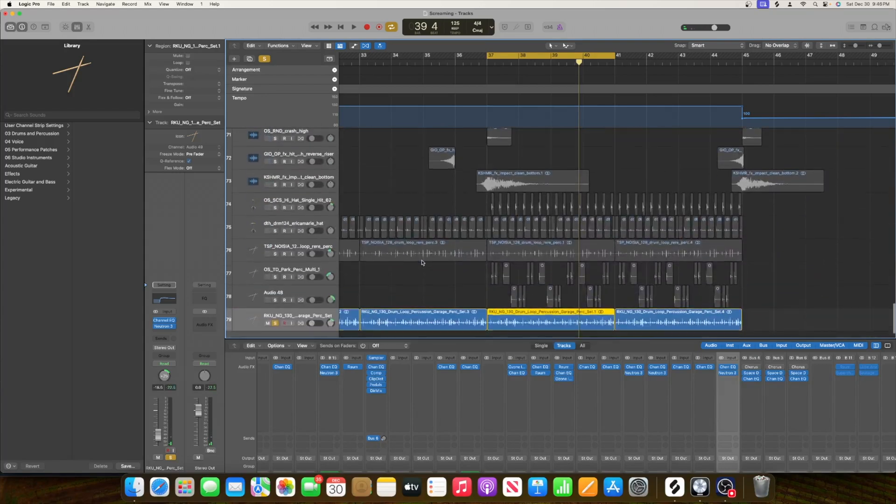
{"action": "left_click", "coordinate": [316, 202], "text": "shift"}
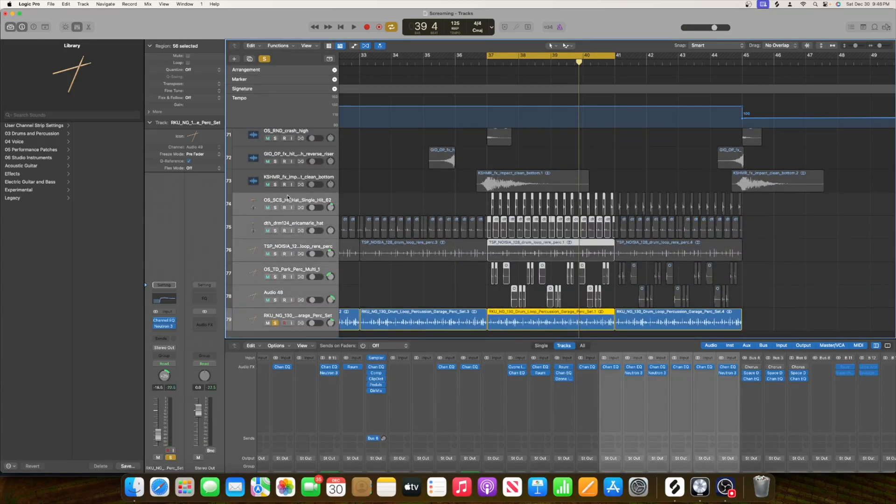
{"action": "left_click", "coordinate": [609, 440]}
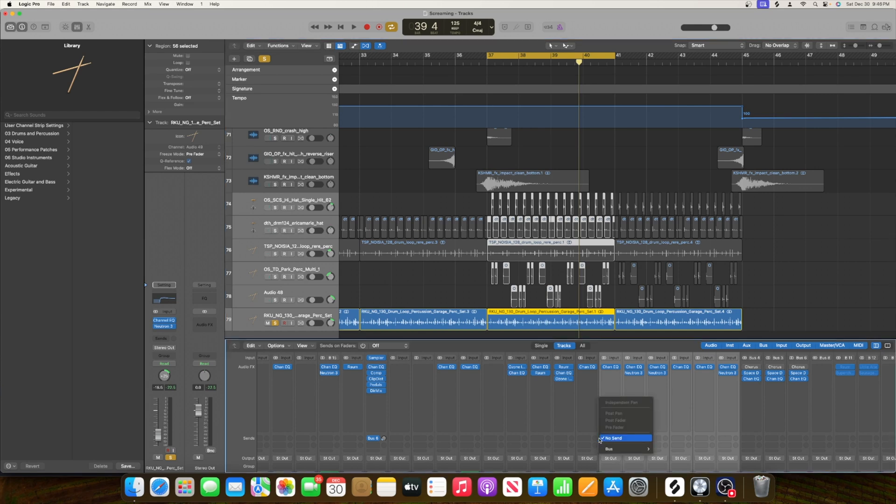
{"action": "mouse_move", "coordinate": [626, 449]}
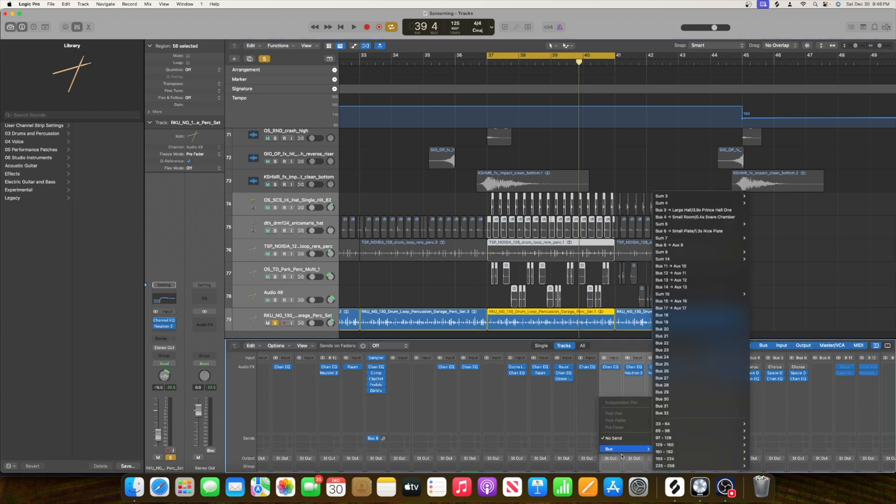
{"action": "left_click", "coordinate": [695, 315]}
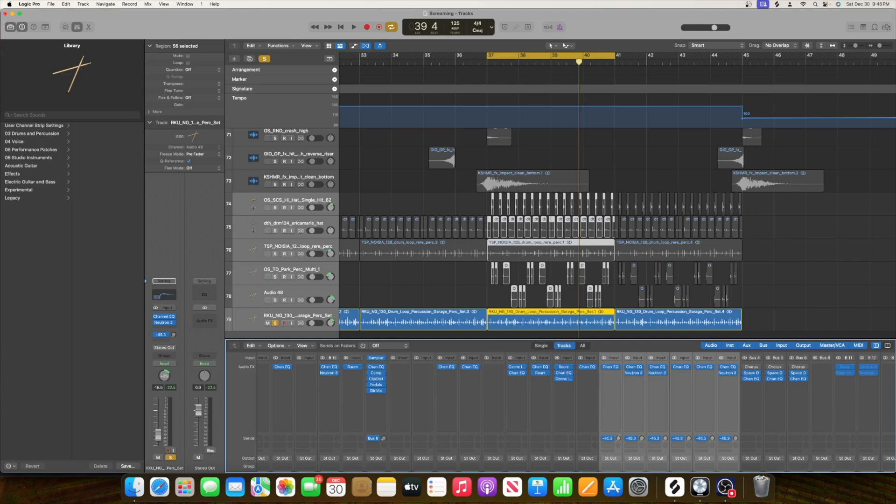
Step: Insert a stereo iZotope Neutron 3 Sculptor on the Aux 18 channel
{"action": "scroll", "coordinate": [623, 429], "scroll_direction": "right", "scroll_amount": 5}
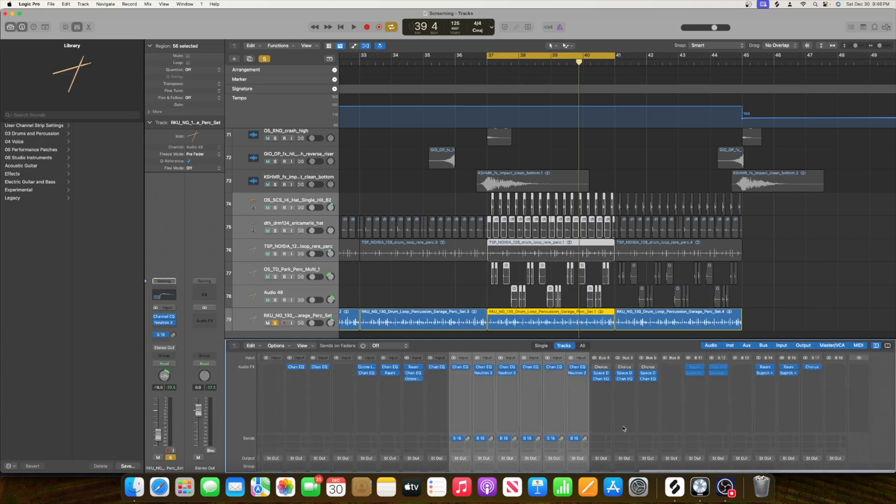
{"action": "left_click", "coordinate": [840, 368]}
{"action": "mouse_move", "coordinate": [848, 387]}
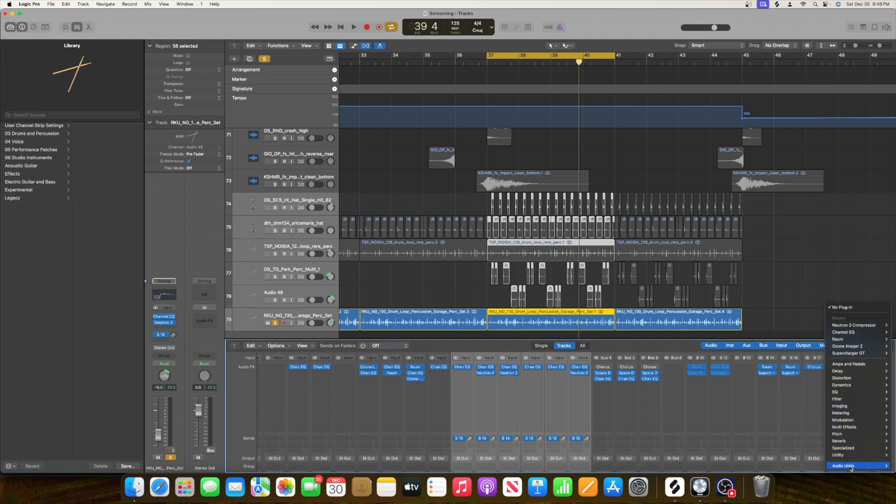
{"action": "mouse_move", "coordinate": [850, 467]}
{"action": "mouse_move", "coordinate": [801, 454]}
{"action": "mouse_move", "coordinate": [855, 404]}
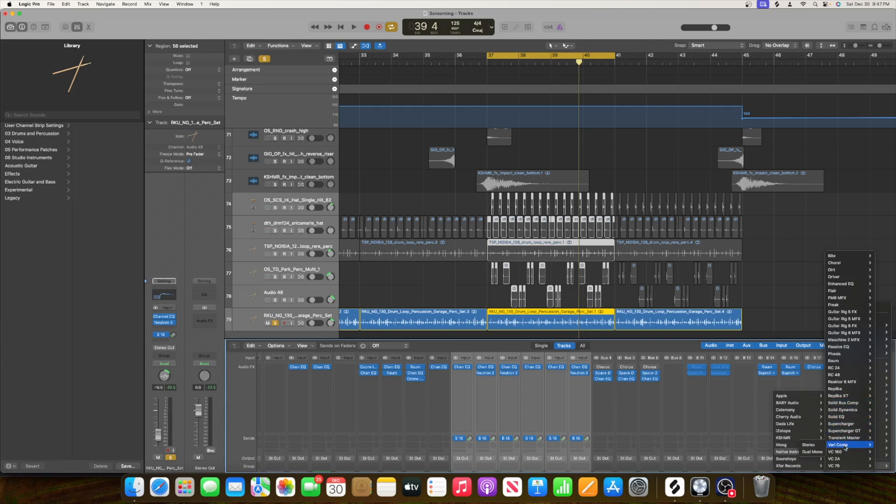
{"action": "mouse_move", "coordinate": [783, 436]}
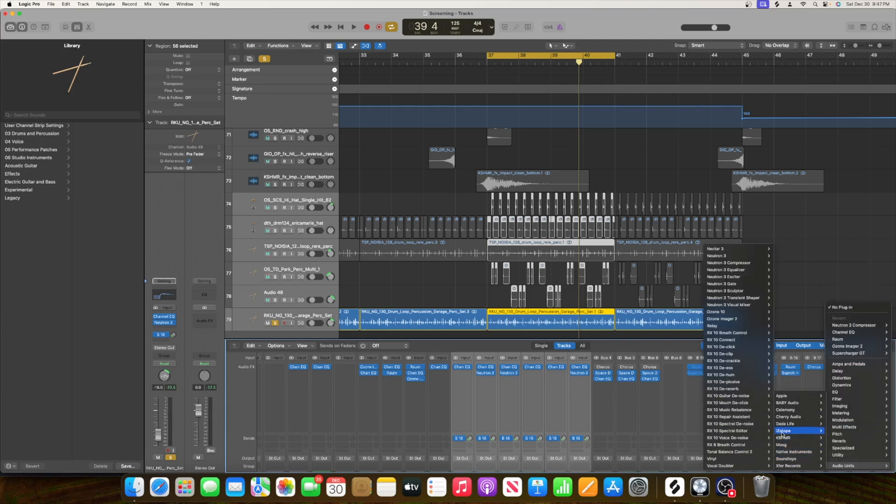
{"action": "mouse_move", "coordinate": [740, 309]}
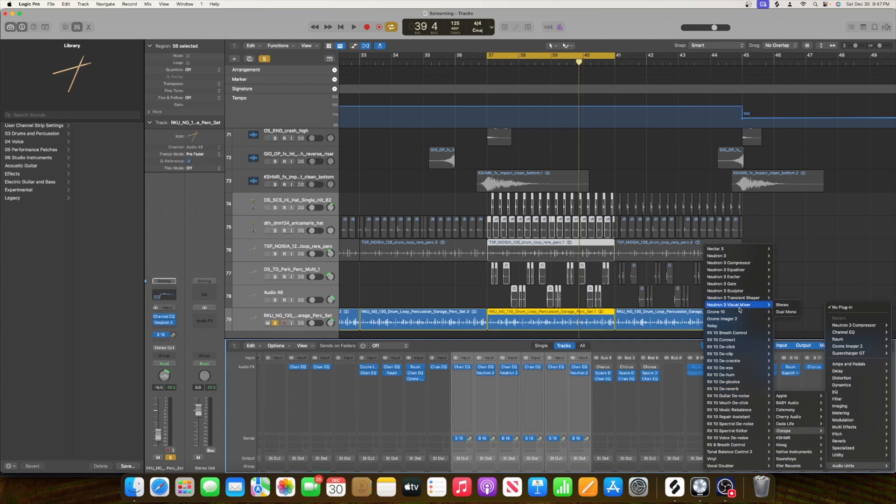
{"action": "mouse_move", "coordinate": [740, 293]}
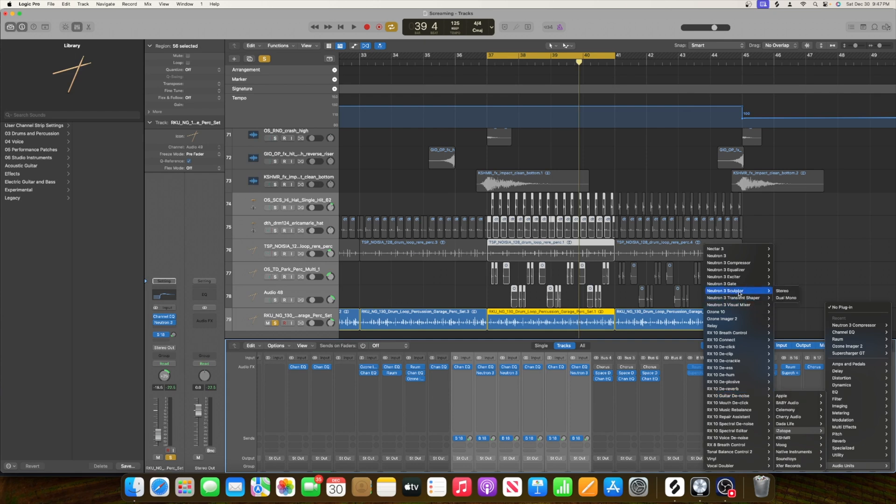
{"action": "left_click", "coordinate": [783, 292]}
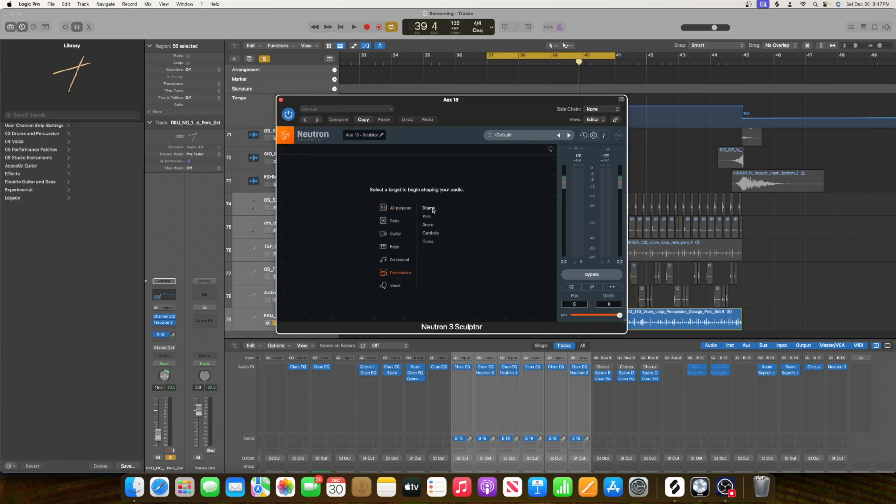
Step: Set the Sculptor's target to Percussion, Drums, and audition it with a short playback
{"action": "left_click", "coordinate": [430, 208]}
{"action": "key", "text": "space"}
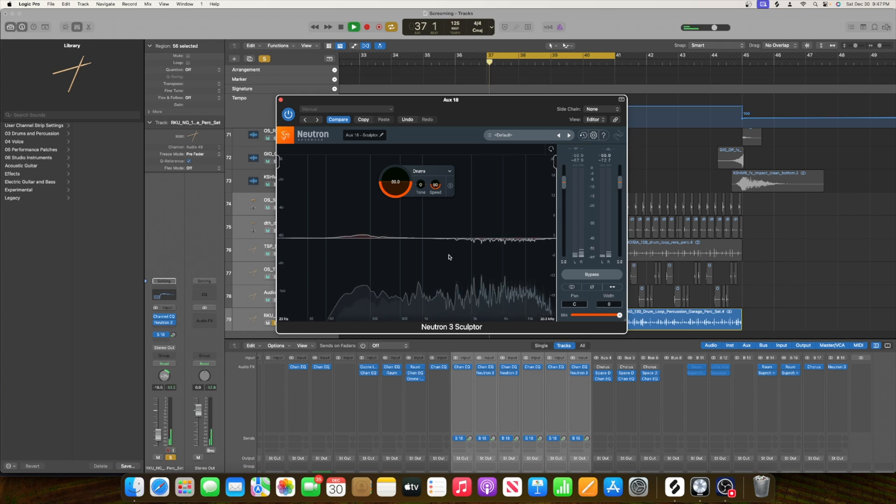
{"action": "key", "text": "space"}
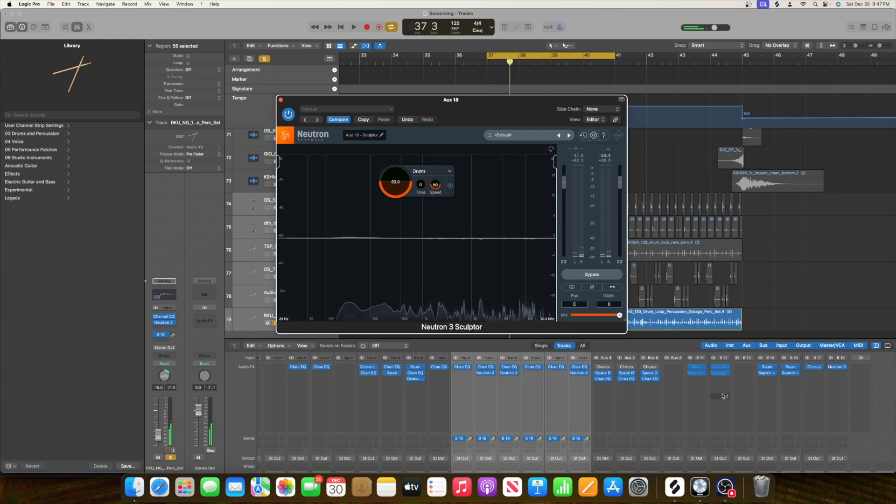
Step: Insert a stereo Neutron 3 Exciter after the Sculptor on Aux 18, raise its drive to about 4.8, and close both plug-in windows
{"action": "left_click", "coordinate": [838, 373]}
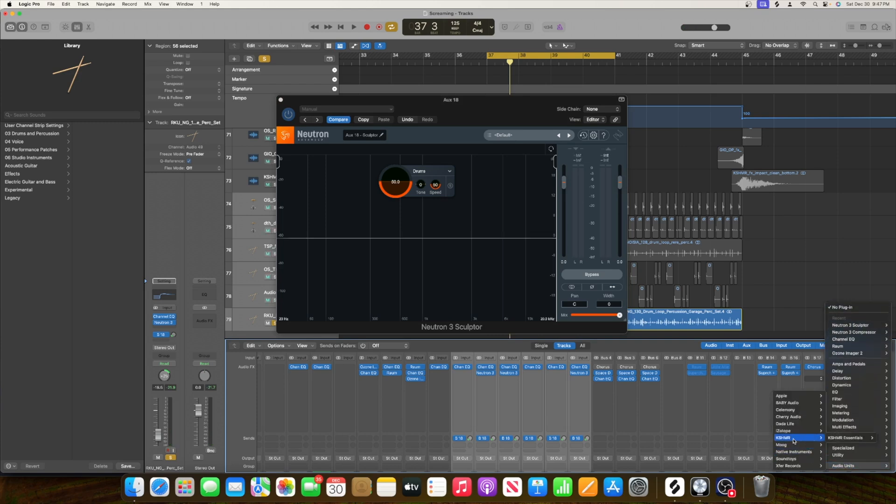
{"action": "mouse_move", "coordinate": [798, 431]}
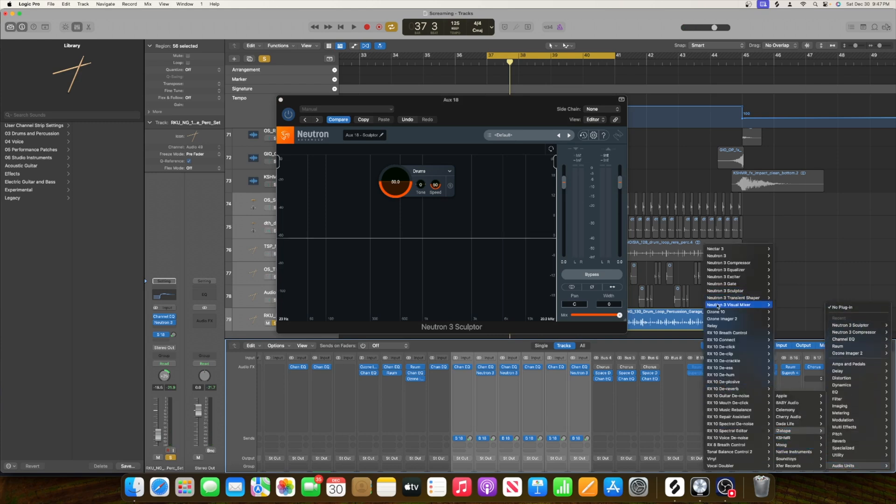
{"action": "mouse_move", "coordinate": [724, 278]}
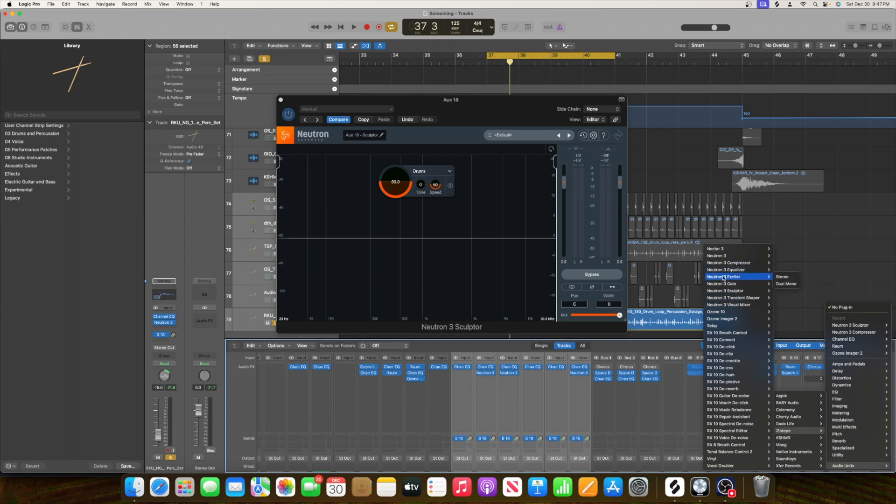
{"action": "left_click", "coordinate": [775, 278]}
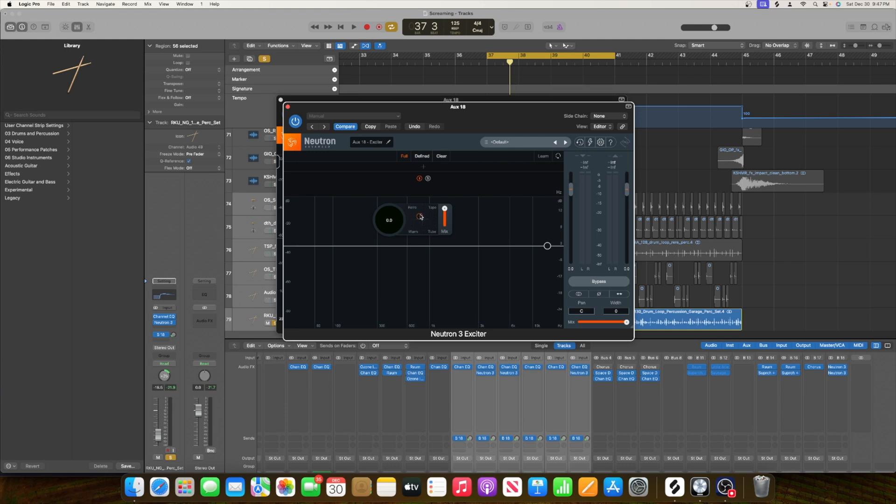
{"action": "left_click_drag", "start_coordinate": [400, 233], "coordinate": [369, 164]}
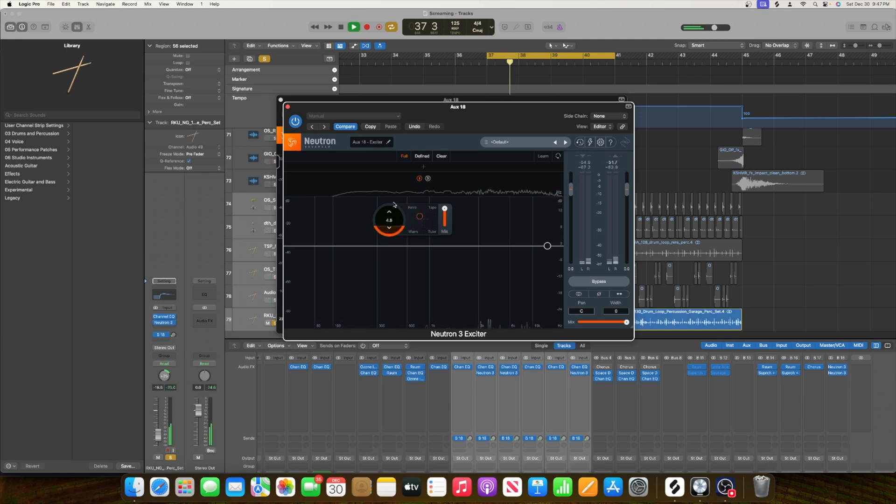
{"action": "left_click", "coordinate": [288, 107]}
{"action": "left_click", "coordinate": [280, 100]}
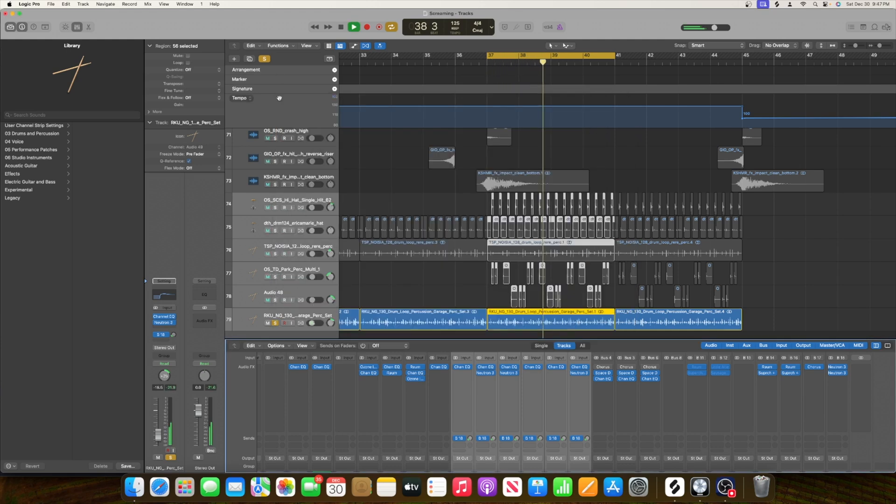
Step: Solo the six selected hi-hat and percussion tracks and set their Bus 18 sends to about -14.6 dB during playback
{"action": "scroll", "coordinate": [618, 413], "scroll_direction": "down", "scroll_amount": 5}
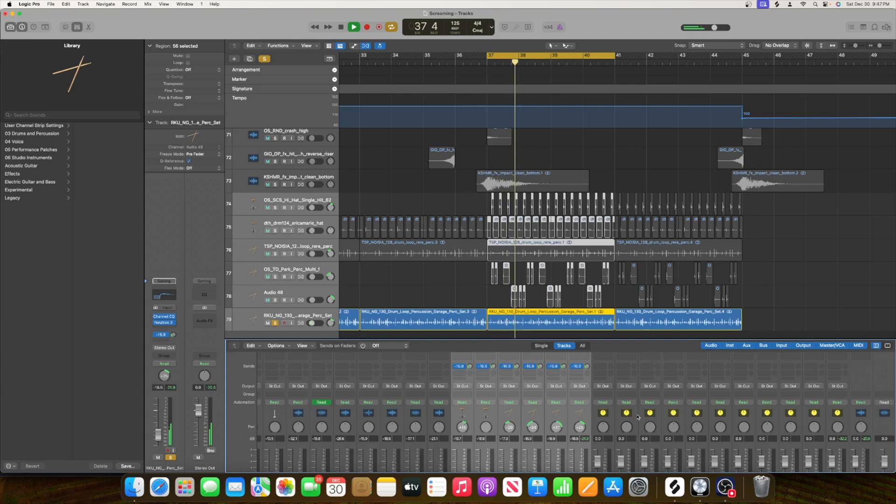
{"action": "scroll", "coordinate": [577, 413], "scroll_direction": "left", "scroll_amount": 5}
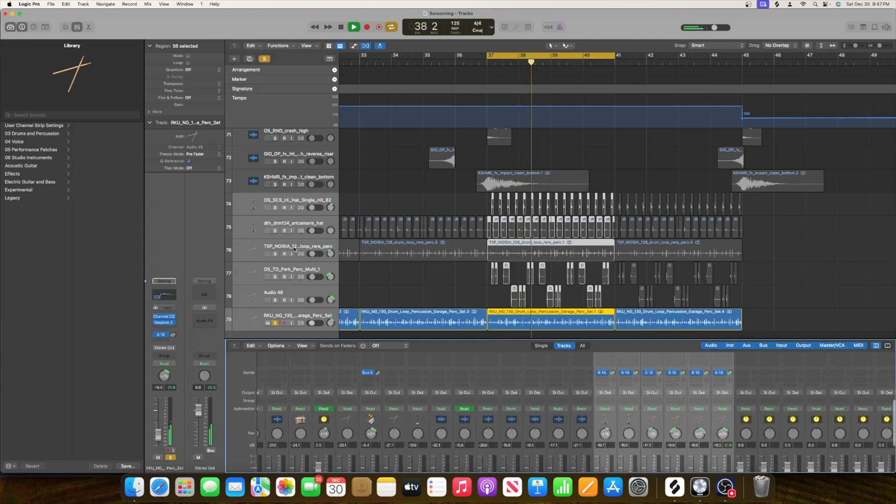
{"action": "left_click", "coordinate": [275, 301]}
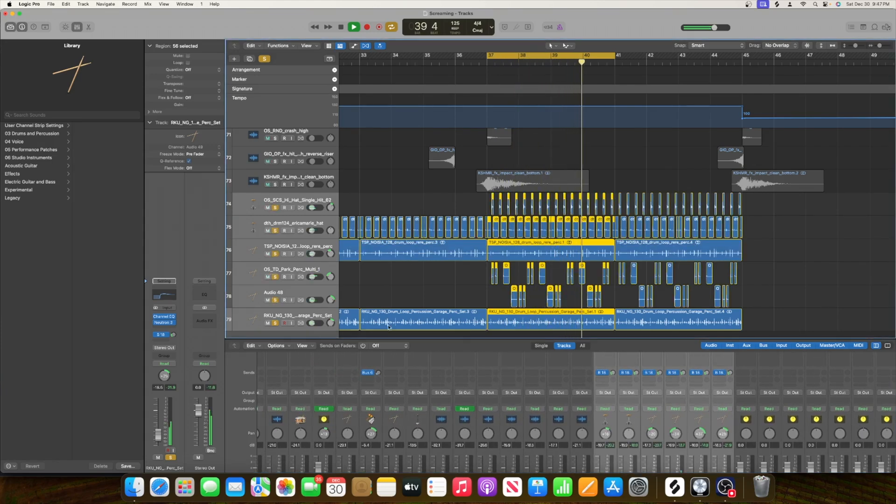
{"action": "key", "text": "space"}
{"action": "mouse_move", "coordinate": [684, 373]}
{"action": "left_mouse_down"}
{"action": "mouse_move", "coordinate": [684, 401]}
{"action": "mouse_move", "coordinate": [681, 364]}
{"action": "mouse_move", "coordinate": [683, 371]}
{"action": "left_mouse_up"}
{"action": "key", "text": "space"}
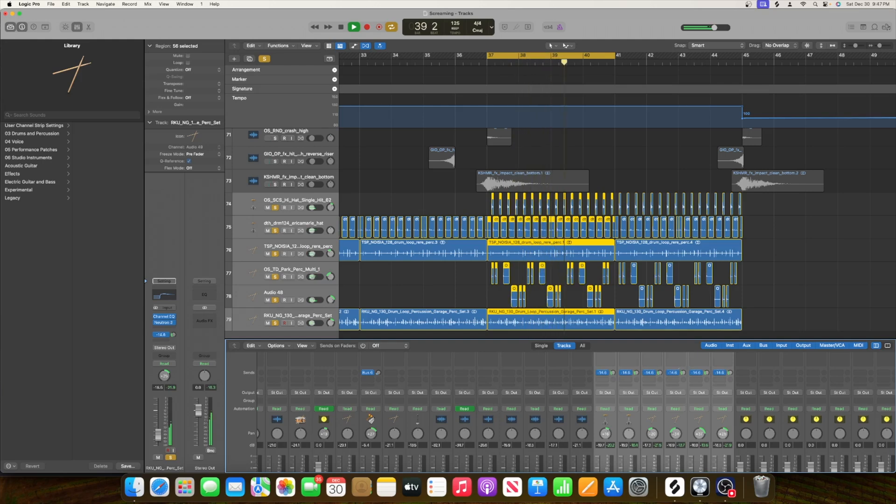
Step: Add a Channel EQ to Aux 18, close its window, and resume playback of the soloed percussion
{"action": "scroll", "coordinate": [726, 384], "scroll_direction": "down", "scroll_amount": 4}
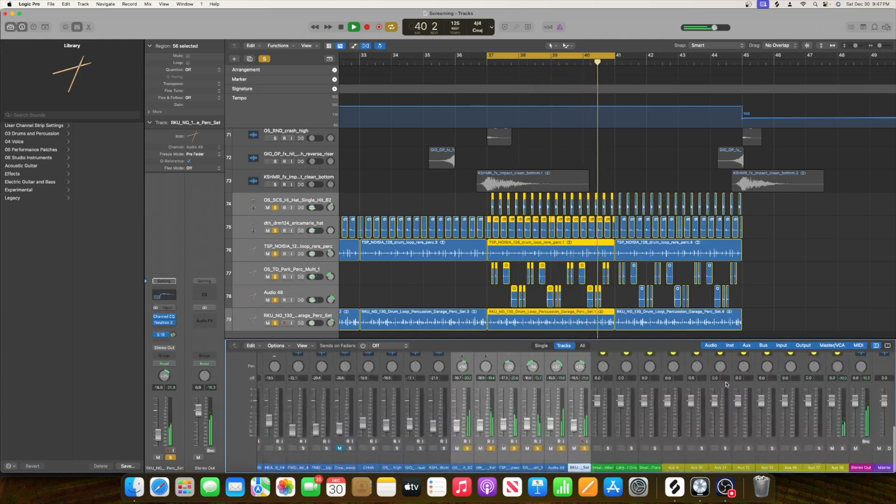
{"action": "scroll", "coordinate": [726, 384], "scroll_direction": "up", "scroll_amount": 4}
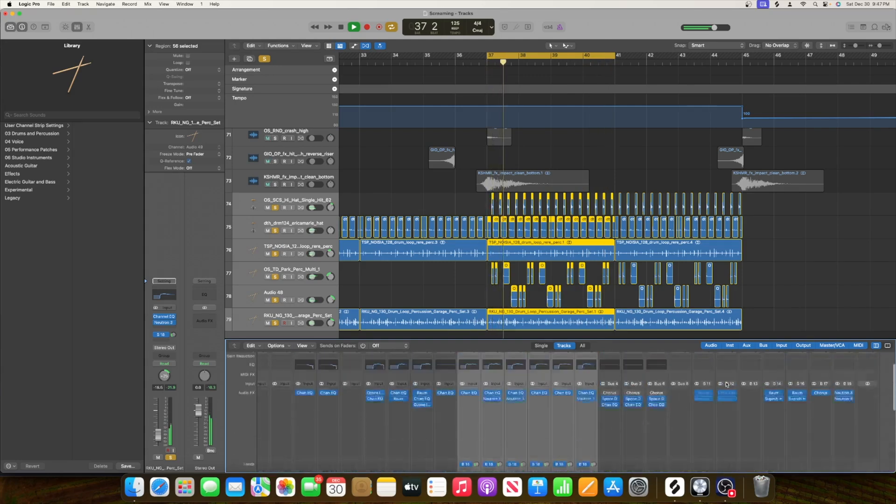
{"action": "scroll", "coordinate": [726, 385], "scroll_direction": "right", "scroll_amount": 2}
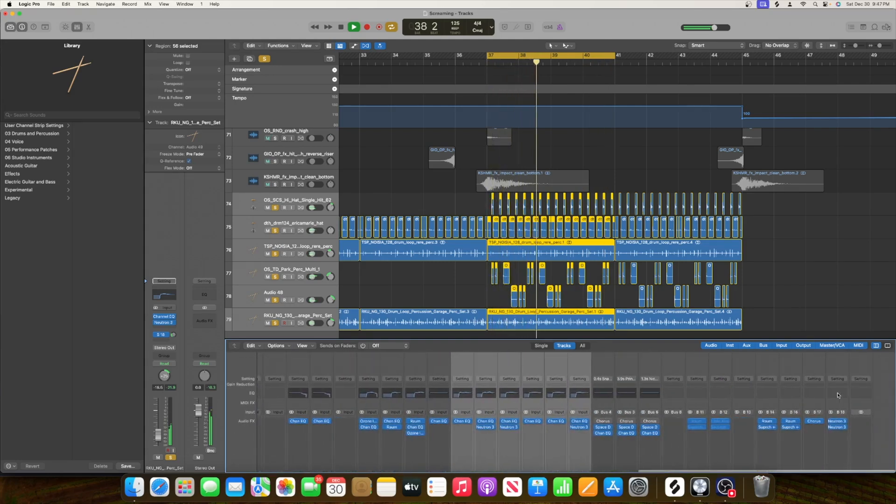
{"action": "left_click", "coordinate": [837, 393]}
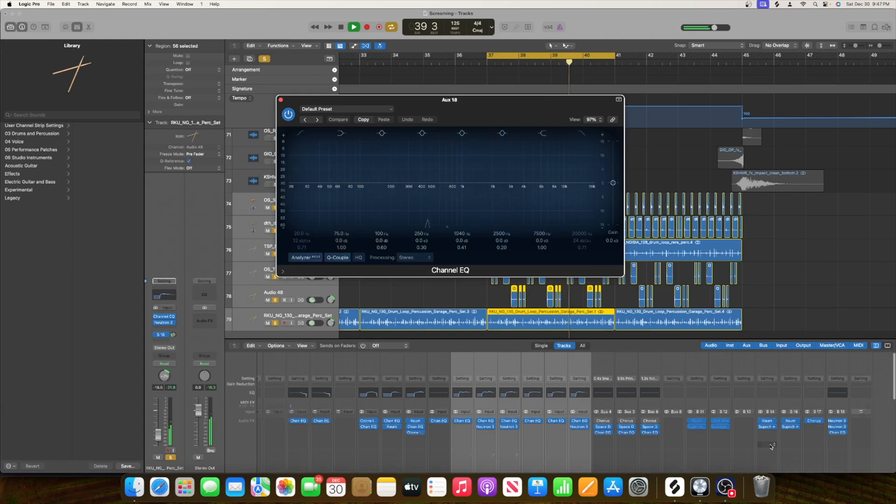
{"action": "scroll", "coordinate": [766, 434], "scroll_direction": "down", "scroll_amount": 4}
{"action": "scroll", "coordinate": [768, 444], "scroll_direction": "up", "scroll_amount": 4}
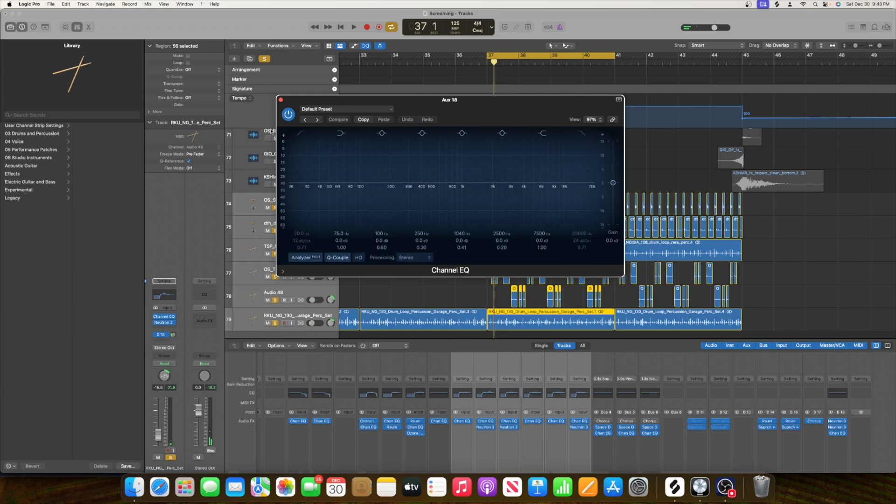
{"action": "left_click", "coordinate": [280, 99]}
{"action": "key", "text": "space"}
Step: On Aux 18's Channel EQ, enable a low cut just above 100 Hz, slightly lift the 1040 Hz band, and stop playback
{"action": "scroll", "coordinate": [577, 425], "scroll_direction": "down", "scroll_amount": 4}
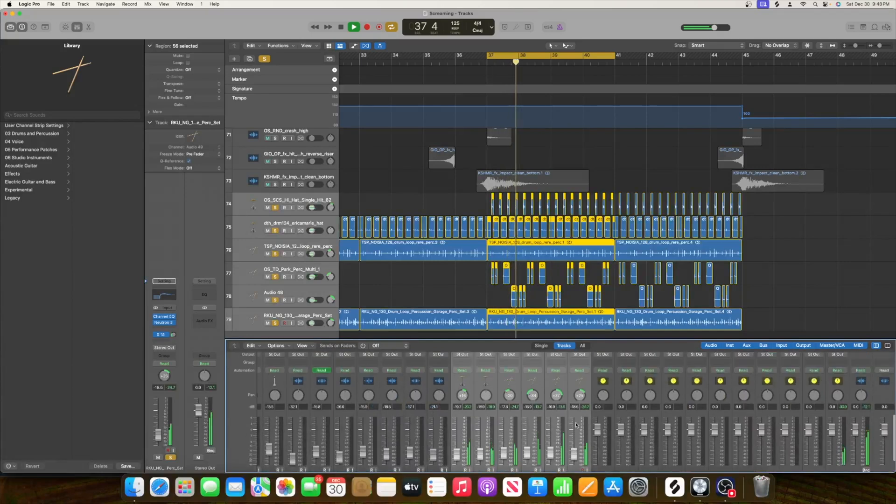
{"action": "scroll", "coordinate": [577, 425], "scroll_direction": "up", "scroll_amount": 4}
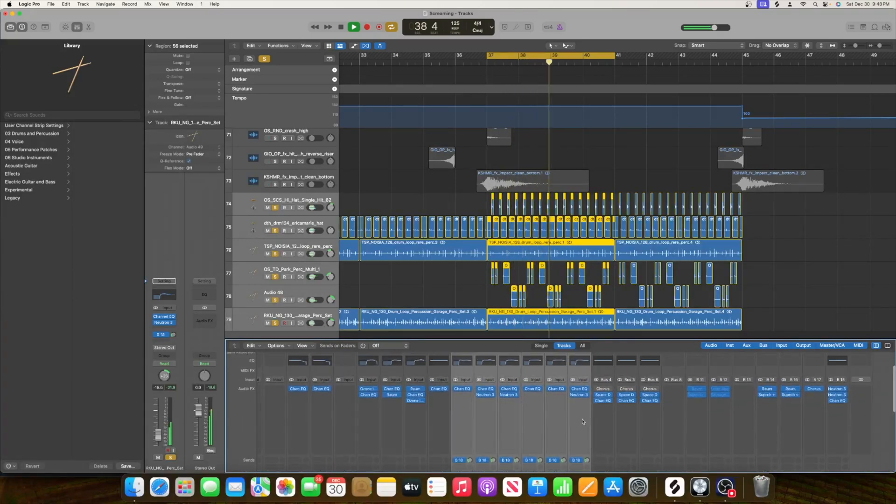
{"action": "scroll", "coordinate": [839, 394], "scroll_direction": "up", "scroll_amount": 2}
{"action": "left_click", "coordinate": [839, 394]}
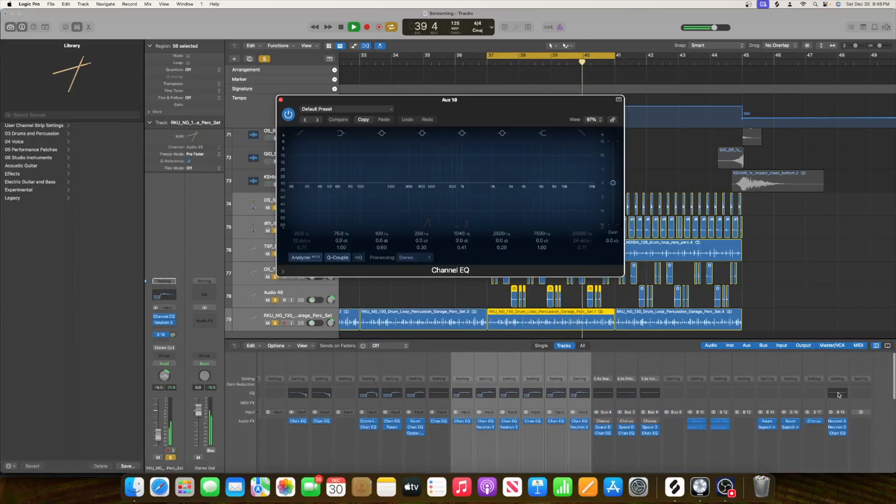
{"action": "left_click", "coordinate": [301, 133]}
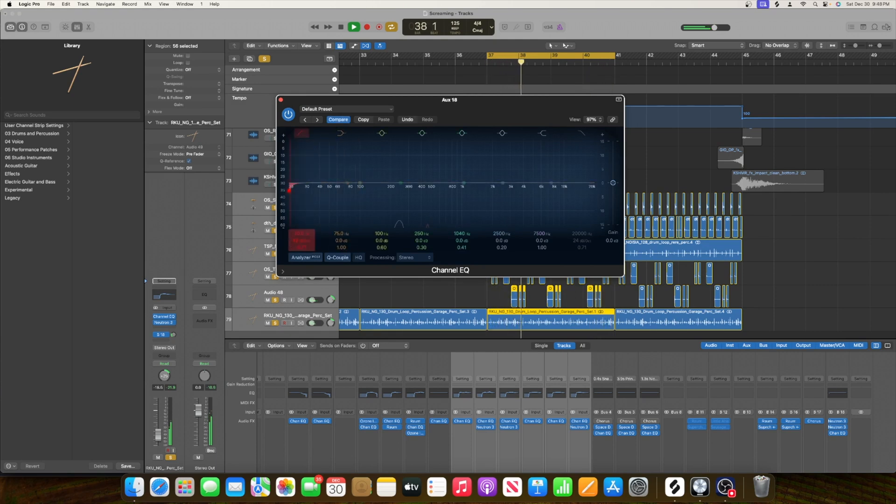
{"action": "left_click_drag", "start_coordinate": [297, 233], "coordinate": [297, 209]}
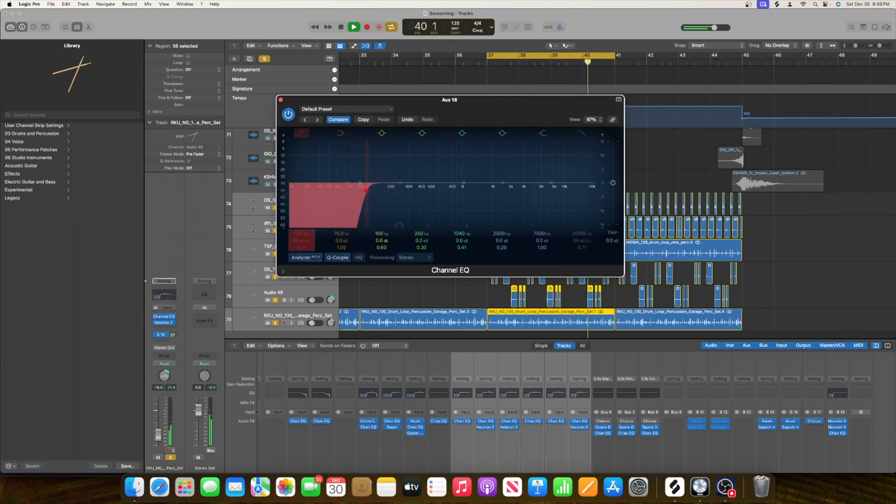
{"action": "left_click_drag", "start_coordinate": [463, 183], "coordinate": [440, 173]}
{"action": "left_click", "coordinate": [281, 99]}
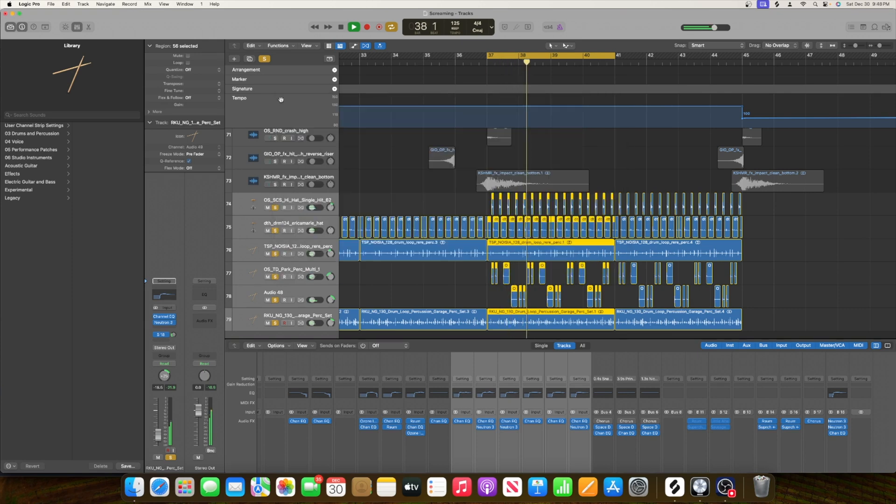
{"action": "key", "text": "space"}
Step: Move the KRNE_Clean_Subby_Kick track directly below the OLIVER kick track and select all three kick tracks
{"action": "scroll", "coordinate": [404, 213], "scroll_direction": "up", "scroll_amount": 10}
{"action": "scroll", "coordinate": [404, 213], "scroll_direction": "up", "scroll_amount": 5}
{"action": "left_click", "coordinate": [309, 201]}
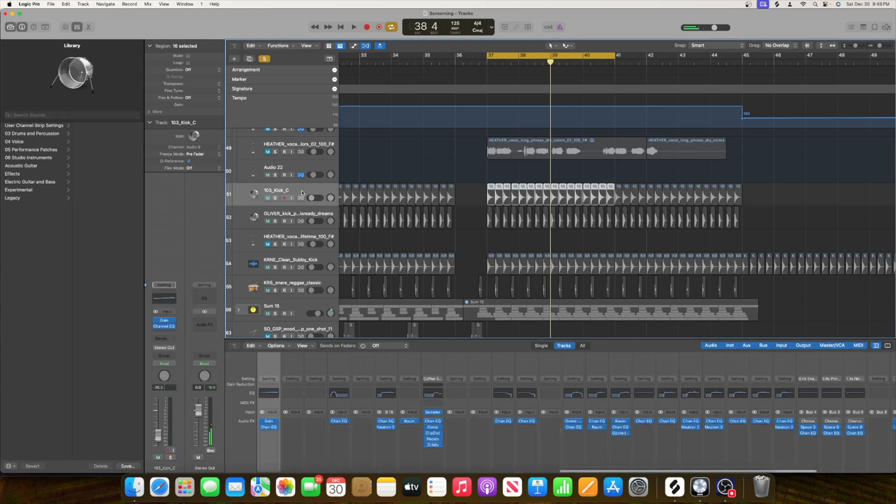
{"action": "left_click", "coordinate": [309, 215]}
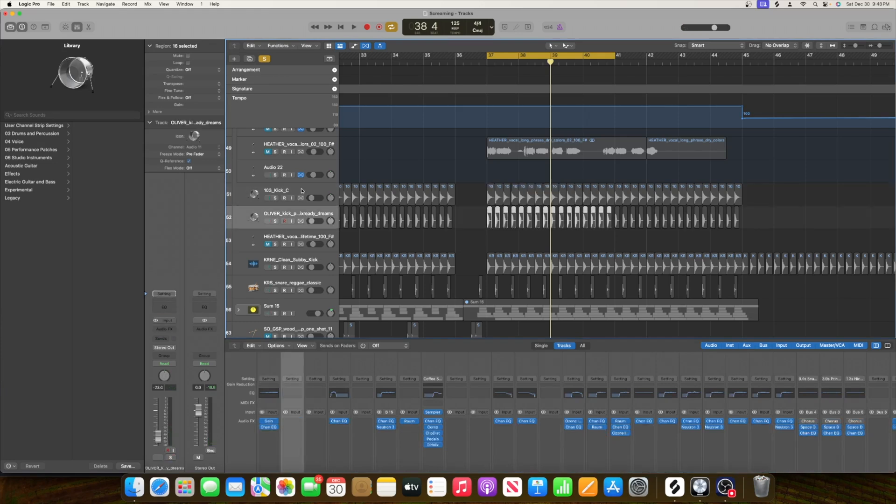
{"action": "left_click", "coordinate": [302, 190], "text": "shift"}
{"action": "left_click_drag", "start_coordinate": [305, 258], "coordinate": [301, 243]}
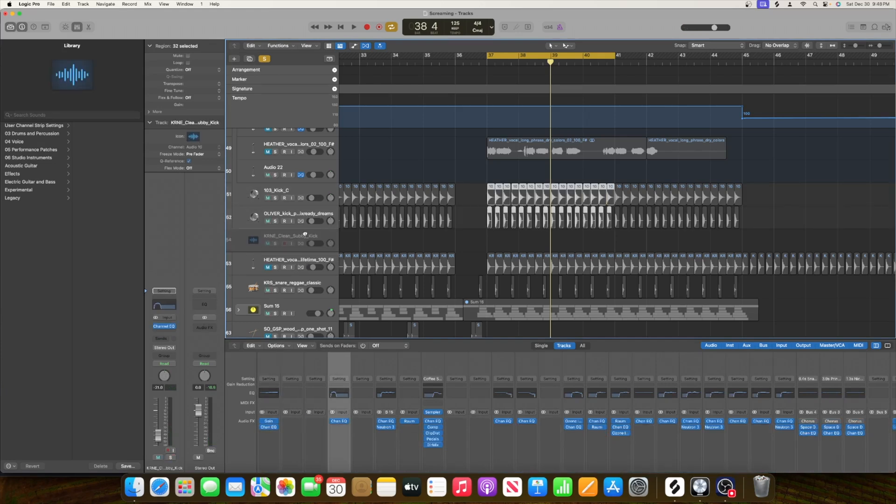
{"action": "left_click", "coordinate": [295, 196], "text": "shift"}
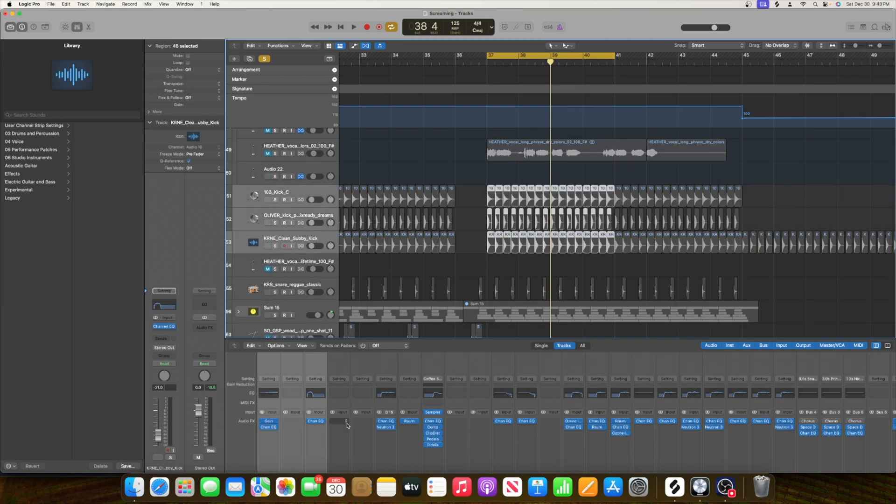
Step: Add a Bus 18 send to the three selected kick tracks
{"action": "scroll", "coordinate": [361, 406], "scroll_direction": "down", "scroll_amount": 5}
{"action": "left_click", "coordinate": [478, 425]}
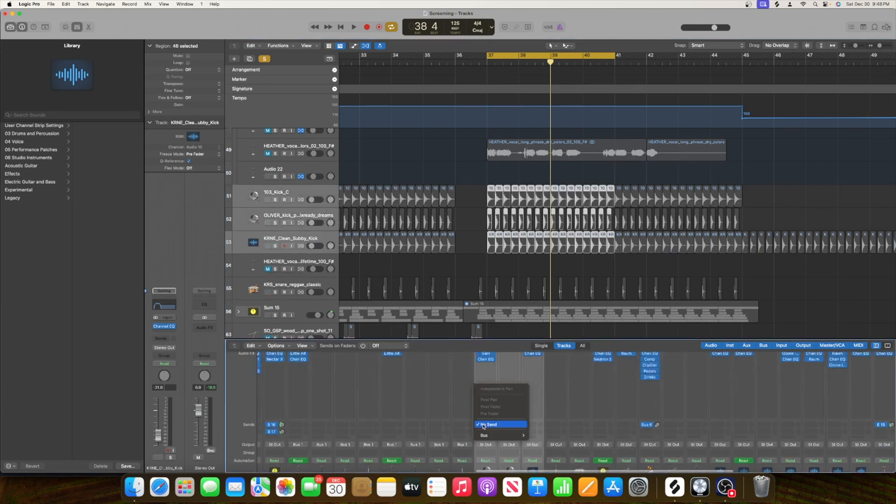
{"action": "mouse_move", "coordinate": [488, 435]}
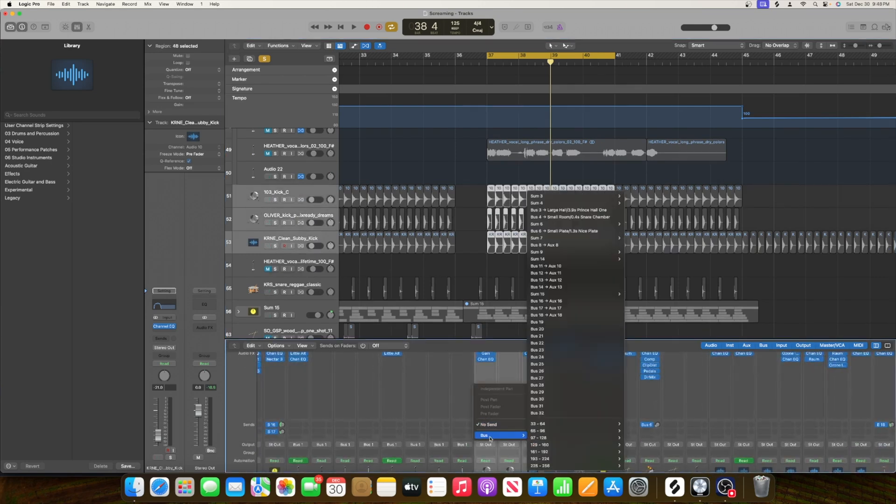
{"action": "left_click", "coordinate": [570, 316]}
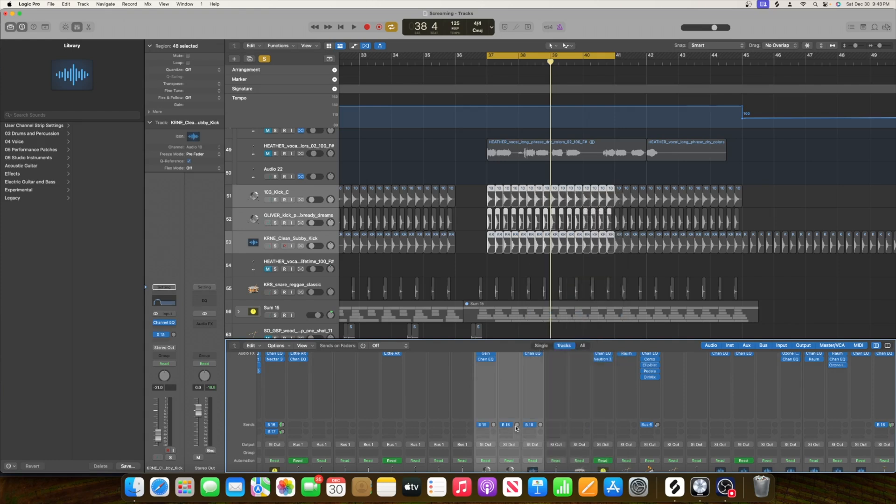
Step: Solo the three kick tracks, set their Bus 18 sends to about -17.8 dB during playback, and stop
{"action": "key", "text": "space"}
{"action": "key", "text": "ctrl+s"}
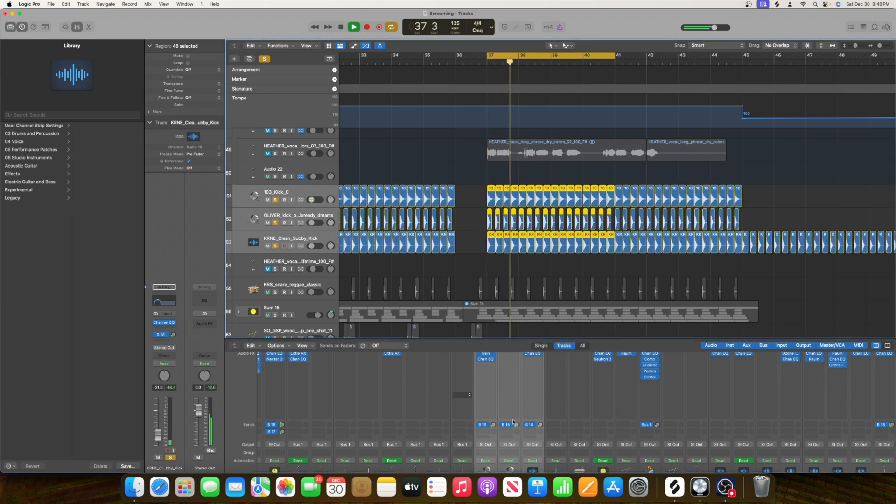
{"action": "left_click_drag", "start_coordinate": [541, 425], "coordinate": [542, 417]}
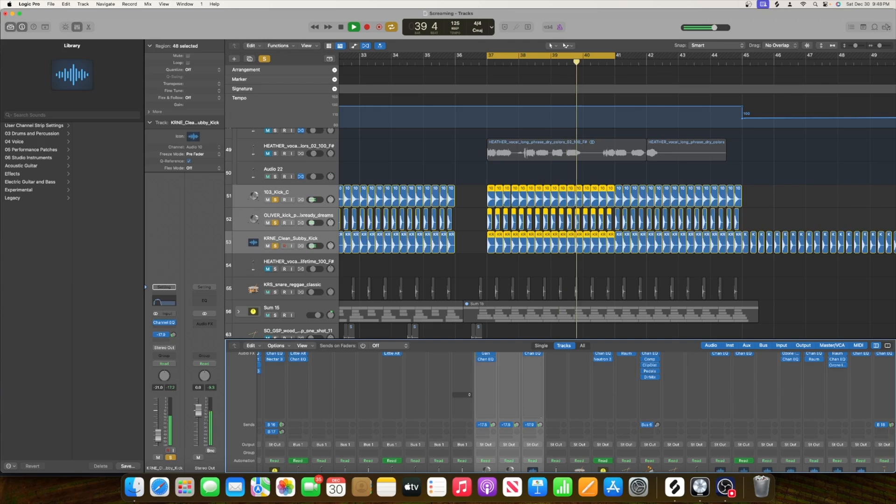
{"action": "scroll", "coordinate": [603, 416], "scroll_direction": "down", "scroll_amount": 2}
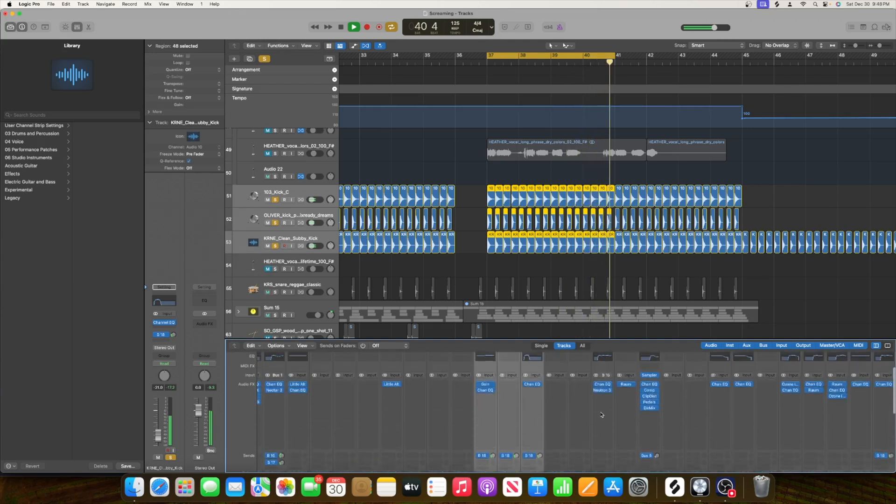
{"action": "scroll", "coordinate": [601, 415], "scroll_direction": "up", "scroll_amount": 5}
{"action": "key", "text": "space"}
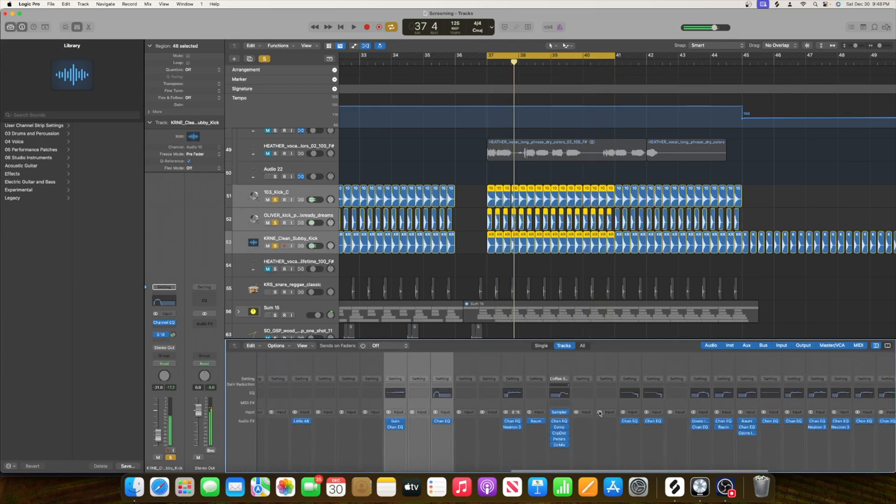
Step: Insert Ozone Imager 2 after the Channel EQ on Aux 18, with Stereoize on at 20 ms
{"action": "scroll", "coordinate": [719, 430], "scroll_direction": "right", "scroll_amount": 10}
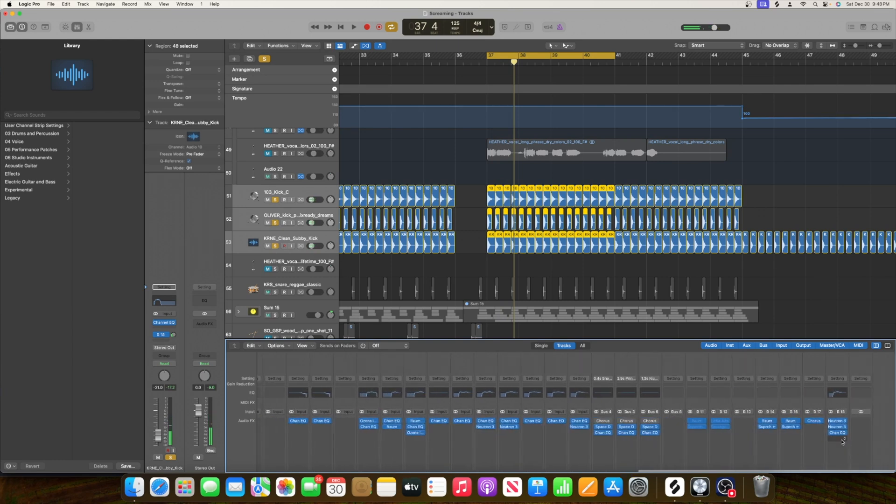
{"action": "left_click", "coordinate": [843, 441]}
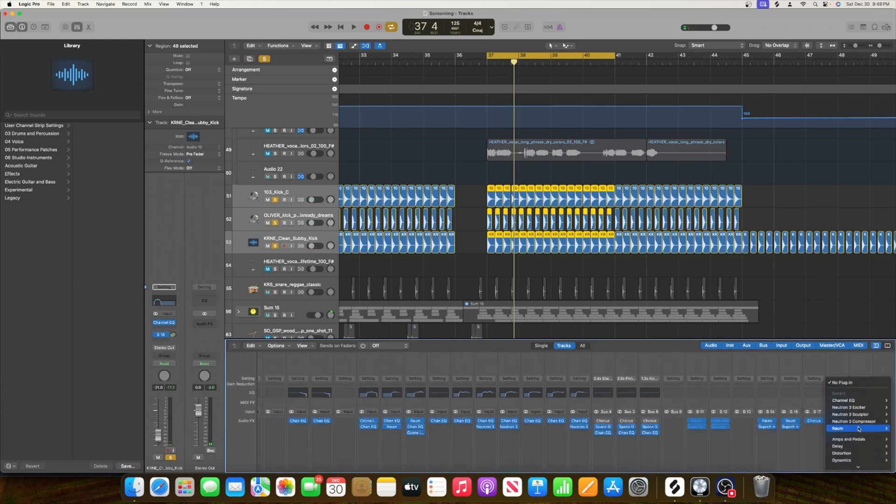
{"action": "mouse_move", "coordinate": [859, 465]}
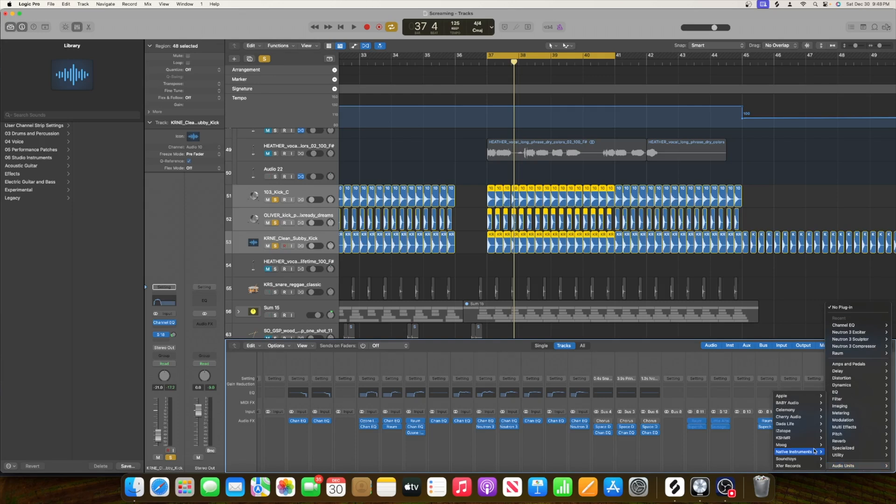
{"action": "mouse_move", "coordinate": [798, 454]}
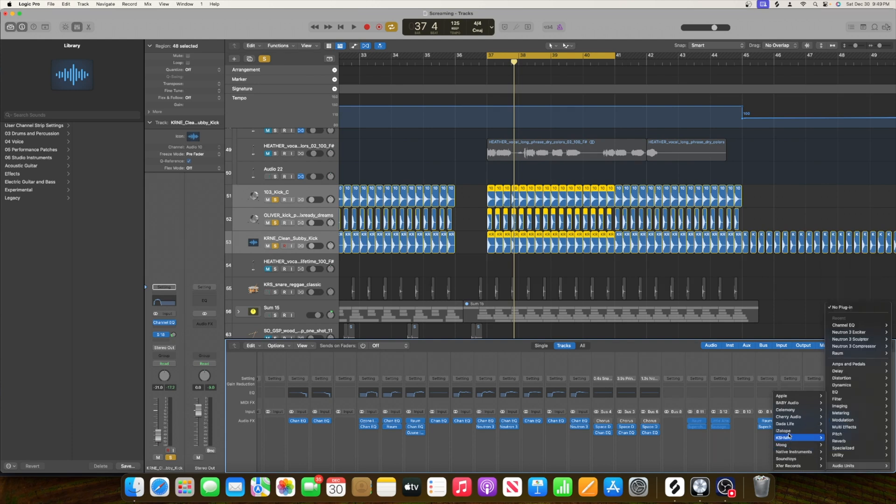
{"action": "mouse_move", "coordinate": [787, 432]}
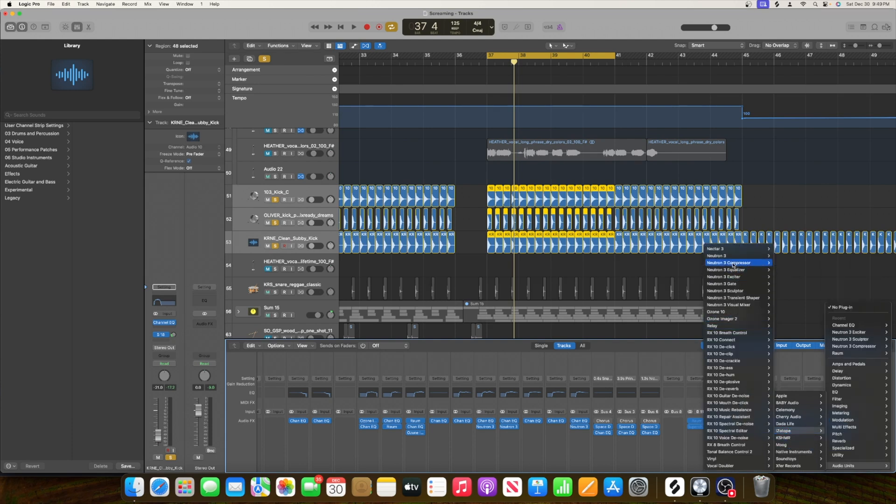
{"action": "mouse_move", "coordinate": [737, 320]}
{"action": "left_click", "coordinate": [787, 320]}
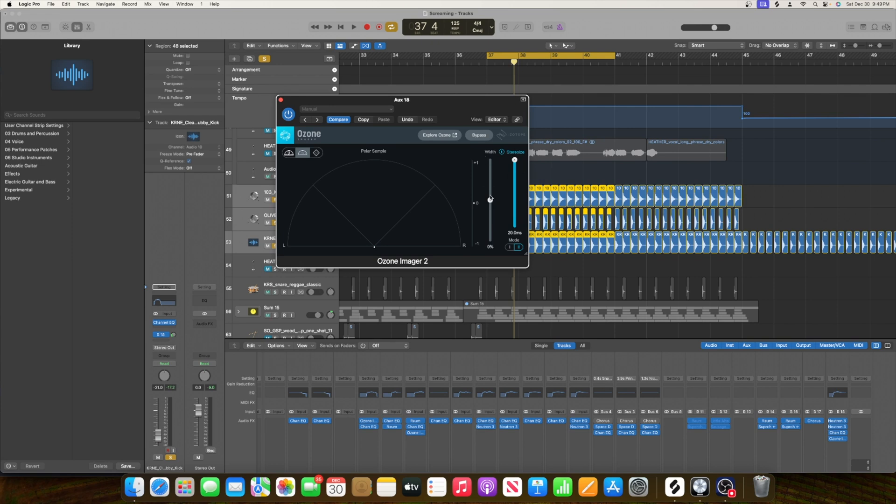
Step: Widen the Ozone Imager to about 52% during playback, check the Polar Level display, and close the plug-in
{"action": "key", "text": "space"}
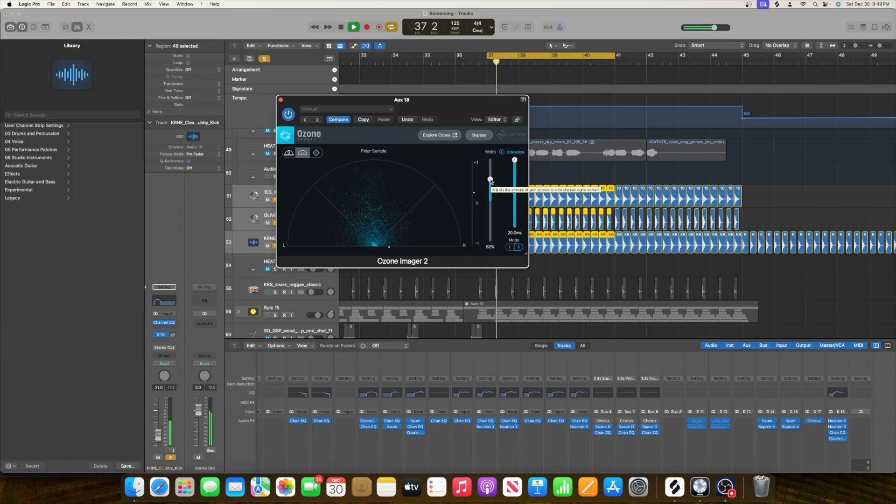
{"action": "left_click", "coordinate": [287, 154]}
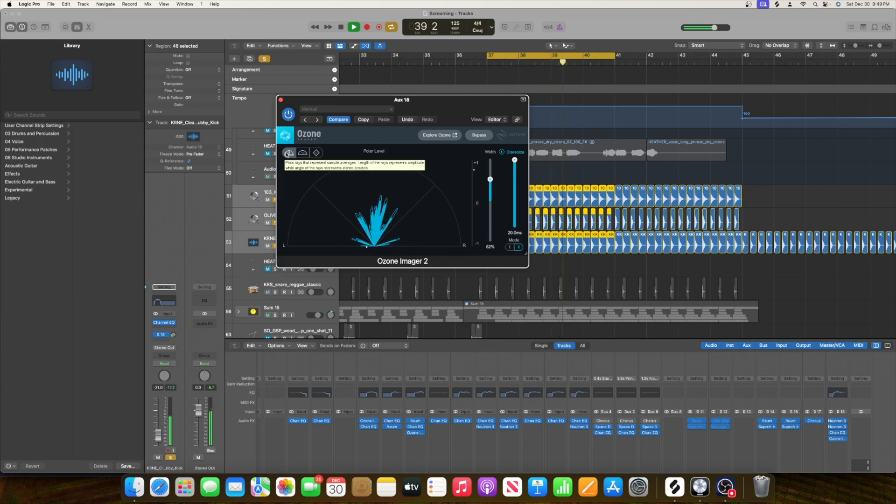
{"action": "left_click", "coordinate": [280, 100]}
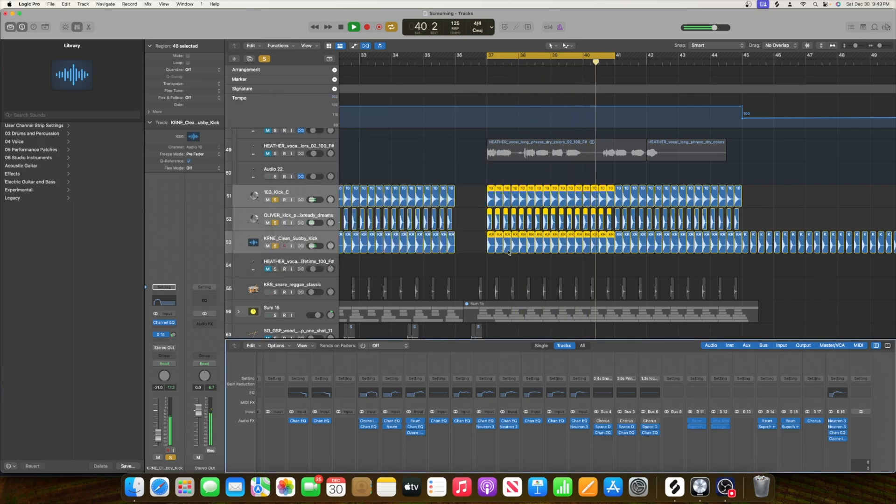
{"action": "key", "text": "space"}
Step: Clear all track solos and audition the full mix over the looped bars 37 to 41
{"action": "scroll", "coordinate": [467, 271], "scroll_direction": "down", "scroll_amount": 3}
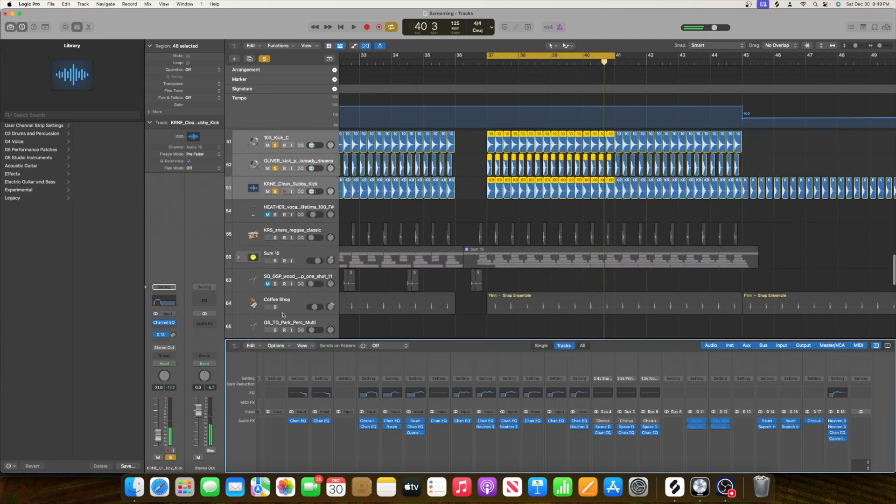
{"action": "scroll", "coordinate": [302, 314], "scroll_direction": "up", "scroll_amount": 8}
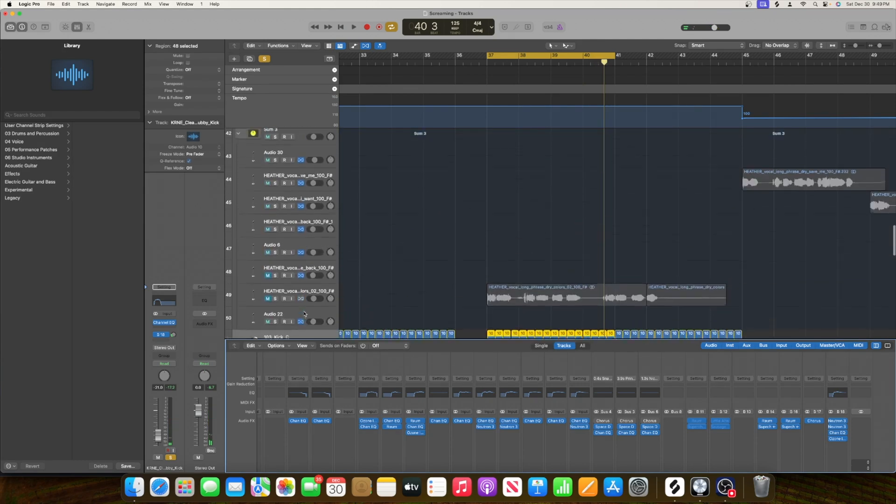
{"action": "scroll", "coordinate": [304, 313], "scroll_direction": "down", "scroll_amount": 20}
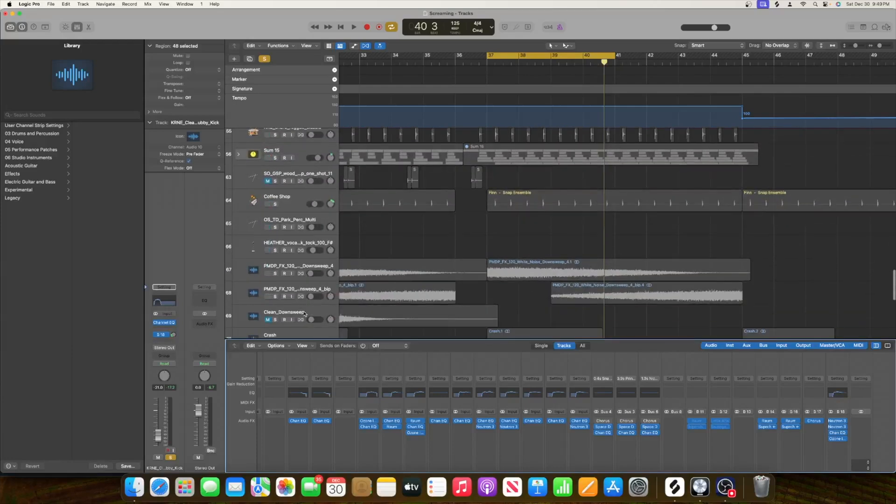
{"action": "scroll", "coordinate": [304, 314], "scroll_direction": "down", "scroll_amount": 8}
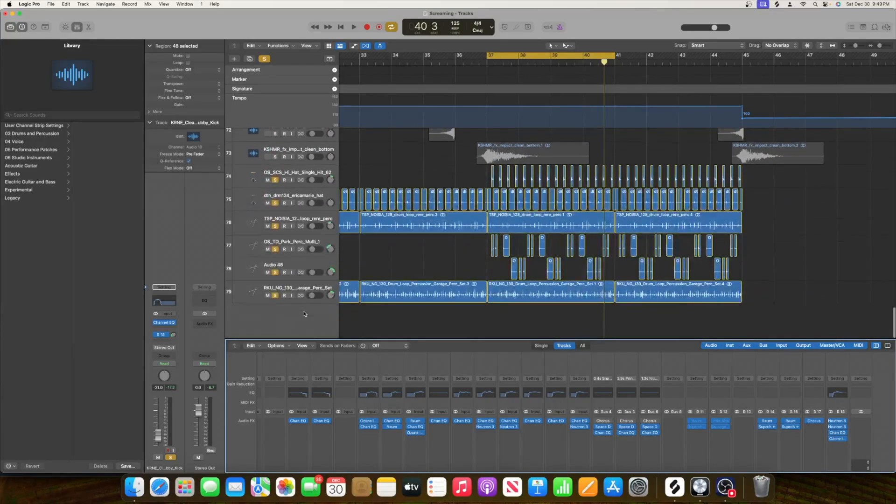
{"action": "scroll", "coordinate": [305, 313], "scroll_direction": "up", "scroll_amount": 4}
{"action": "key", "text": "space"}
{"action": "key", "text": "space"}
{"action": "left_click", "coordinate": [265, 59]}
{"action": "scroll", "coordinate": [447, 266], "scroll_direction": "up", "scroll_amount": 5}
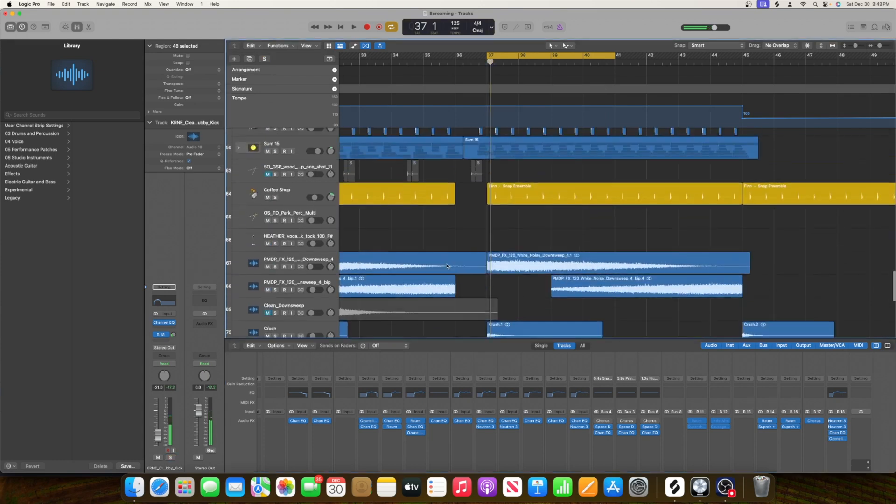
{"action": "key", "text": "space"}
{"action": "scroll", "coordinate": [432, 300], "scroll_direction": "down", "scroll_amount": 6}
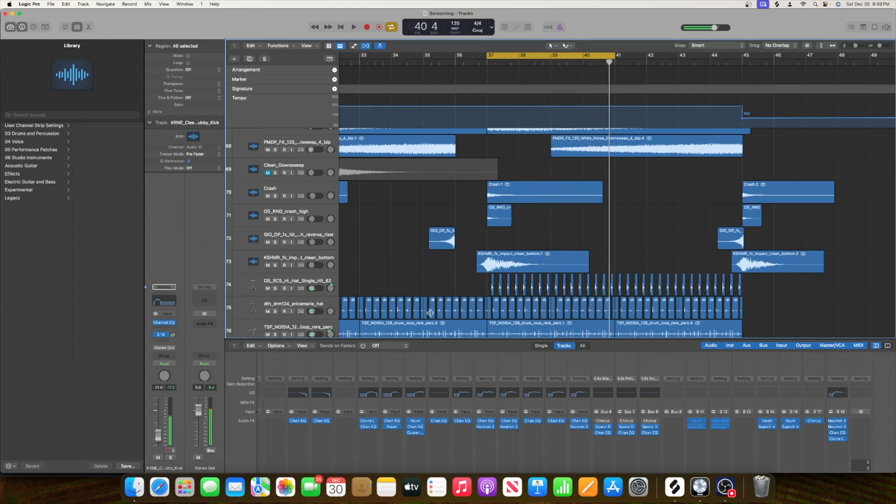
{"action": "key", "text": "space"}
Step: Solo and select the Sum 15 track stack and start playback of the loop
{"action": "scroll", "coordinate": [443, 298], "scroll_direction": "up", "scroll_amount": 8}
{"action": "scroll", "coordinate": [455, 292], "scroll_direction": "up", "scroll_amount": 4}
{"action": "scroll", "coordinate": [456, 291], "scroll_direction": "down", "scroll_amount": 5}
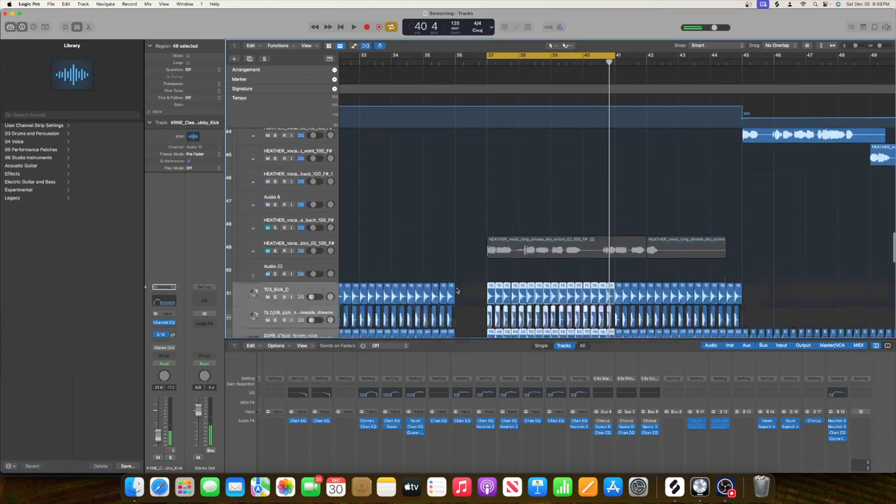
{"action": "left_click", "coordinate": [276, 272]}
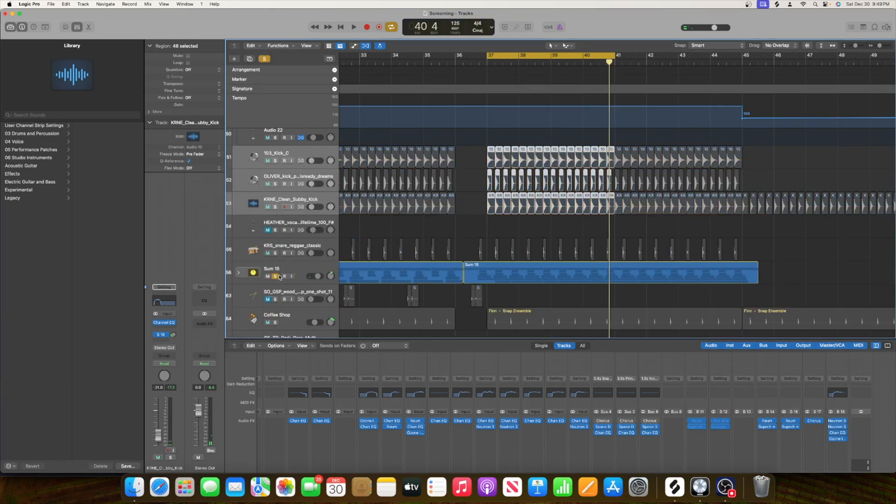
{"action": "left_click", "coordinate": [275, 276]}
{"action": "key", "text": "space"}
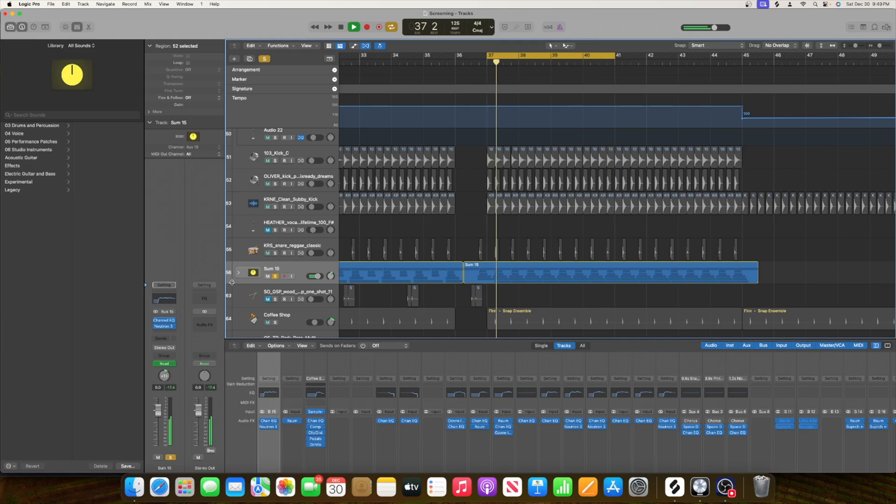
Step: Stop the Sum 15 audition and select and solo the Sum 9 vocal track stack
{"action": "key", "text": "space"}
{"action": "scroll", "coordinate": [262, 275], "scroll_direction": "up", "scroll_amount": 2}
{"action": "scroll", "coordinate": [261, 275], "scroll_direction": "down", "scroll_amount": 6}
{"action": "scroll", "coordinate": [264, 272], "scroll_direction": "up", "scroll_amount": 15}
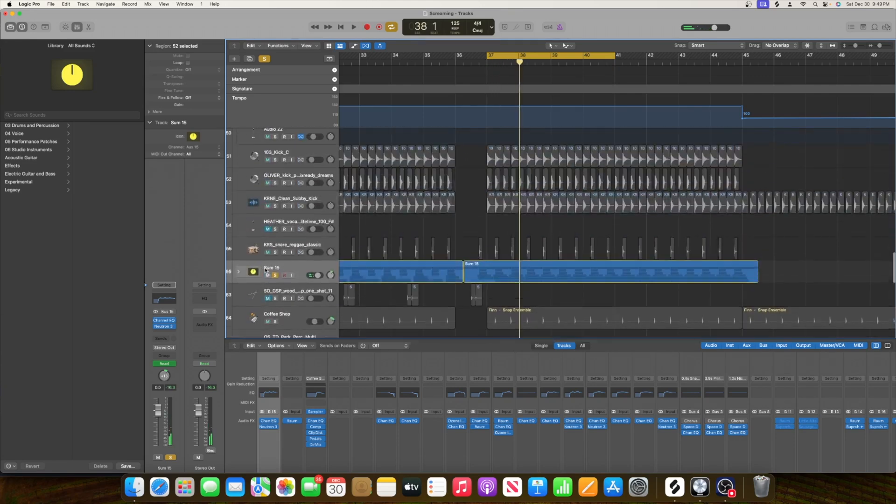
{"action": "scroll", "coordinate": [265, 269], "scroll_direction": "up", "scroll_amount": 5}
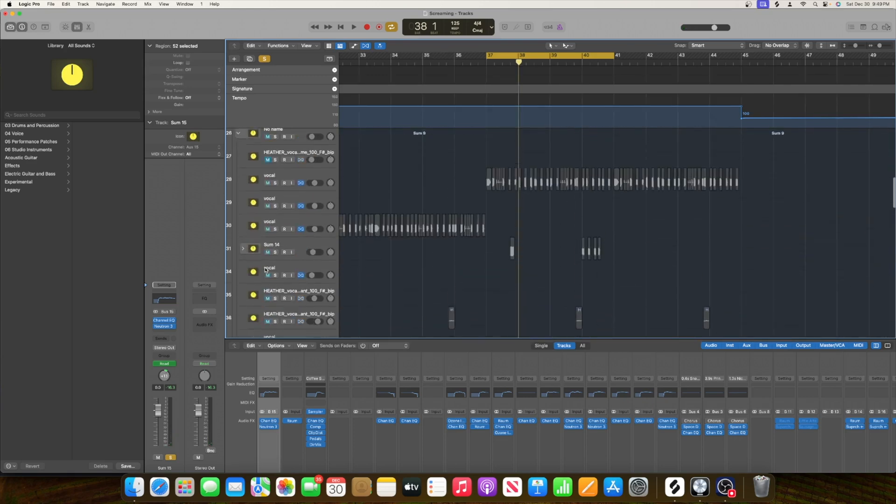
{"action": "left_click", "coordinate": [288, 139]}
{"action": "key", "text": "space"}
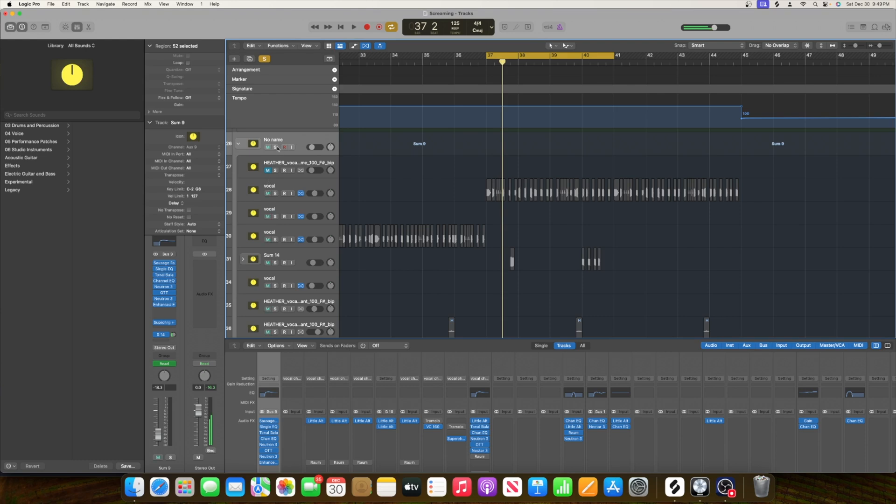
{"action": "left_click", "coordinate": [276, 148]}
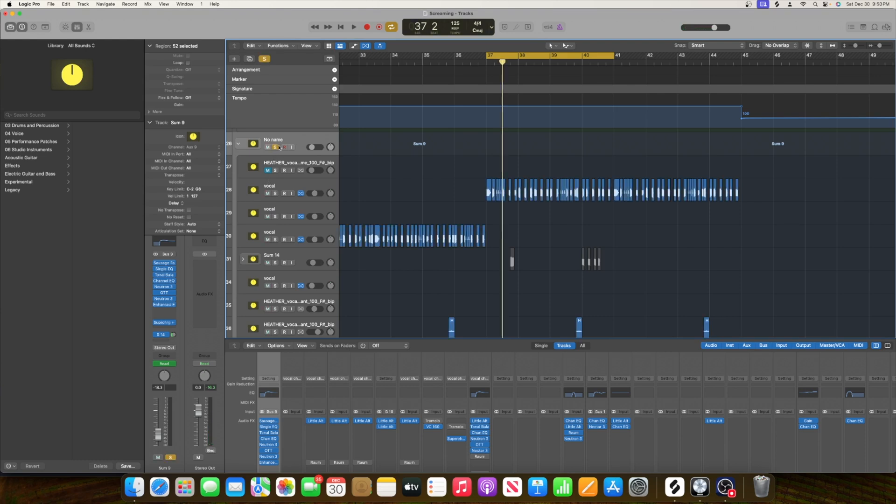
Step: Audition the soloed Sum 9 vocals over the loop, raise the stack's volume to -14.6 dB, and clear all solos
{"action": "scroll", "coordinate": [370, 194], "scroll_direction": "up", "scroll_amount": 15}
{"action": "key", "text": "space"}
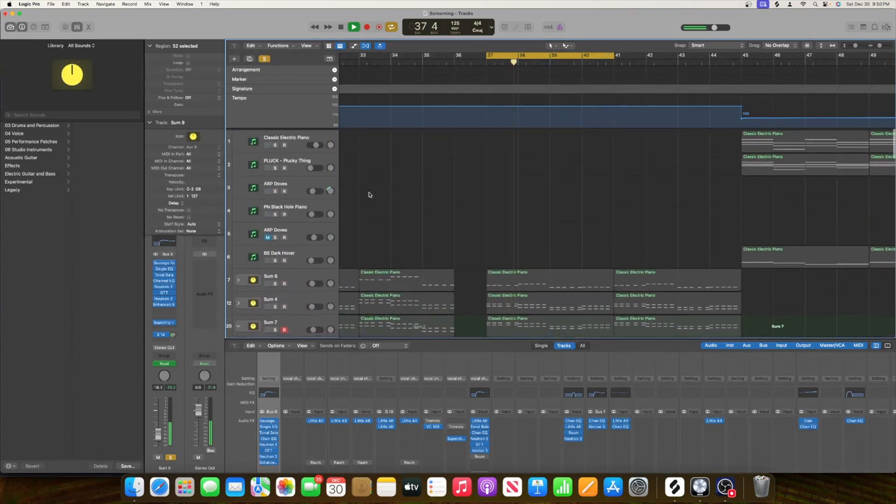
{"action": "scroll", "coordinate": [370, 194], "scroll_direction": "down", "scroll_amount": 12}
{"action": "key", "text": "space"}
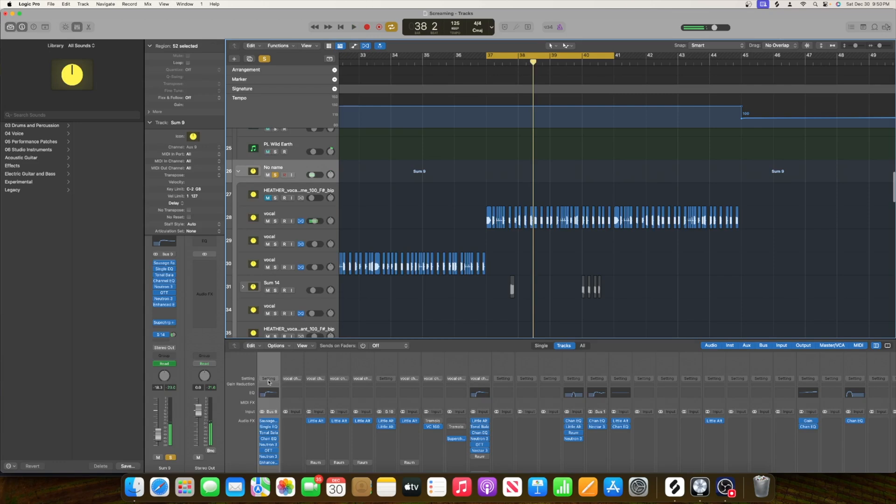
{"action": "key", "text": "space"}
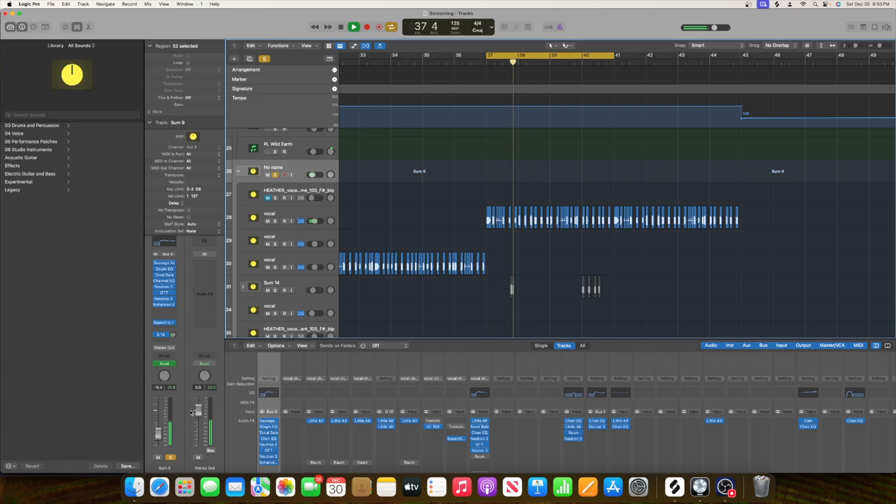
{"action": "left_click", "coordinate": [265, 58]}
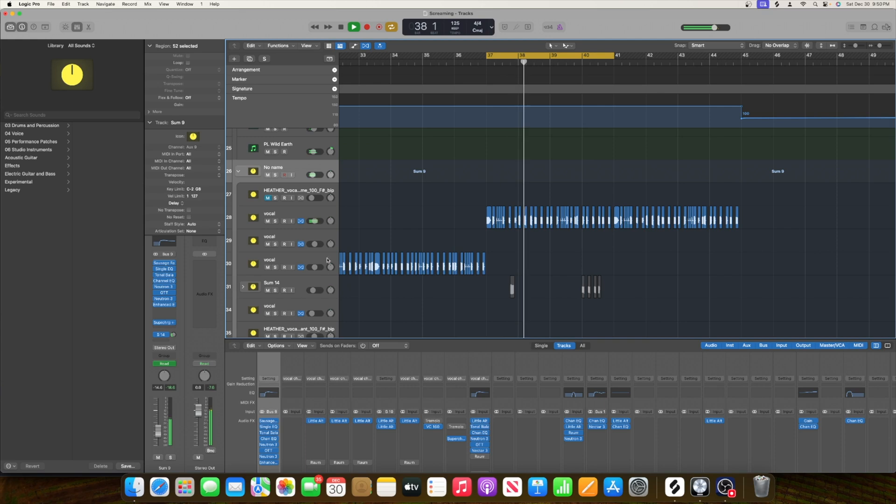
Step: Audition the full mix while looking through the tracks from the synth stacks down to the percussion loops
{"action": "scroll", "coordinate": [400, 294], "scroll_direction": "down", "scroll_amount": 3}
{"action": "scroll", "coordinate": [402, 294], "scroll_direction": "up", "scroll_amount": 5}
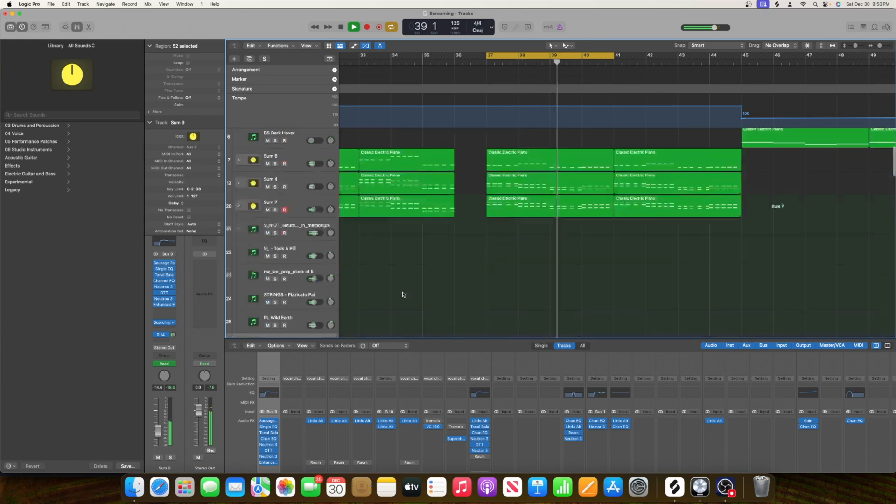
{"action": "scroll", "coordinate": [404, 294], "scroll_direction": "down", "scroll_amount": 15}
{"action": "key", "text": "space"}
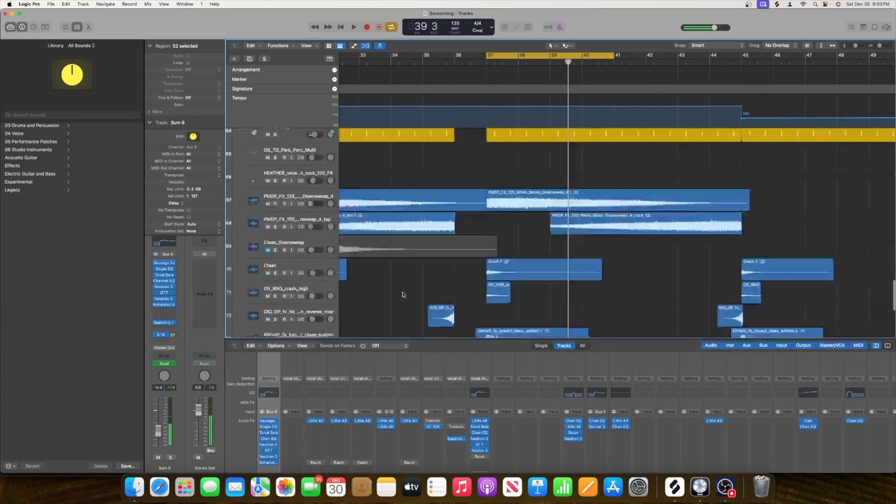
{"action": "scroll", "coordinate": [403, 294], "scroll_direction": "down", "scroll_amount": 8}
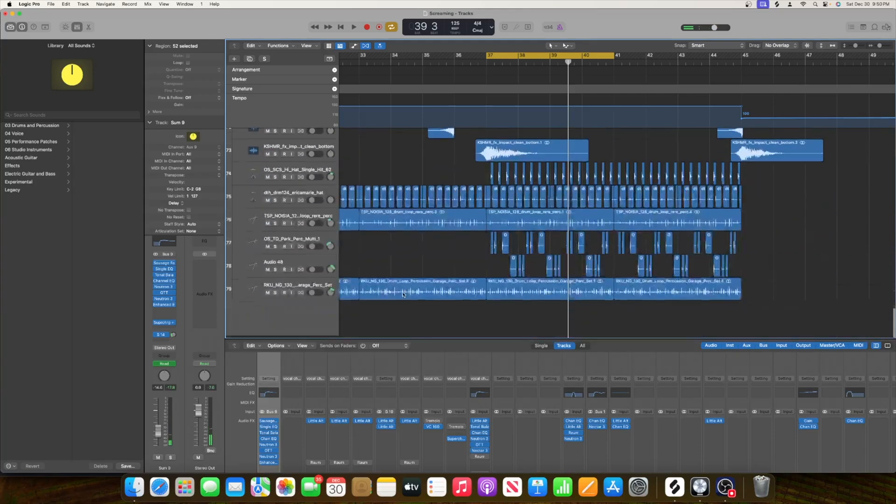
Step: Collapse the Sum 9 vocal track stack to hide its subtracks
{"action": "left_click", "coordinate": [509, 408]}
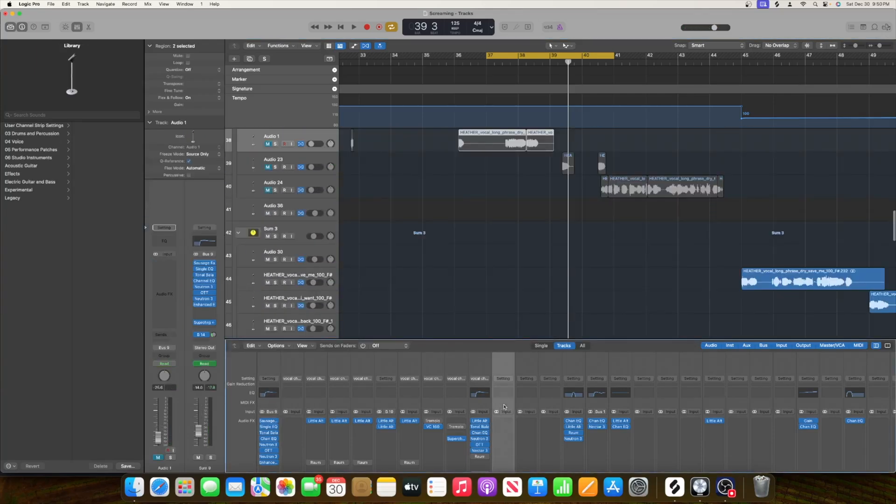
{"action": "scroll", "coordinate": [458, 253], "scroll_direction": "up", "scroll_amount": 5}
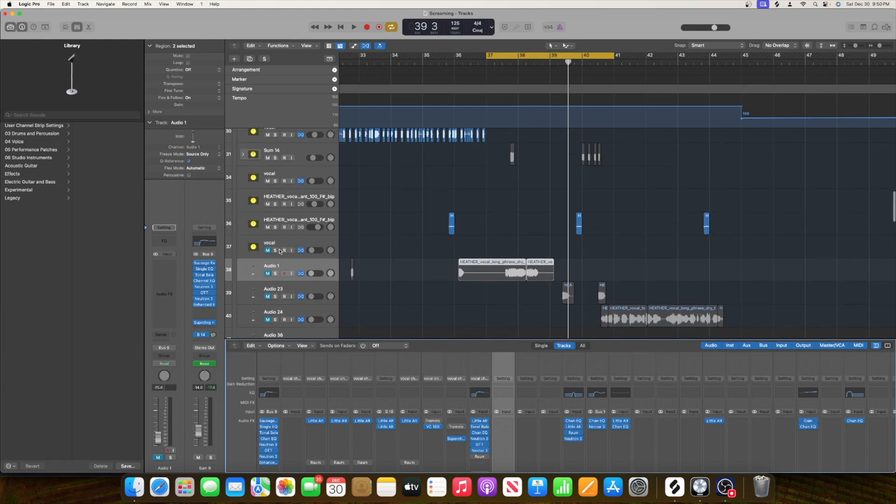
{"action": "scroll", "coordinate": [243, 196], "scroll_direction": "up", "scroll_amount": 2}
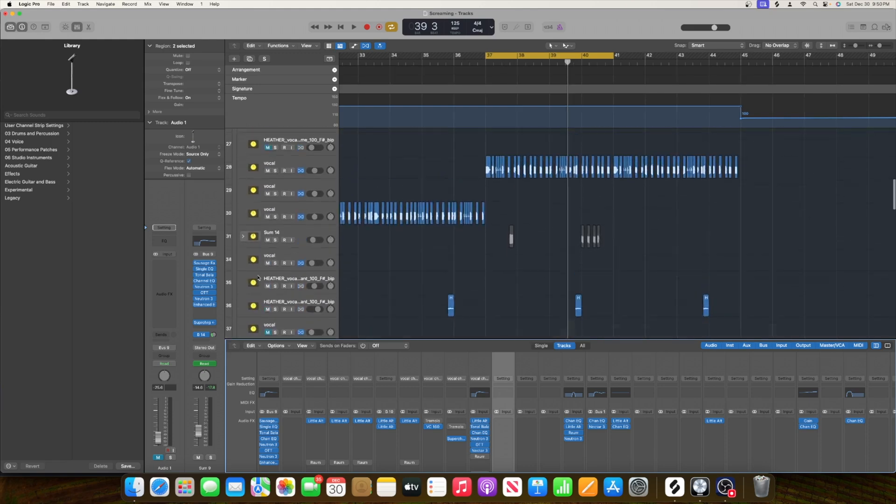
{"action": "left_click", "coordinate": [237, 197]}
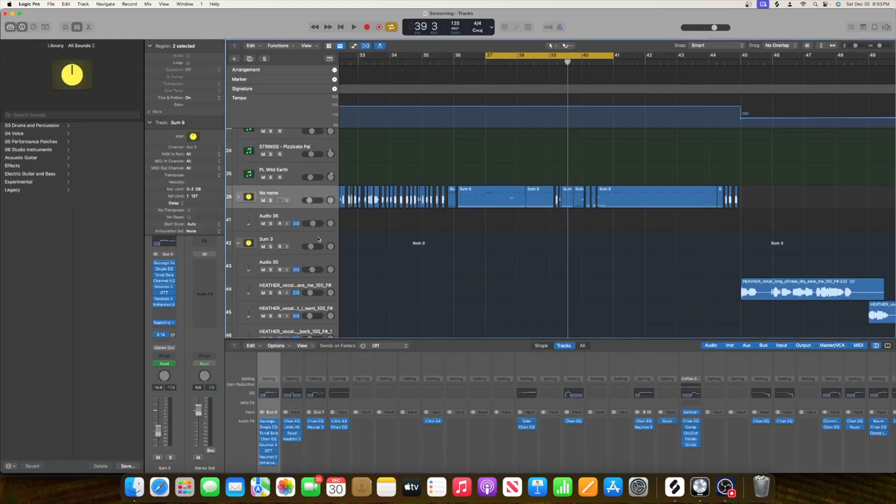
Step: Select the Audio 36 track and look along the timeline for its regions
{"action": "left_click", "coordinate": [303, 218]}
{"action": "scroll", "coordinate": [327, 223], "scroll_direction": "left", "scroll_amount": 10}
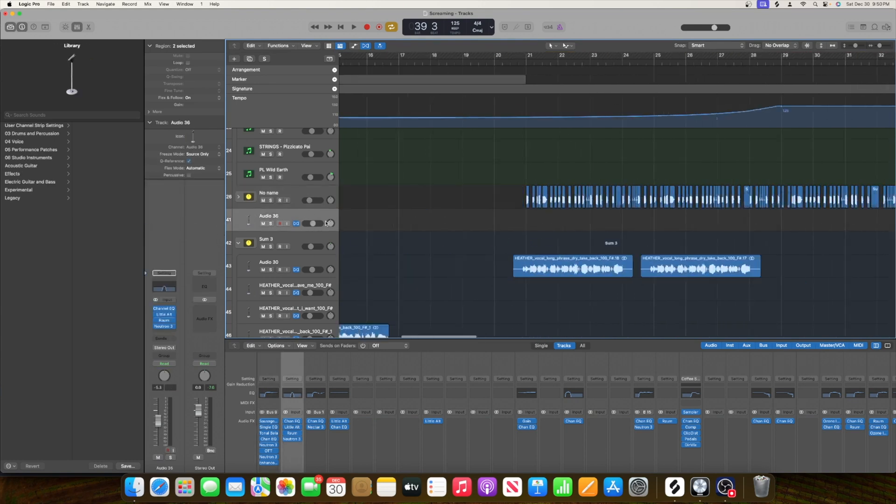
{"action": "scroll", "coordinate": [326, 224], "scroll_direction": "right", "scroll_amount": 15}
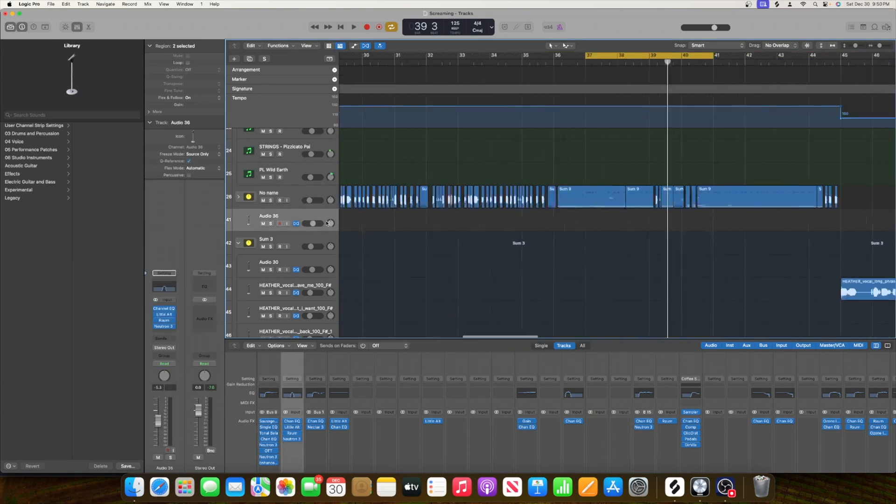
{"action": "scroll", "coordinate": [327, 223], "scroll_direction": "up", "scroll_amount": 4}
{"action": "scroll", "coordinate": [327, 224], "scroll_direction": "down", "scroll_amount": 1}
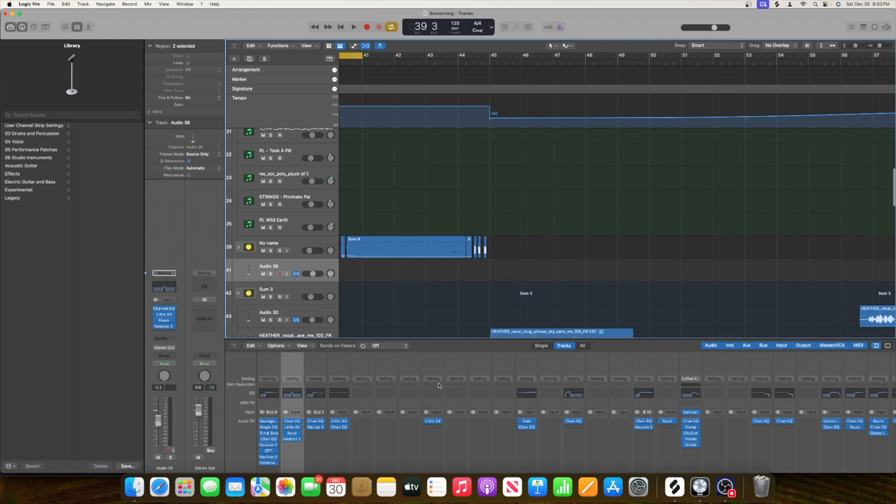
Step: Enlarge the mixer to show the sends, outputs, pan controls and faders of the channel strips
{"action": "left_click_drag", "start_coordinate": [463, 338], "coordinate": [458, 269]}
{"action": "scroll", "coordinate": [464, 336], "scroll_direction": "down", "scroll_amount": 3}
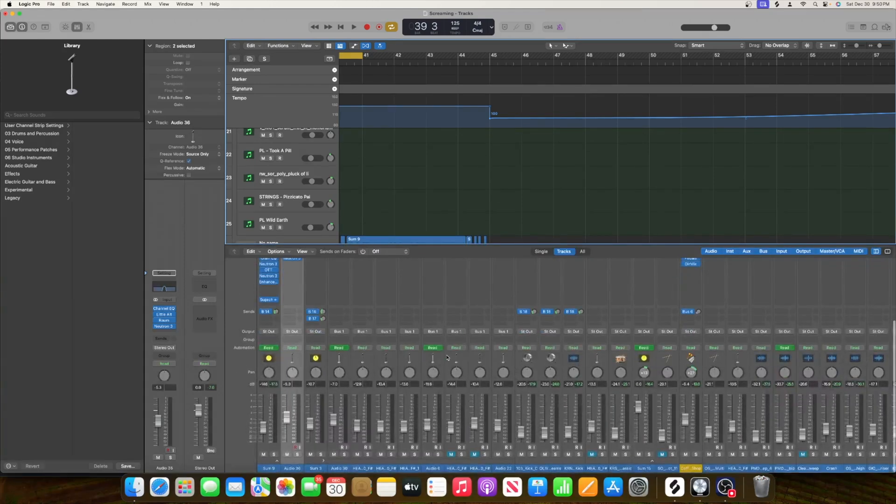
{"action": "scroll", "coordinate": [448, 358], "scroll_direction": "up", "scroll_amount": 3}
Step: Select the muted vocal channel on track 48, shrink the tracks view and look along the timeline for its regions
{"action": "left_click", "coordinate": [459, 272]}
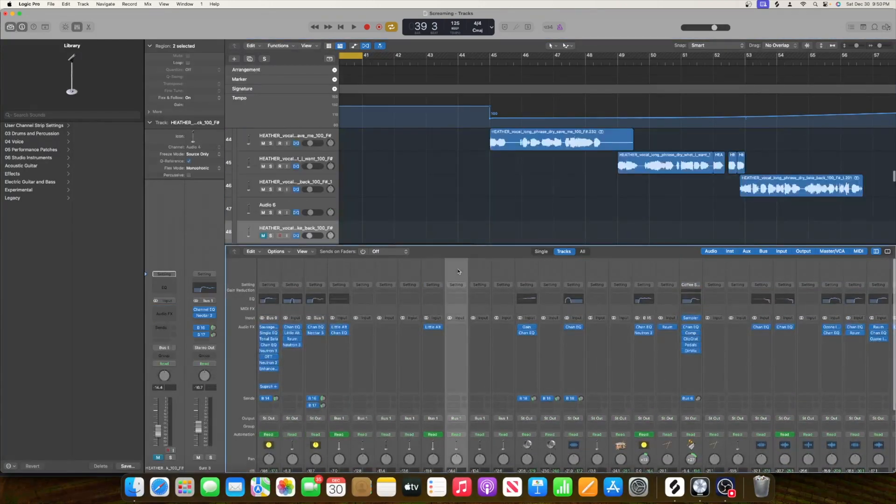
{"action": "left_click_drag", "start_coordinate": [881, 46], "coordinate": [854, 45]}
{"action": "scroll", "coordinate": [636, 227], "scroll_direction": "down", "scroll_amount": 3}
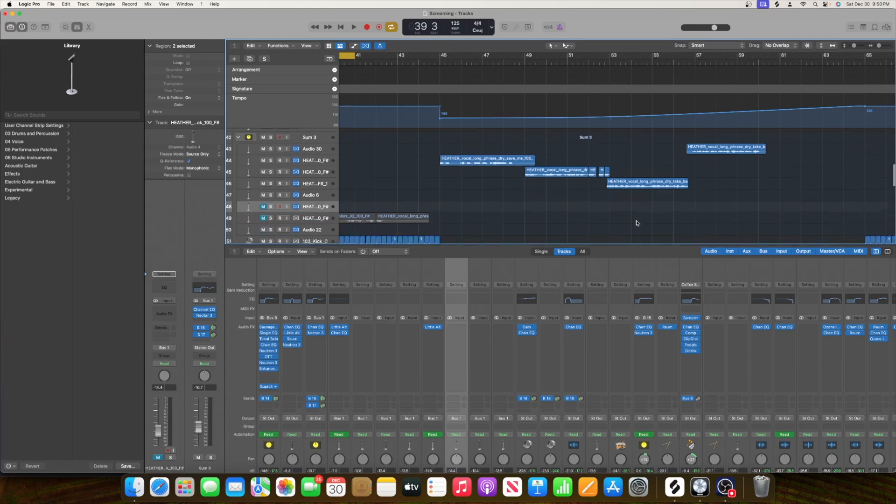
{"action": "scroll", "coordinate": [495, 190], "scroll_direction": "left", "scroll_amount": 5}
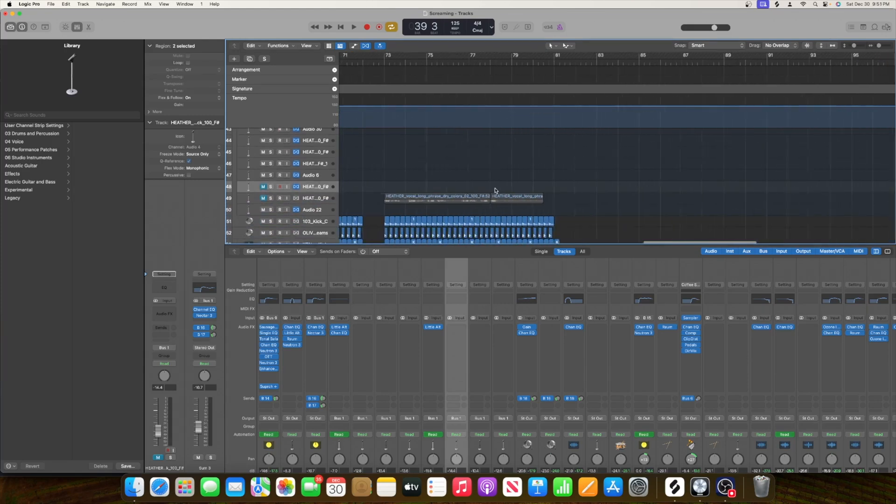
{"action": "scroll", "coordinate": [462, 163], "scroll_direction": "left", "scroll_amount": 10}
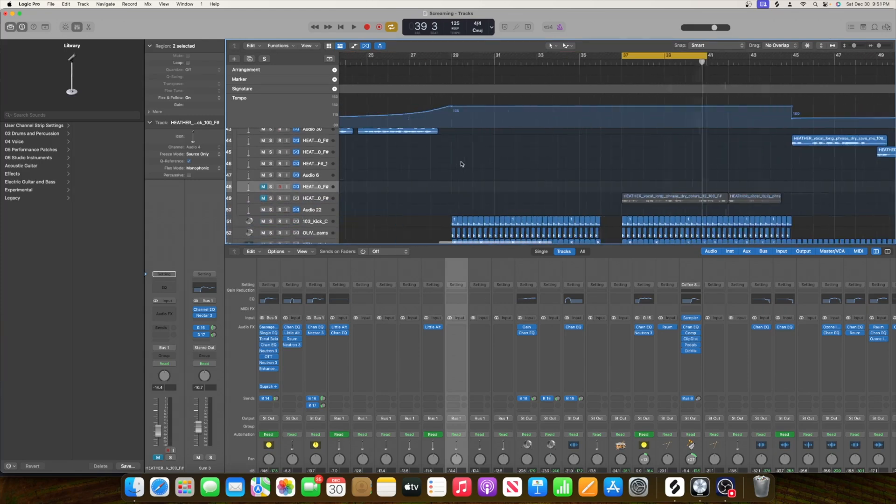
Step: Check the channel strips one by one from the muted vocal on track 49 through the kicks to KRS_snare_reggae_classic
{"action": "left_click", "coordinate": [478, 275]}
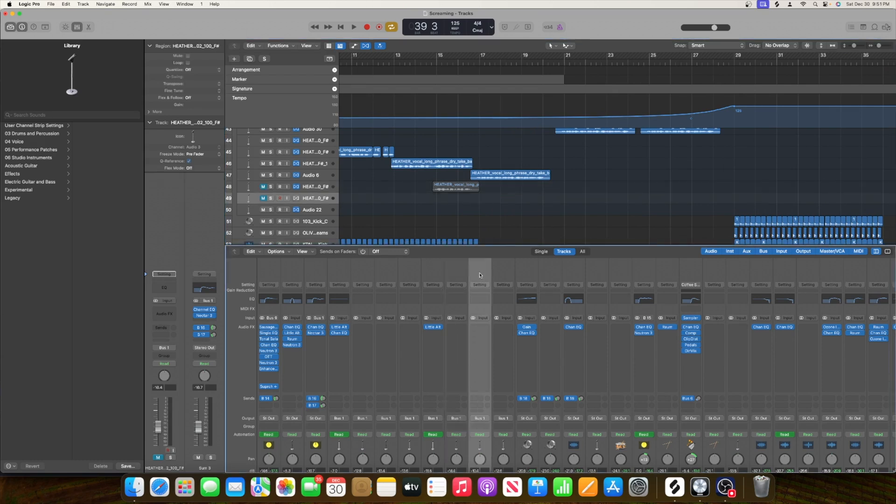
{"action": "left_click", "coordinate": [510, 274]}
{"action": "left_click", "coordinate": [526, 277]}
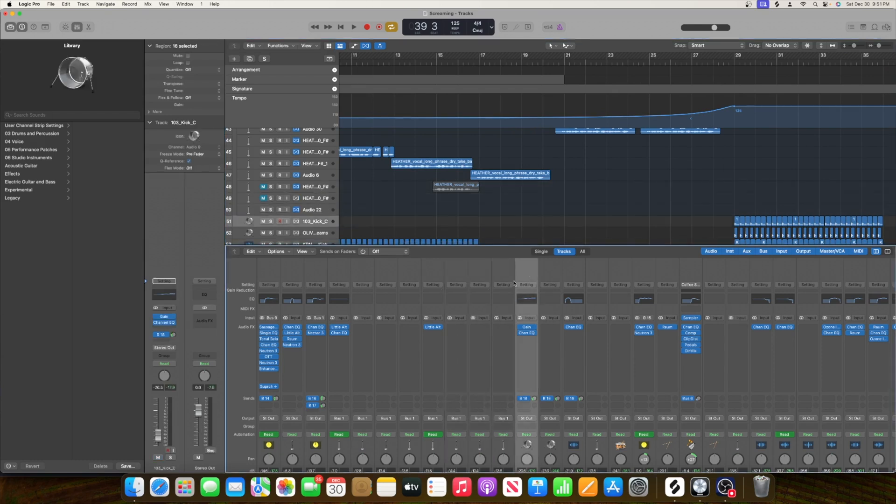
{"action": "left_click", "coordinate": [555, 302]}
{"action": "left_click", "coordinate": [602, 270]}
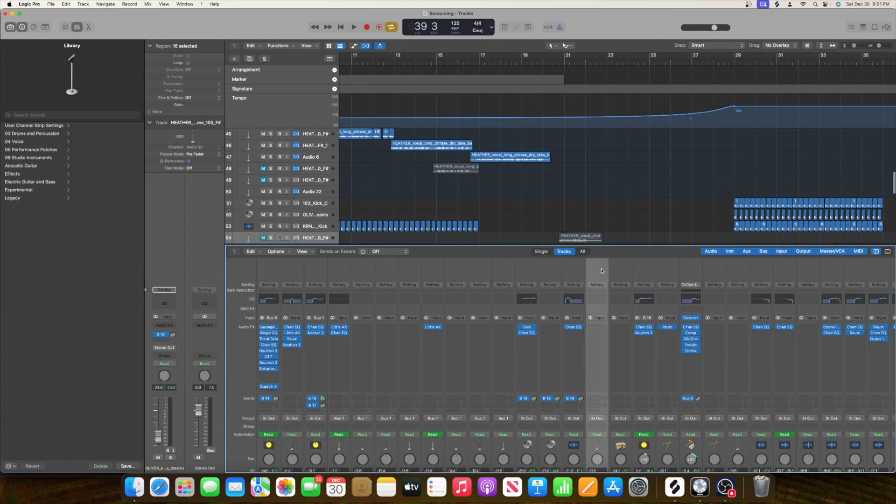
{"action": "left_click", "coordinate": [626, 276]}
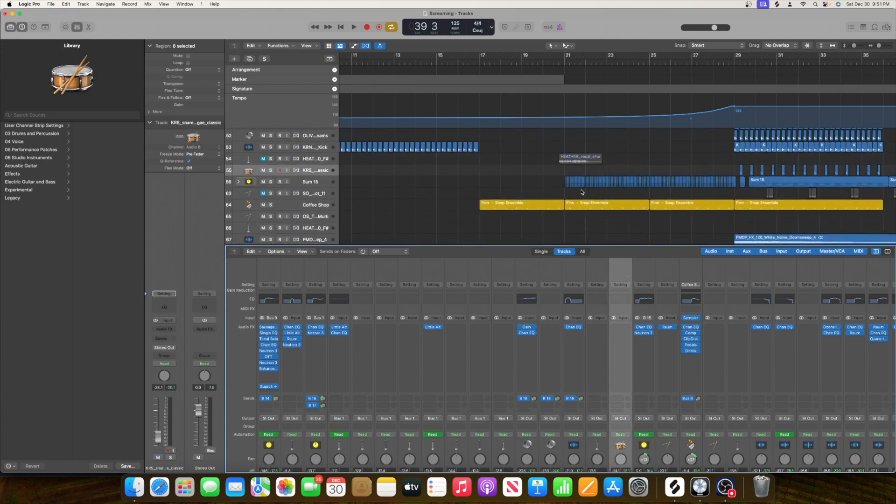
Step: Solo the KRS_snare_reggae_classic track during loop playback and check its channel strip in the mixer
{"action": "scroll", "coordinate": [582, 192], "scroll_direction": "right", "scroll_amount": 10}
{"action": "key", "text": "space"}
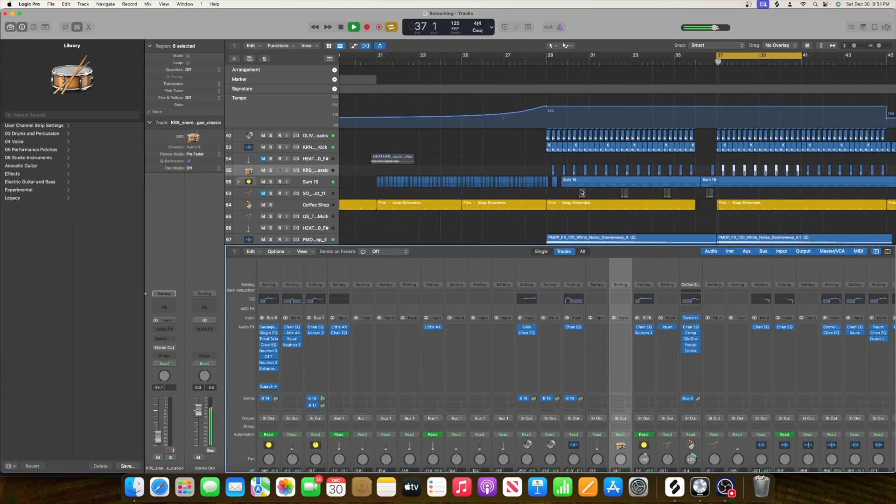
{"action": "left_click", "coordinate": [271, 170]}
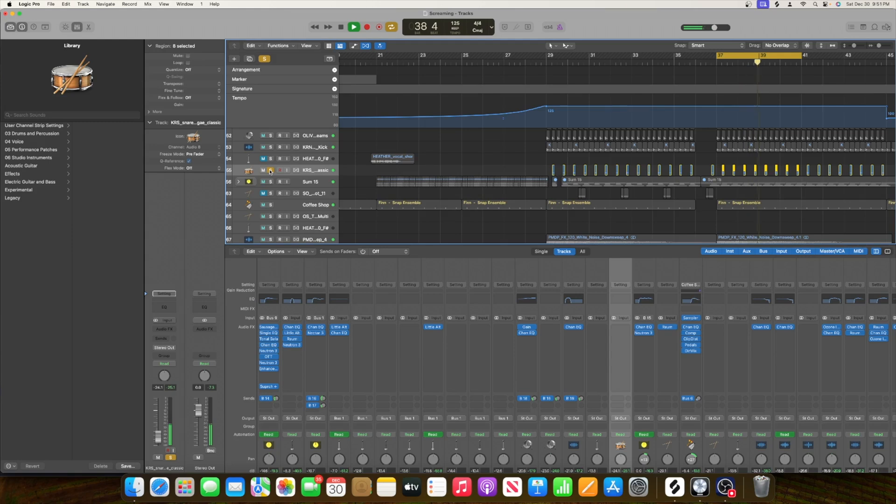
{"action": "scroll", "coordinate": [467, 350], "scroll_direction": "down", "scroll_amount": 4}
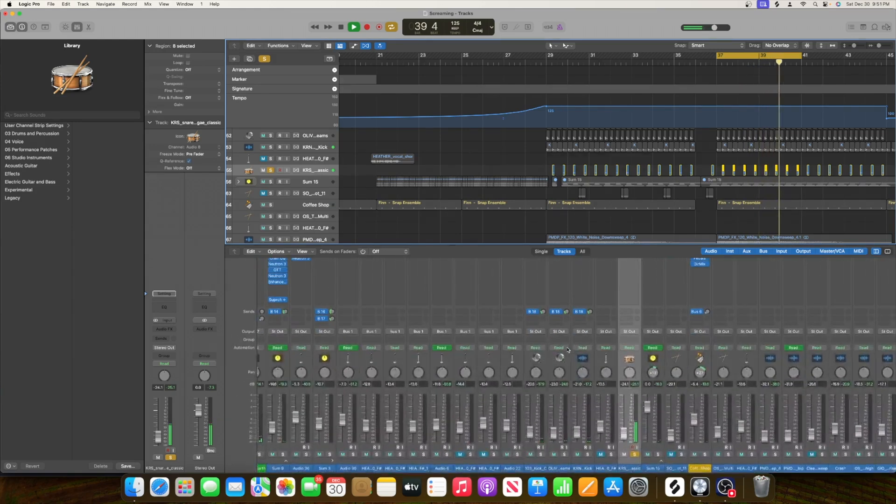
{"action": "scroll", "coordinate": [569, 350], "scroll_direction": "right", "scroll_amount": 3}
Step: Expand the Sum 15 track stack and move the KRS_snare_reggae_classic track into it
{"action": "key", "text": "space"}
{"action": "left_click", "coordinate": [239, 182]}
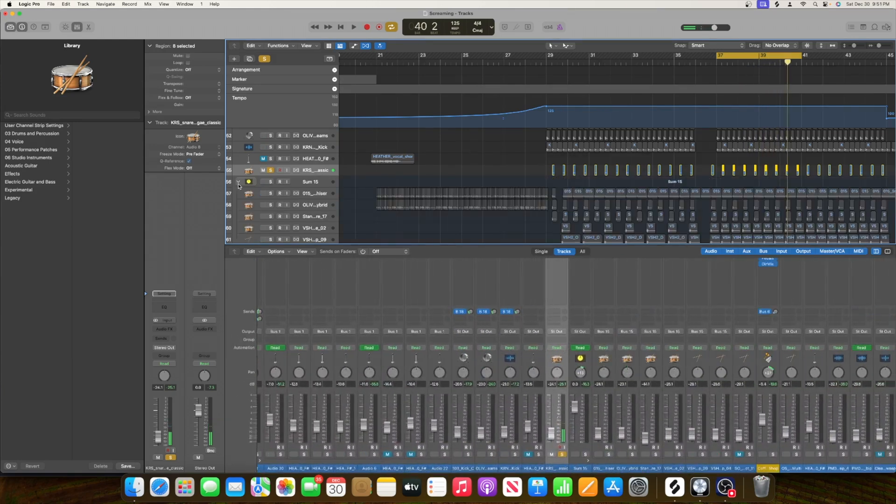
{"action": "left_click_drag", "start_coordinate": [304, 169], "coordinate": [301, 186]}
Step: Clear all solos, audition the full mix over the loop, and look over the Sum 15 subtracks
{"action": "key", "text": "space"}
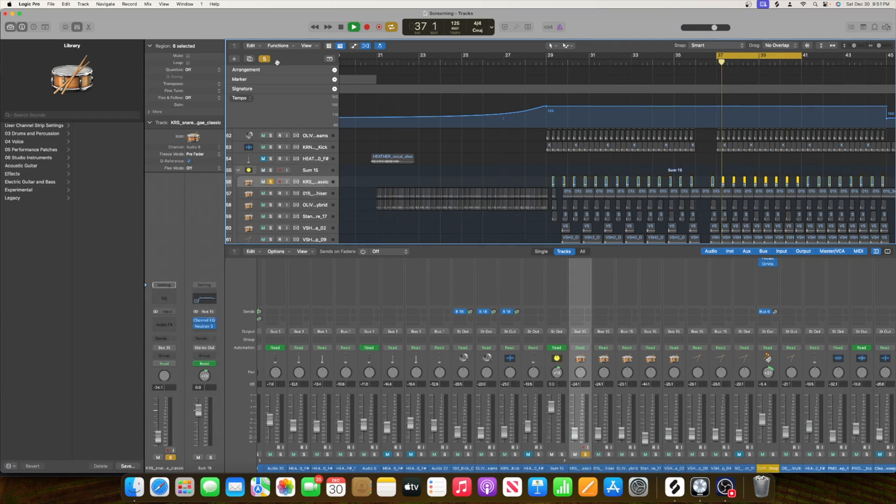
{"action": "left_click", "coordinate": [264, 59]}
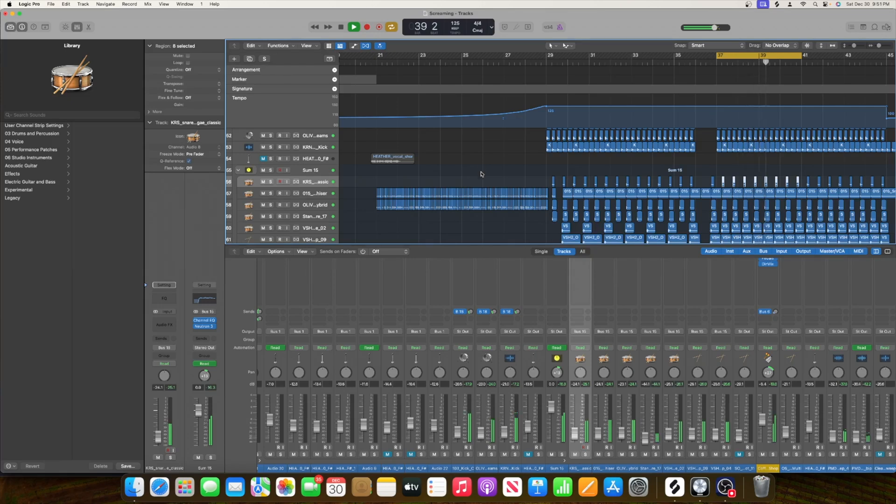
{"action": "key", "text": "space"}
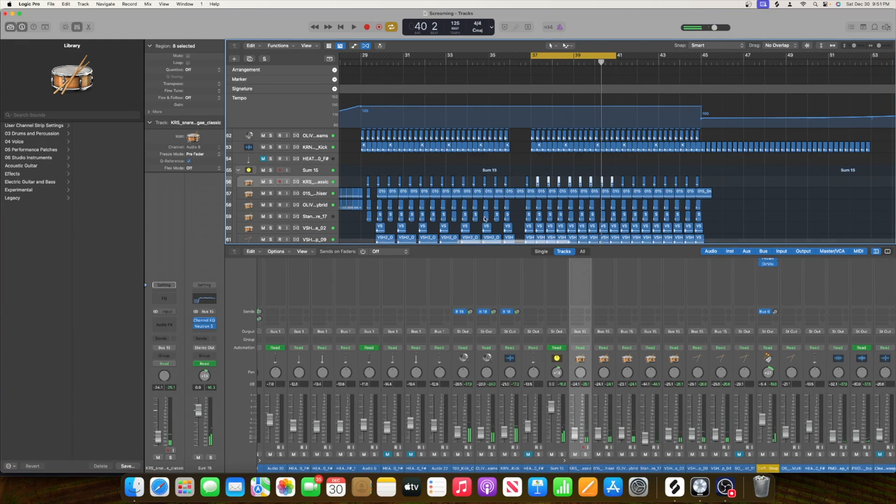
{"action": "scroll", "coordinate": [485, 219], "scroll_direction": "down", "scroll_amount": 5}
{"action": "scroll", "coordinate": [615, 410], "scroll_direction": "up", "scroll_amount": 3}
{"action": "scroll", "coordinate": [607, 420], "scroll_direction": "down", "scroll_amount": 3}
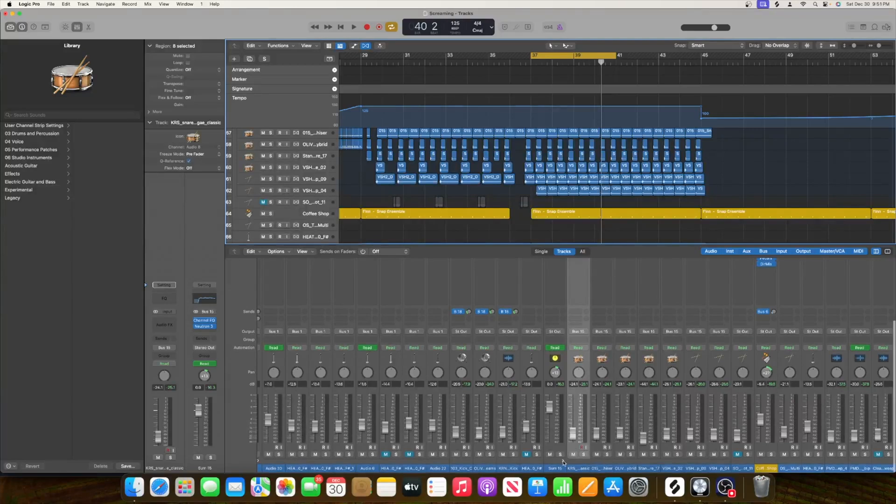
Step: Look over the mixer strips from the OS_TD percussion track to Clean_Downsweep and review their regions along the timeline
{"action": "scroll", "coordinate": [617, 187], "scroll_direction": "down", "scroll_amount": 5}
{"action": "scroll", "coordinate": [576, 416], "scroll_direction": "up", "scroll_amount": 3}
{"action": "scroll", "coordinate": [576, 416], "scroll_direction": "up", "scroll_amount": 1}
{"action": "left_click", "coordinate": [574, 277]}
{"action": "scroll", "coordinate": [492, 158], "scroll_direction": "right", "scroll_amount": 10}
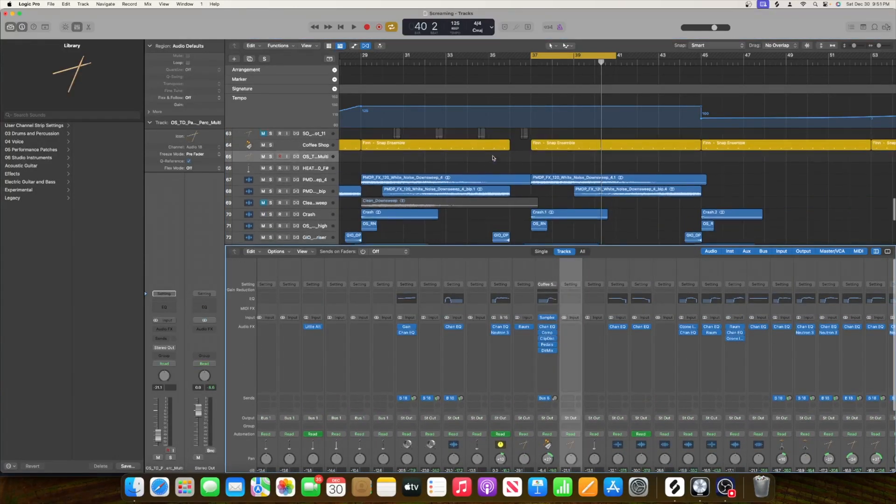
{"action": "scroll", "coordinate": [492, 158], "scroll_direction": "left", "scroll_amount": 10}
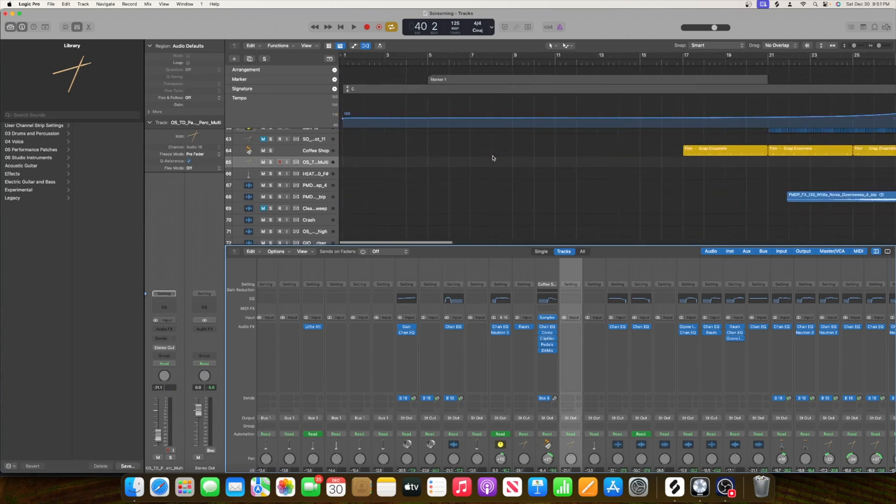
{"action": "left_click", "coordinate": [667, 276]}
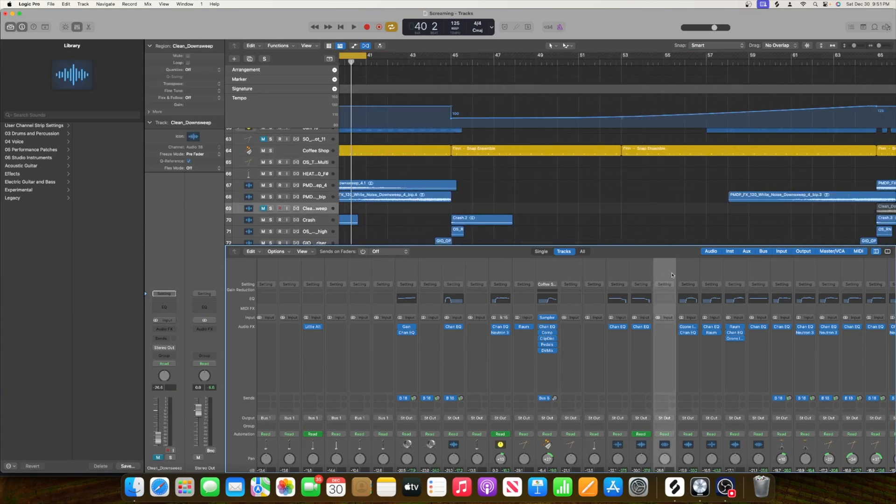
{"action": "scroll", "coordinate": [669, 200], "scroll_direction": "right", "scroll_amount": 8}
{"action": "scroll", "coordinate": [669, 200], "scroll_direction": "down", "scroll_amount": 5}
{"action": "scroll", "coordinate": [669, 200], "scroll_direction": "up", "scroll_amount": 15}
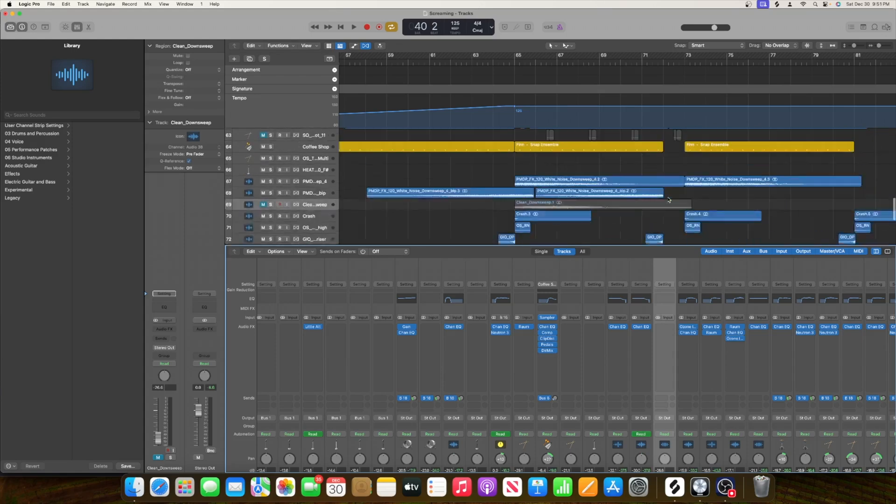
{"action": "scroll", "coordinate": [669, 200], "scroll_direction": "left", "scroll_amount": 20}
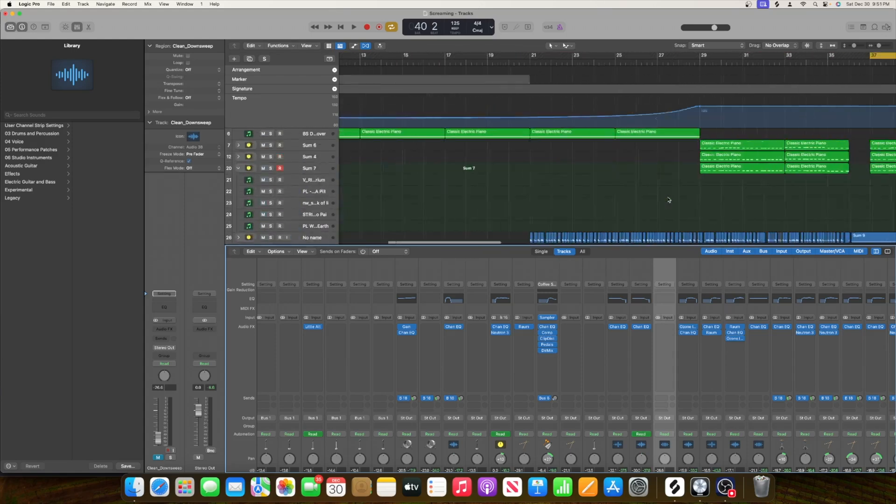
Step: Play the song from bar 15 with cycling off, in an enlarged Tracks area zoomed out over the arrangement
{"action": "scroll", "coordinate": [700, 53], "scroll_direction": "left", "scroll_amount": 12}
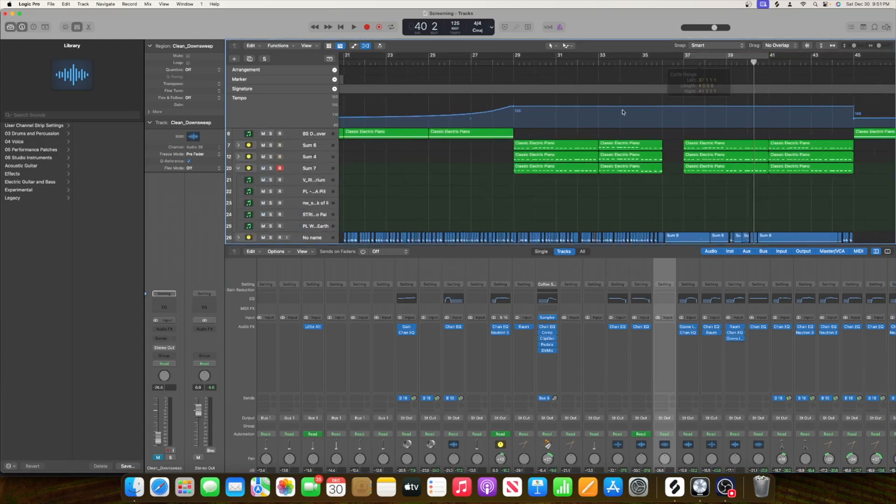
{"action": "scroll", "coordinate": [593, 68], "scroll_direction": "right", "scroll_amount": 3}
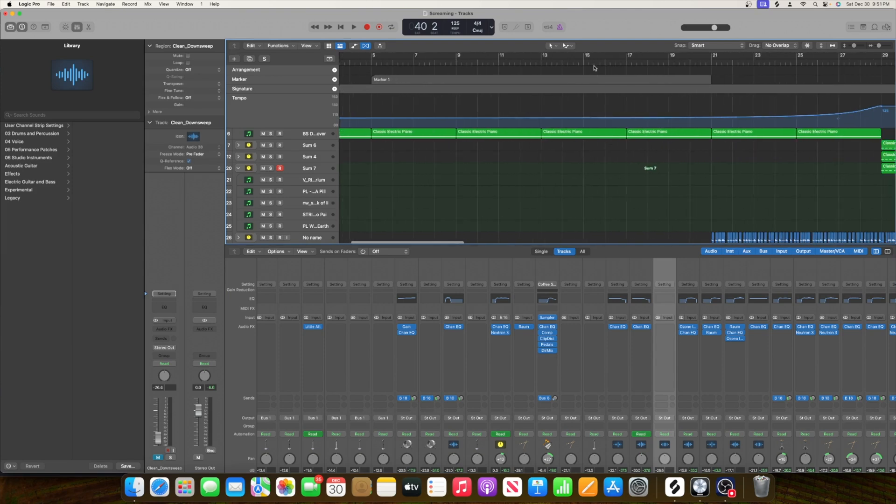
{"action": "key", "text": "space"}
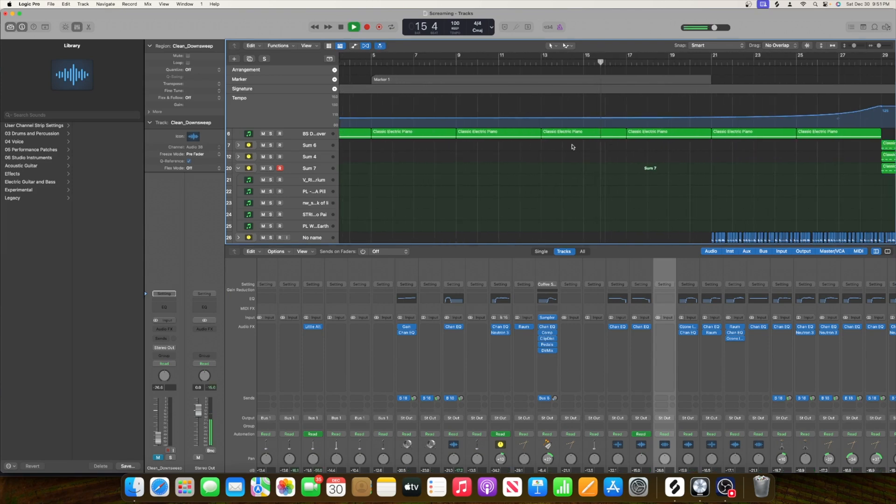
{"action": "left_click_drag", "start_coordinate": [880, 47], "coordinate": [847, 57]}
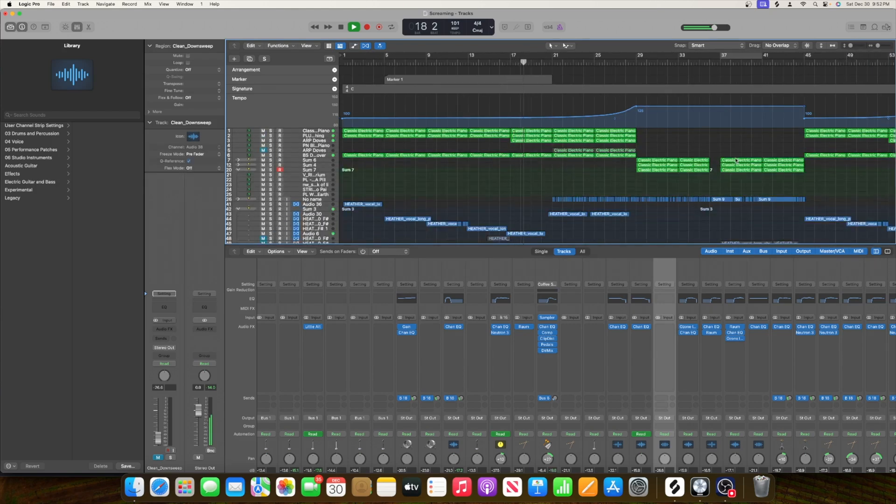
{"action": "scroll", "coordinate": [659, 195], "scroll_direction": "down", "scroll_amount": 3}
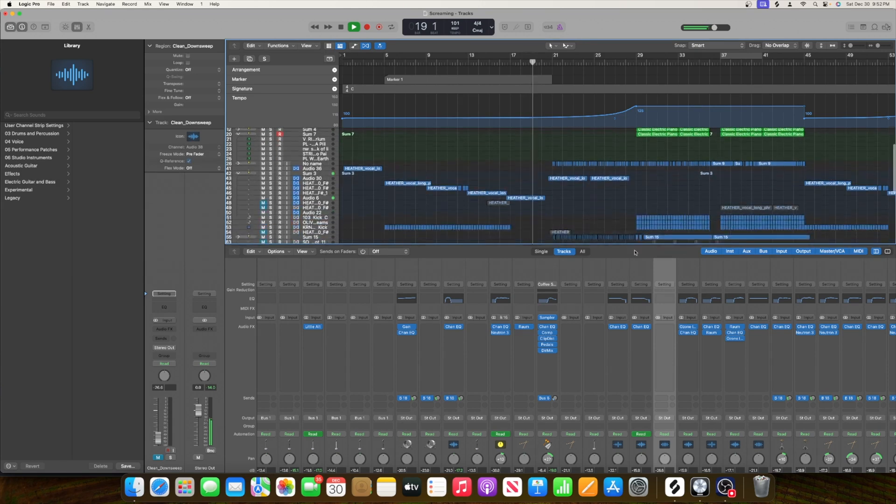
{"action": "left_click_drag", "start_coordinate": [643, 251], "coordinate": [632, 355]}
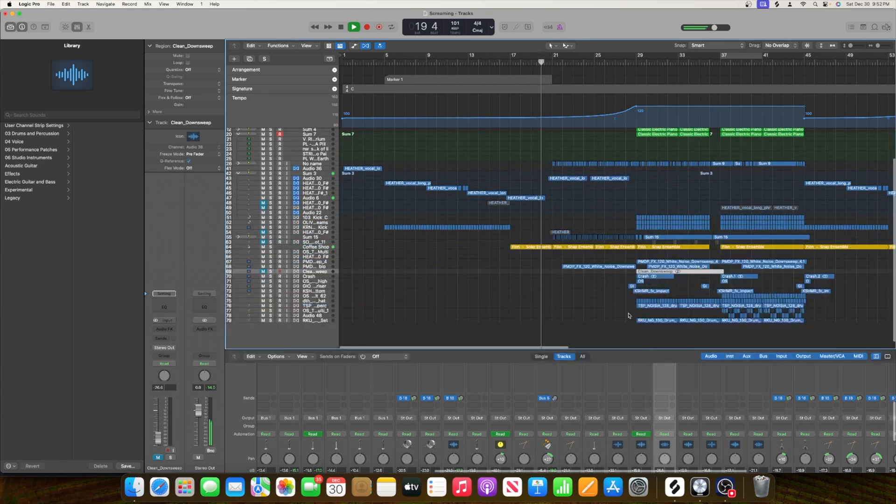
{"action": "scroll", "coordinate": [528, 274], "scroll_direction": "up", "scroll_amount": 2}
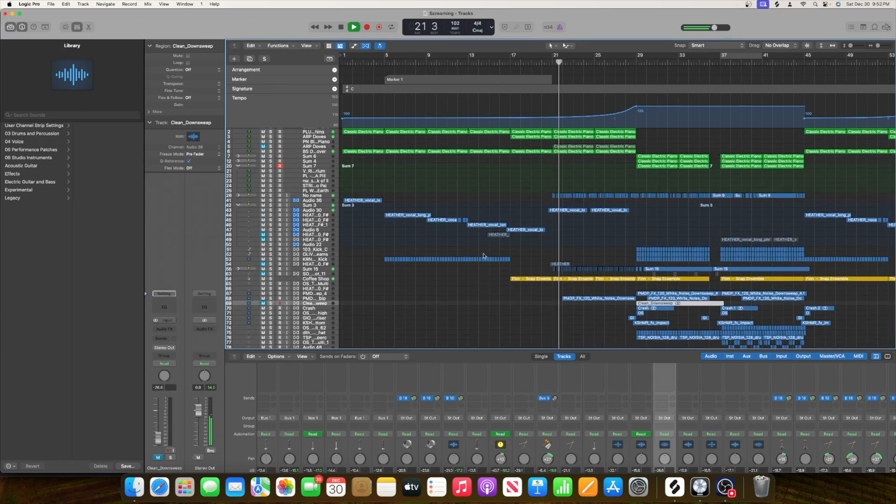
Step: Listen on to bar 45 while checking the Audio 30 vocal and RKU_NG percussion channel strips, and stop playback
{"action": "left_click", "coordinate": [318, 211]}
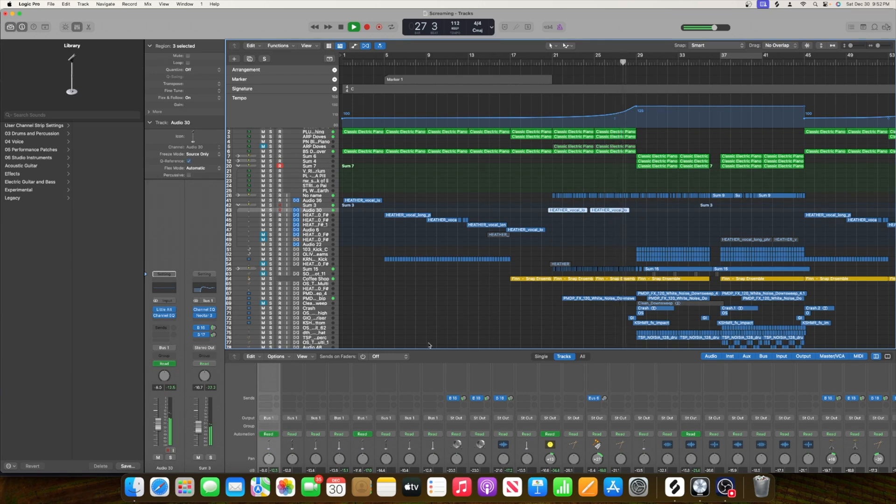
{"action": "scroll", "coordinate": [511, 315], "scroll_direction": "down", "scroll_amount": 3}
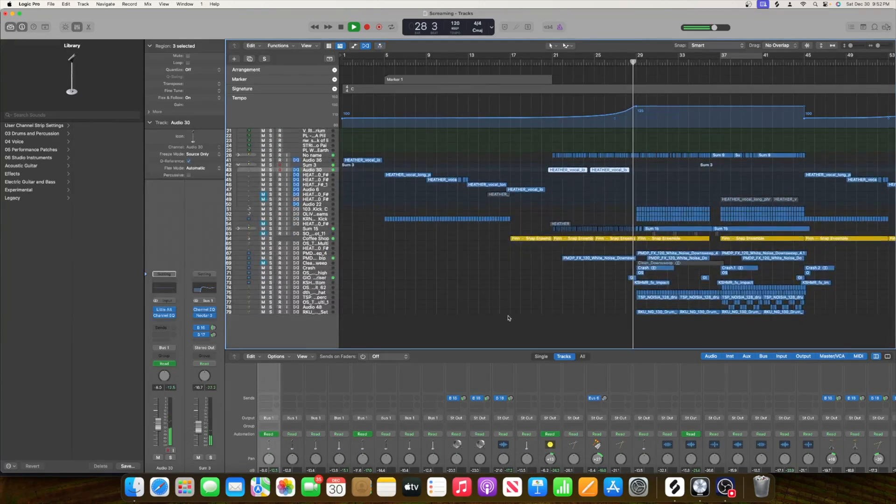
{"action": "scroll", "coordinate": [509, 318], "scroll_direction": "right", "scroll_amount": 4}
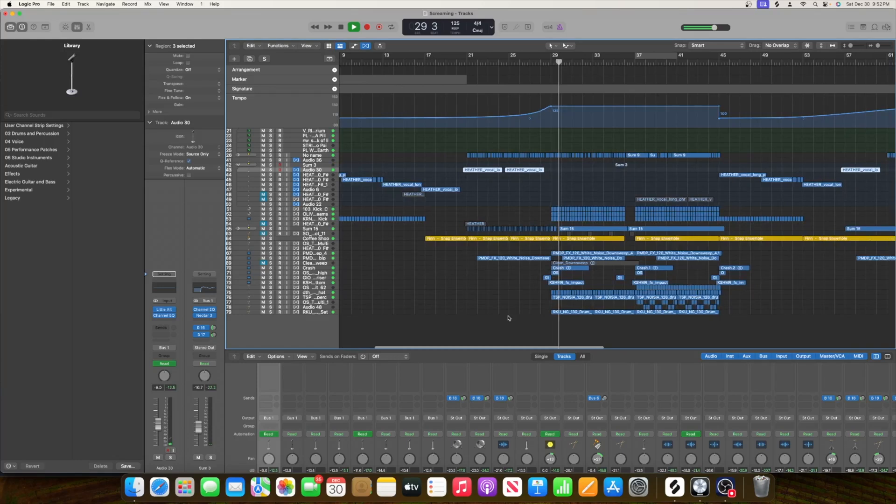
{"action": "scroll", "coordinate": [509, 318], "scroll_direction": "right", "scroll_amount": 3}
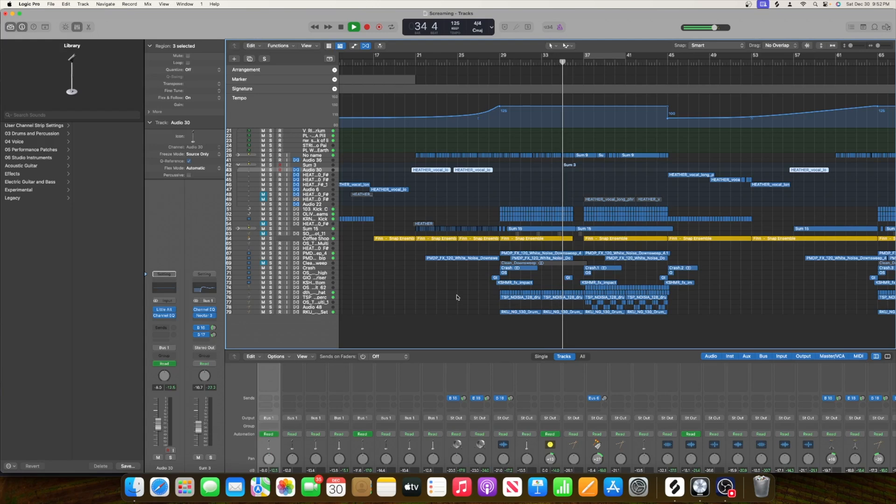
{"action": "left_click", "coordinate": [311, 312]}
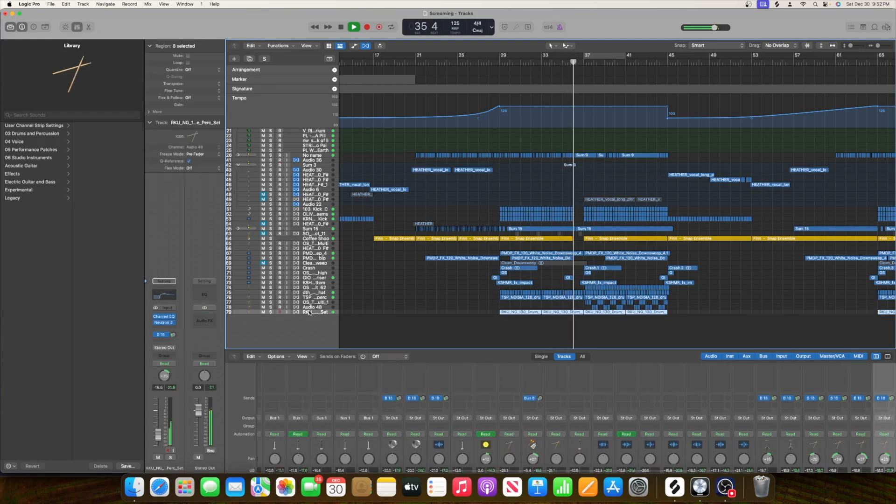
{"action": "scroll", "coordinate": [445, 302], "scroll_direction": "right", "scroll_amount": 3}
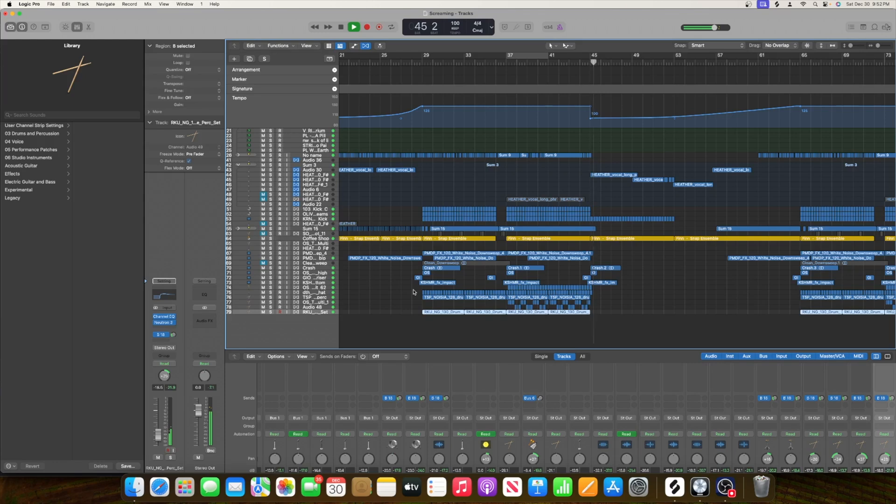
{"action": "key", "text": "space"}
Step: Insert the stereo iZotope Ozone 10 plug-in on the Stereo Out channel and move its window clear of the tracks
{"action": "scroll", "coordinate": [506, 278], "scroll_direction": "up", "scroll_amount": 5}
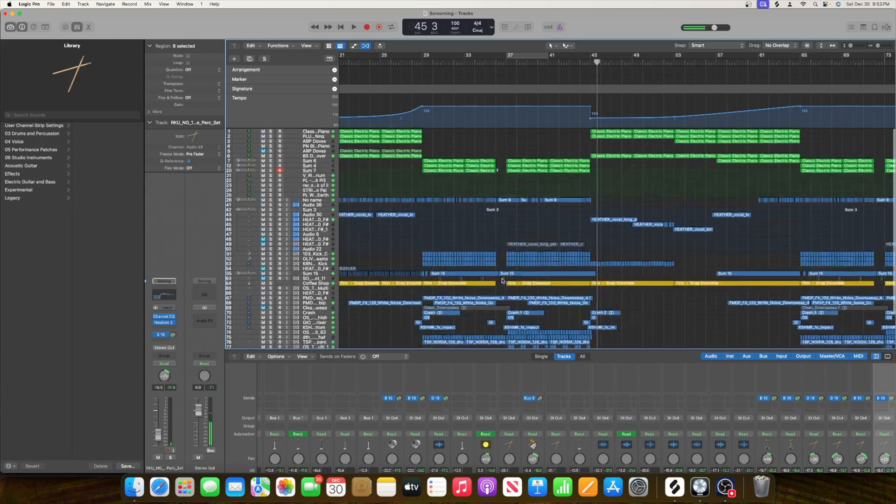
{"action": "scroll", "coordinate": [459, 294], "scroll_direction": "down", "scroll_amount": 6}
{"action": "scroll", "coordinate": [460, 294], "scroll_direction": "up", "scroll_amount": 1}
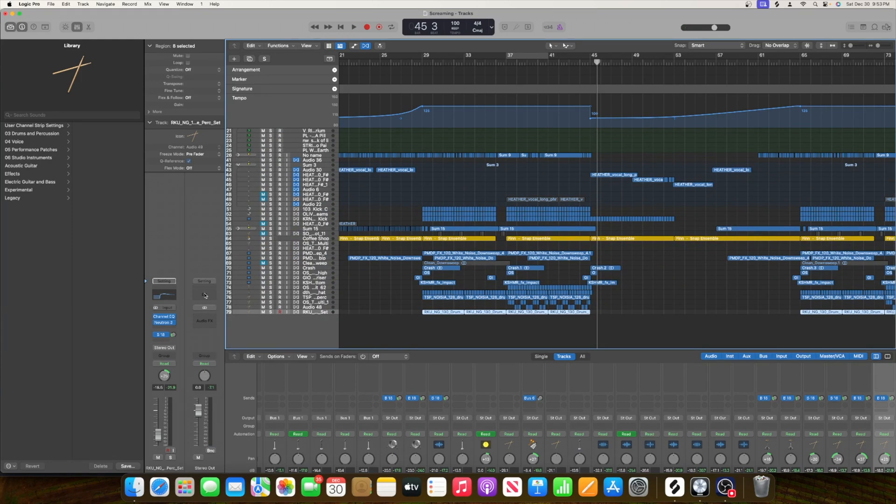
{"action": "left_click", "coordinate": [200, 320]}
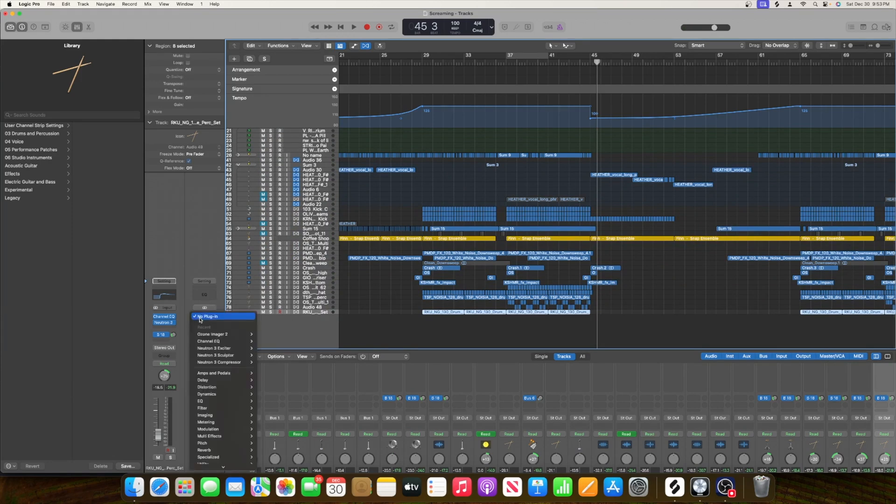
{"action": "left_click", "coordinate": [200, 319]}
{"action": "left_click", "coordinate": [206, 320]}
{"action": "mouse_move", "coordinate": [233, 465]}
{"action": "mouse_move", "coordinate": [305, 453]}
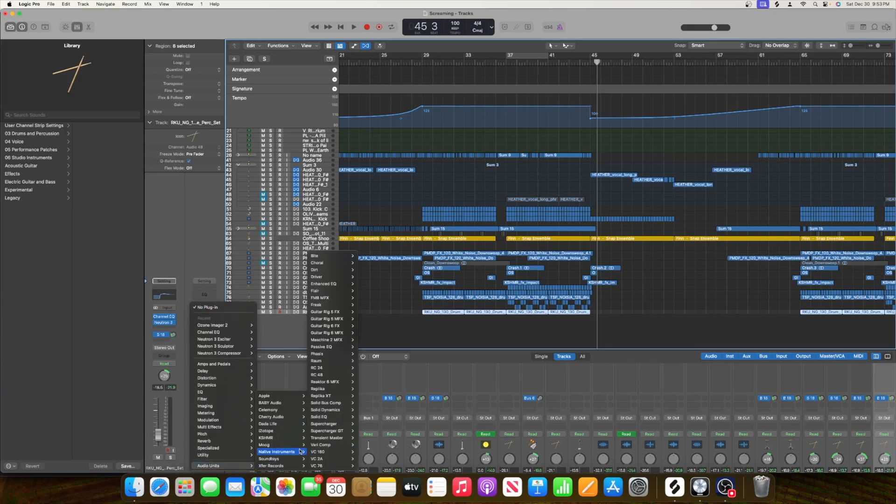
{"action": "mouse_move", "coordinate": [282, 435]}
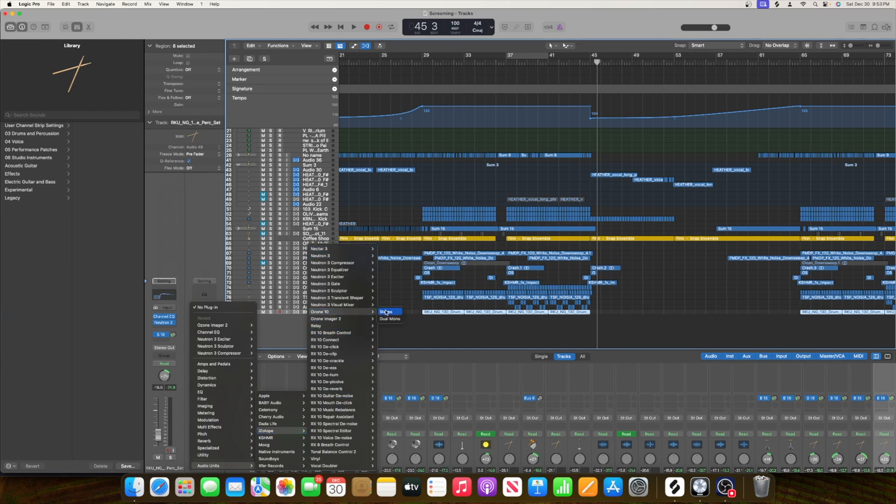
{"action": "left_click", "coordinate": [386, 312]}
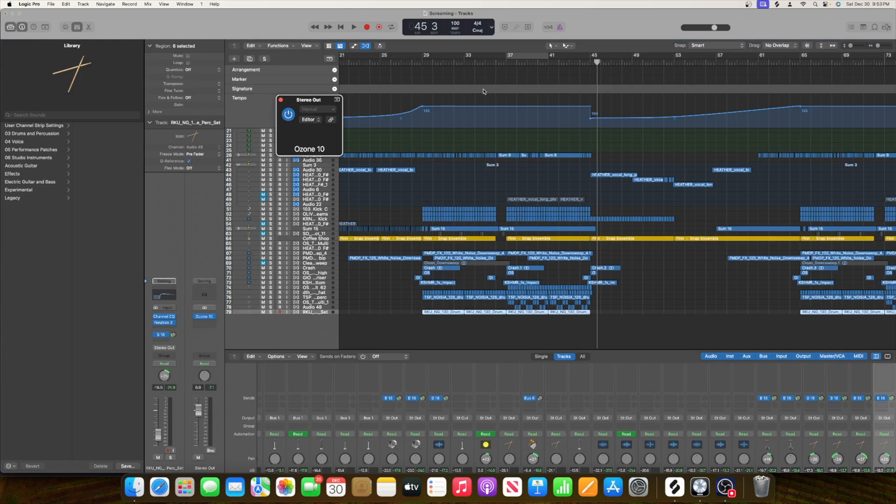
{"action": "left_click_drag", "start_coordinate": [466, 113], "coordinate": [595, 108]}
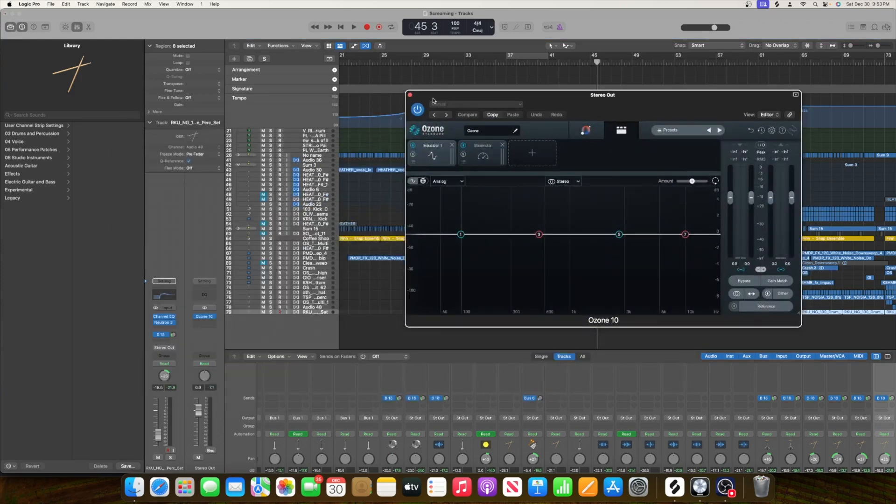
{"action": "left_click_drag", "start_coordinate": [437, 103], "coordinate": [603, 98]}
Step: Turn cycling back on over bars 37 to 41 and play the loop through Ozone 10
{"action": "scroll", "coordinate": [513, 65], "scroll_direction": "left", "scroll_amount": 3}
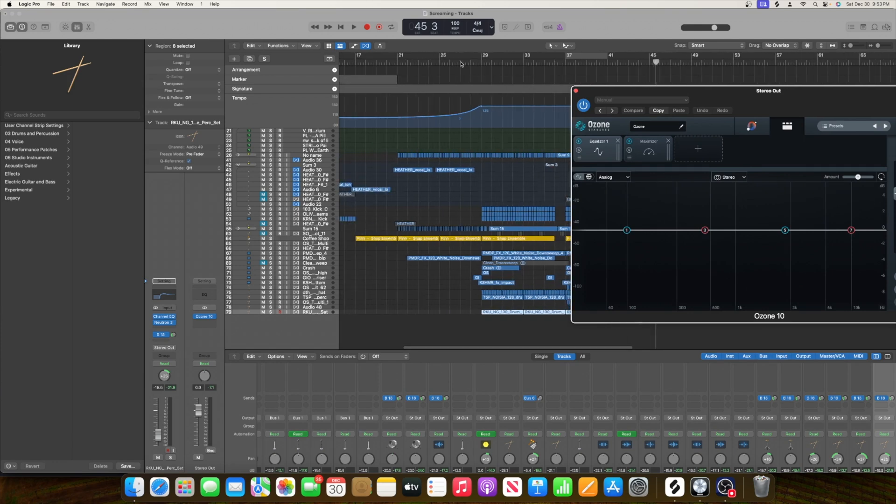
{"action": "left_click", "coordinate": [461, 64]}
{"action": "scroll", "coordinate": [441, 171], "scroll_direction": "right", "scroll_amount": 5}
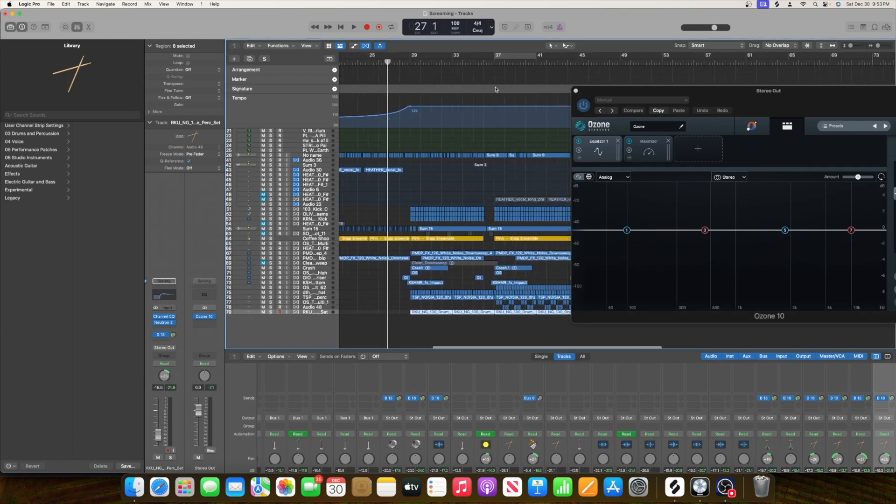
{"action": "key", "text": "c"}
{"action": "key", "text": "space"}
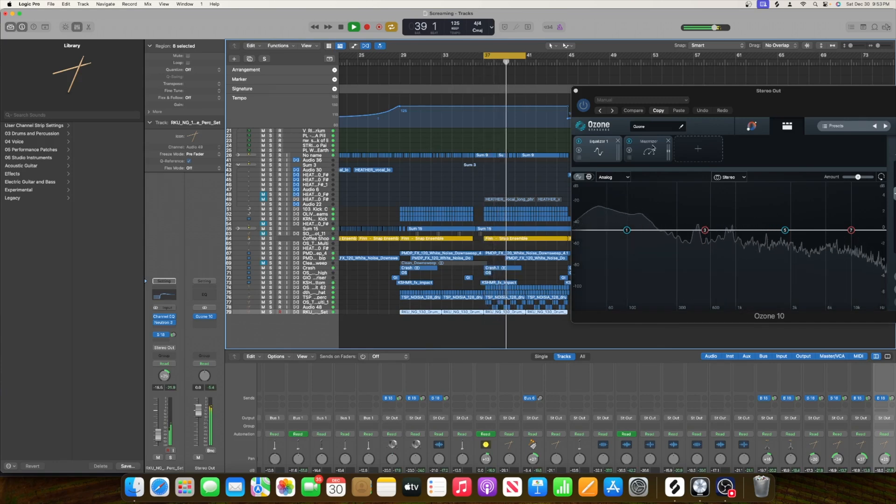
Step: Boost the low shelf of Ozone's Equalizer 1 by 1.0 dB at about 172 Hz during playback
{"action": "left_click_drag", "start_coordinate": [768, 99], "coordinate": [568, 82]}
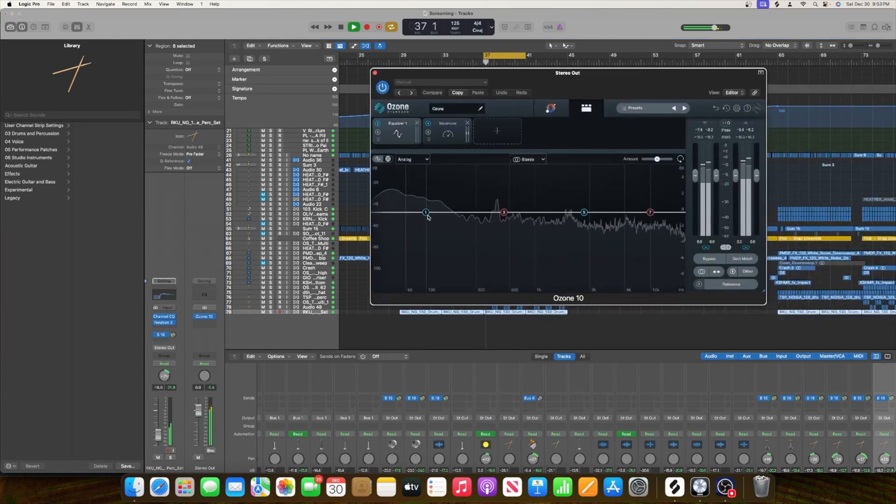
{"action": "left_click_drag", "start_coordinate": [427, 216], "coordinate": [451, 208]}
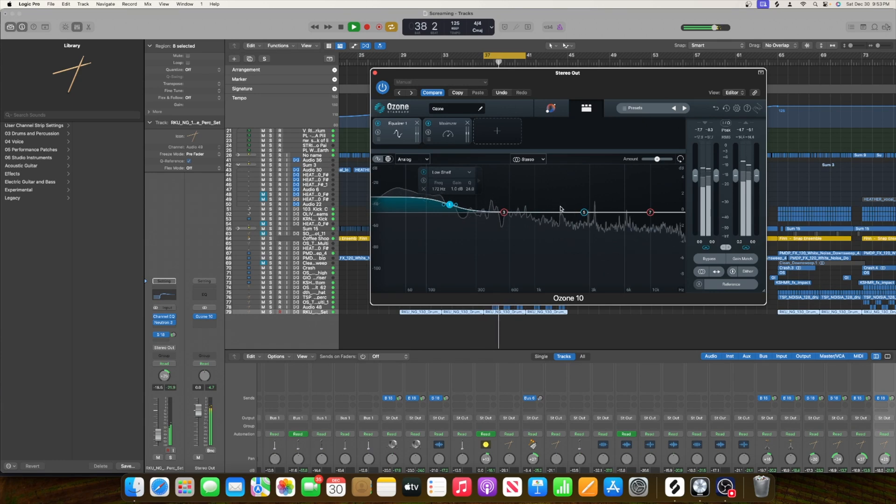
{"action": "key", "text": "space"}
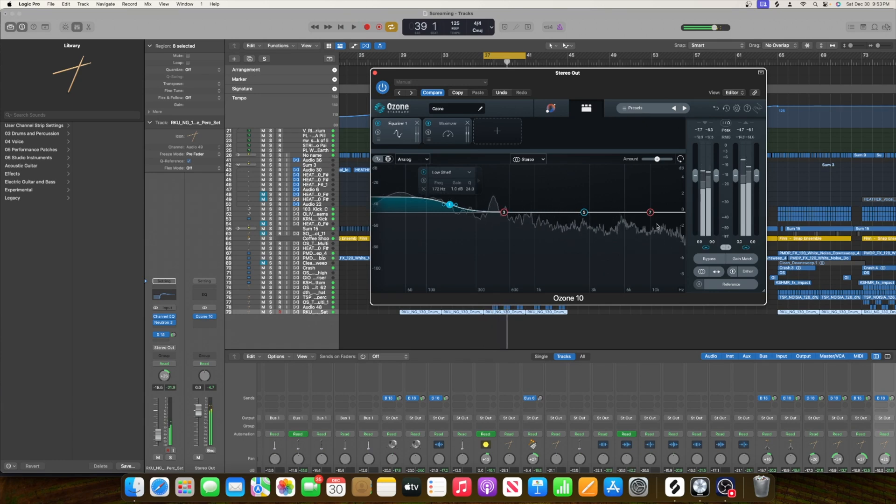
Step: Cut the high shelf of Ozone's Equalizer 1 by about 0.8 dB at 3971 Hz and play the loop
{"action": "left_click", "coordinate": [652, 213]}
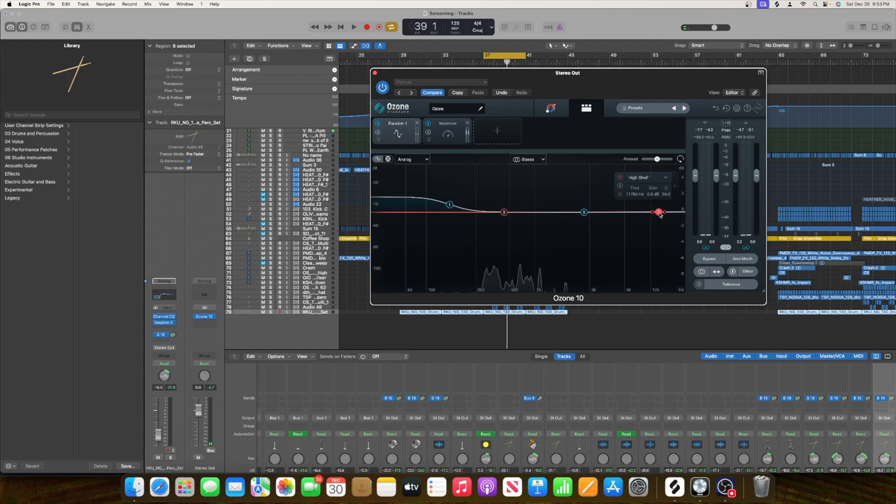
{"action": "left_click_drag", "start_coordinate": [674, 216], "coordinate": [672, 284]}
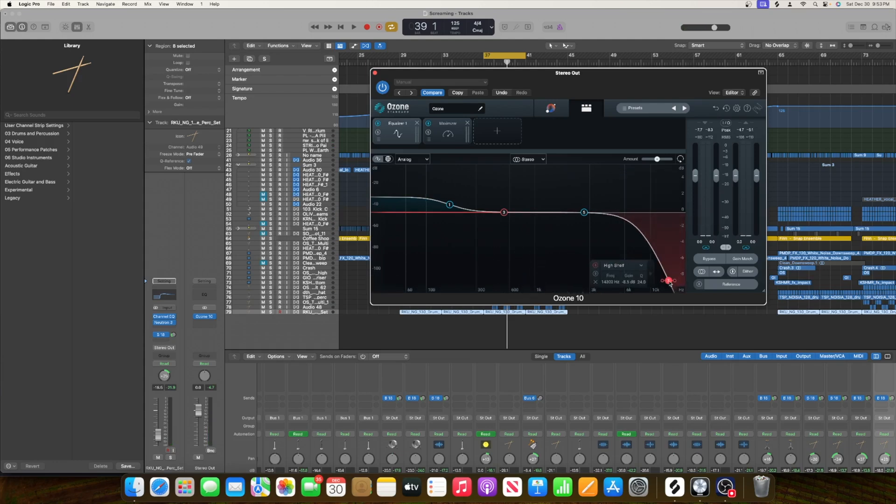
{"action": "left_click_drag", "start_coordinate": [665, 248], "coordinate": [661, 219]}
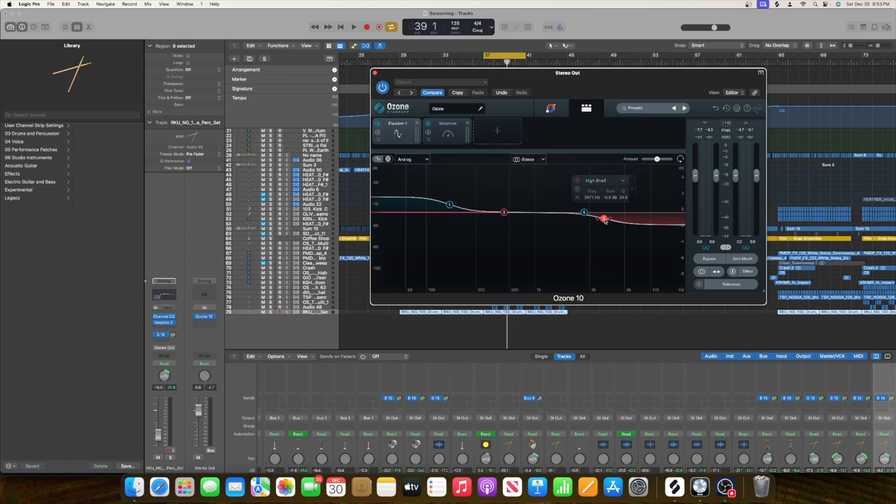
{"action": "key", "text": "space"}
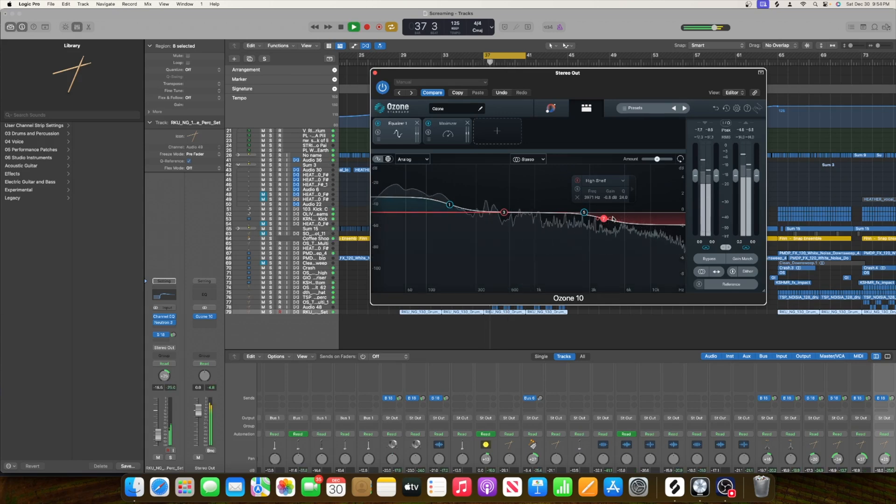
Step: Move the high shelf of Ozone's Equalizer 1 to about 12114 Hz at -0.7 dB, and check the Maximizer during playback
{"action": "left_click_drag", "start_coordinate": [604, 220], "coordinate": [661, 220]}
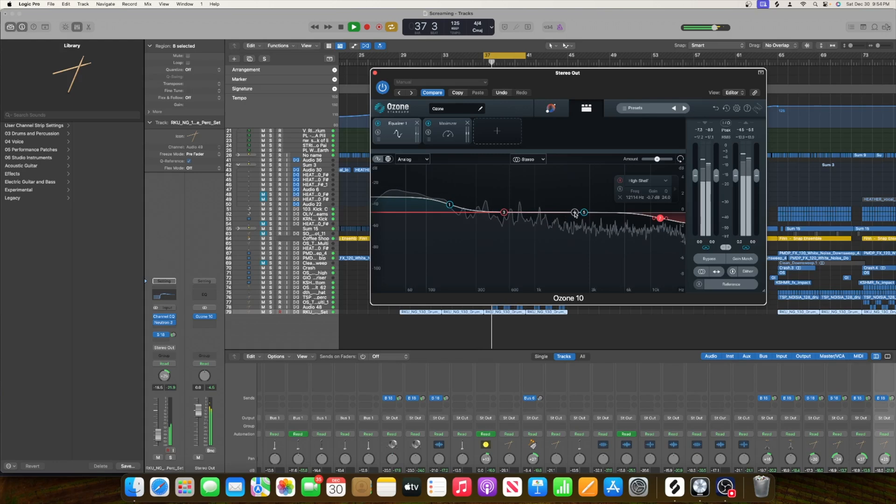
{"action": "left_click", "coordinate": [457, 135]}
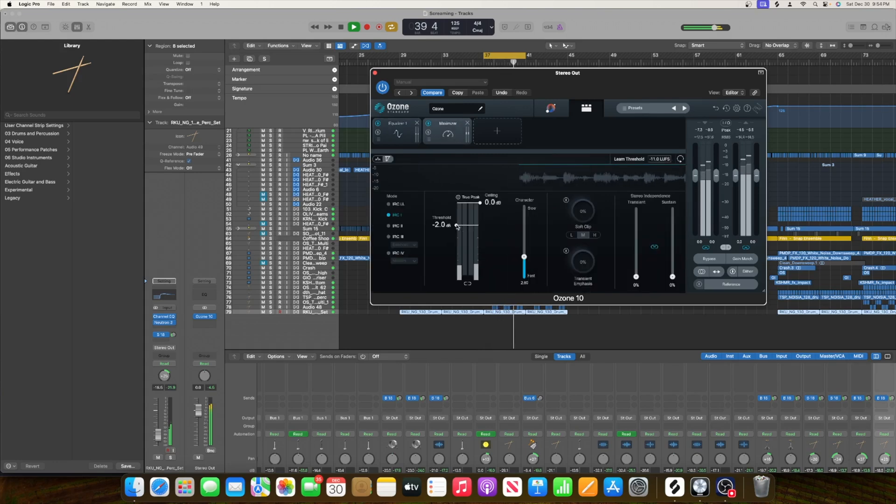
{"action": "key", "text": "space"}
Step: Add a Vintage Limiter module to the end of Ozone's chain and play the loop through it
{"action": "left_click", "coordinate": [485, 130]}
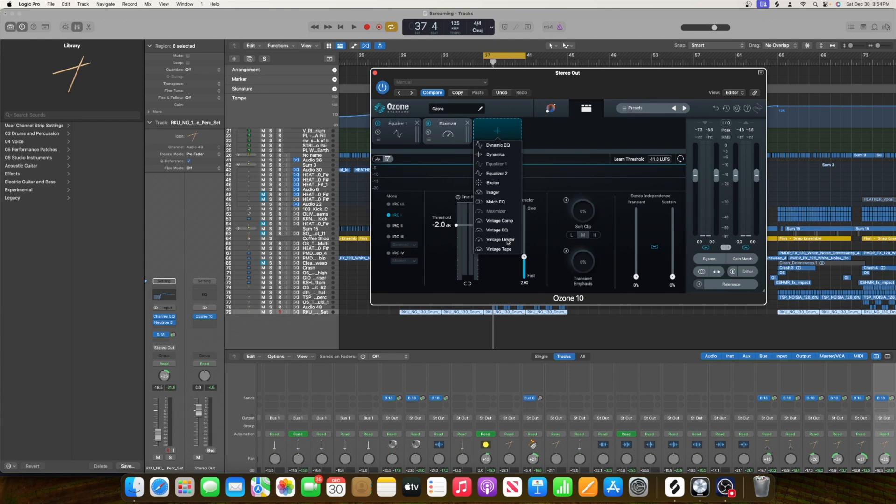
{"action": "left_click", "coordinate": [508, 240]}
{"action": "key", "text": "space"}
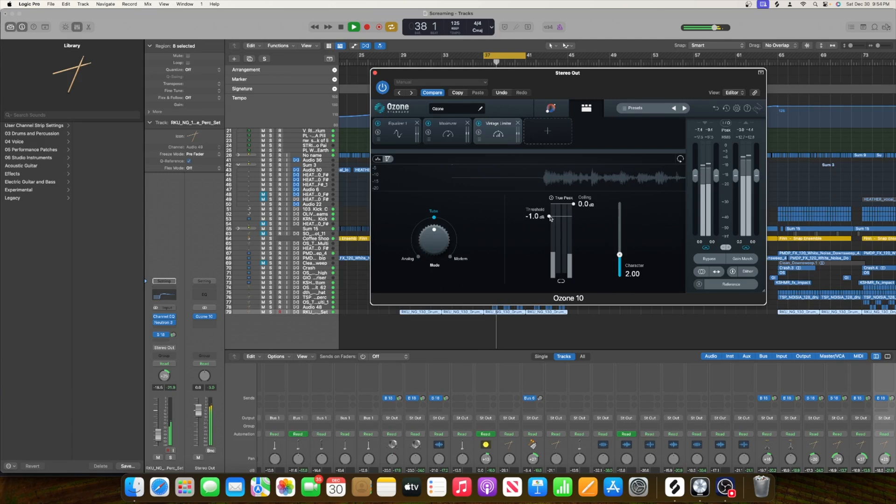
Step: Raise the Maximizer's Character slightly to about 2.65 while the loop plays
{"action": "left_click", "coordinate": [449, 132]}
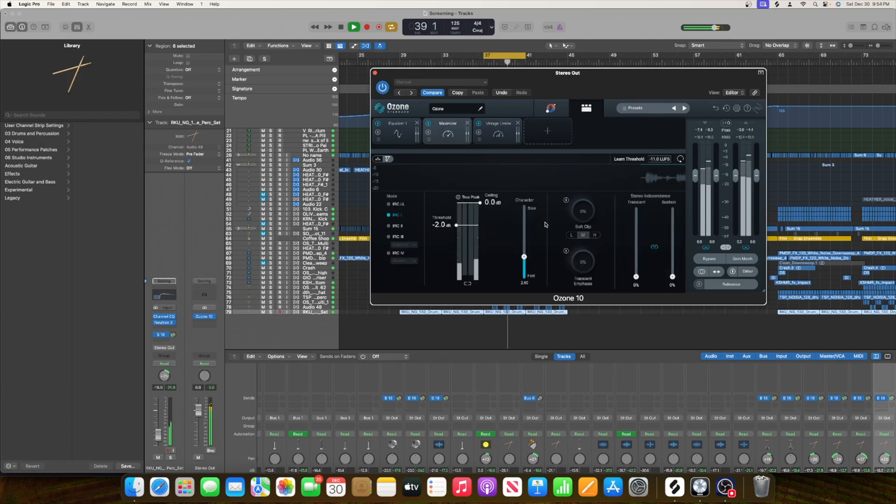
{"action": "left_click", "coordinate": [725, 486]}
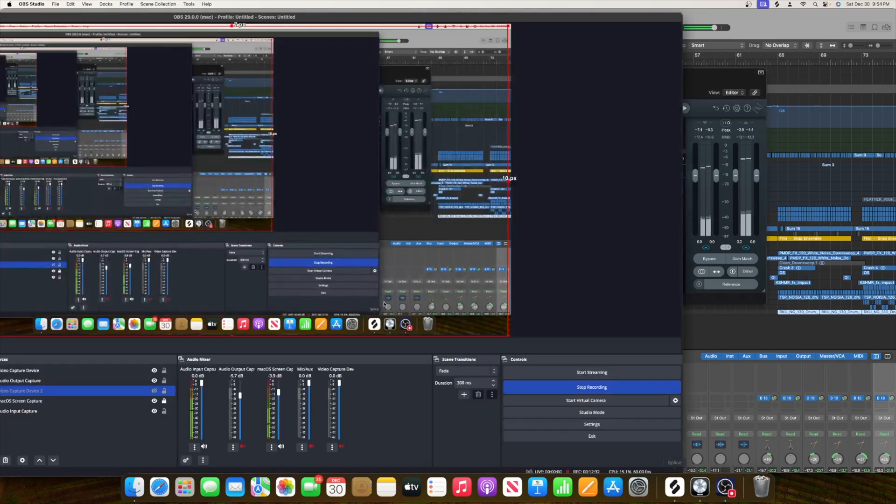
{"action": "left_click", "coordinate": [687, 353]}
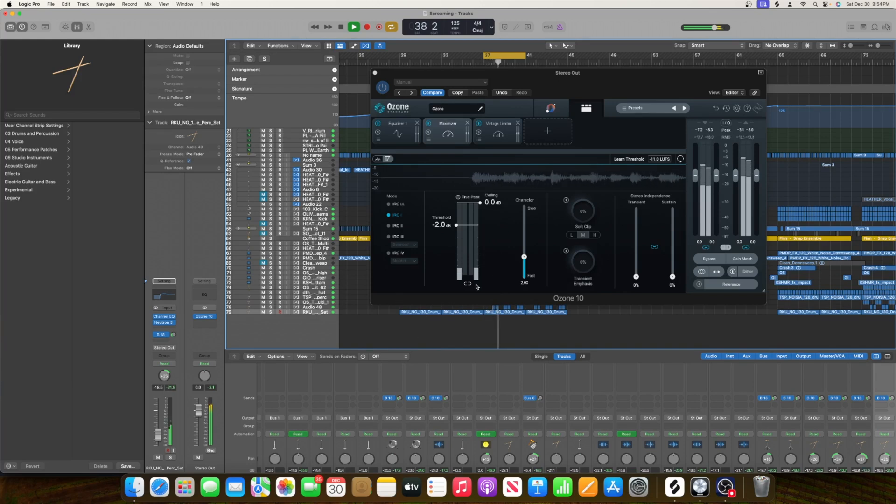
{"action": "left_click_drag", "start_coordinate": [524, 258], "coordinate": [524, 253]}
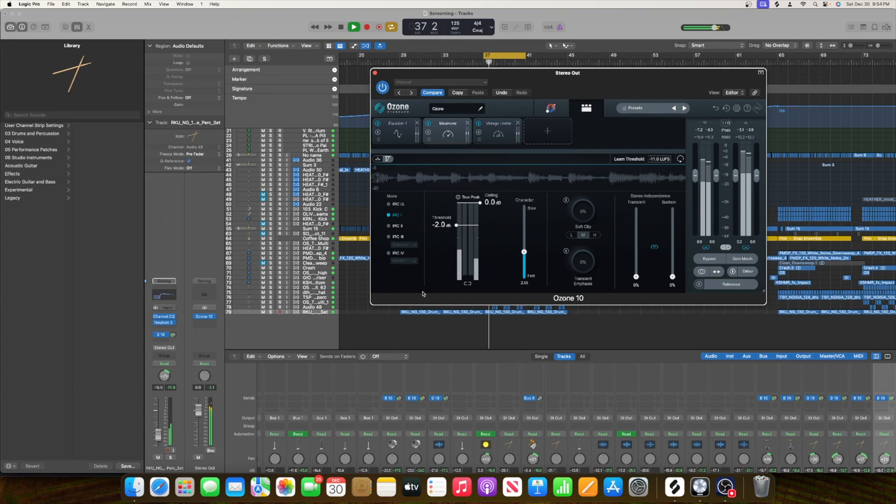
Step: Run Ozone's Master Assistant on the playing loop and move the plug-in window lower in the project
{"action": "key", "text": "space"}
{"action": "left_click", "coordinate": [553, 107]}
{"action": "left_click_drag", "start_coordinate": [476, 70], "coordinate": [501, 127]}
{"action": "key", "text": "space"}
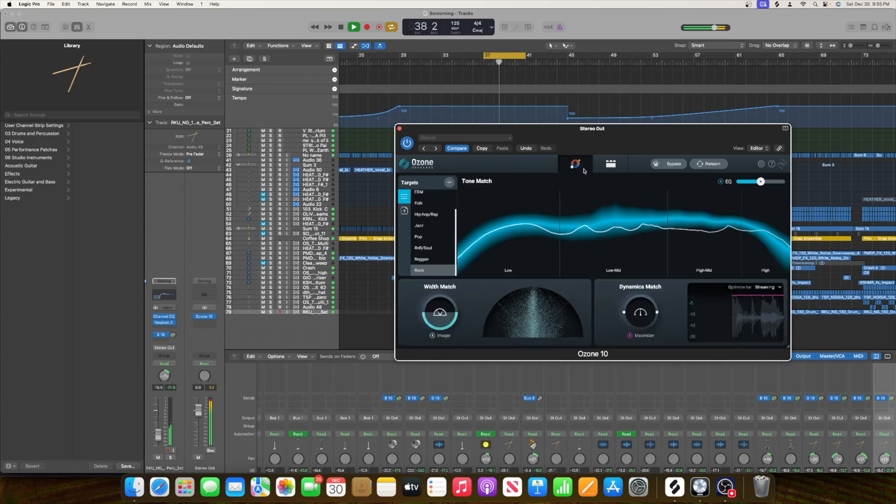
Step: Check the module chain generated by the Master Assistant and change its target genre to EDM
{"action": "left_click", "coordinate": [611, 164]}
{"action": "left_click", "coordinate": [575, 163]}
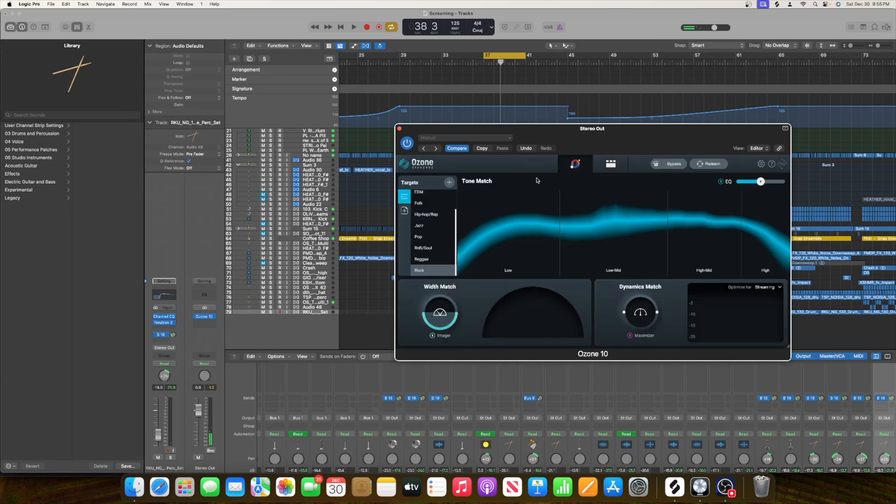
{"action": "left_click", "coordinate": [422, 192]}
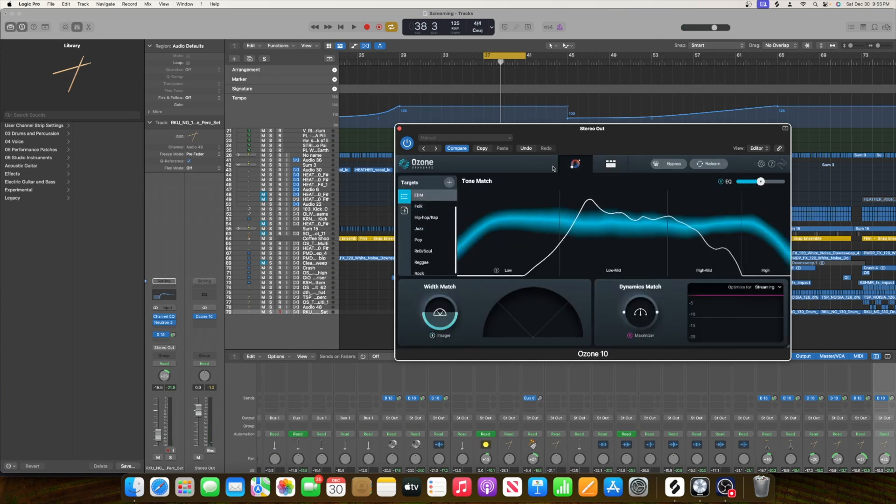
Step: Set the threshold of the generated Maximizer to -10.0 dB while playing the loop
{"action": "left_click", "coordinate": [611, 164]}
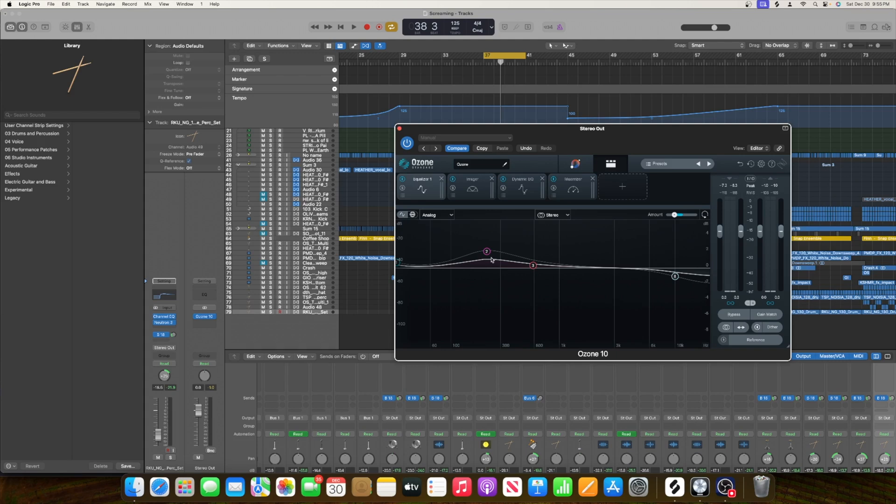
{"action": "left_click", "coordinate": [576, 186]}
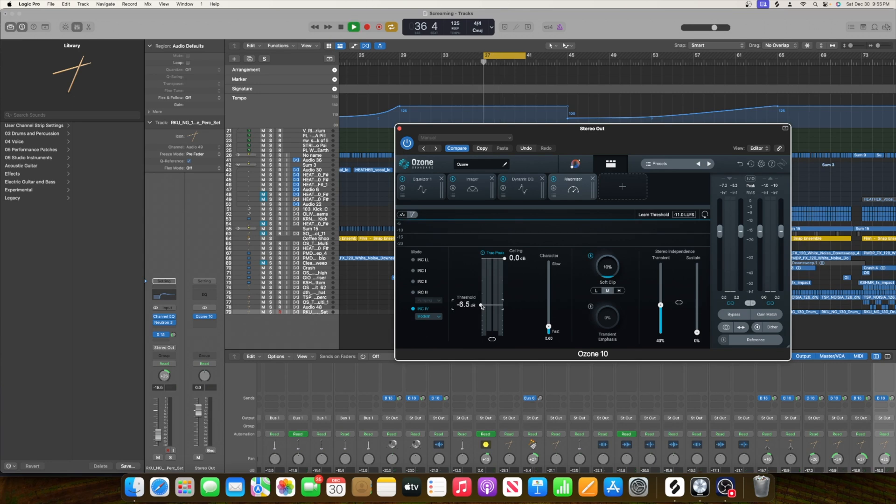
{"action": "key", "text": "space"}
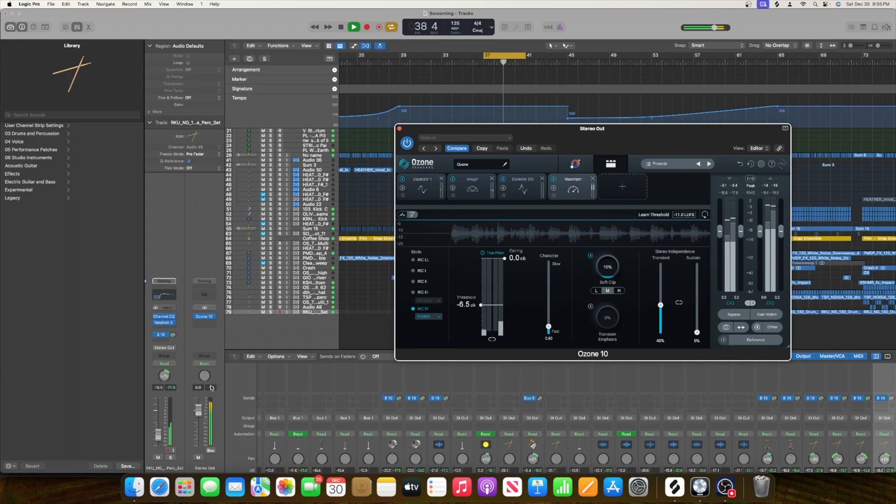
{"action": "left_click", "coordinate": [293, 332]}
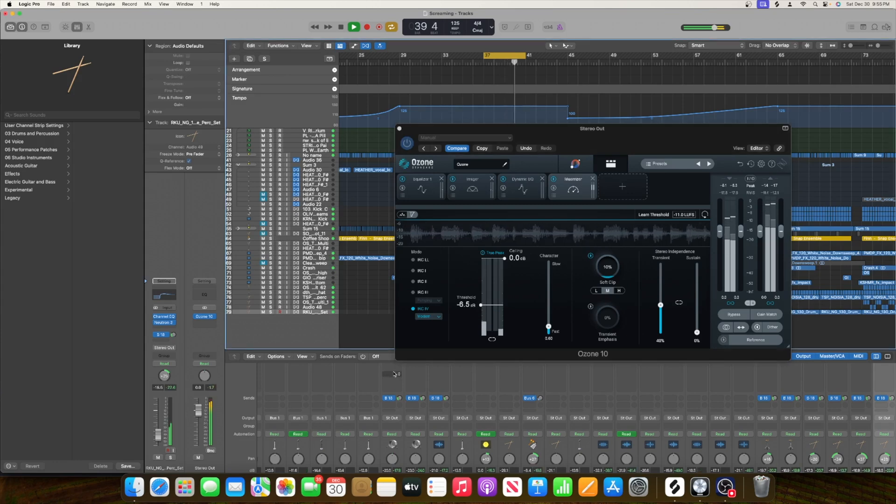
{"action": "left_click_drag", "start_coordinate": [484, 306], "coordinate": [483, 293]}
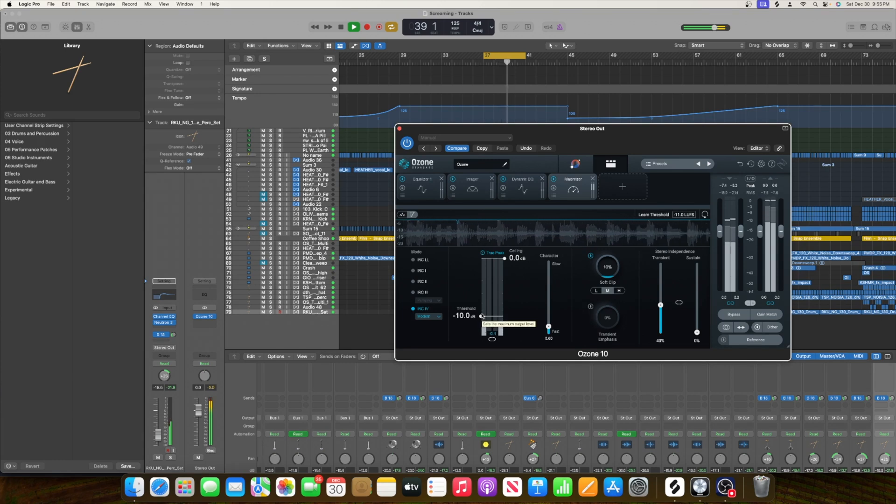
{"action": "mouse_move", "coordinate": [593, 257]}
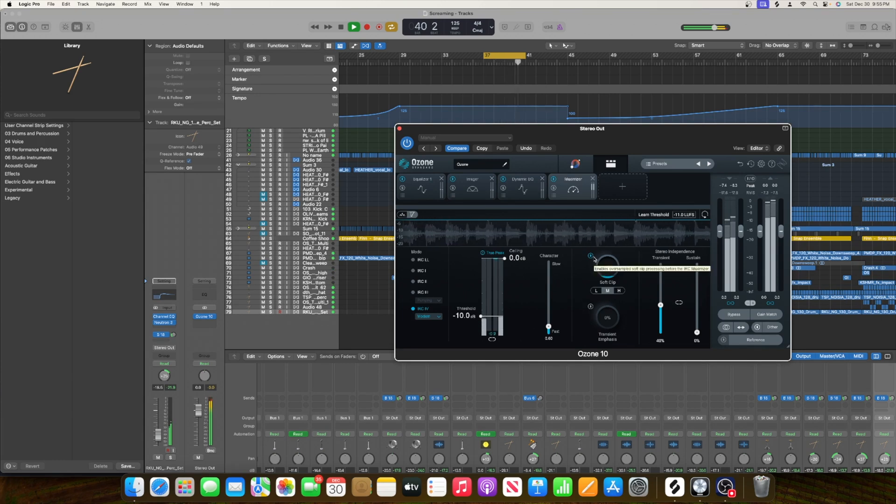
{"action": "key", "text": "space"}
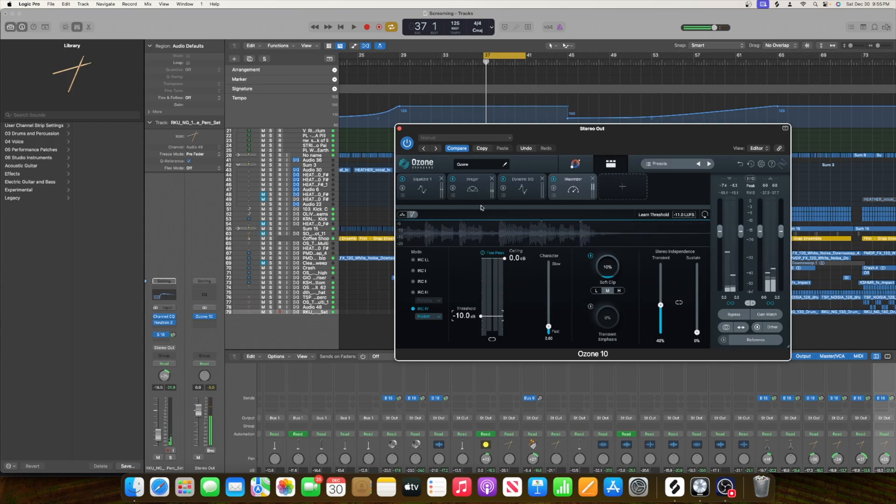
Step: Examine the generated Dynamic EQ, Imager and Equalizer 1 modules during playback
{"action": "left_click", "coordinate": [522, 187]}
{"action": "key", "text": "space"}
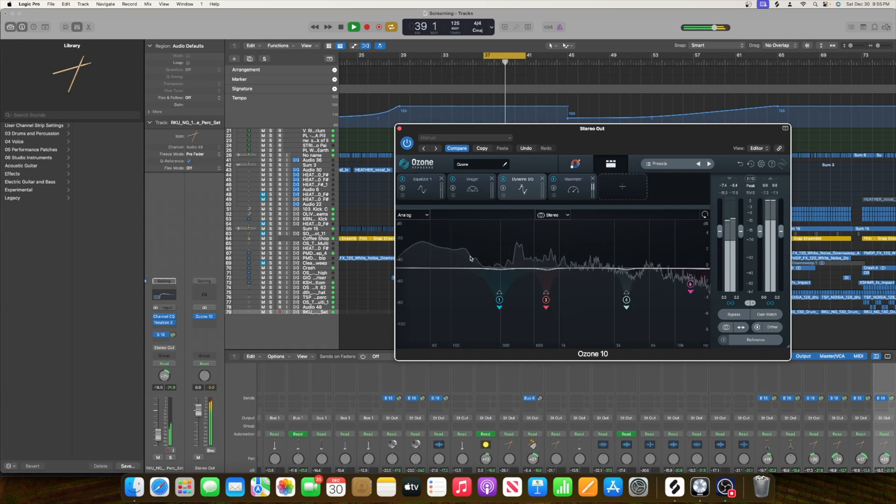
{"action": "left_click", "coordinate": [472, 187]}
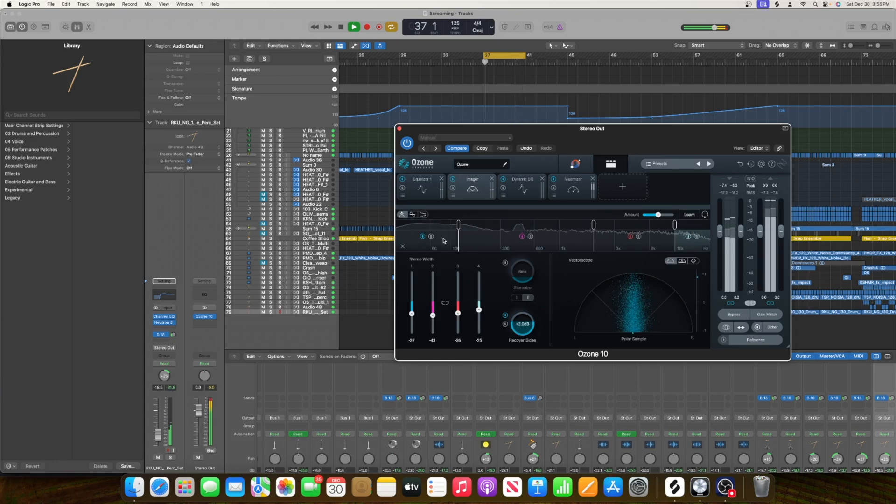
{"action": "left_click", "coordinate": [424, 188]}
{"action": "key", "text": "space"}
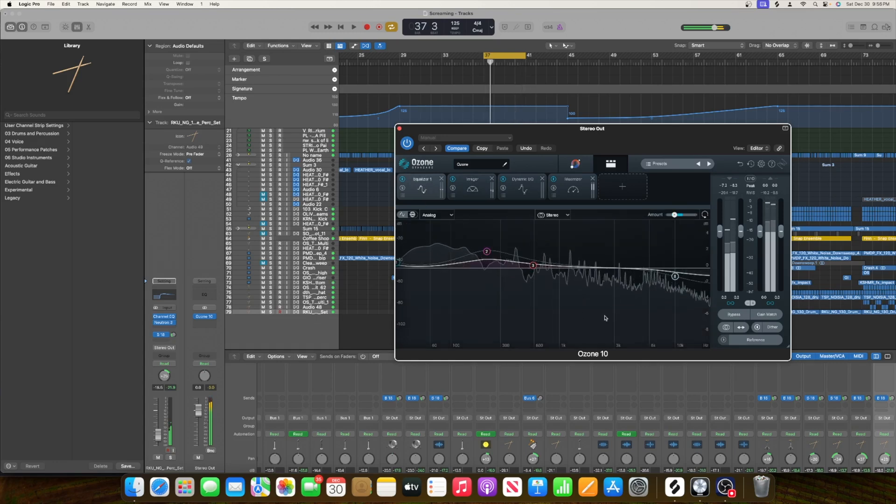
Step: Raise the nodes of bands 1, 3 and 4 in the Dynamic EQ while playing the loop
{"action": "left_click", "coordinate": [522, 188]}
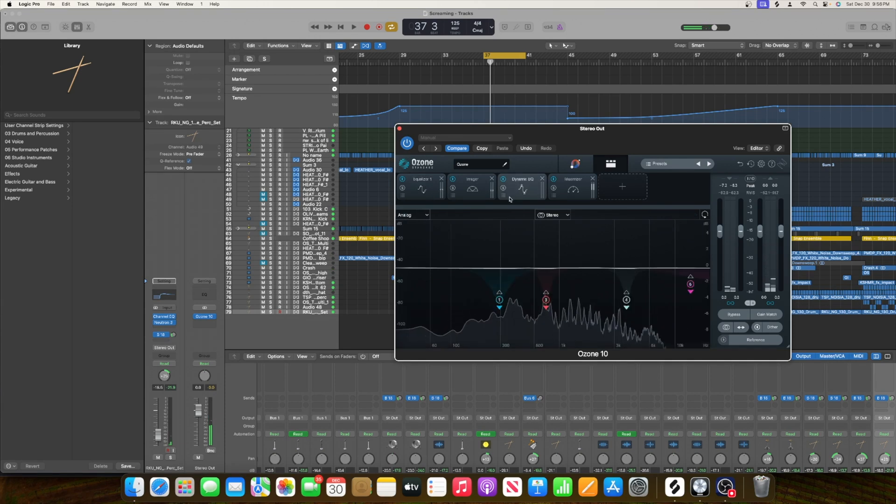
{"action": "key", "text": "space"}
{"action": "left_click_drag", "start_coordinate": [501, 301], "coordinate": [498, 287]}
{"action": "left_click_drag", "start_coordinate": [546, 300], "coordinate": [546, 294]}
{"action": "left_click_drag", "start_coordinate": [626, 299], "coordinate": [627, 288]}
{"action": "key", "text": "space"}
Step: Listen to the loop while checking the Imager's stereo width, and review the Dynamic EQ, Maximizer and Equalizer 1 settings
{"action": "left_click", "coordinate": [483, 183]}
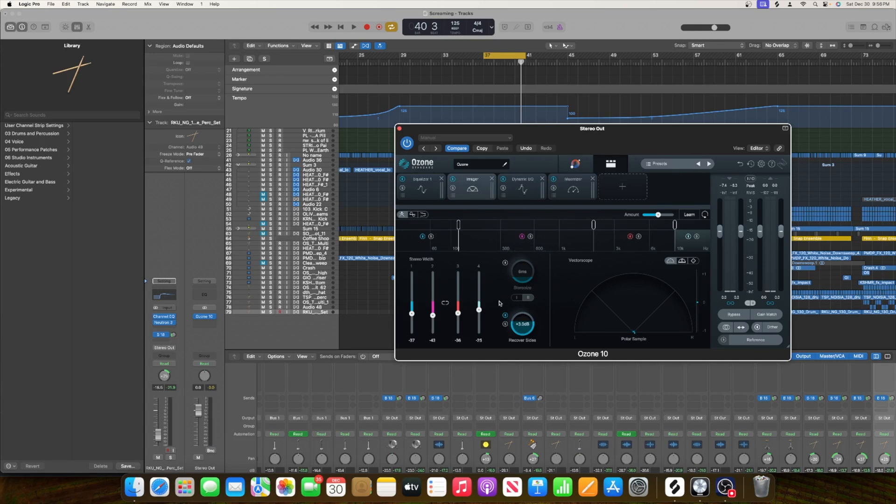
{"action": "key", "text": "space"}
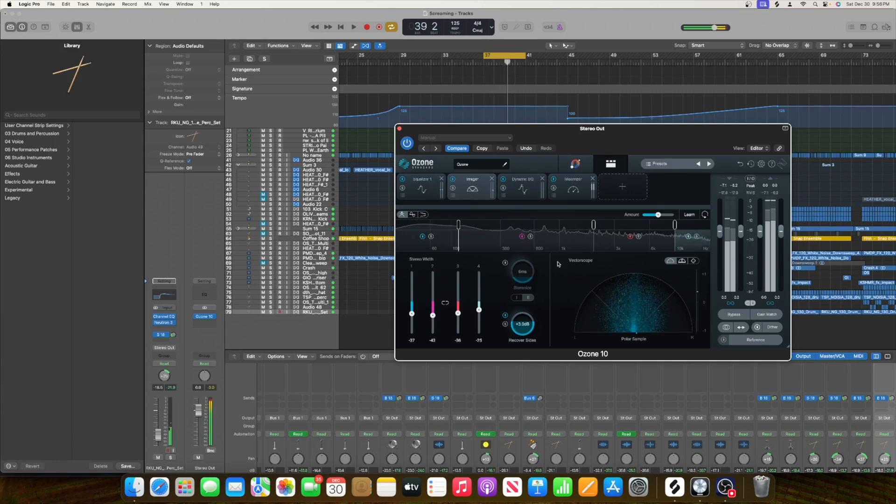
{"action": "left_click", "coordinate": [516, 191]}
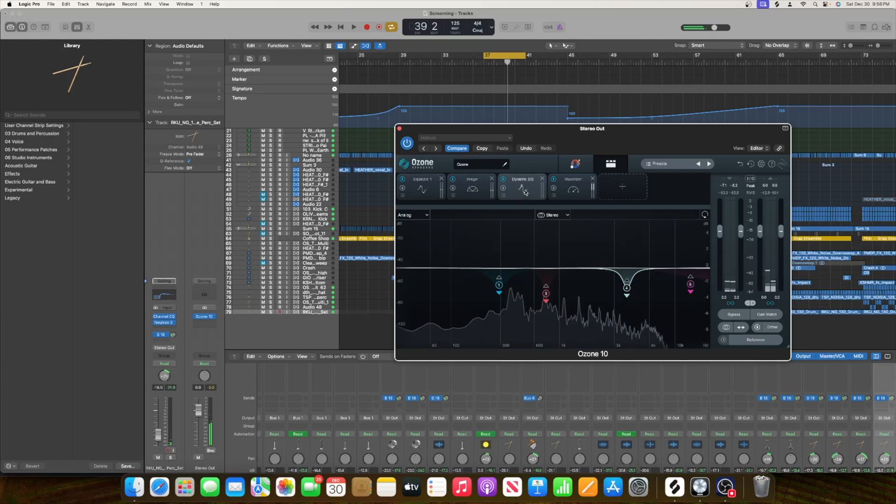
{"action": "left_click", "coordinate": [566, 195]}
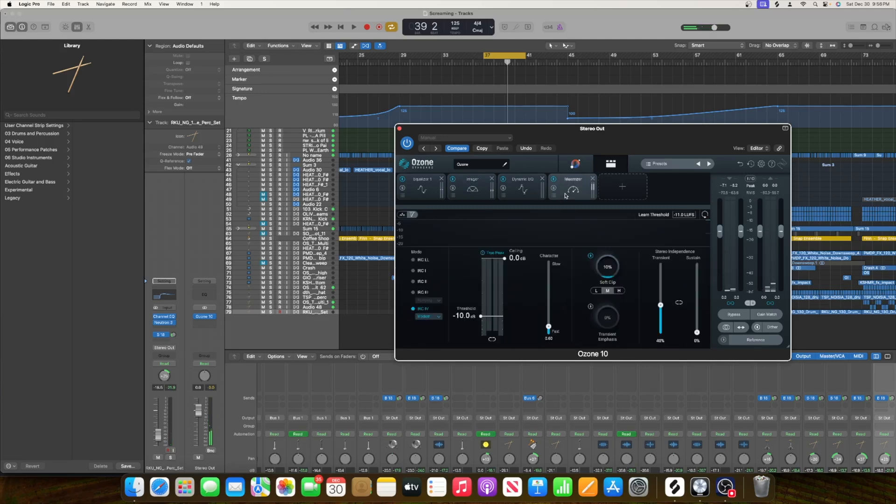
{"action": "left_click", "coordinate": [523, 186]}
{"action": "left_click", "coordinate": [426, 200]}
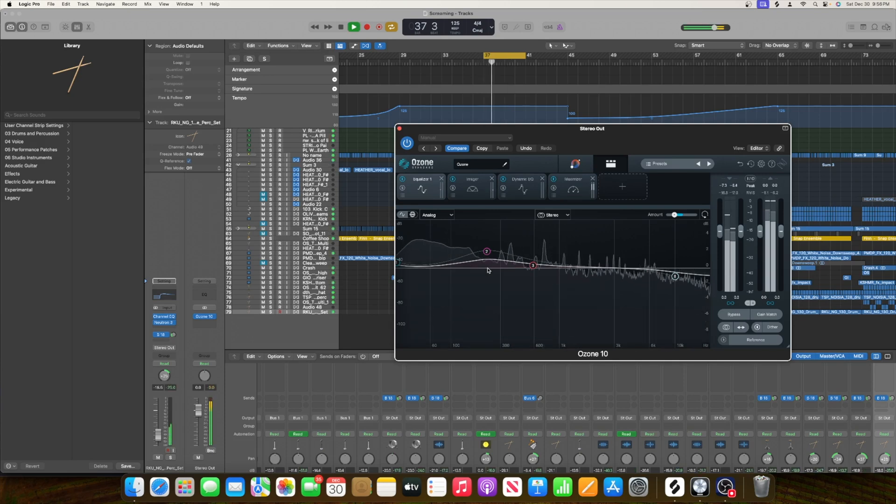
{"action": "key", "text": "space"}
Step: Reposition the Ozone window and set Equalizer 1's band 2 bell to a 2.3 dB boost at 100 Hz, auditioning the loop
{"action": "left_click_drag", "start_coordinate": [723, 130], "coordinate": [550, 97]}
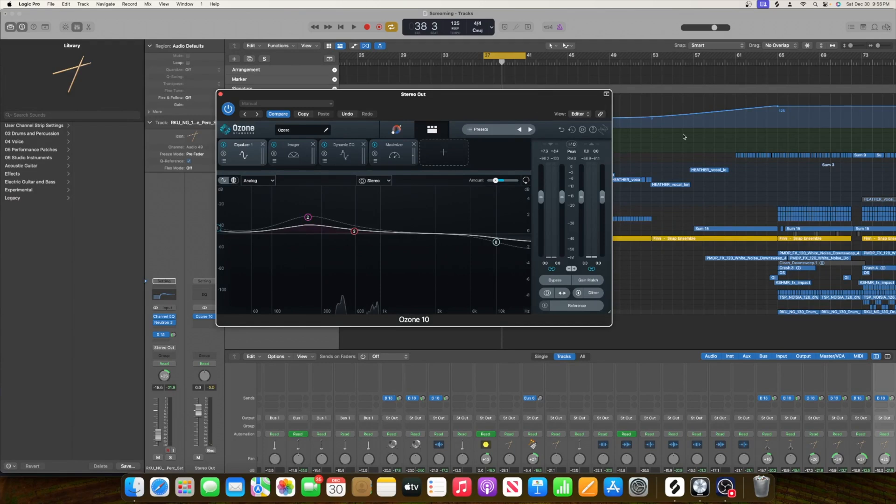
{"action": "left_click_drag", "start_coordinate": [452, 100], "coordinate": [576, 103]}
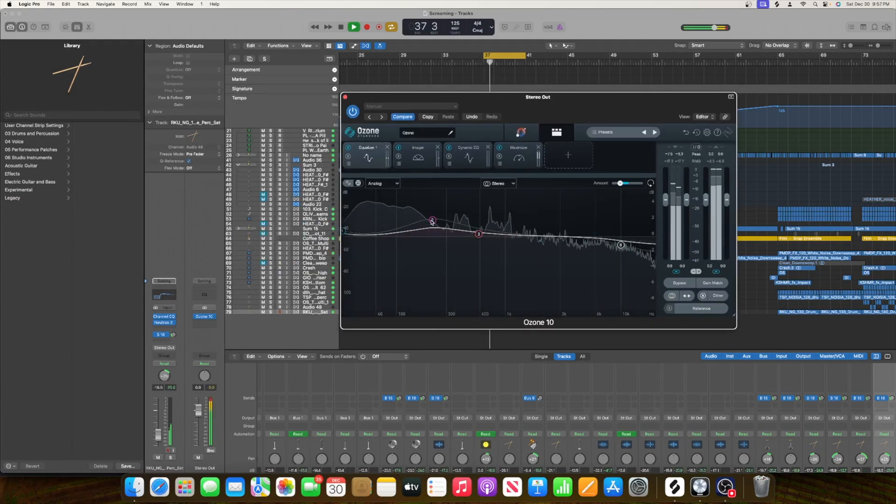
{"action": "left_click_drag", "start_coordinate": [433, 220], "coordinate": [429, 231]}
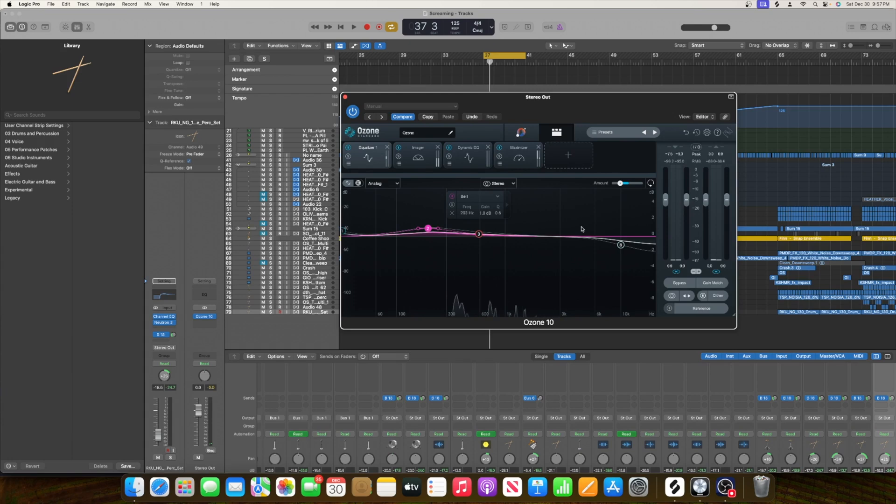
{"action": "key", "text": "space"}
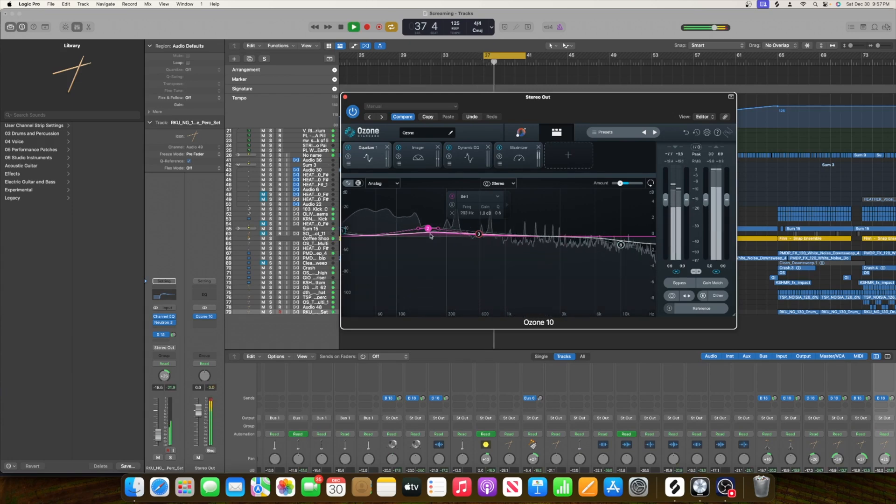
{"action": "key", "text": "space"}
{"action": "left_click_drag", "start_coordinate": [428, 228], "coordinate": [397, 219]}
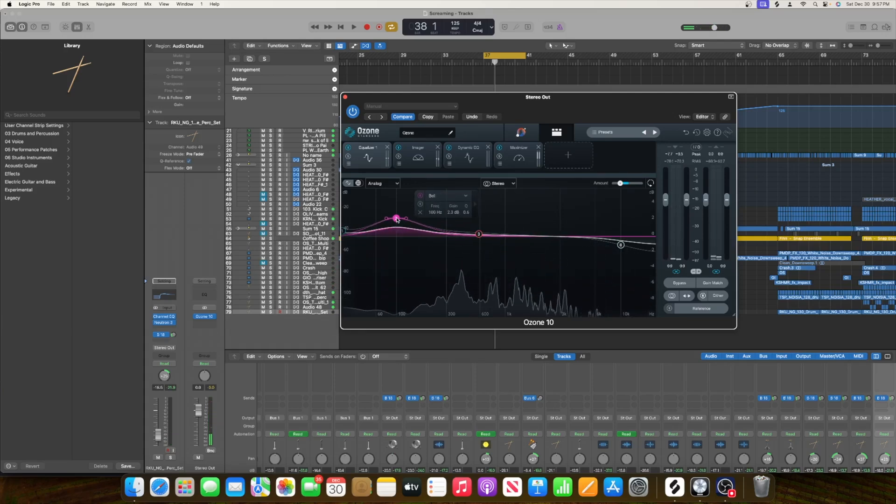
{"action": "key", "text": "space"}
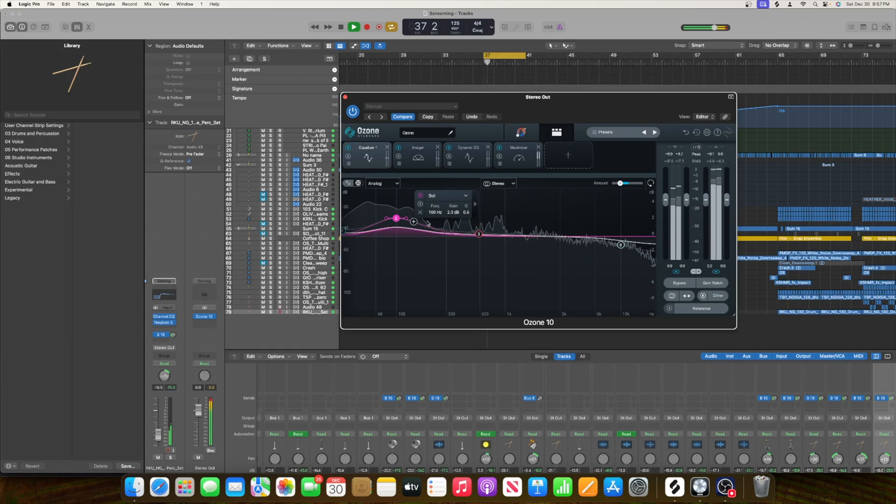
Step: Set Equalizer 1's band 3 bell to a cut of about 0.6 dB near 1363 Hz, and close the Ozone window
{"action": "left_click_drag", "start_coordinate": [479, 235], "coordinate": [520, 244]}
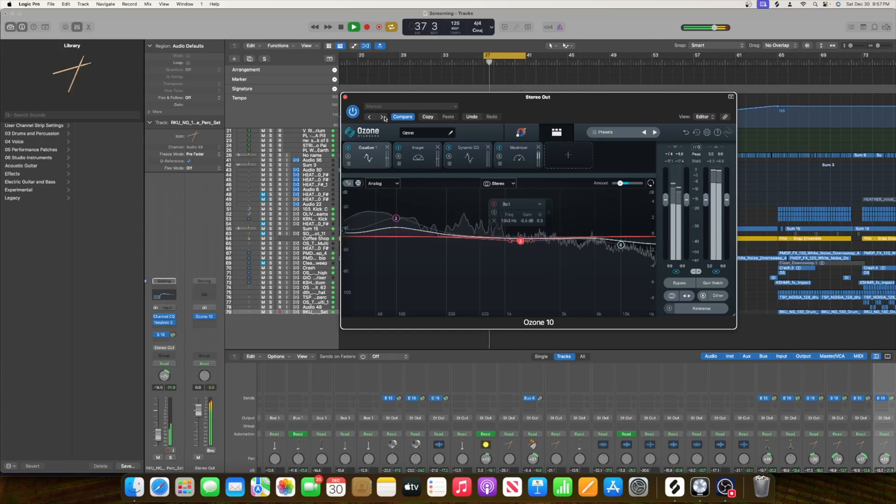
{"action": "key", "text": "space"}
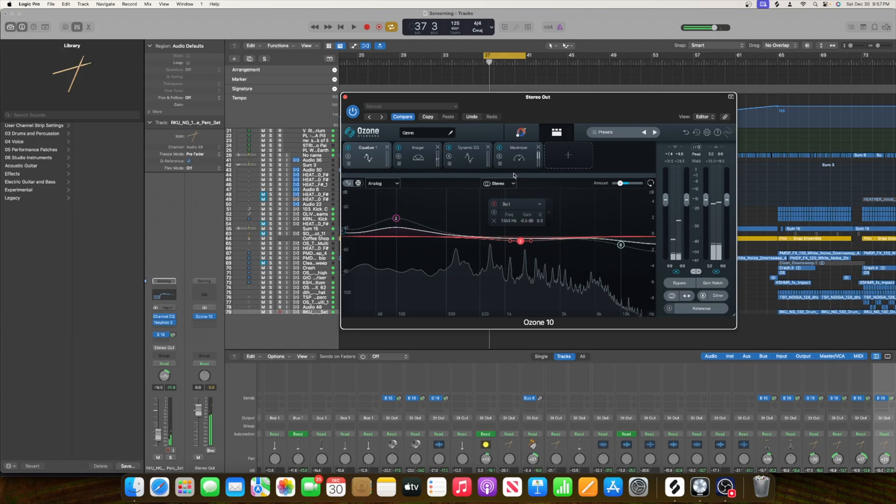
{"action": "left_click", "coordinate": [345, 98]}
Step: Turn off cycling over bars 37 to 41 and switch to OBS Studio
{"action": "scroll", "coordinate": [478, 196], "scroll_direction": "up", "scroll_amount": 3}
{"action": "scroll", "coordinate": [479, 197], "scroll_direction": "left", "scroll_amount": 5}
{"action": "scroll", "coordinate": [479, 196], "scroll_direction": "left", "scroll_amount": 5}
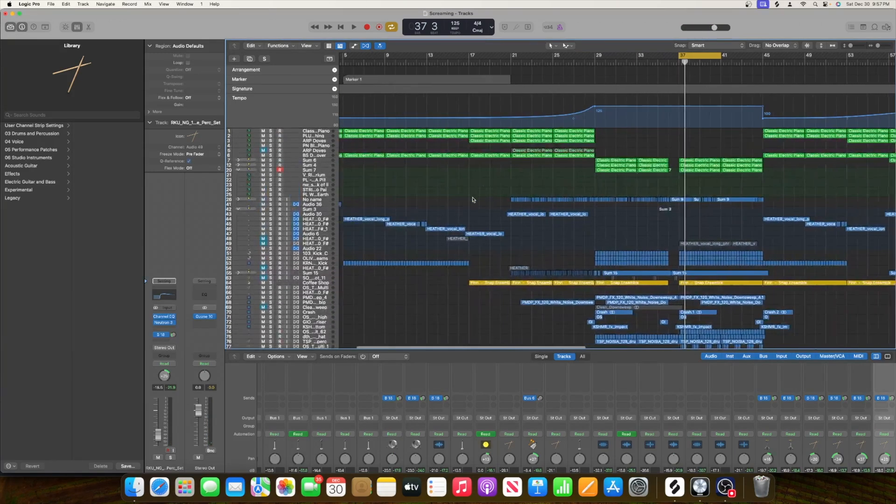
{"action": "scroll", "coordinate": [586, 231], "scroll_direction": "down", "scroll_amount": 5}
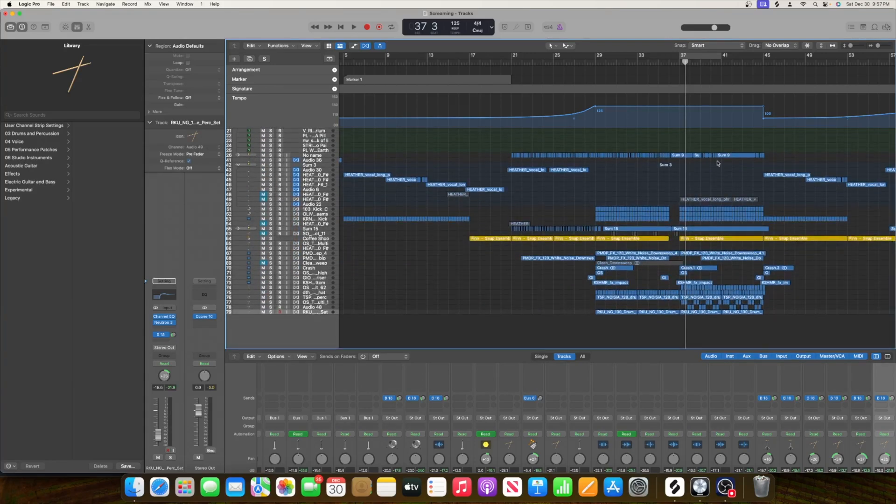
{"action": "scroll", "coordinate": [769, 255], "scroll_direction": "up", "scroll_amount": 3}
{"action": "scroll", "coordinate": [748, 258], "scroll_direction": "down", "scroll_amount": 3}
{"action": "left_click", "coordinate": [731, 481]}
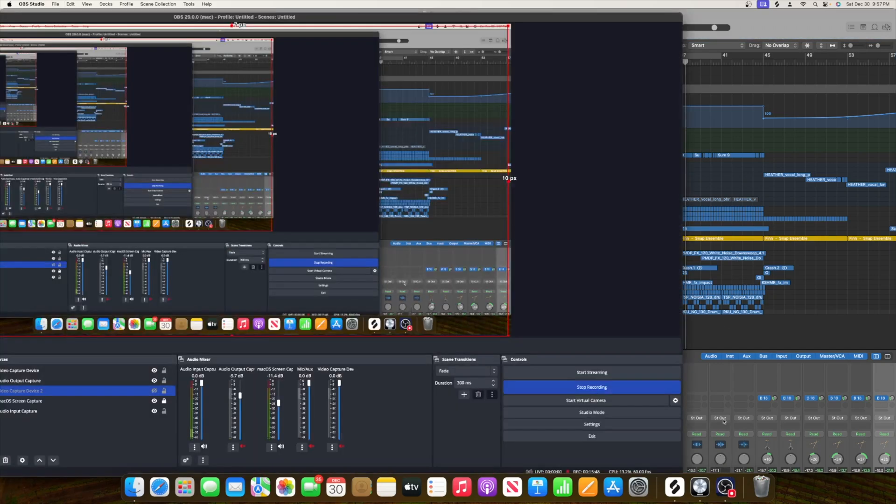